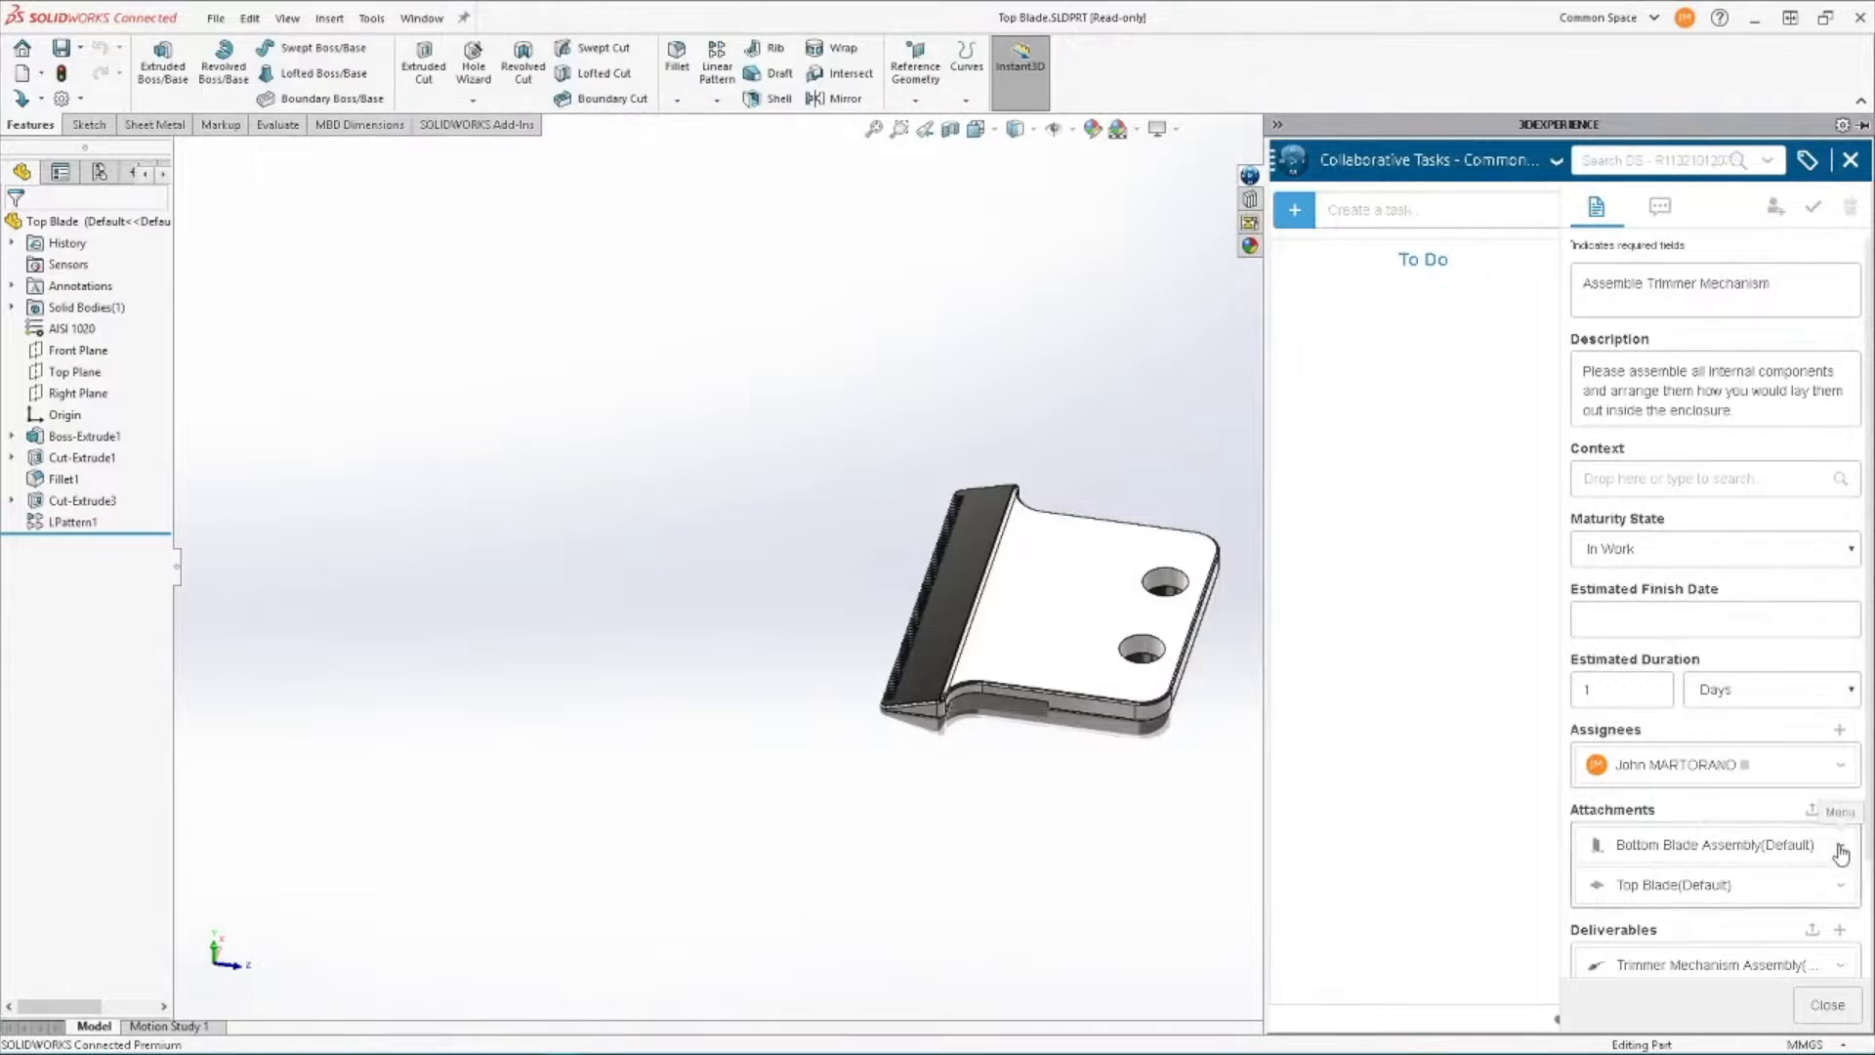
Open the Bottom Blade Assembly attachment from the Assemble Trimmer Mechanism task, closing the task details and the Collaborative Tasks app.
left_click(1818, 777)
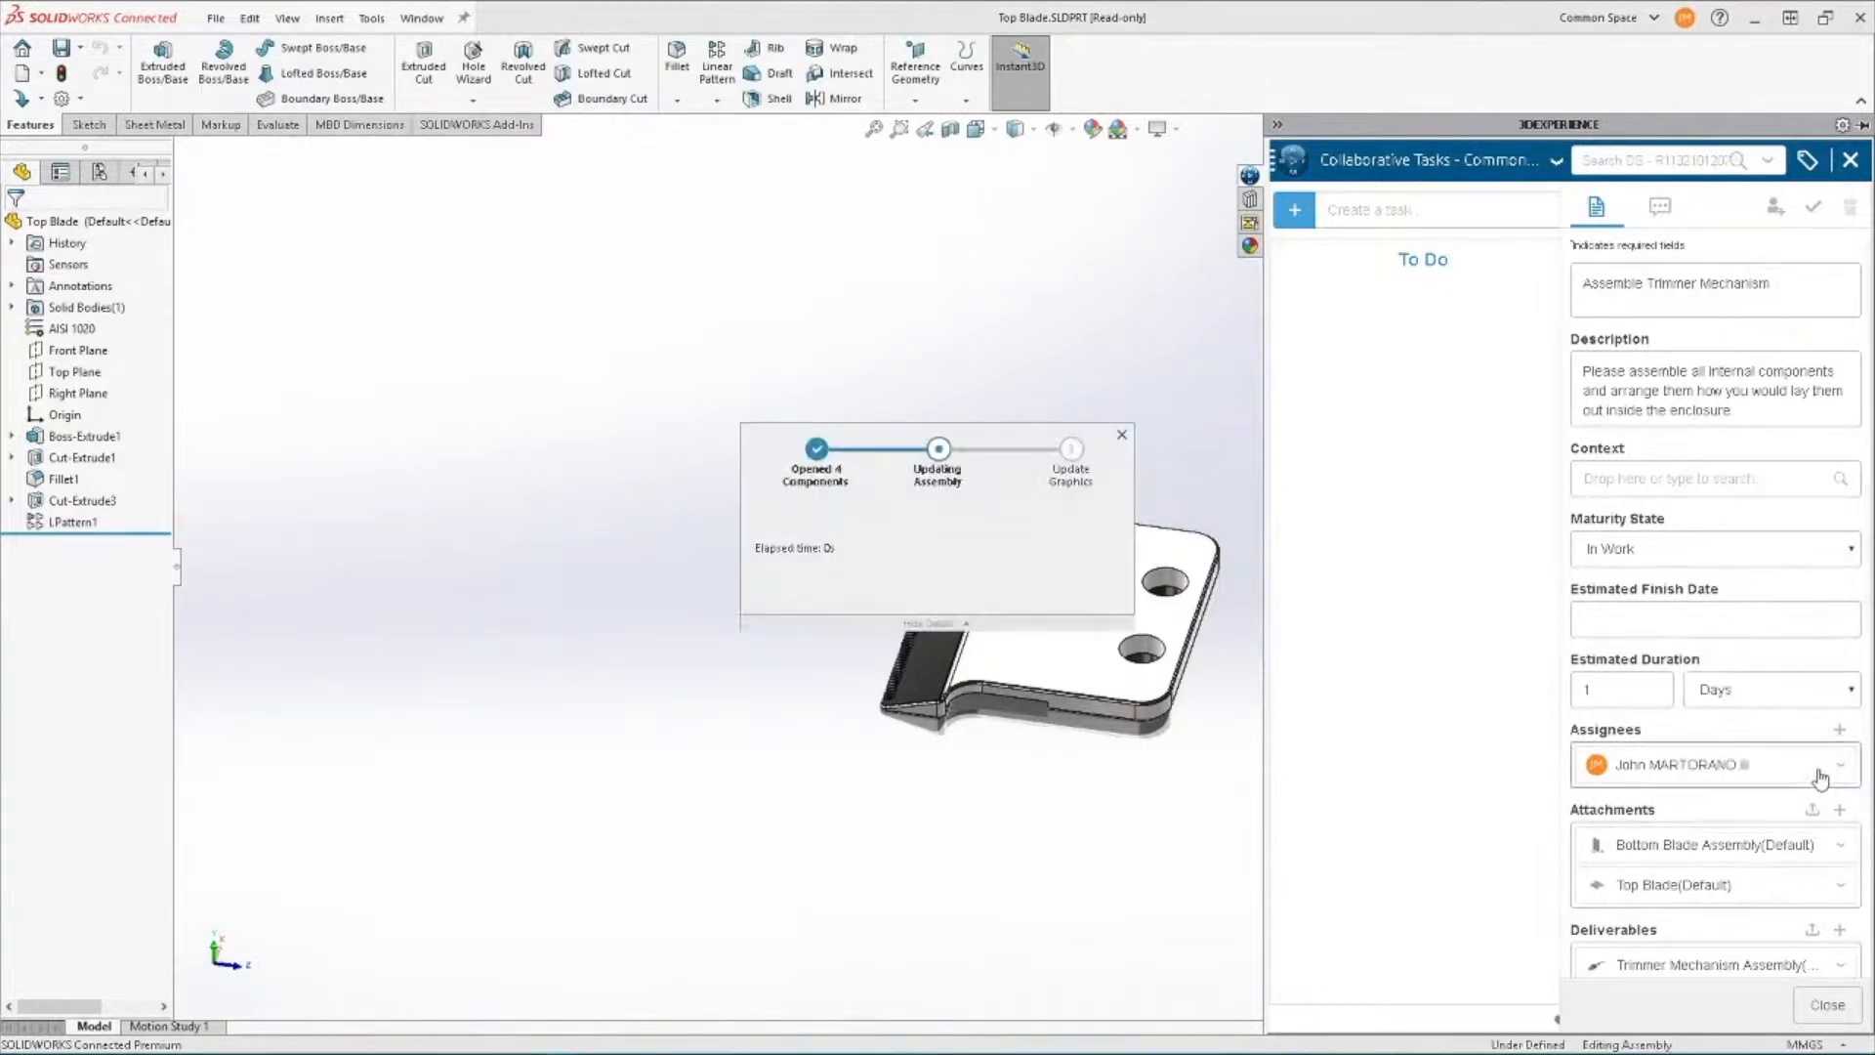
left_click(1848, 1005)
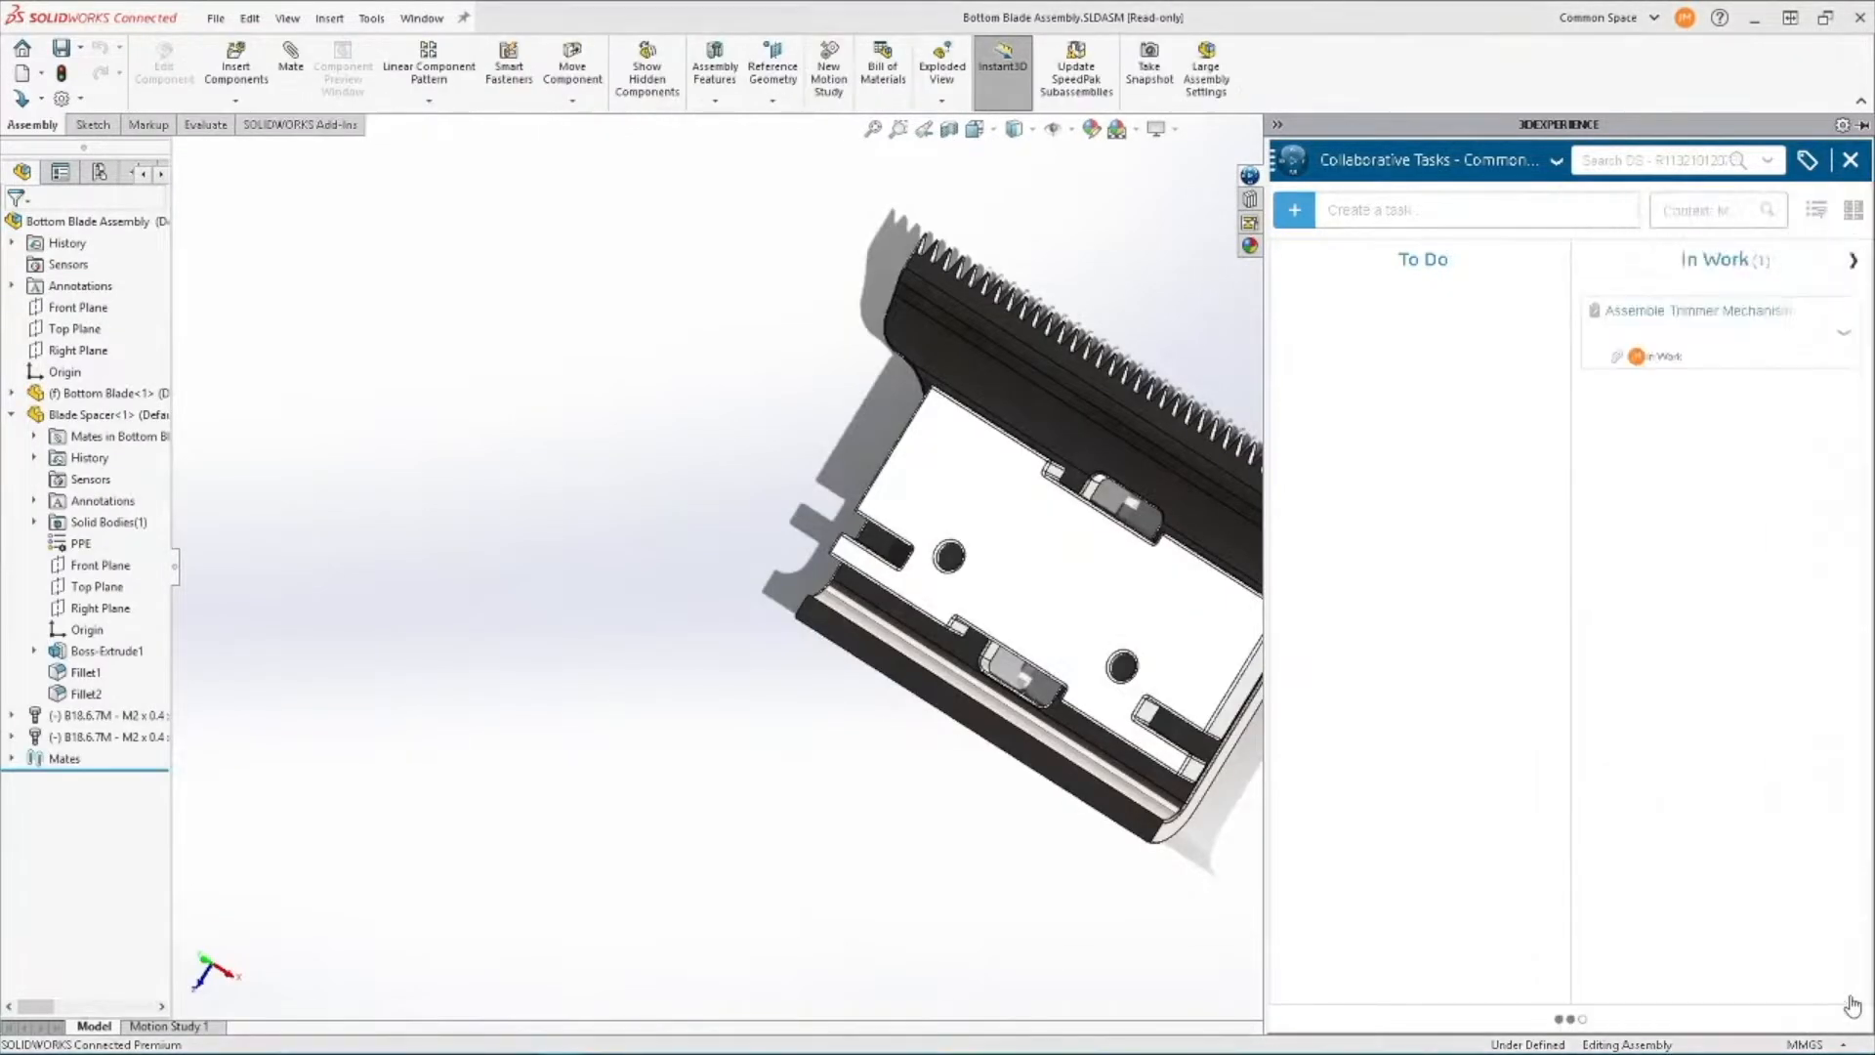
left_click(1848, 159)
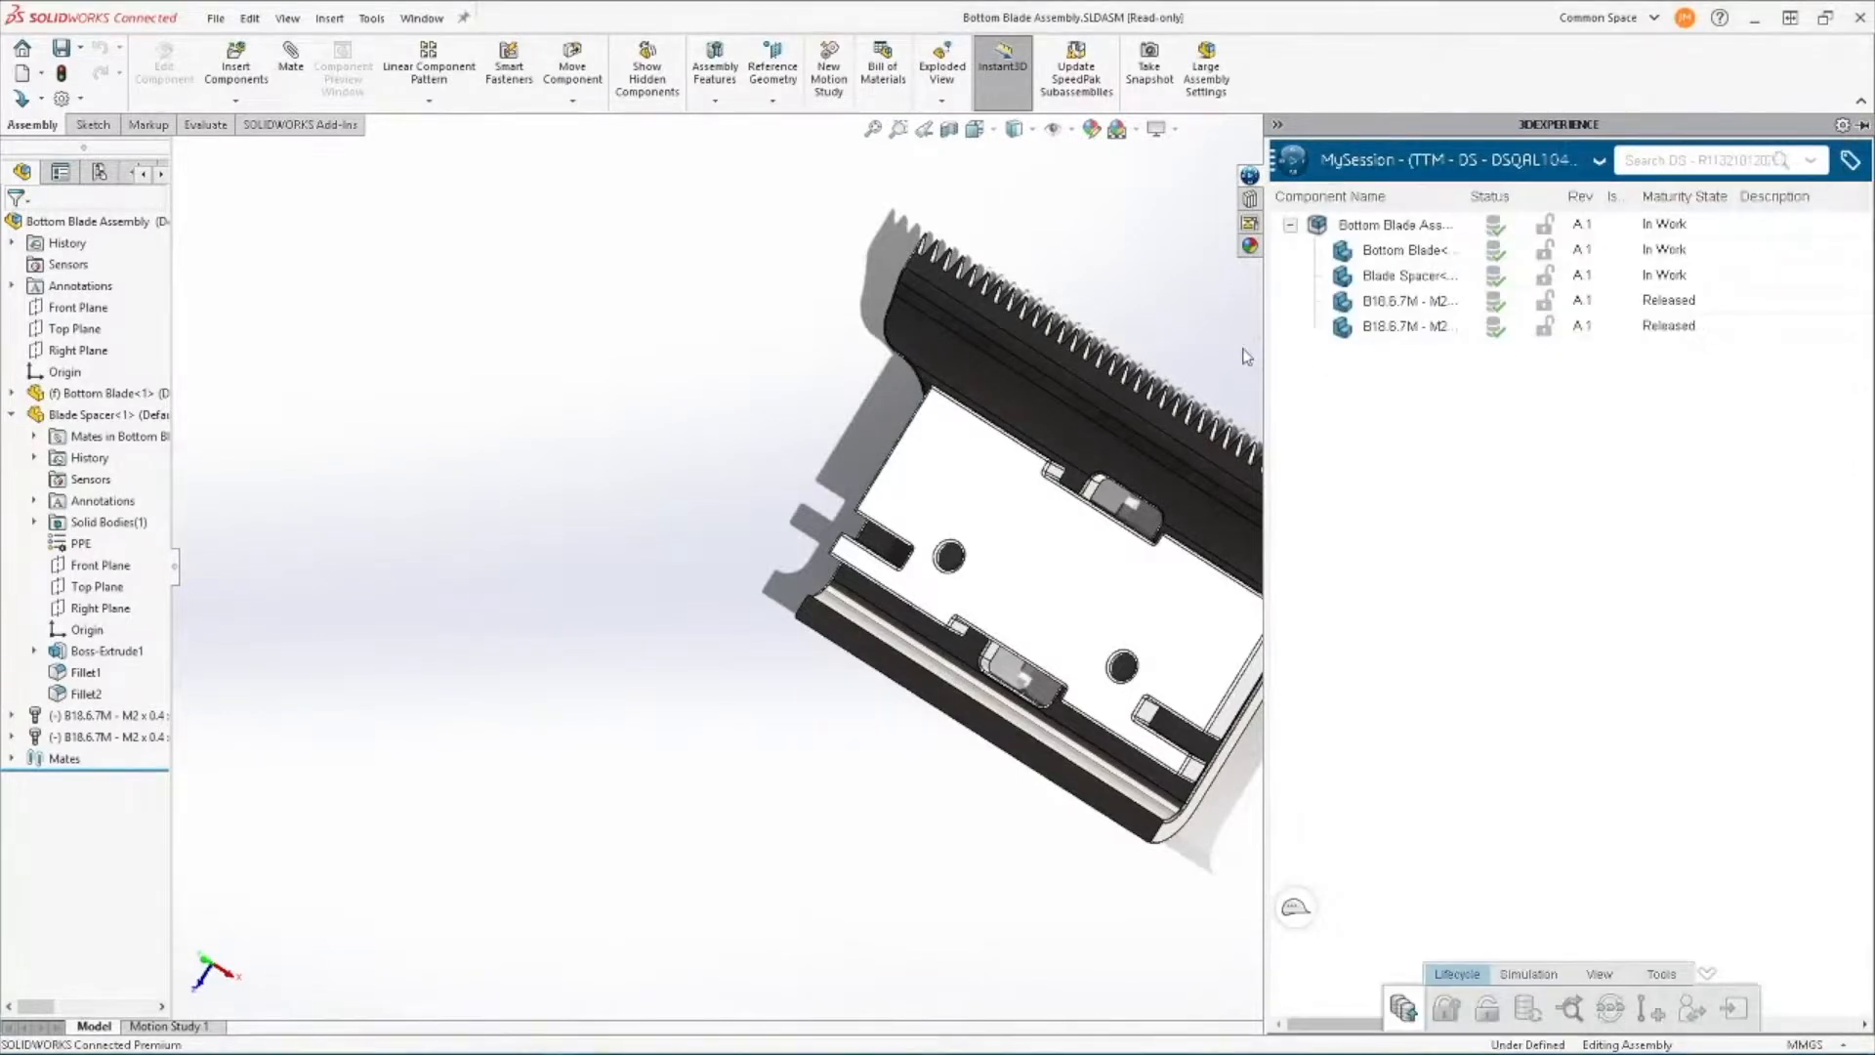
Switch to the Trimmer Mechanism Assembly document and insert the Bottom Blade Assembly below and in front of the motor.
key("ctrl+Tab")
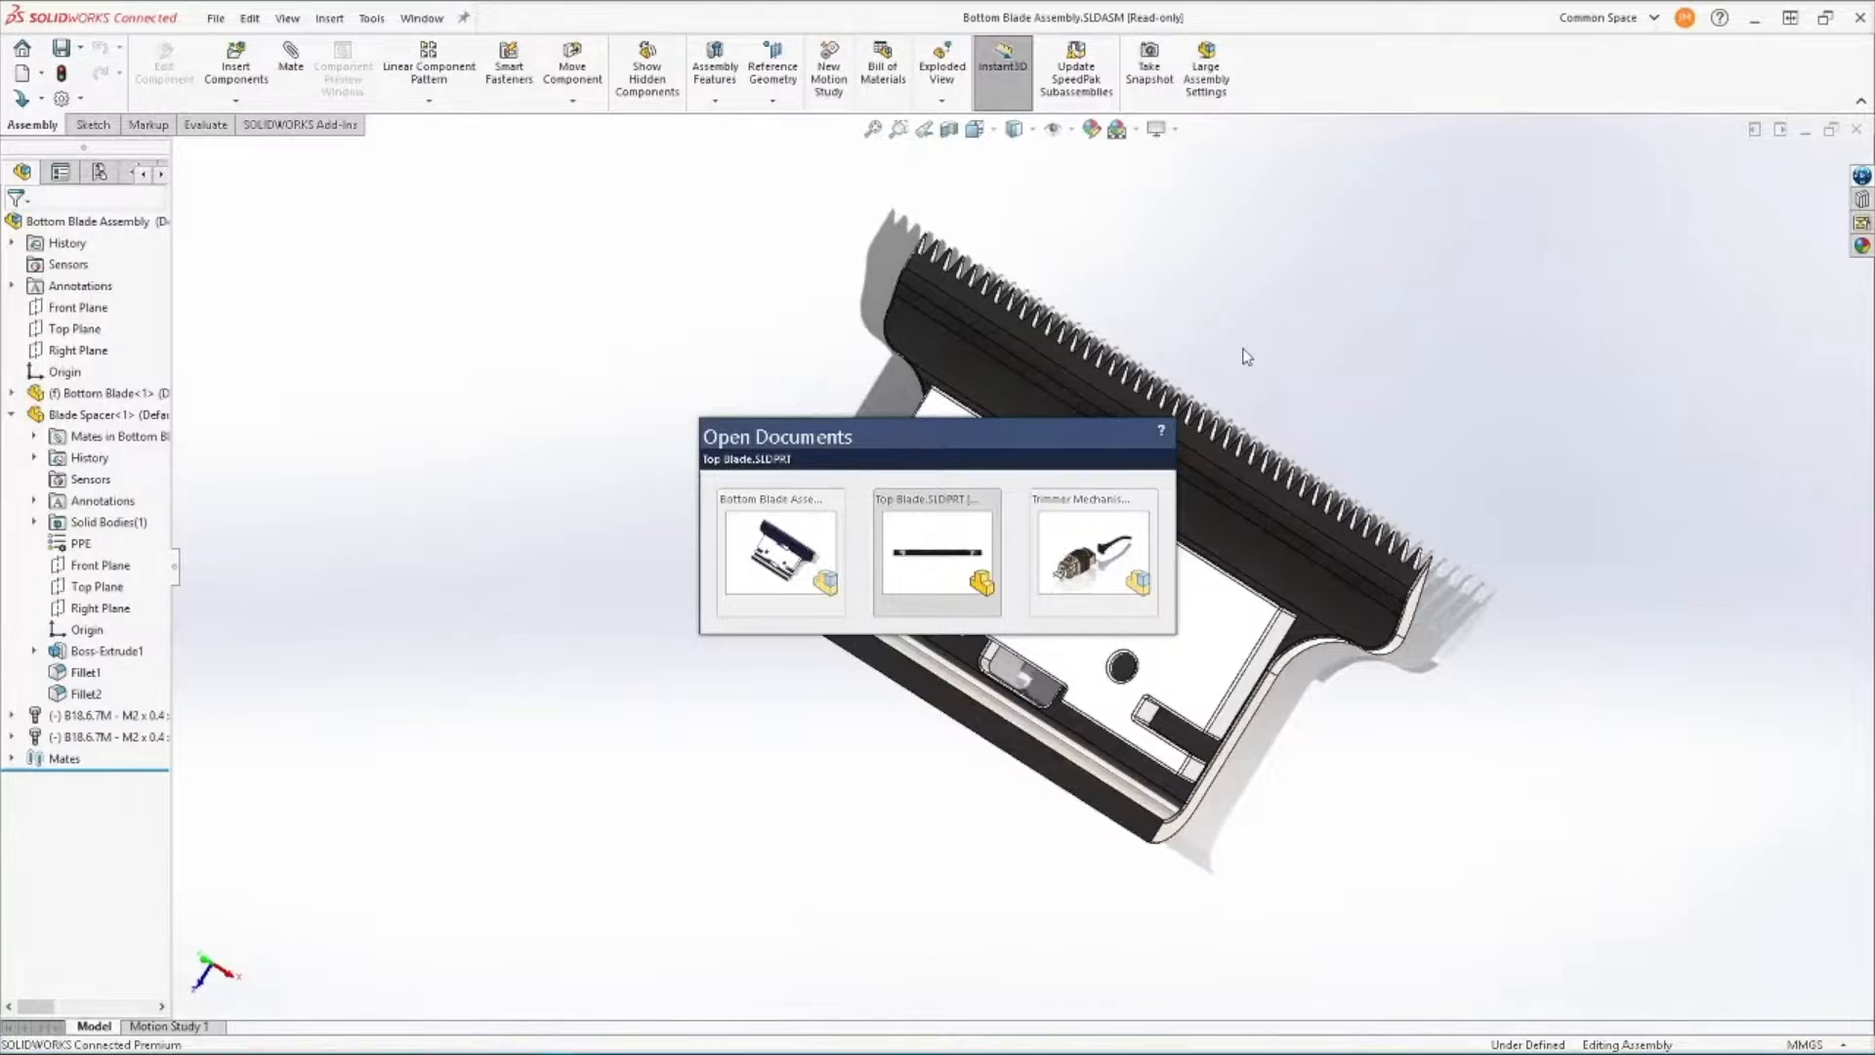
key("ctrl+Tab")
key("ctrl+Tab")
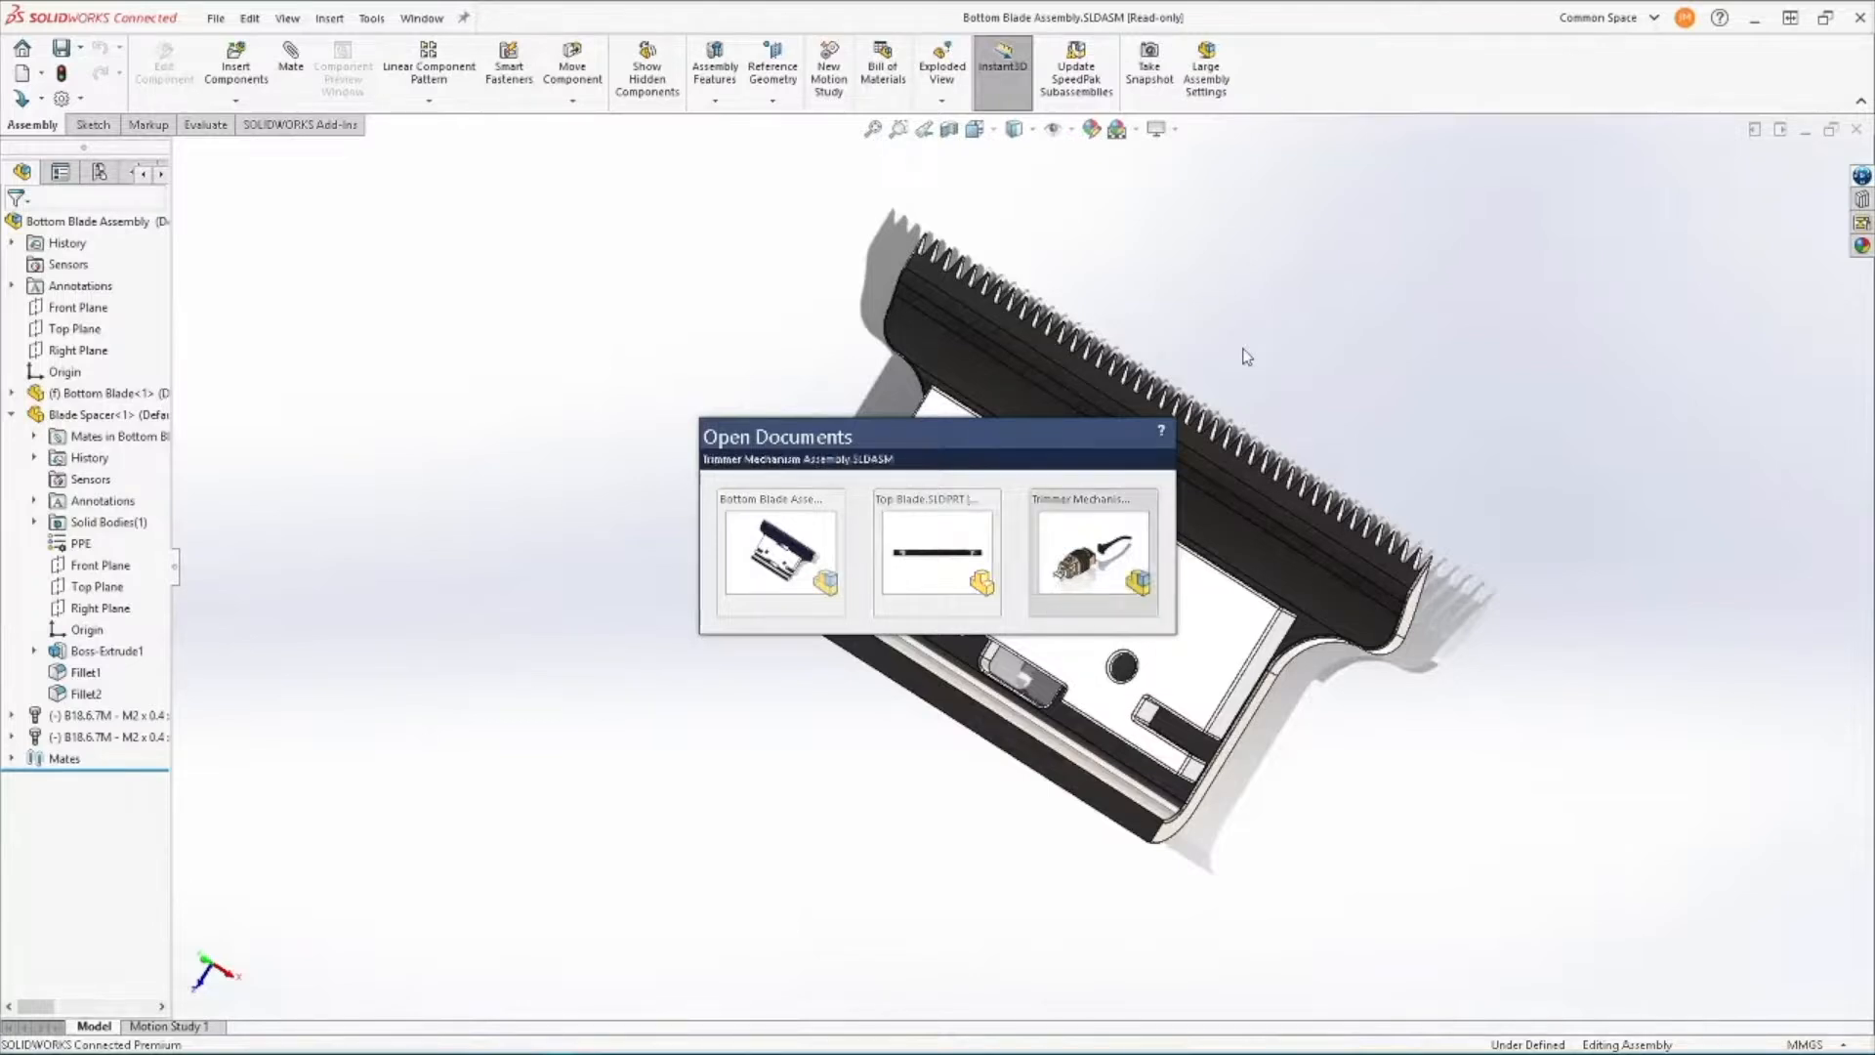
left_click(1113, 533)
left_click(235, 66)
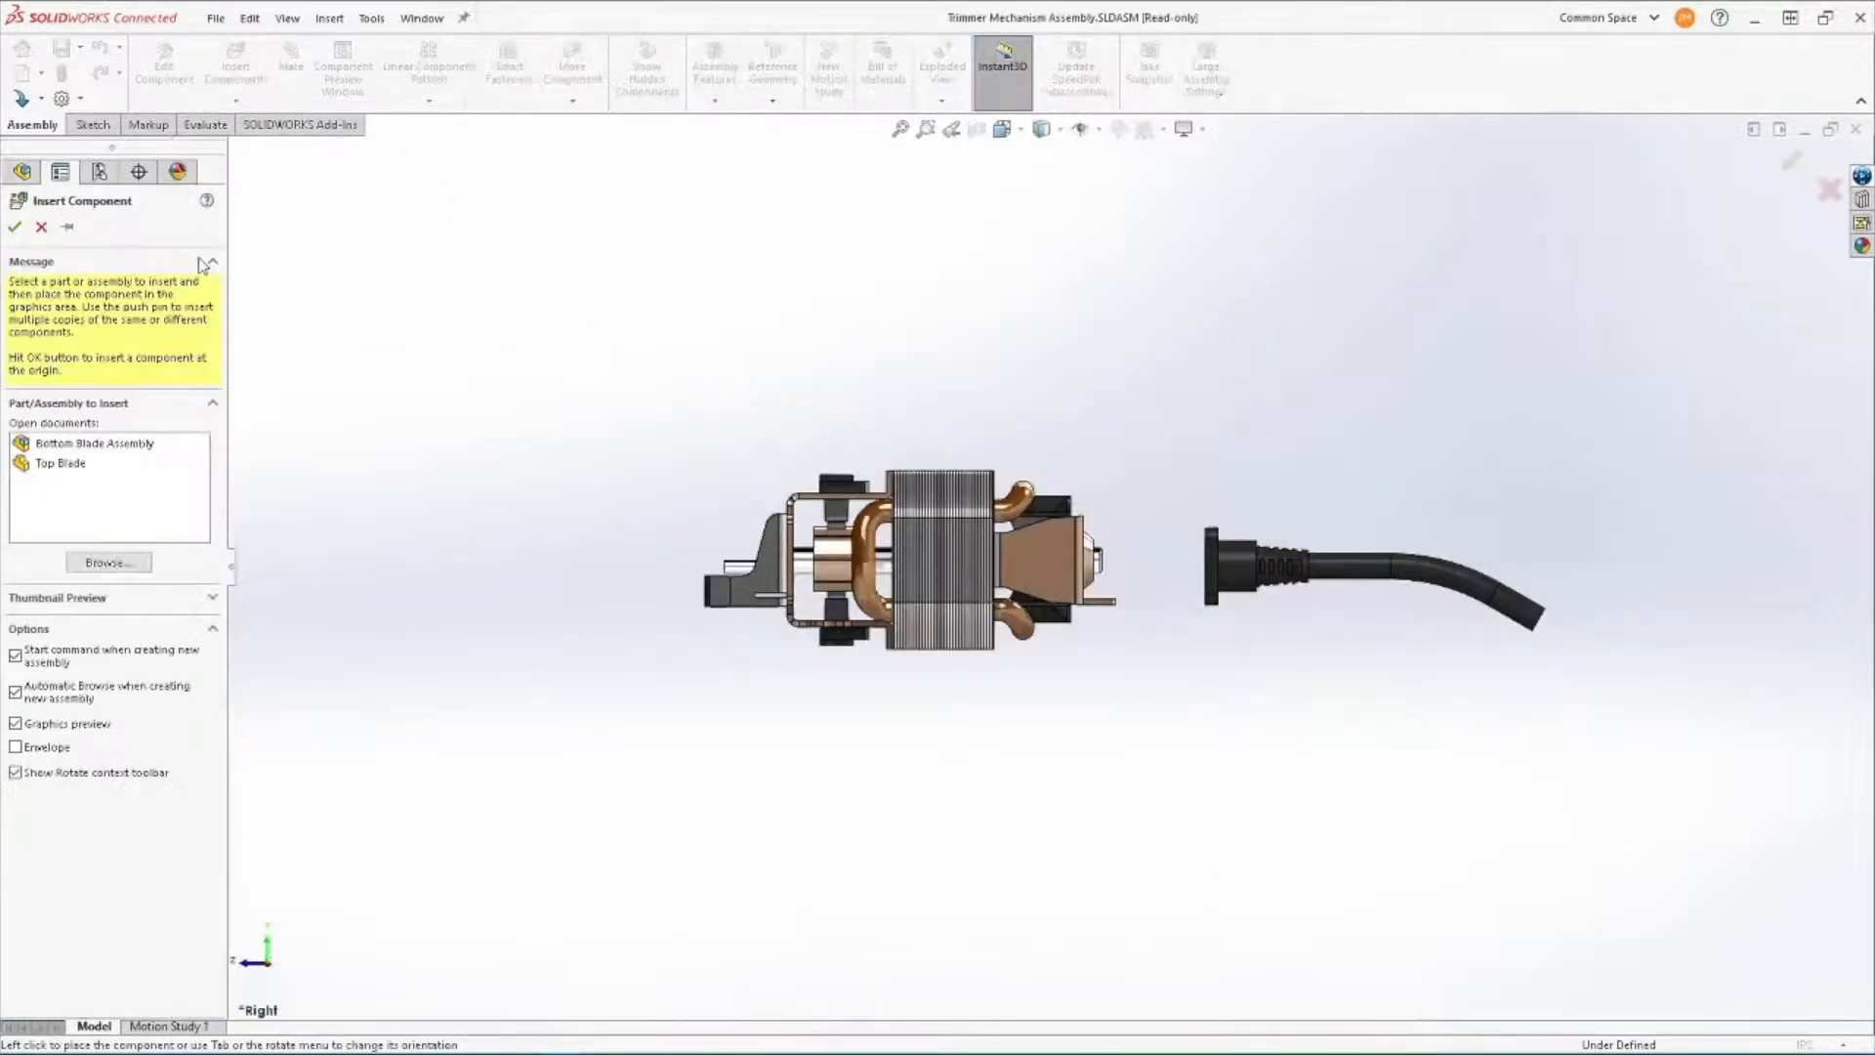
left_click(144, 445)
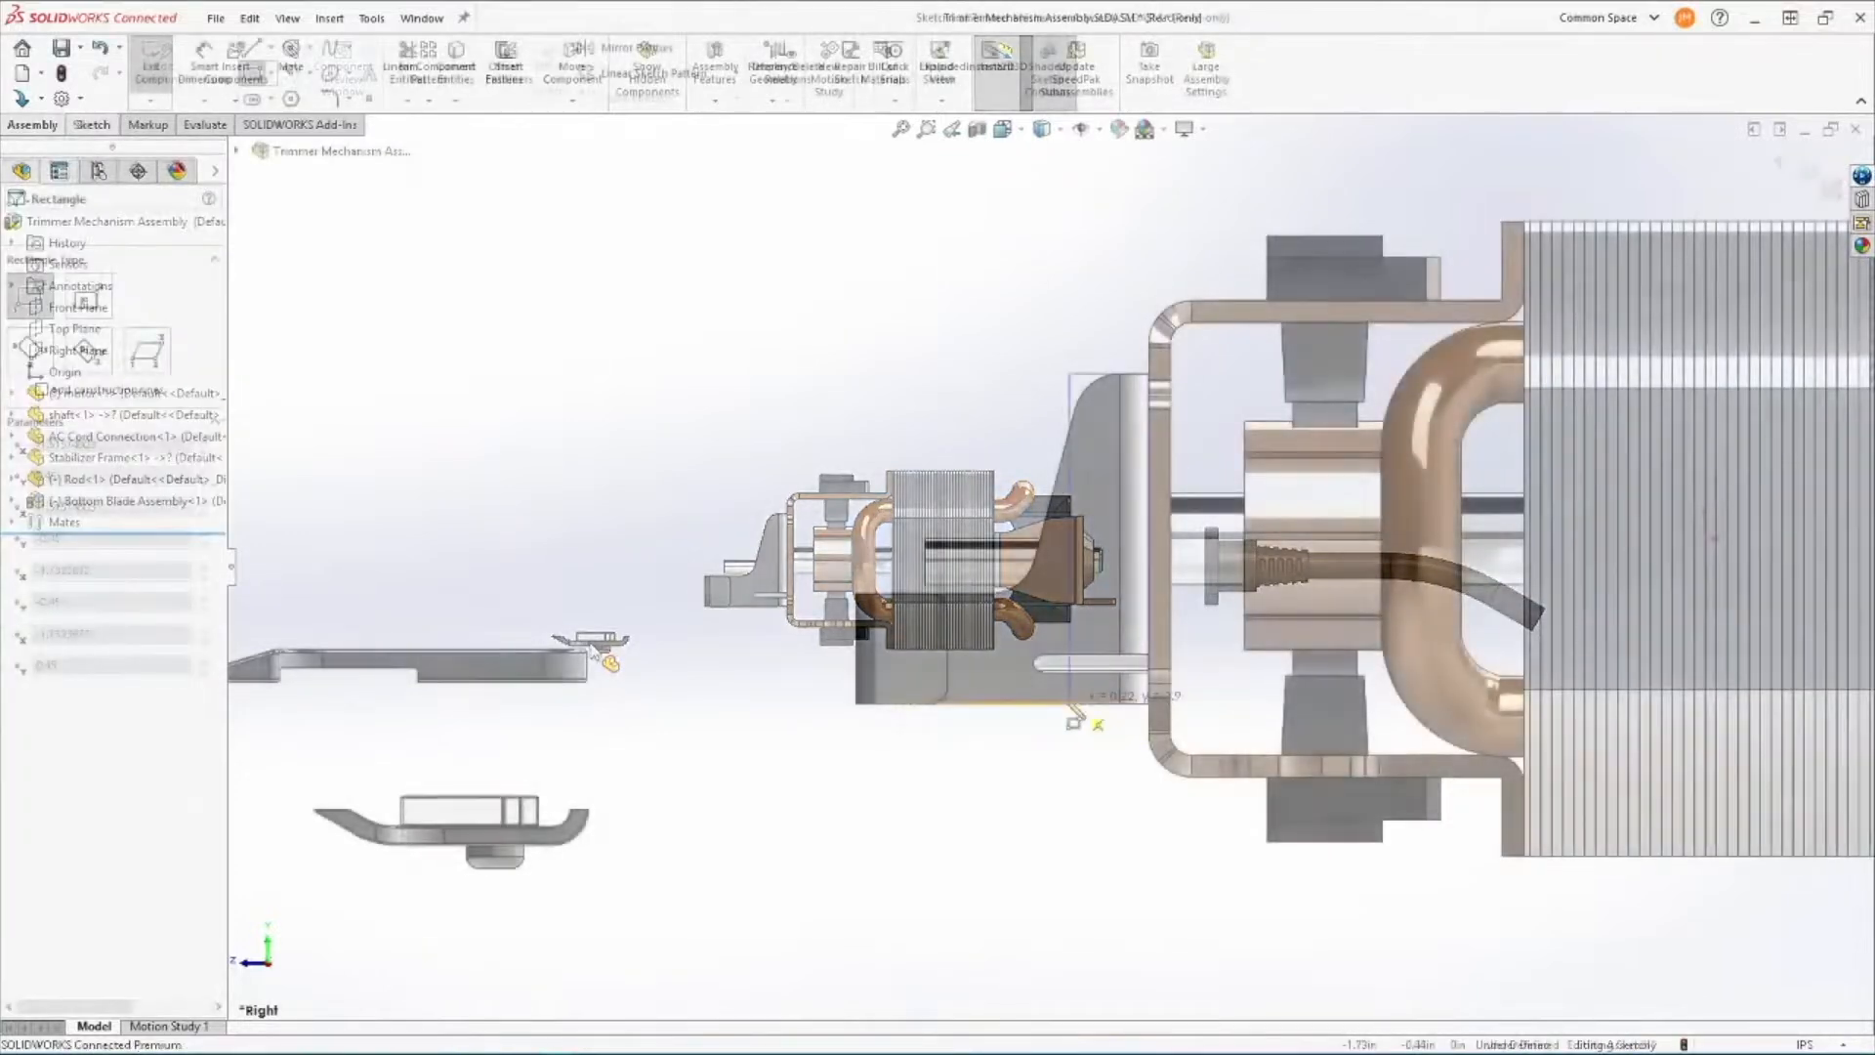
Sketch a rectangle in front of the motor bracket and slant its free edge by removing the vertical relation and moving the upper corner inward.
left_click(709, 703)
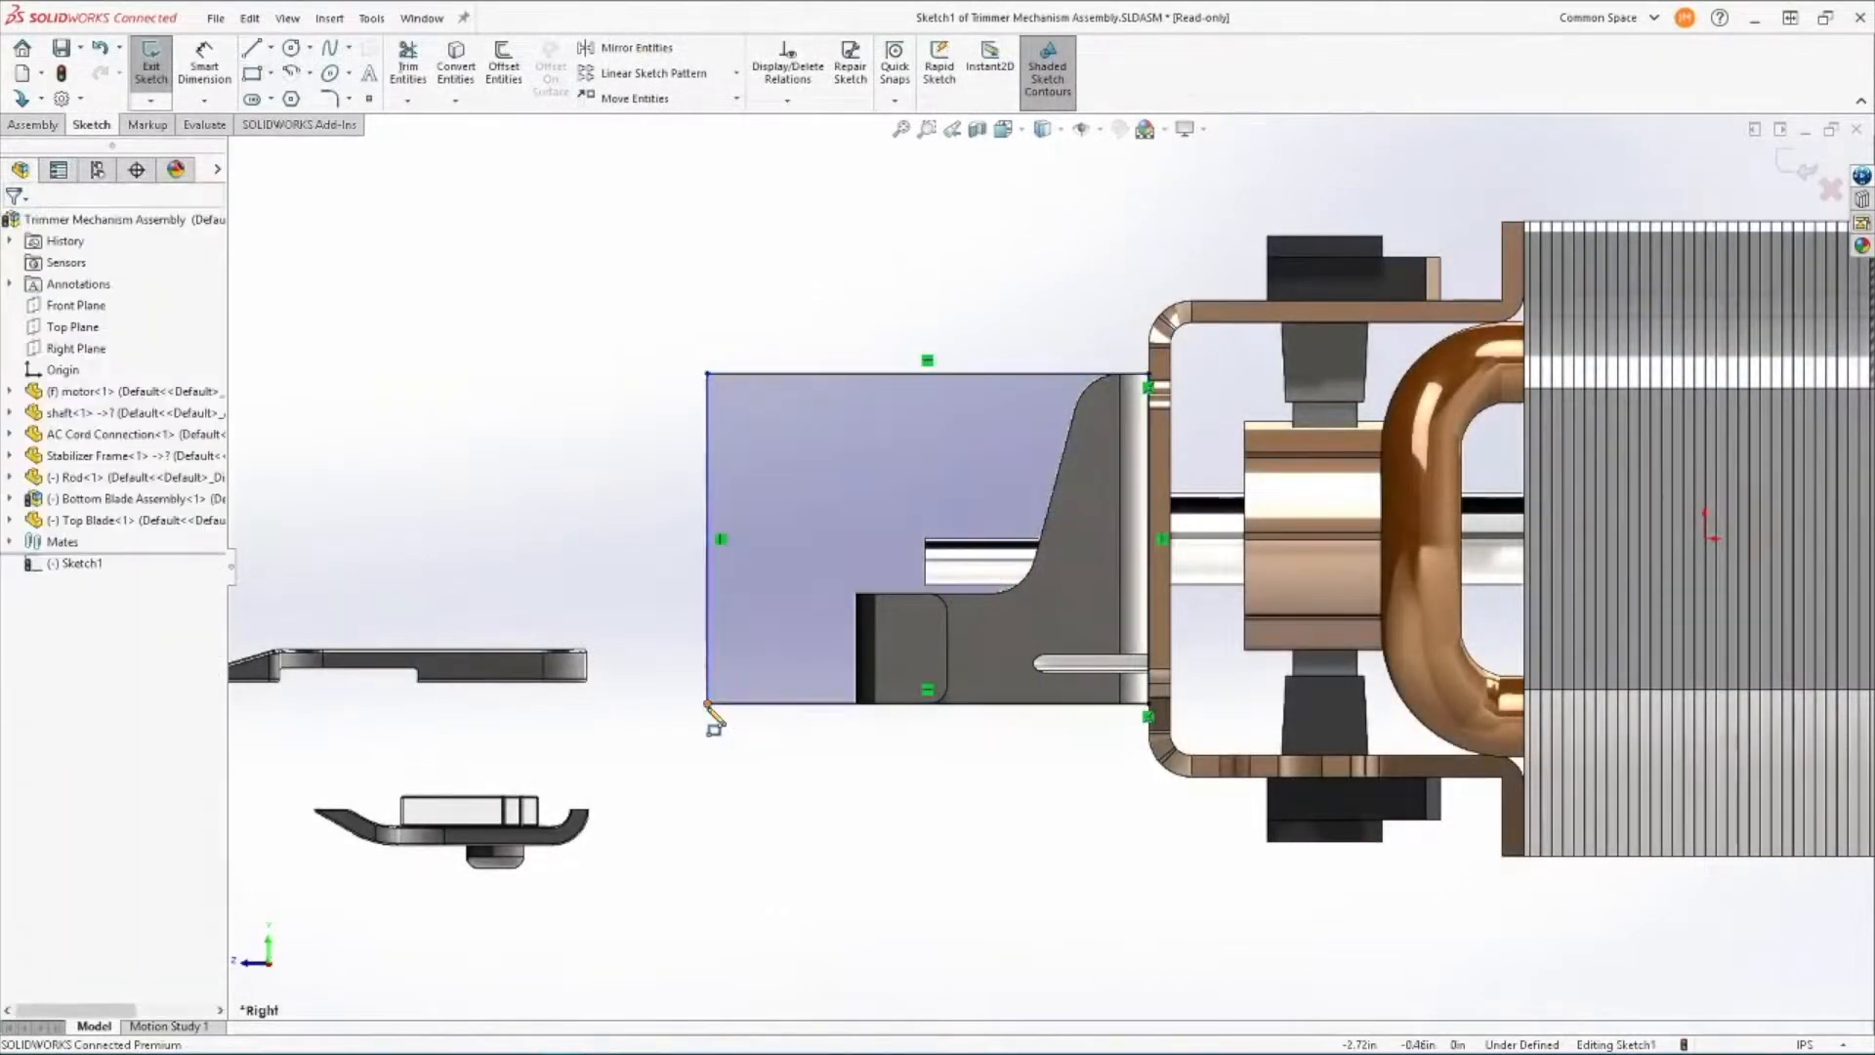
left_click(721, 545)
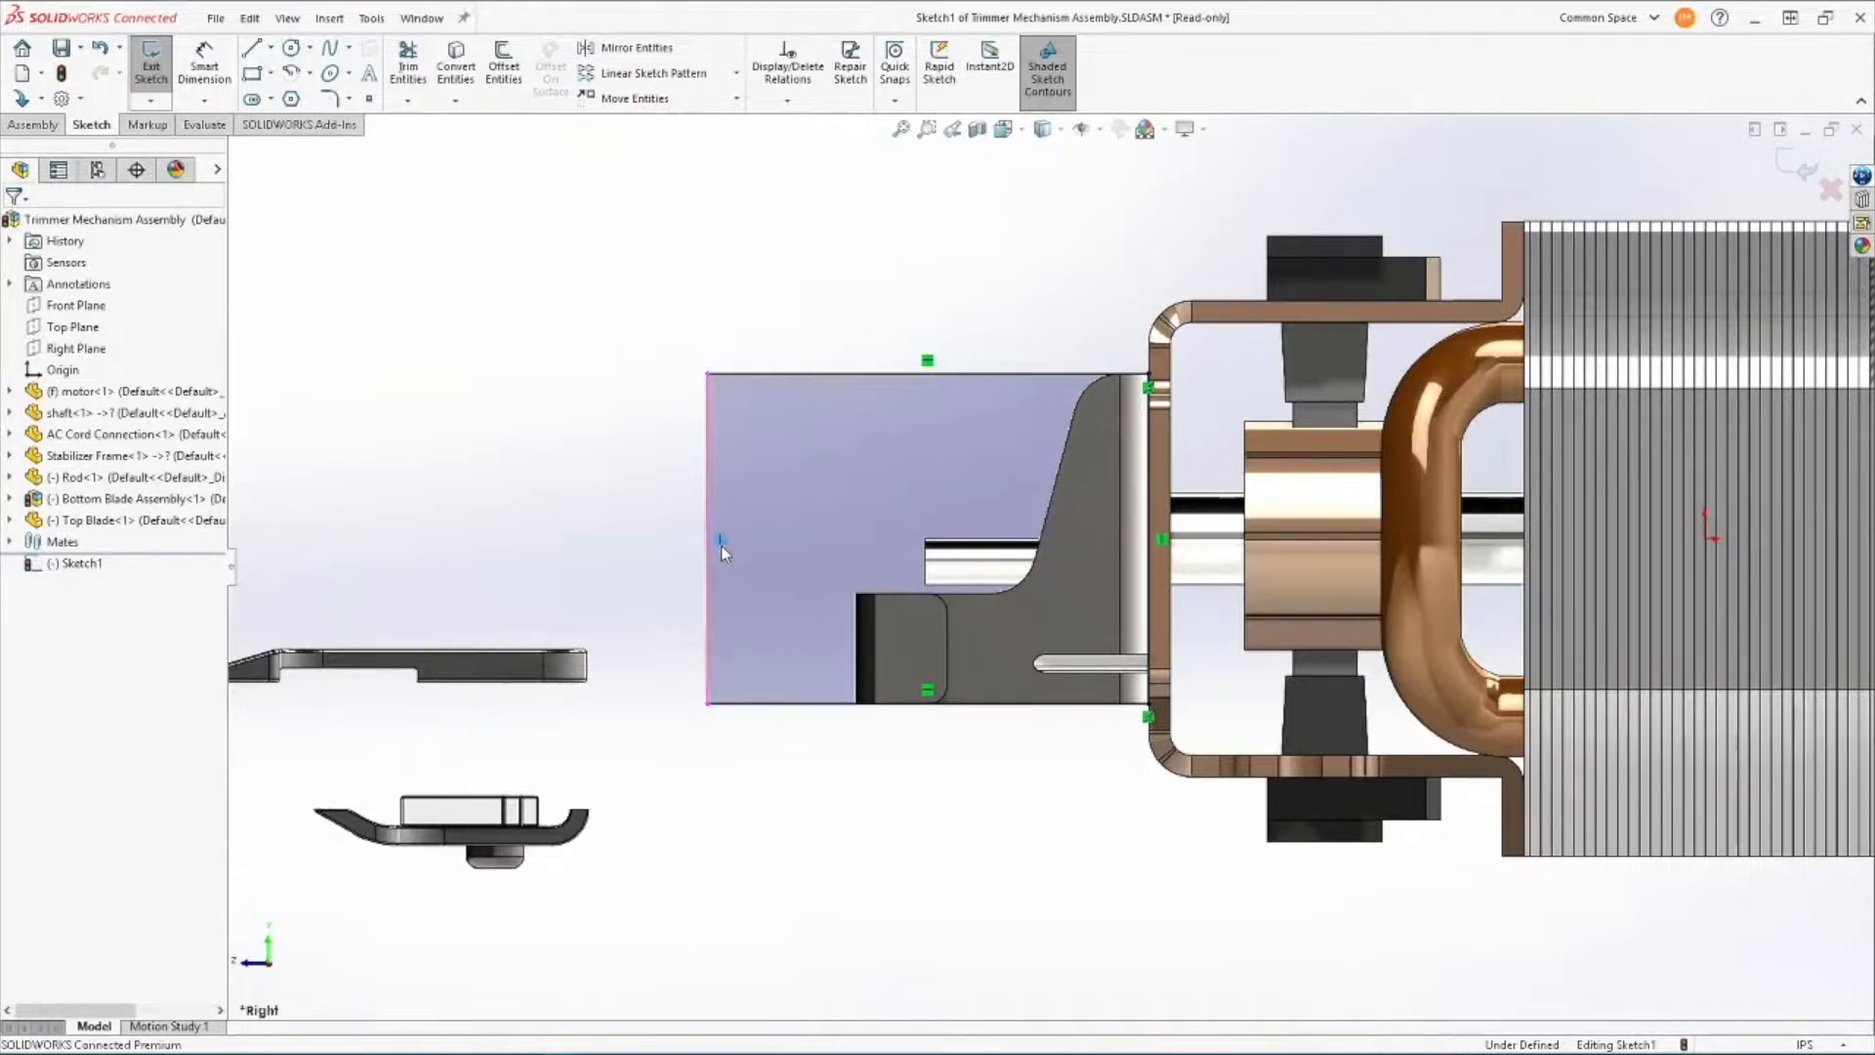
key("Delete")
left_click_drag(708, 373, 768, 373)
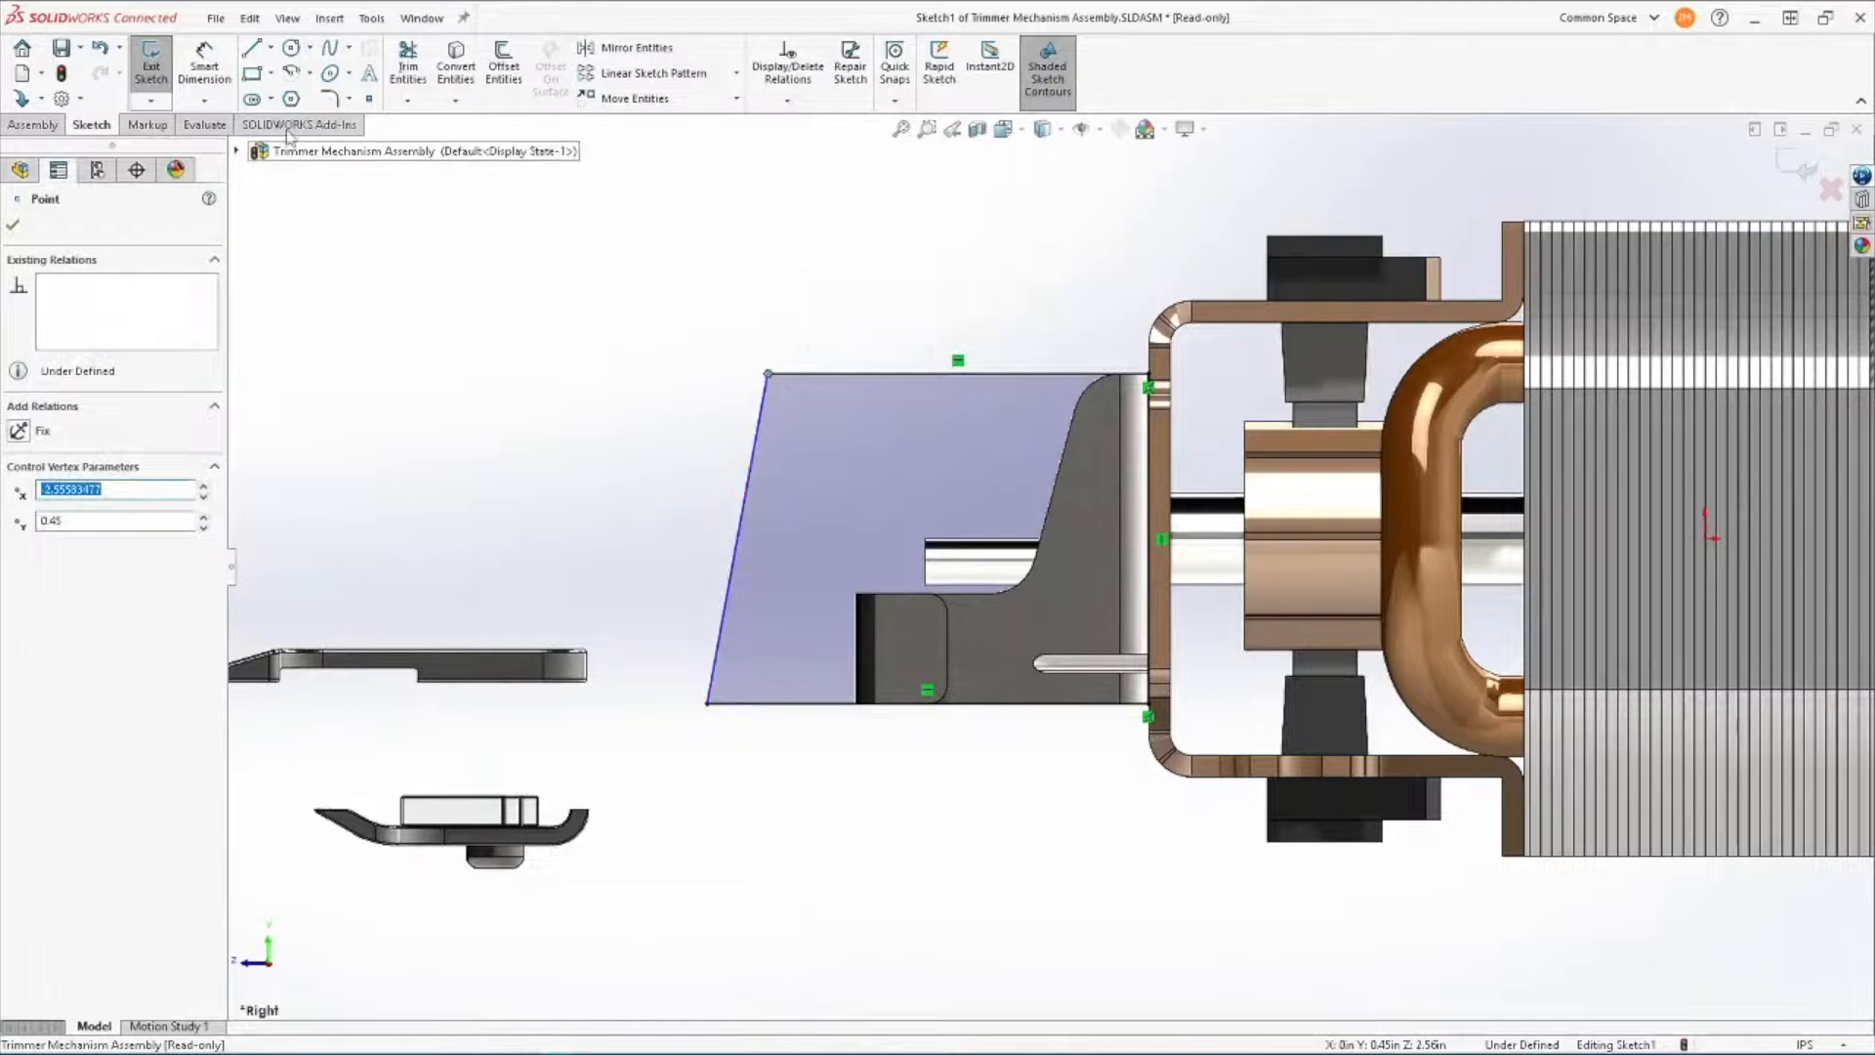
Dimension the angle between the slanted line and the upper horizontal line as 65 degrees.
left_click(203, 84)
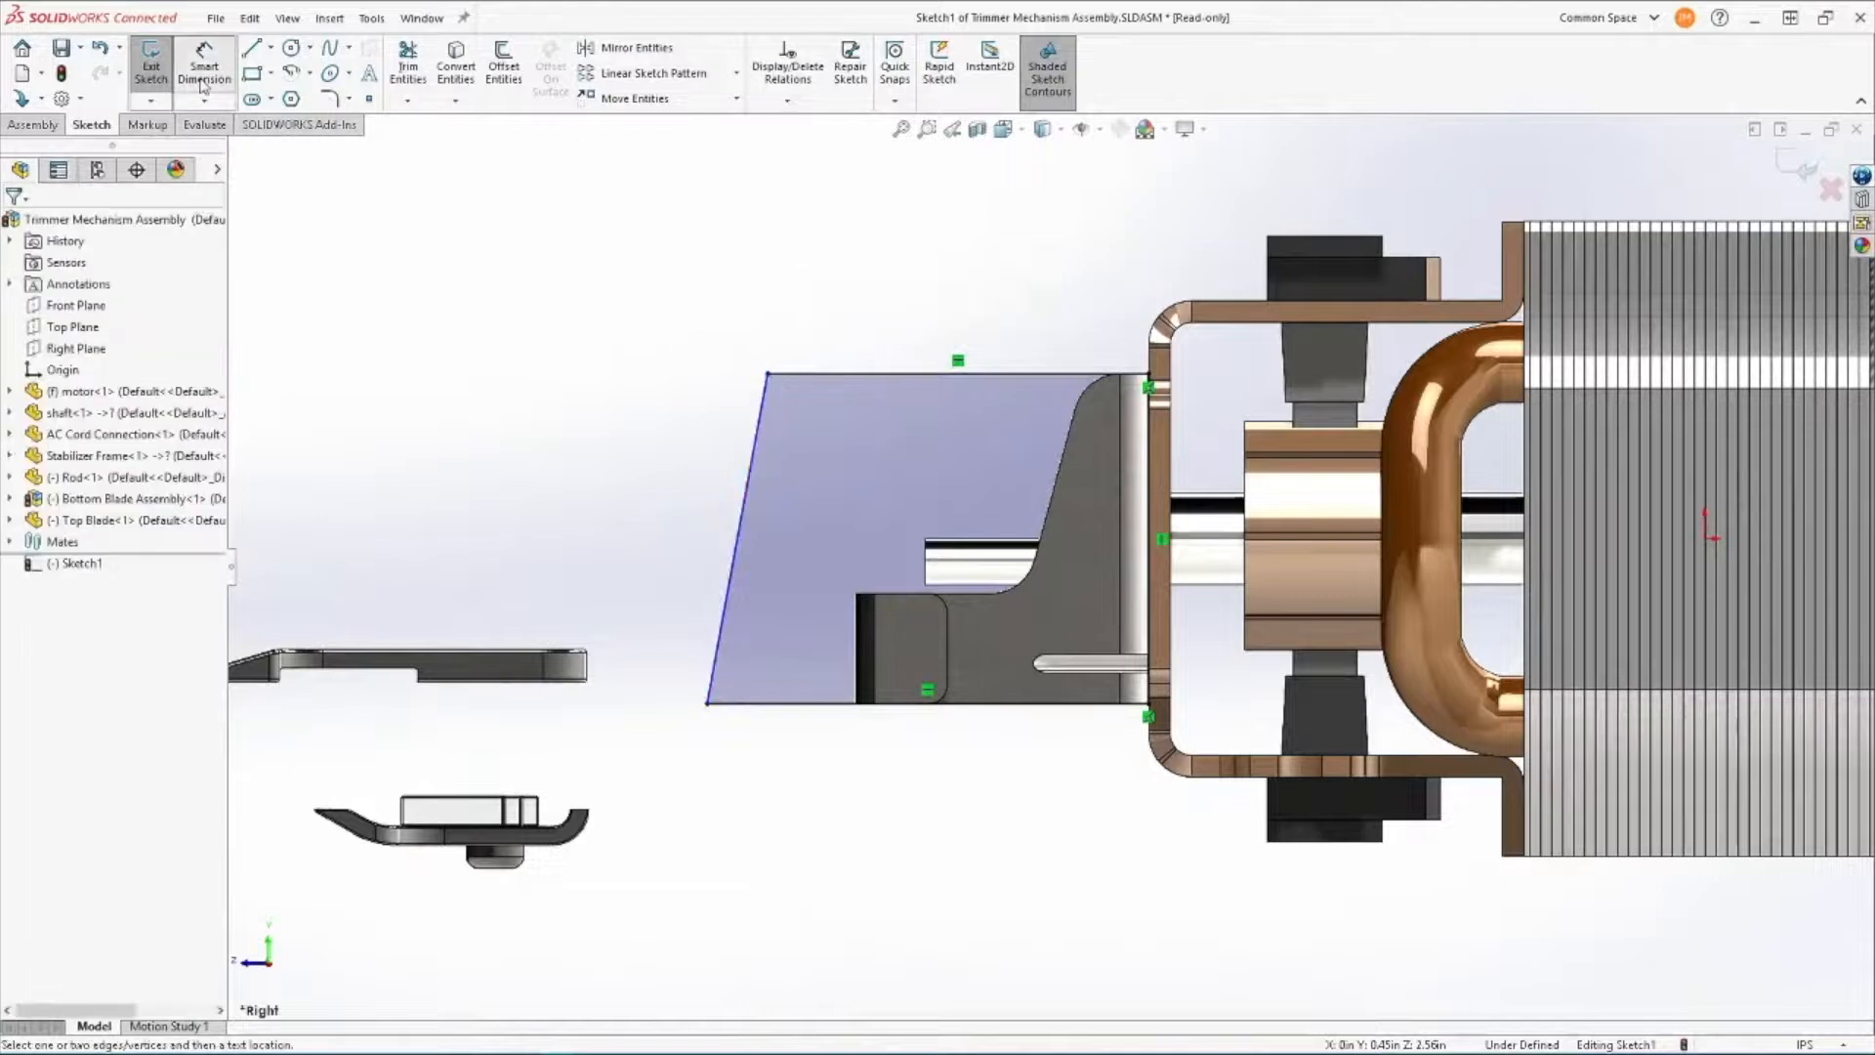
left_click(759, 437)
left_click(776, 373)
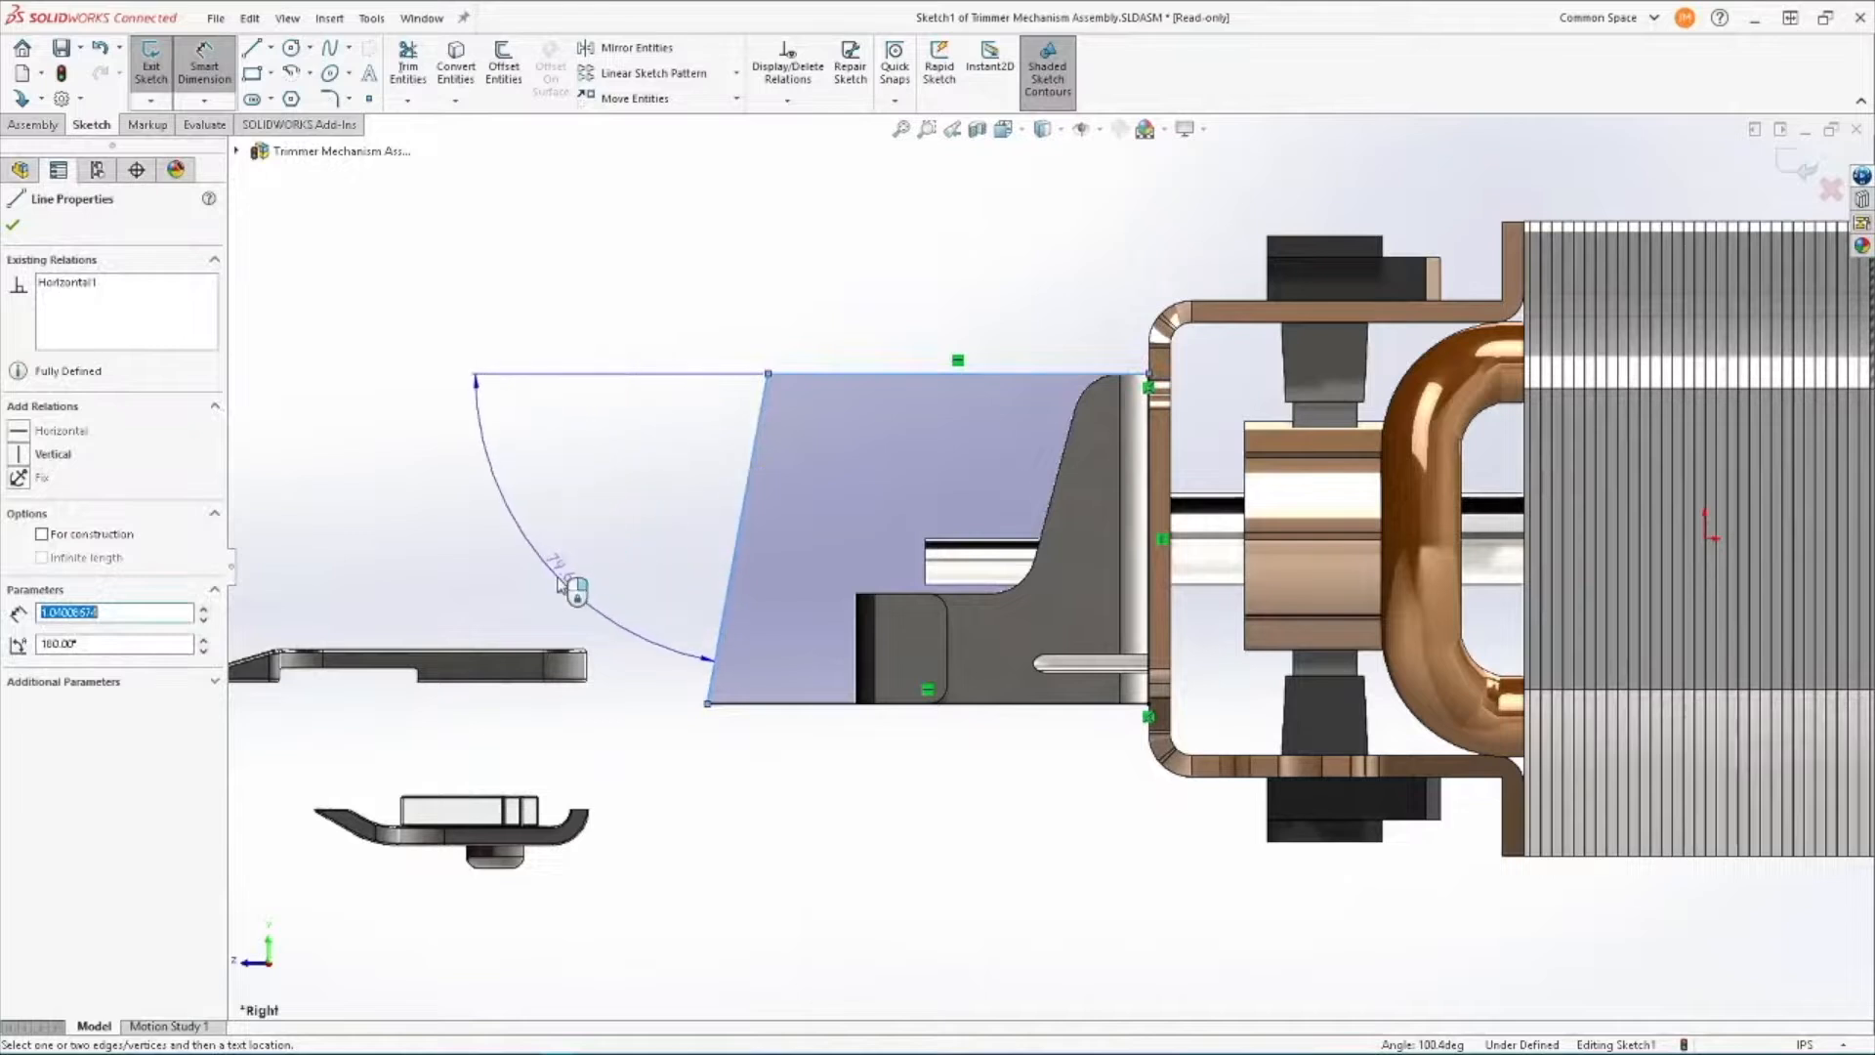
left_click(552, 586)
type("65")
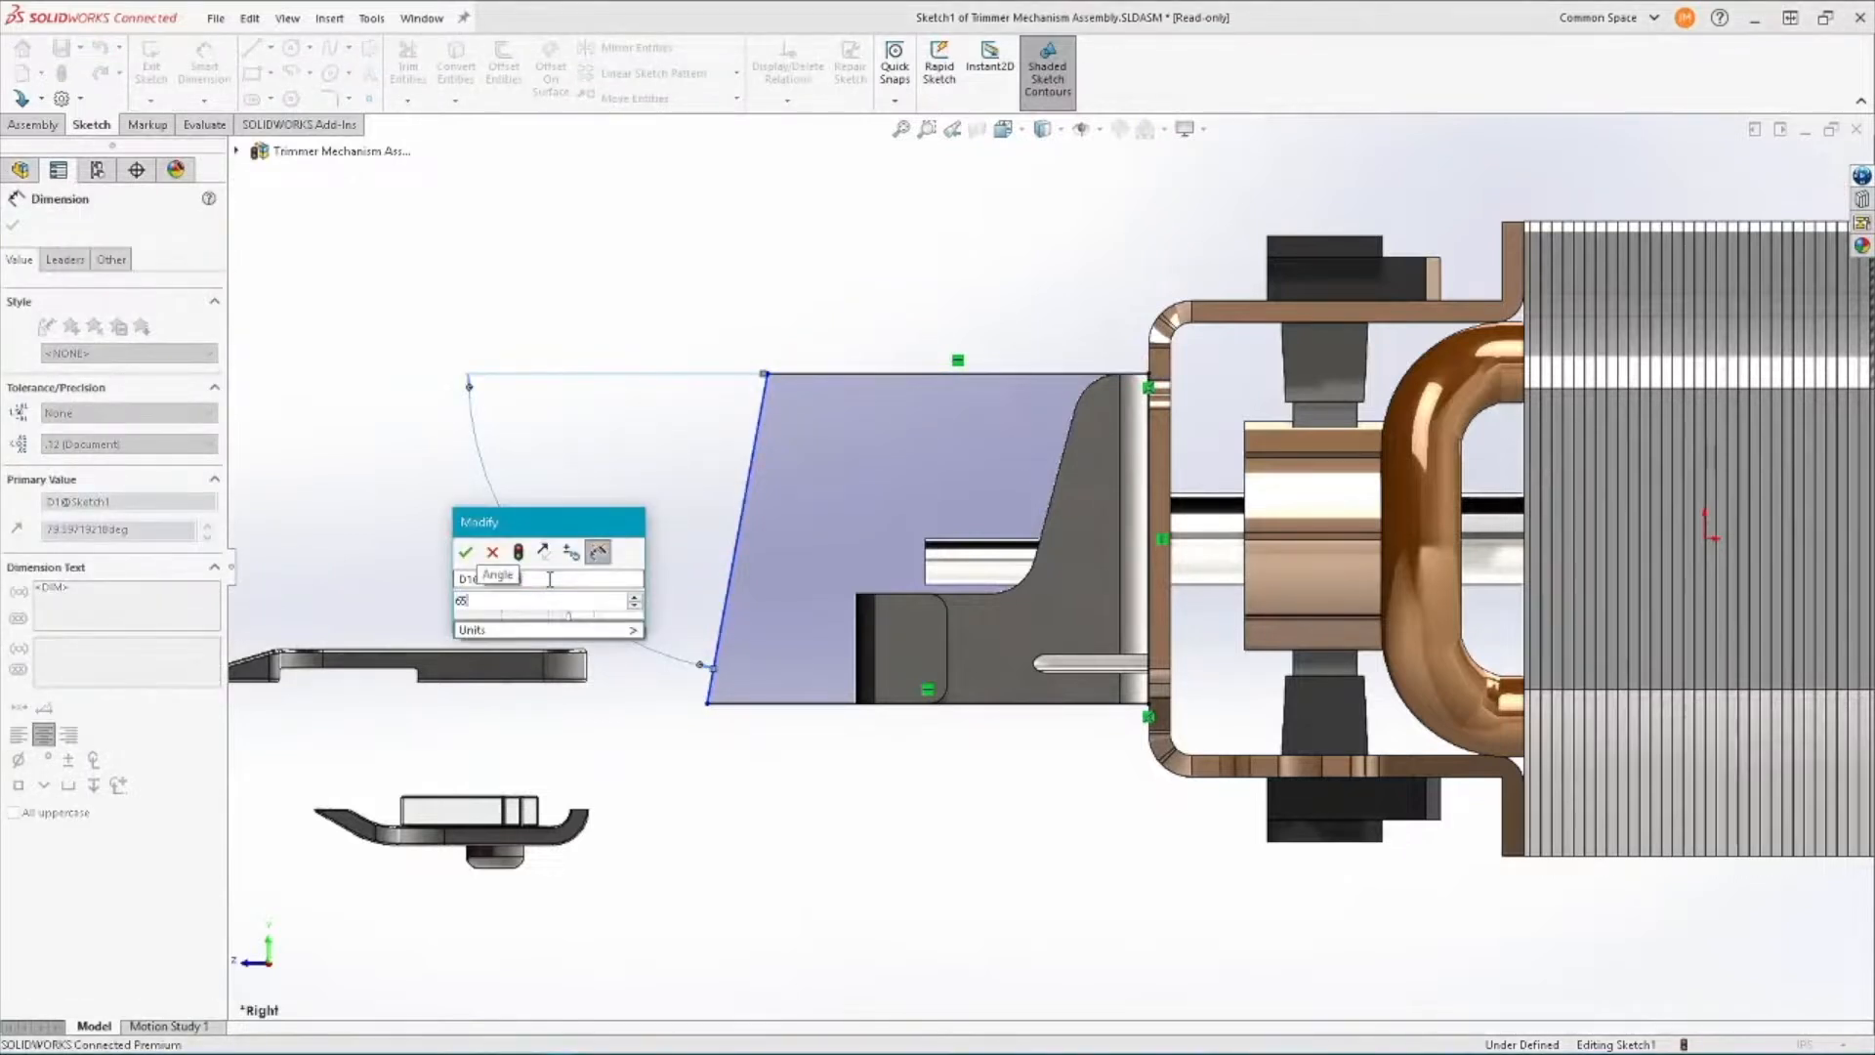
left_click(466, 552)
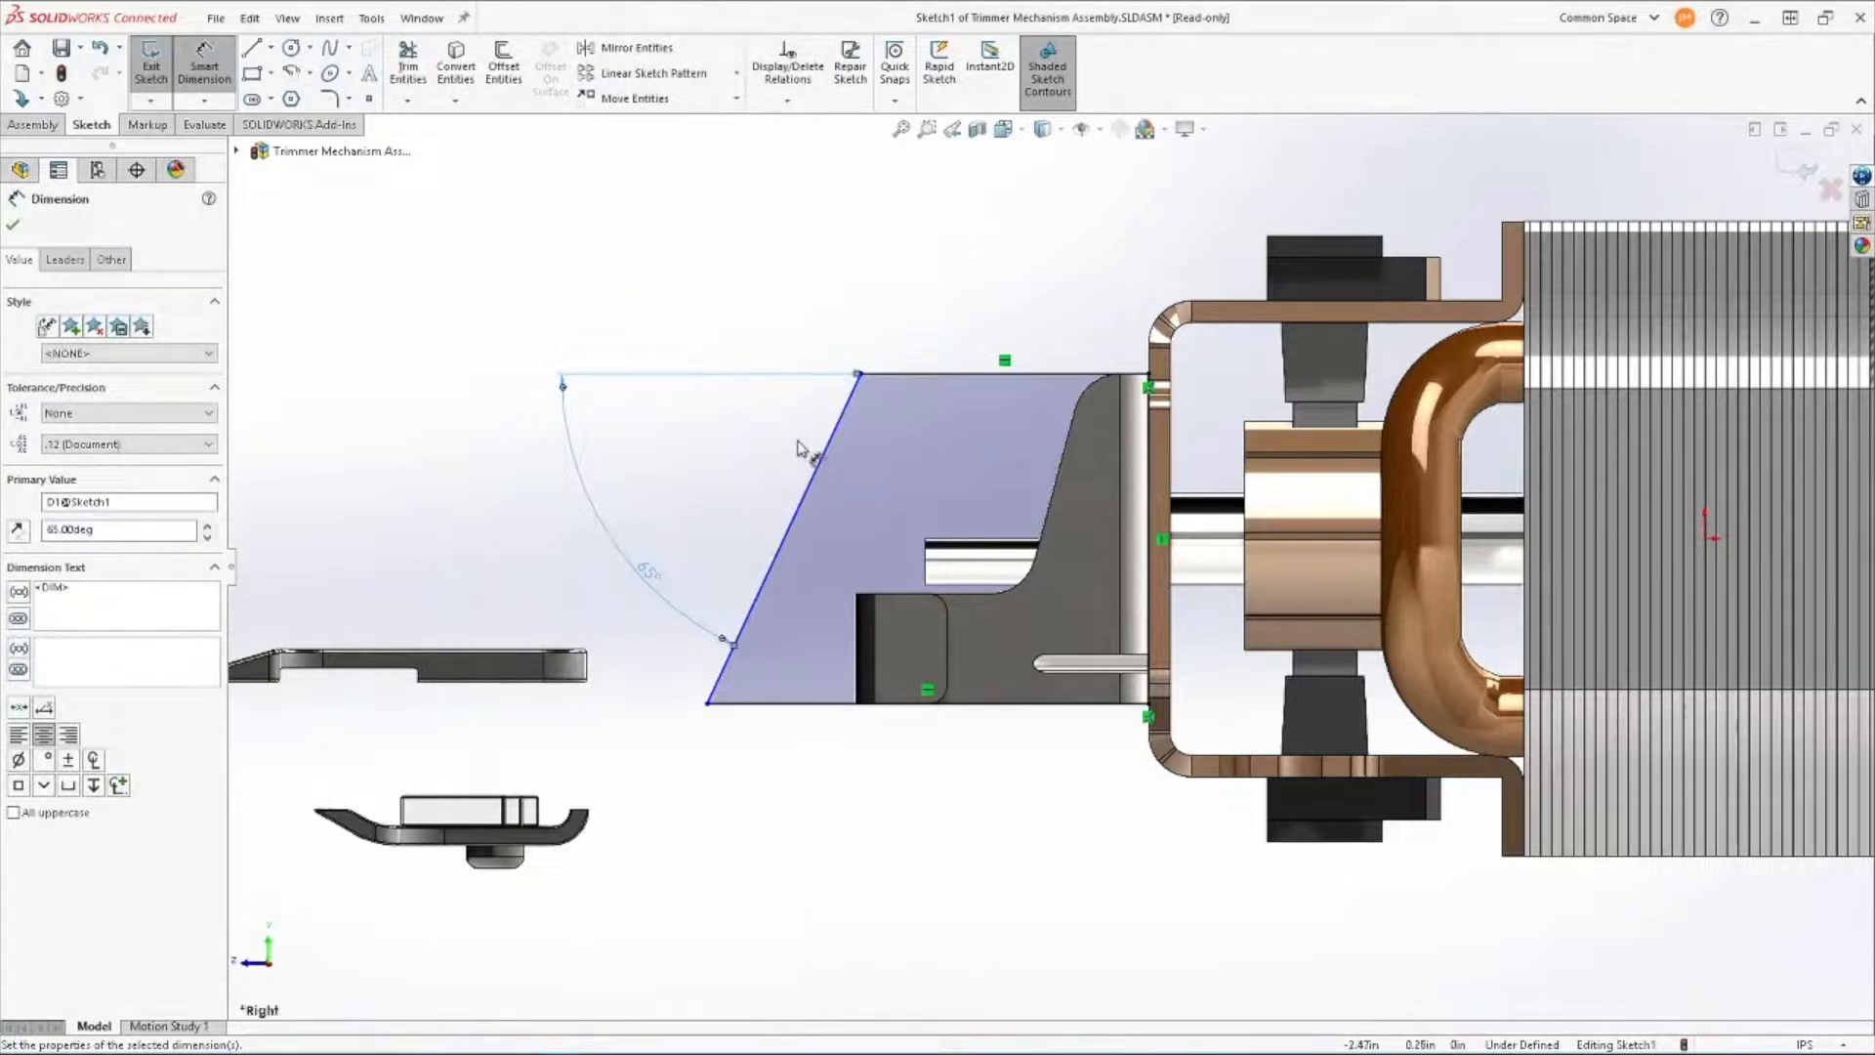
Dimension the upper horizontal line as 1.25 in and convert all four sketch lines to construction geometry.
left_click(916, 373)
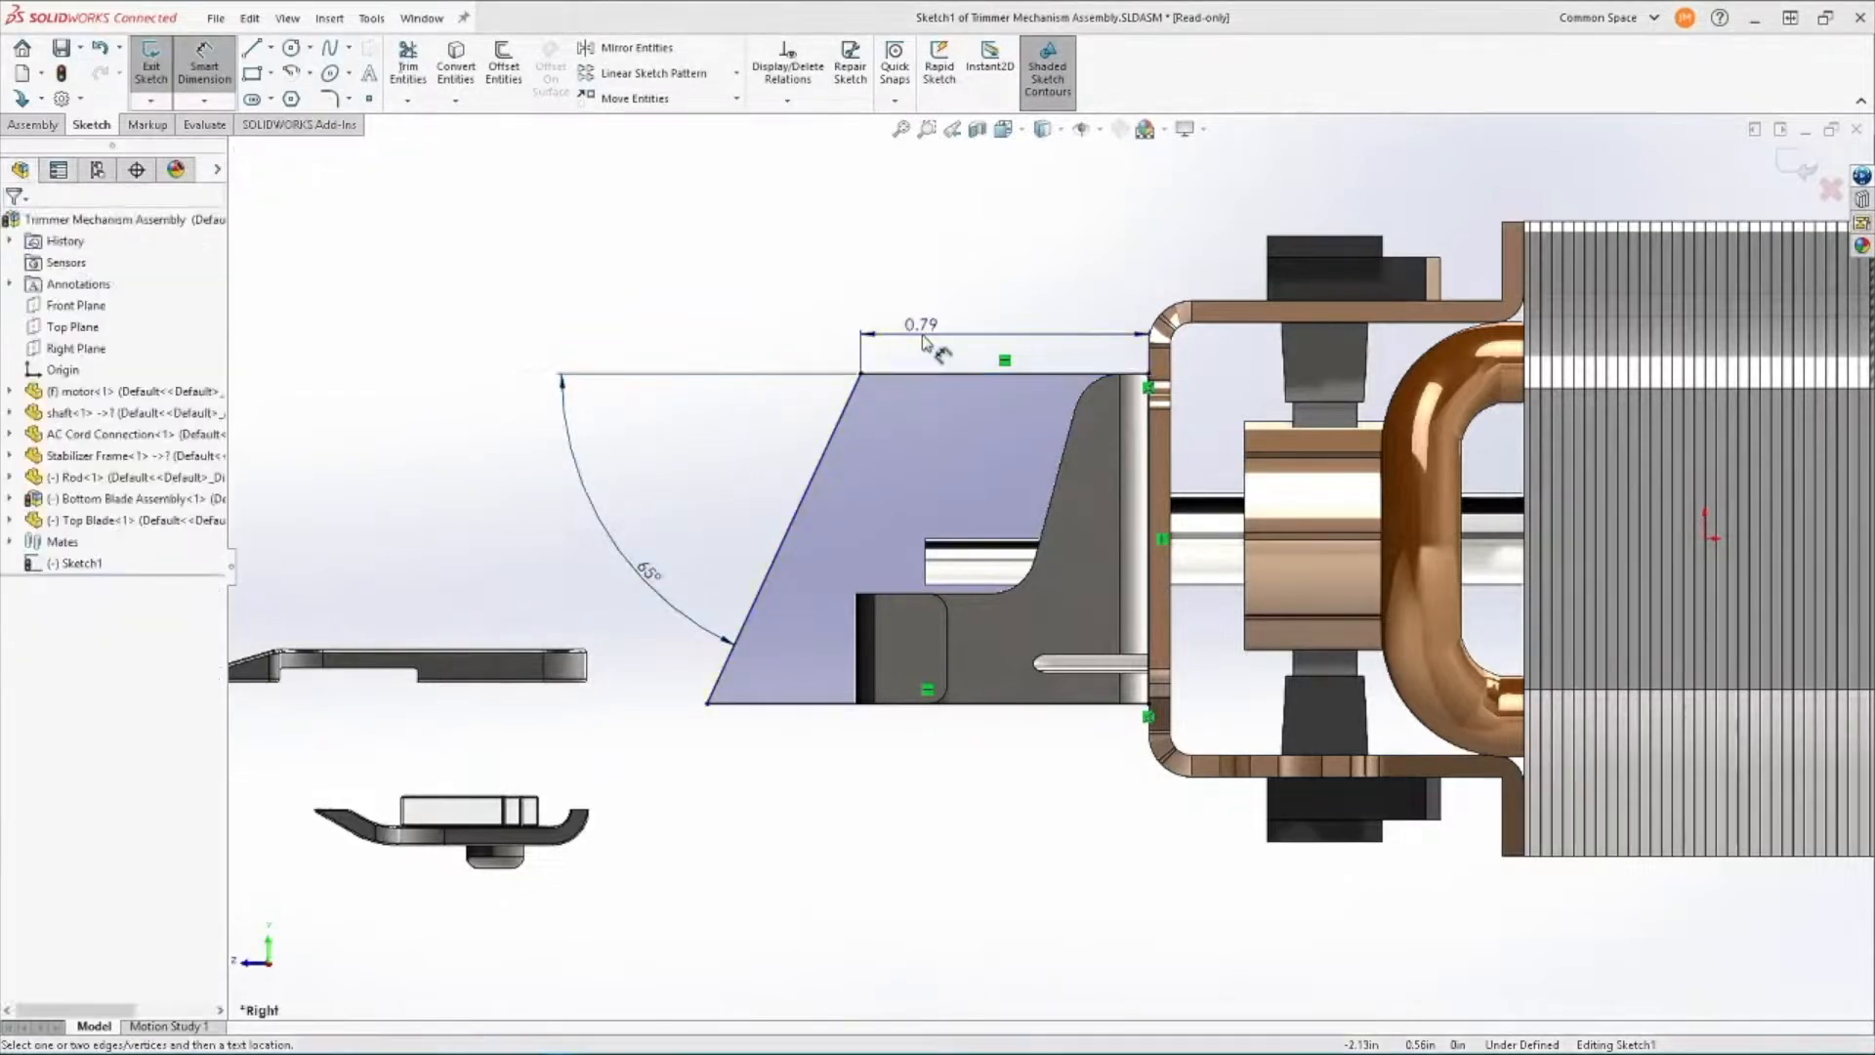
left_click(915, 337)
type("1.25")
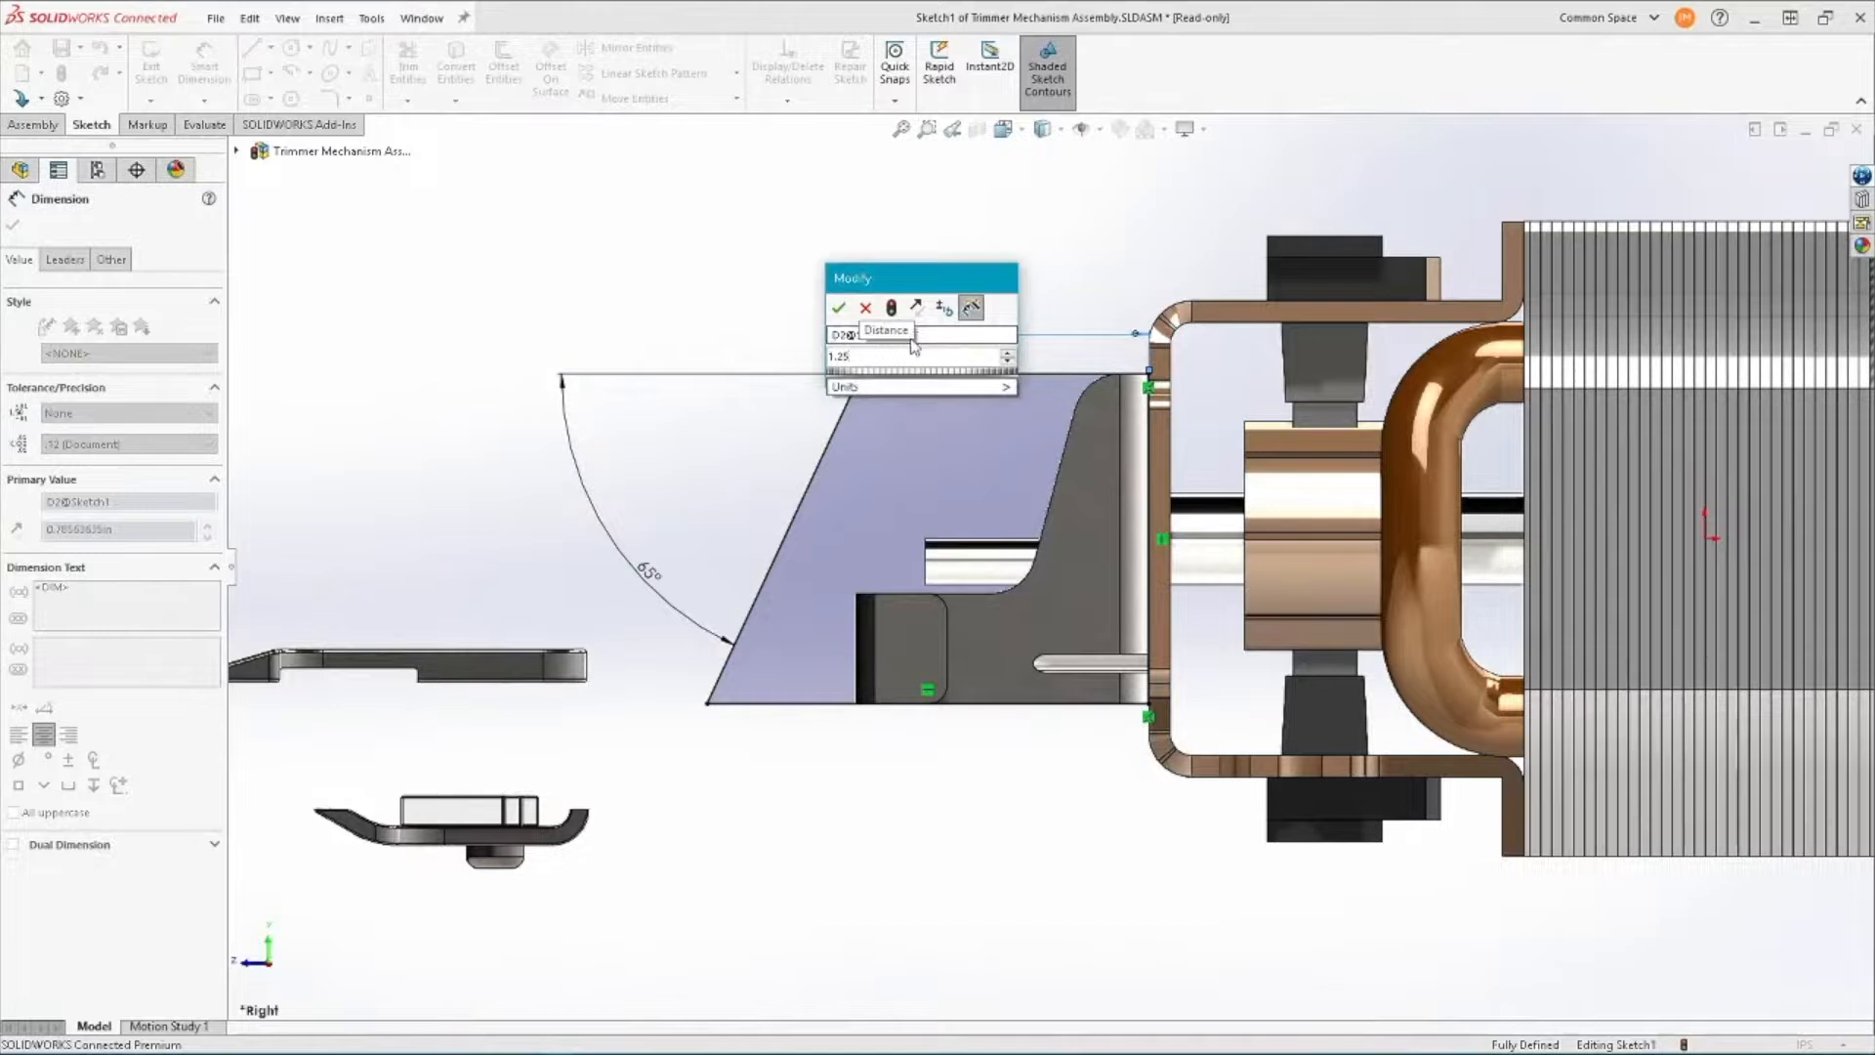
key("Return")
key("Escape")
left_click(875, 383)
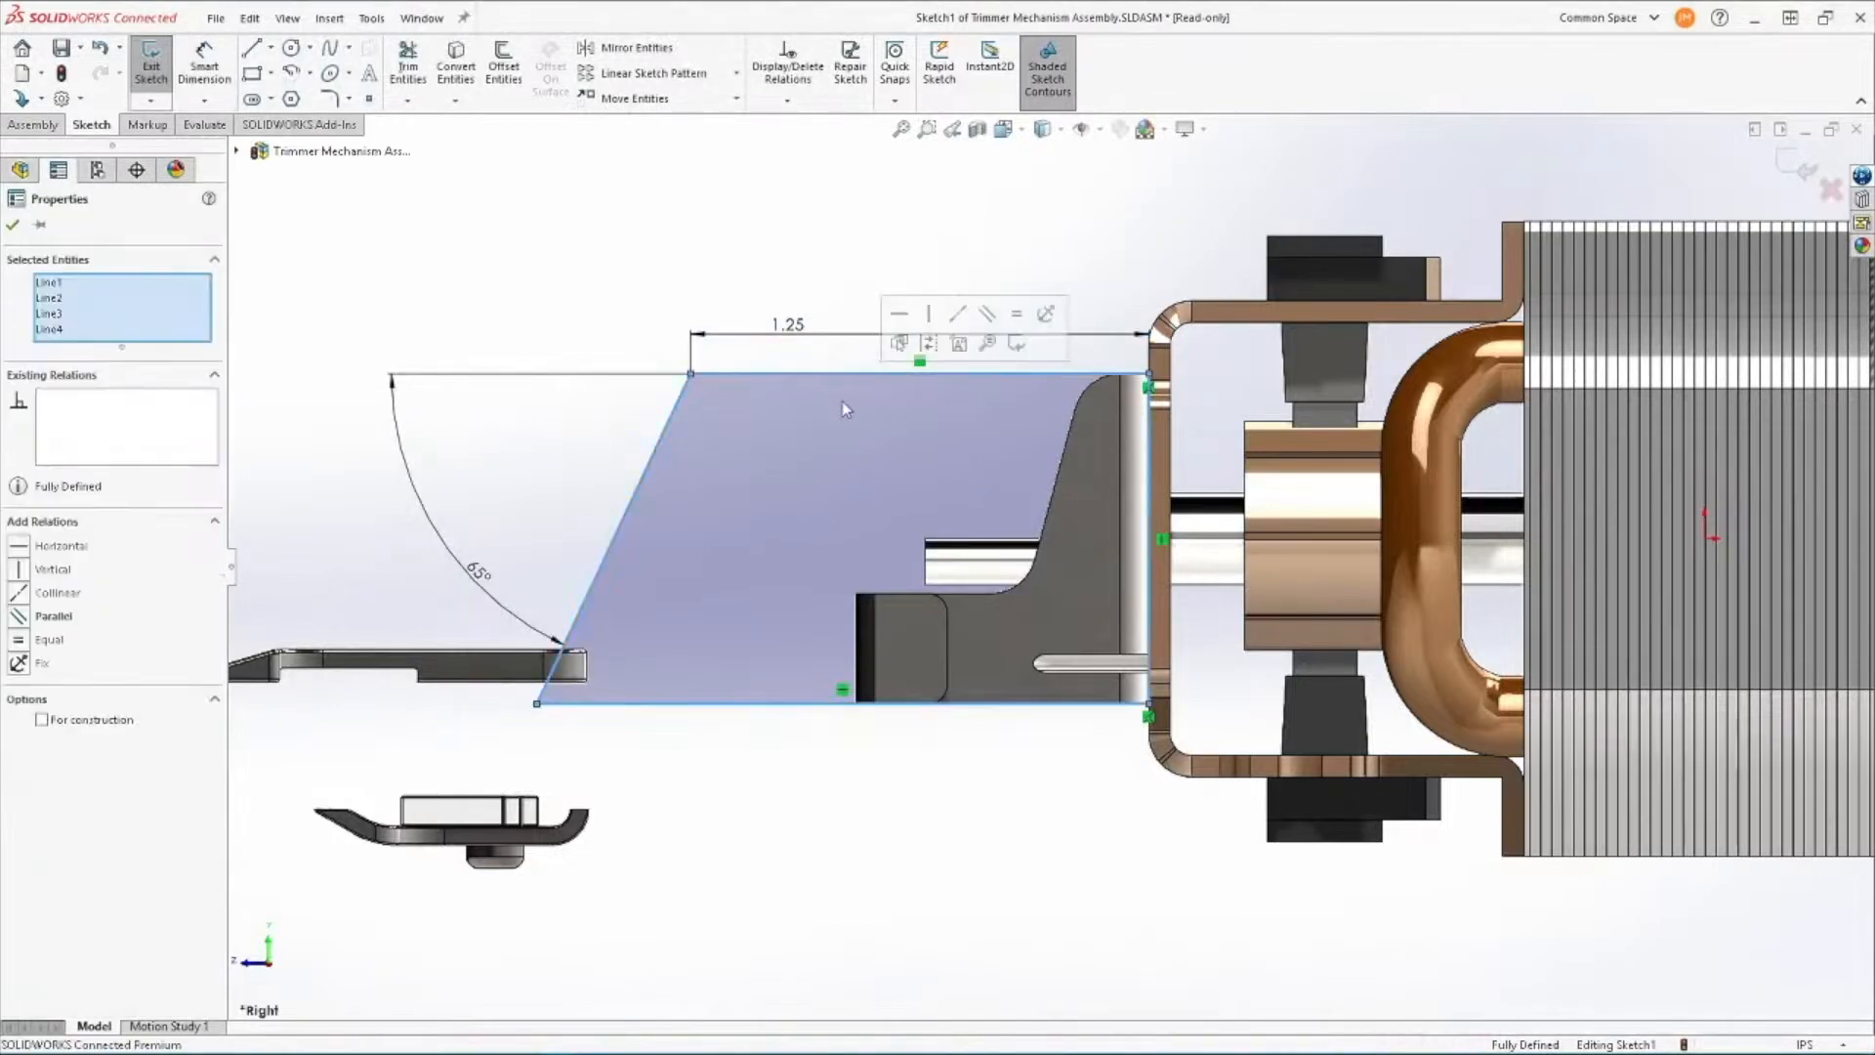
left_click(924, 351)
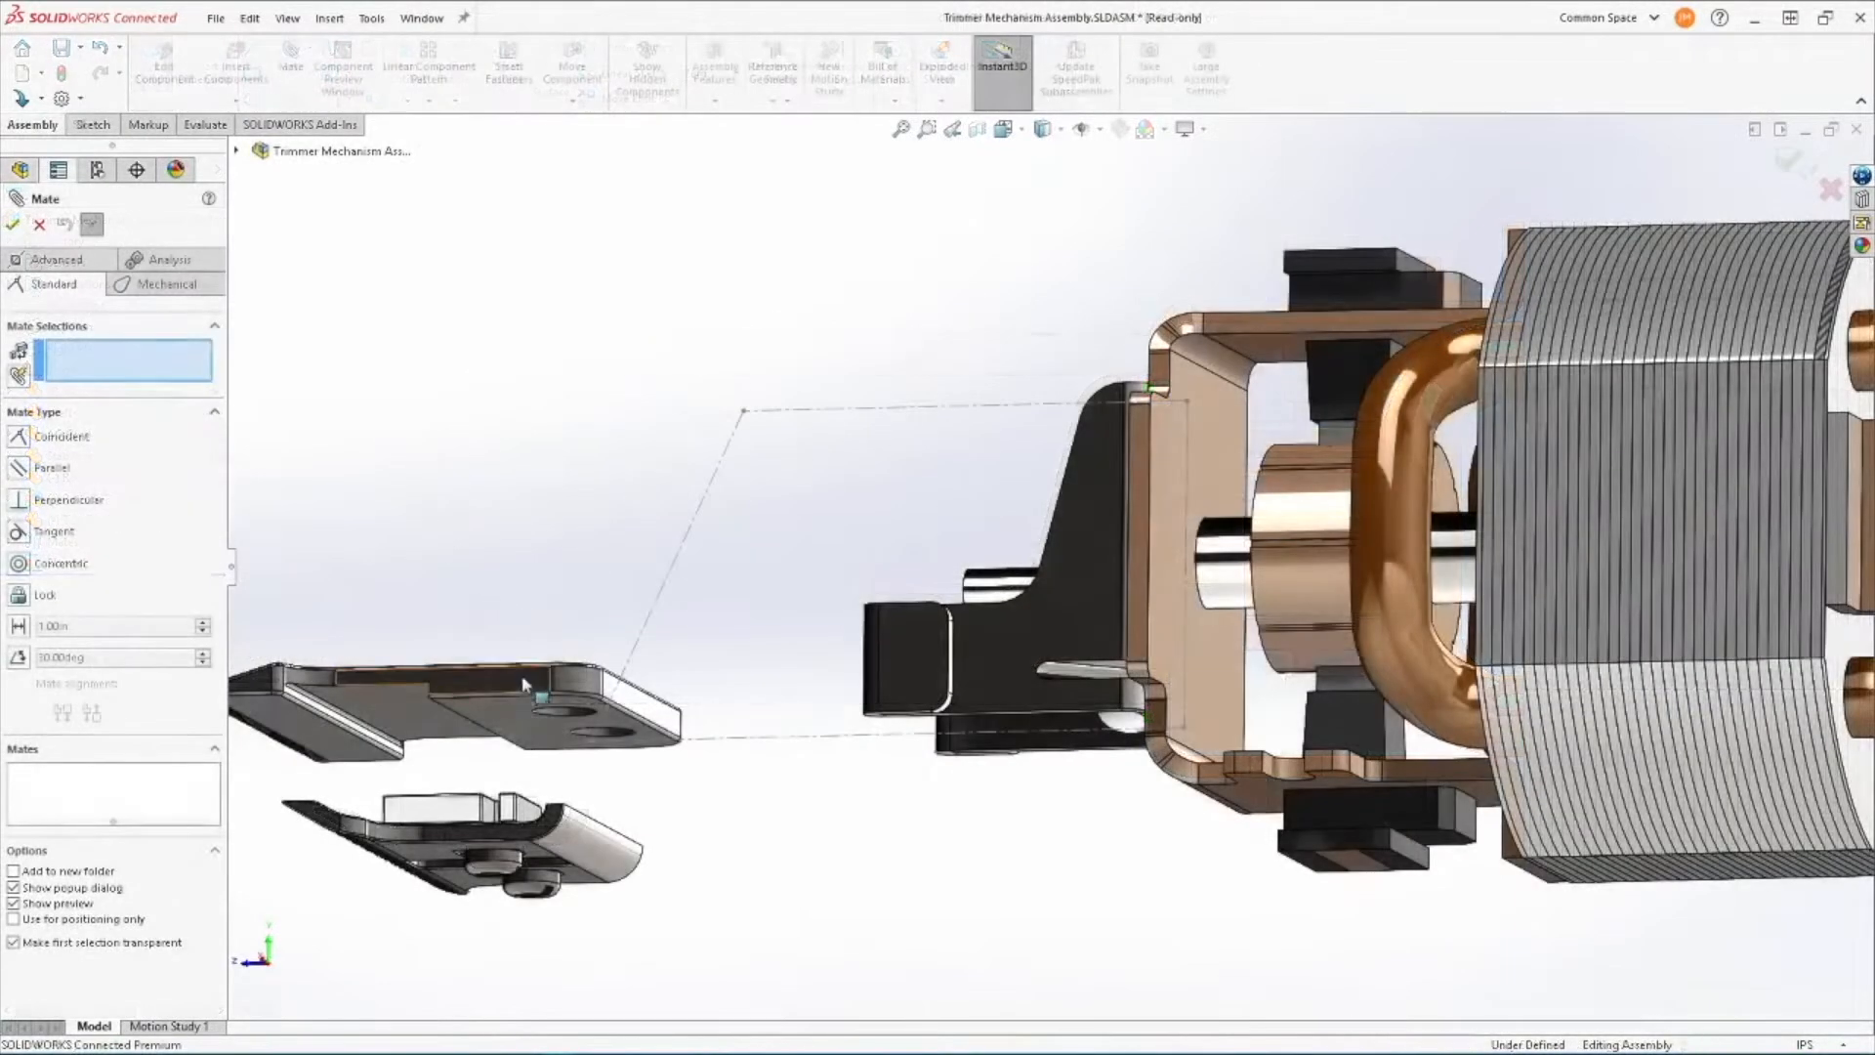
Mate the Top Blade's flat face coincident with the slanted sketch line and its end edge with the line's upper endpoint.
left_click(516, 721)
left_click(642, 630)
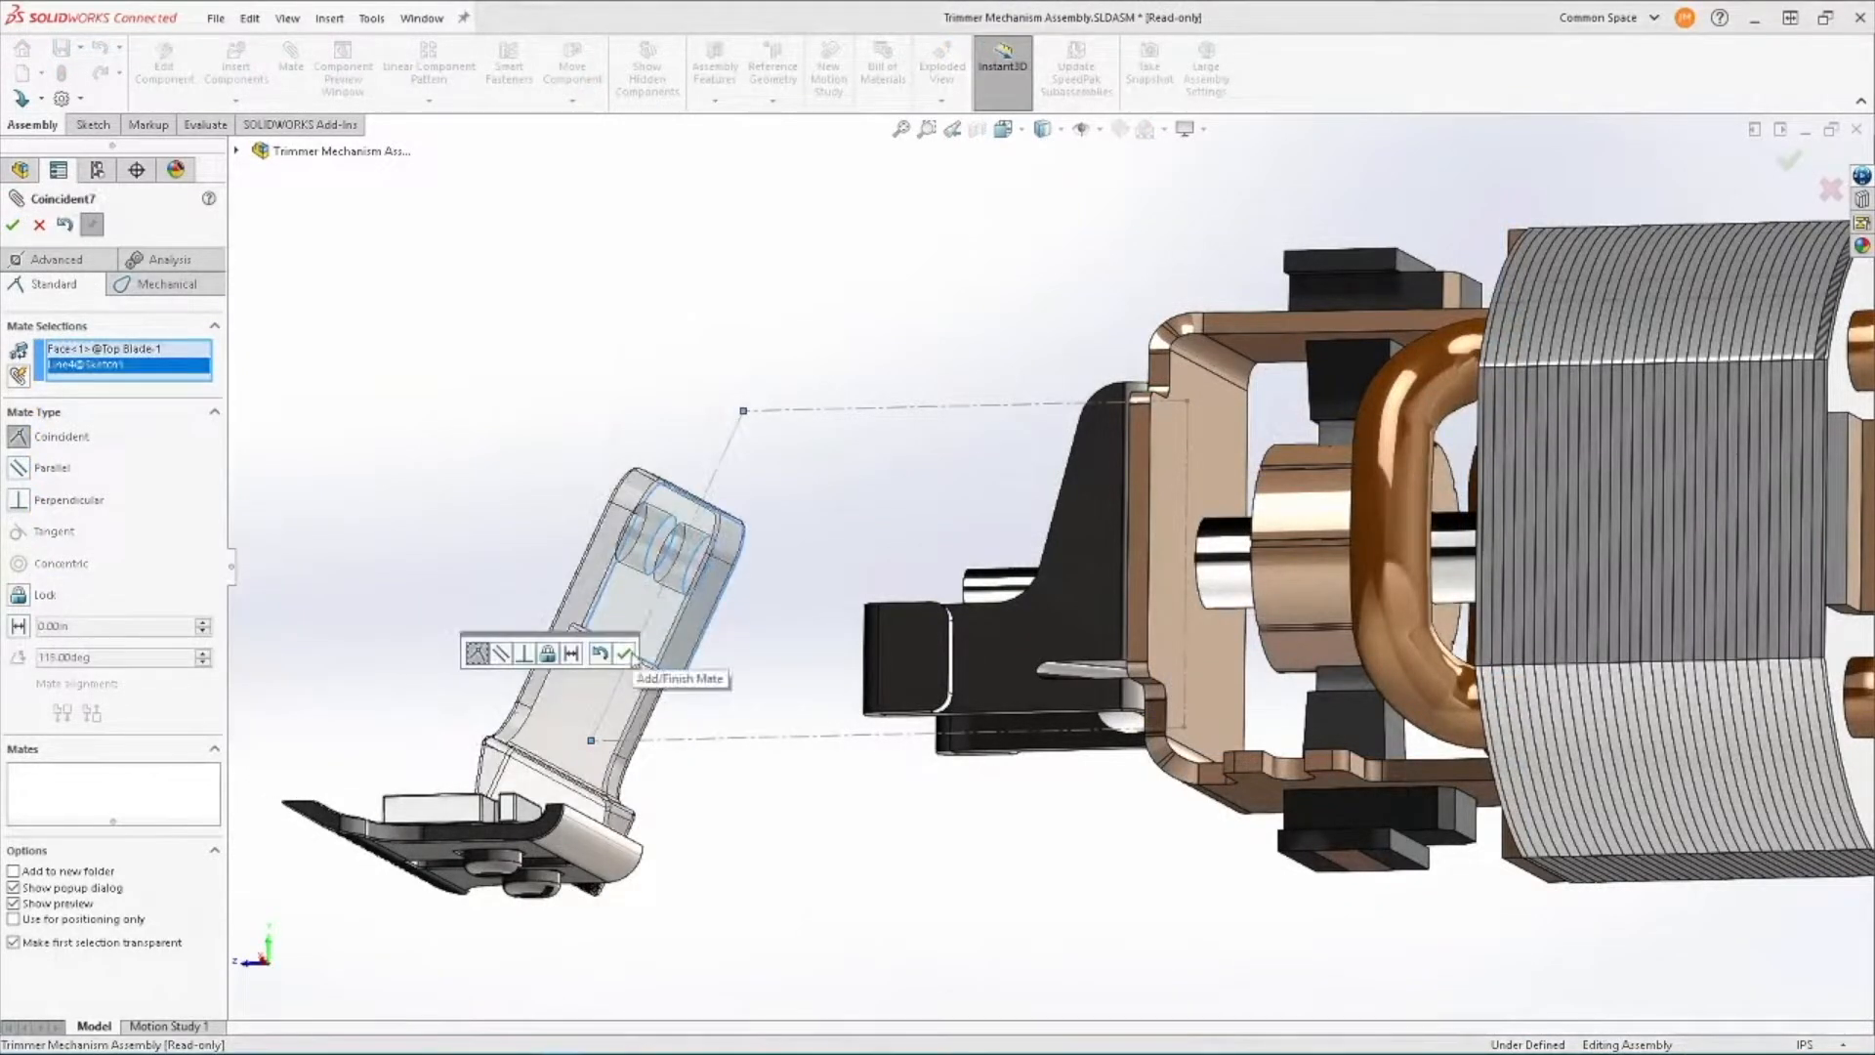
left_click(624, 654)
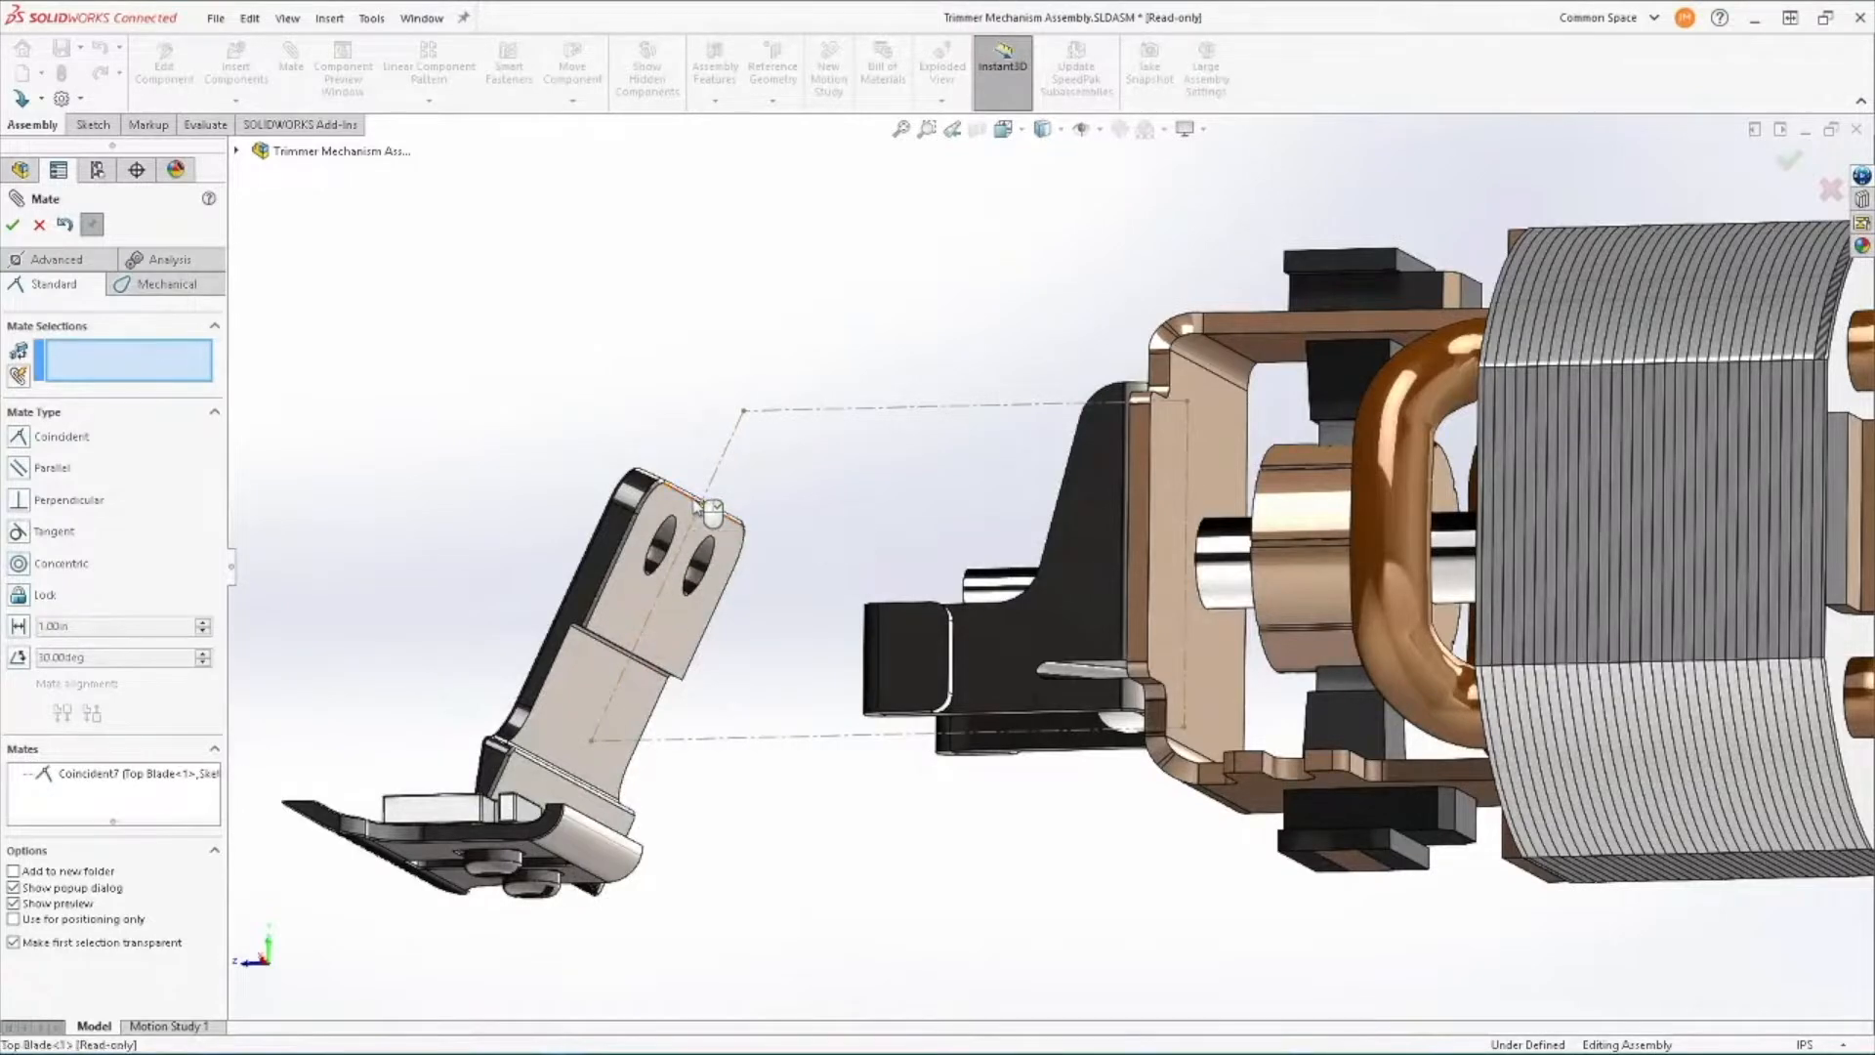
left_click(697, 504)
left_click(745, 411)
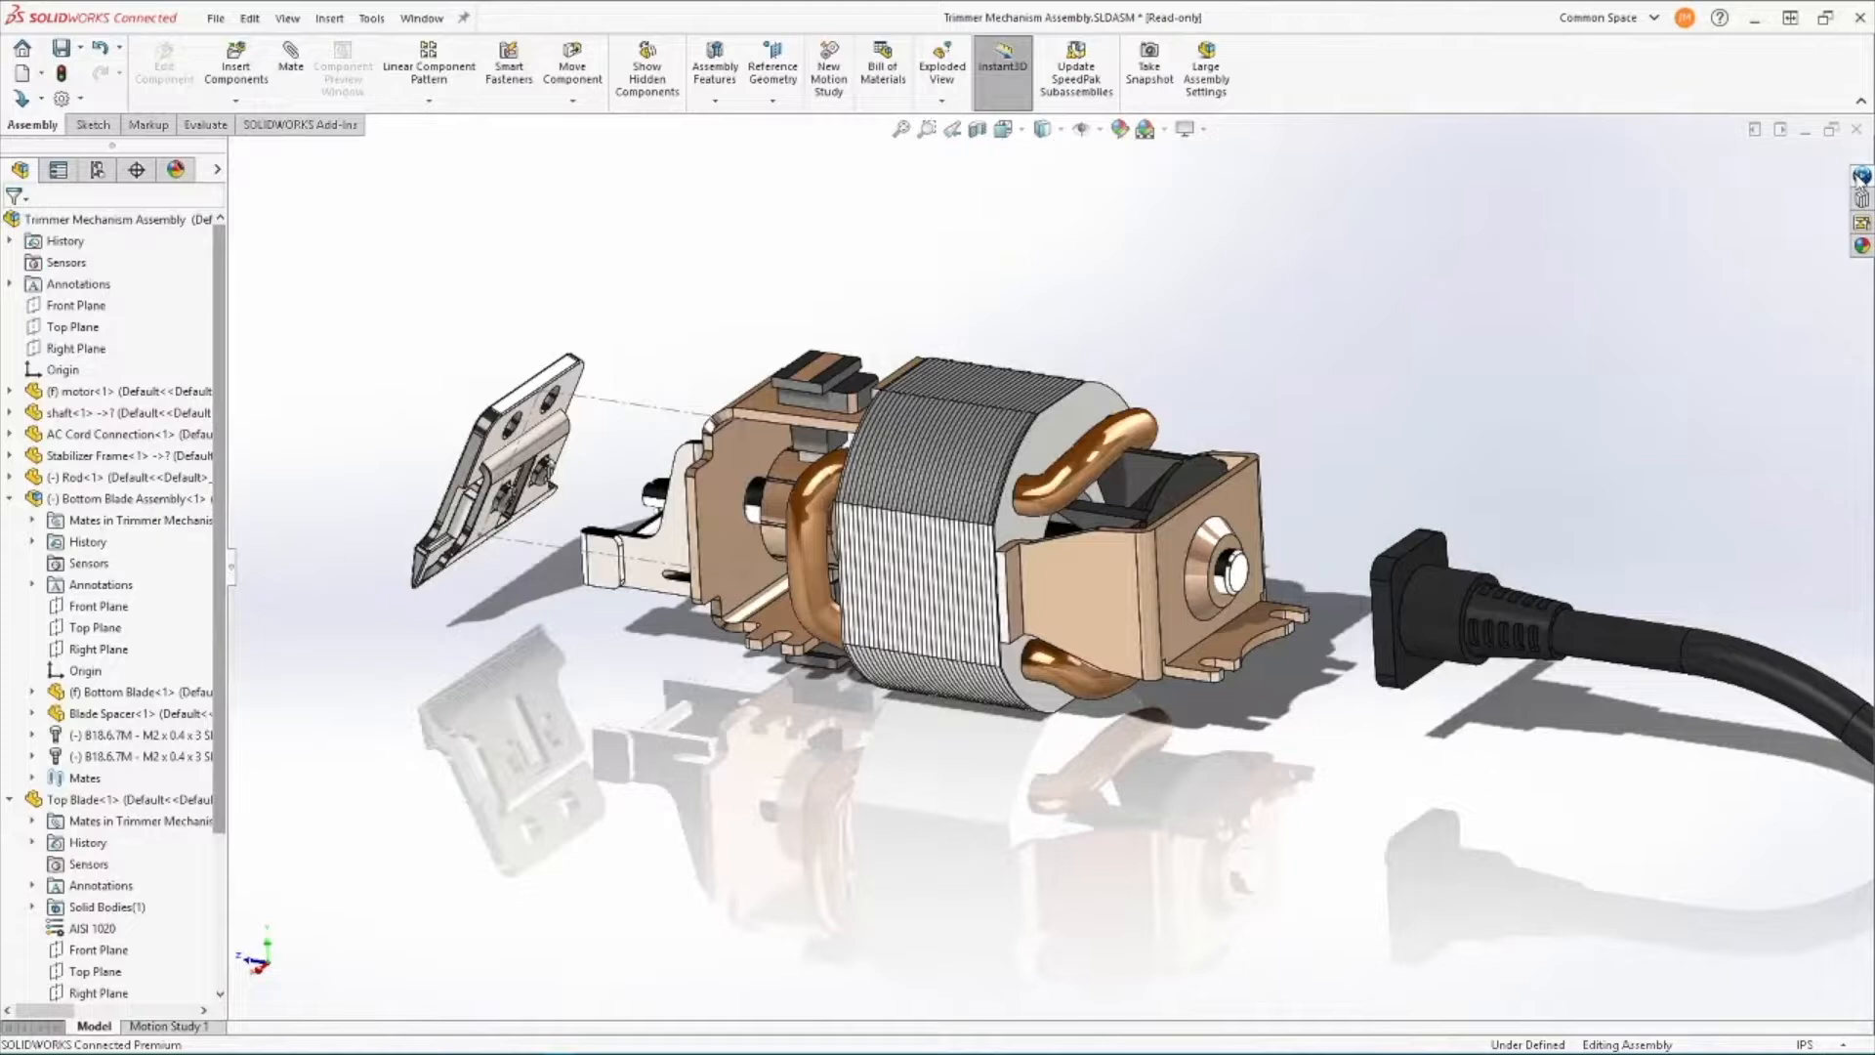
Open the PartSupply component service and browse its Electrical installation, device category.
left_click(1861, 176)
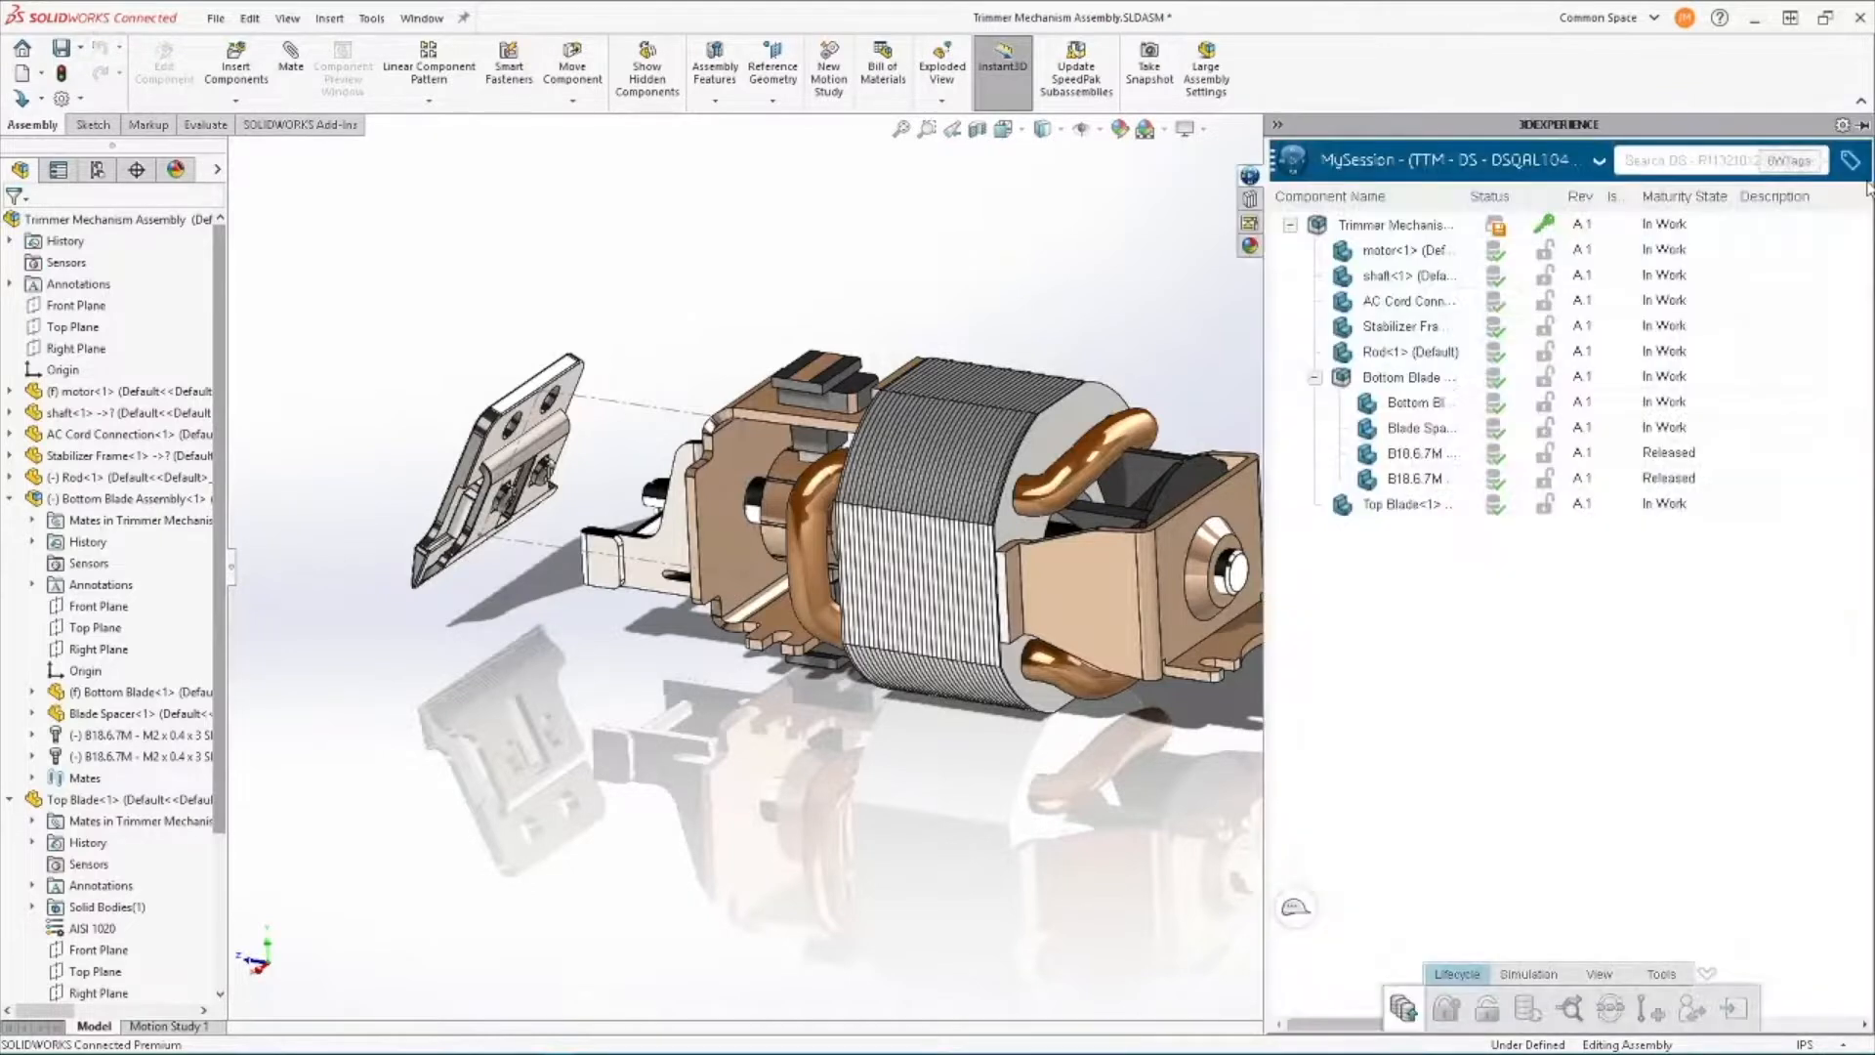
left_click(1302, 166)
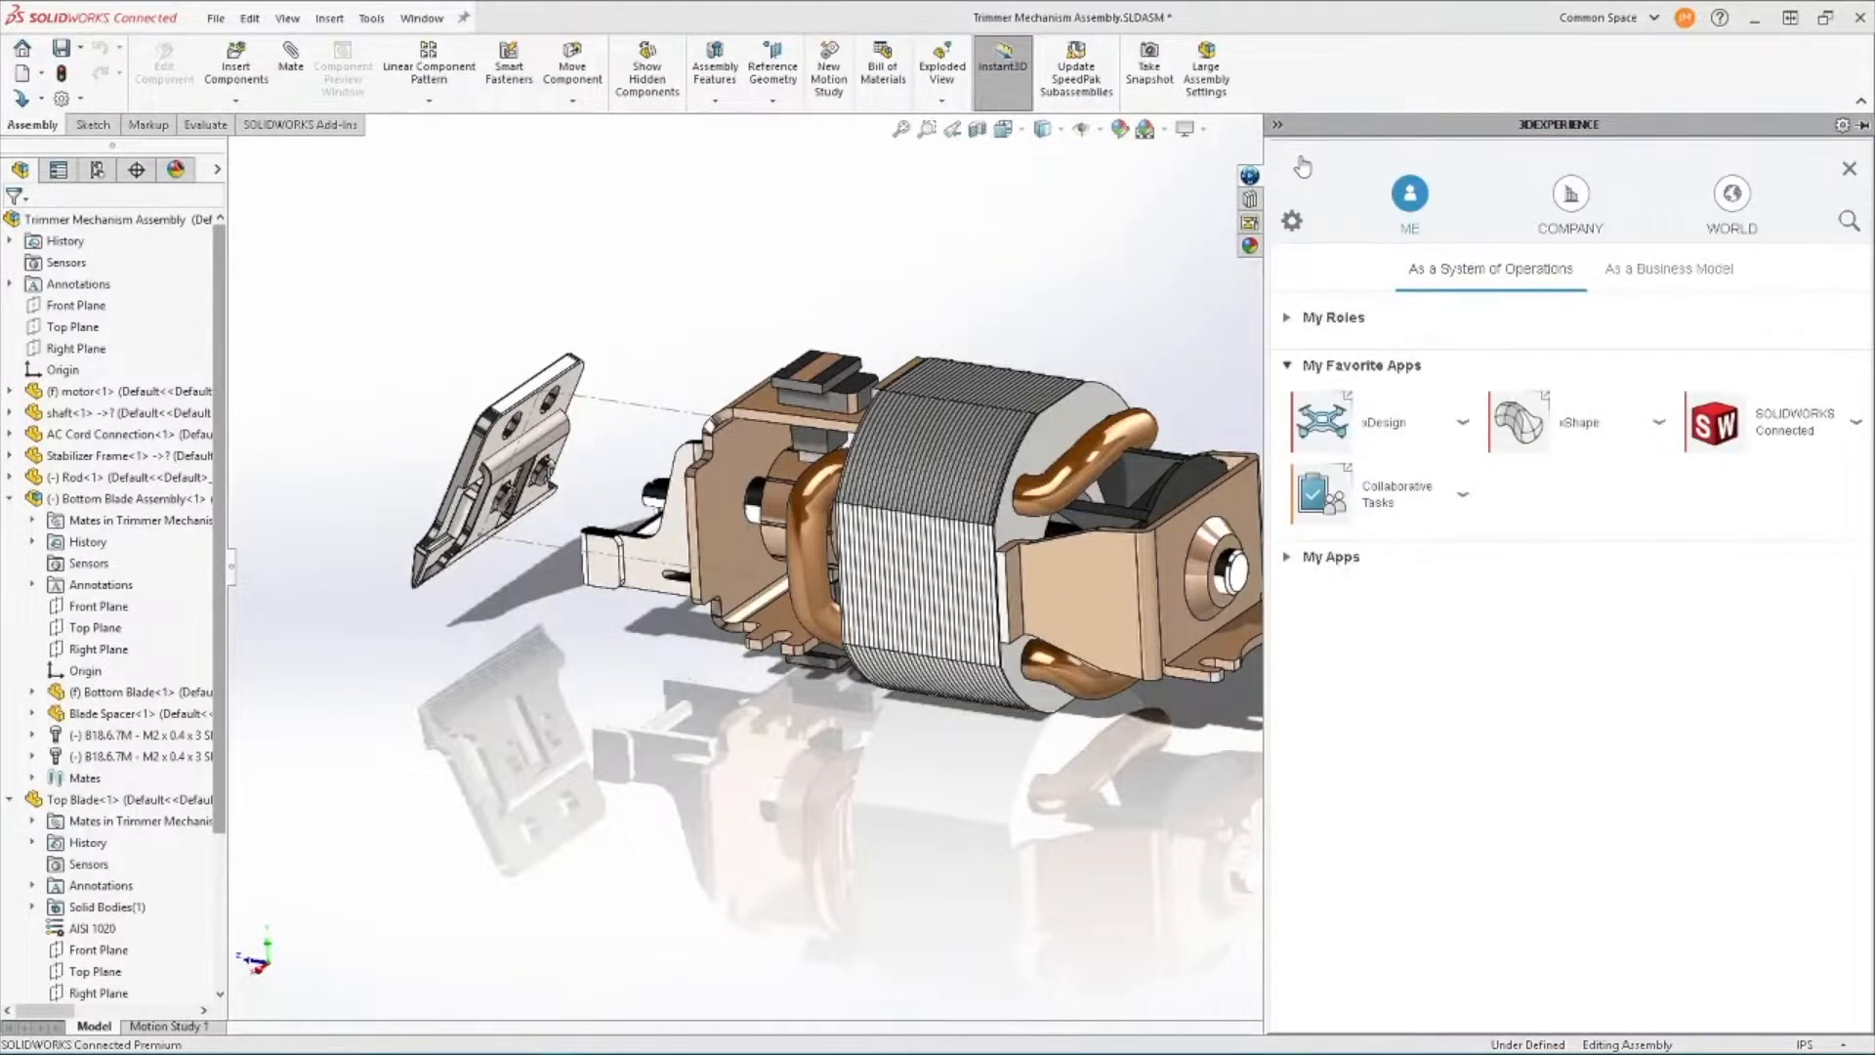
left_click(1651, 293)
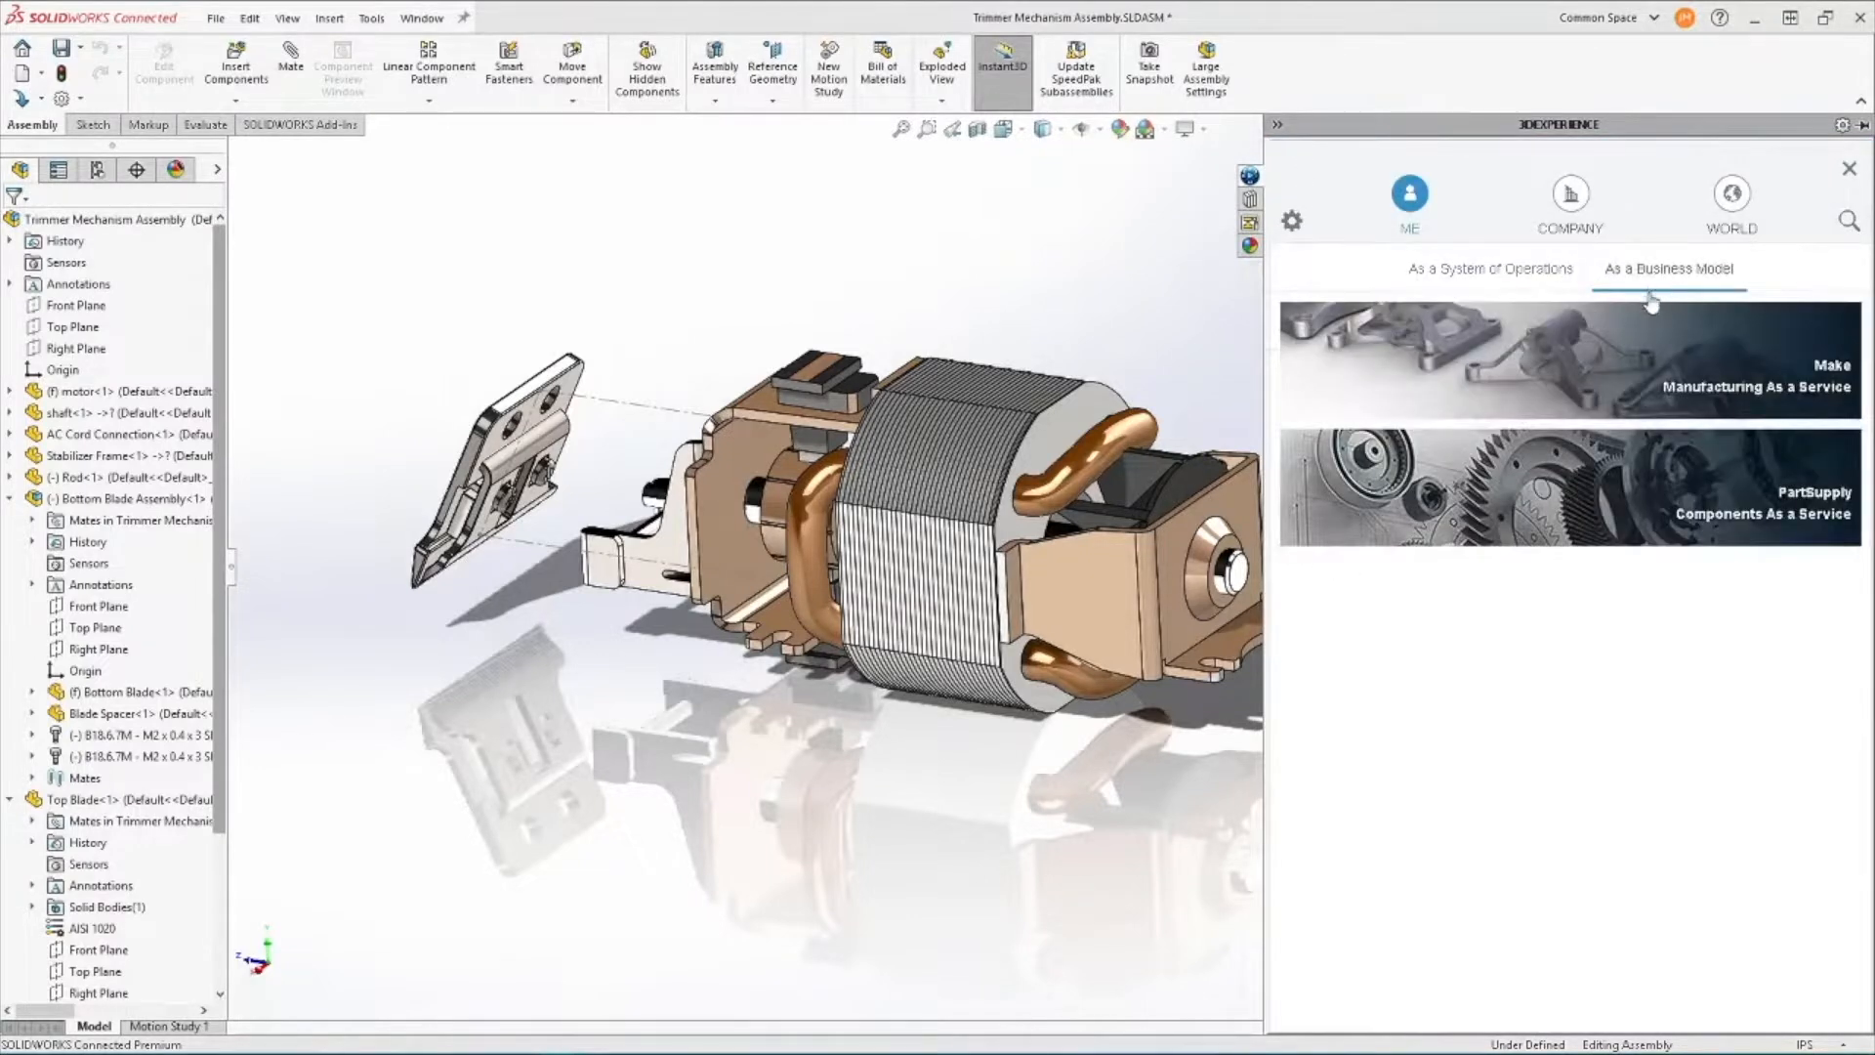
left_click(1648, 467)
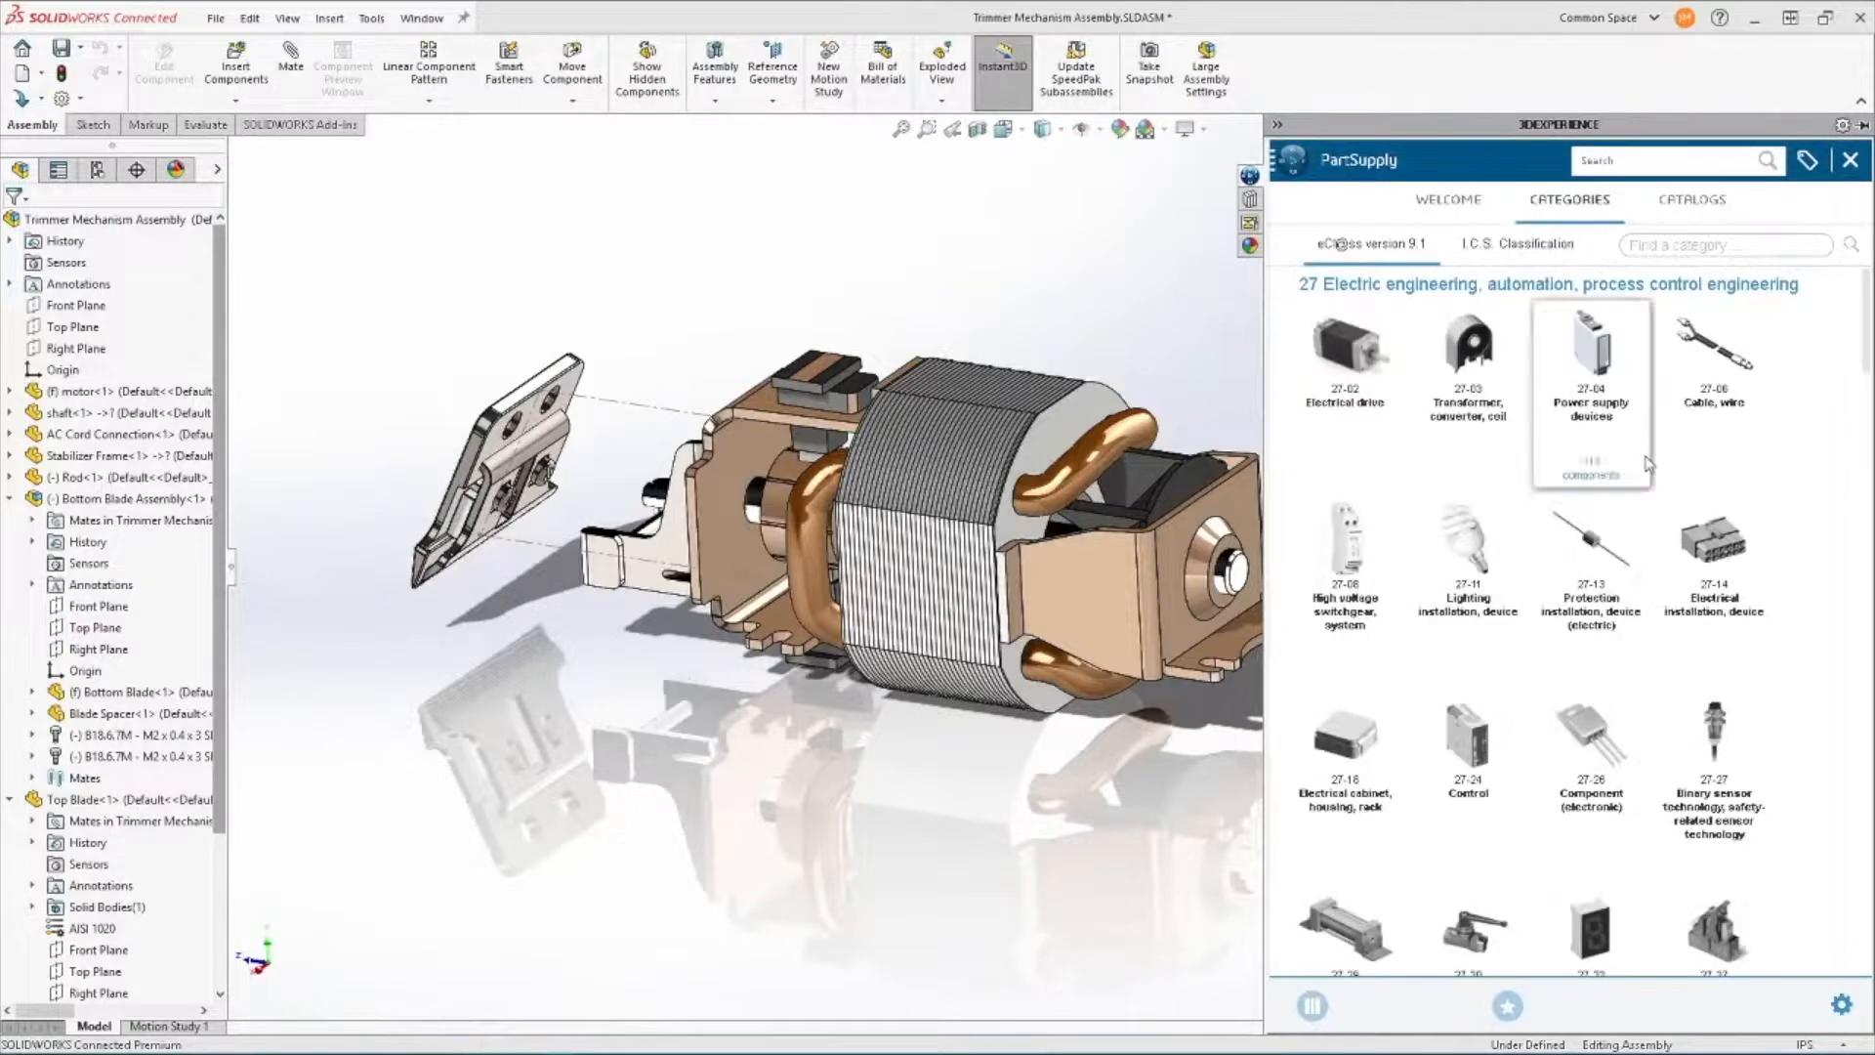
left_click(1681, 549)
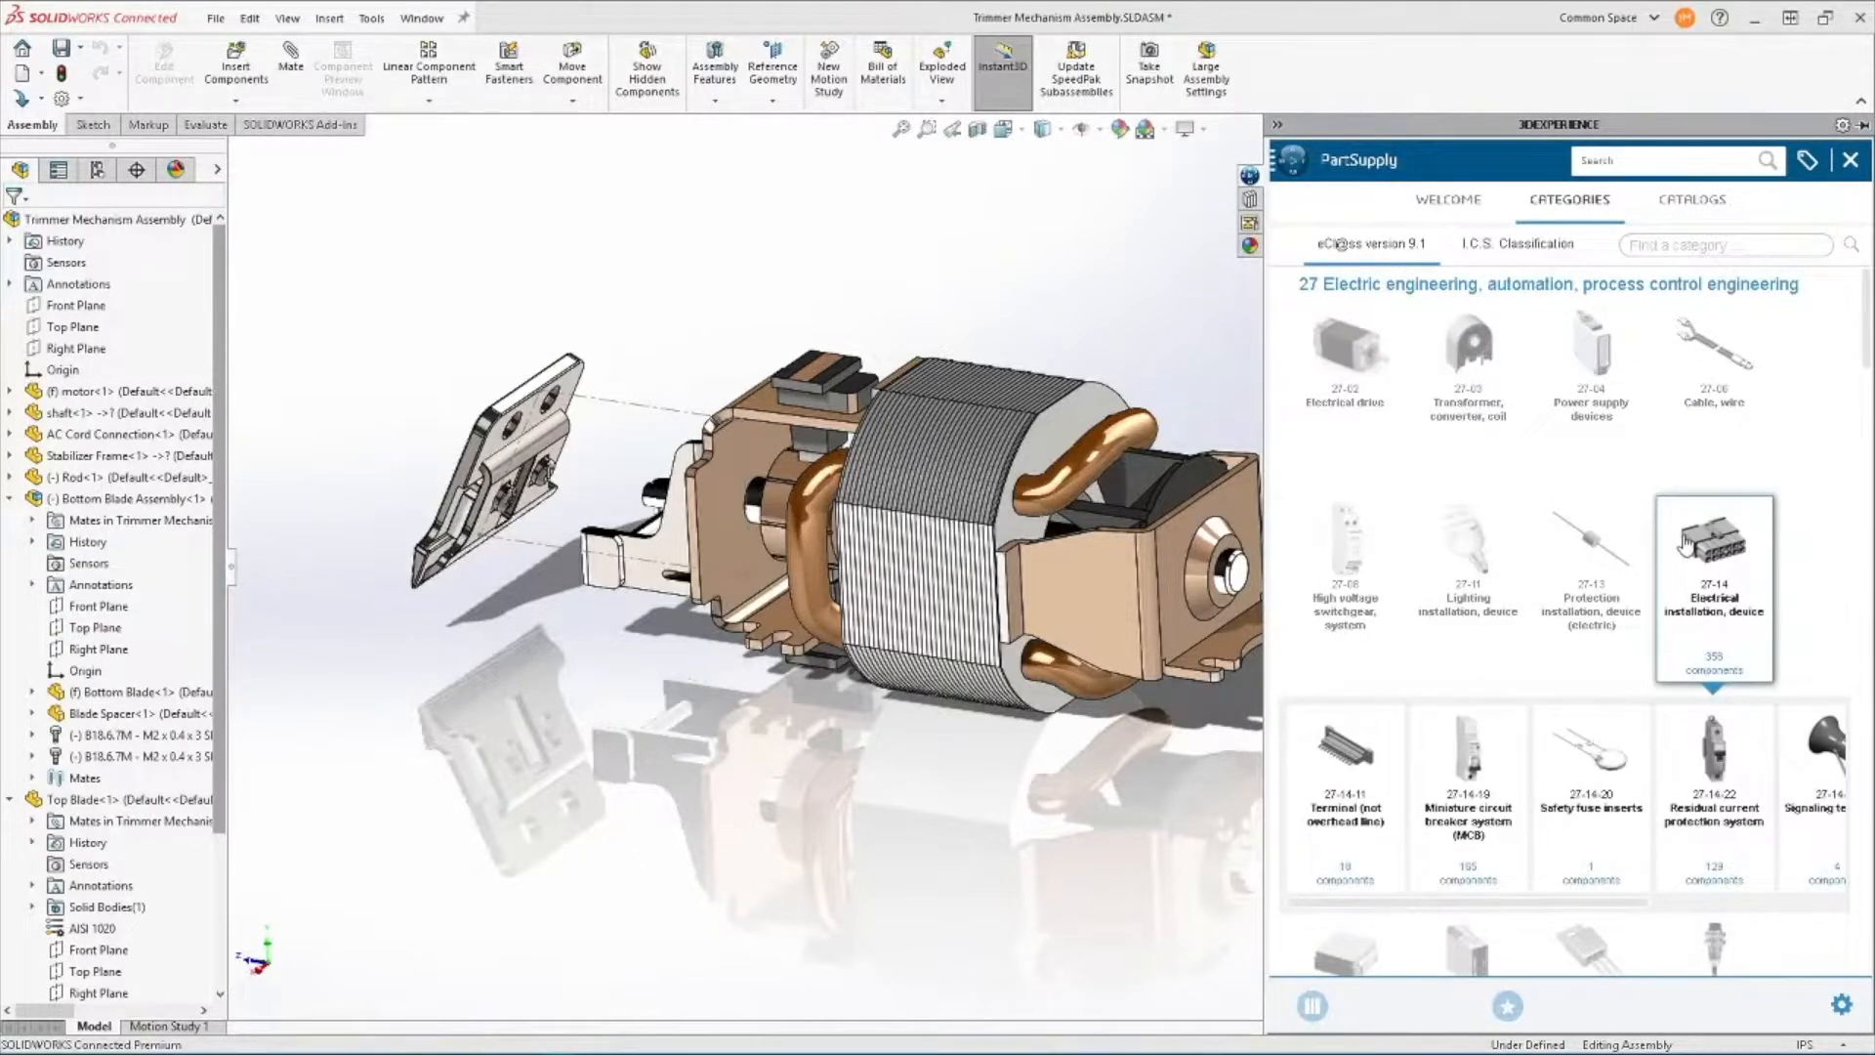
left_click_drag(1643, 903, 1811, 923)
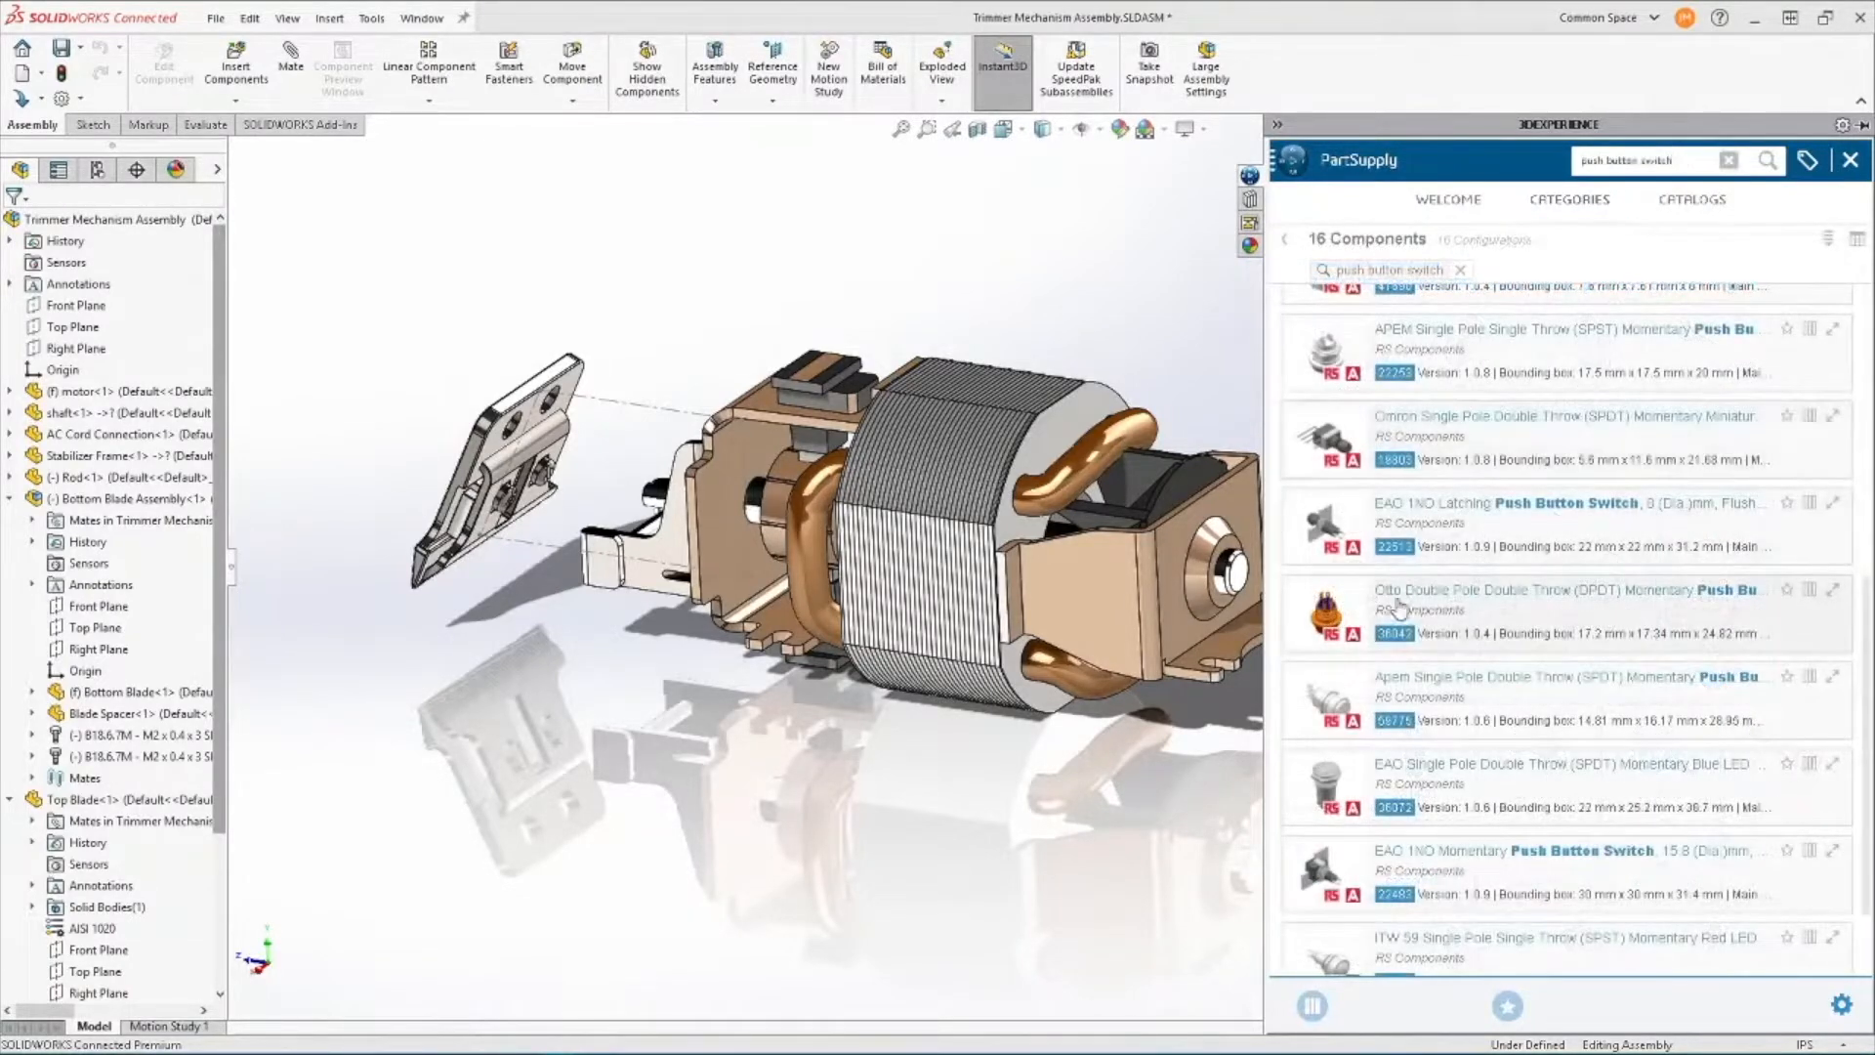
Insert the Apem Single Pole Double Throw momentary push button switch, rotated 180 degrees about Z, between the motor and the power cord.
left_click(1387, 686)
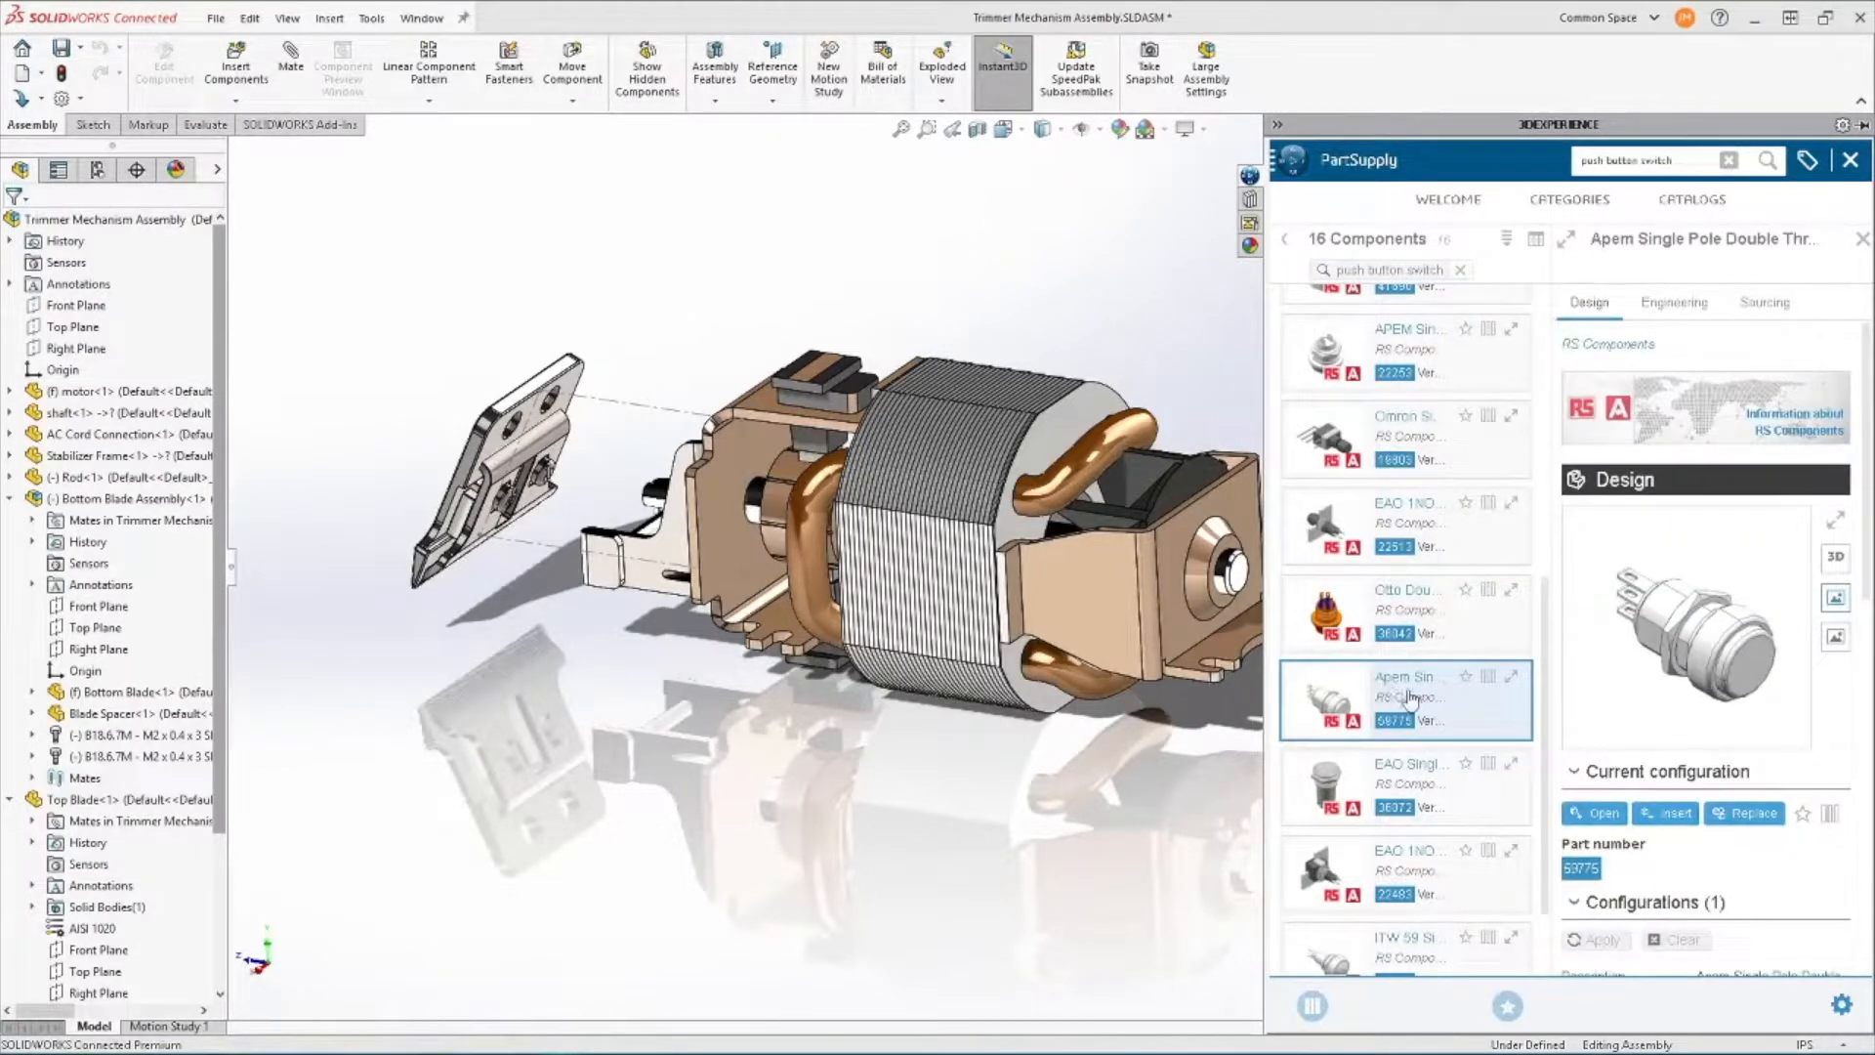
scroll(1668, 690, "down", 1)
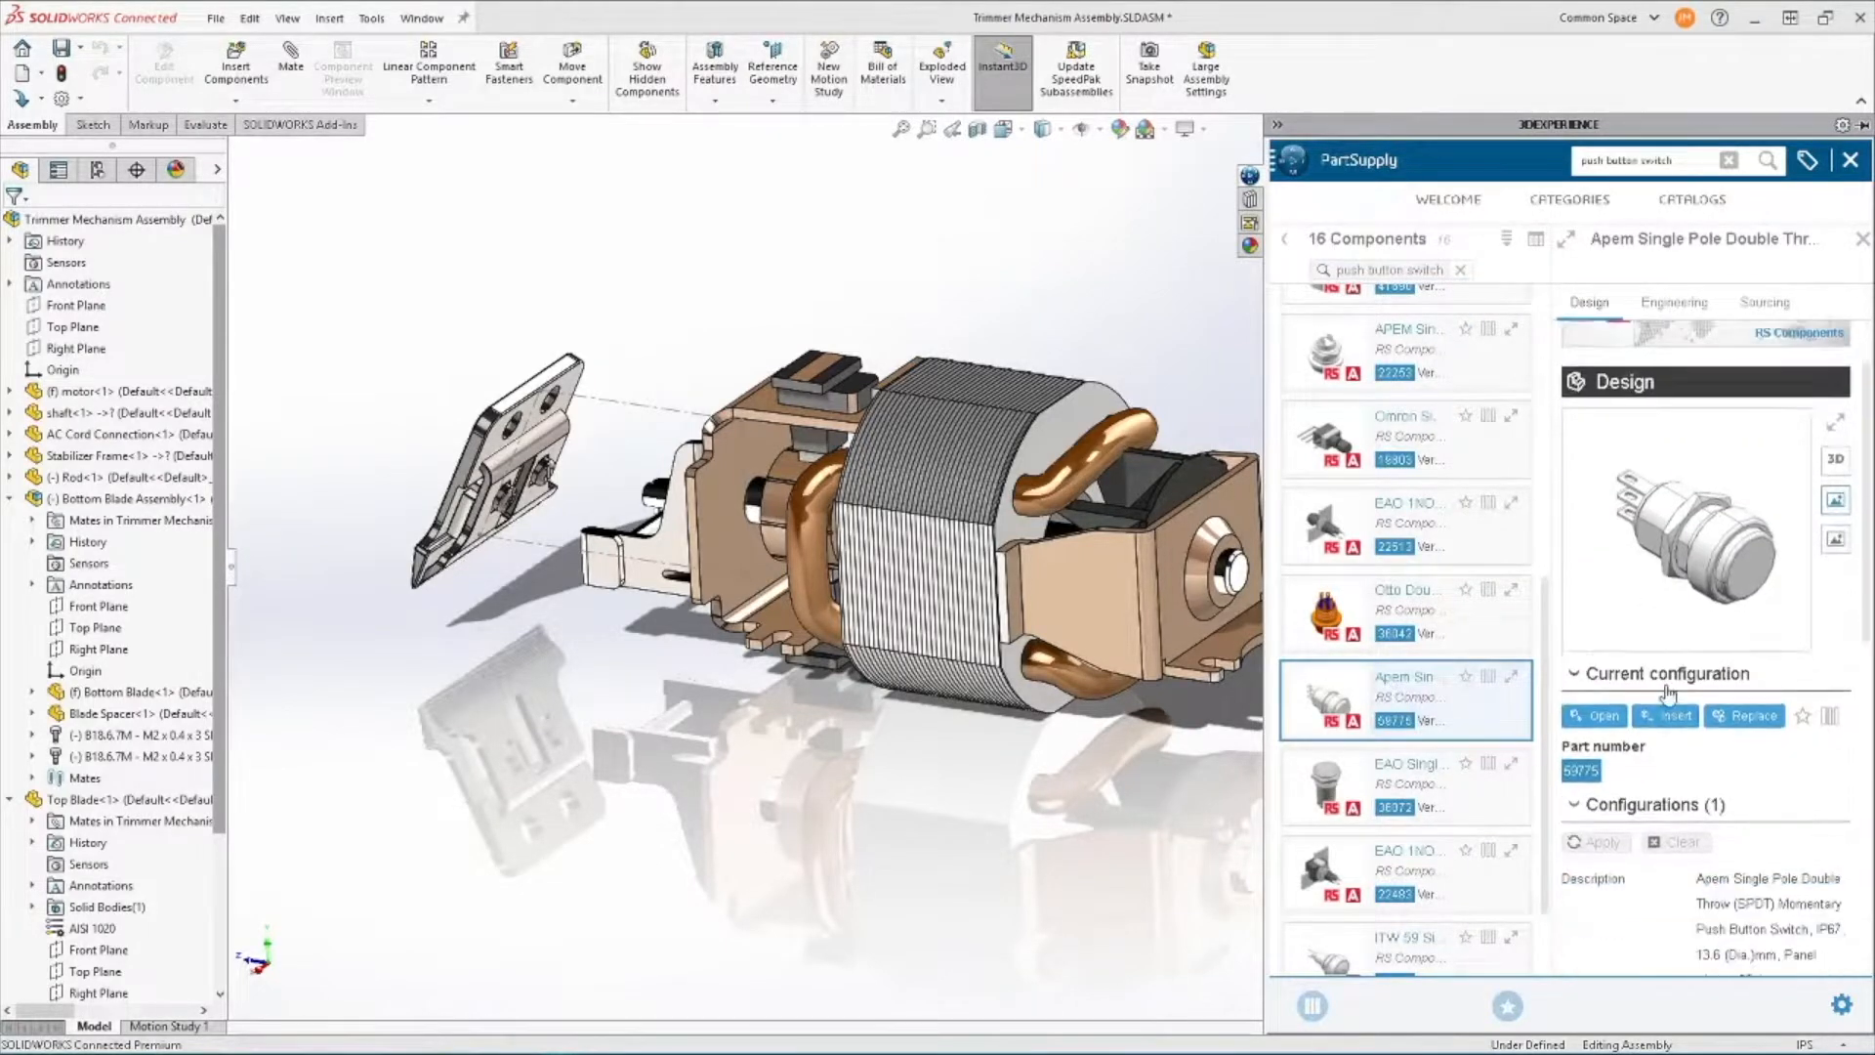
left_click(1663, 725)
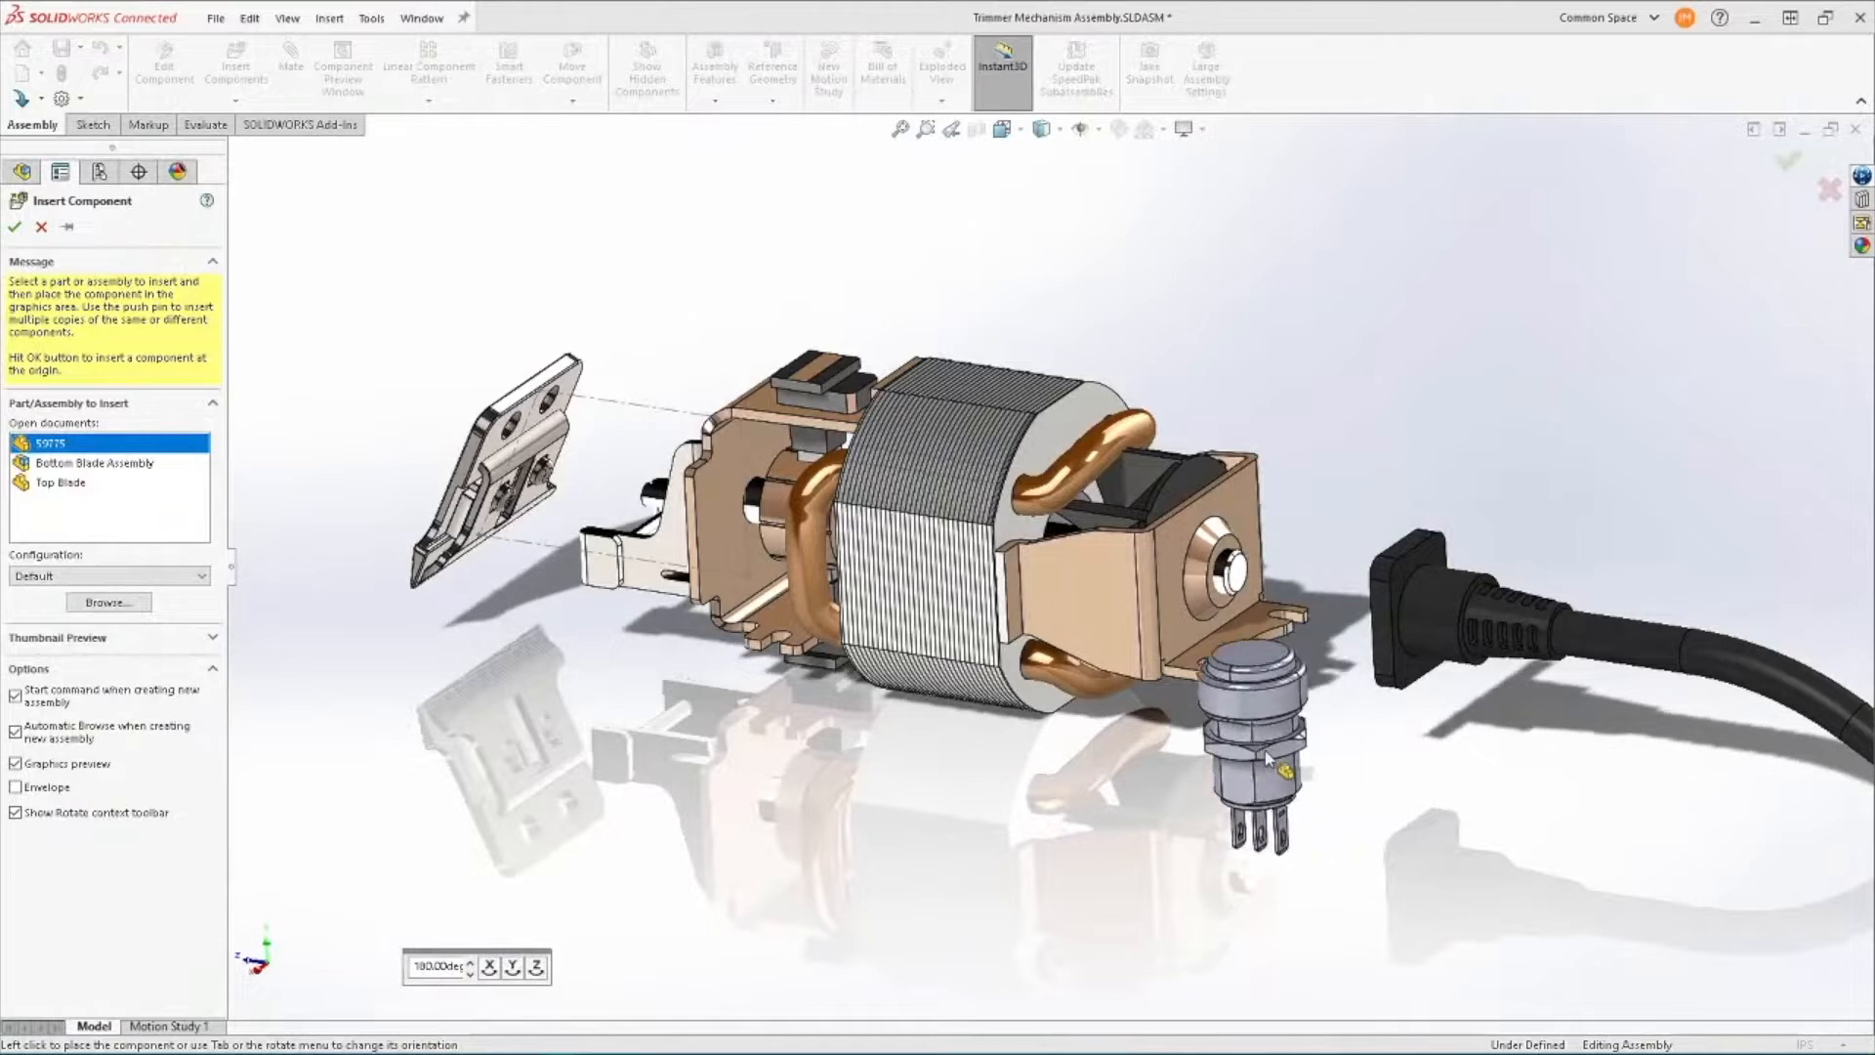
left_click(537, 967)
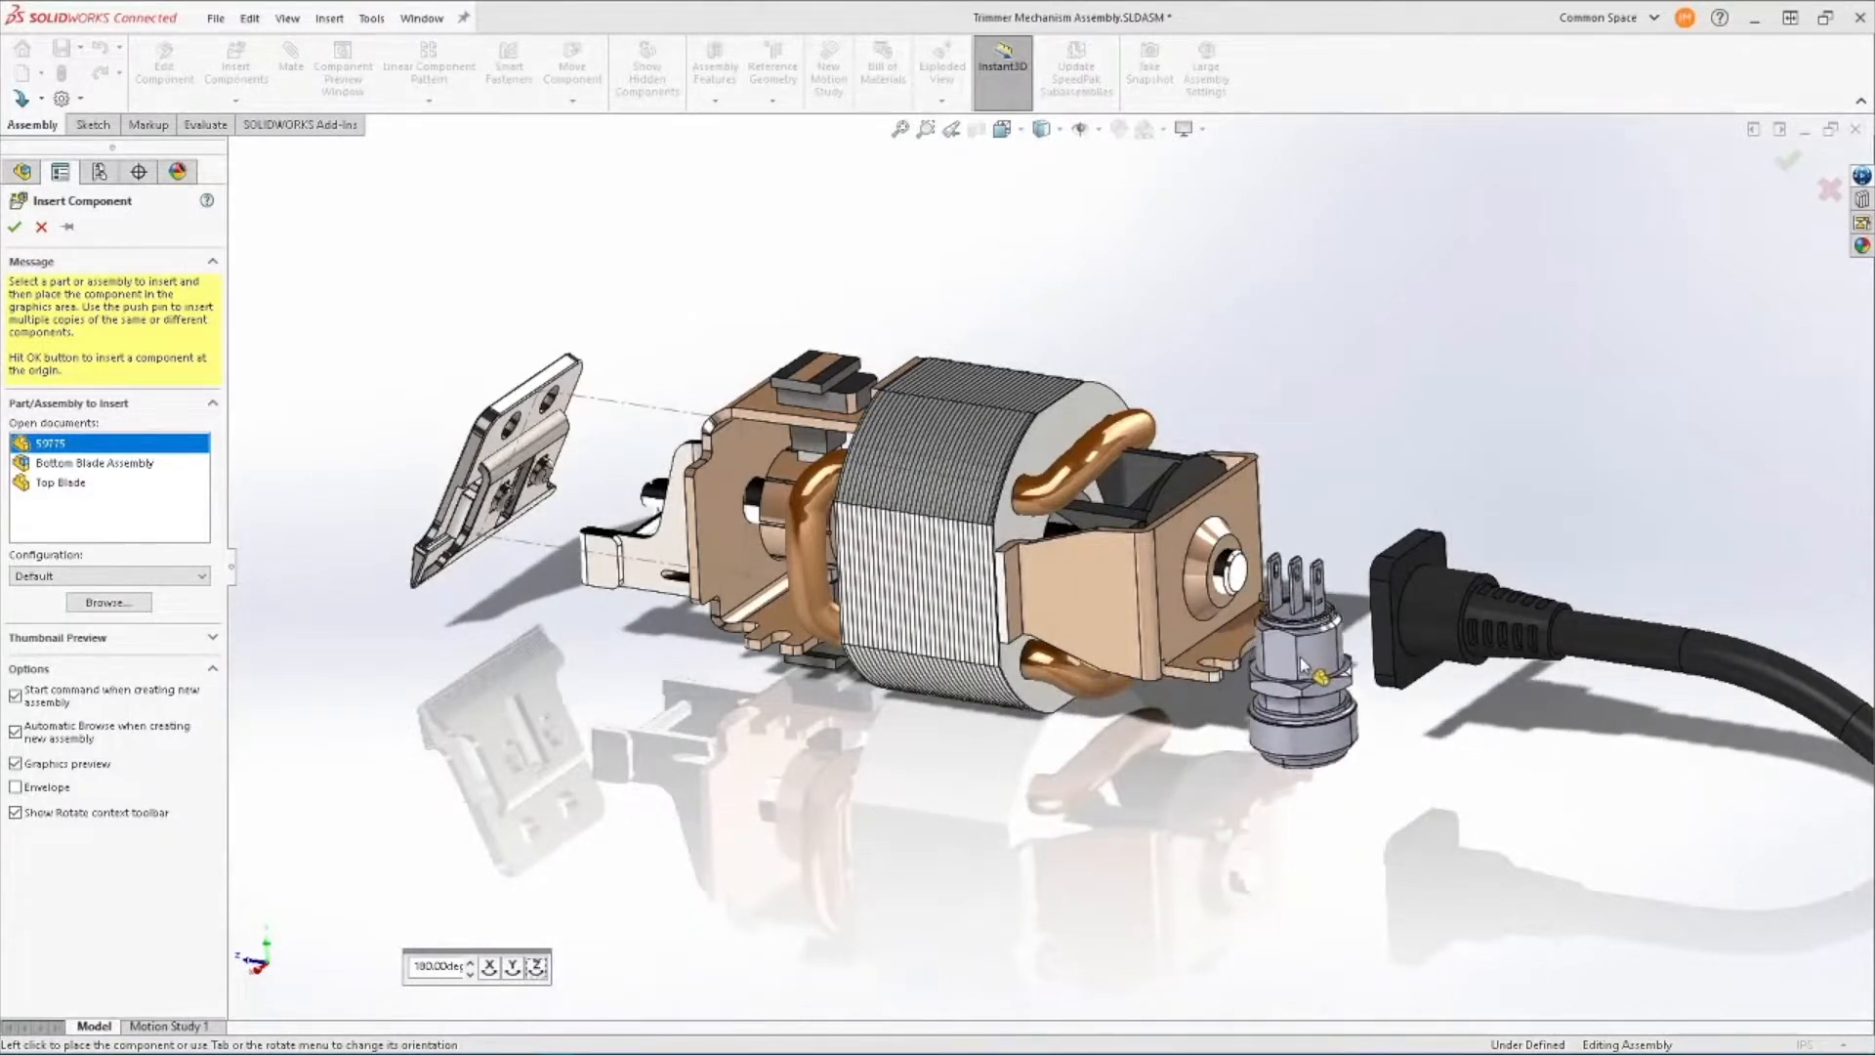
left_click(1307, 640)
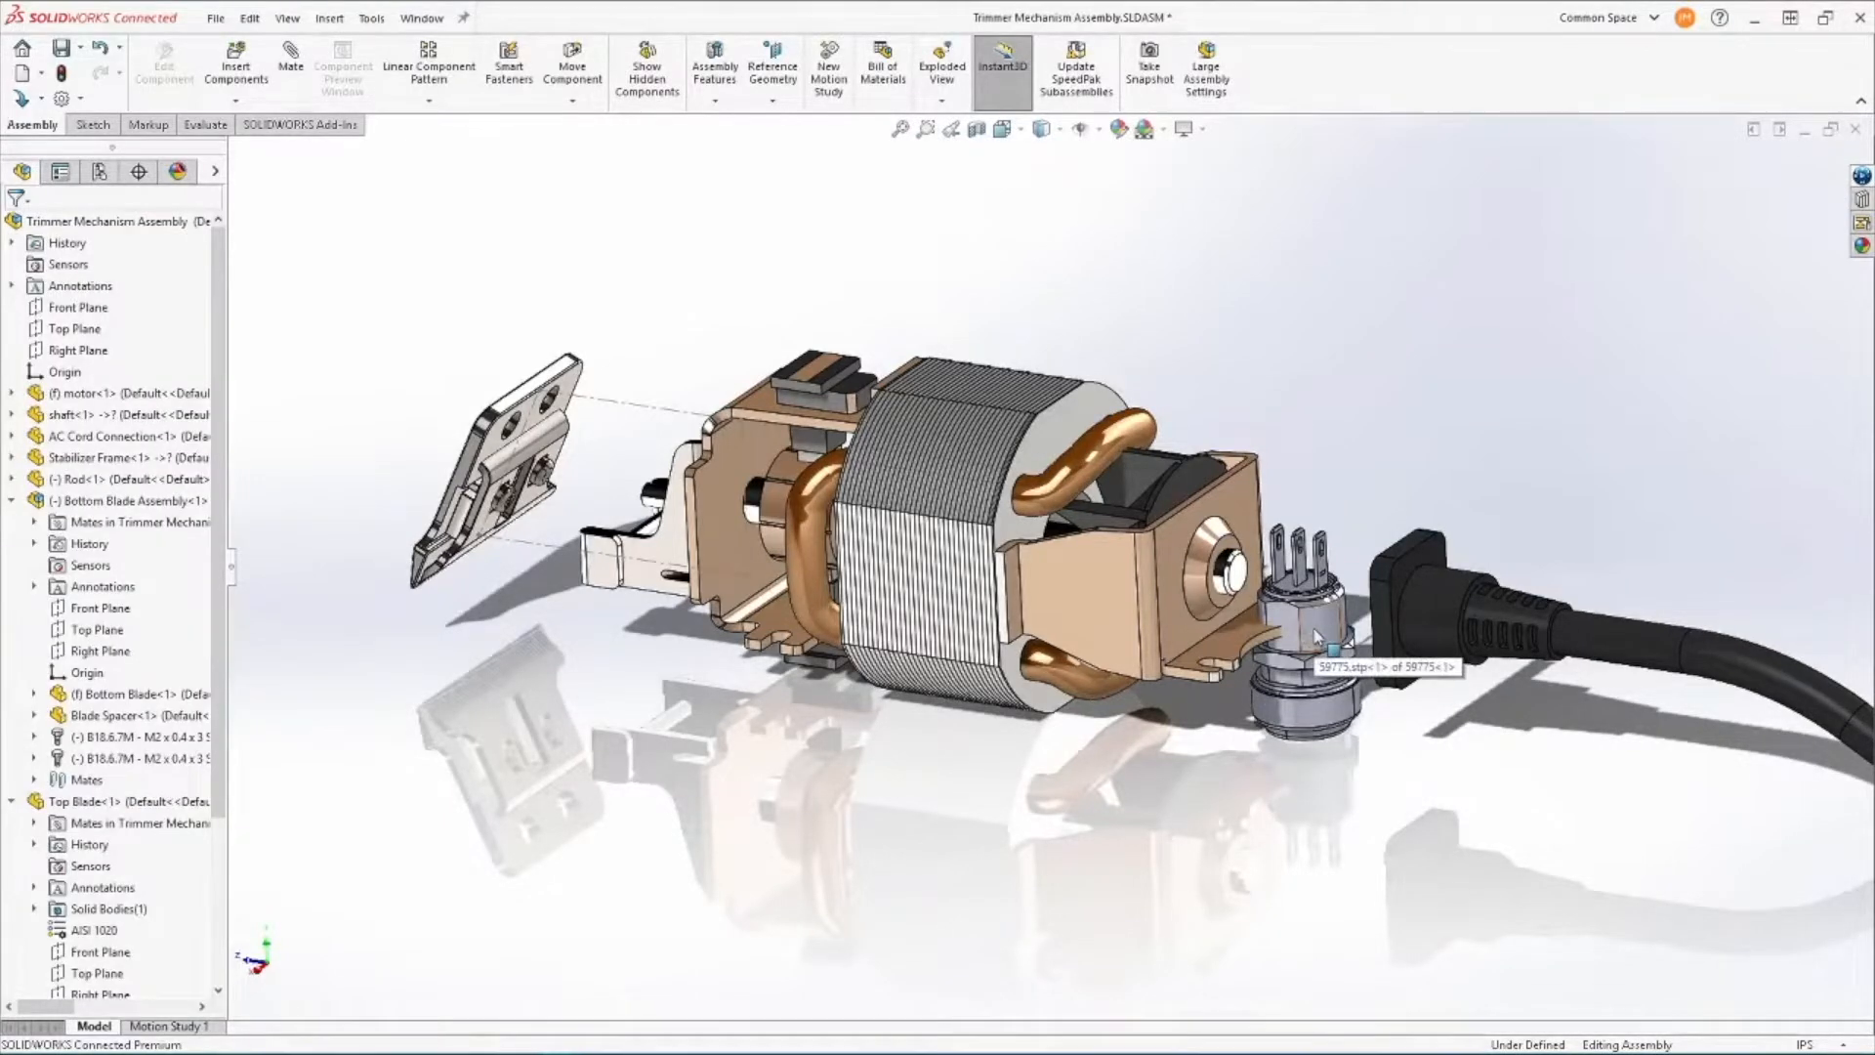
Mate the push button switch to the motor's rear bracket.
left_click(1316, 635)
scroll(1270, 634, "down", 5)
left_click(1213, 628, "ctrl")
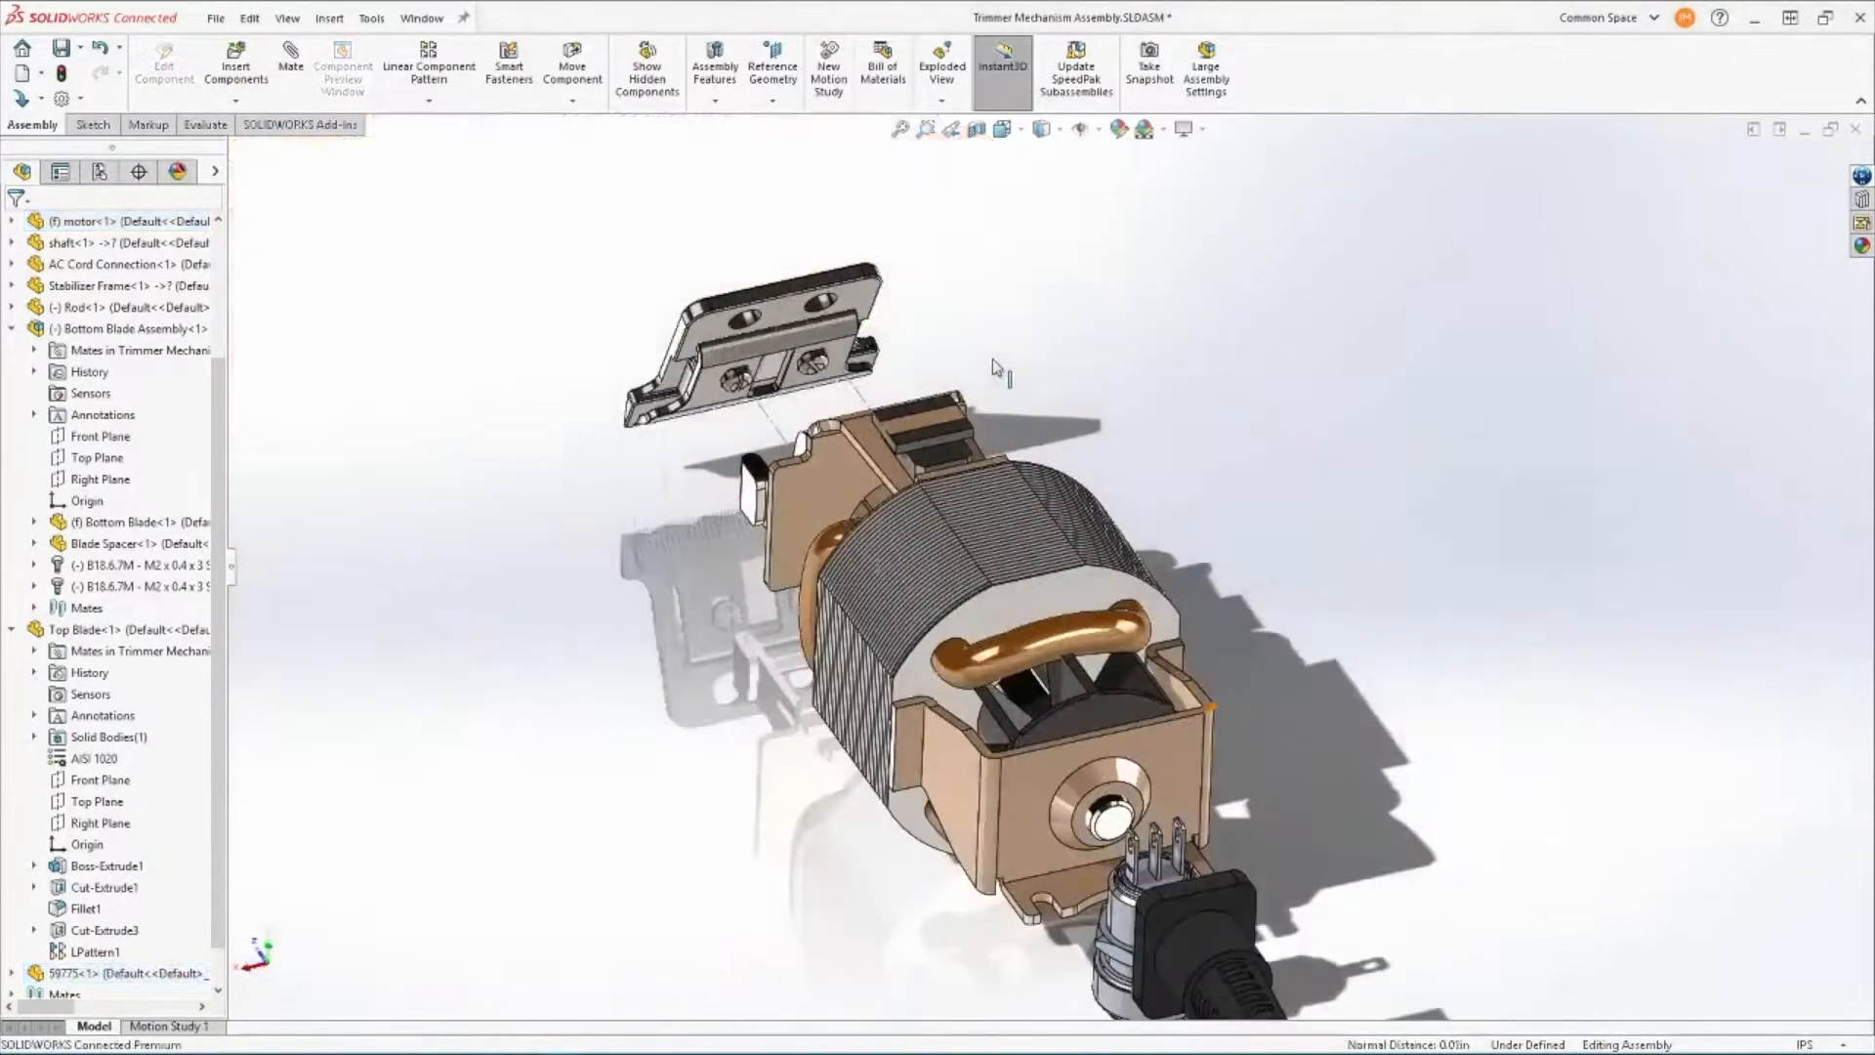
Open the Machine Screws category under ANSI Metric Bolts and Screws in the Toolbox library.
middle_click_drag(992, 359, 1044, 369)
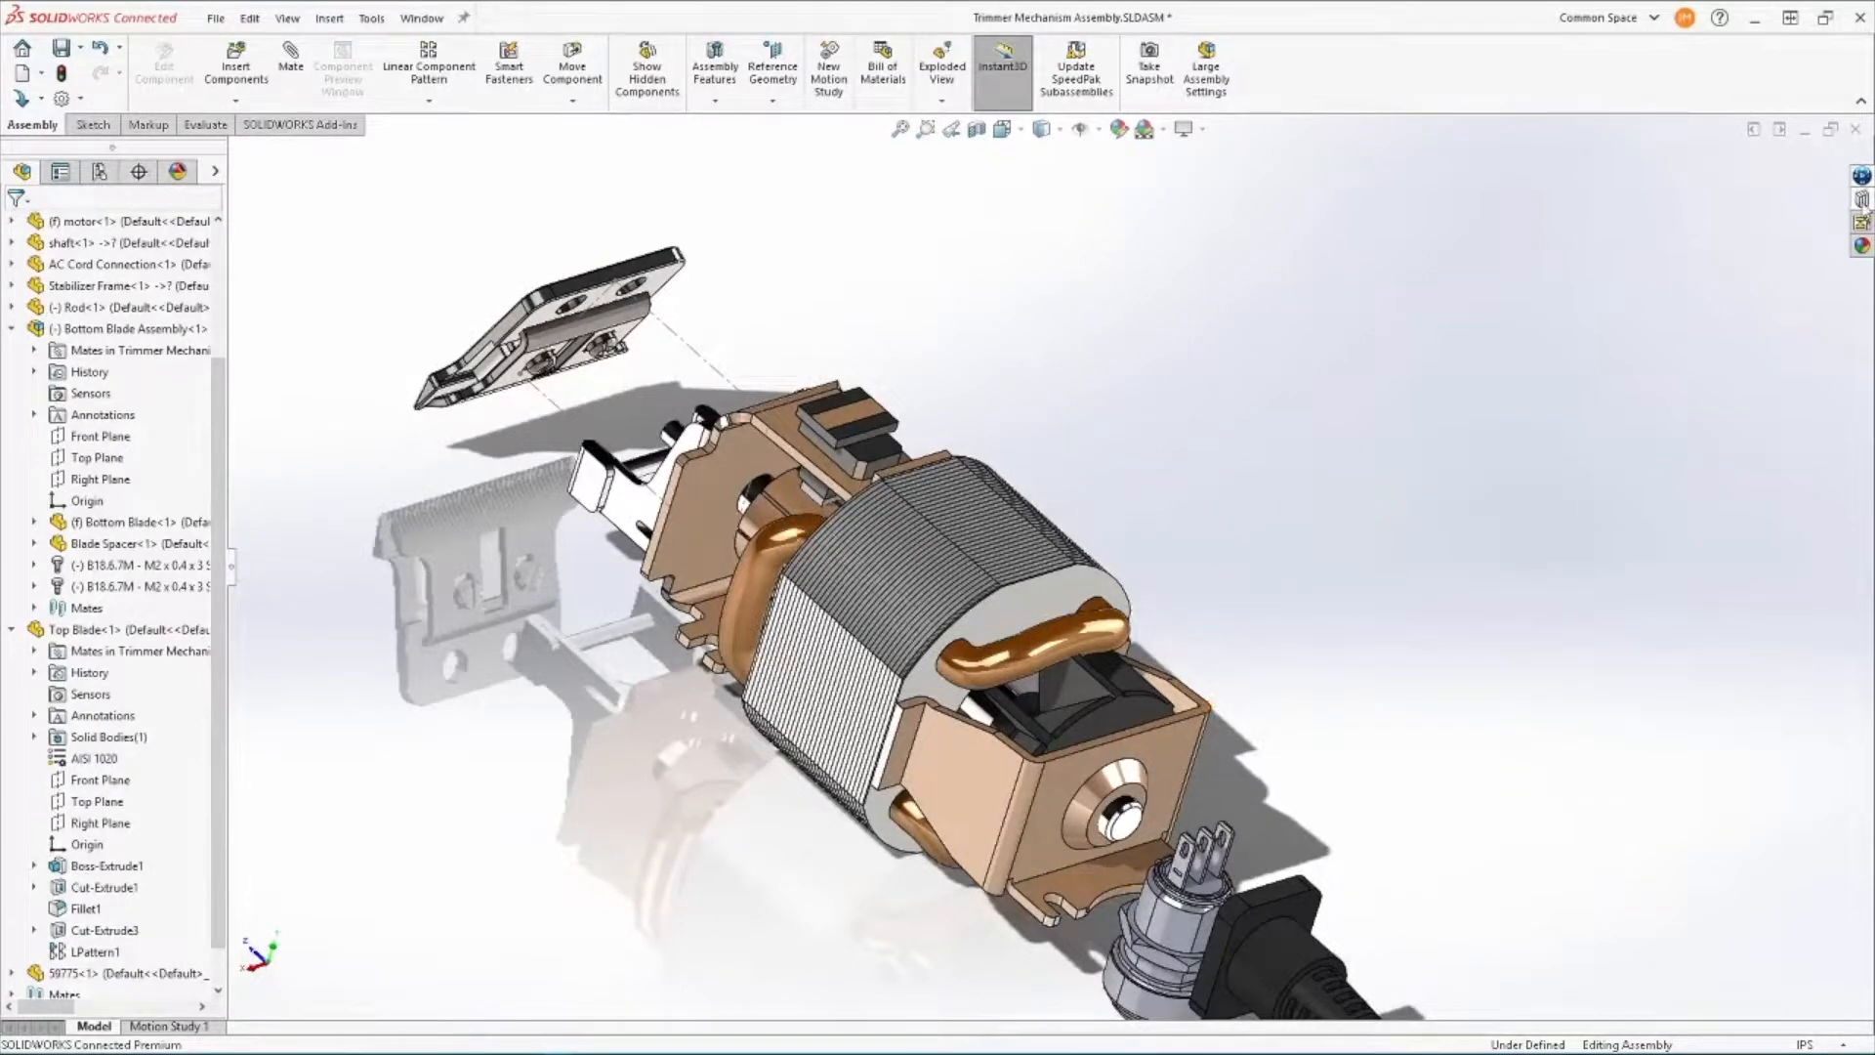
left_click(1862, 199)
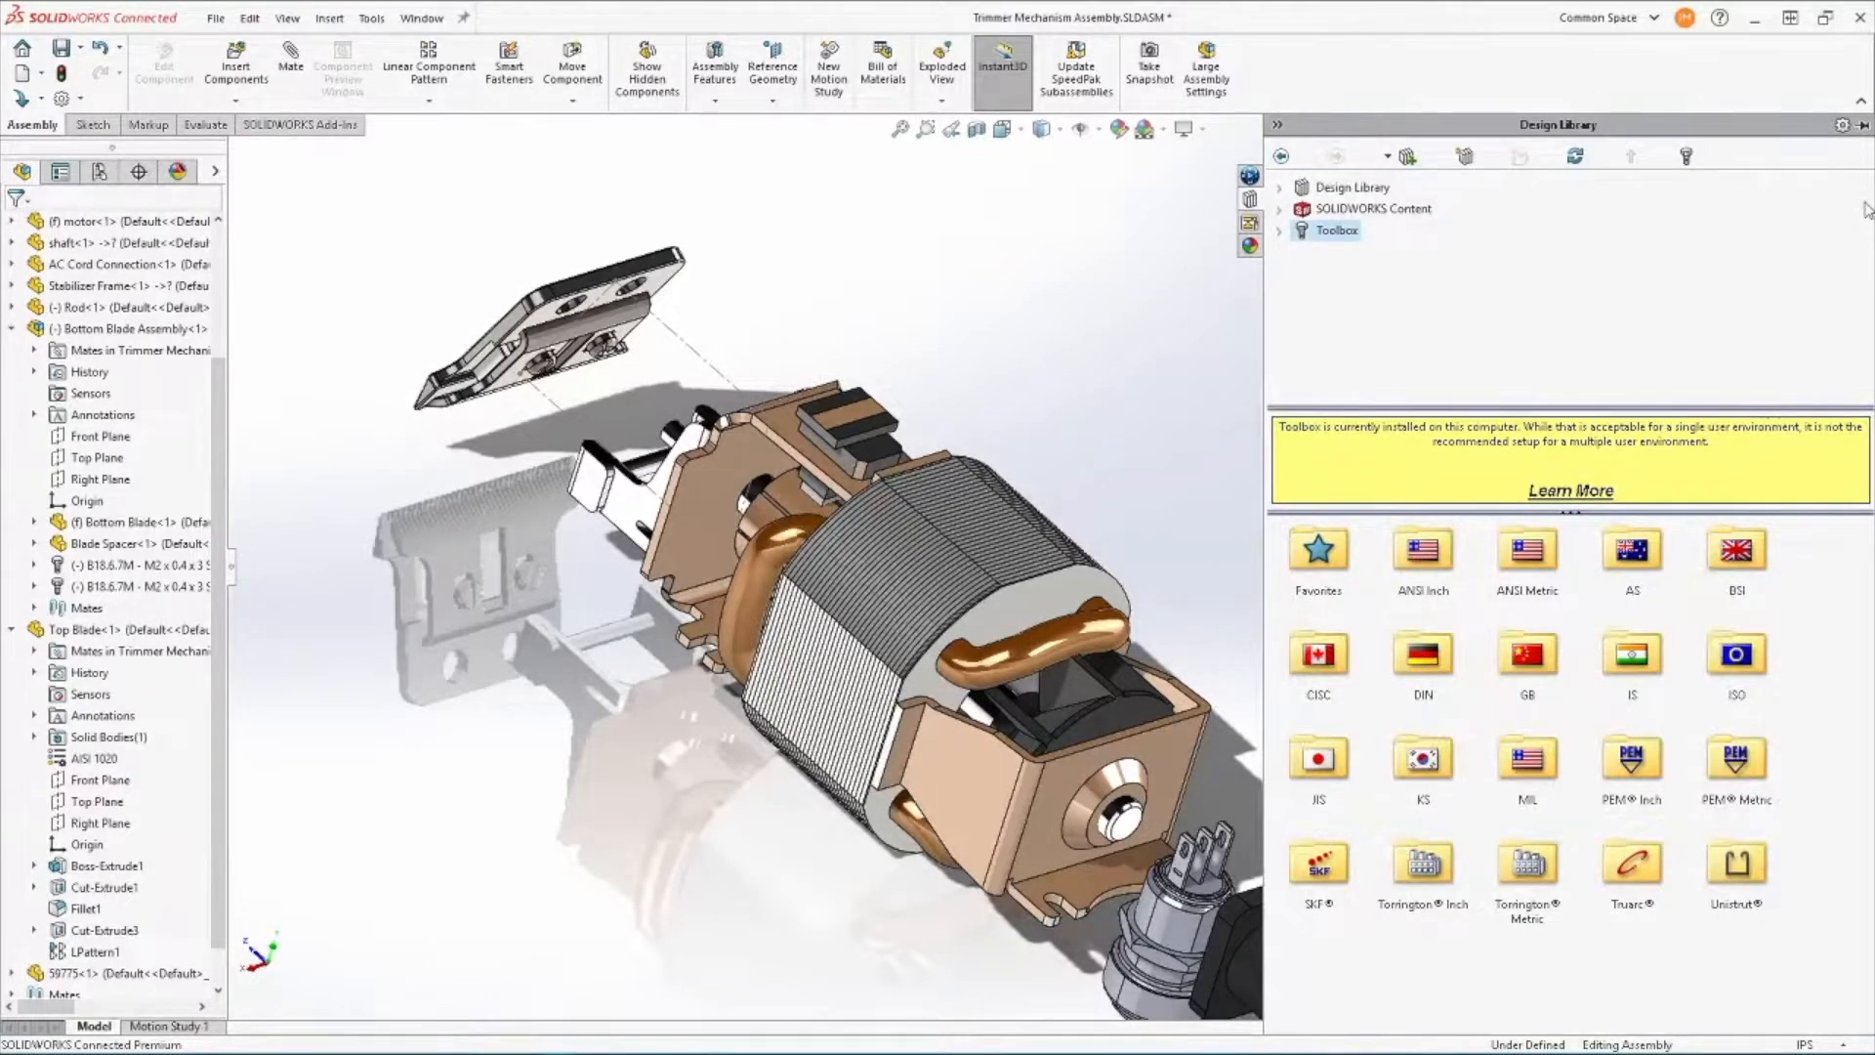
double_click(1527, 552)
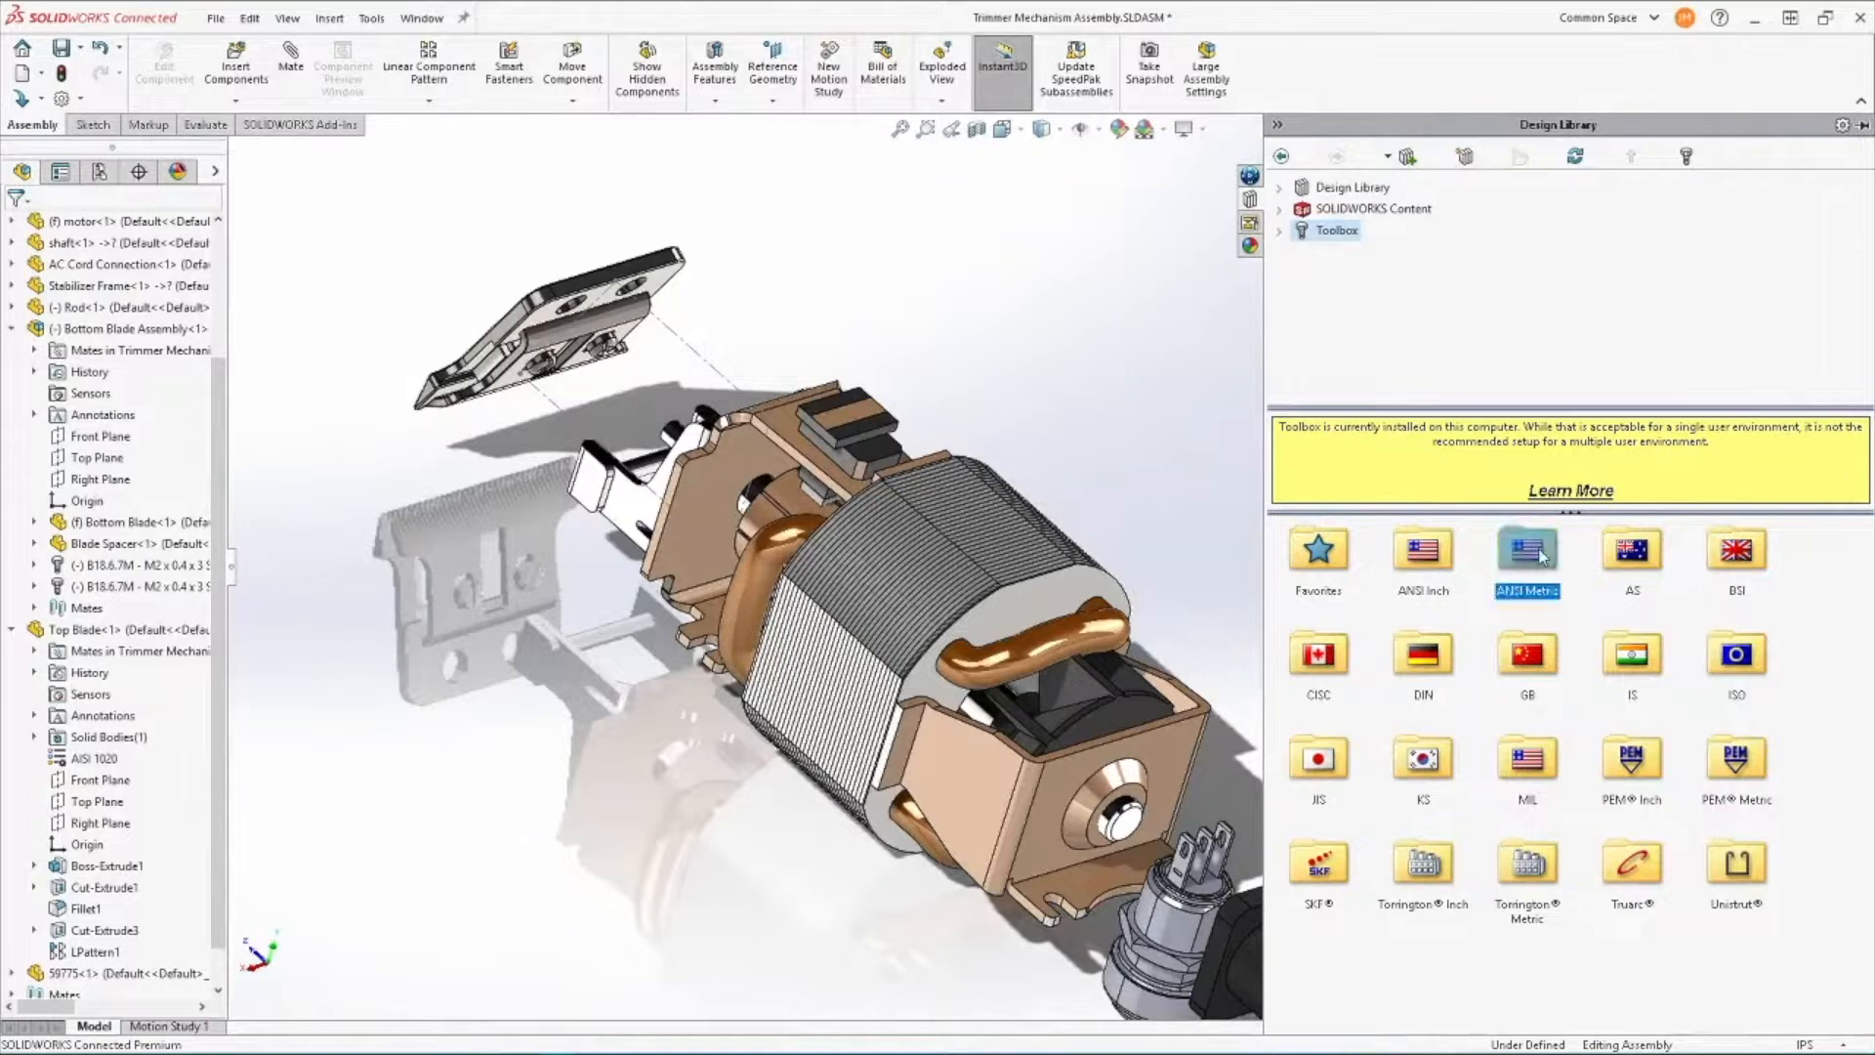
double_click(1428, 551)
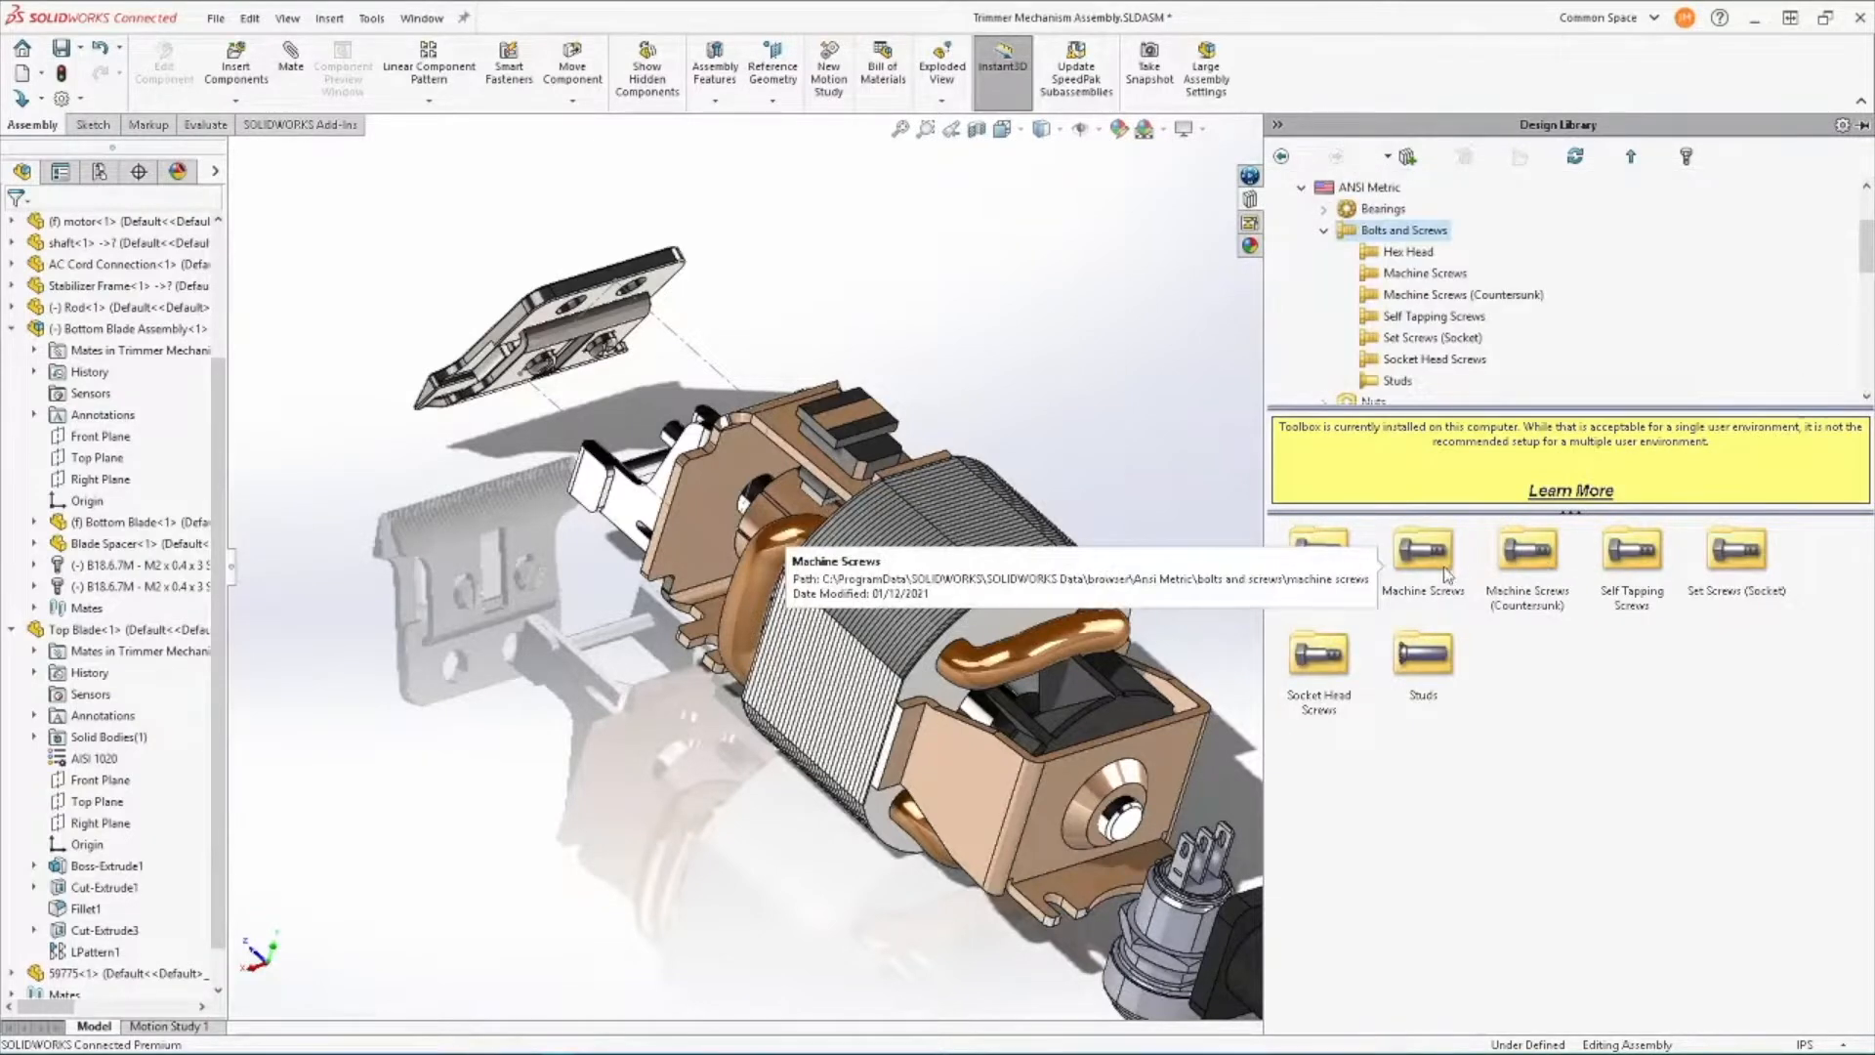
double_click(1445, 574)
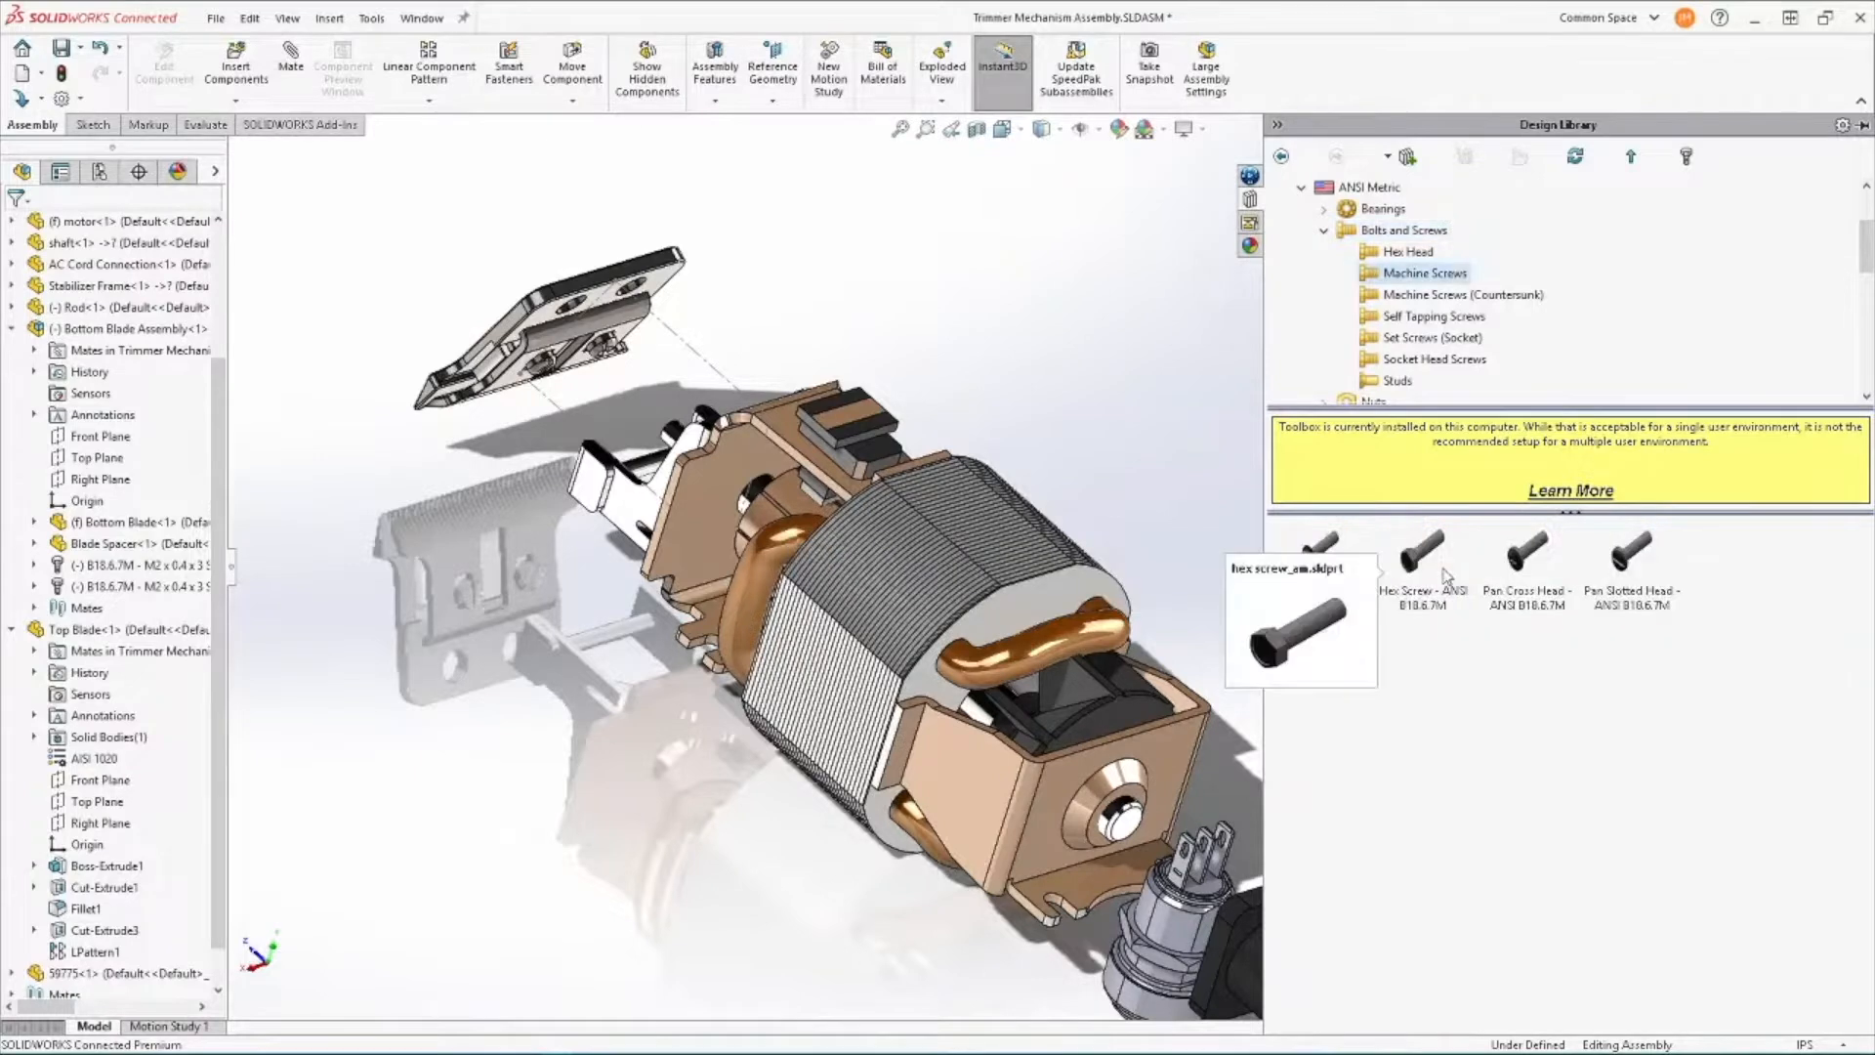
Insert a Pan Cross Head ANSI B18.6.7M screw, size M3 and length 8, into the mounting slot of the motor's rear bracket.
left_click_drag(1523, 586, 1052, 888)
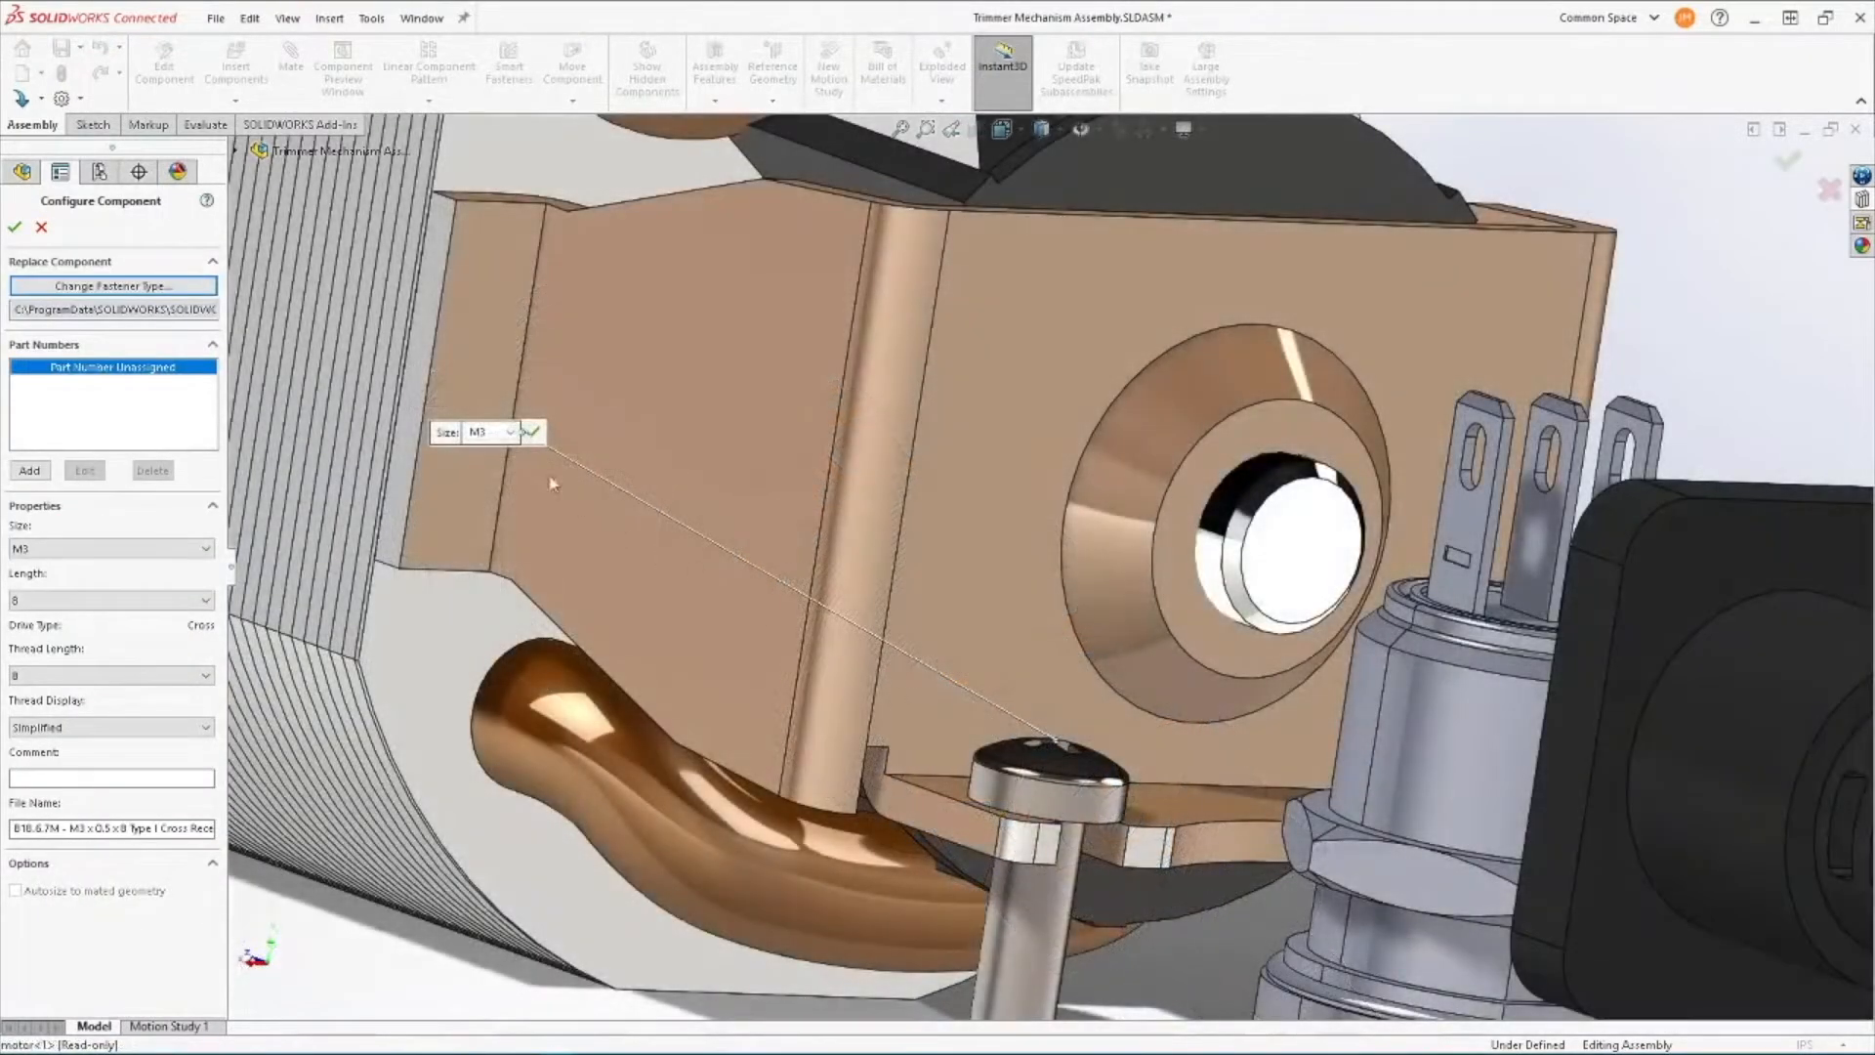
left_click(509, 432)
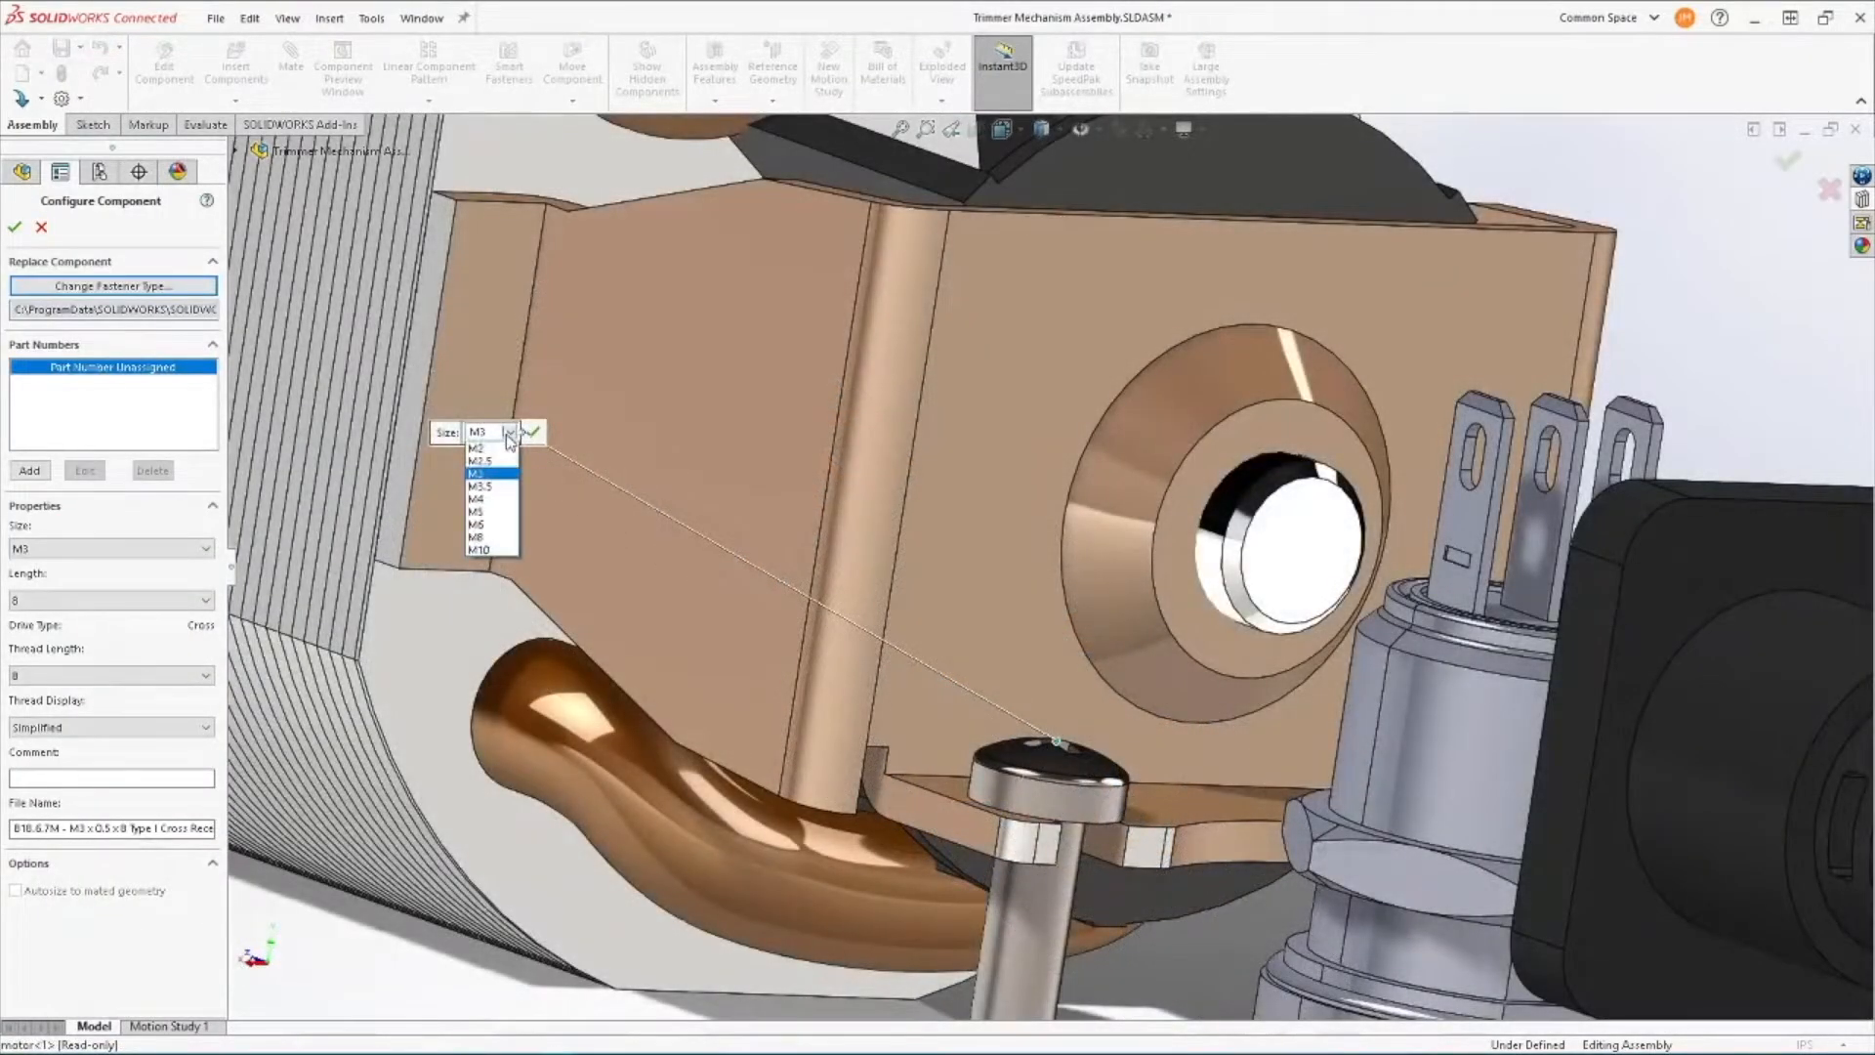
left_click(508, 432)
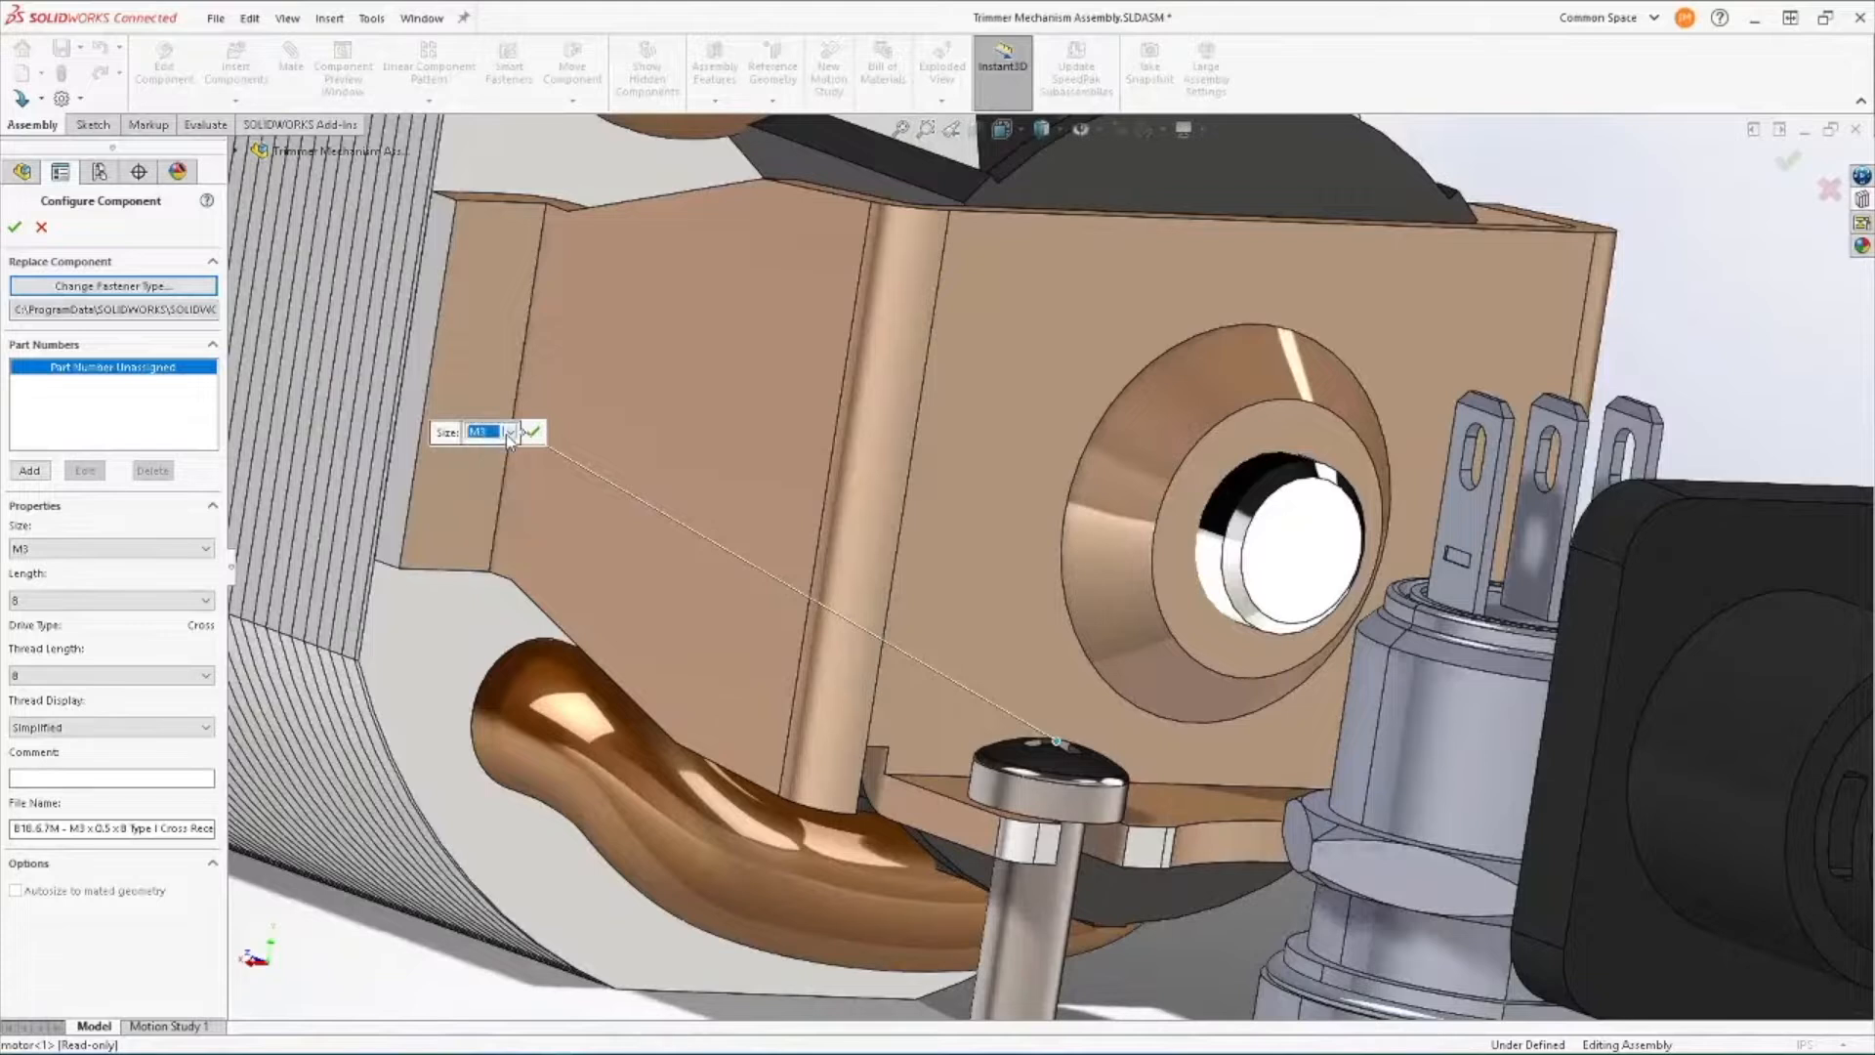
left_click(202, 601)
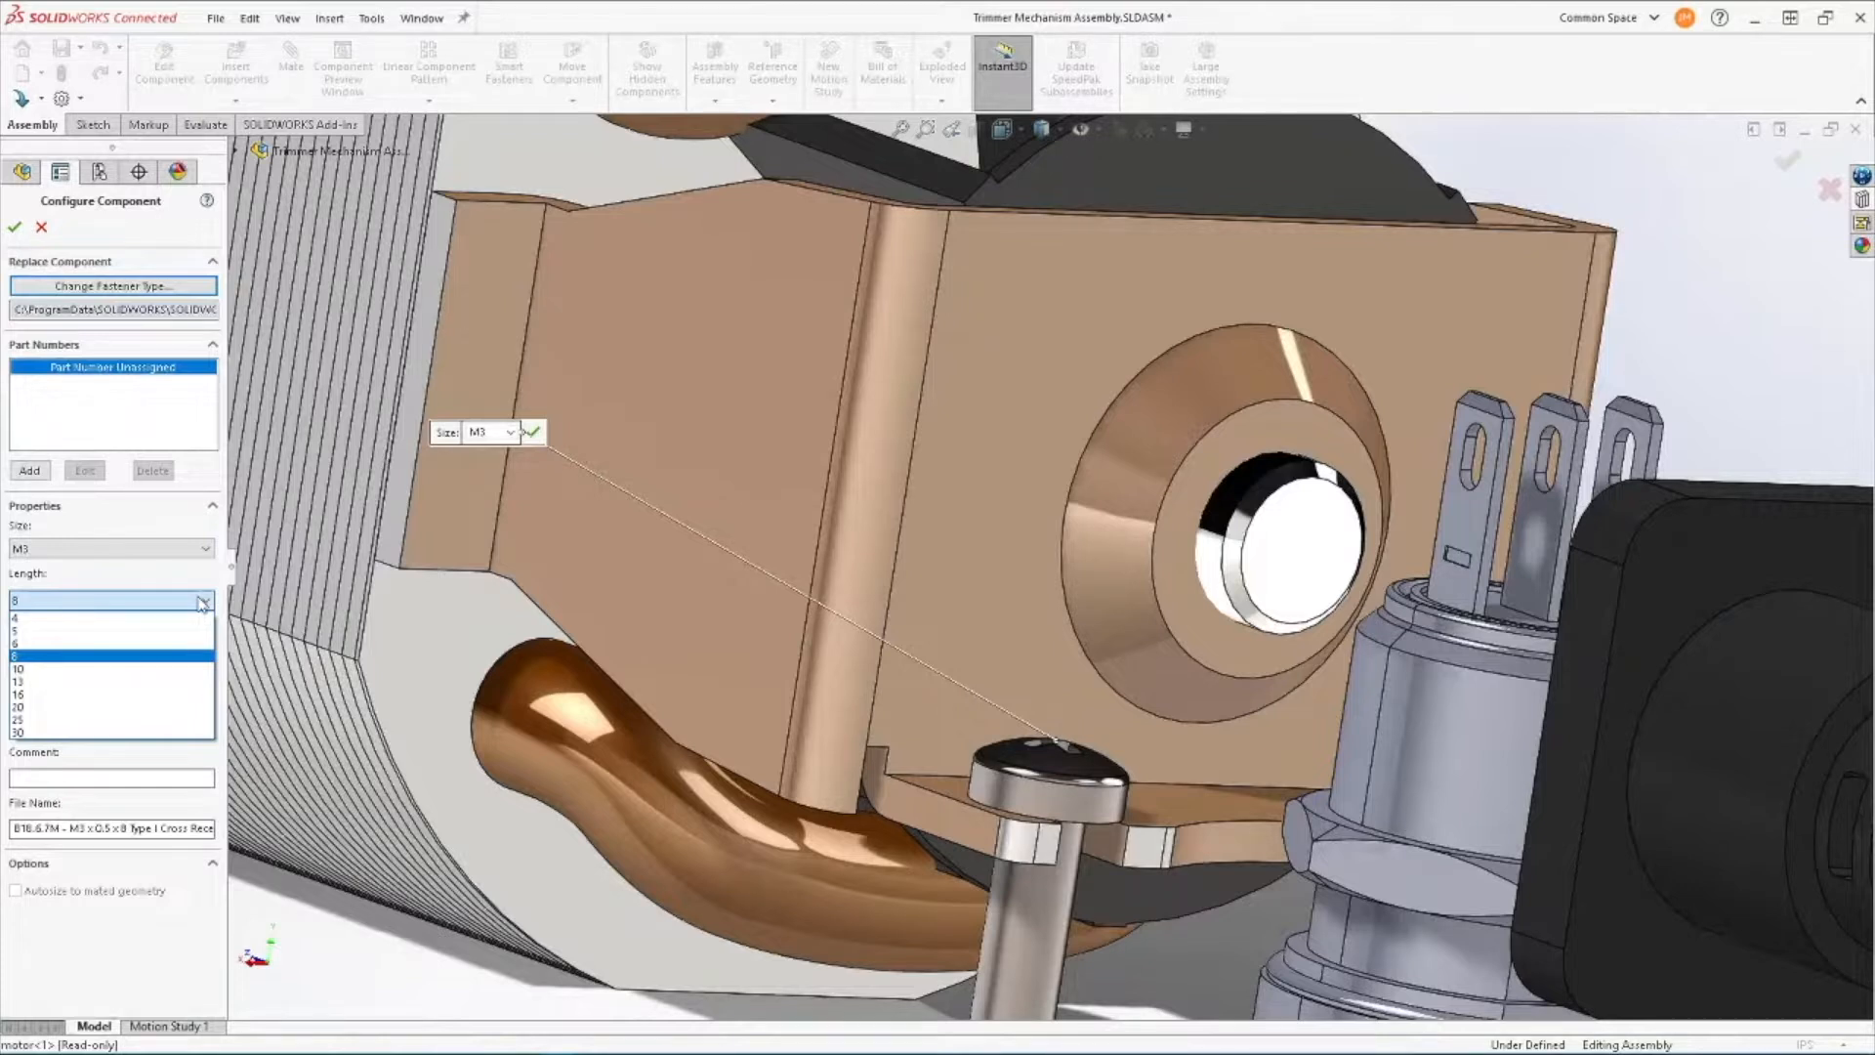
left_click(202, 601)
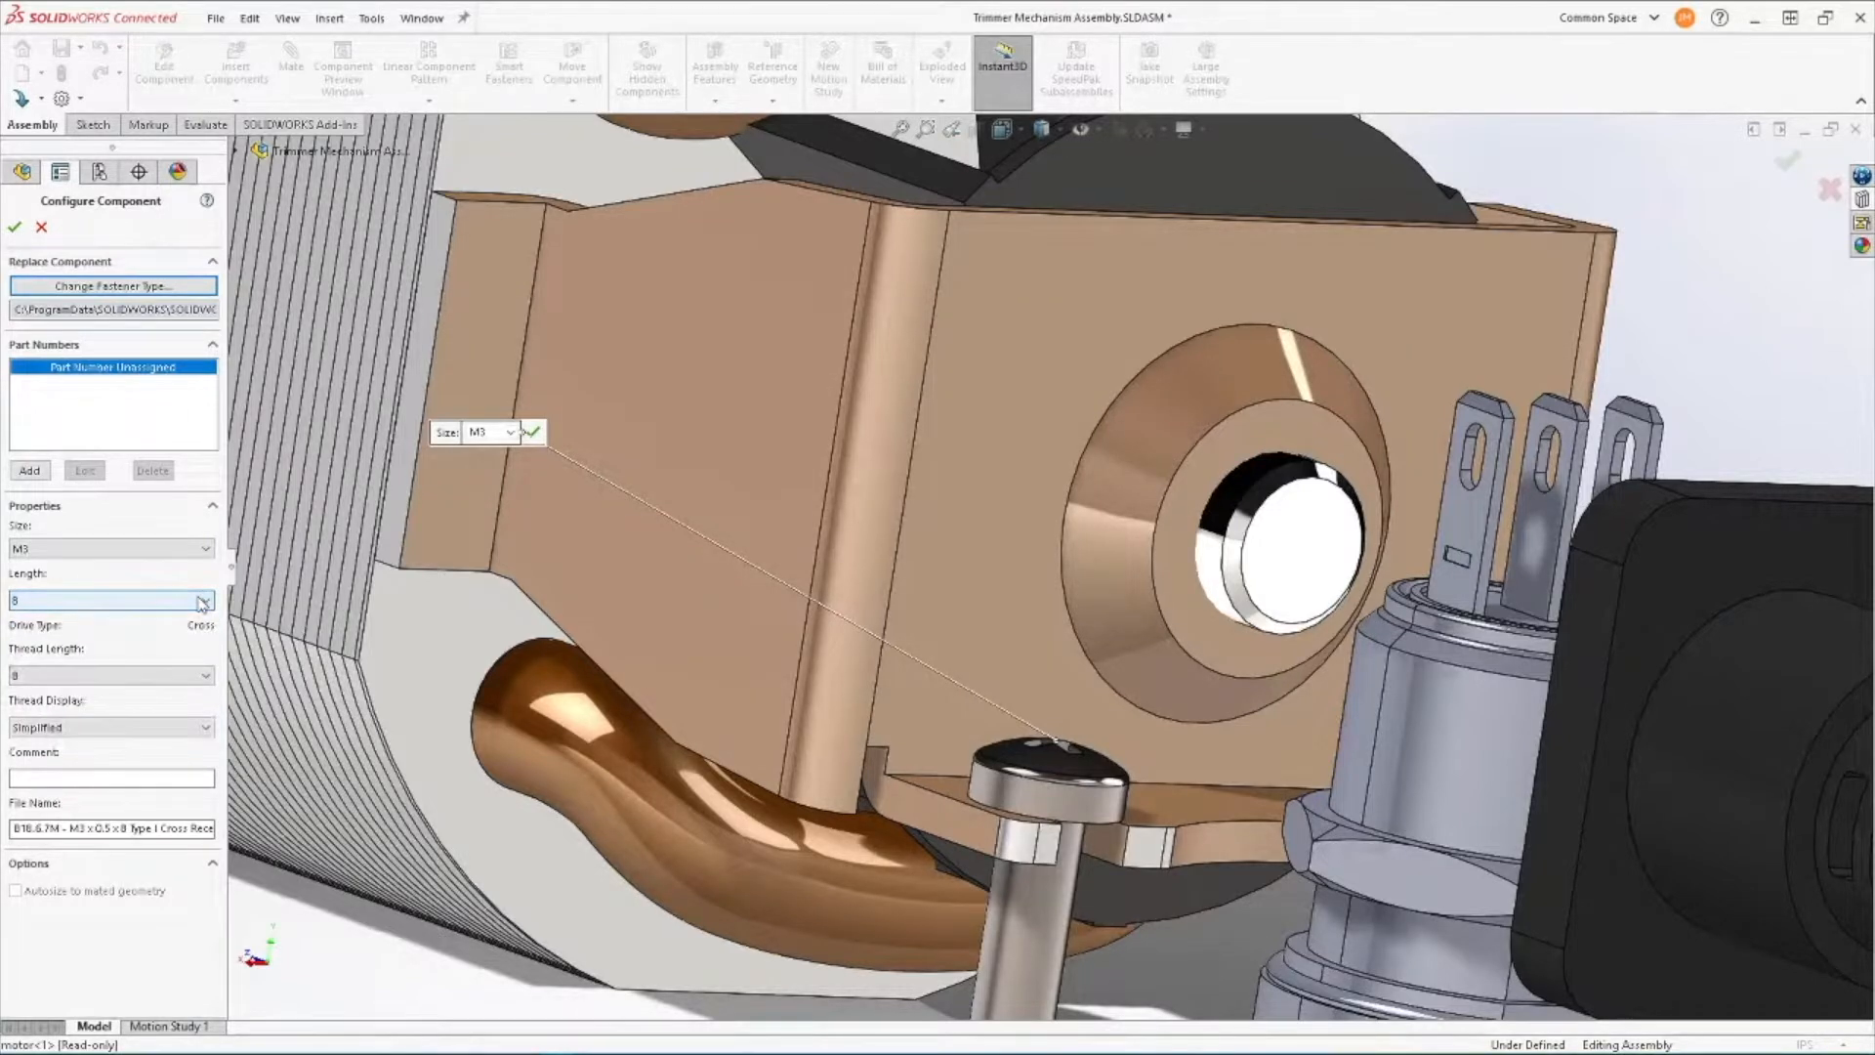
left_click(15, 227)
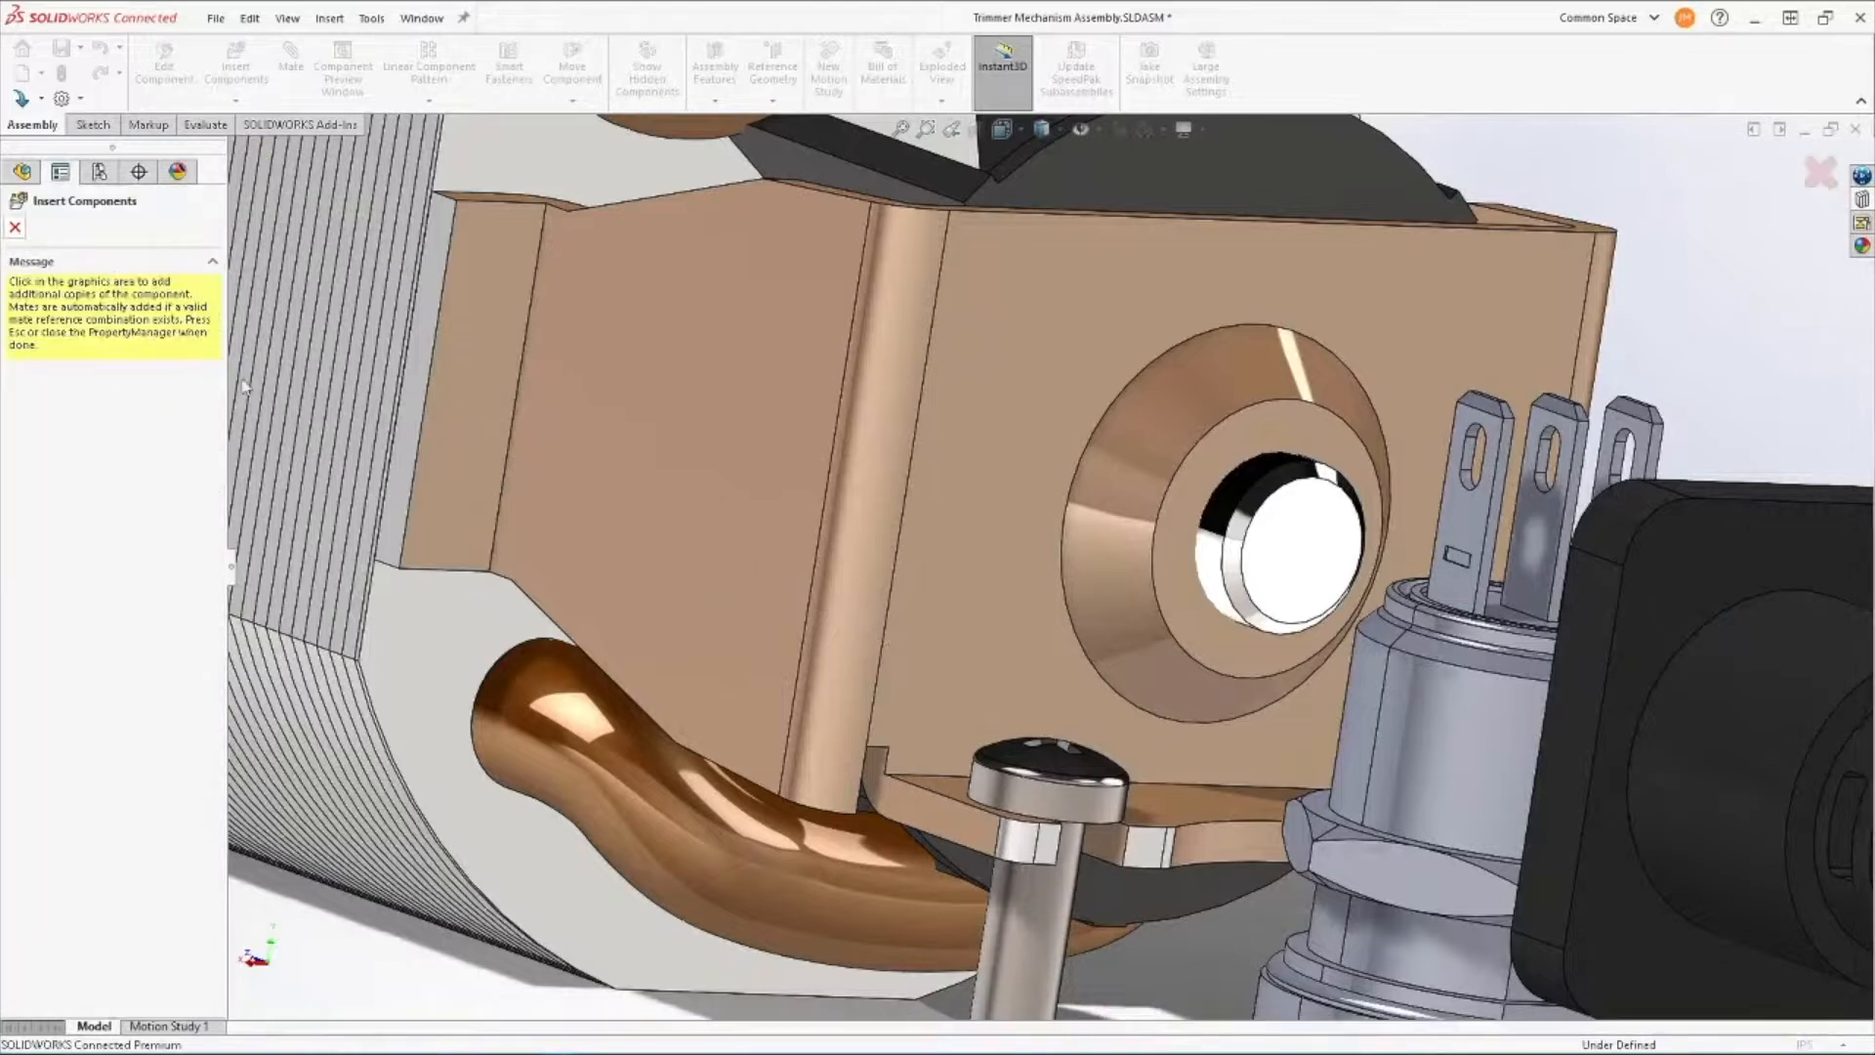
Slide the Bottom Blade Assembly side to side against the Top Blade to check its travel.
scroll(1129, 525, "up", 5)
middle_click_drag(1367, 502, 1268, 636)
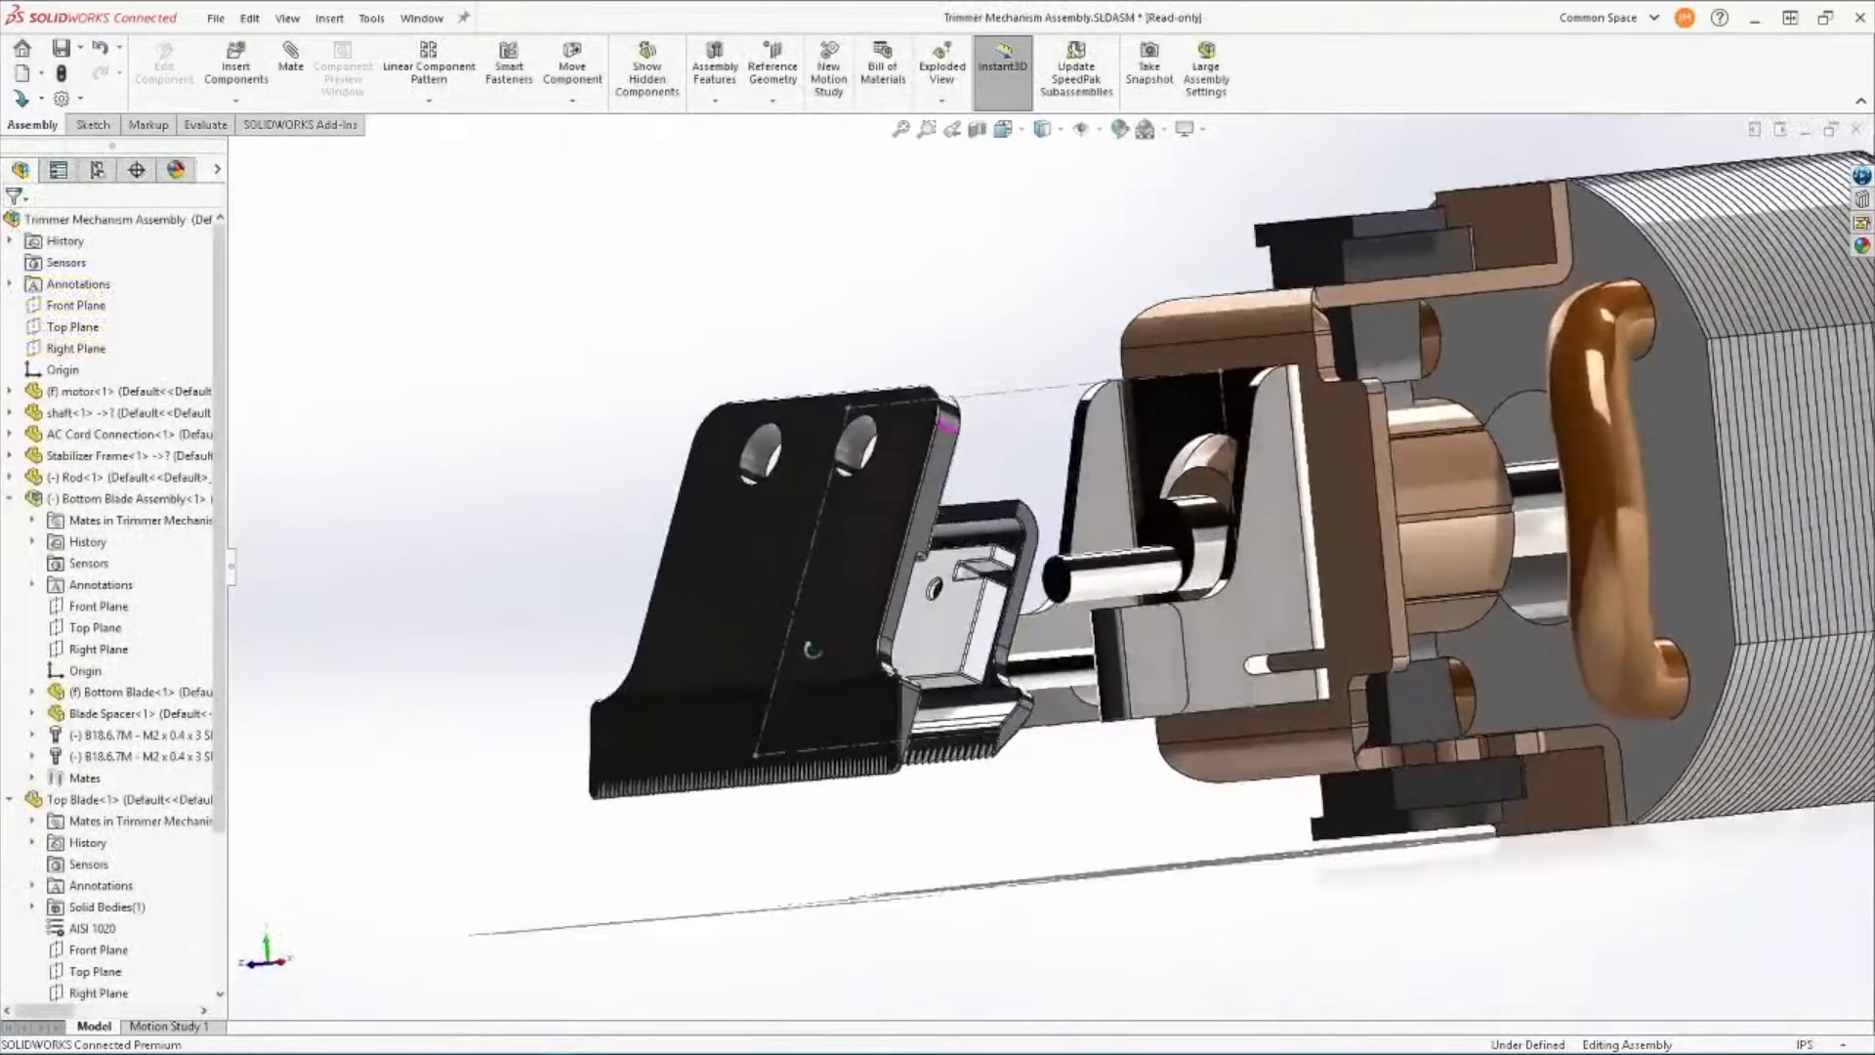
middle_click_drag(813, 649, 879, 744)
left_click(1001, 681)
left_click_drag(991, 681, 779, 657)
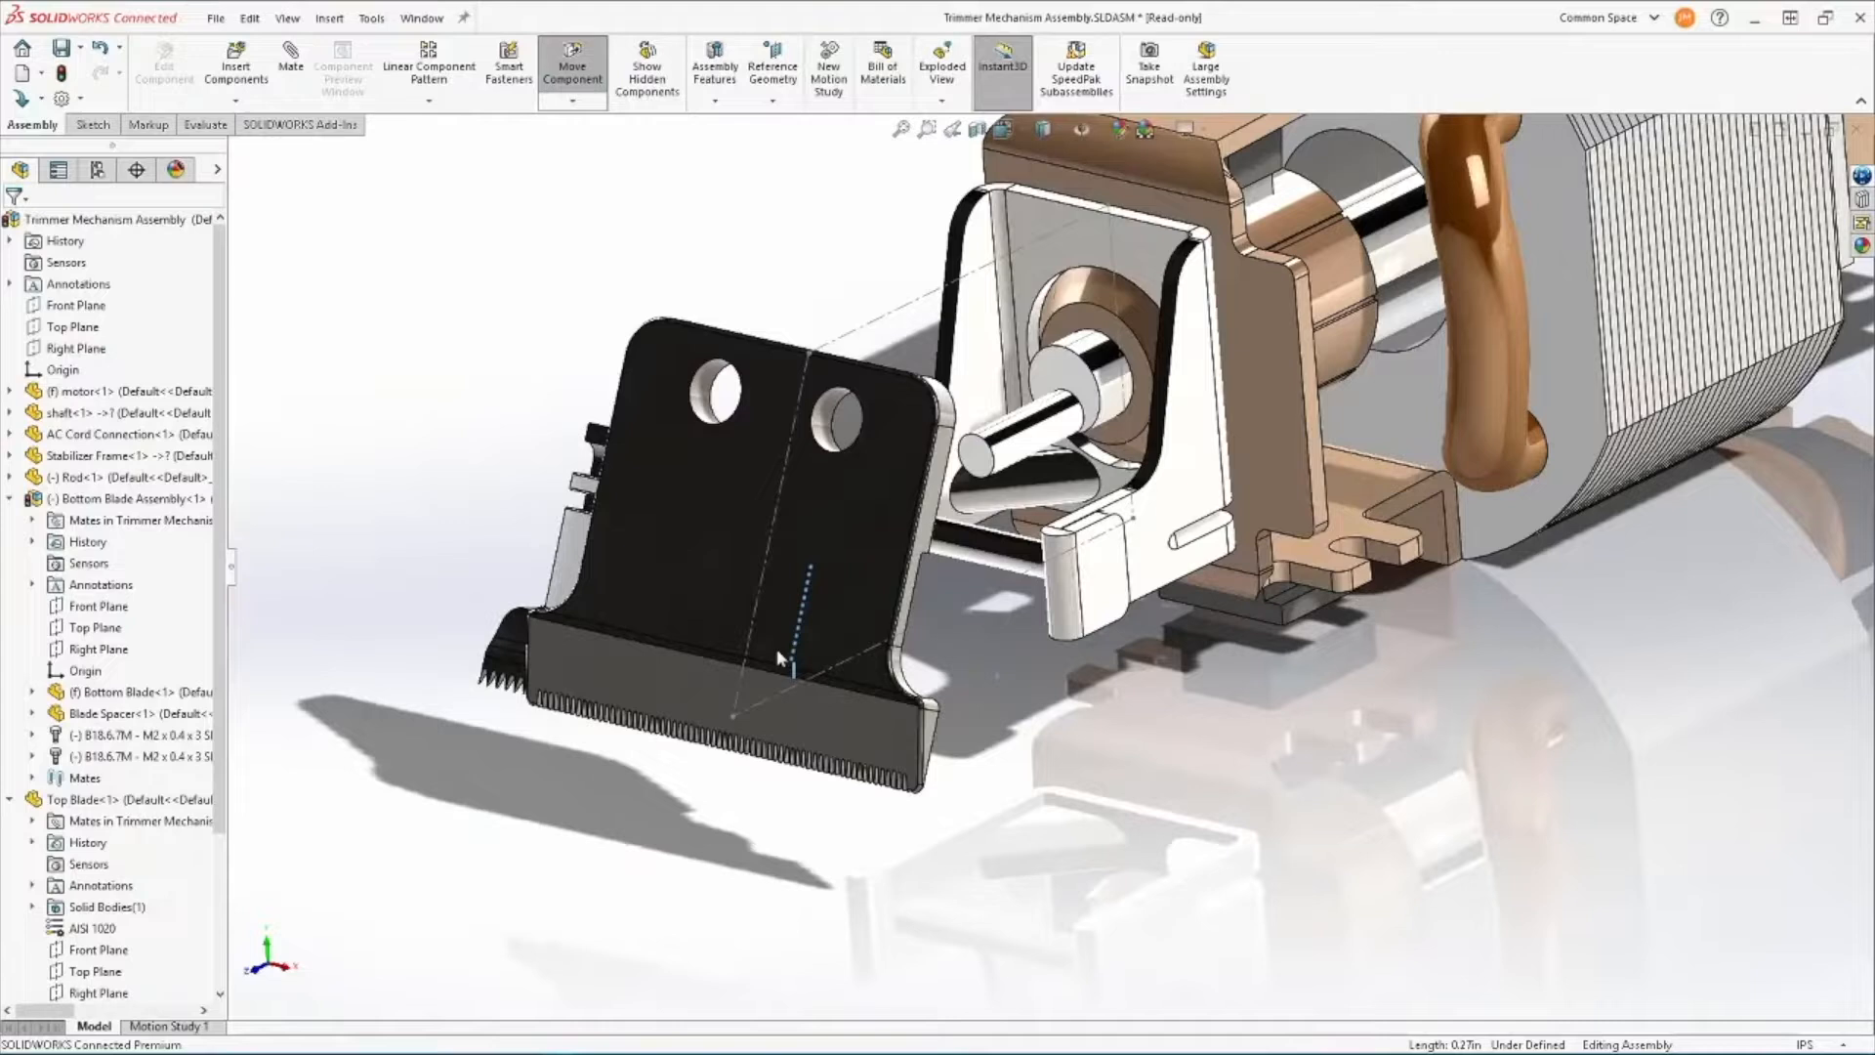
left_click_drag(777, 648, 883, 672)
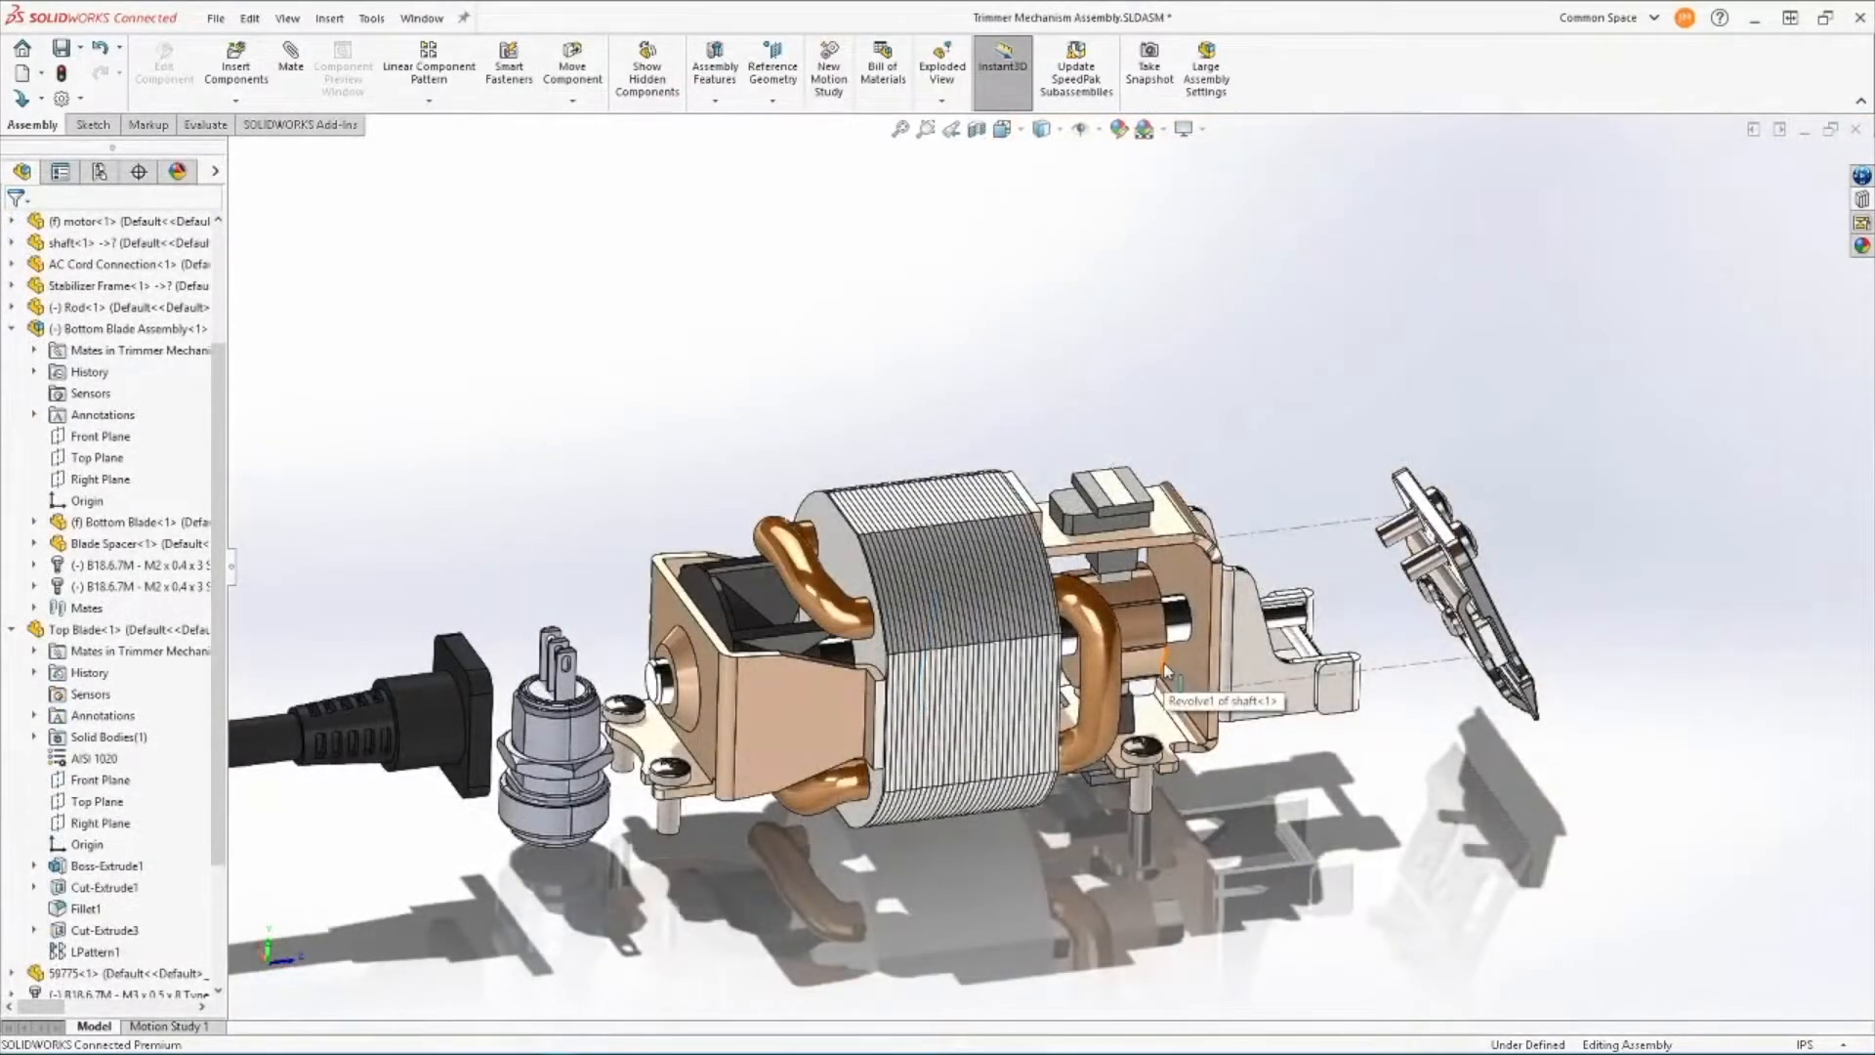
Create a new part named Shaft Connector in the assembly and position it on the end face of the motor shaft.
left_click(236, 99)
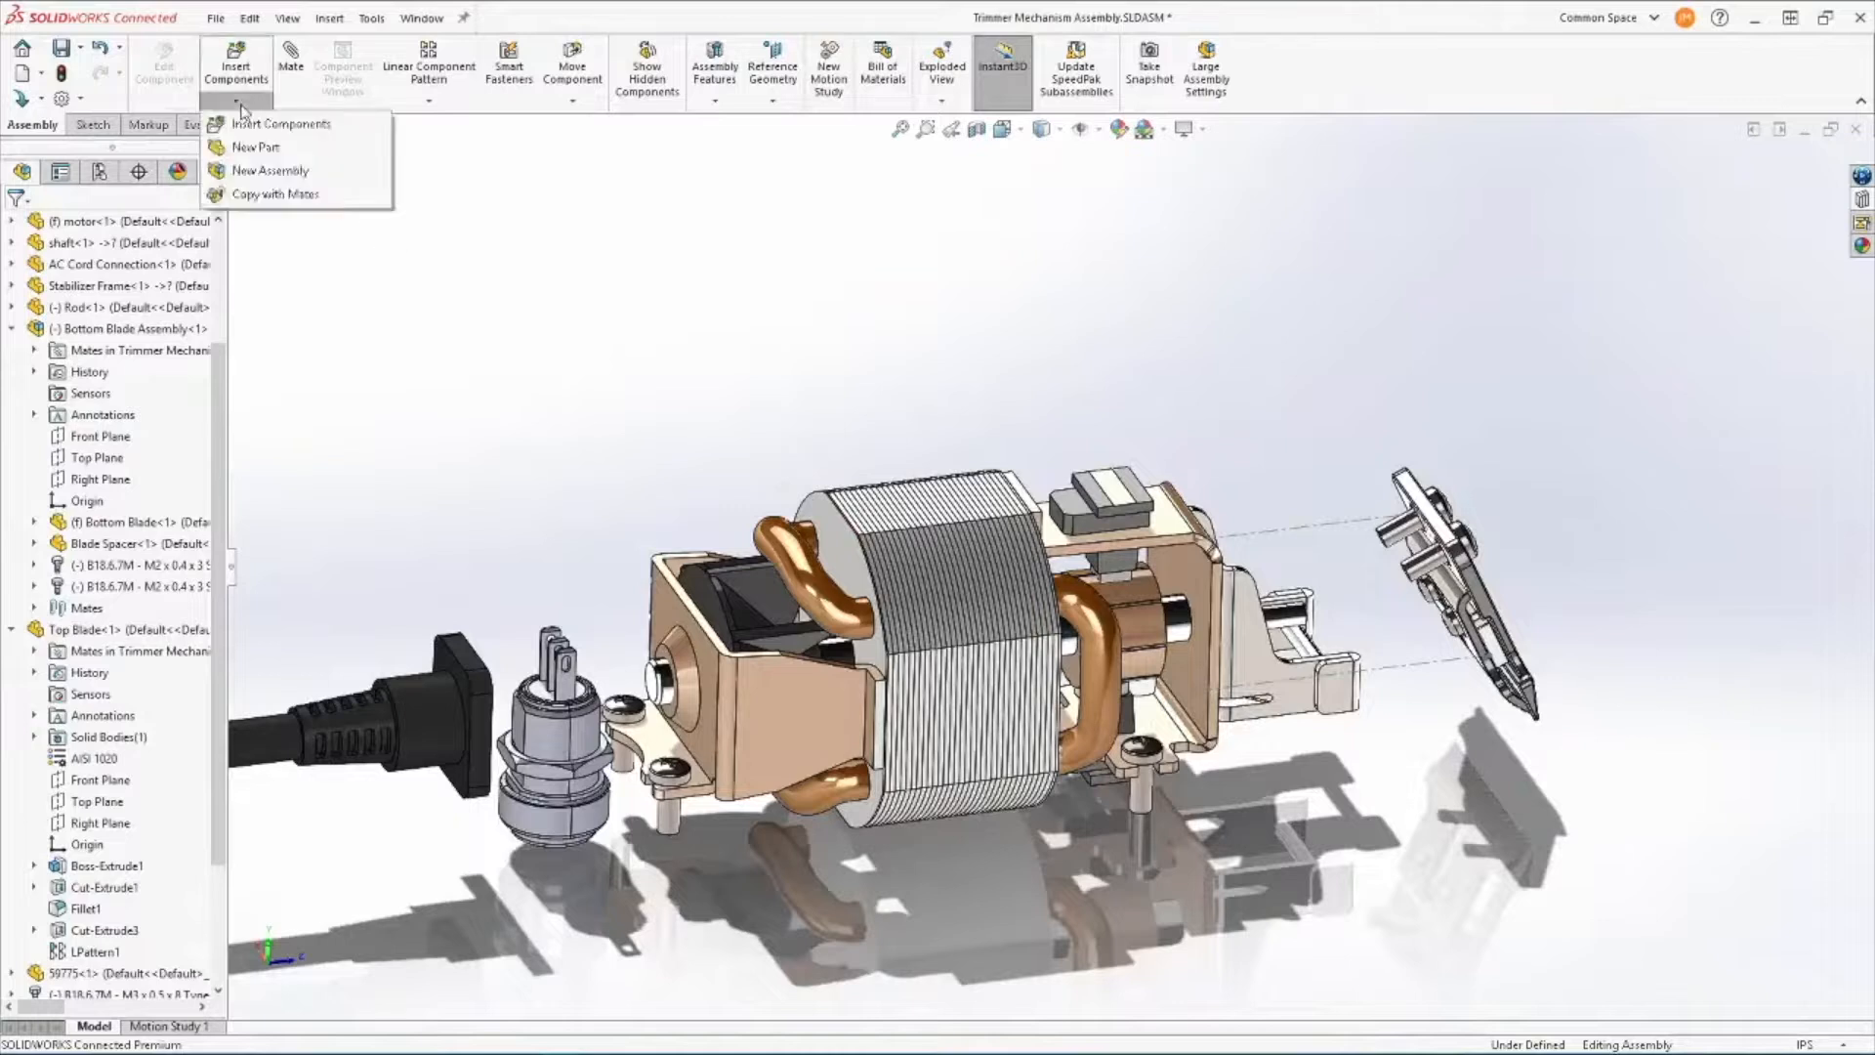
left_click(235, 147)
type("Shaft Connector")
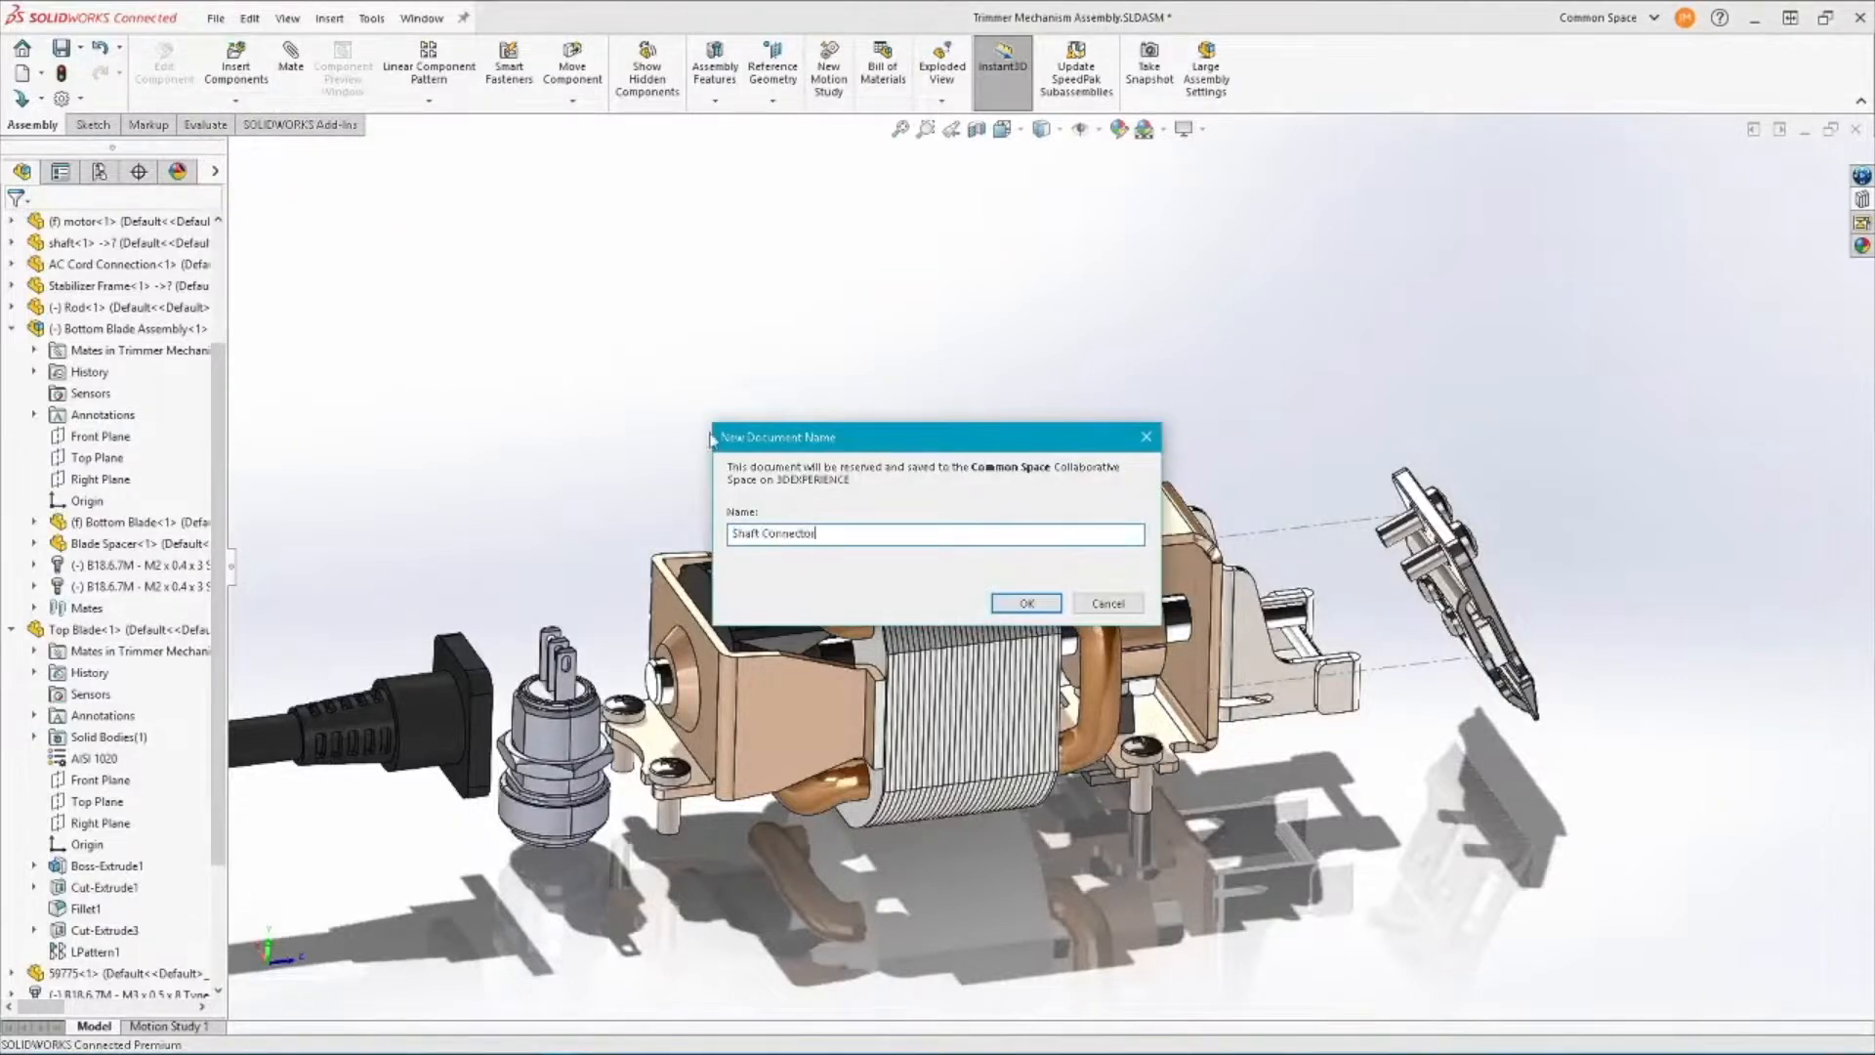
left_click(1034, 603)
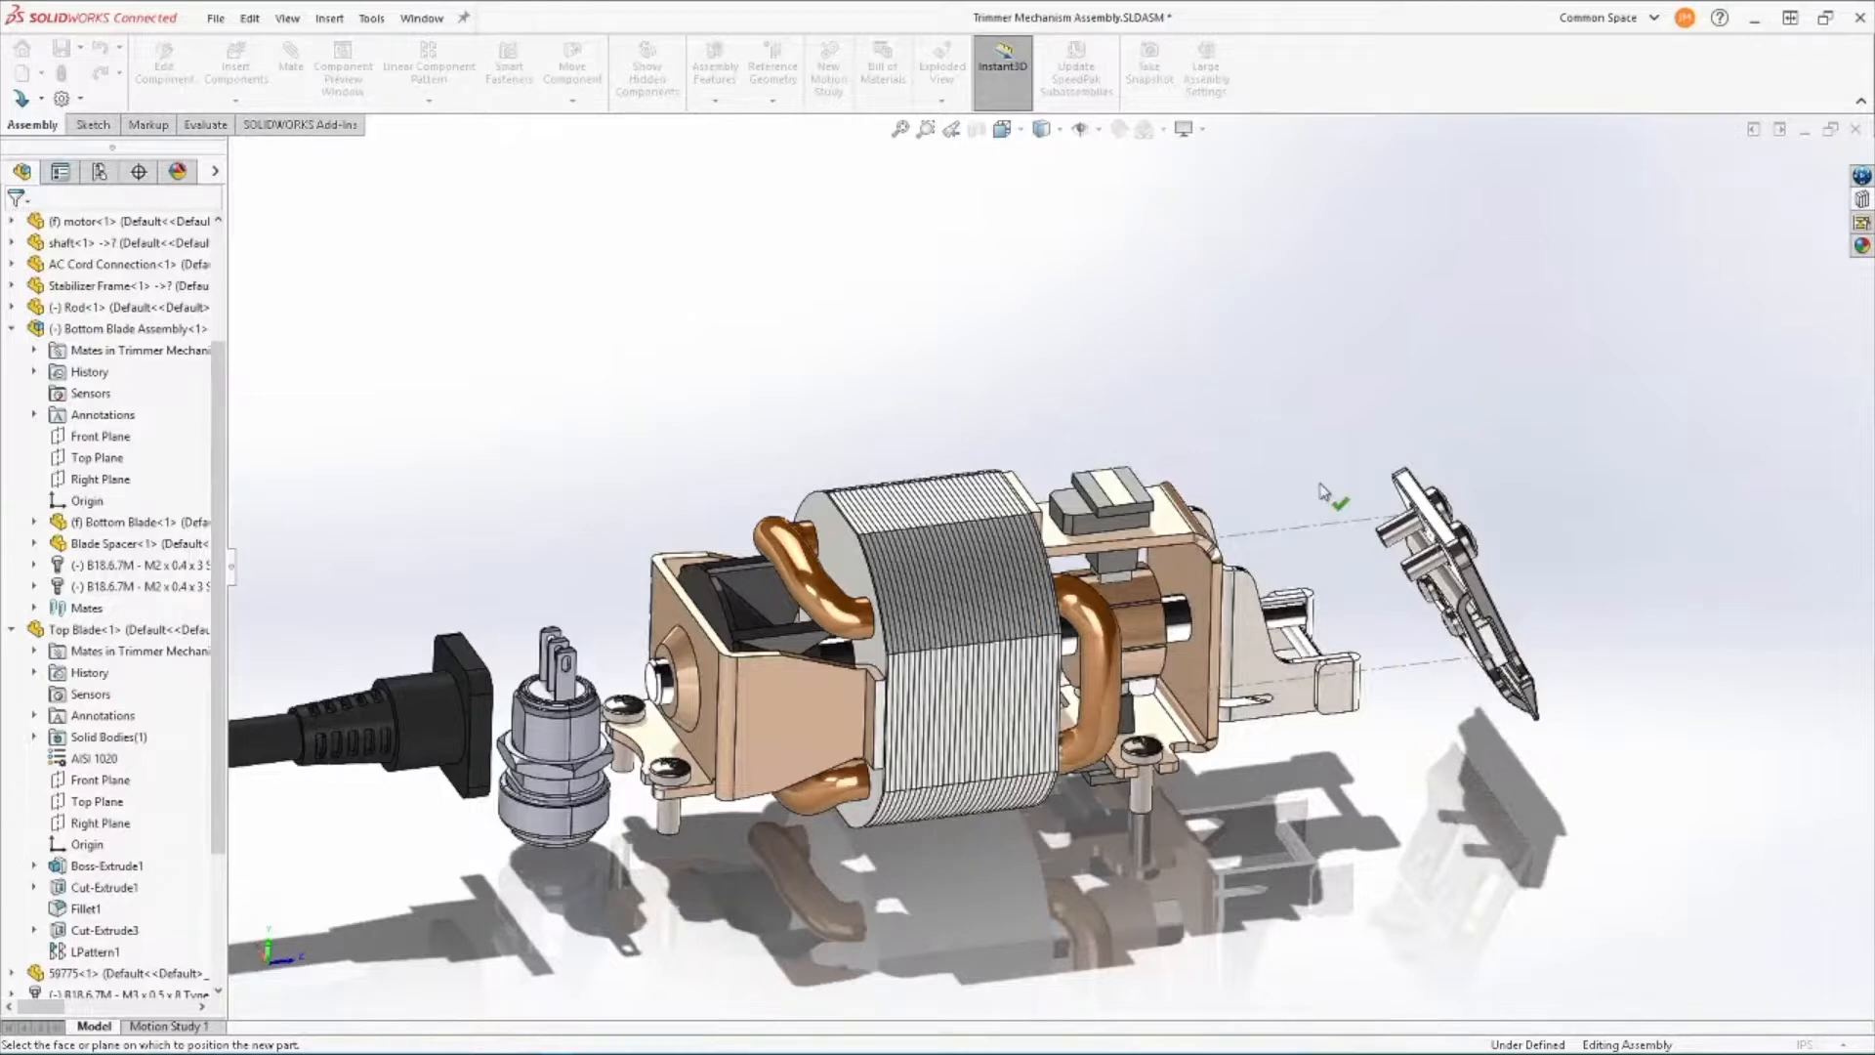
middle_click_drag(1319, 491, 1152, 482)
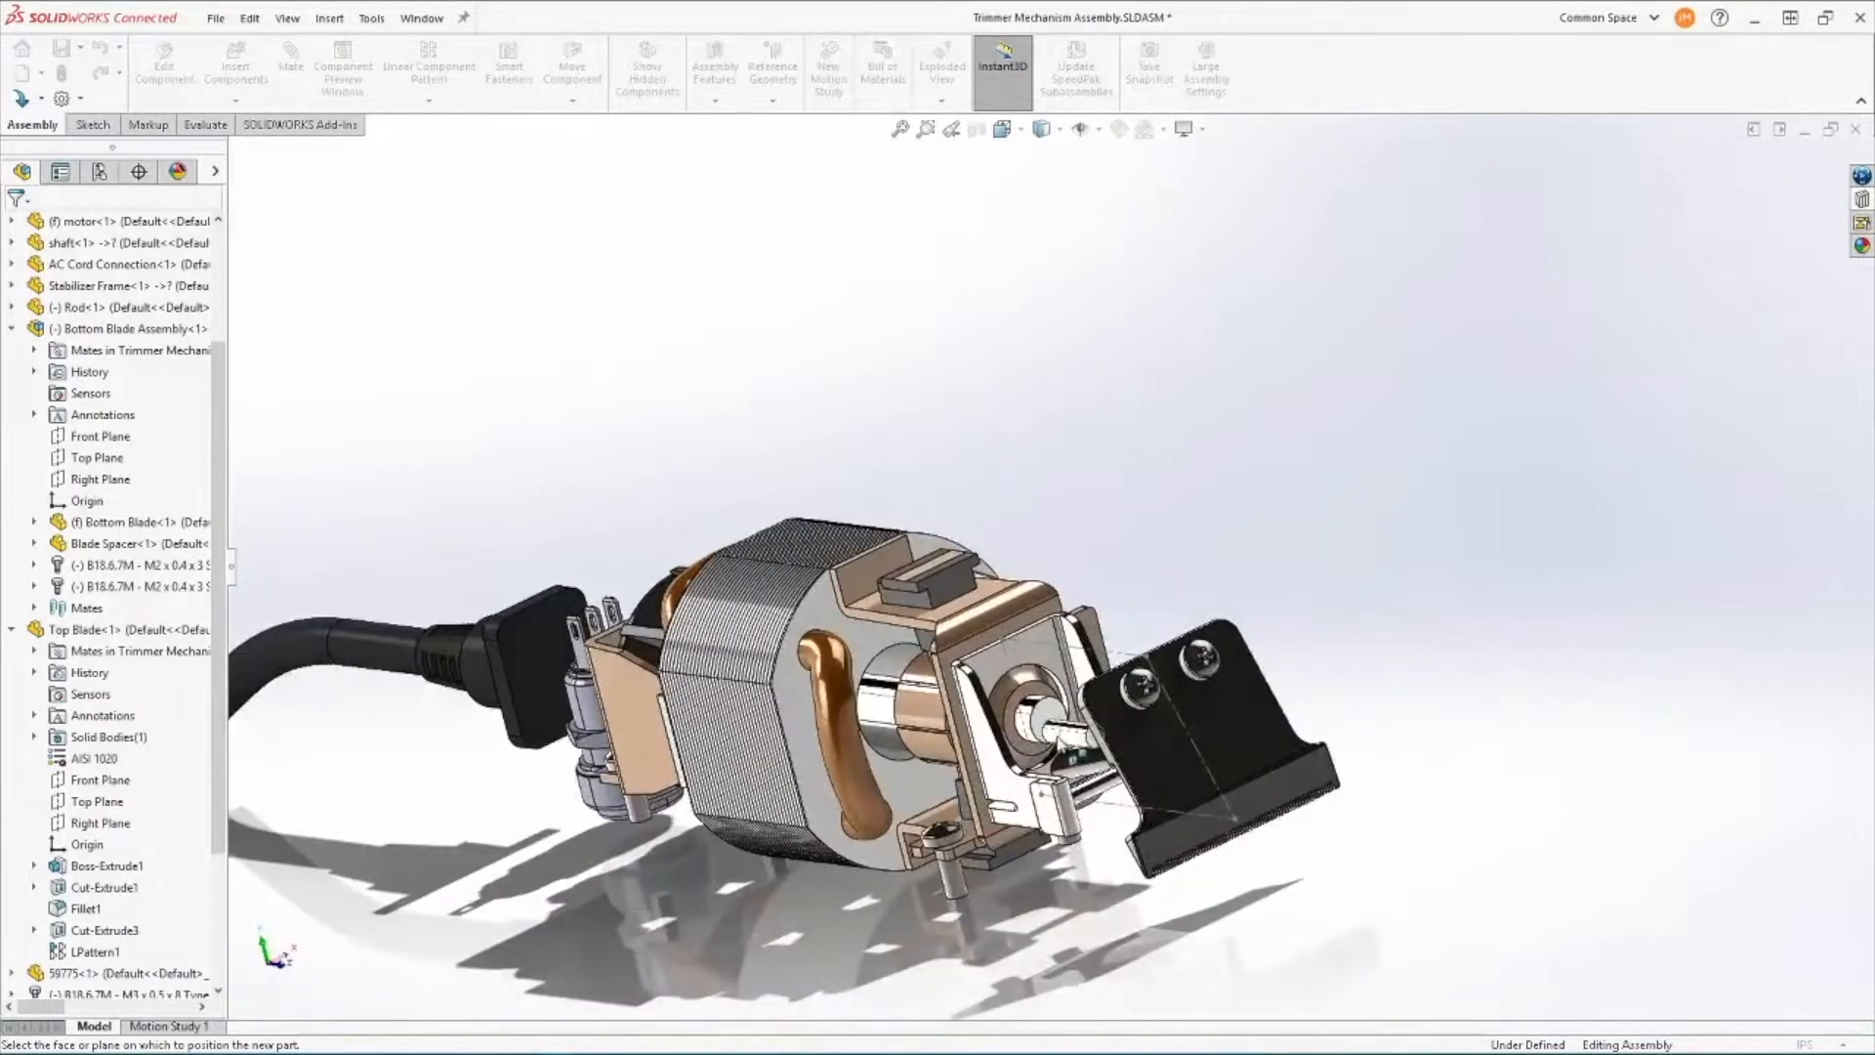
scroll(1066, 744, "down", 3)
left_click(1043, 684)
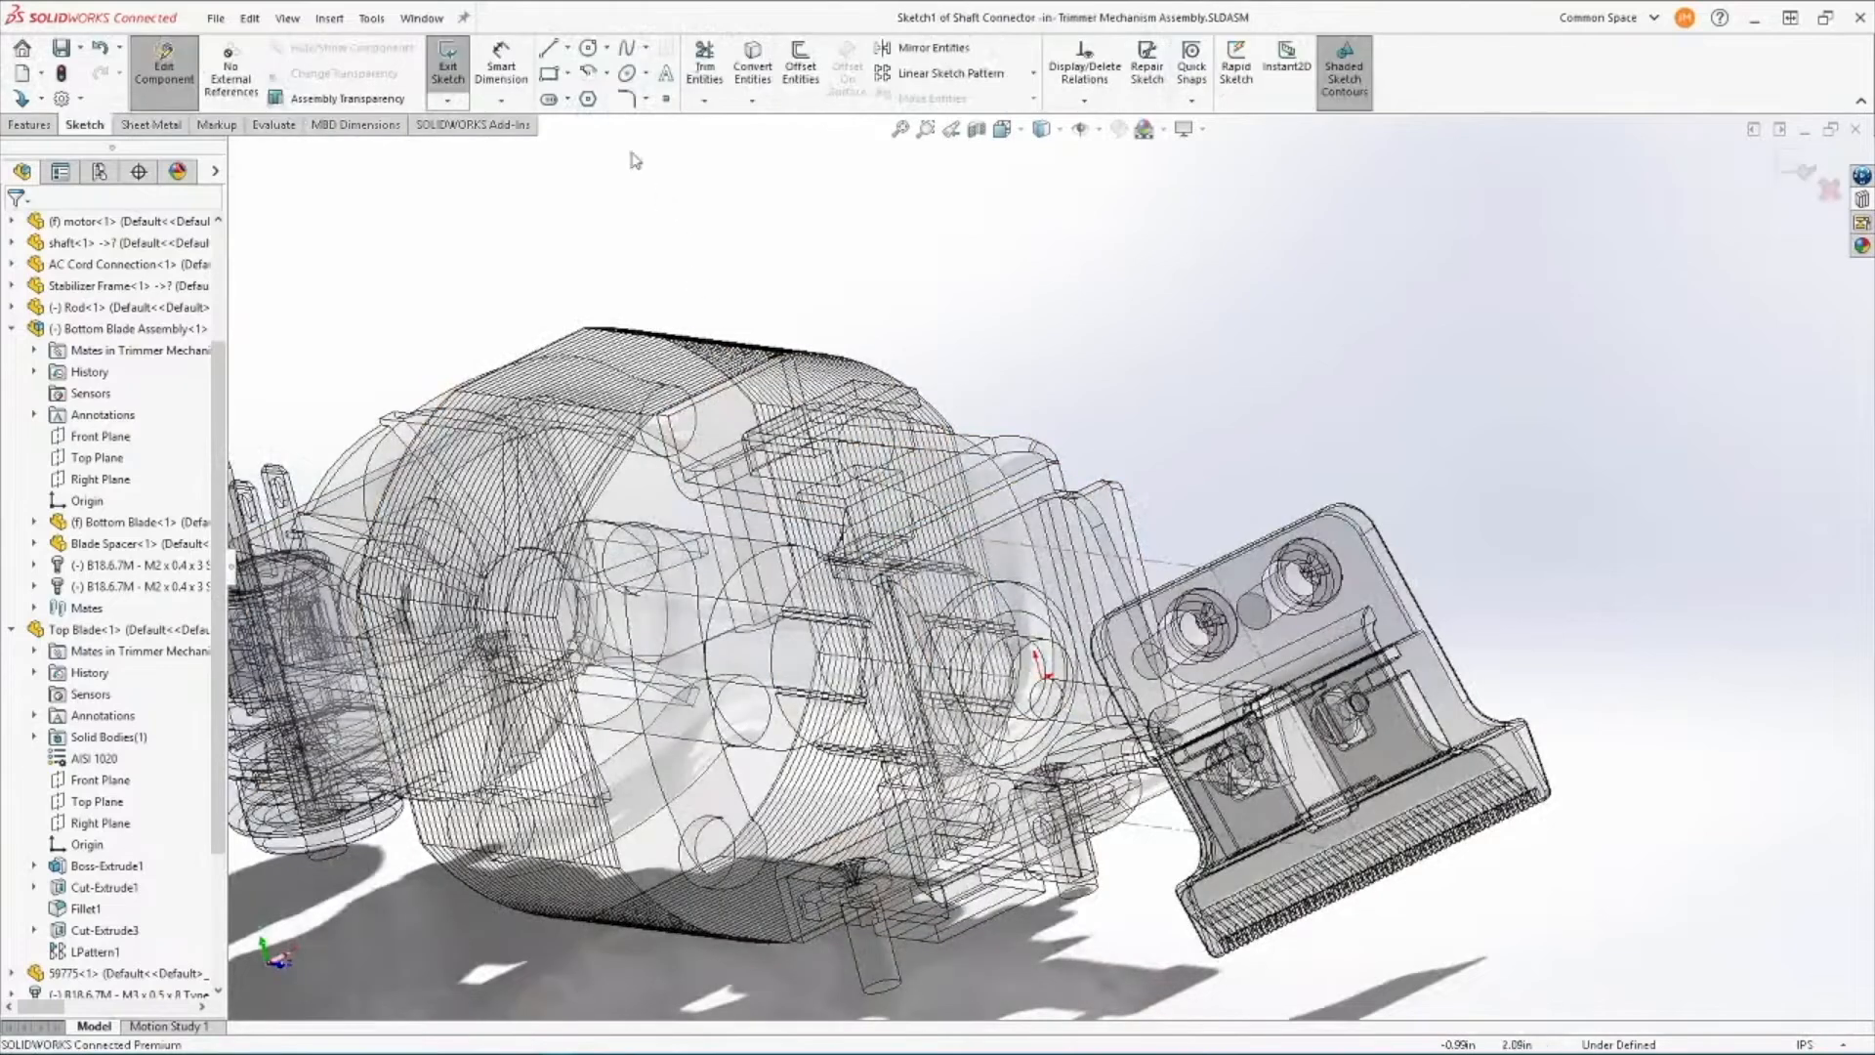
Sketch a centerpoint straight slot on the shaft end, about 0.13 in wide with centers about 0.10 in apart, and begin dimensioning it.
left_click(568, 100)
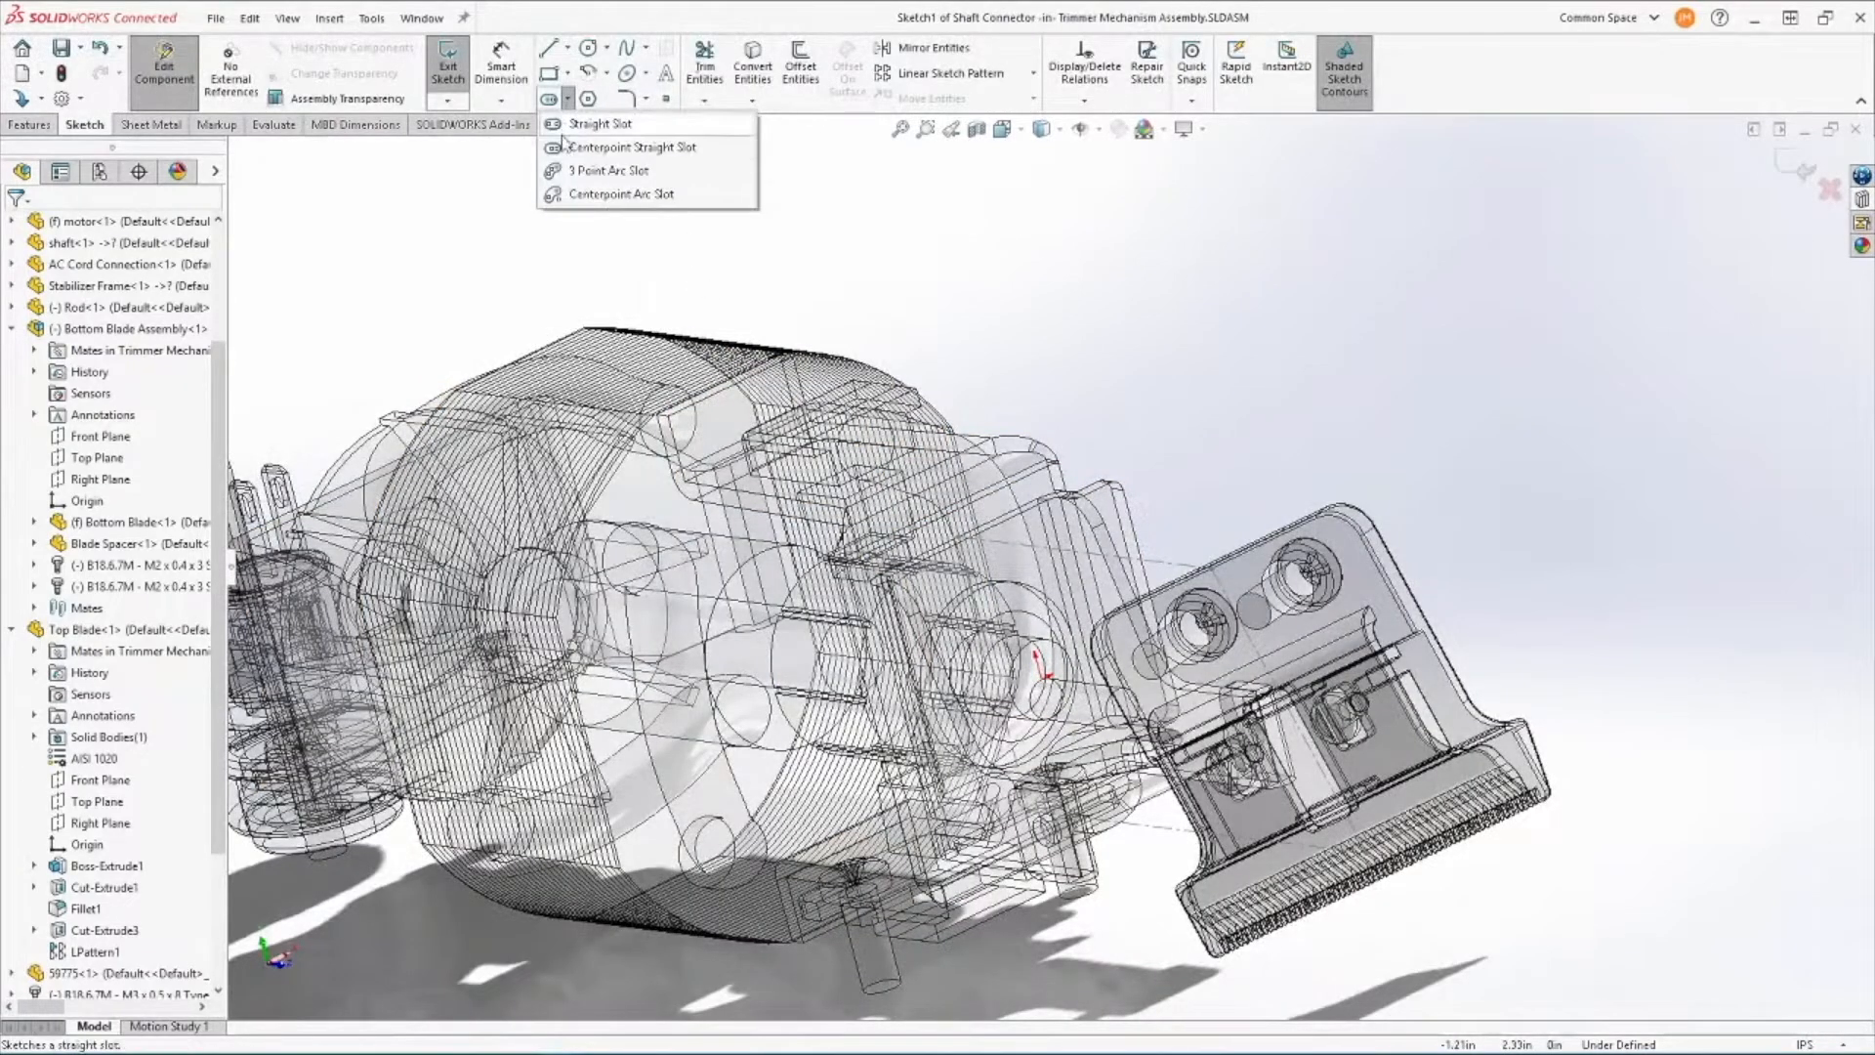
left_click(632, 146)
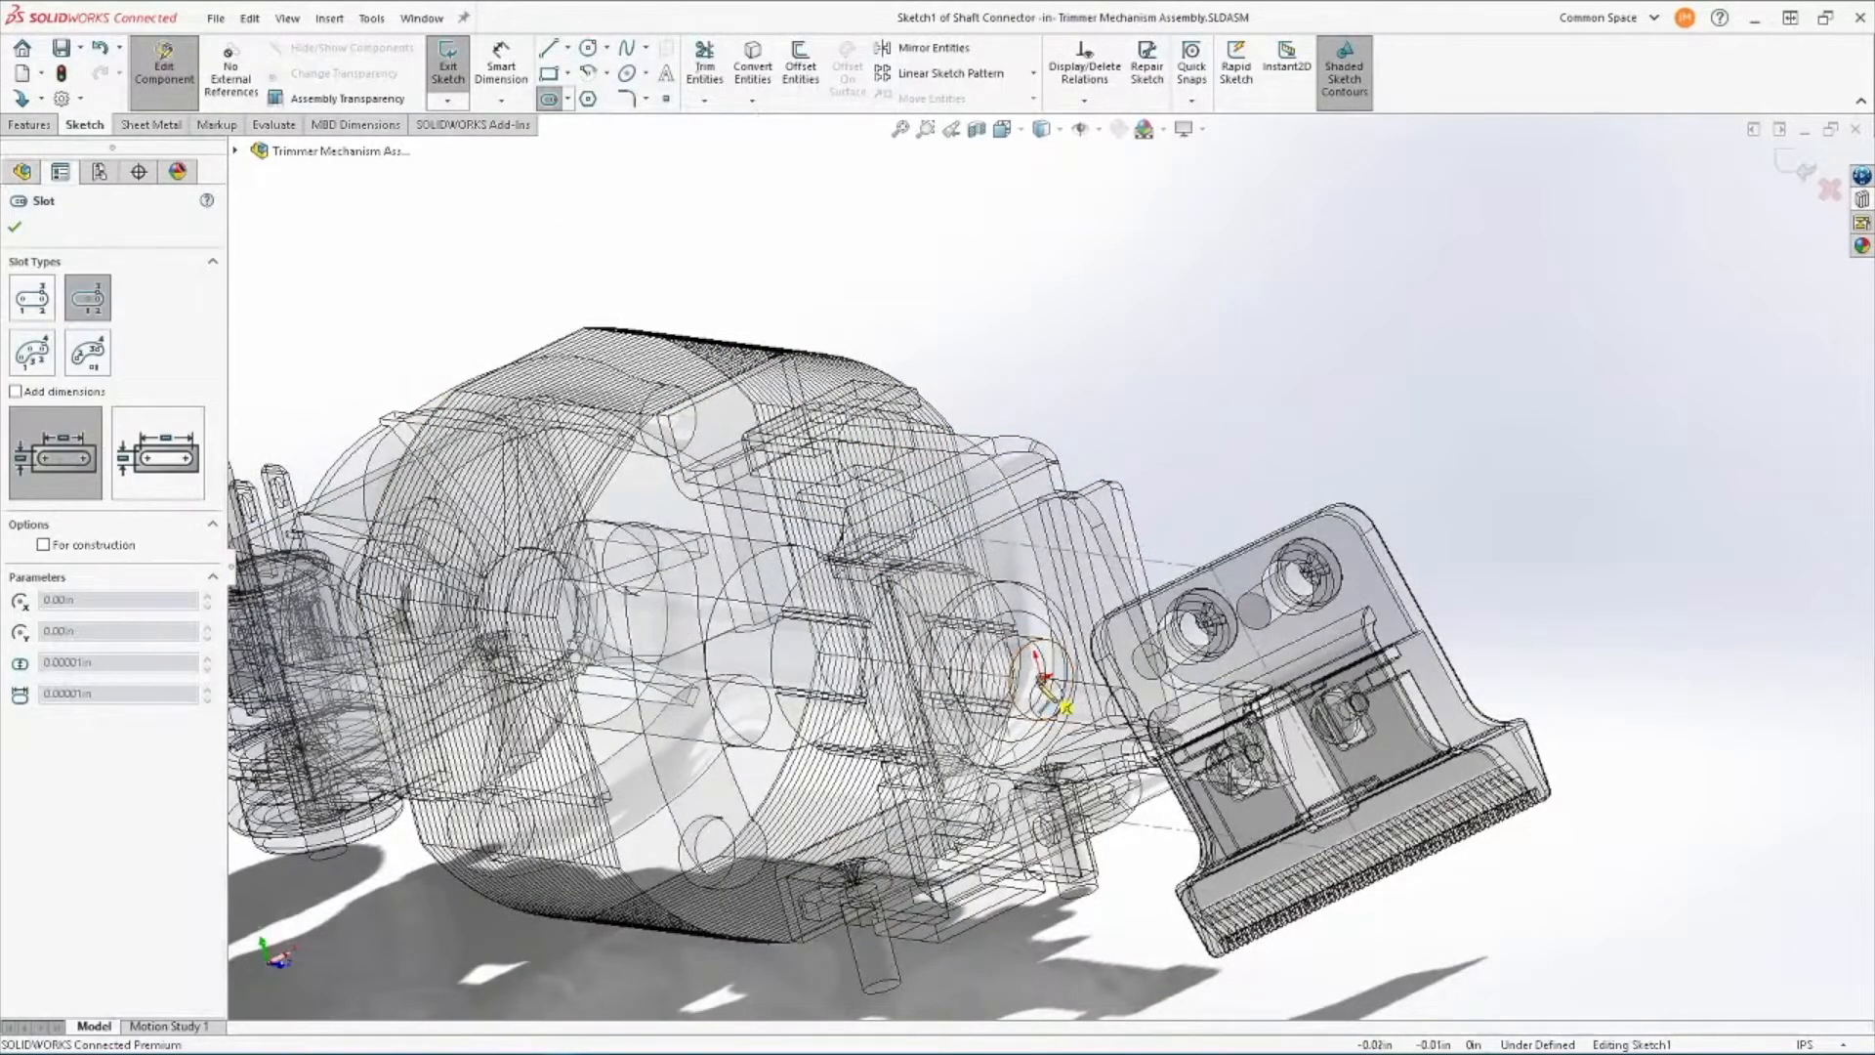
scroll(1043, 678, "down", 4)
left_click(1037, 598)
left_click(1008, 564)
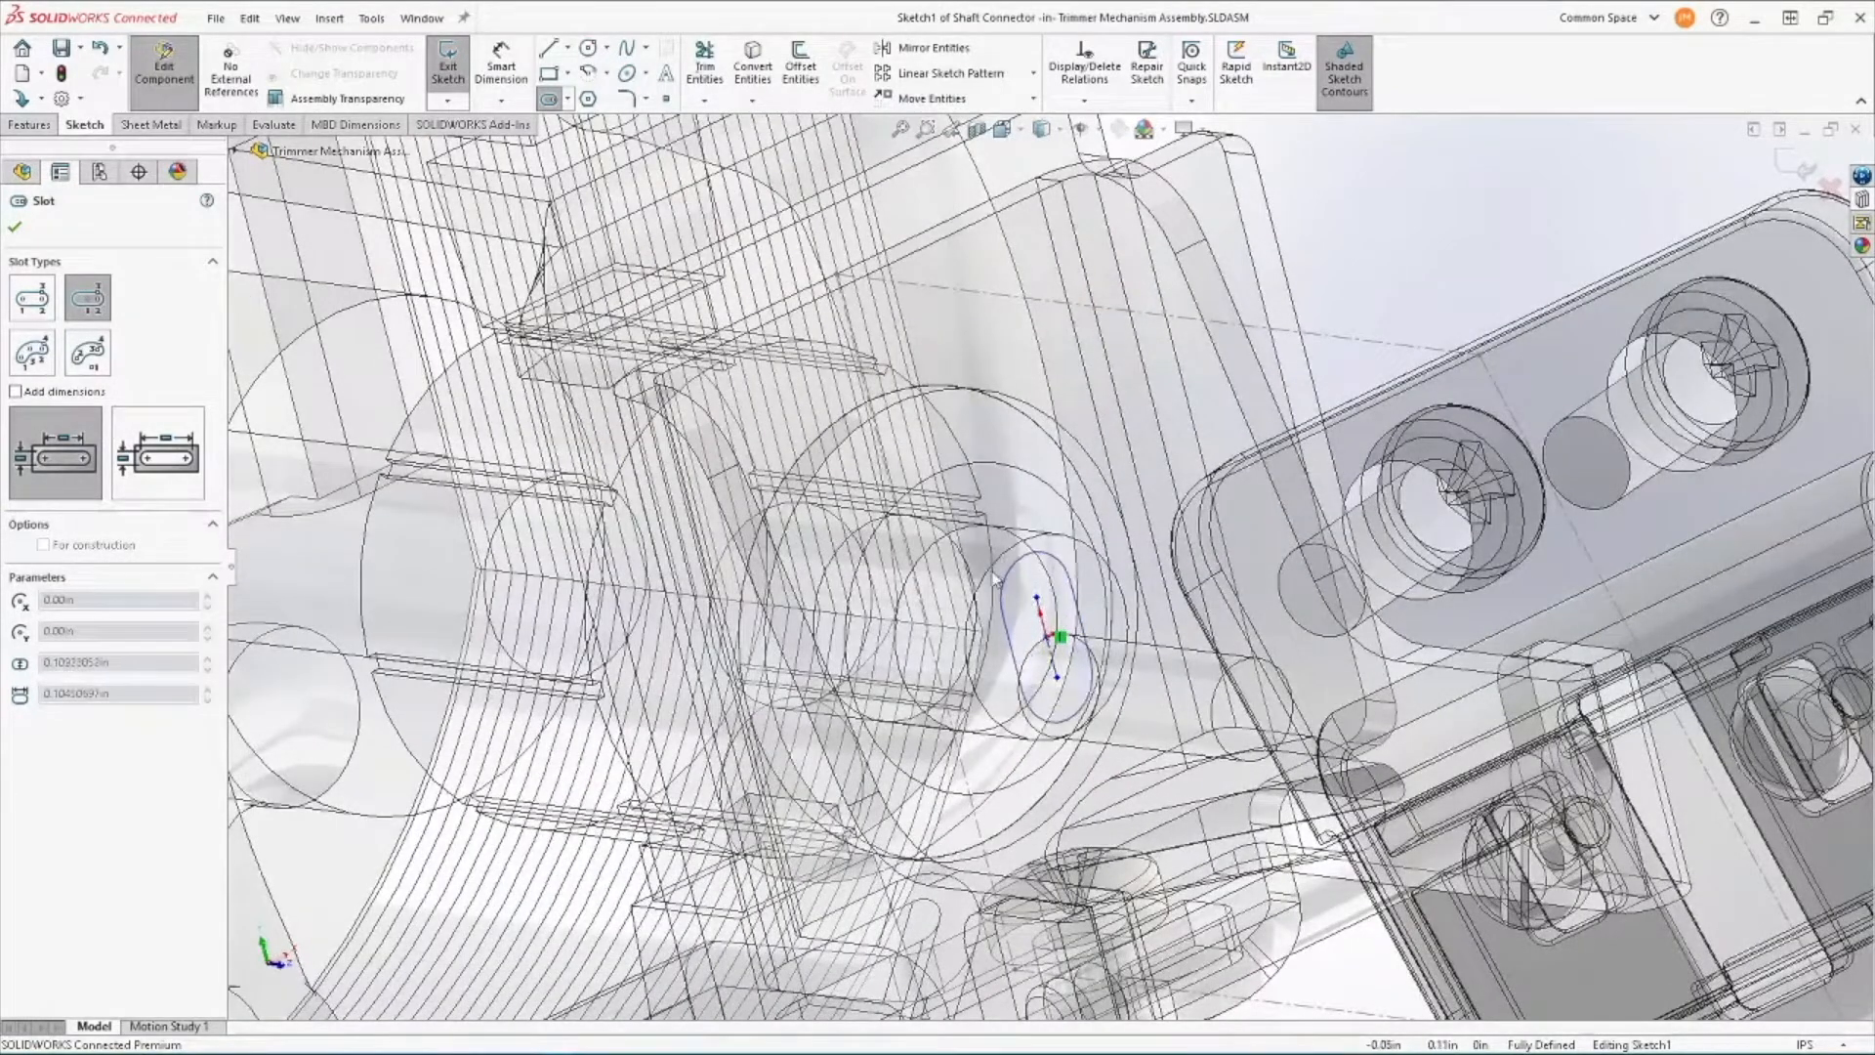
left_click(995, 589)
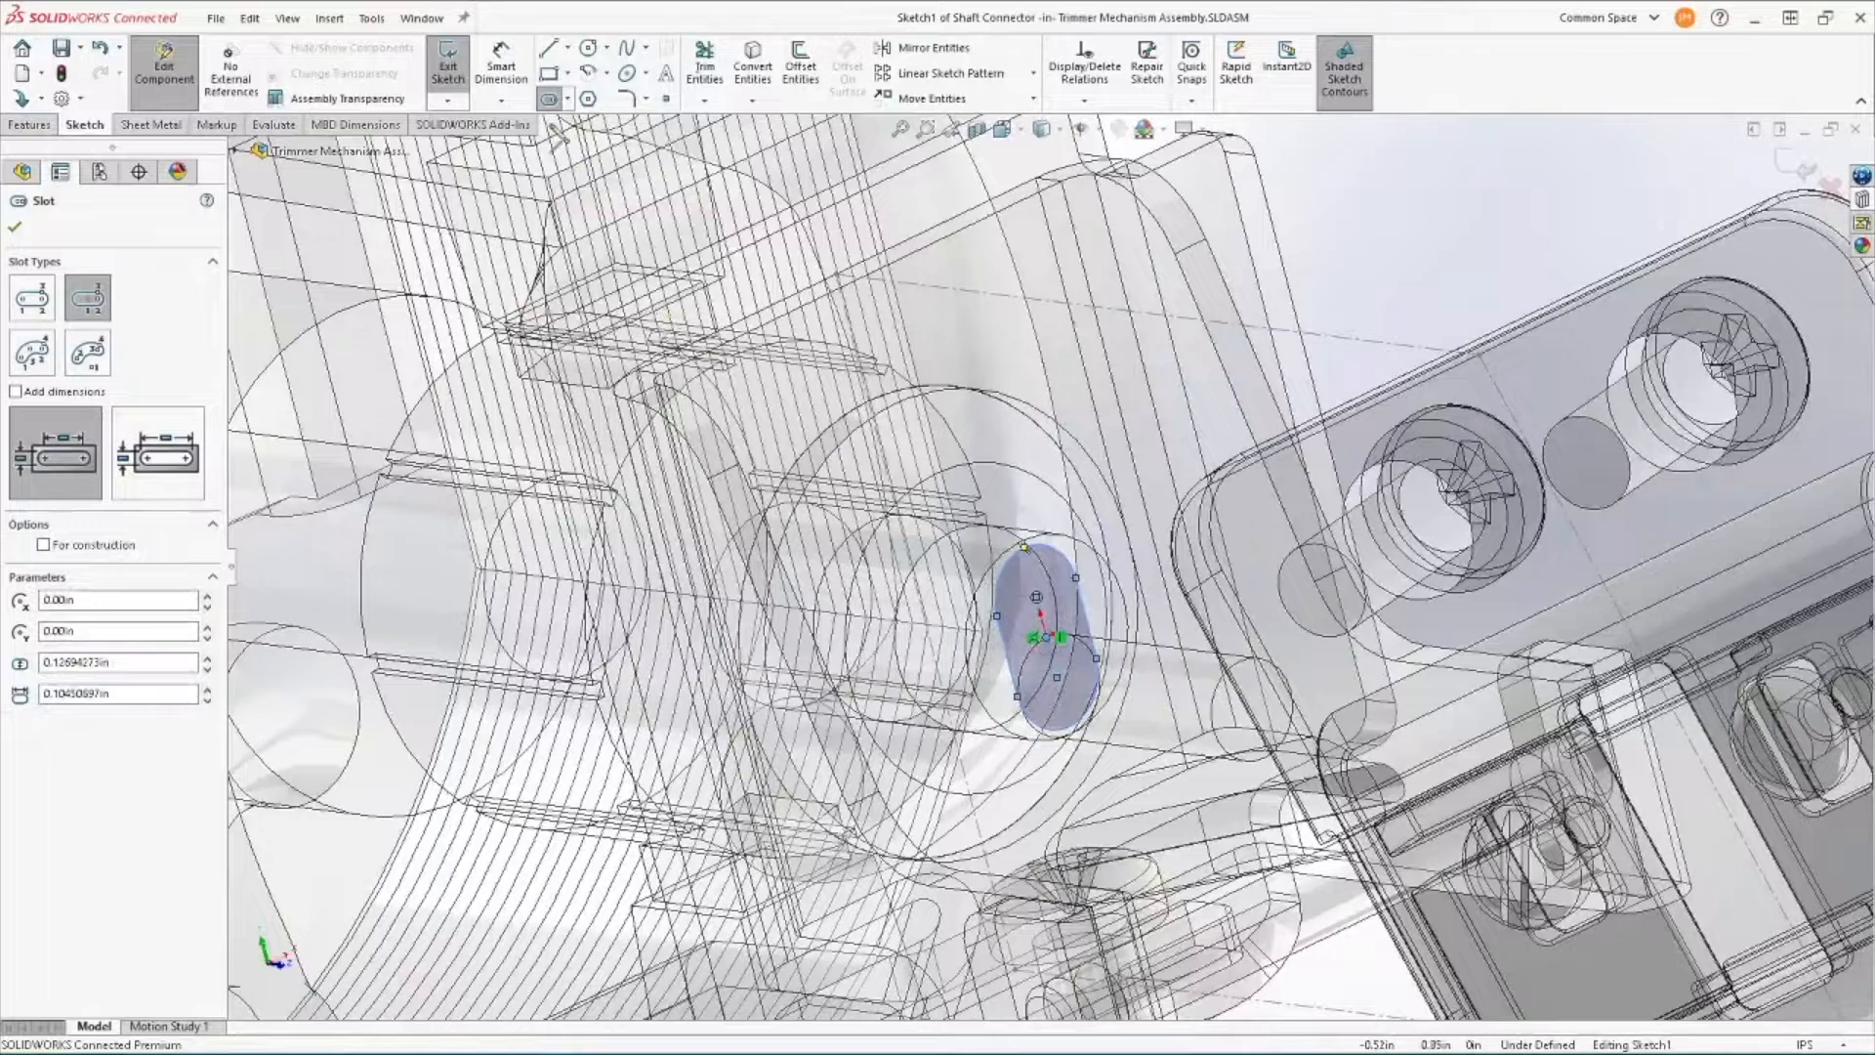
left_click(501, 66)
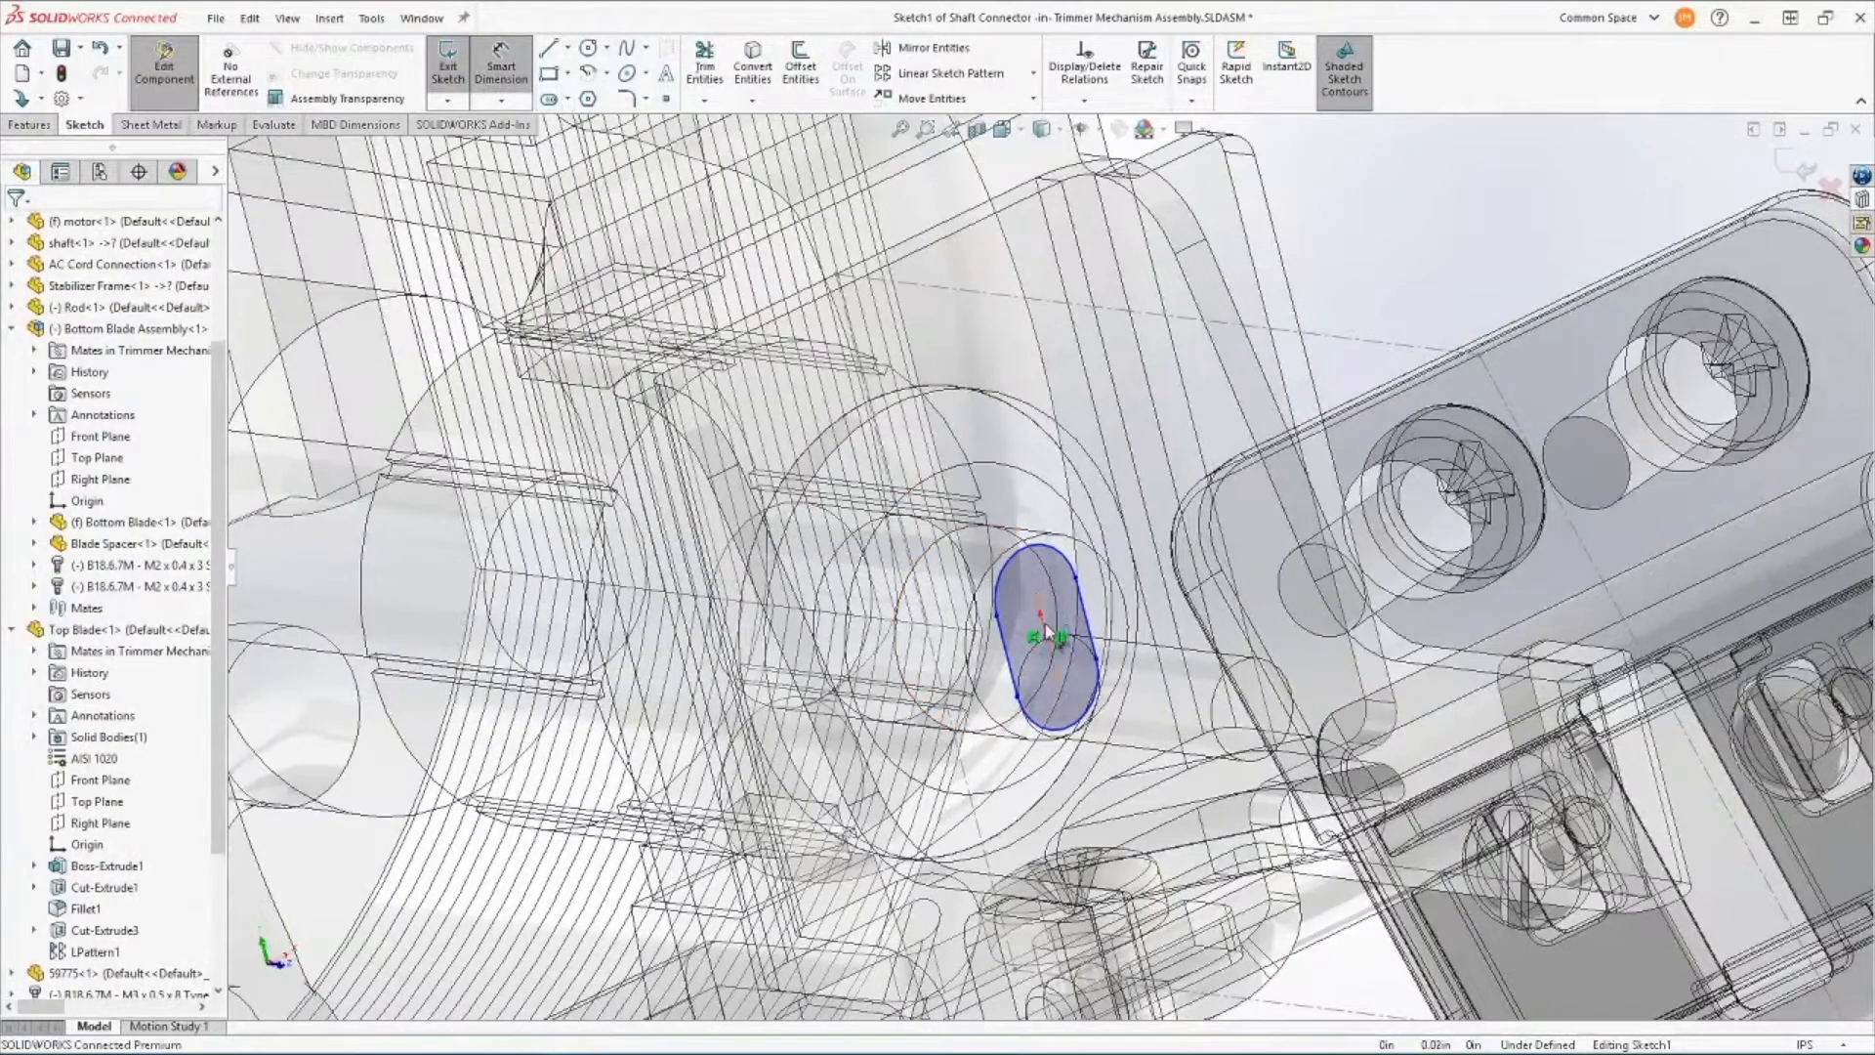
left_click(1090, 617)
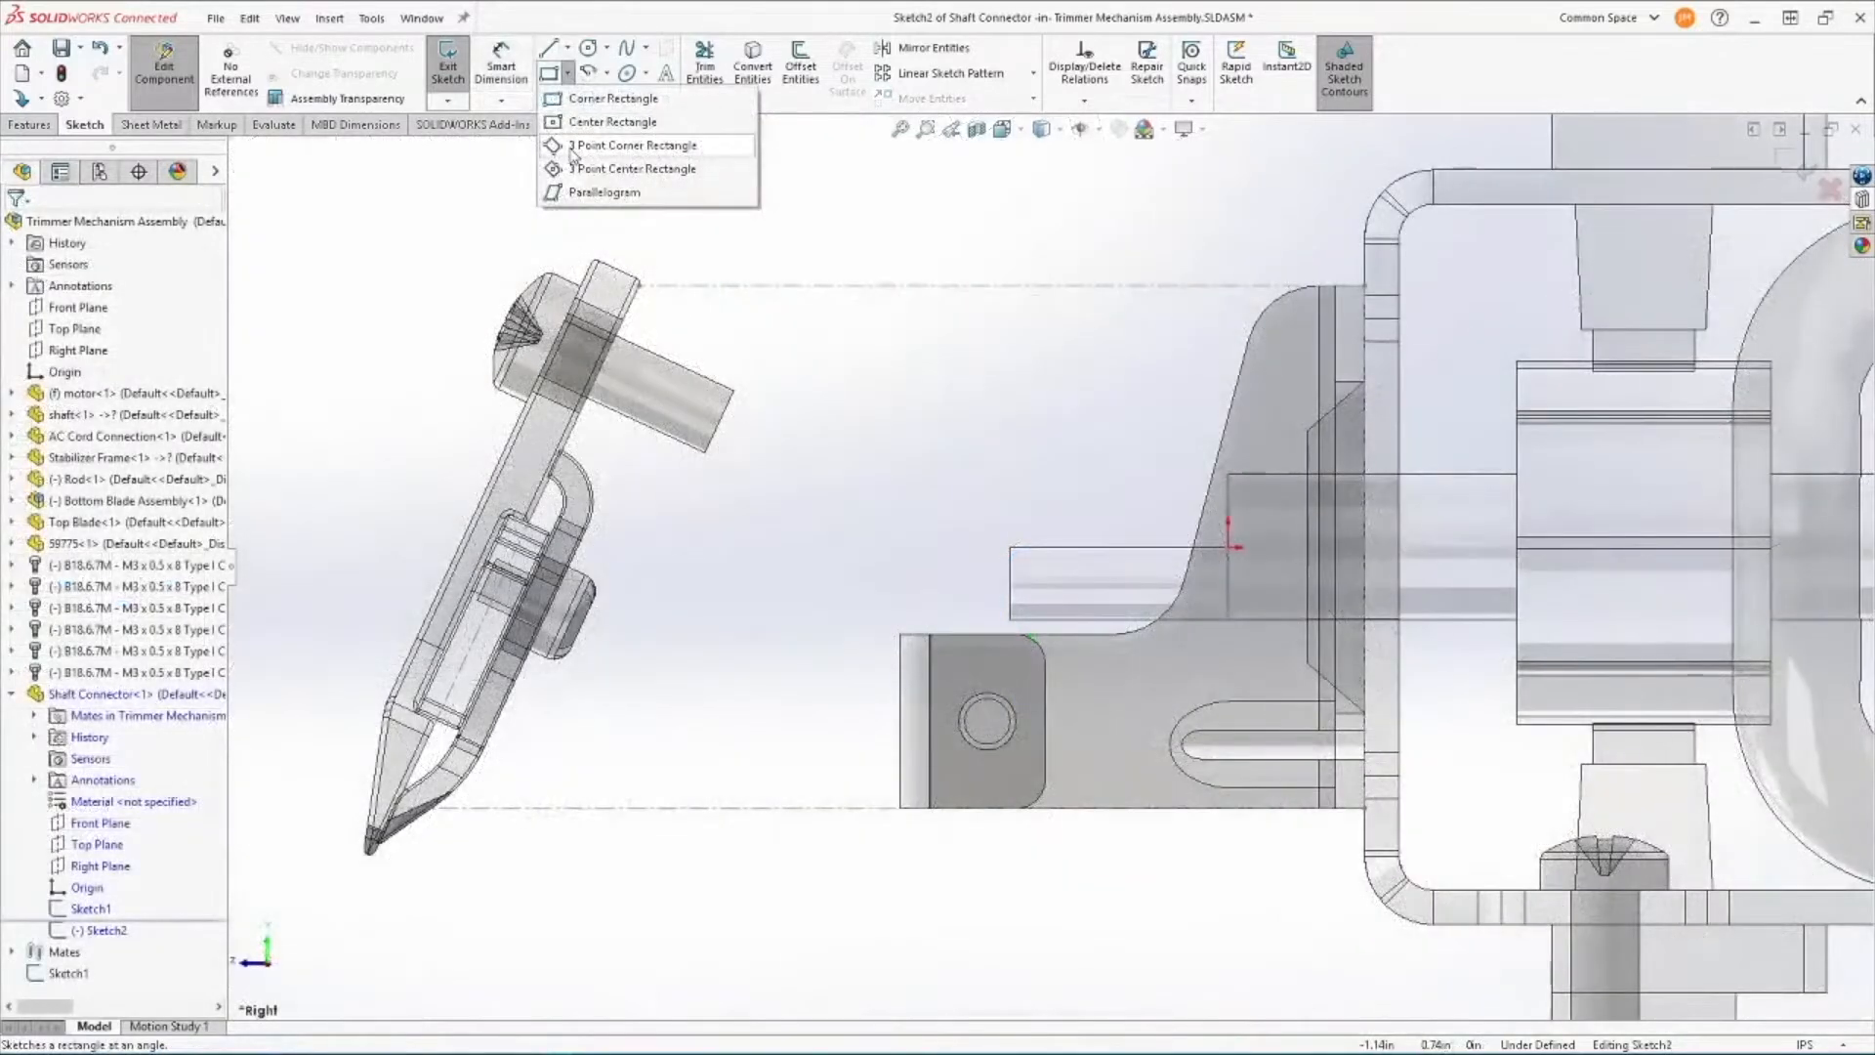
Sketch a 3 point corner rectangle against the slanted rear face of the Bottom Blade Assembly, extending about 0.11 in at 25 degrees.
left_click(573, 147)
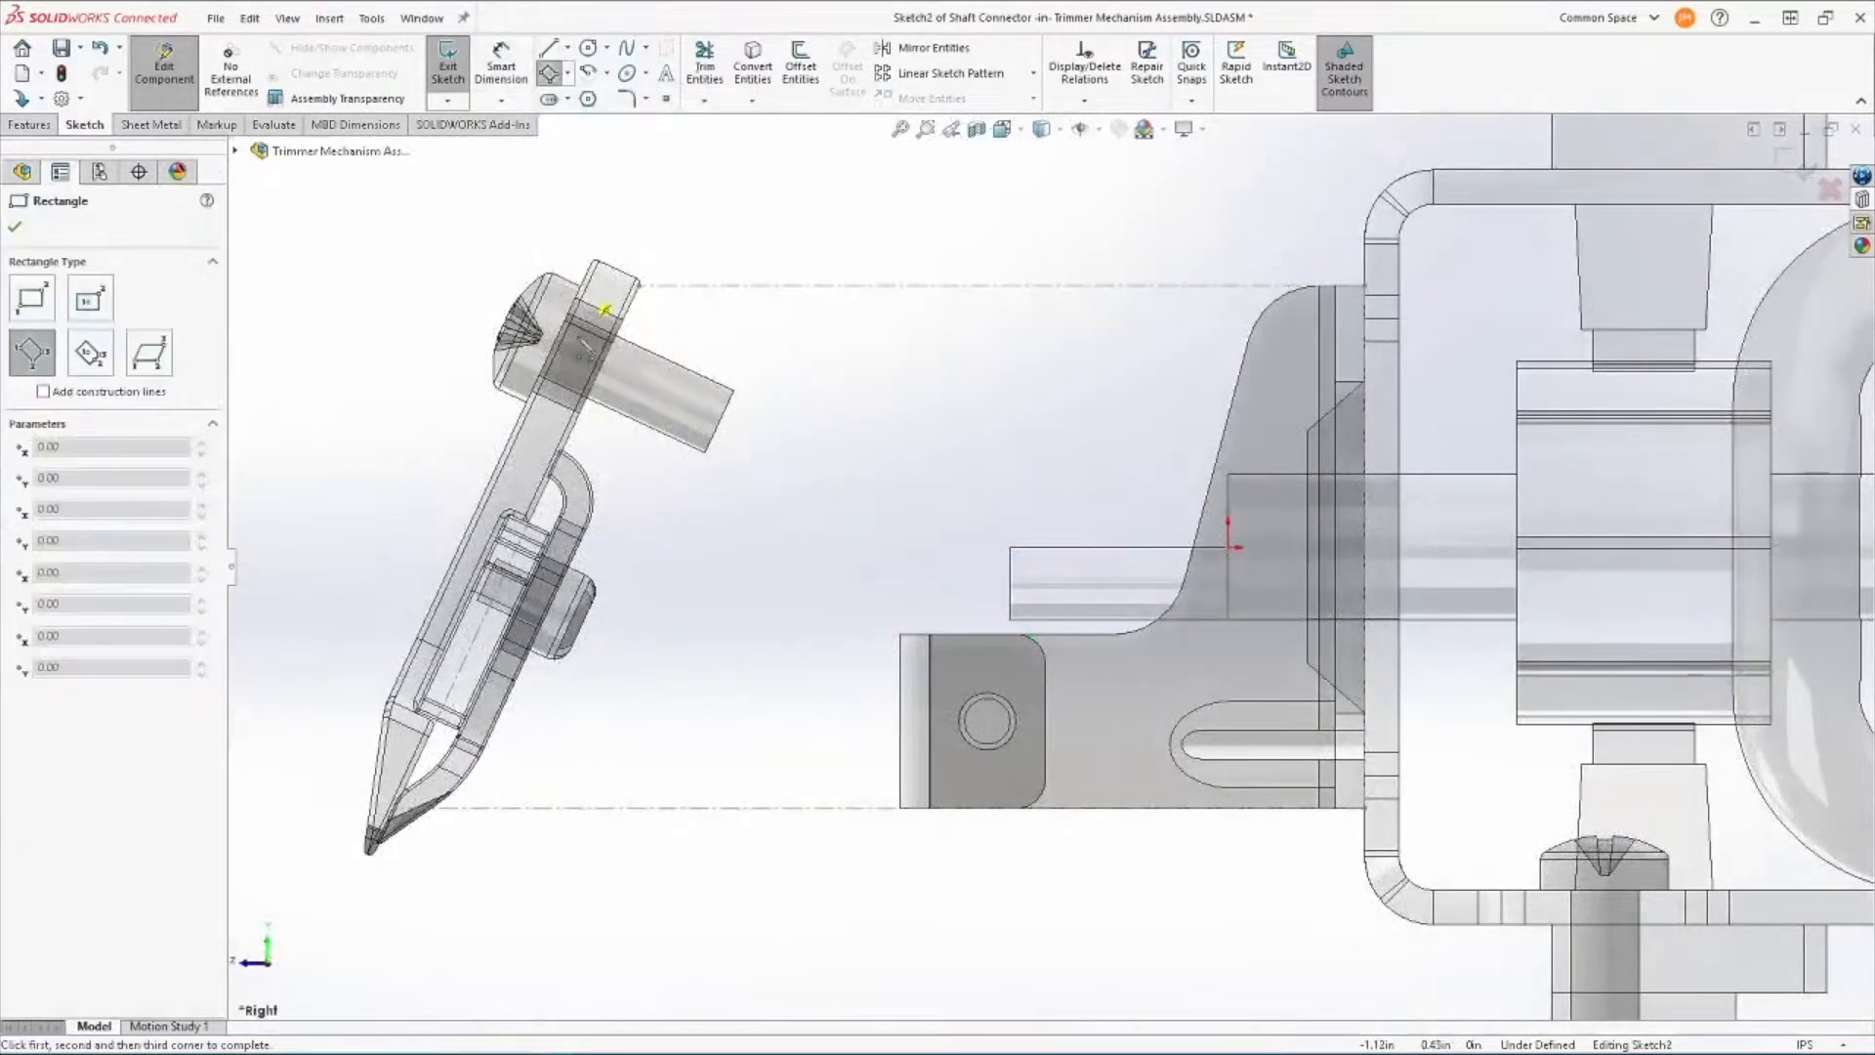
left_click(581, 574)
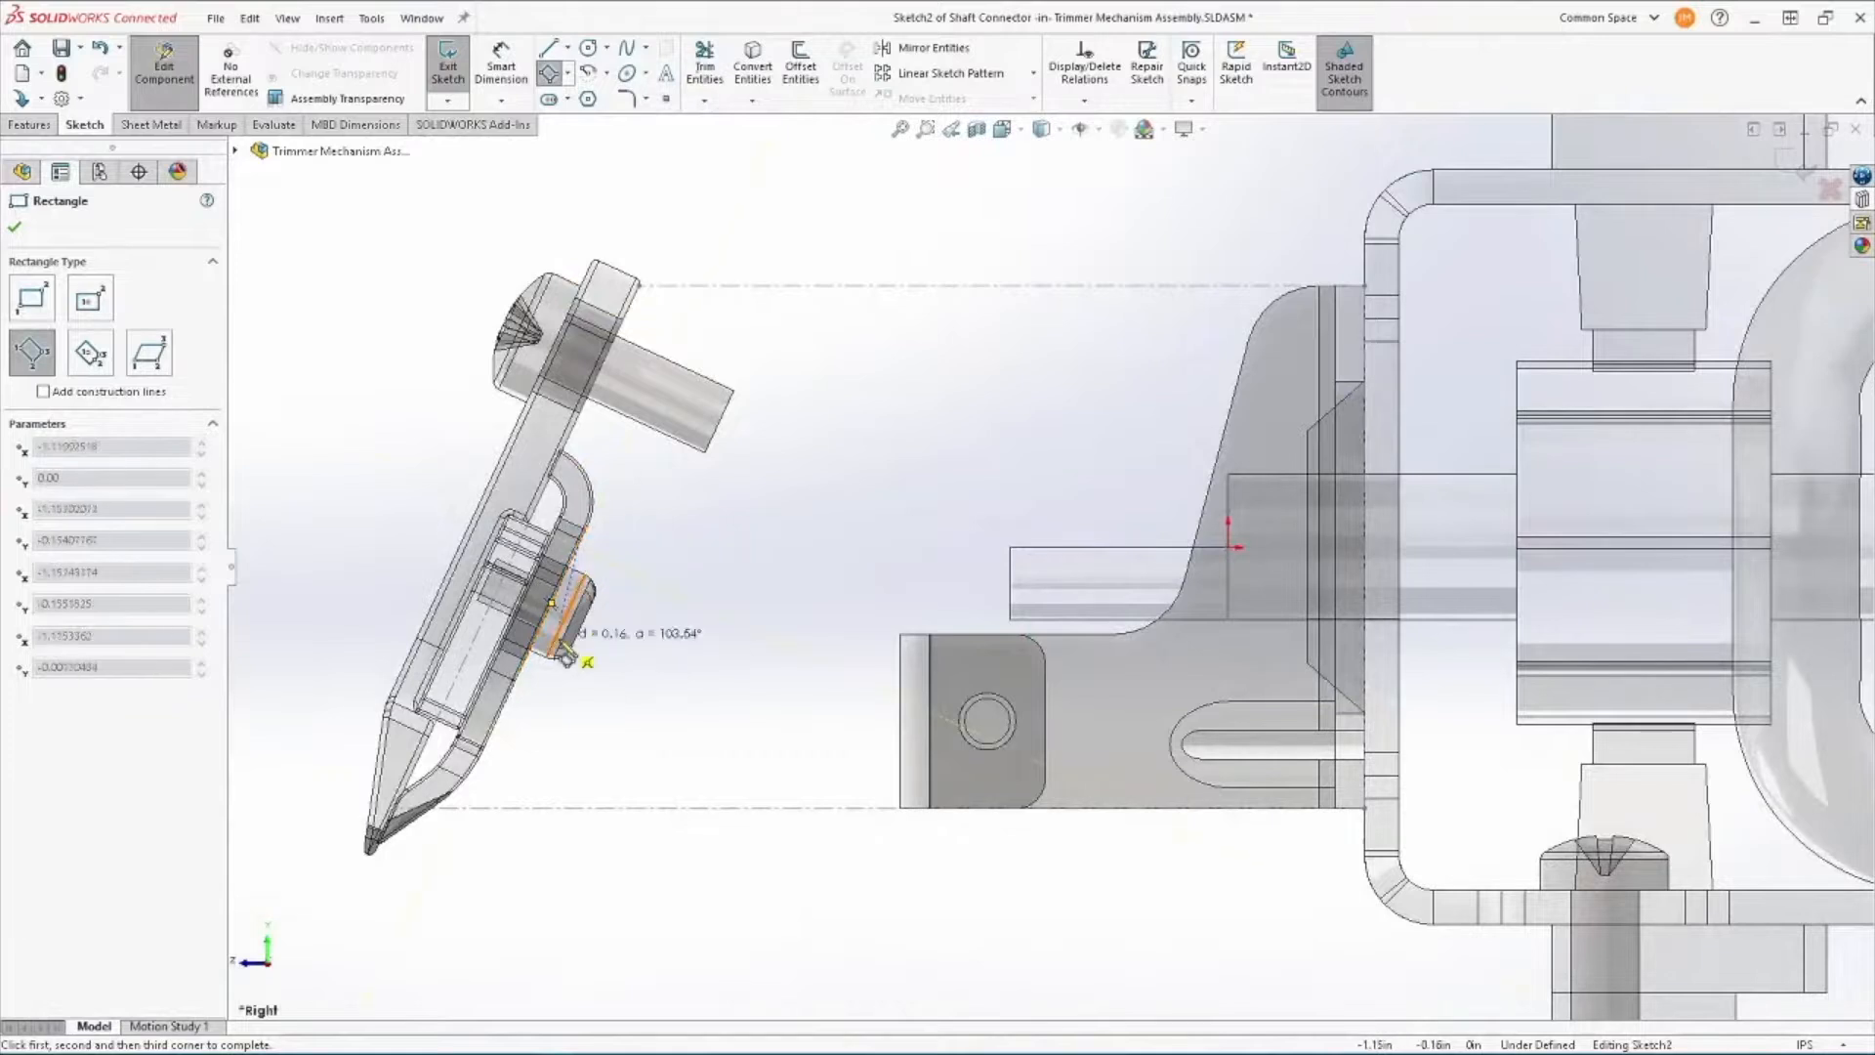
left_click(521, 681)
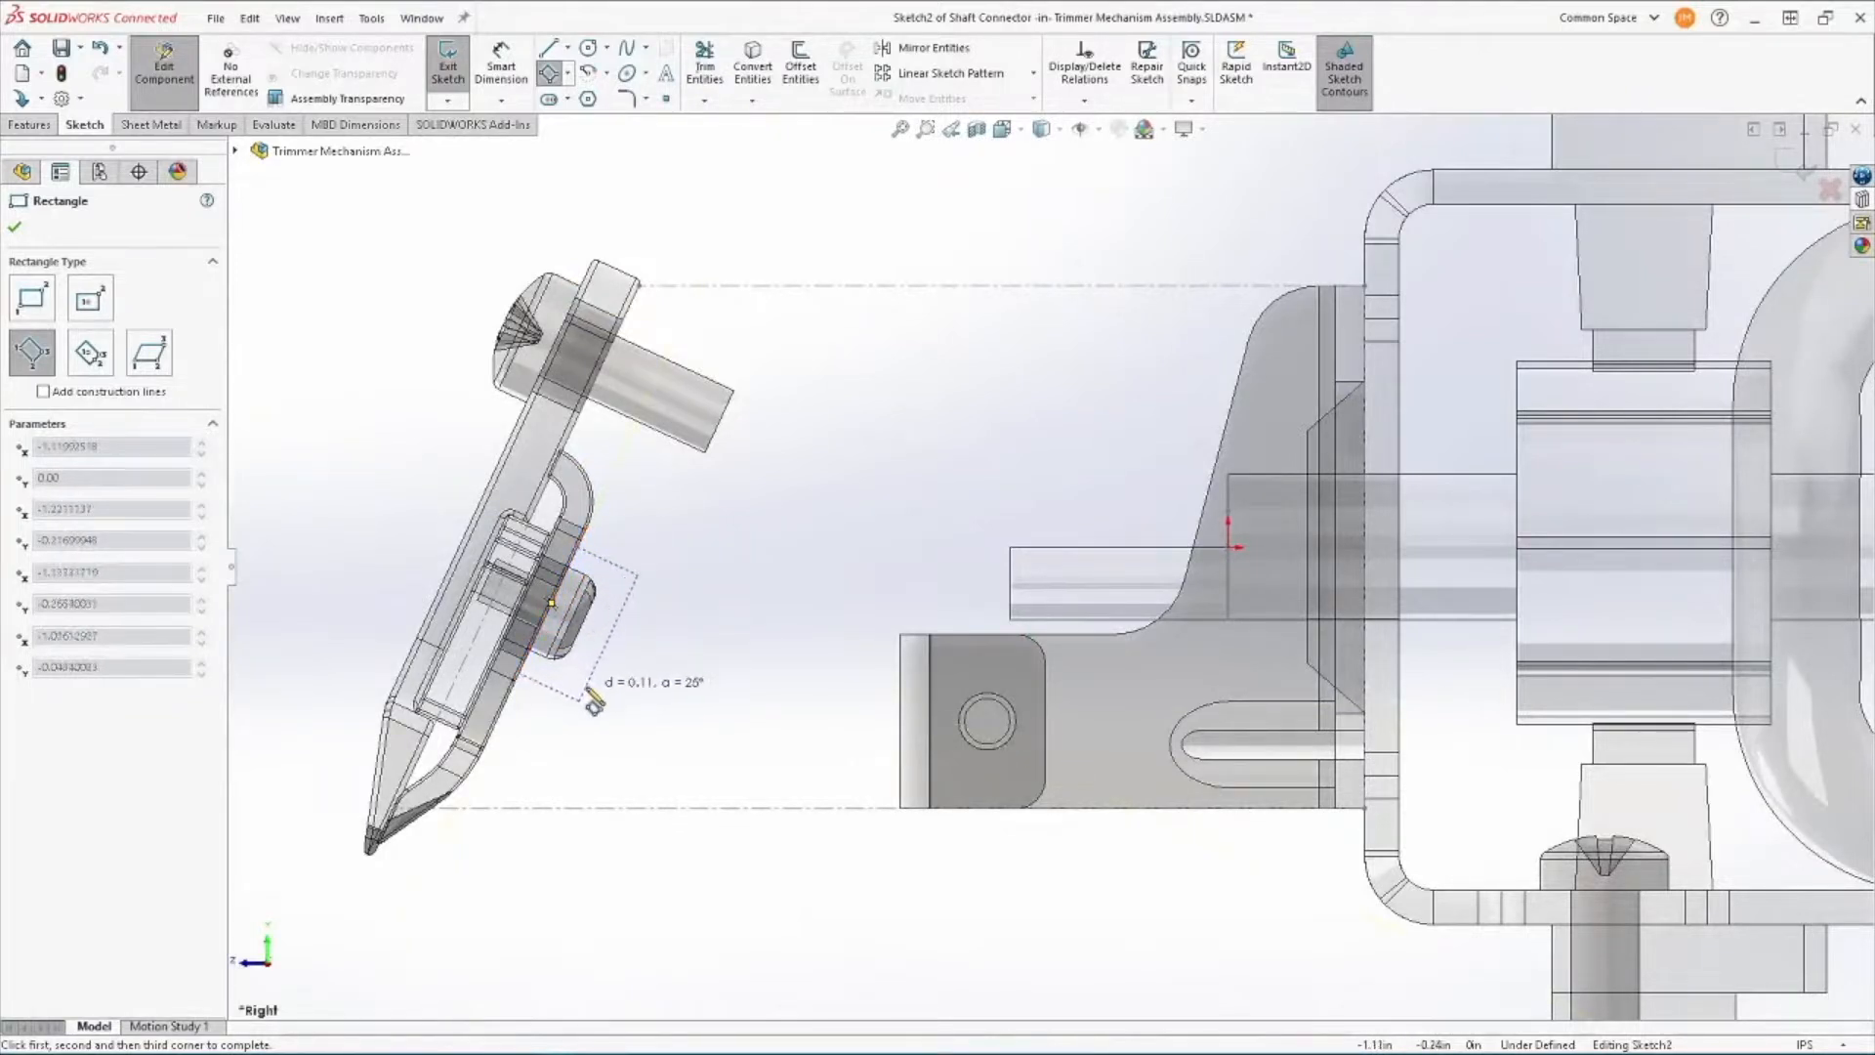
left_click(593, 701)
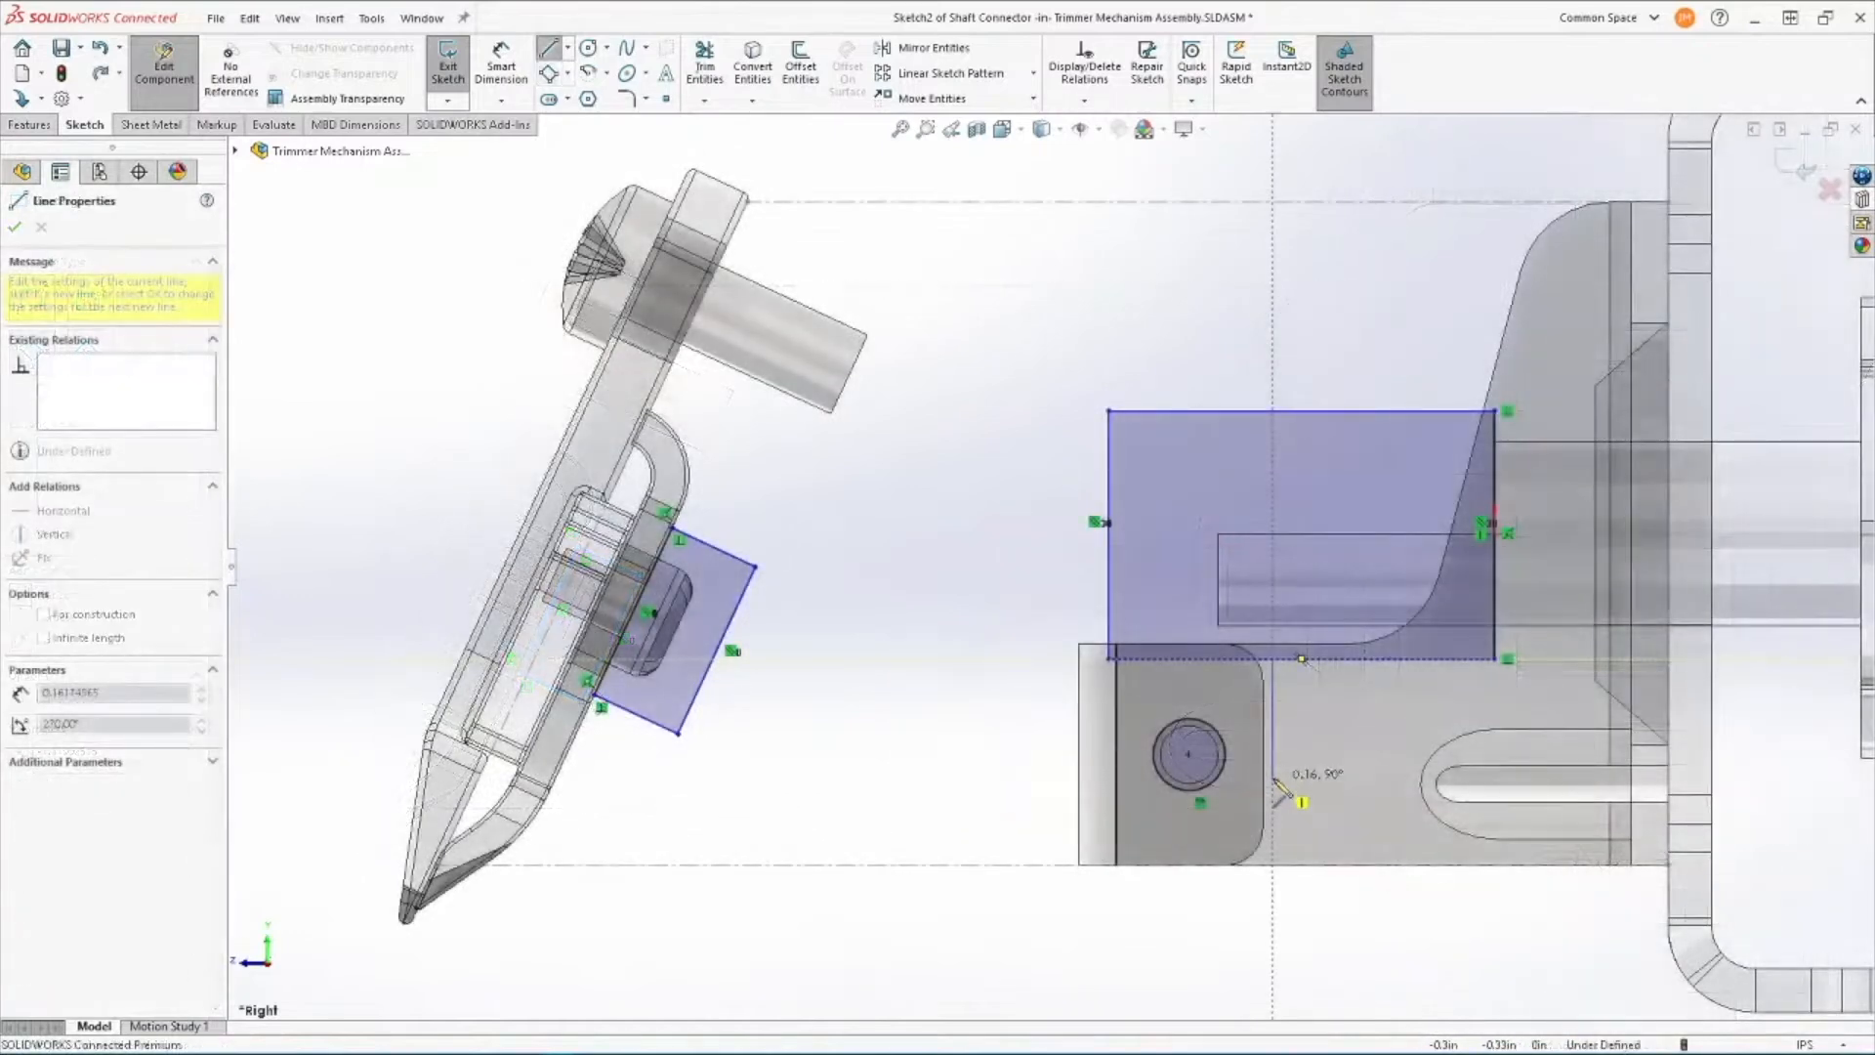
Sketch the lower outline between the rectangles: a vertical line, a tangent arc of about 0.11 in radius, a horizontal line about 0.46 in long and a slanted closing line.
left_click(1272, 753)
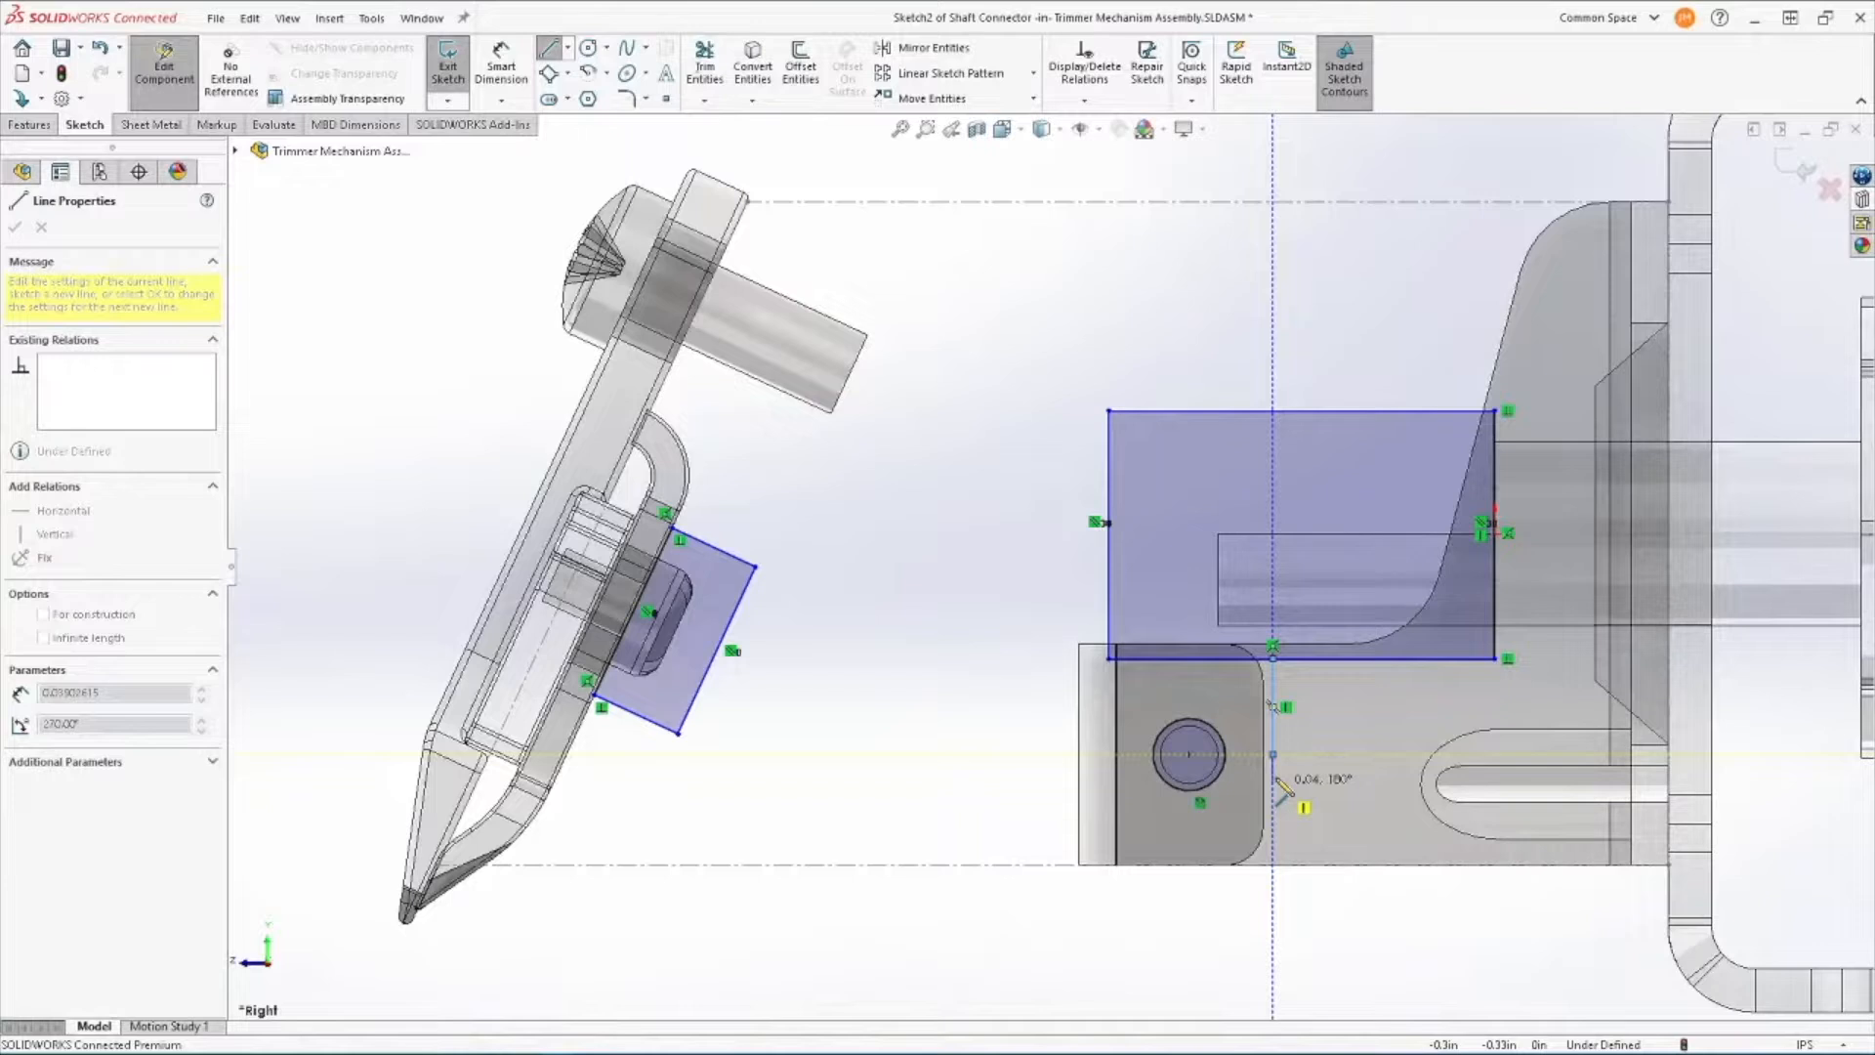
left_click(1274, 758)
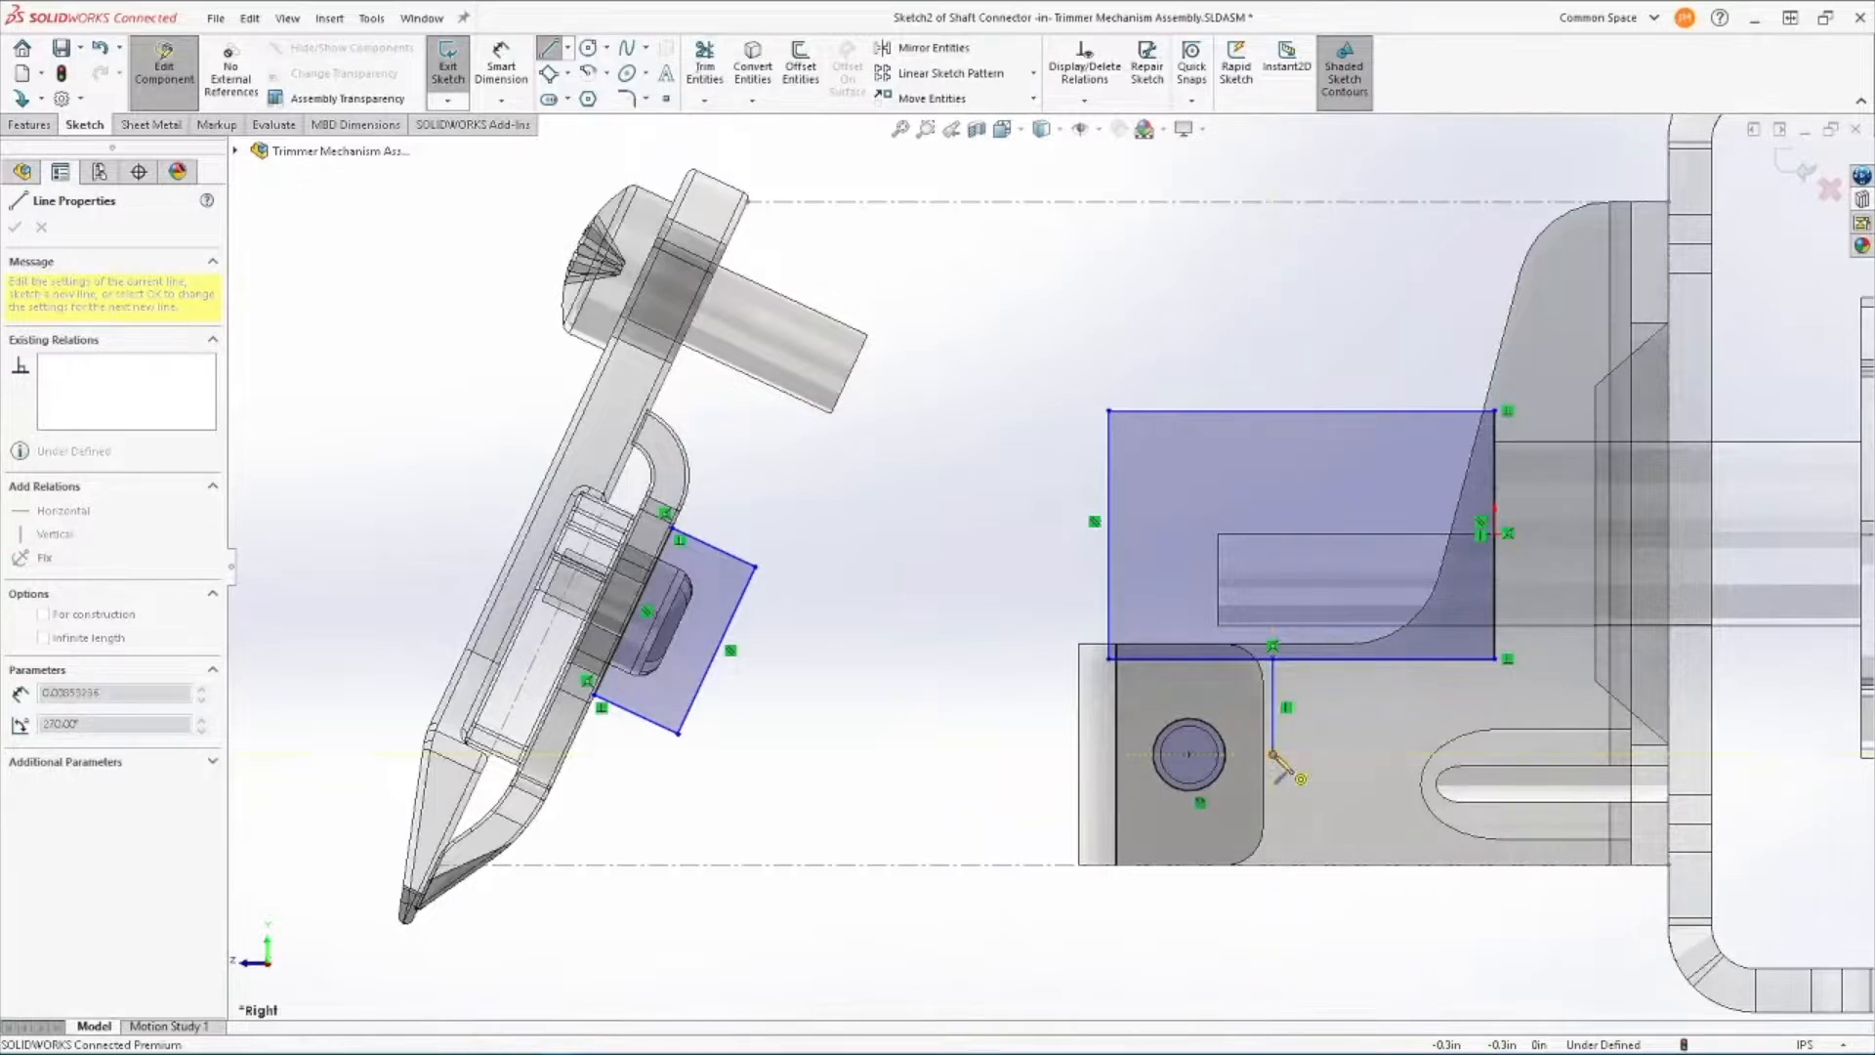
left_click(1188, 837)
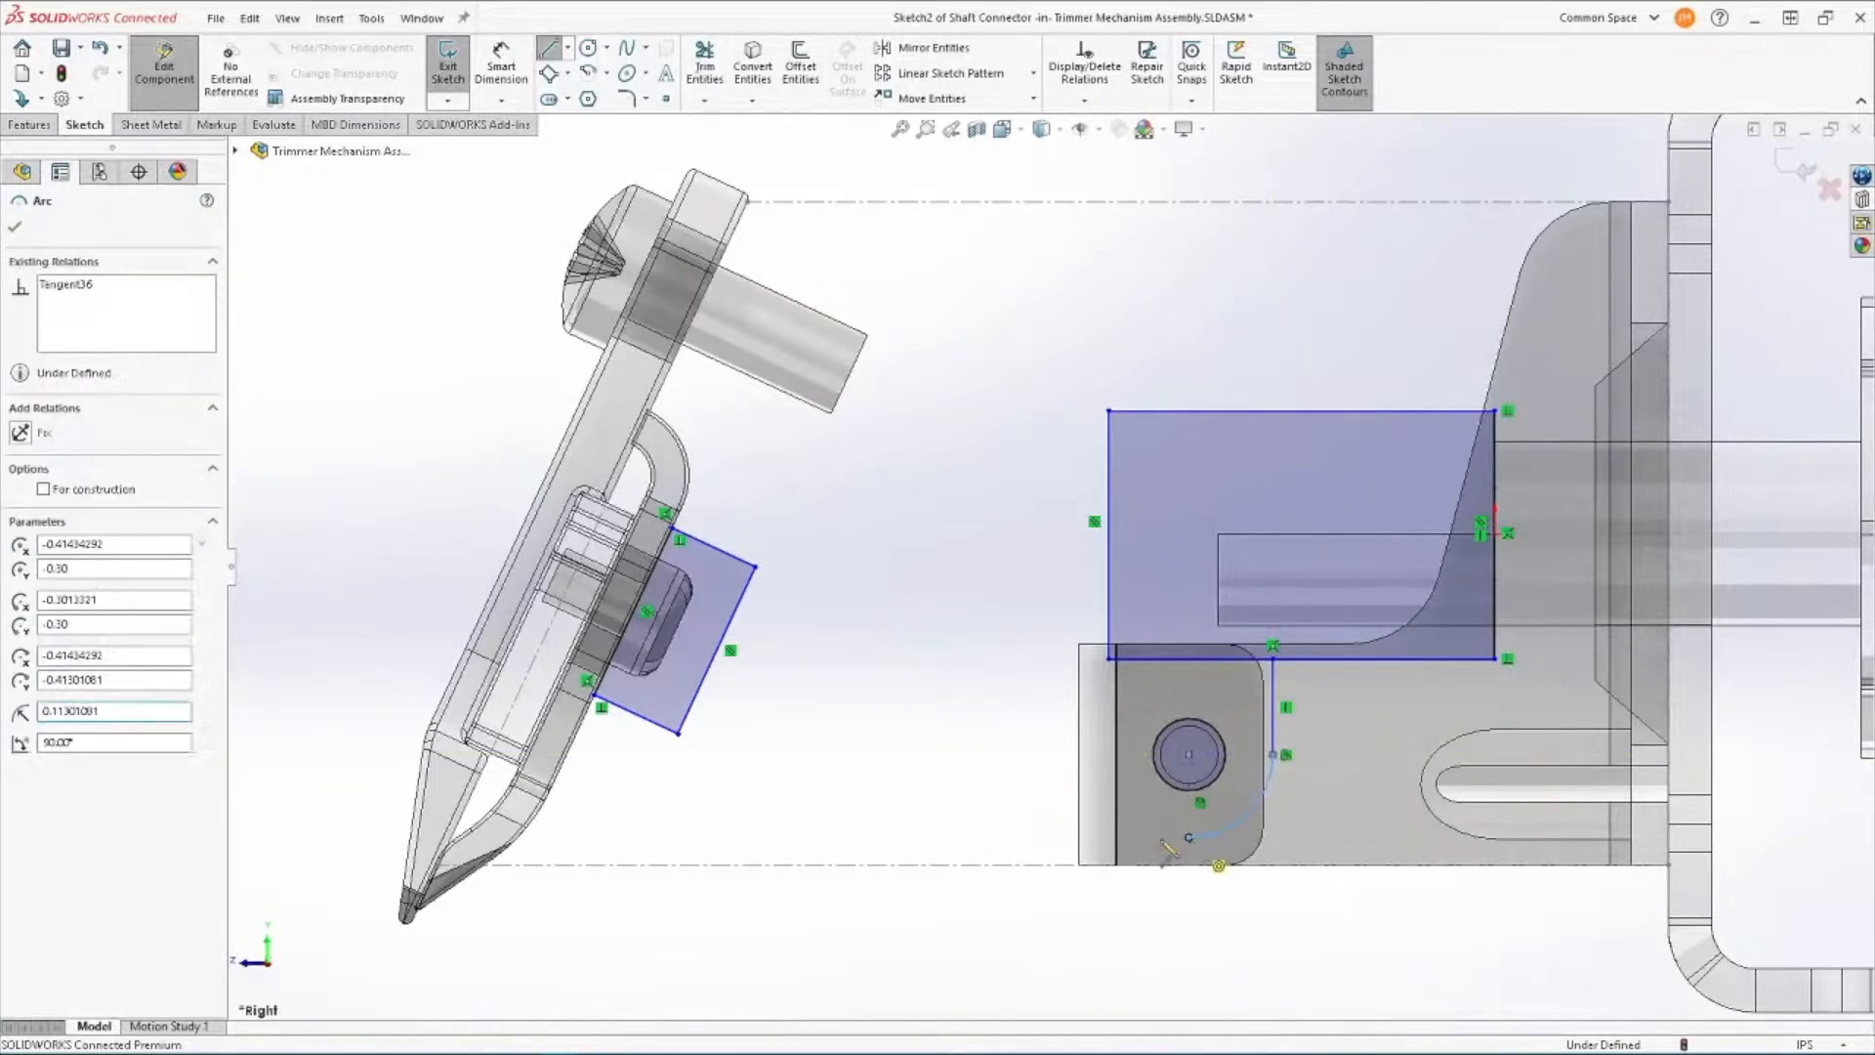
left_click(848, 837)
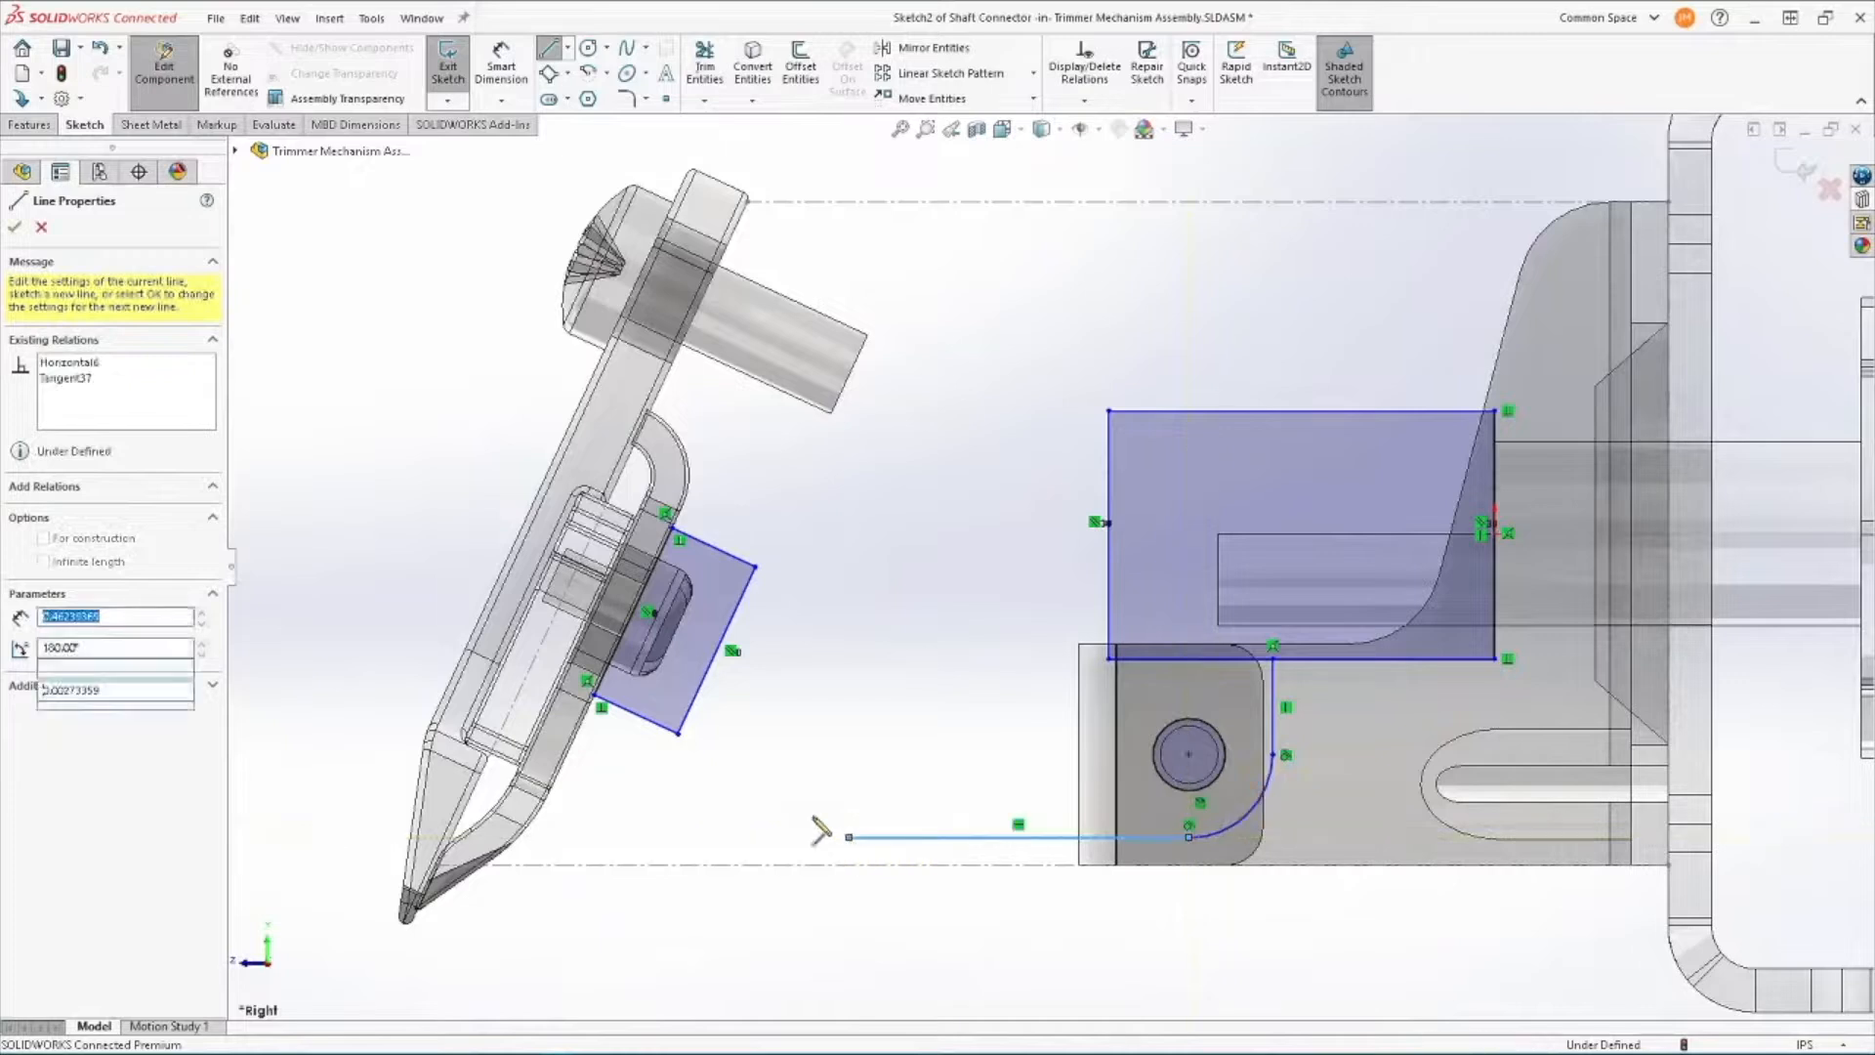
left_click(677, 733)
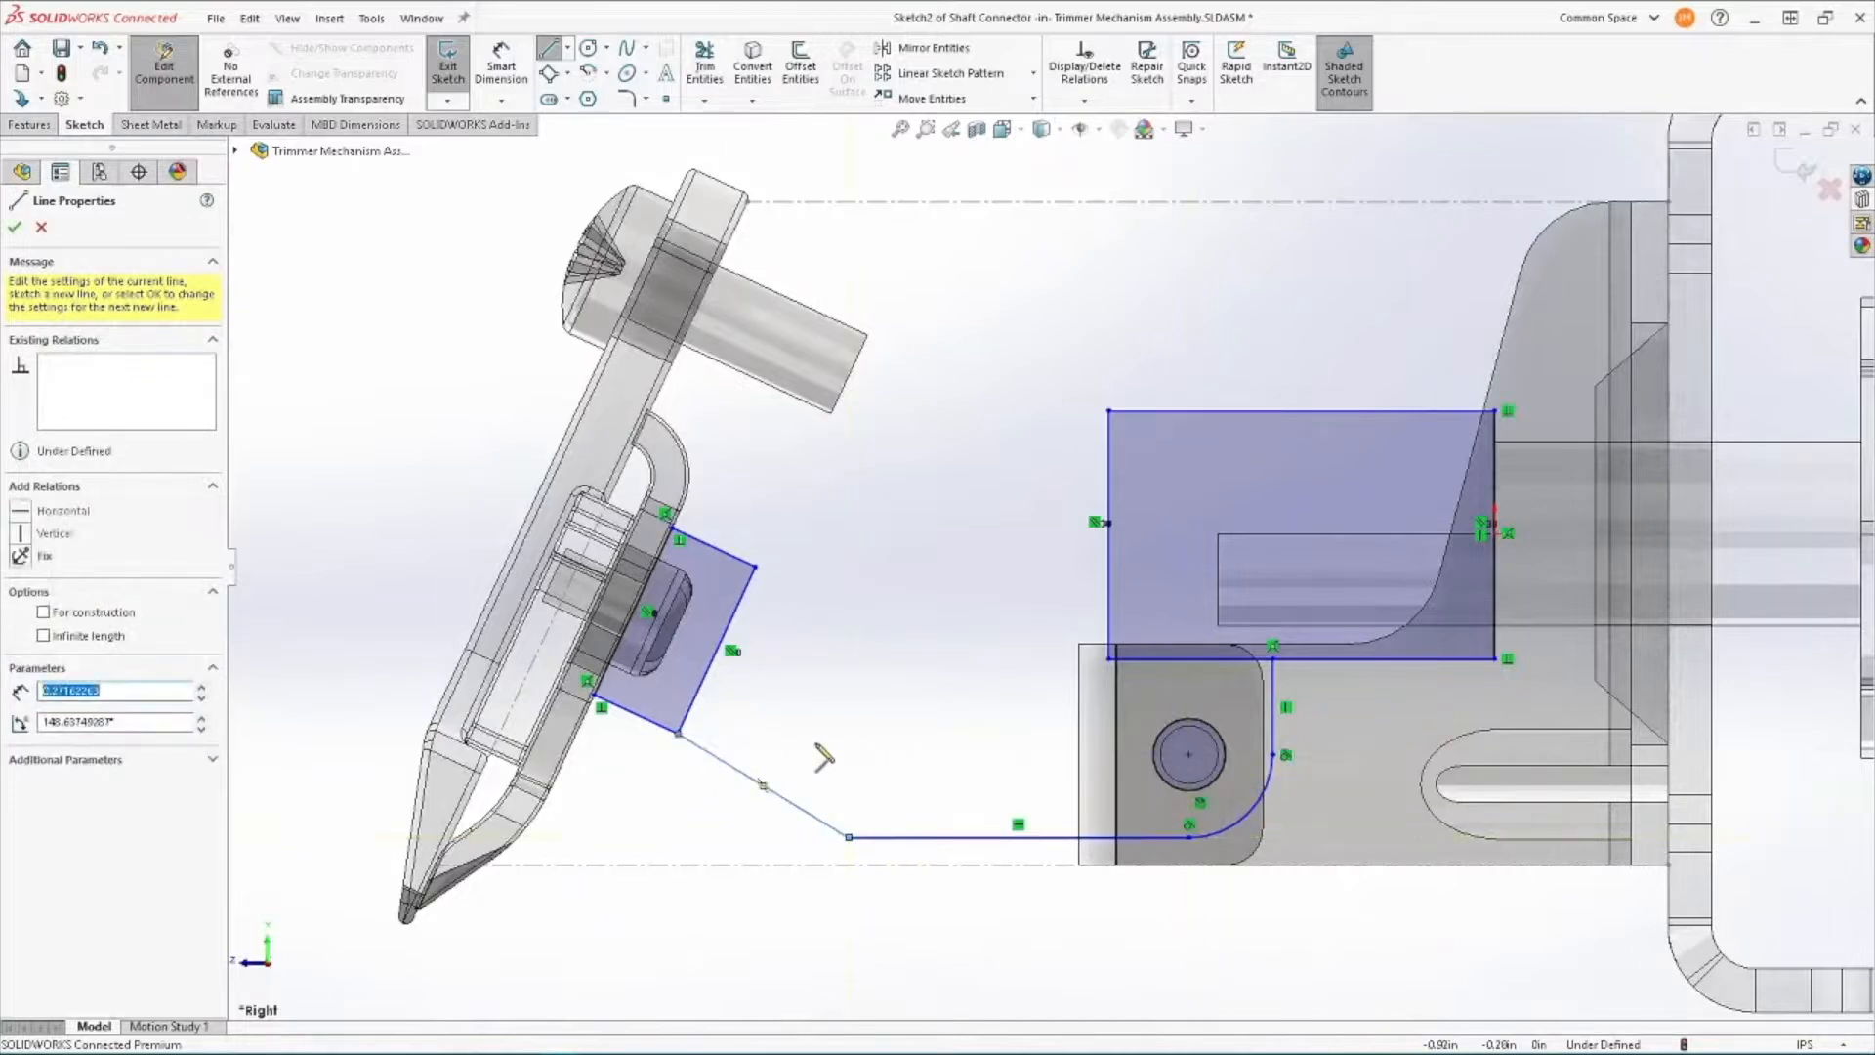
Sketch the upper outline as a line continuing the small rectangle's upper edge, followed by a horizontal line to the large rectangle's near side.
left_click(755, 565)
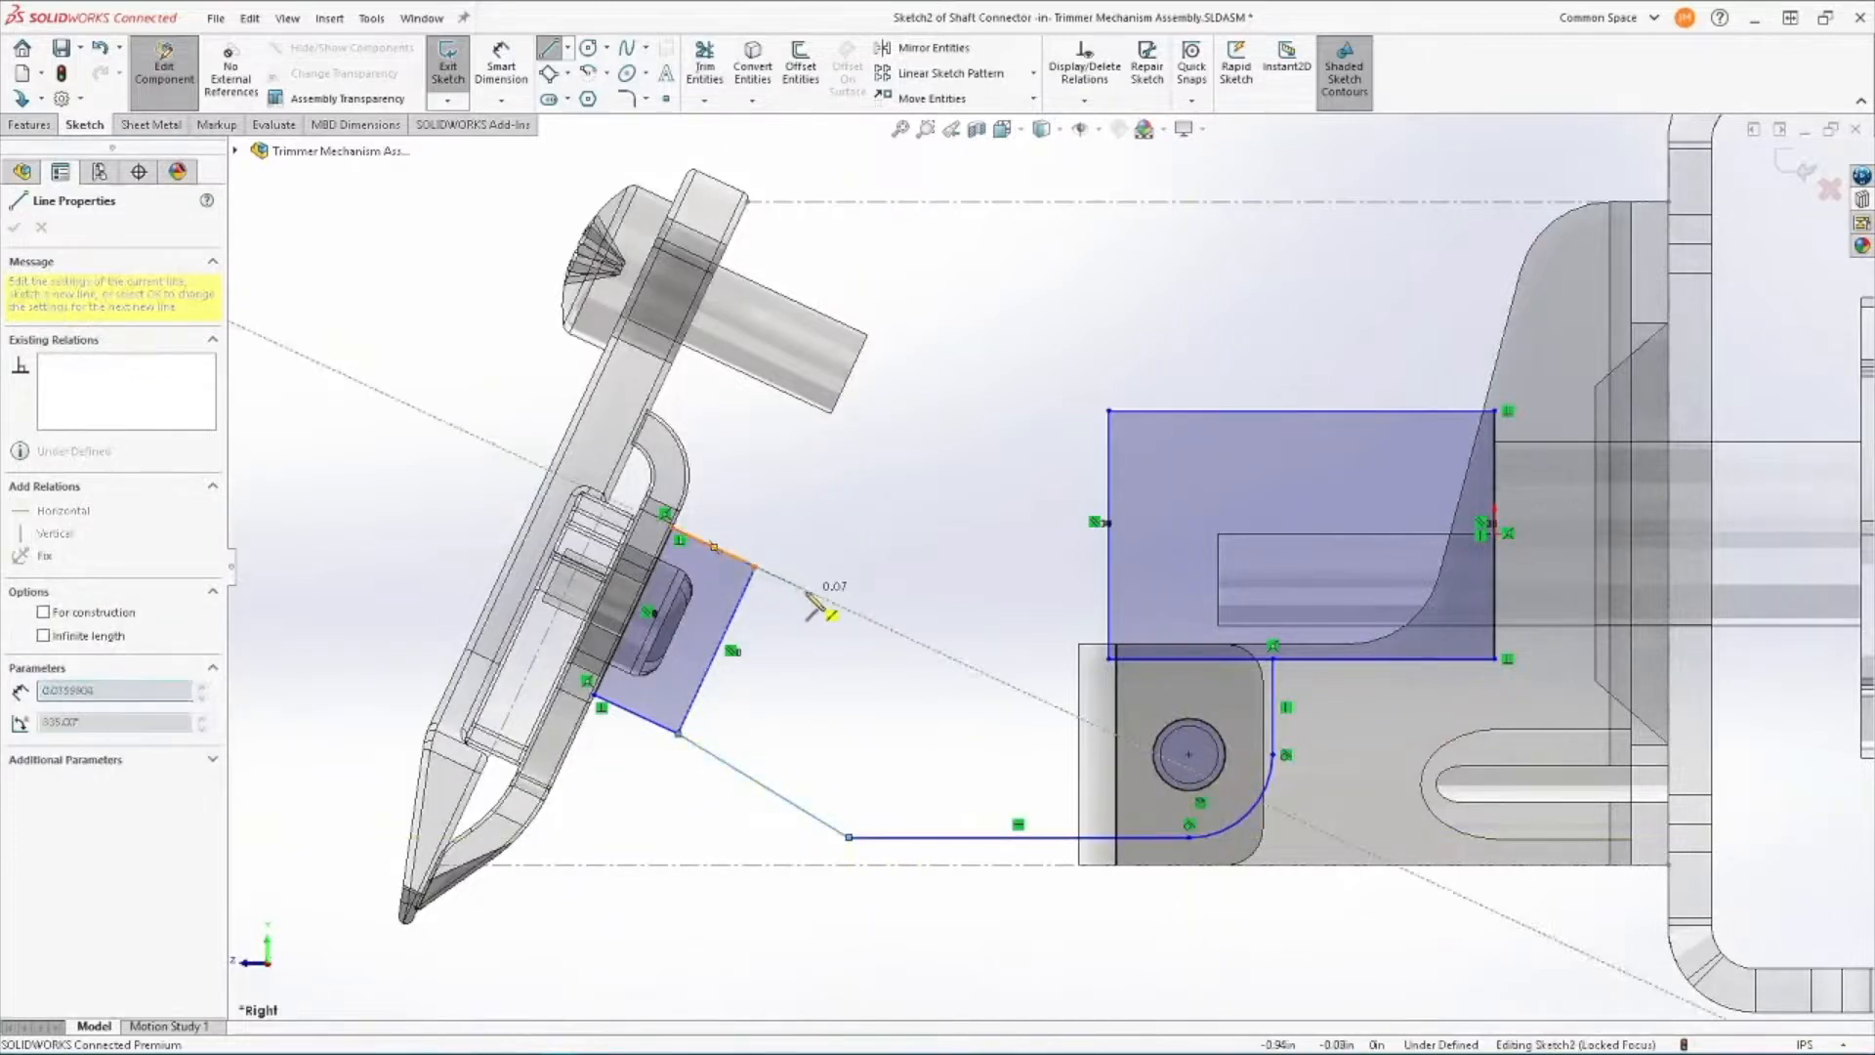
left_click(859, 615)
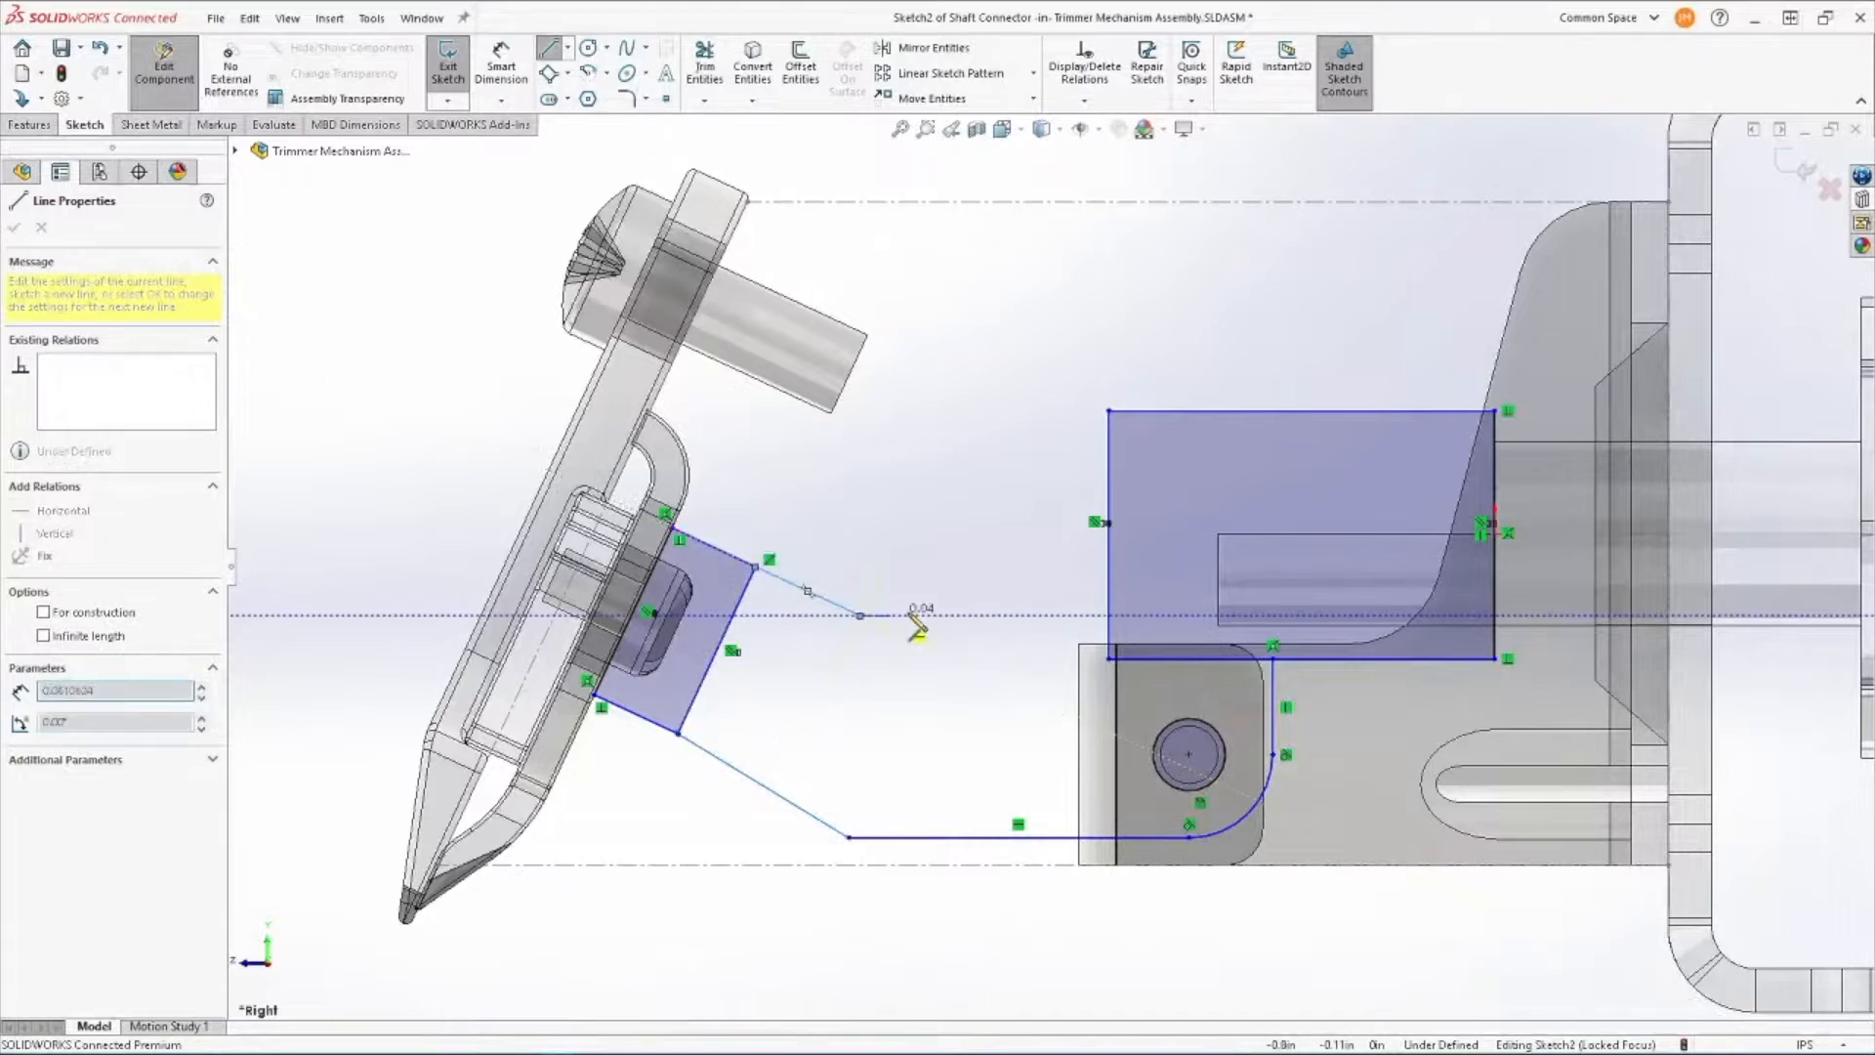
left_click(1110, 616)
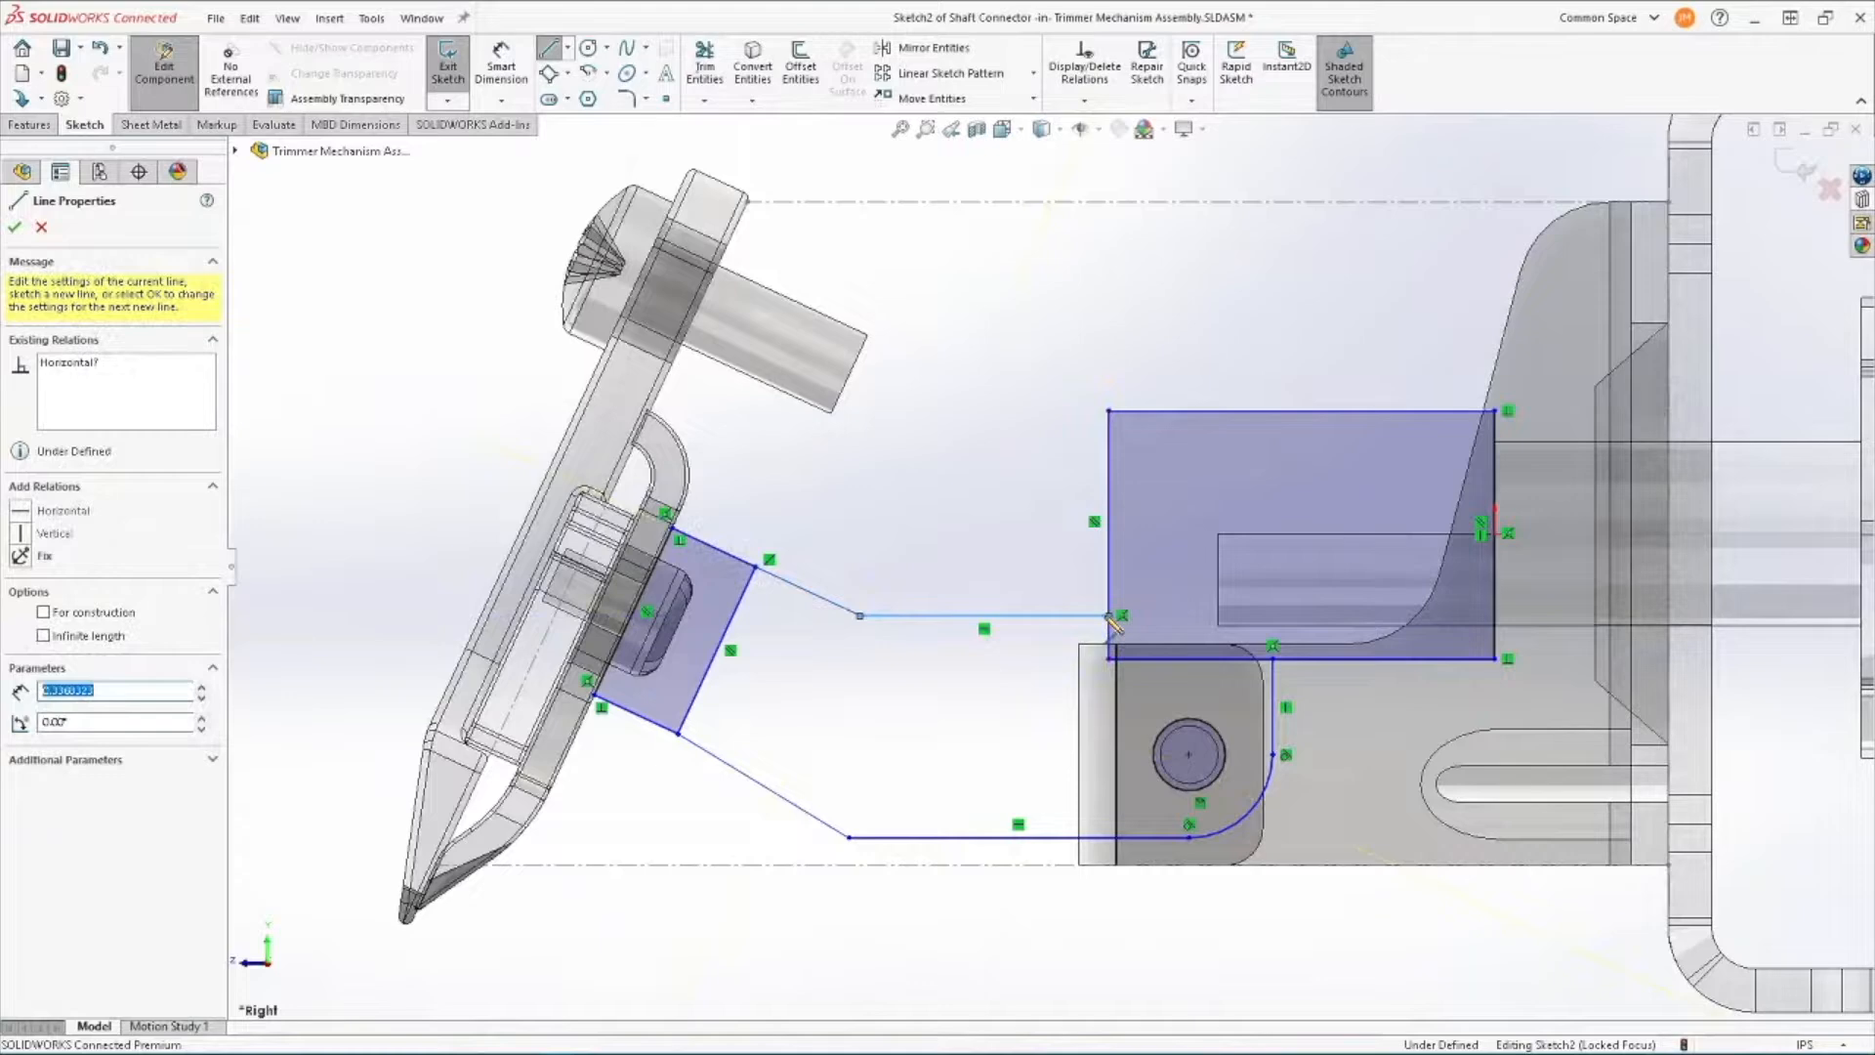
key("Escape")
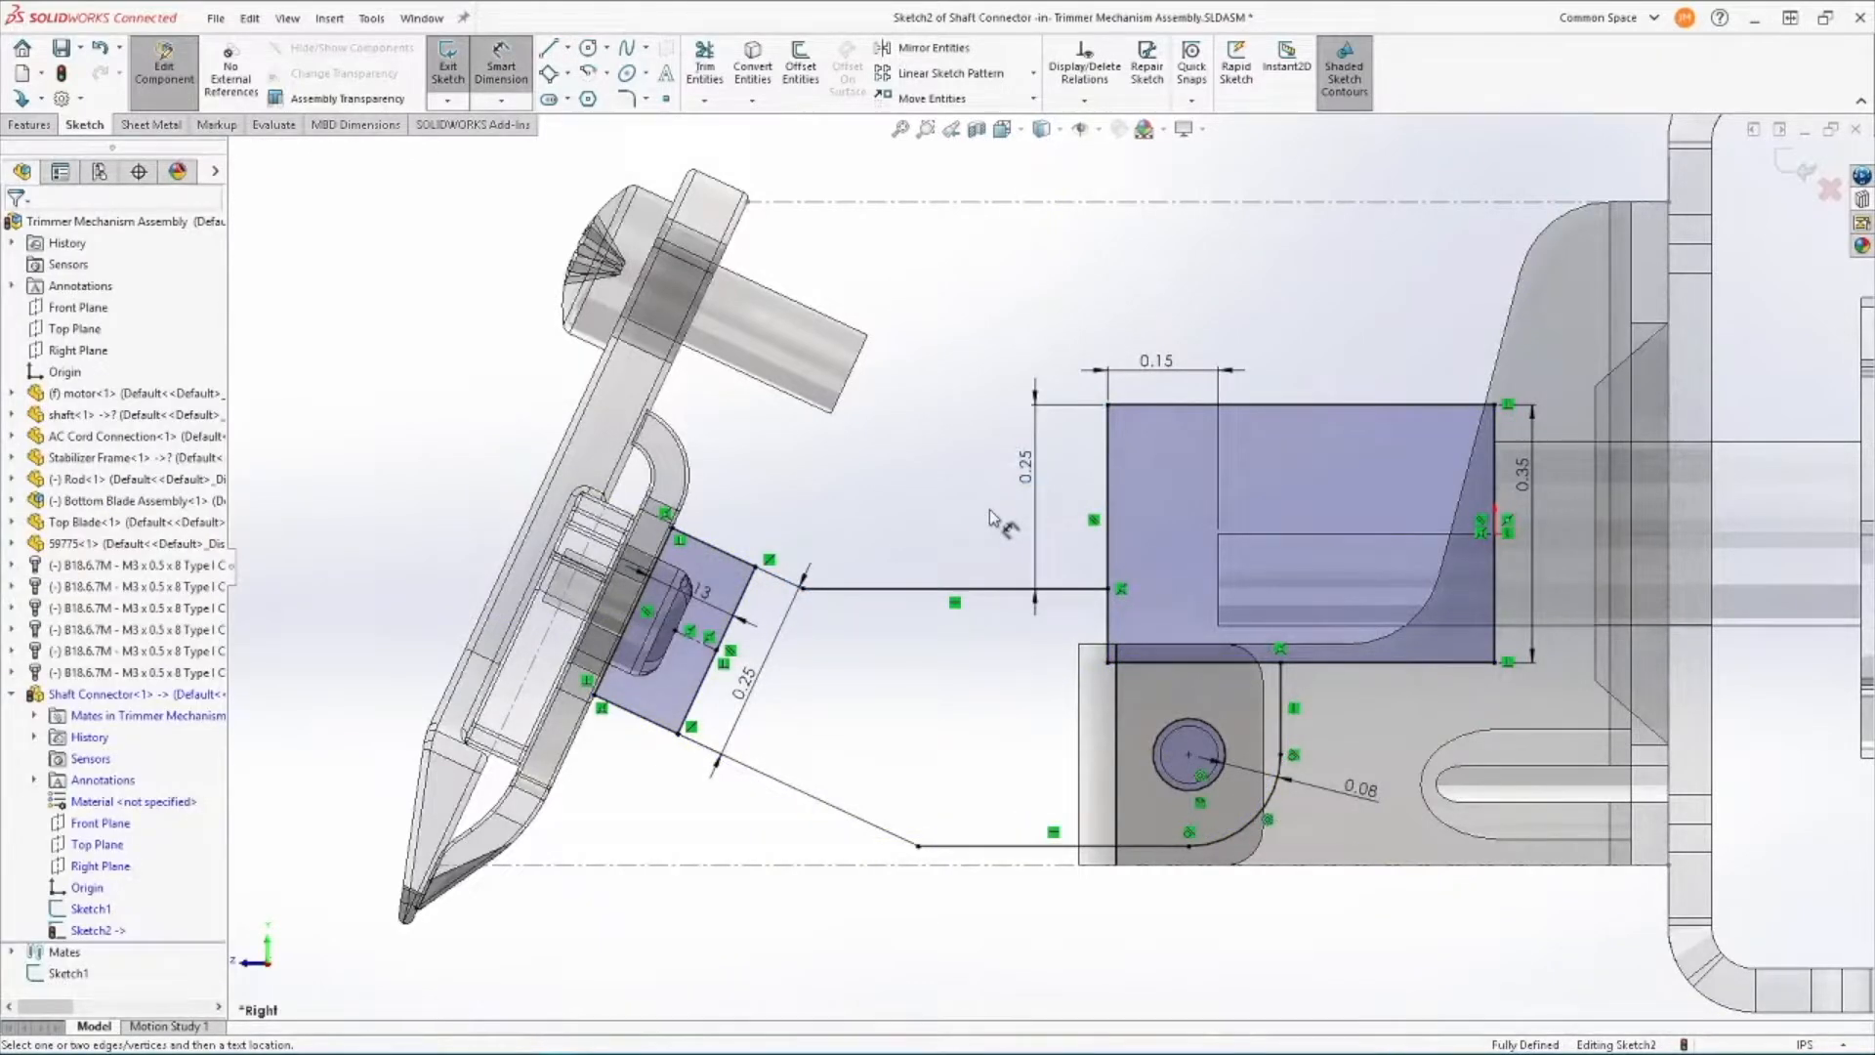
Power trim the large rectangle's segments lying between the upper and lower outlines so the connector profile becomes one open region.
key("s")
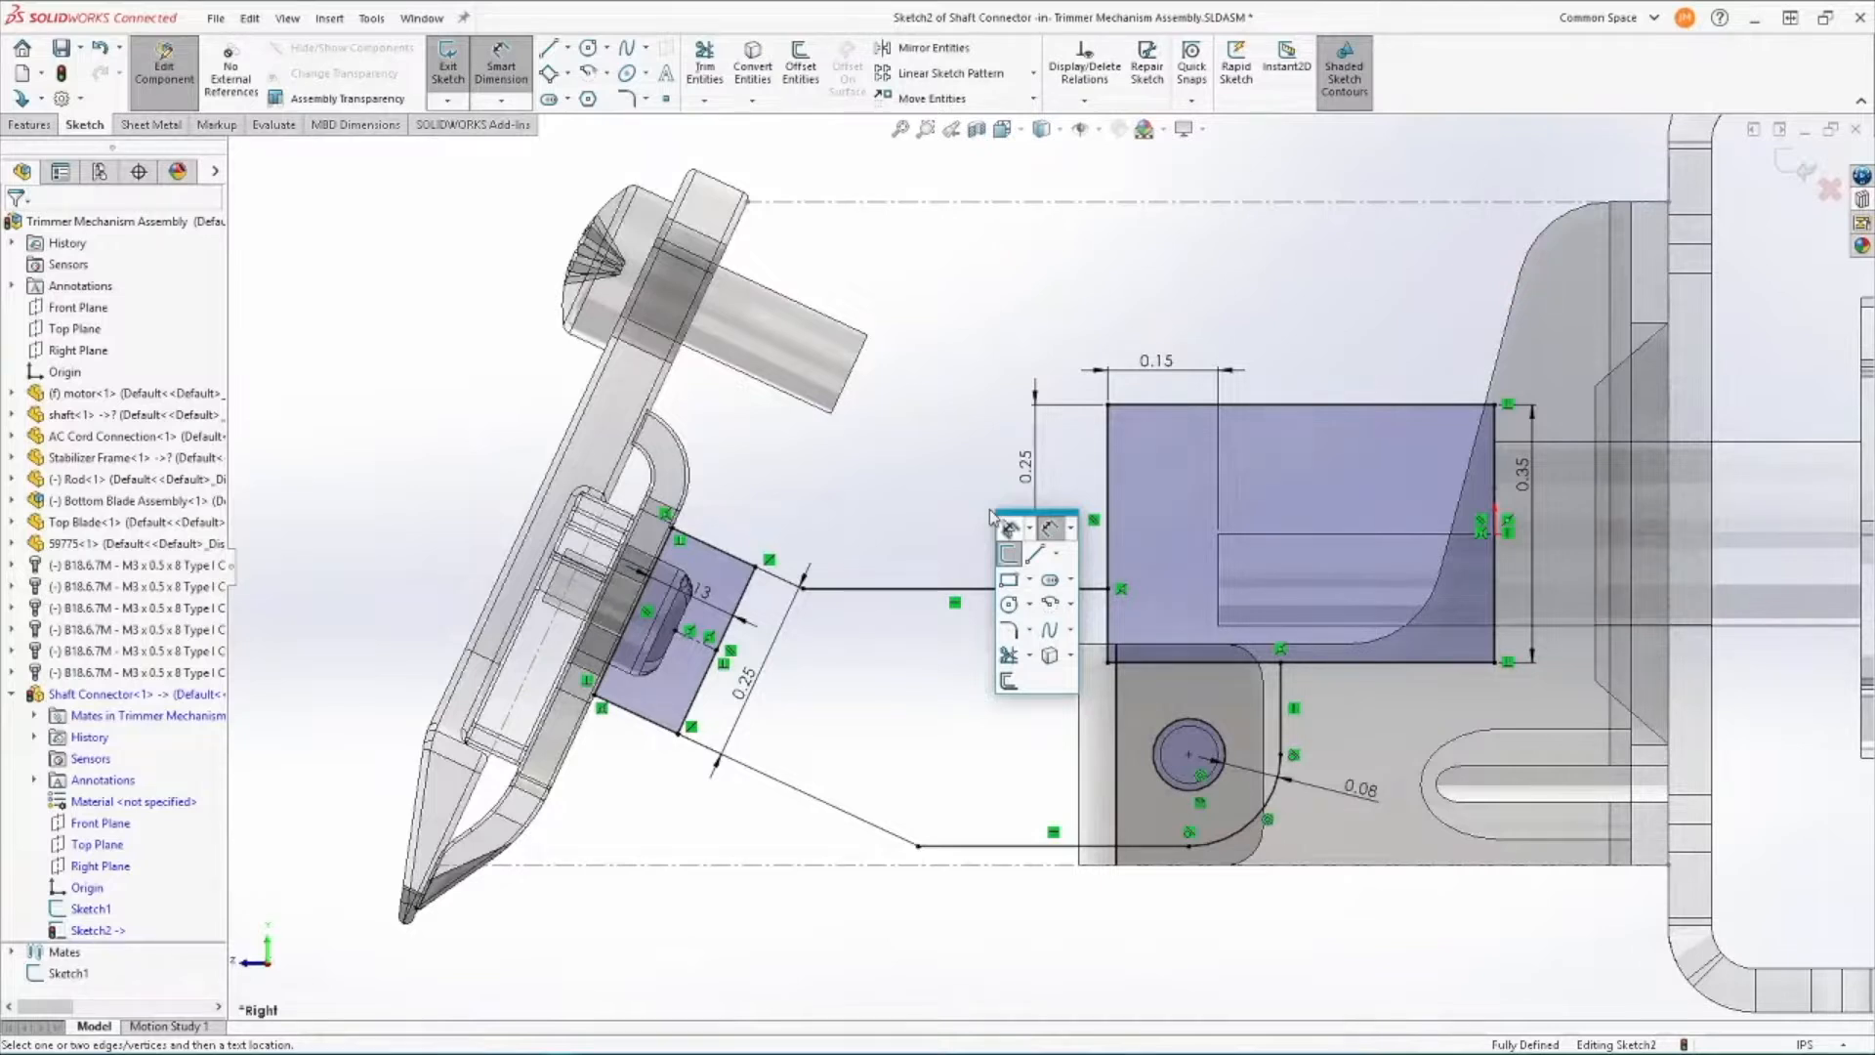
left_click(1009, 655)
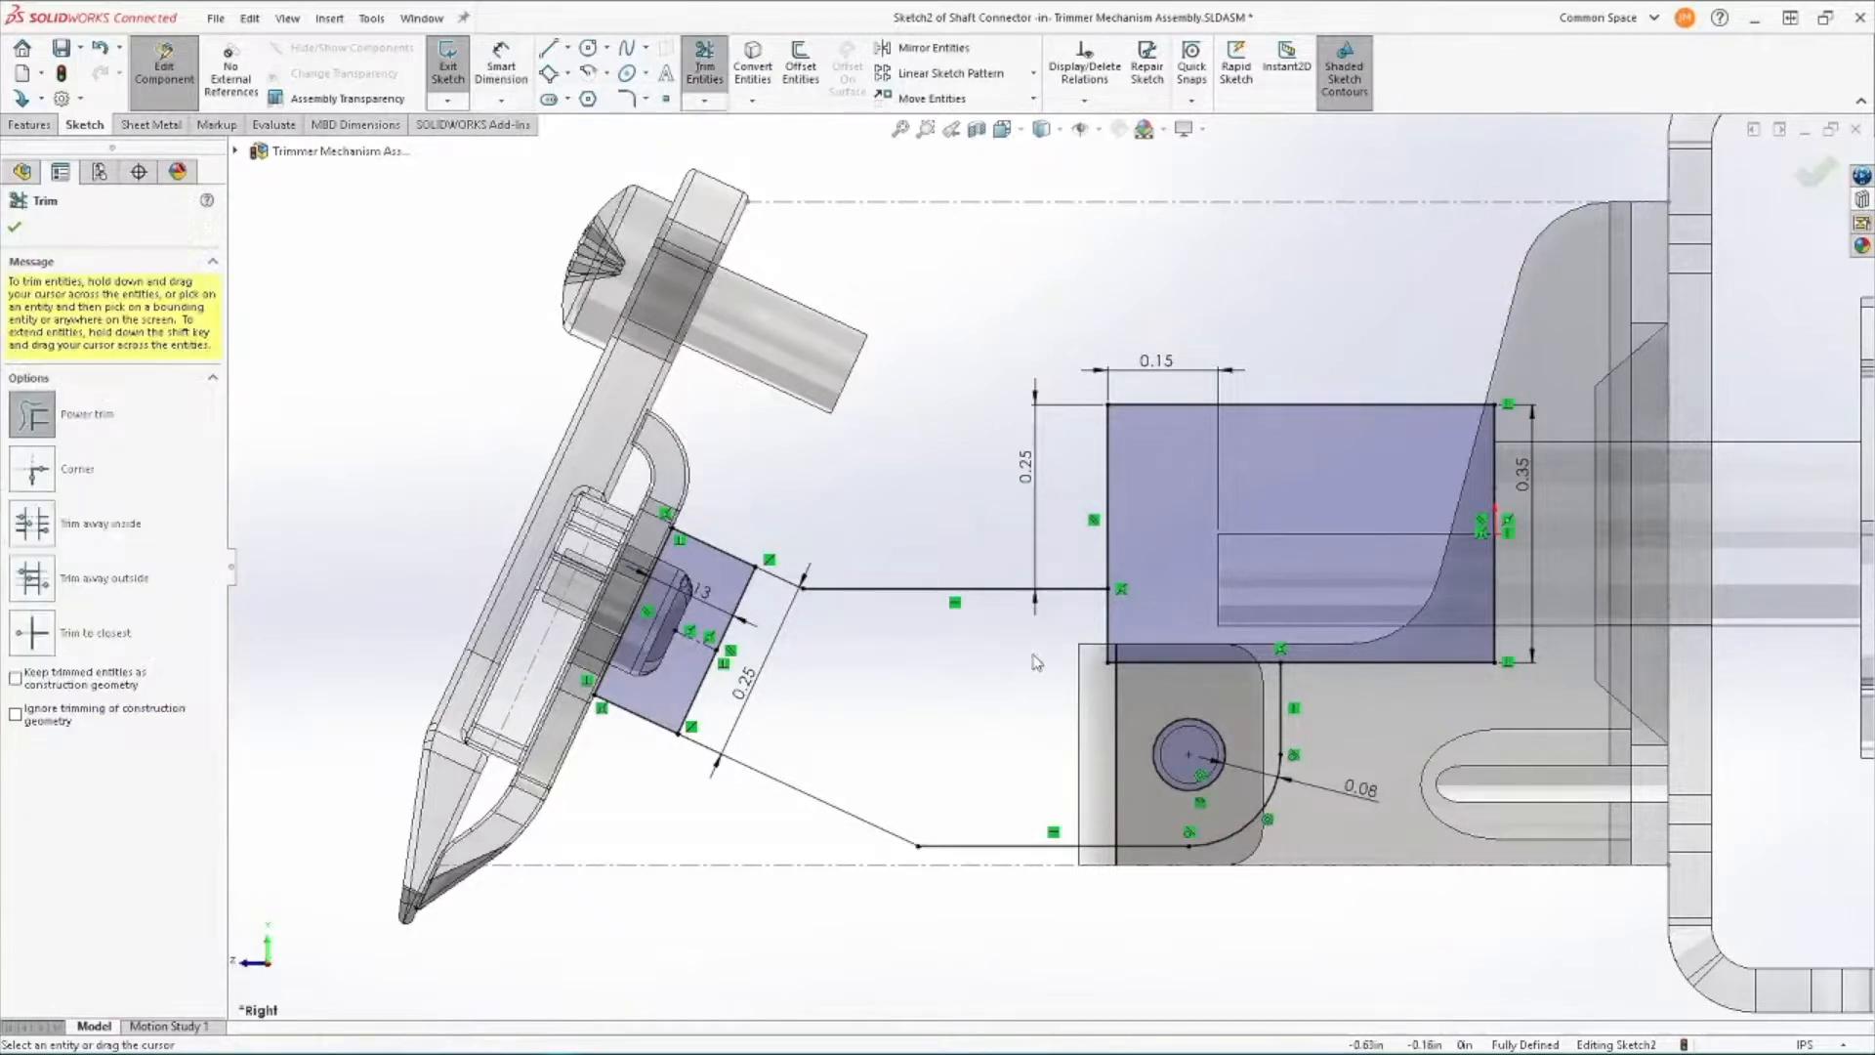
mouse_move(1102, 642)
left_mouse_down()
mouse_move(1152, 637)
mouse_move(1162, 697)
left_mouse_up()
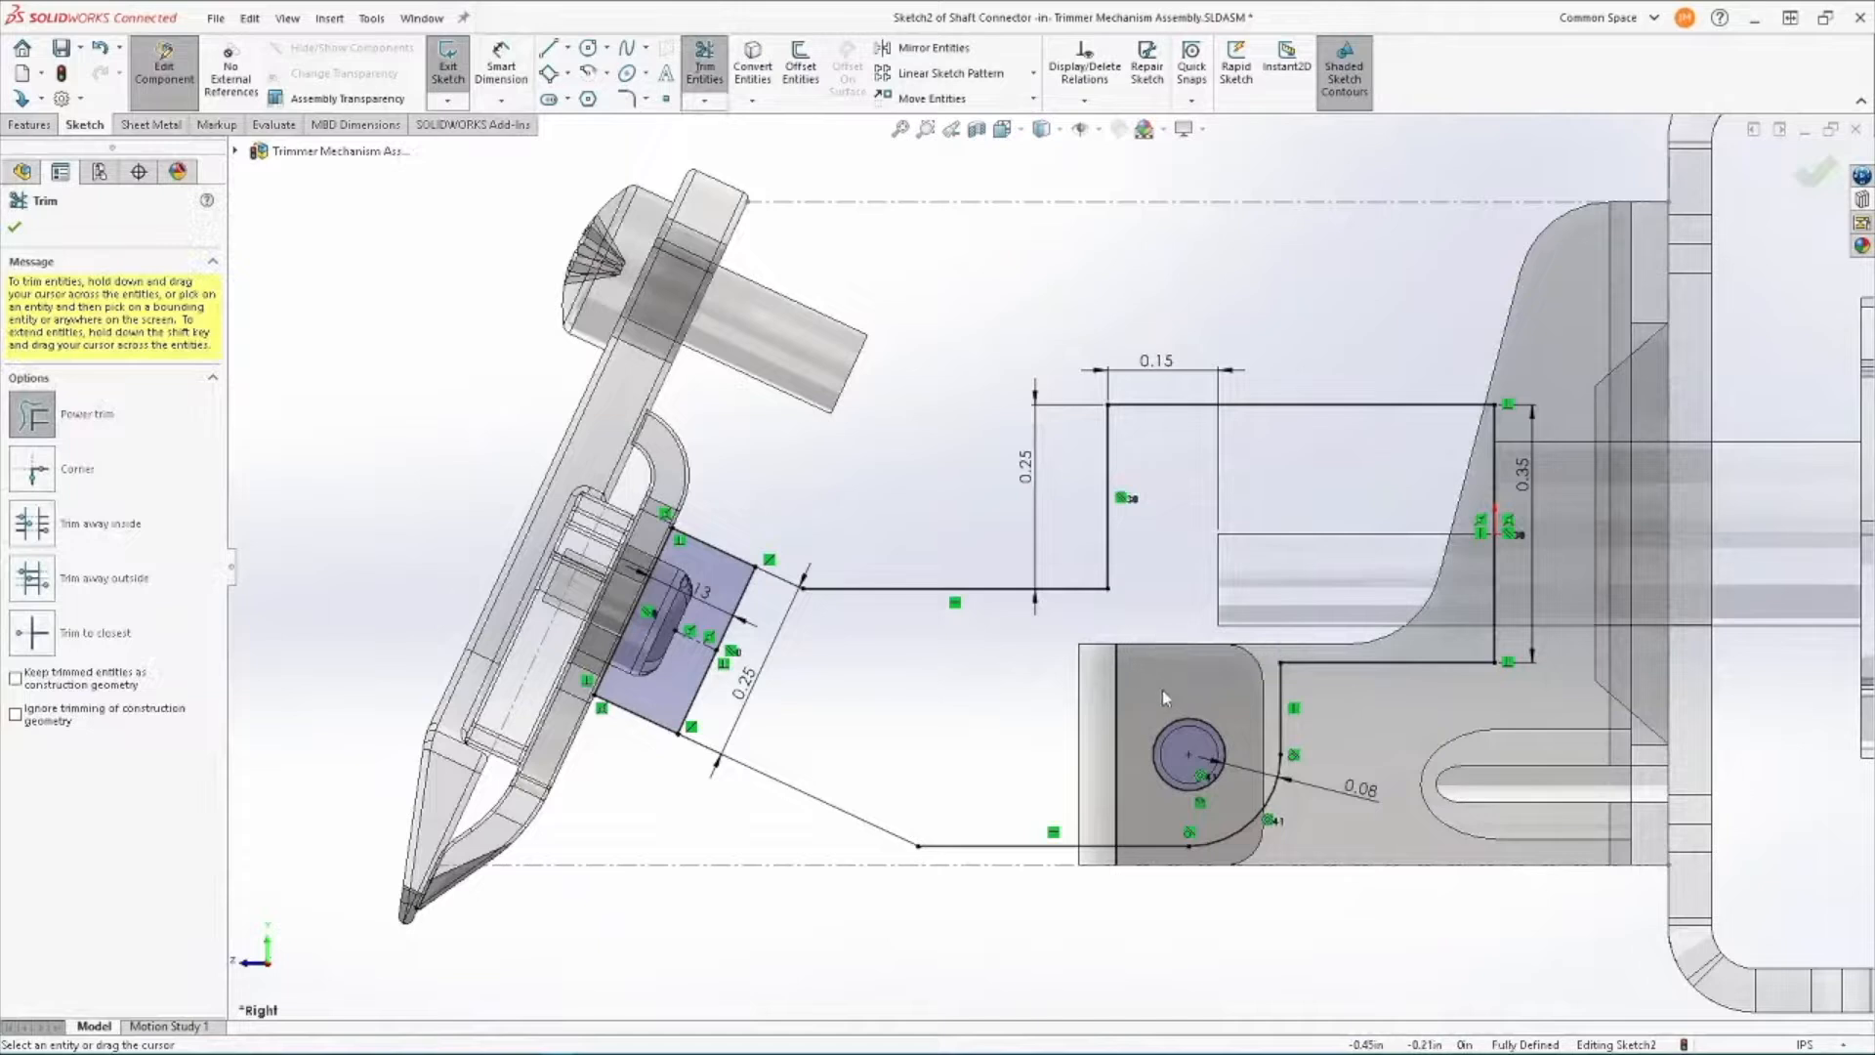
Apply 0.10 in sketch fillets to the five remaining sharp corners of the connector's upper and lower outlines.
key("s")
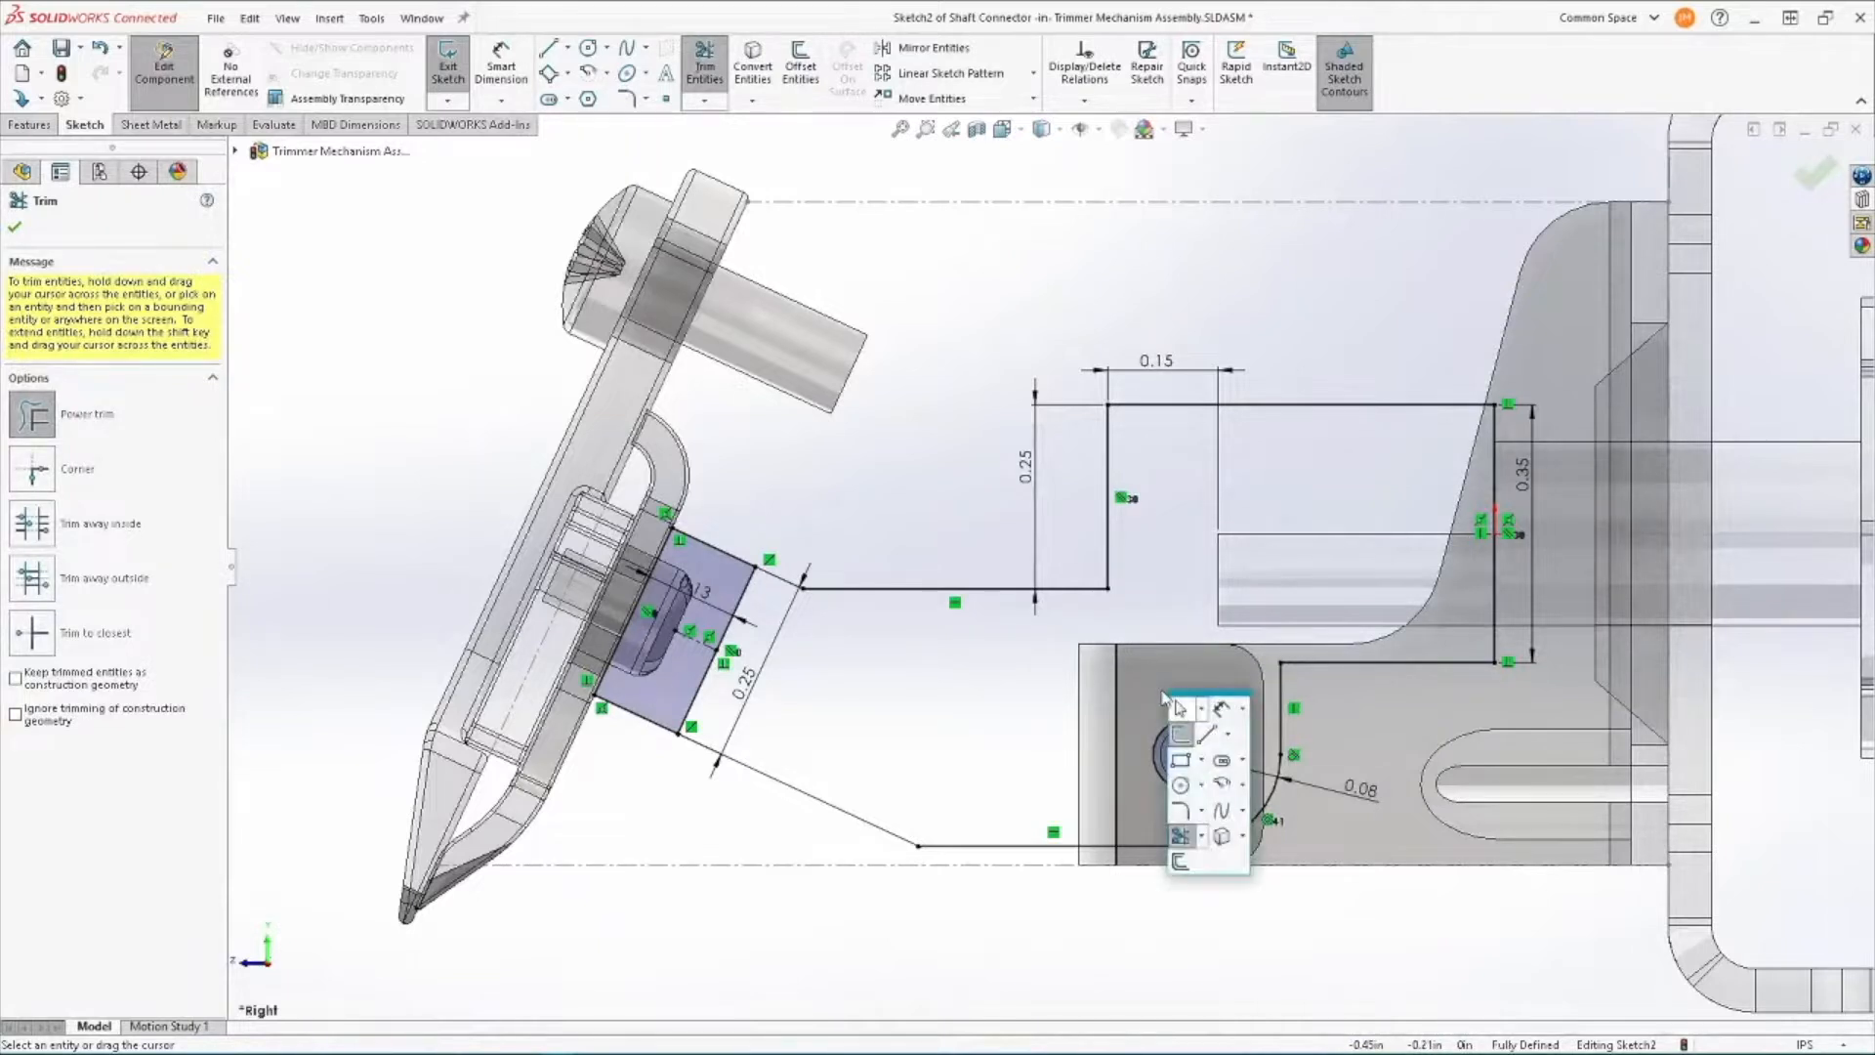
left_click(1175, 808)
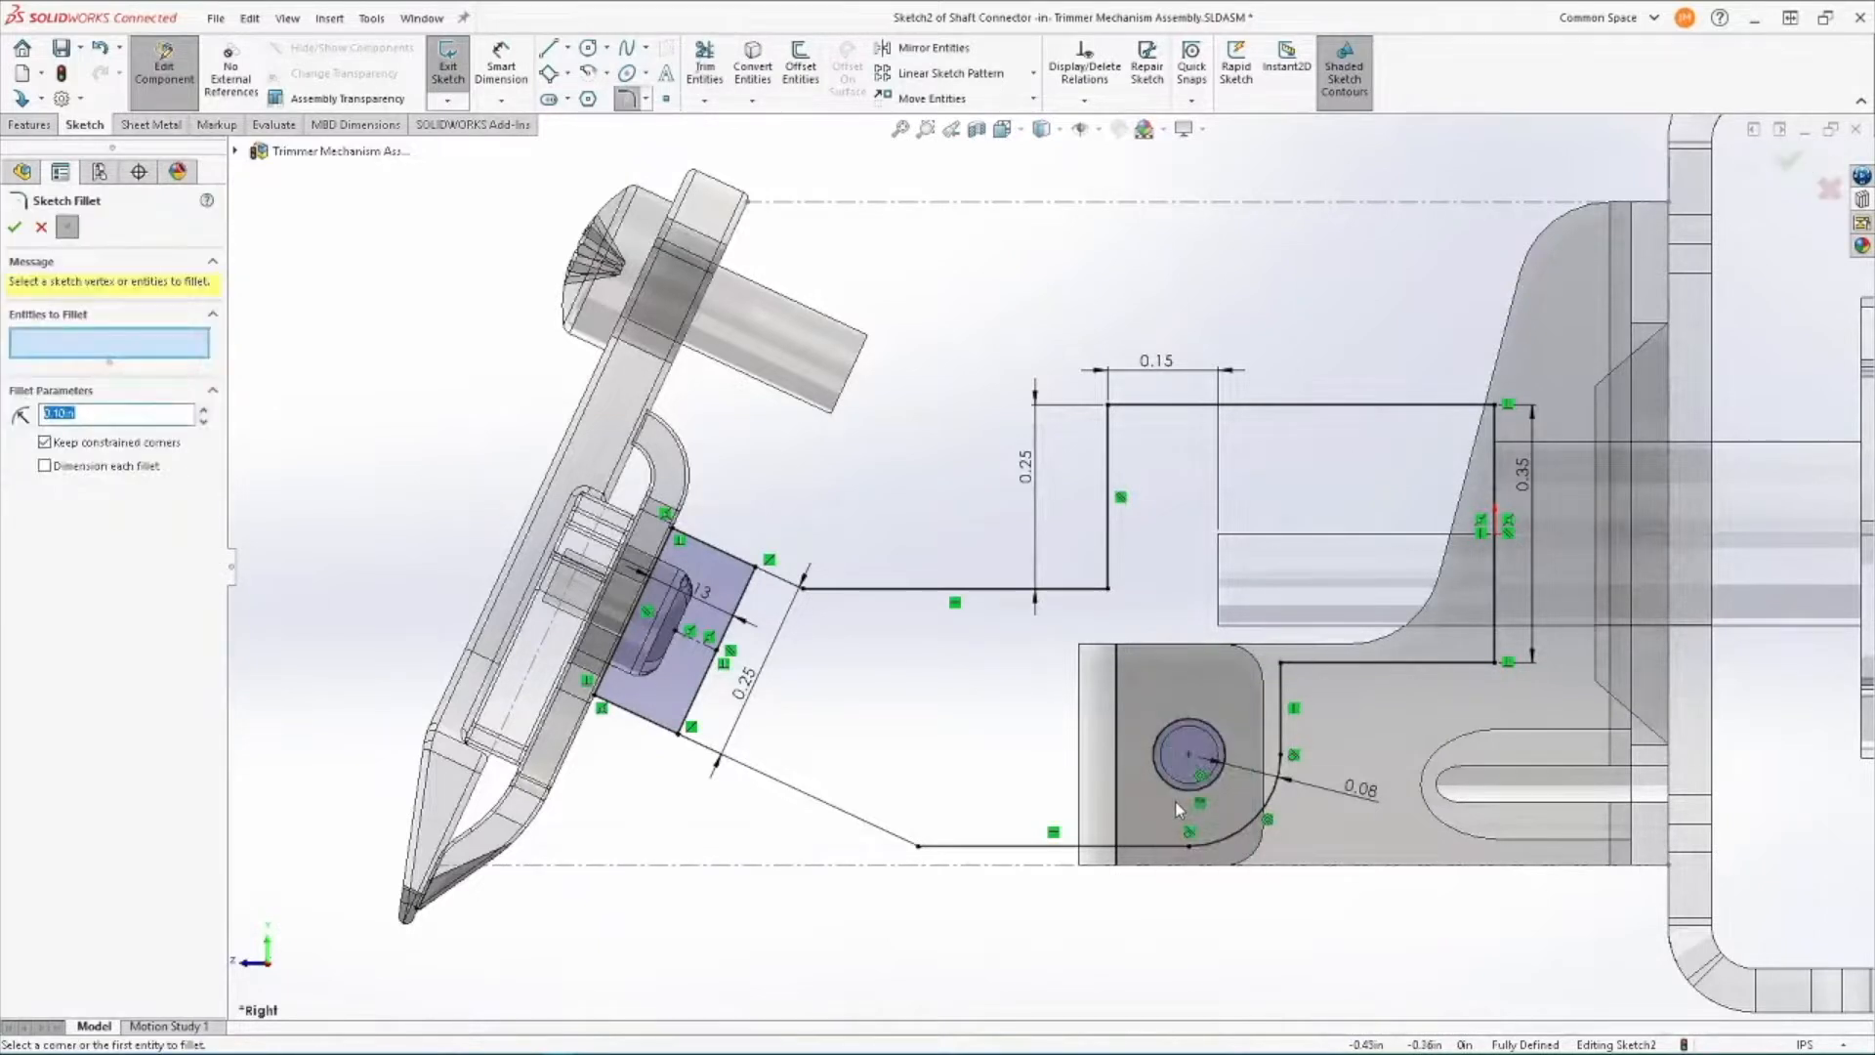
left_click(1112, 592)
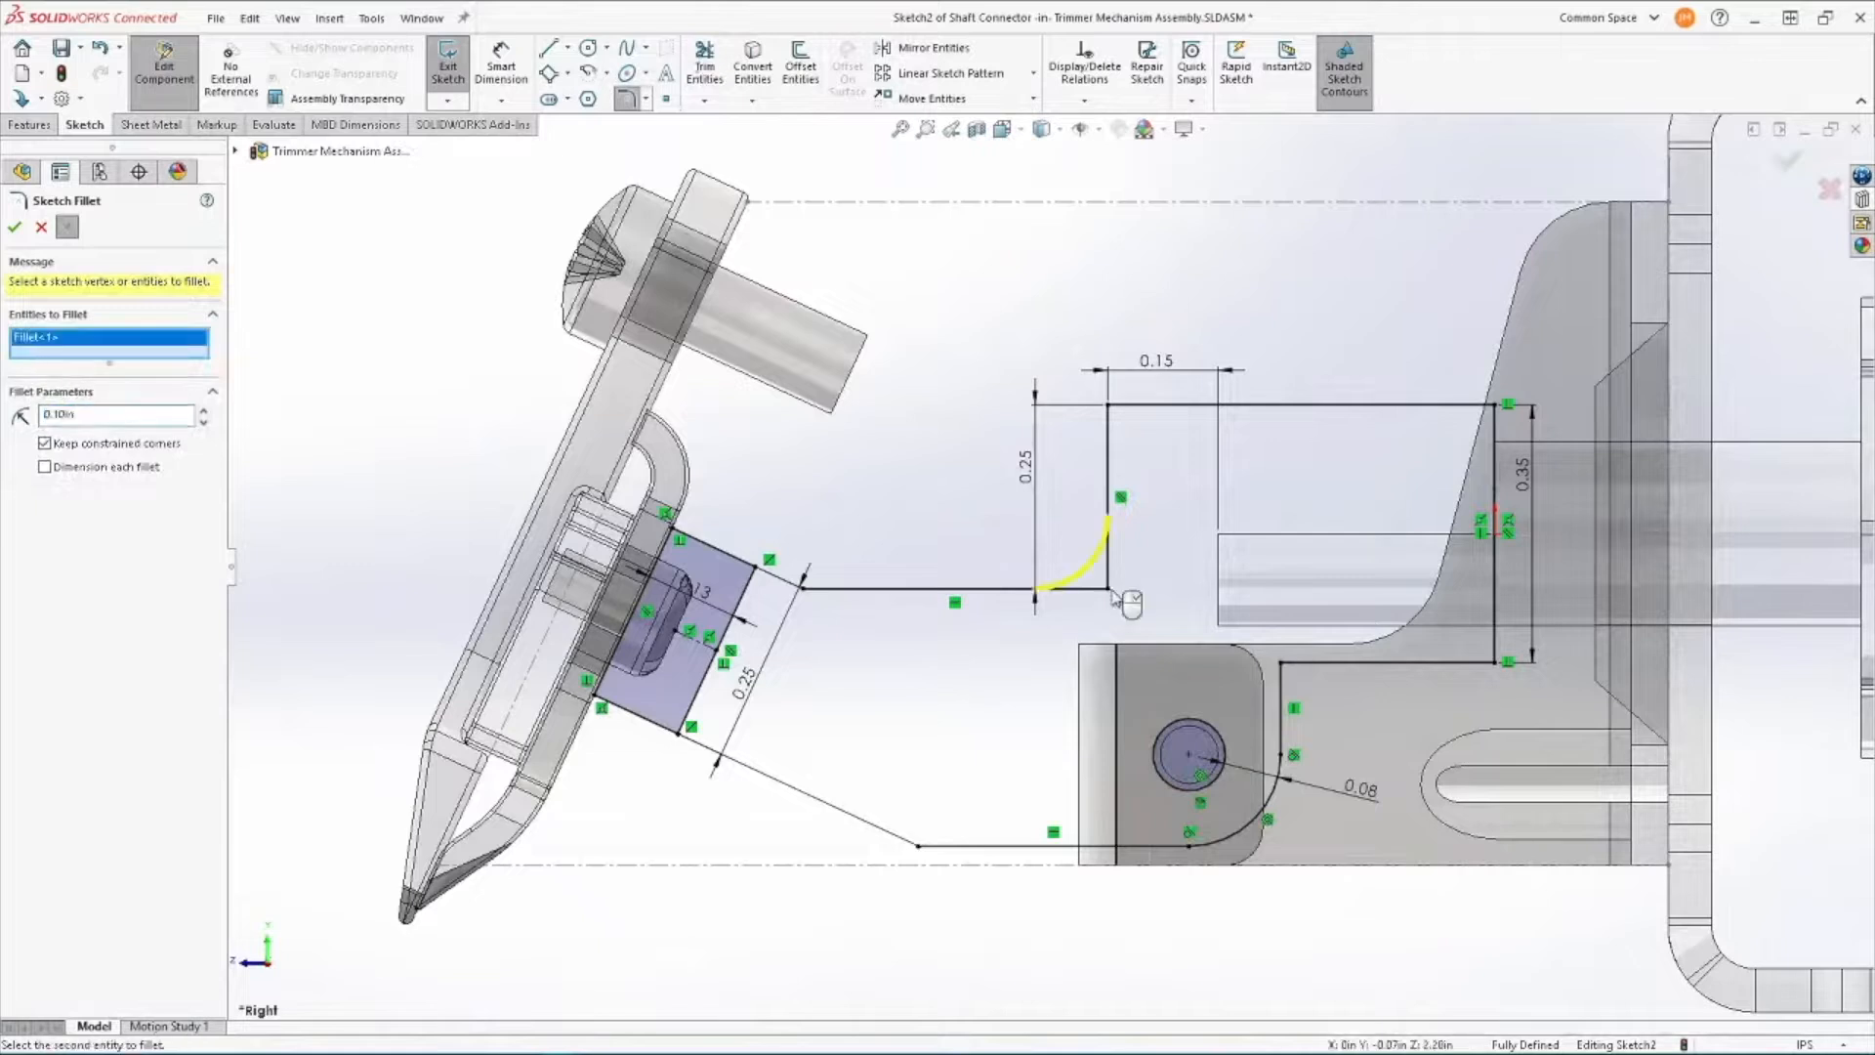
left_click(1282, 665)
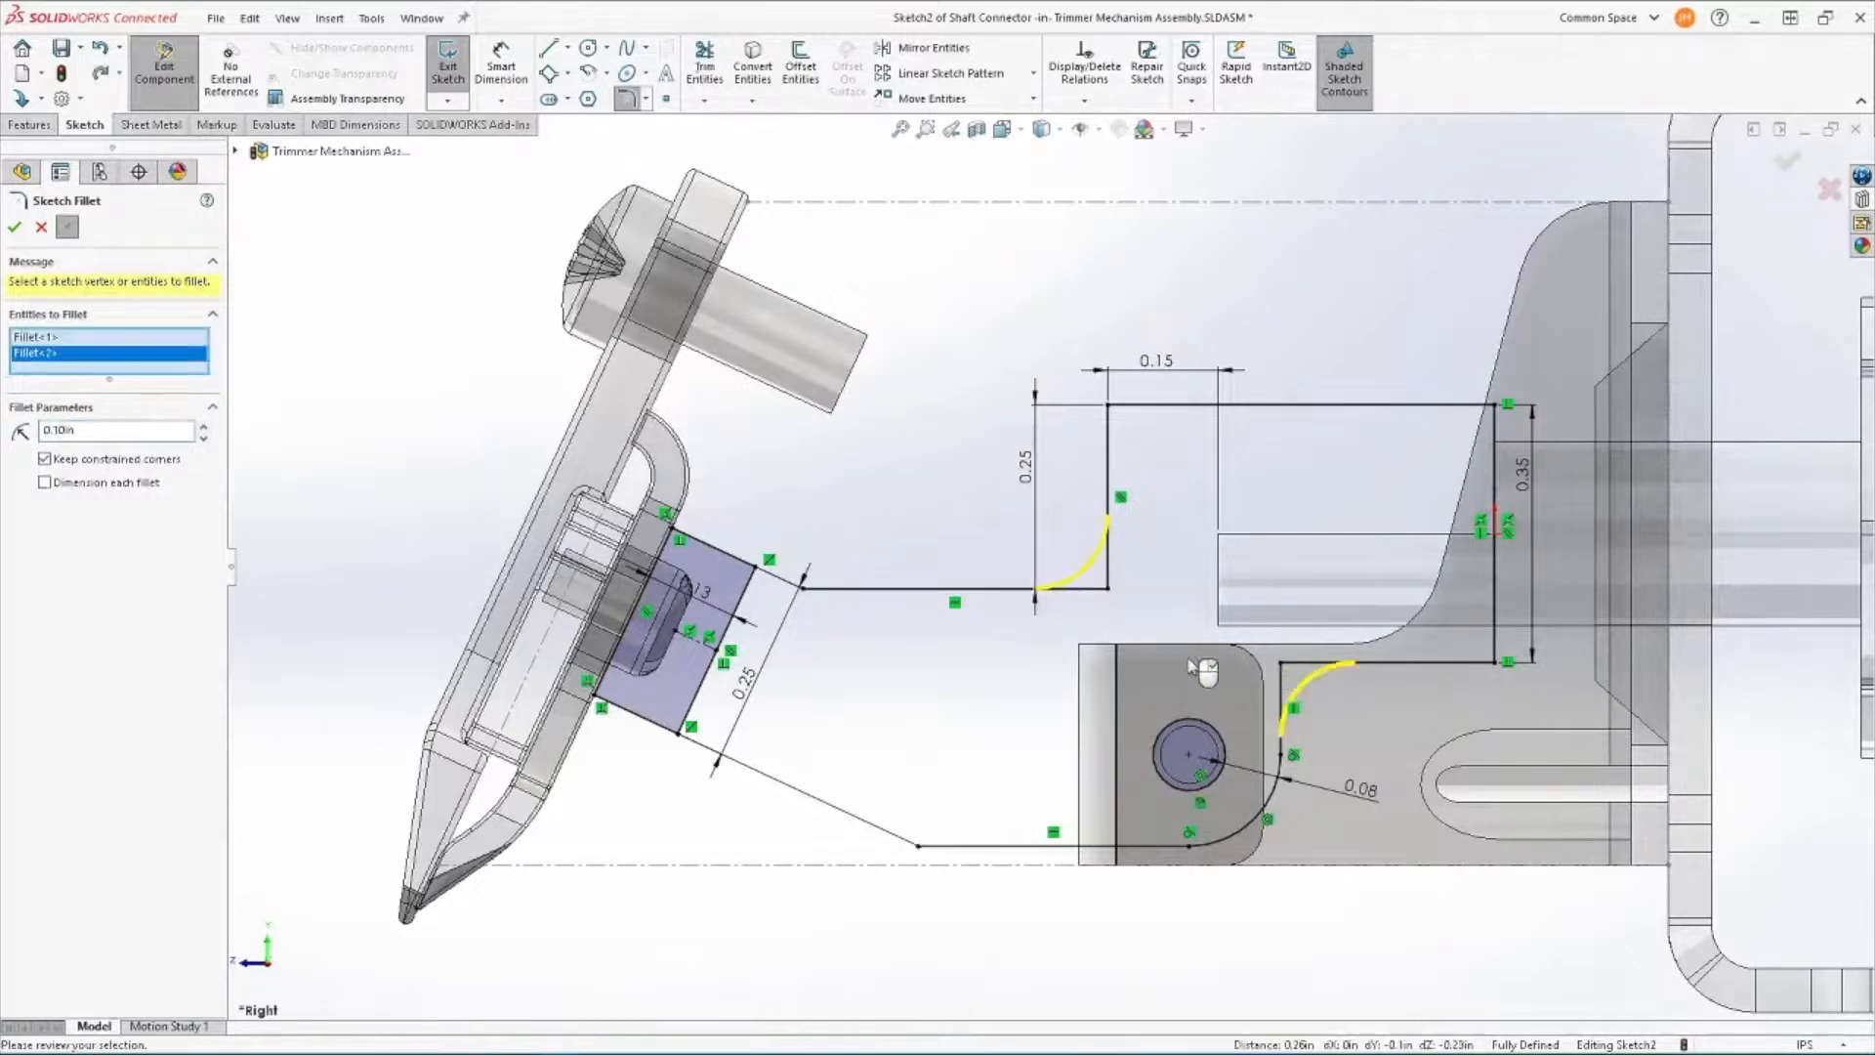
left_click(819, 593)
left_click(920, 850)
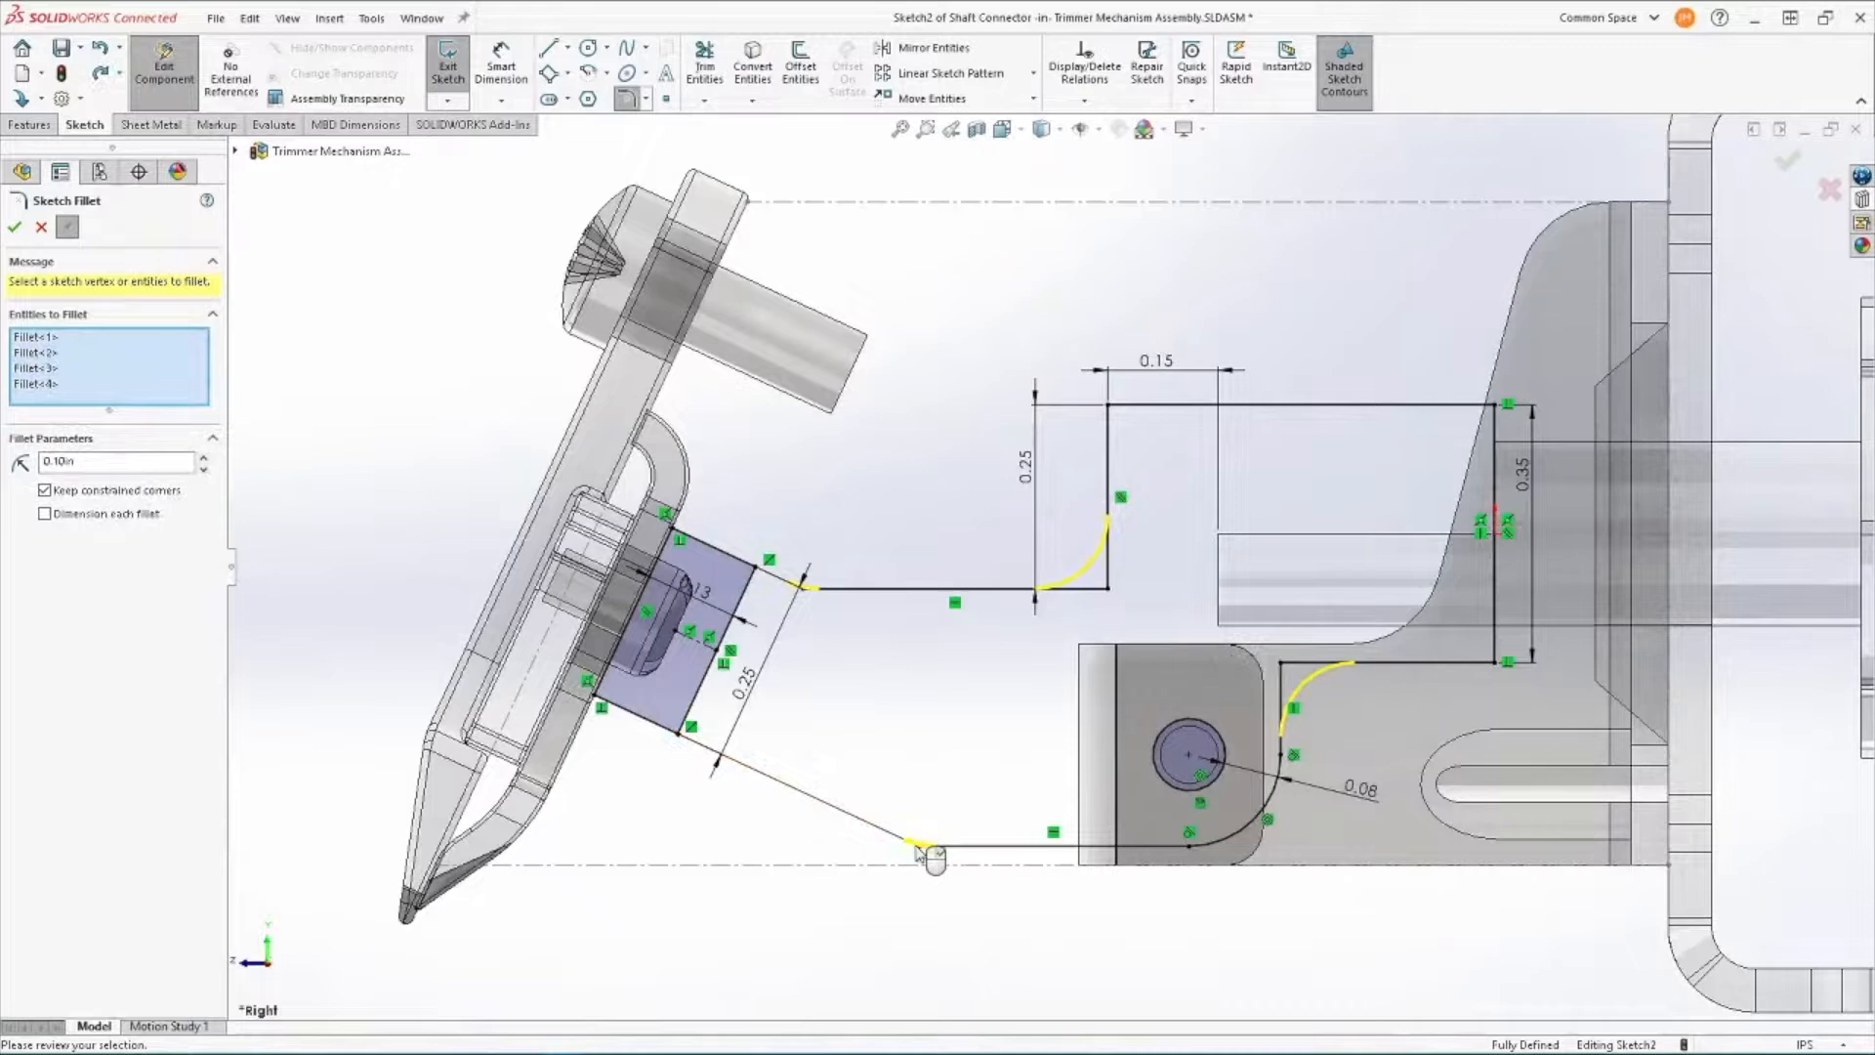
left_click(1111, 411)
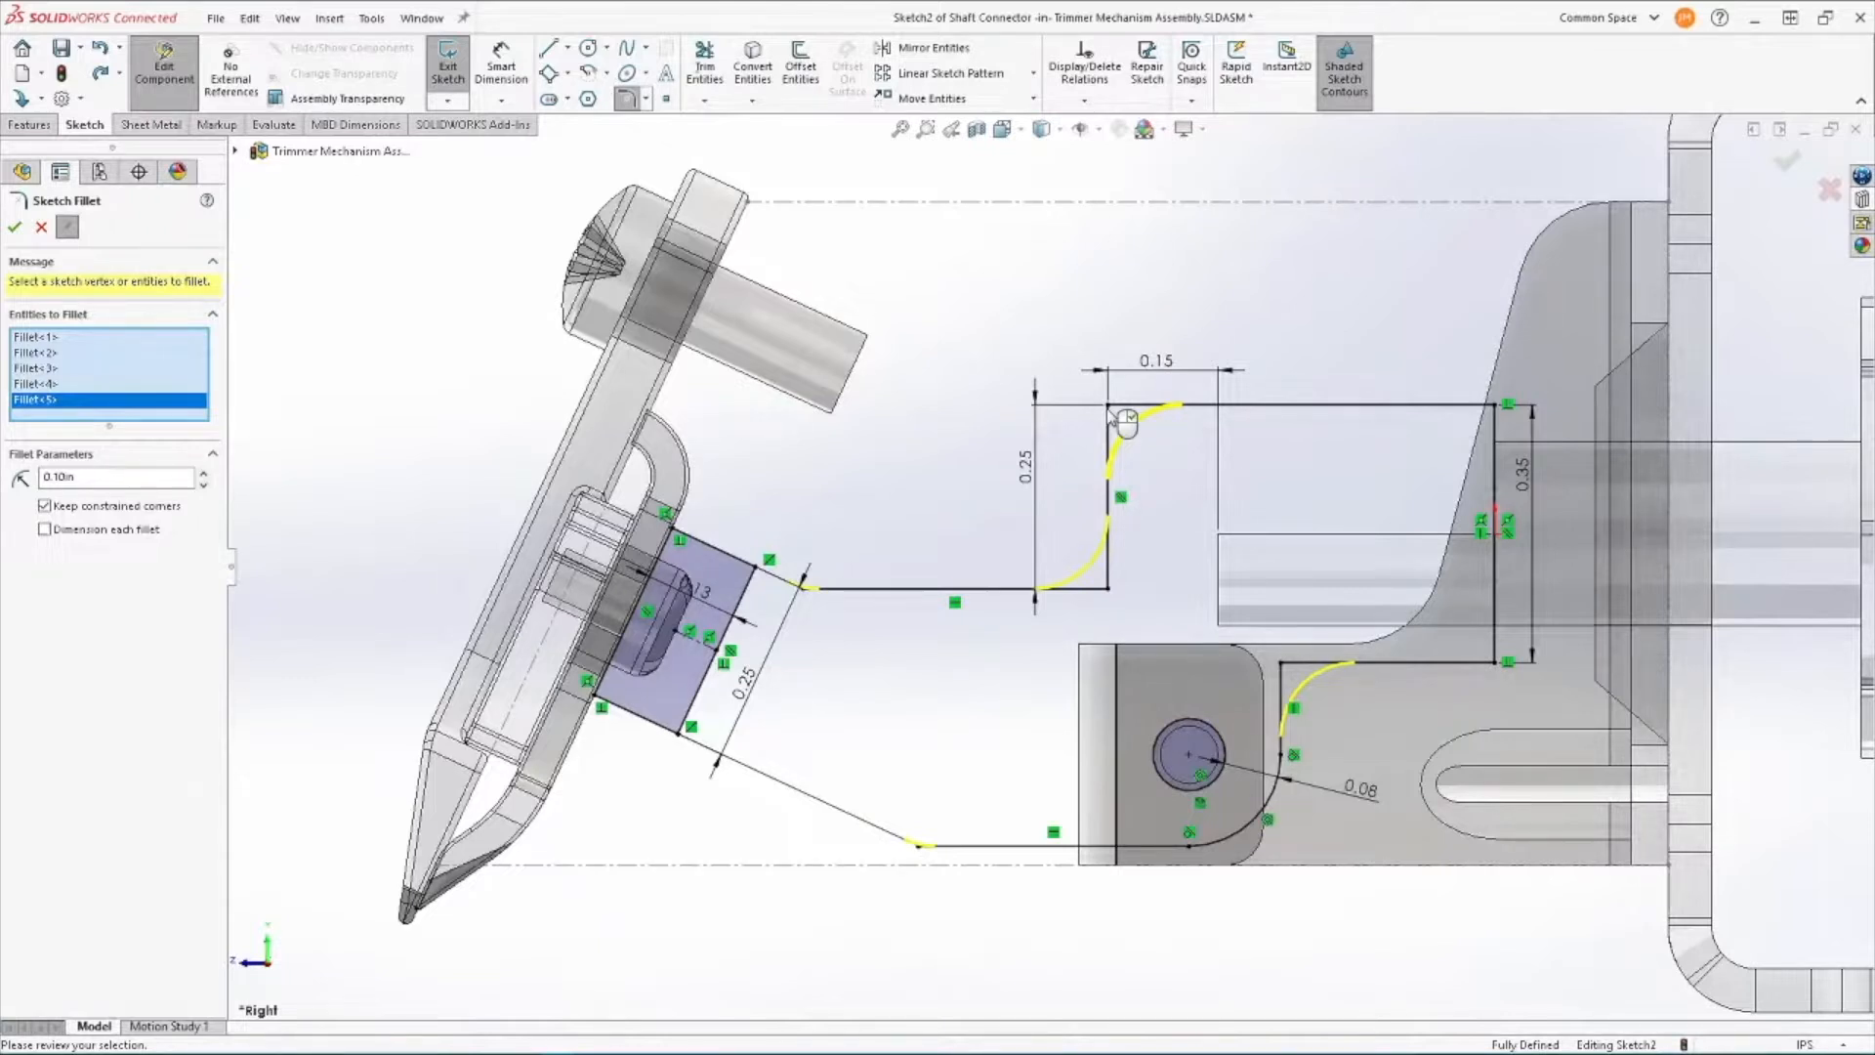
left_click(16, 230)
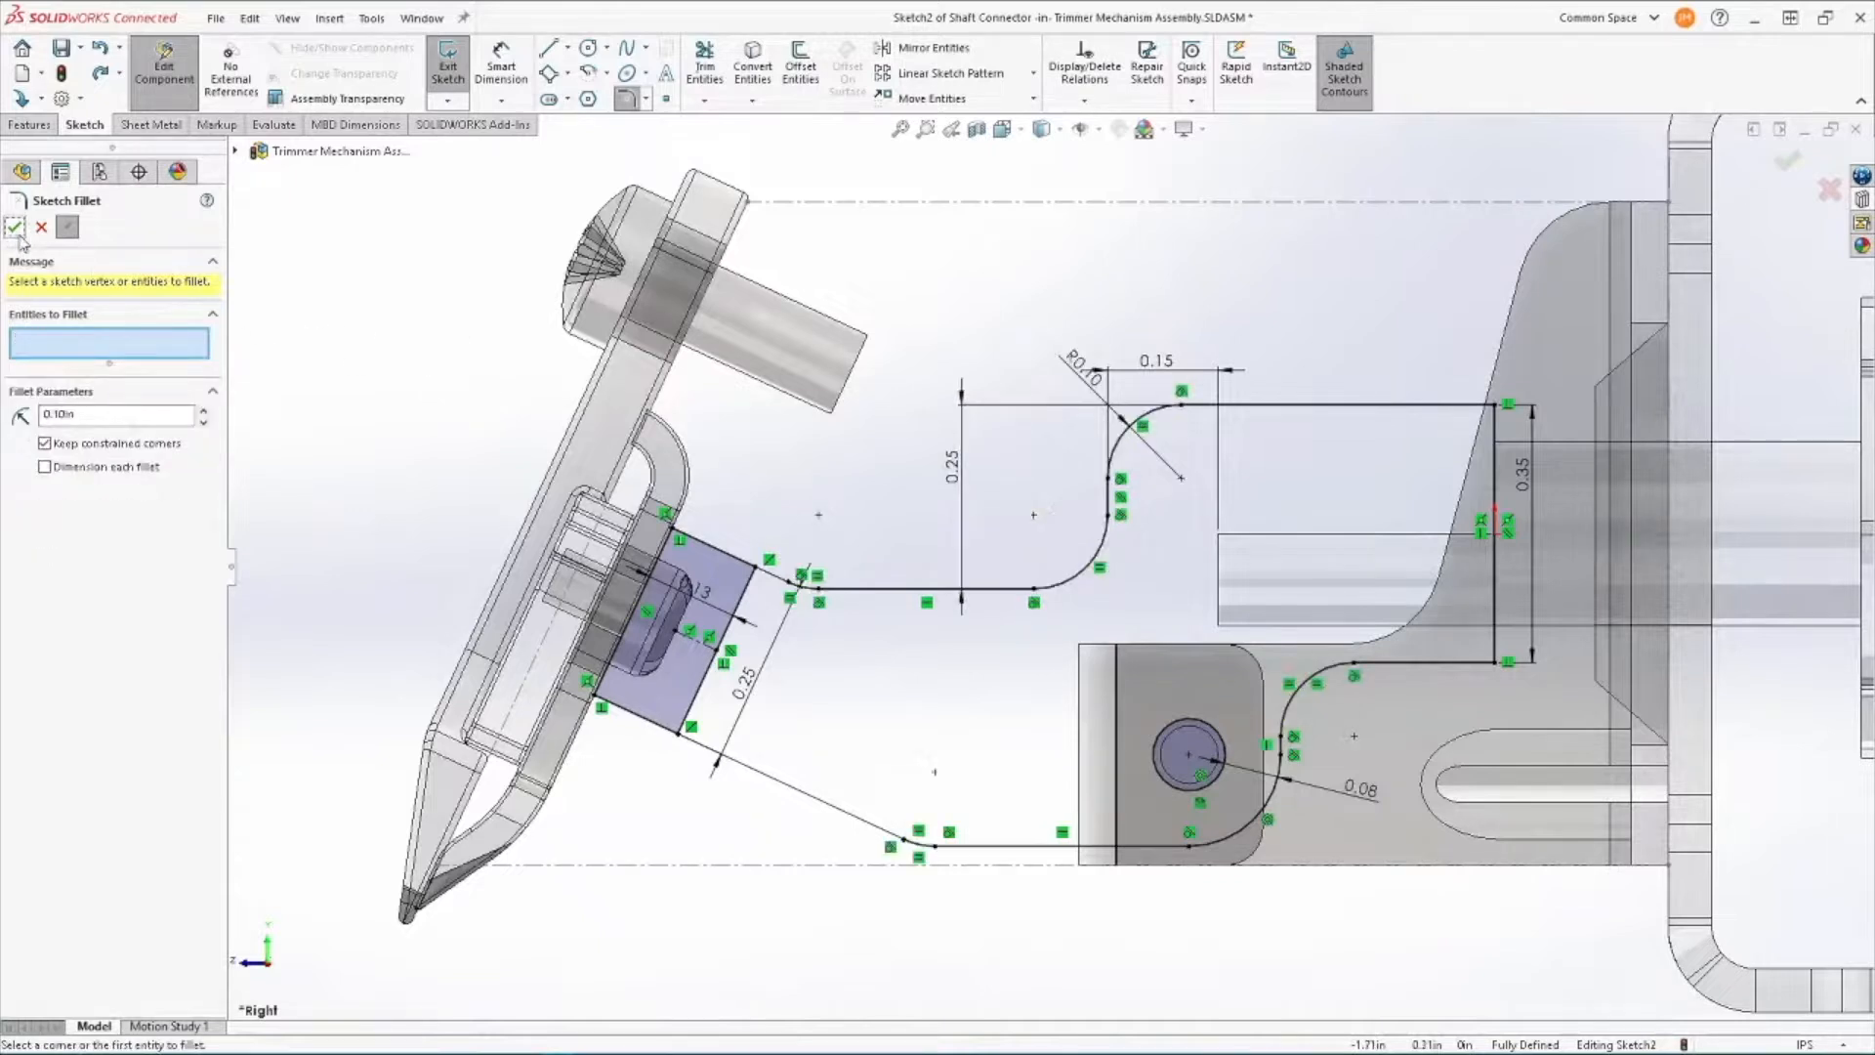
left_click(16, 228)
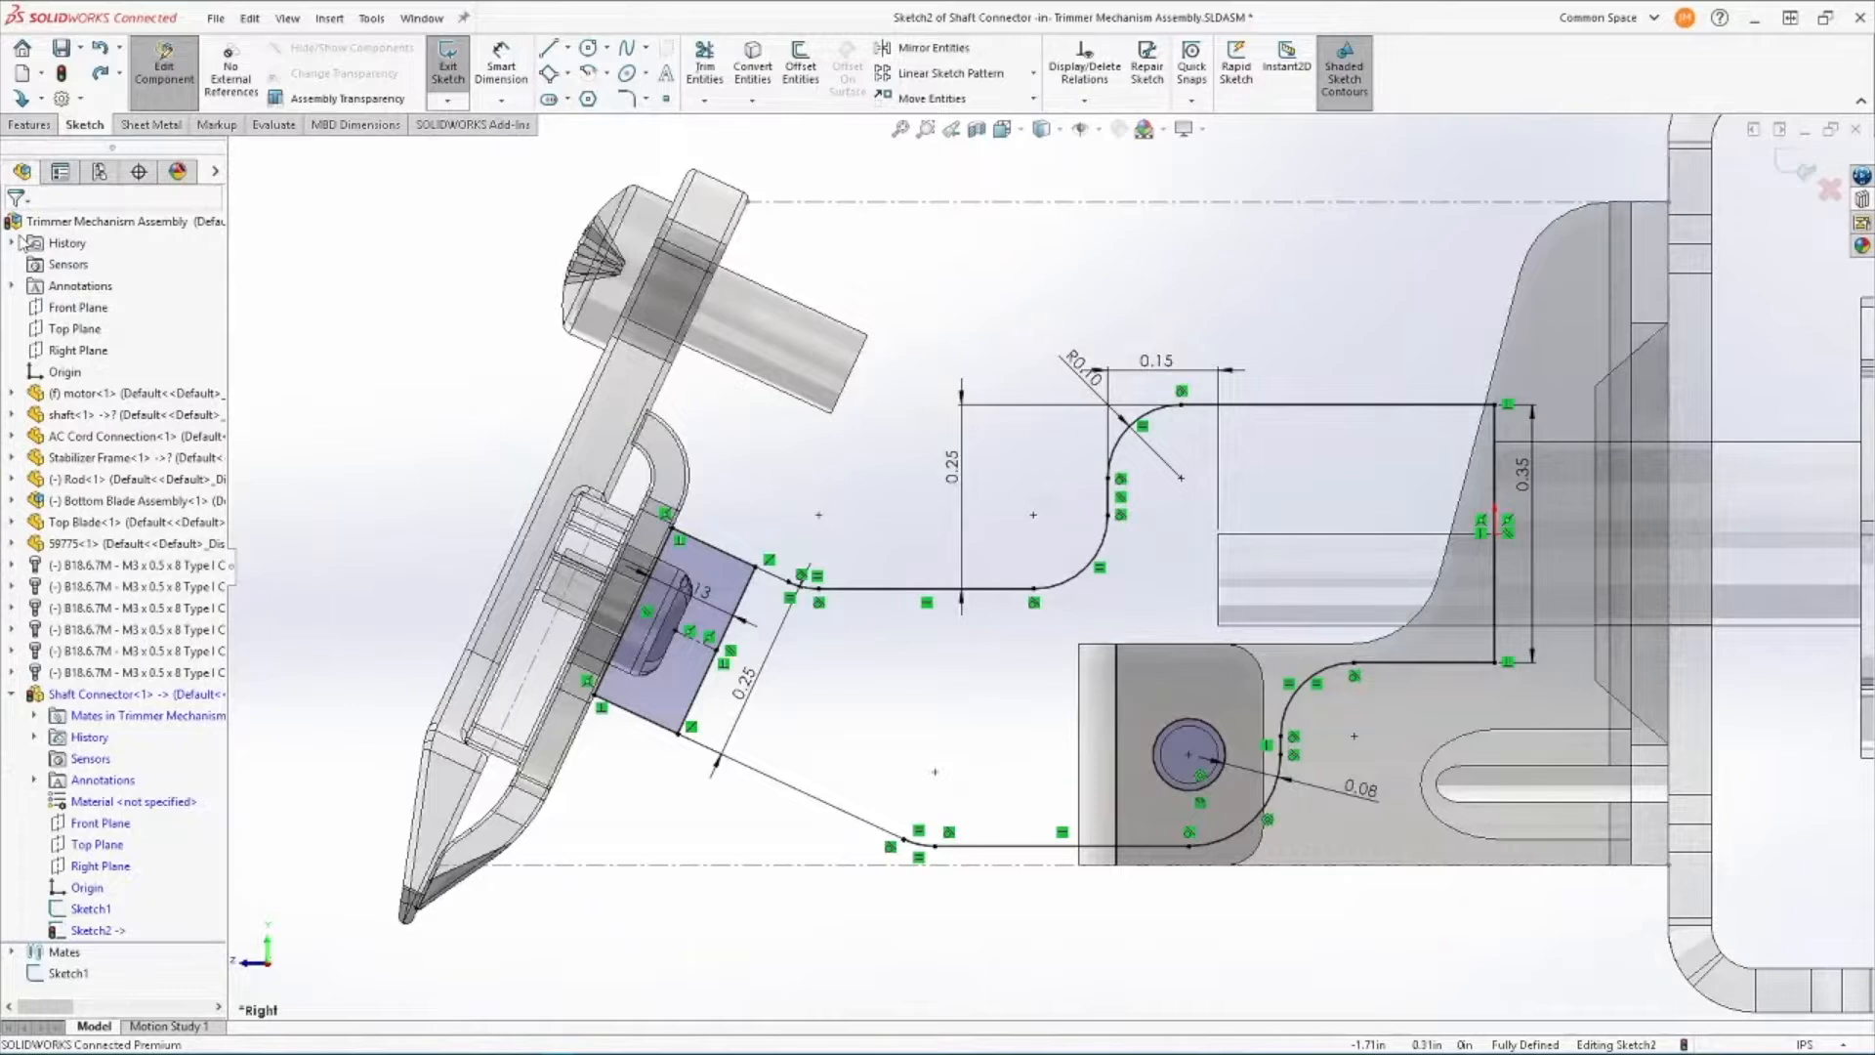
Extrude the main connector region, excluding the small slanted rectangle and the hole, to a blind depth of 0.15 in.
left_click(29, 124)
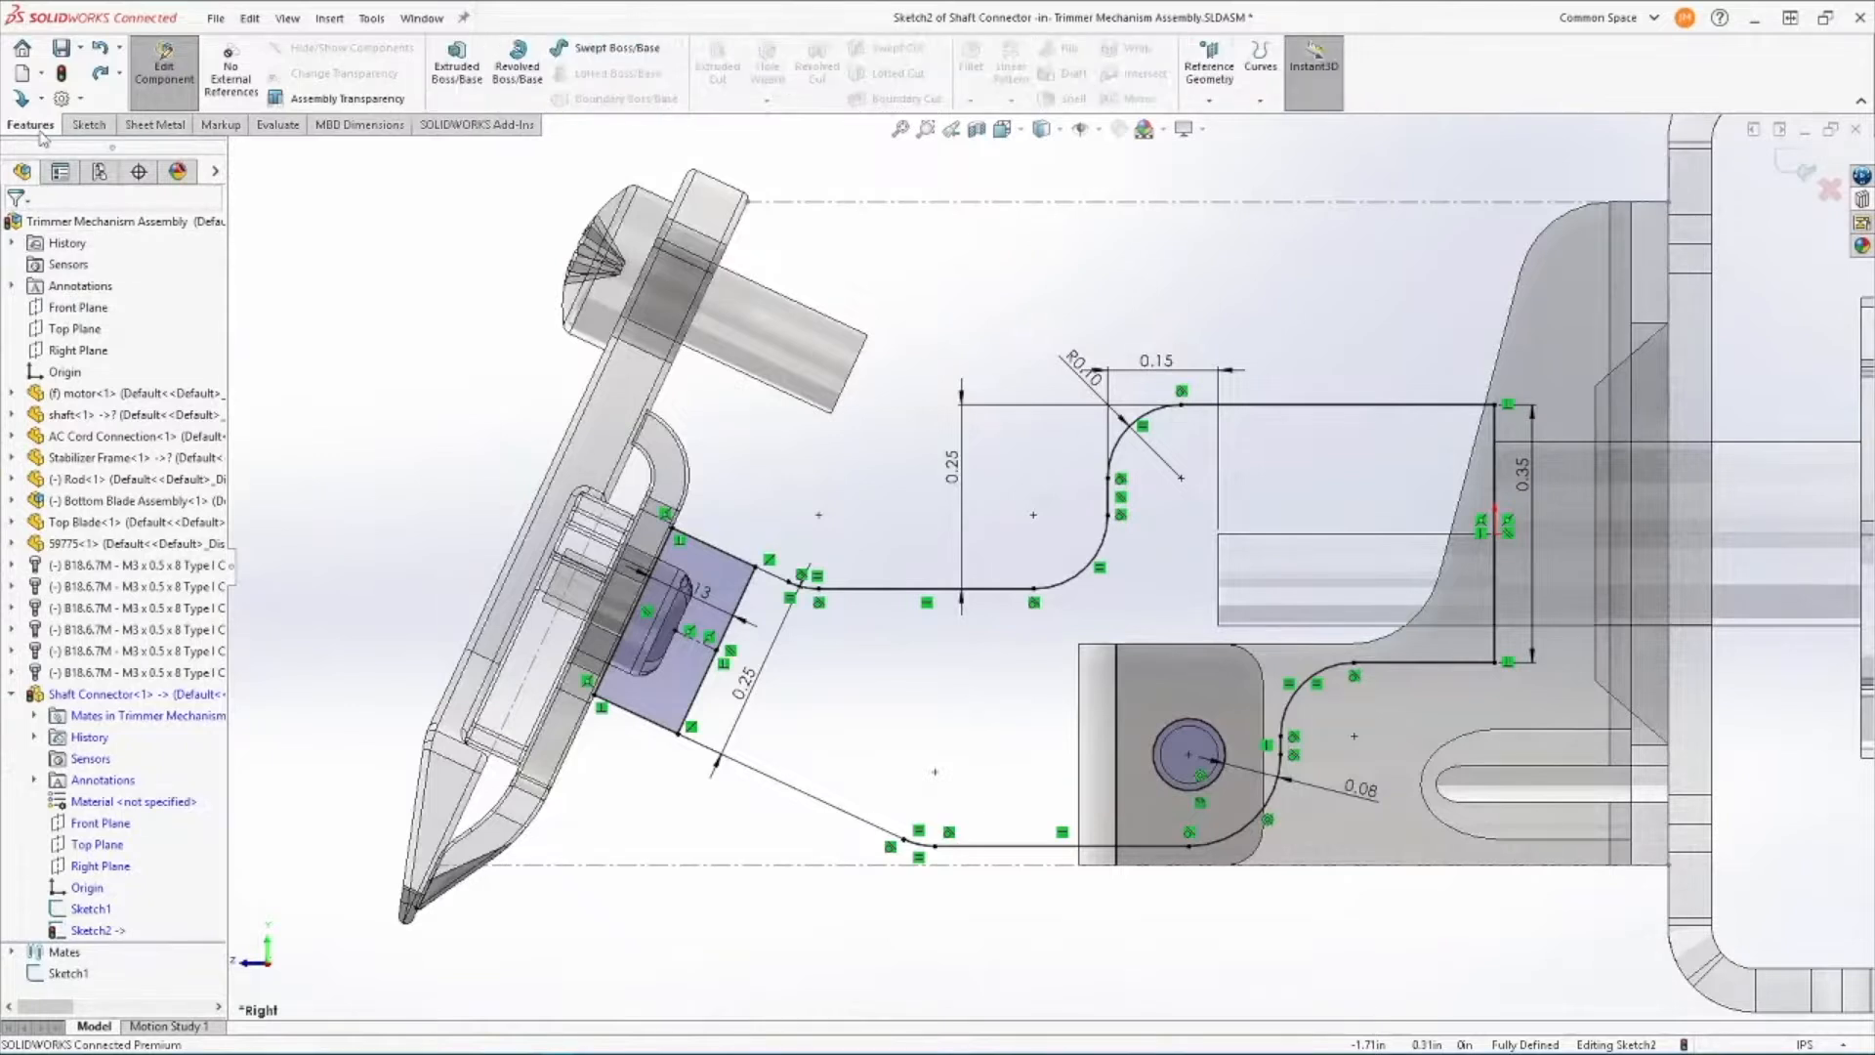
left_click(456, 67)
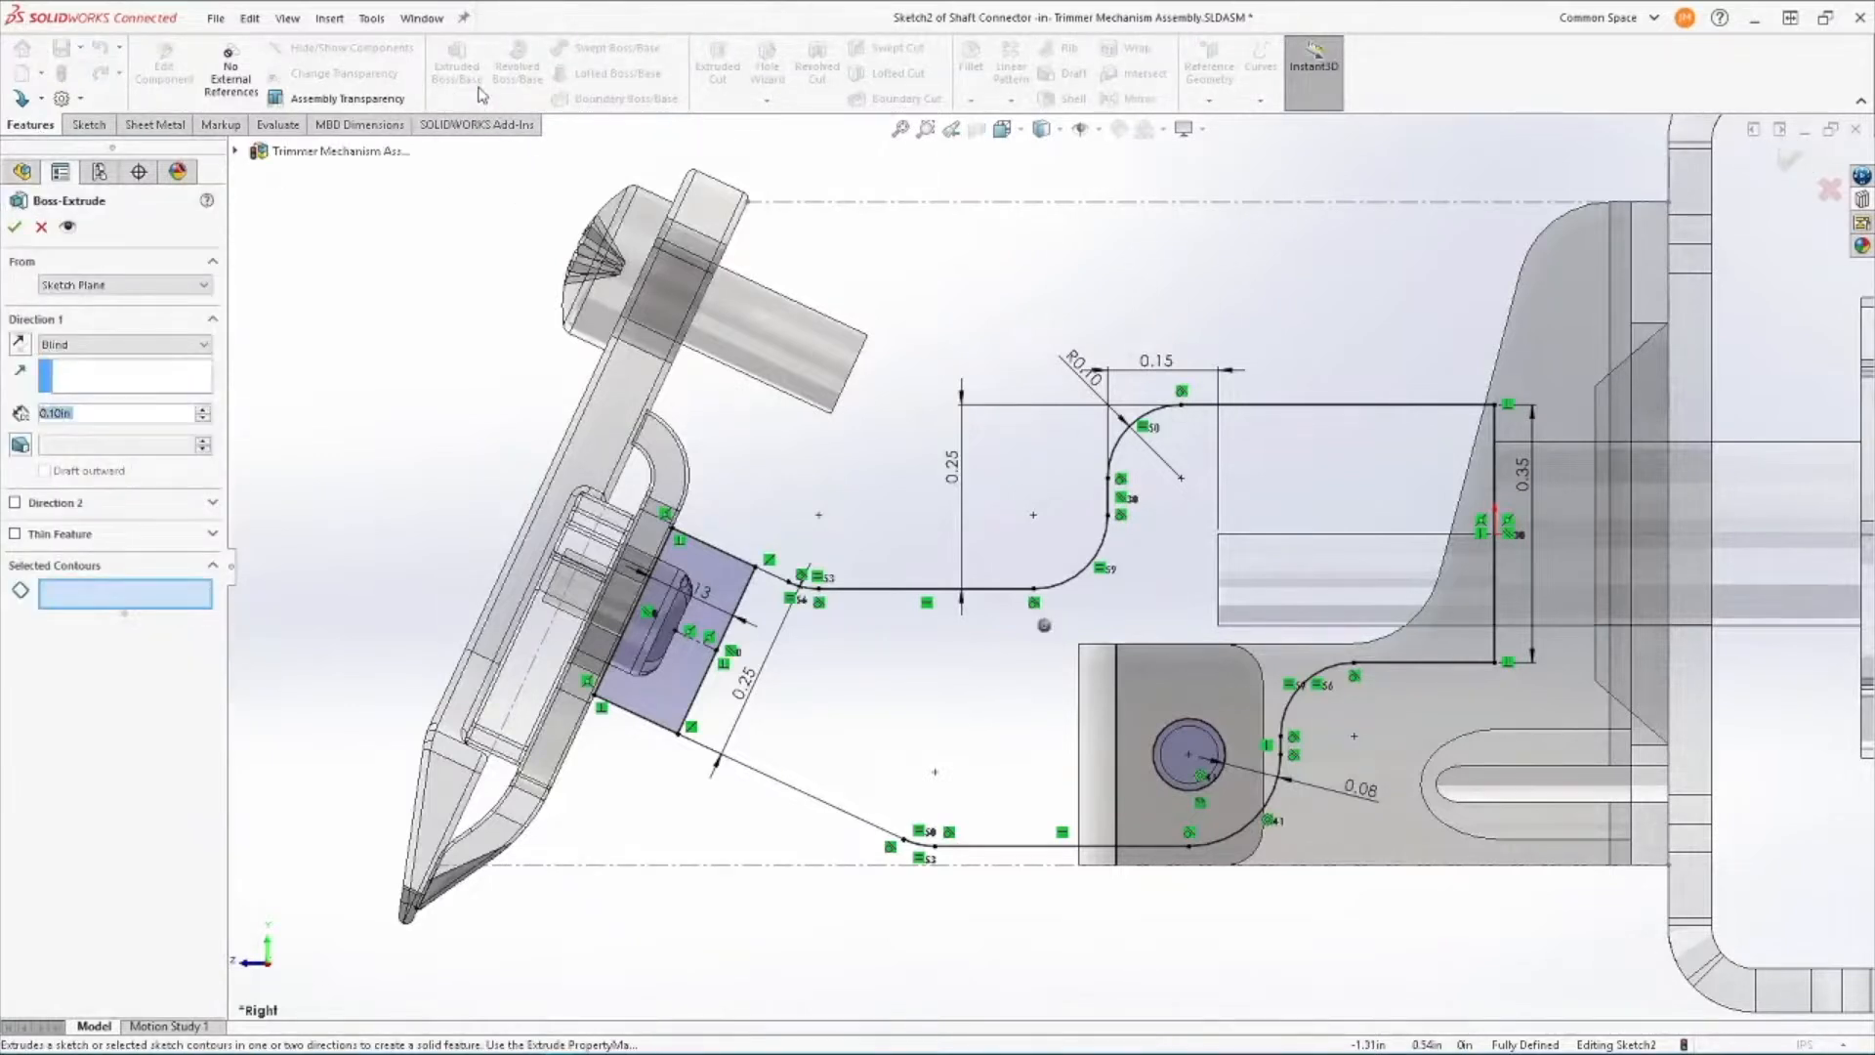
left_click(868, 623)
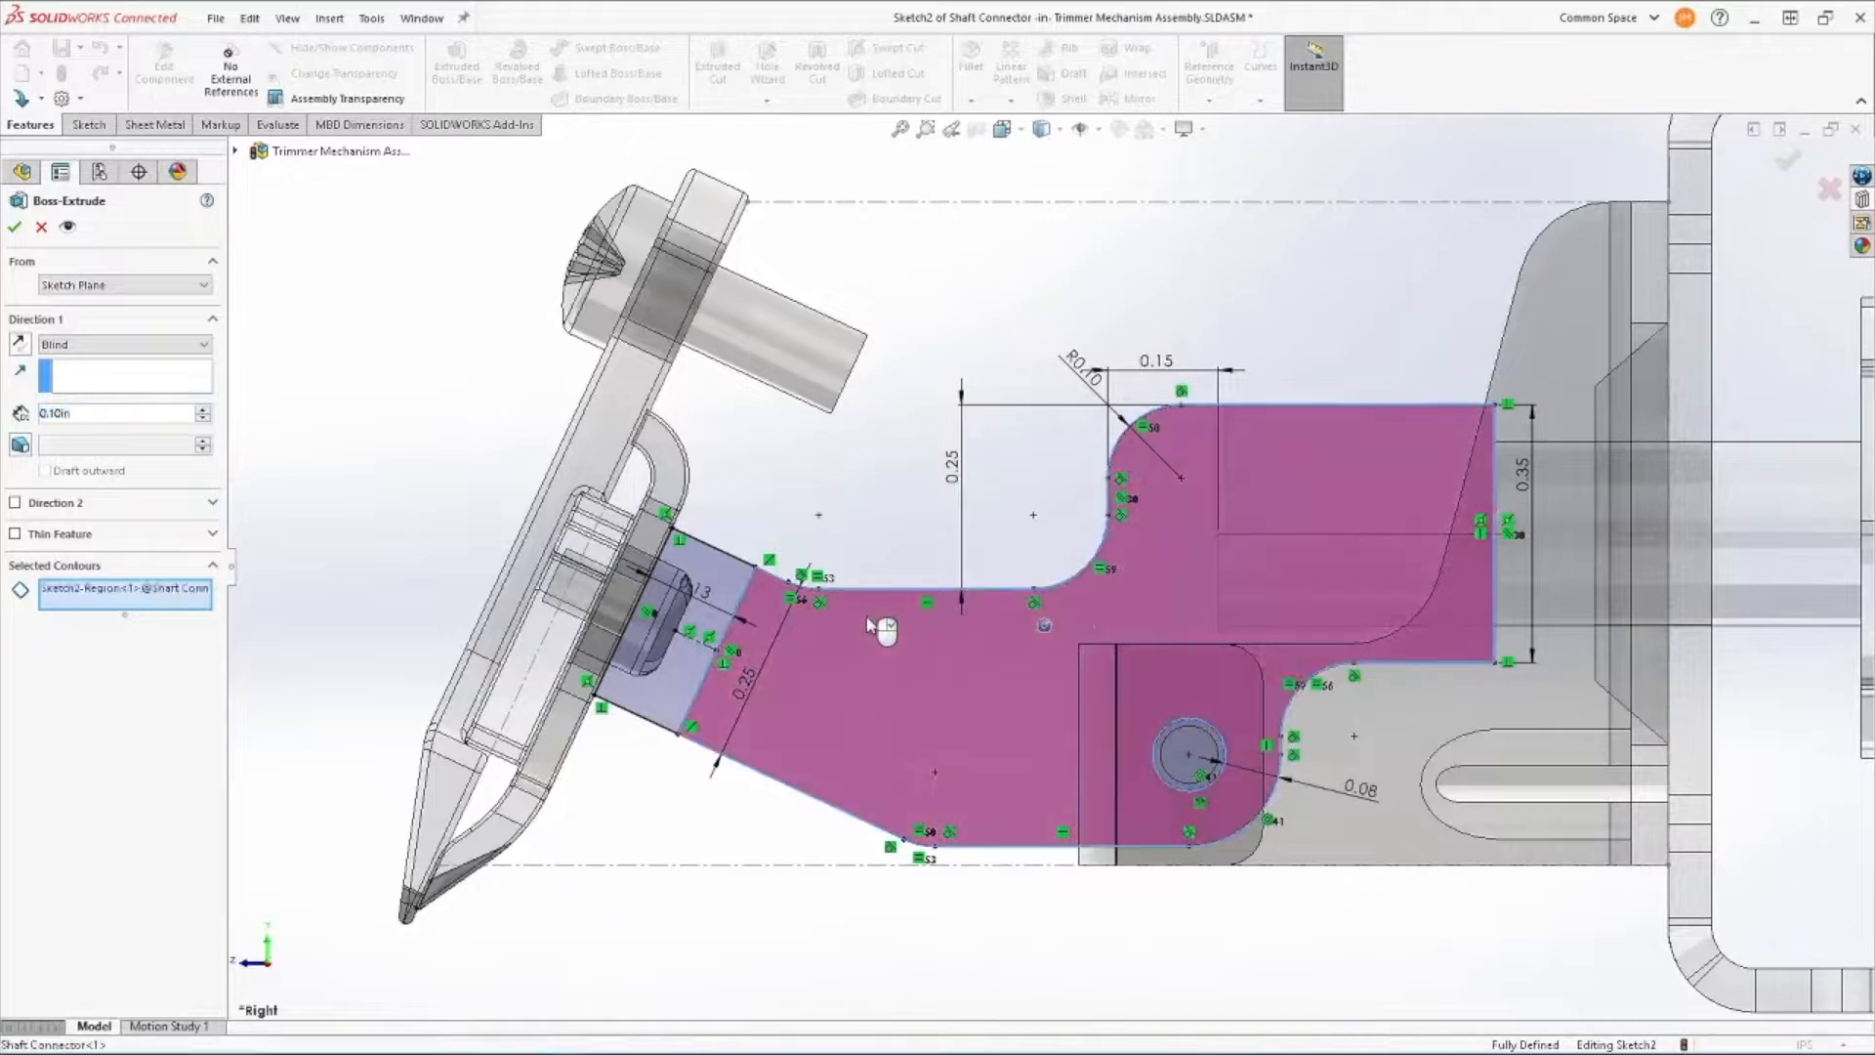
middle_click_drag(900, 528, 1398, 637)
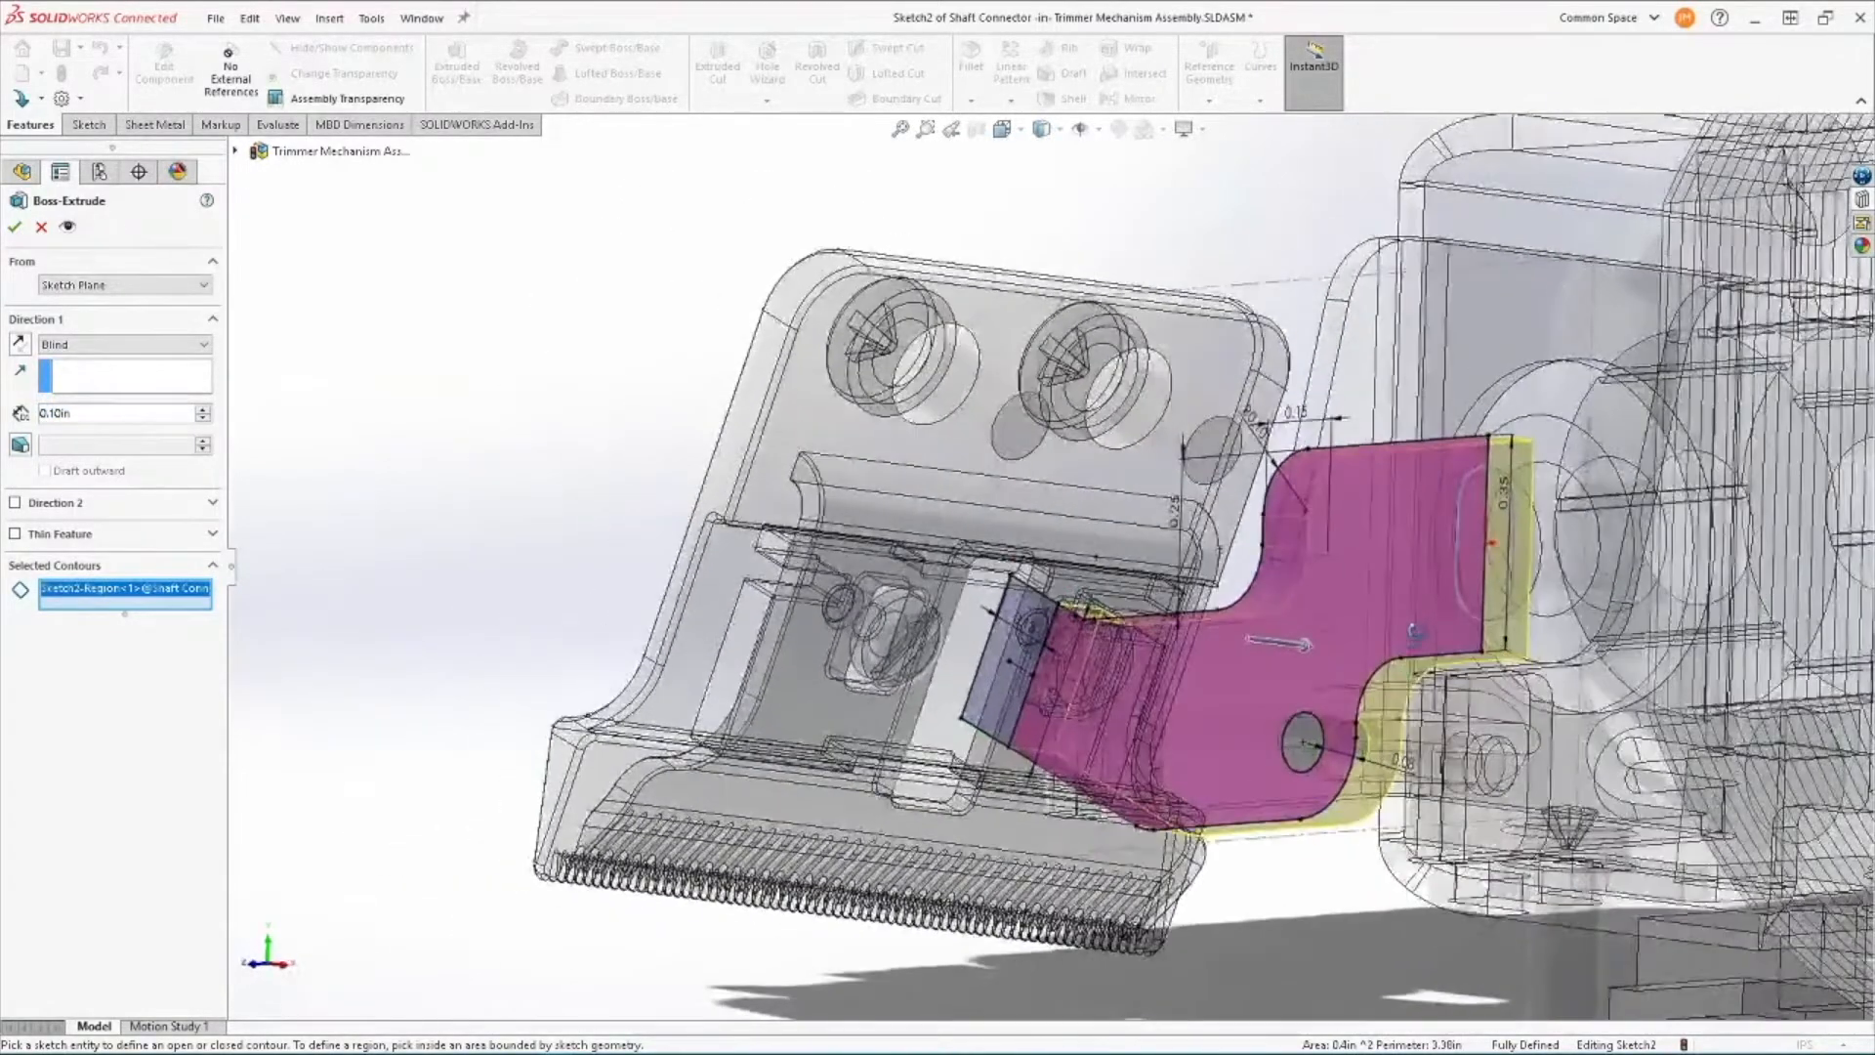
left_click(111, 413)
double_click(110, 412)
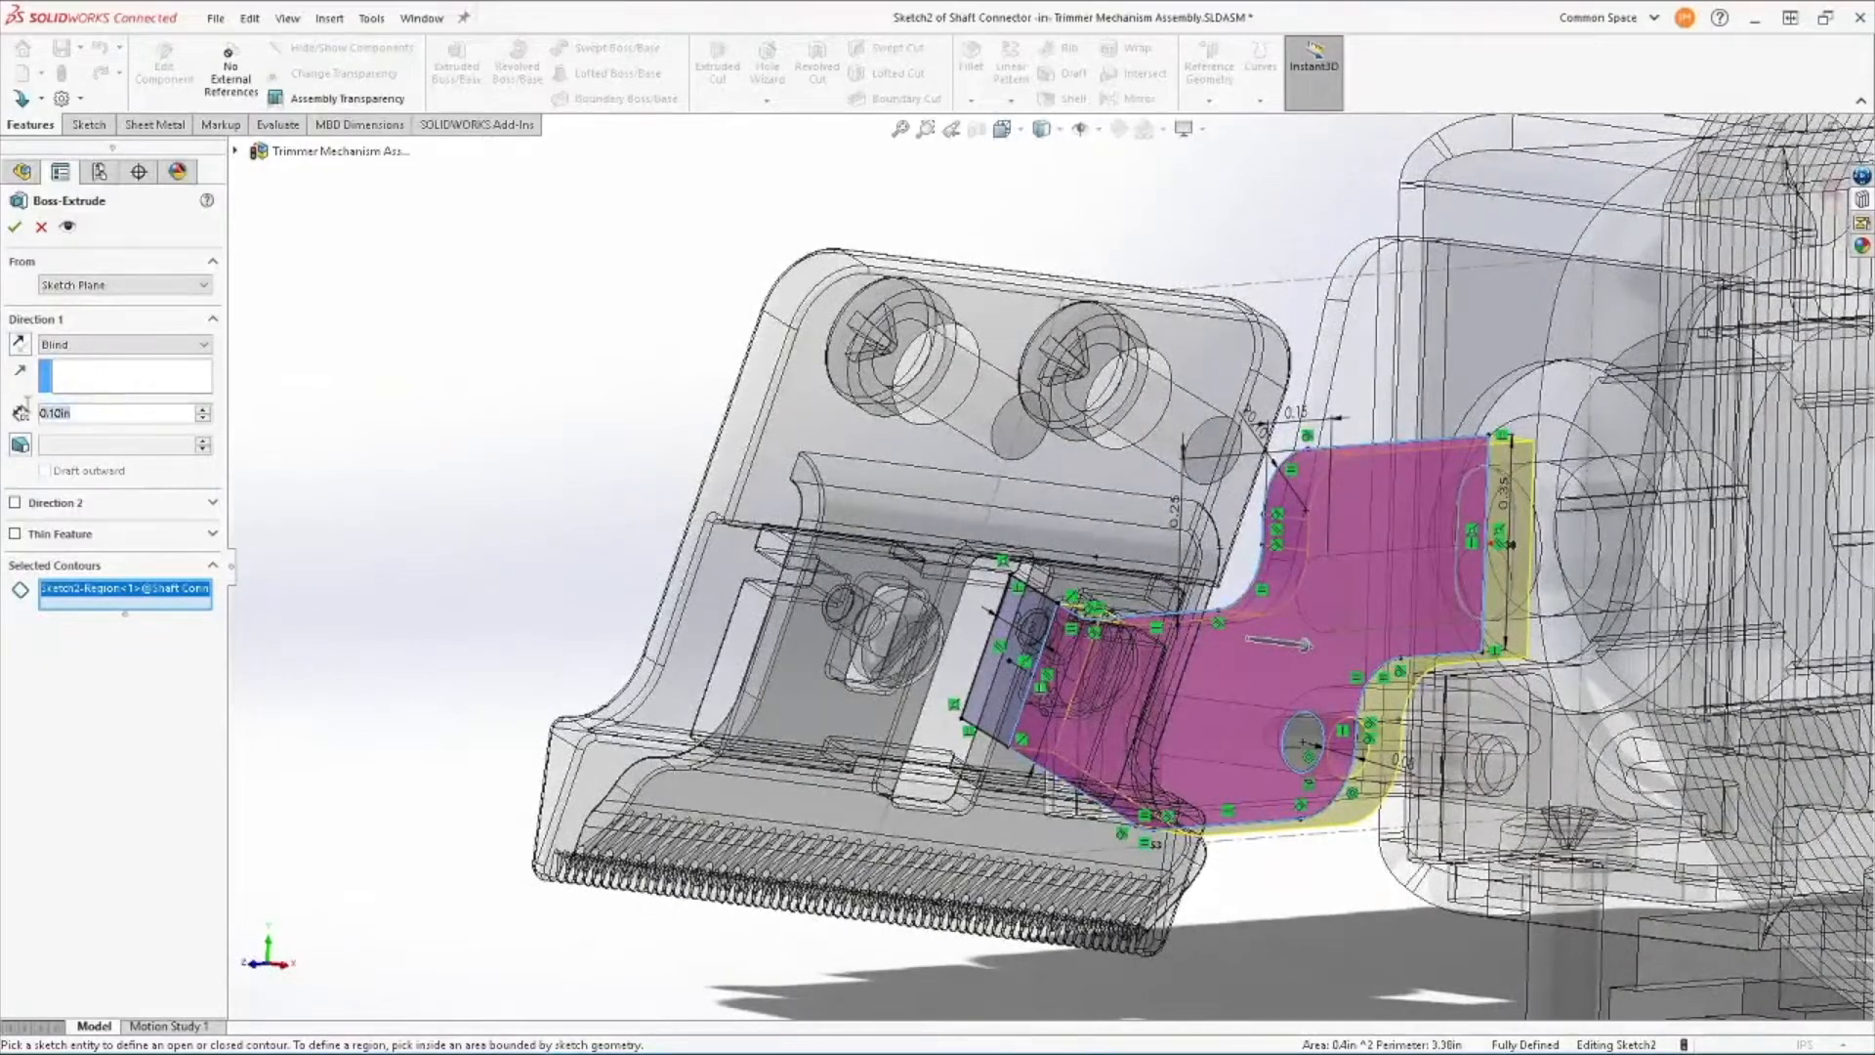
type(".15")
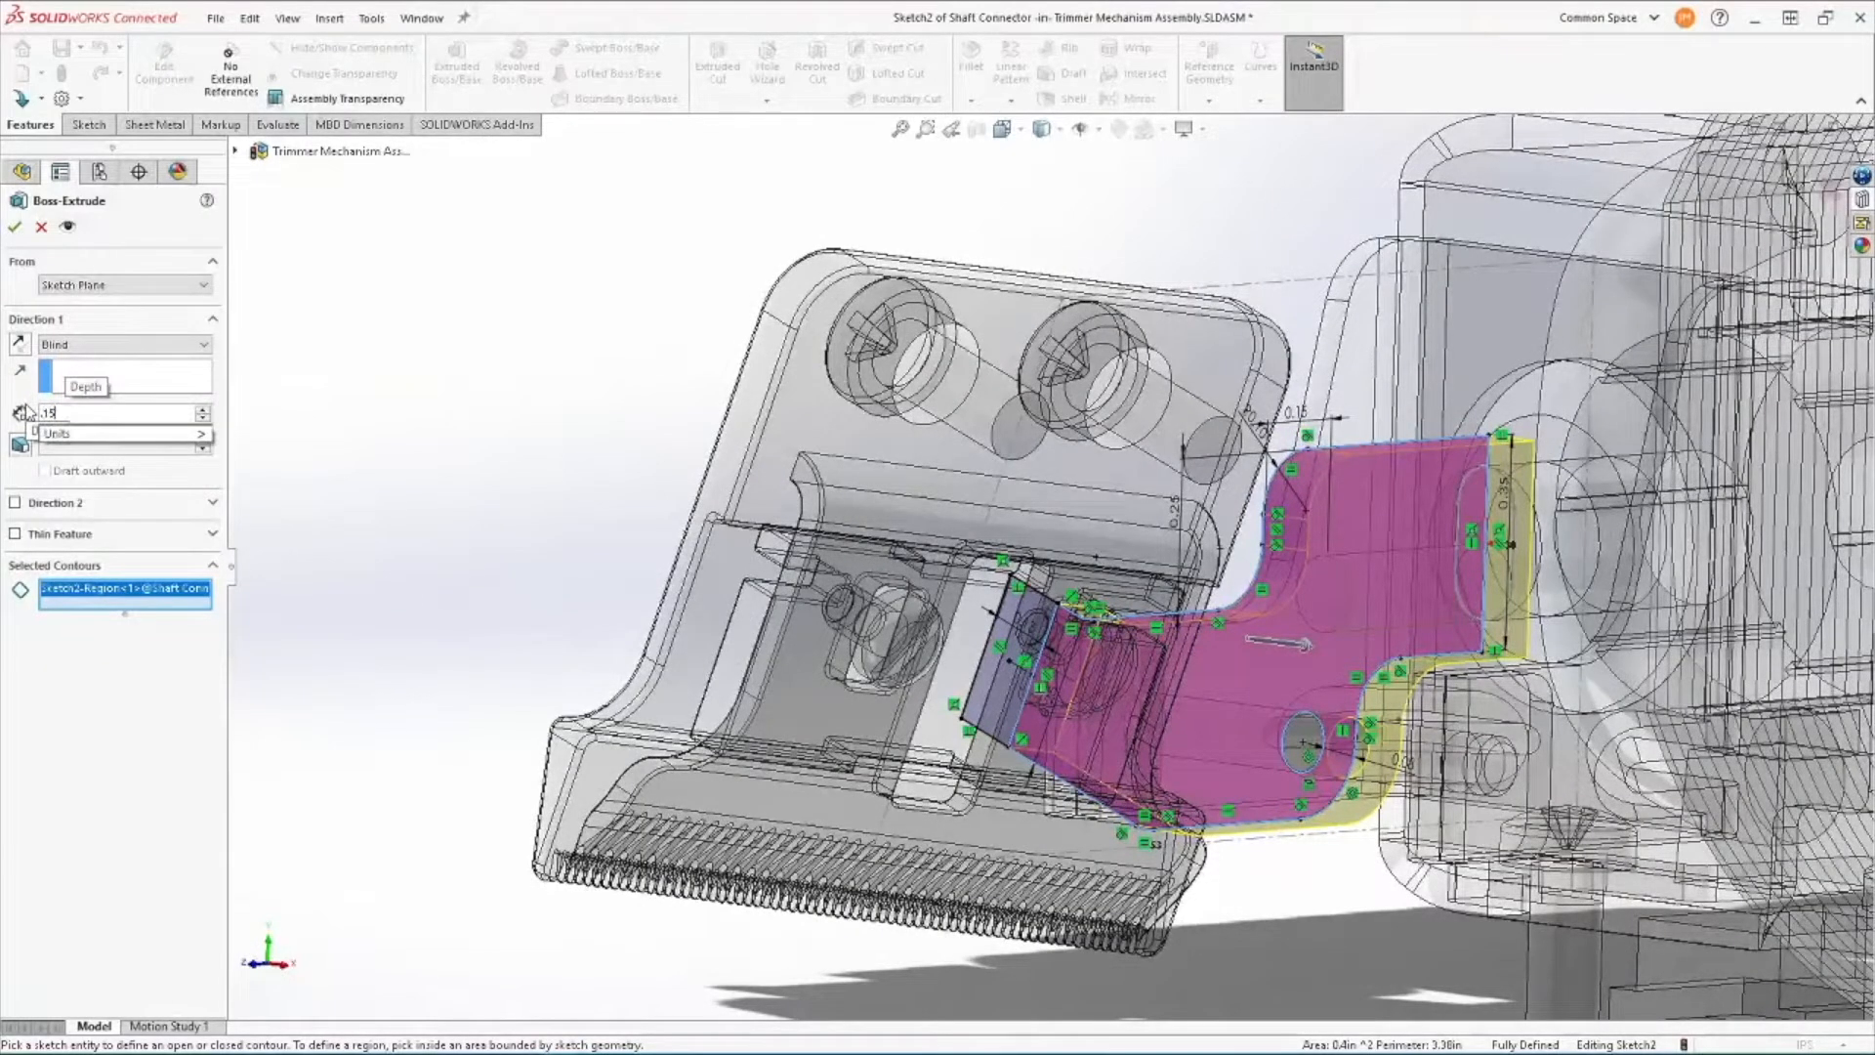
key("Return")
key("Return")
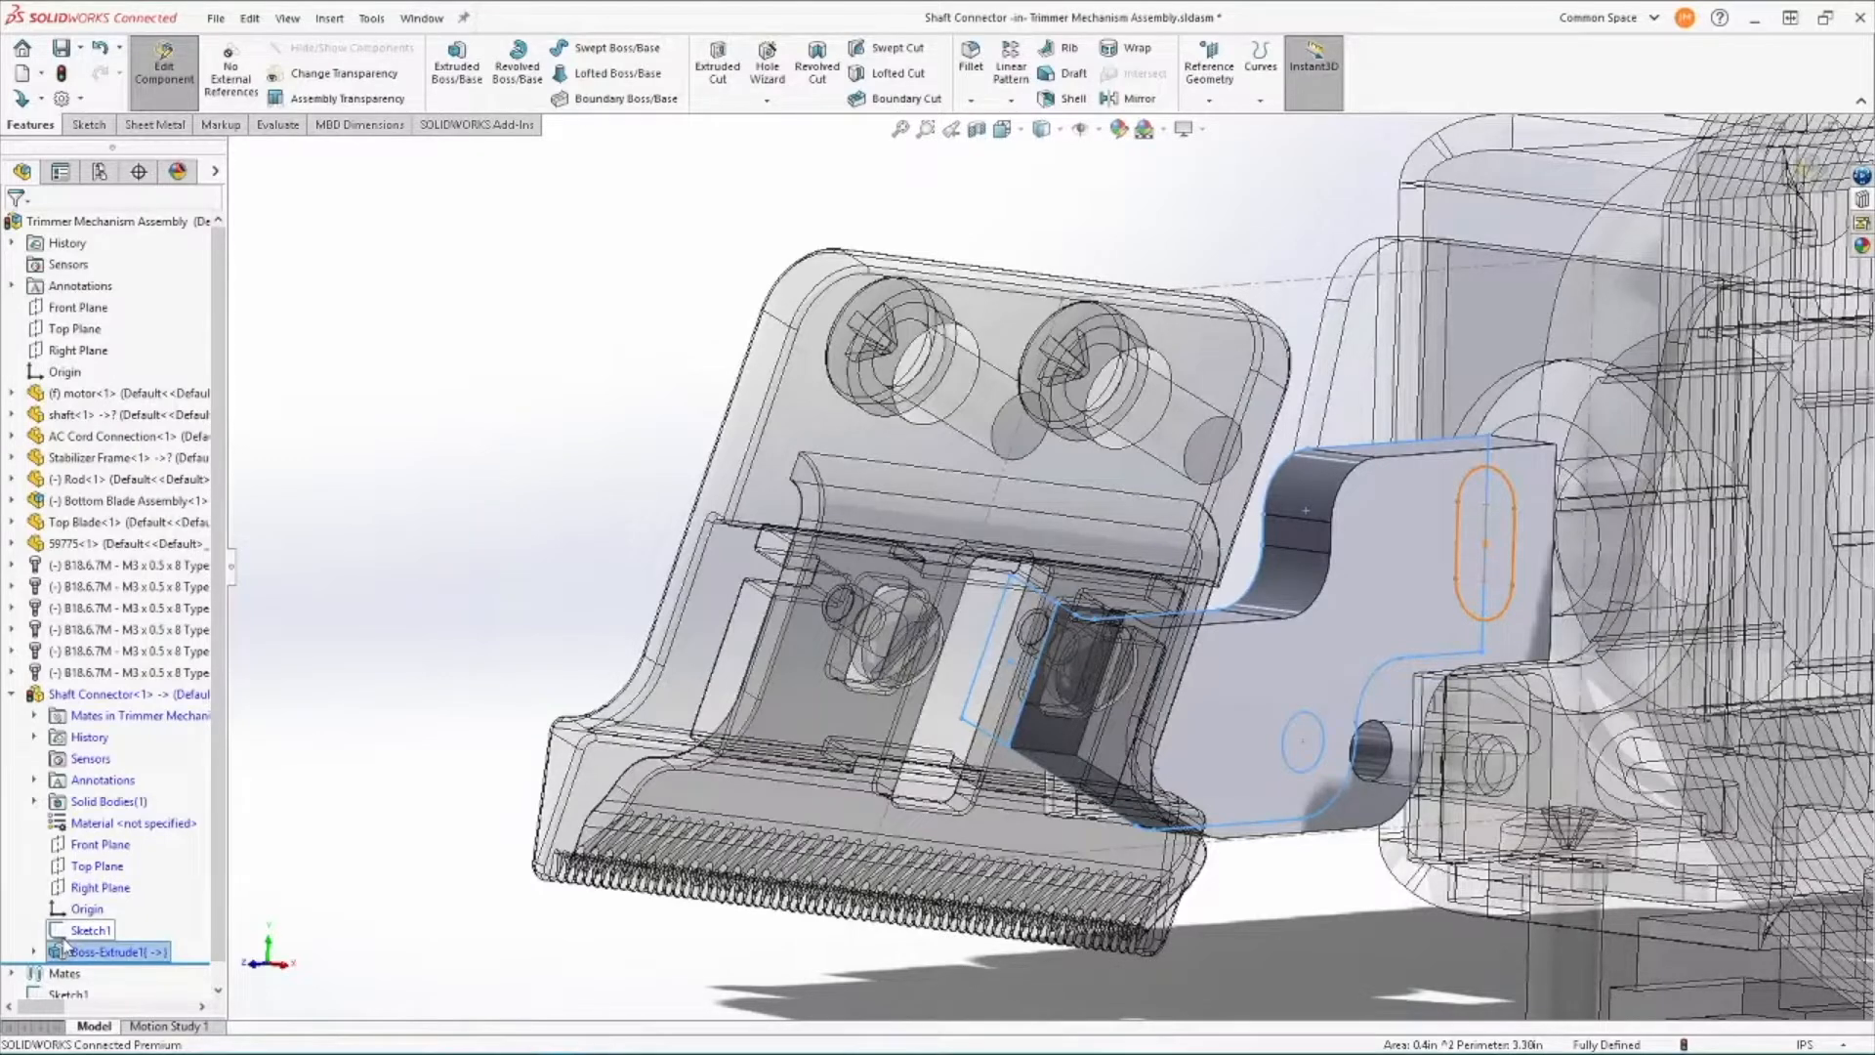
Cut-extrude the straight slot sketch into the connector around the motor shaft, with direction reversed and a blind depth of 0.40 in.
left_click(63, 932)
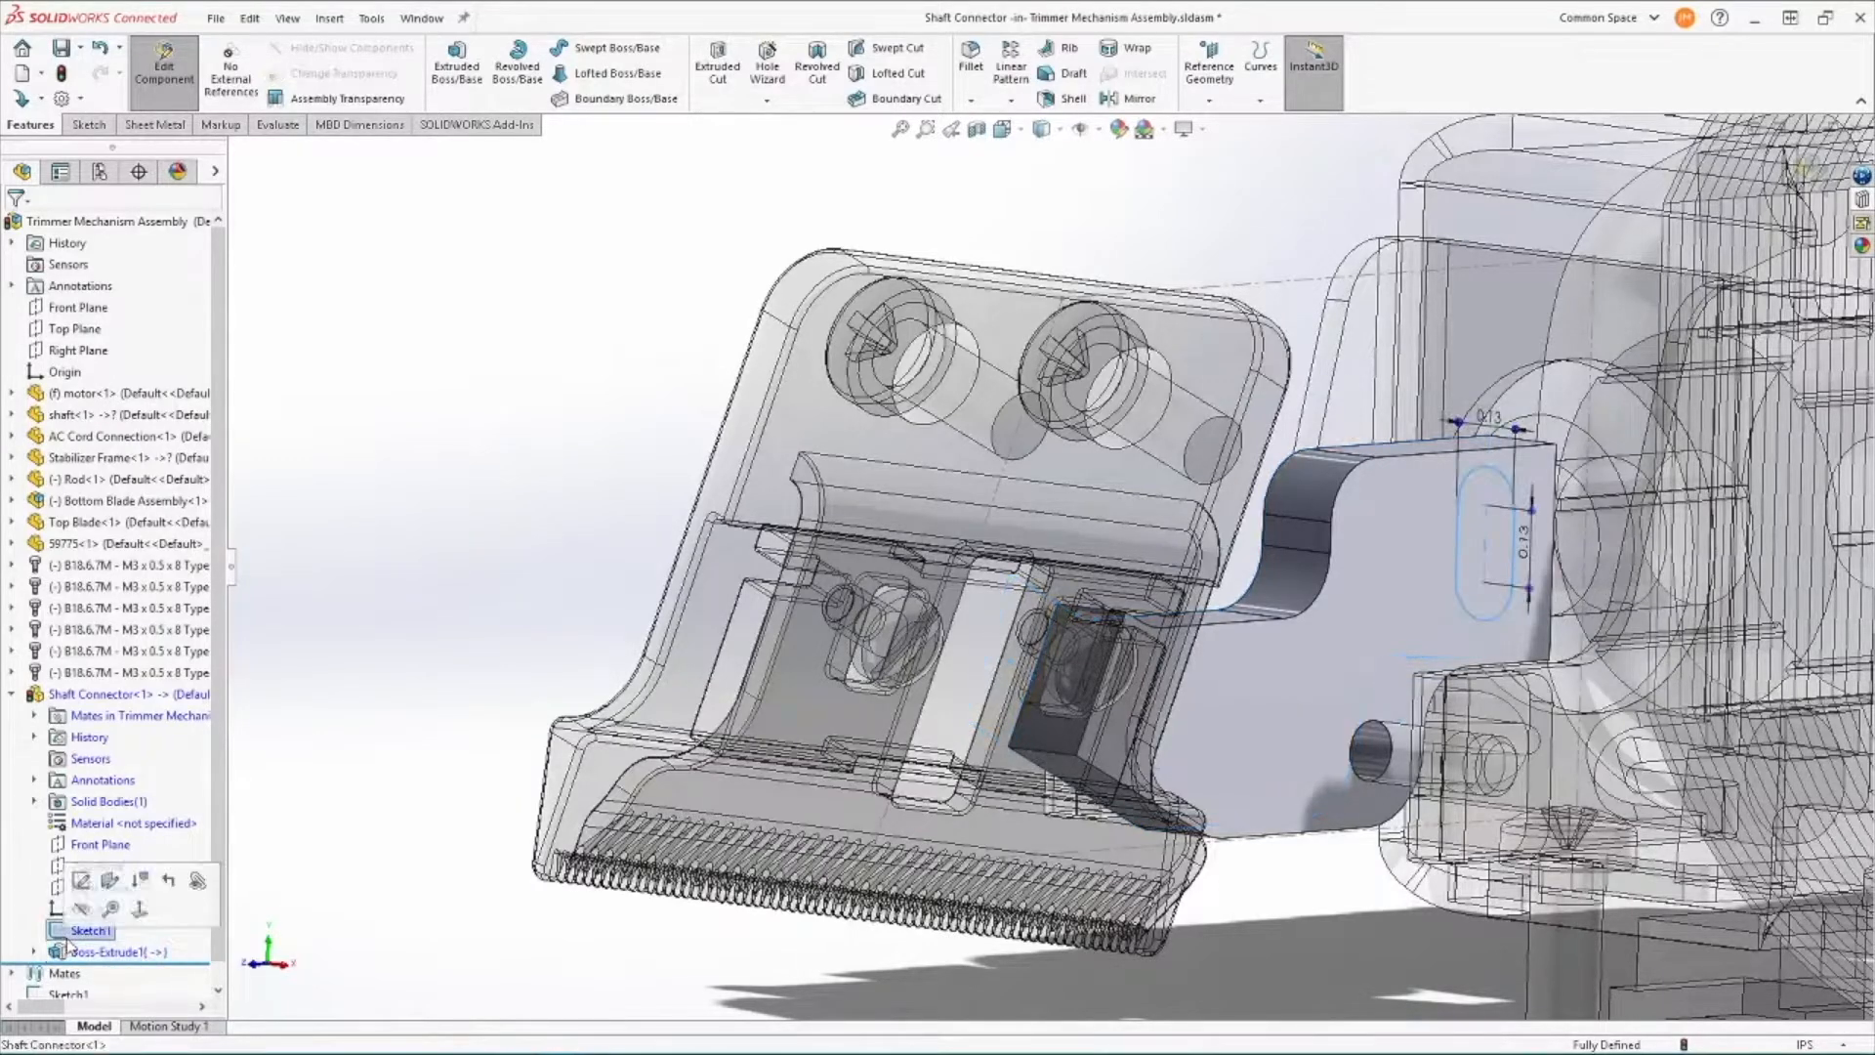
left_click(719, 73)
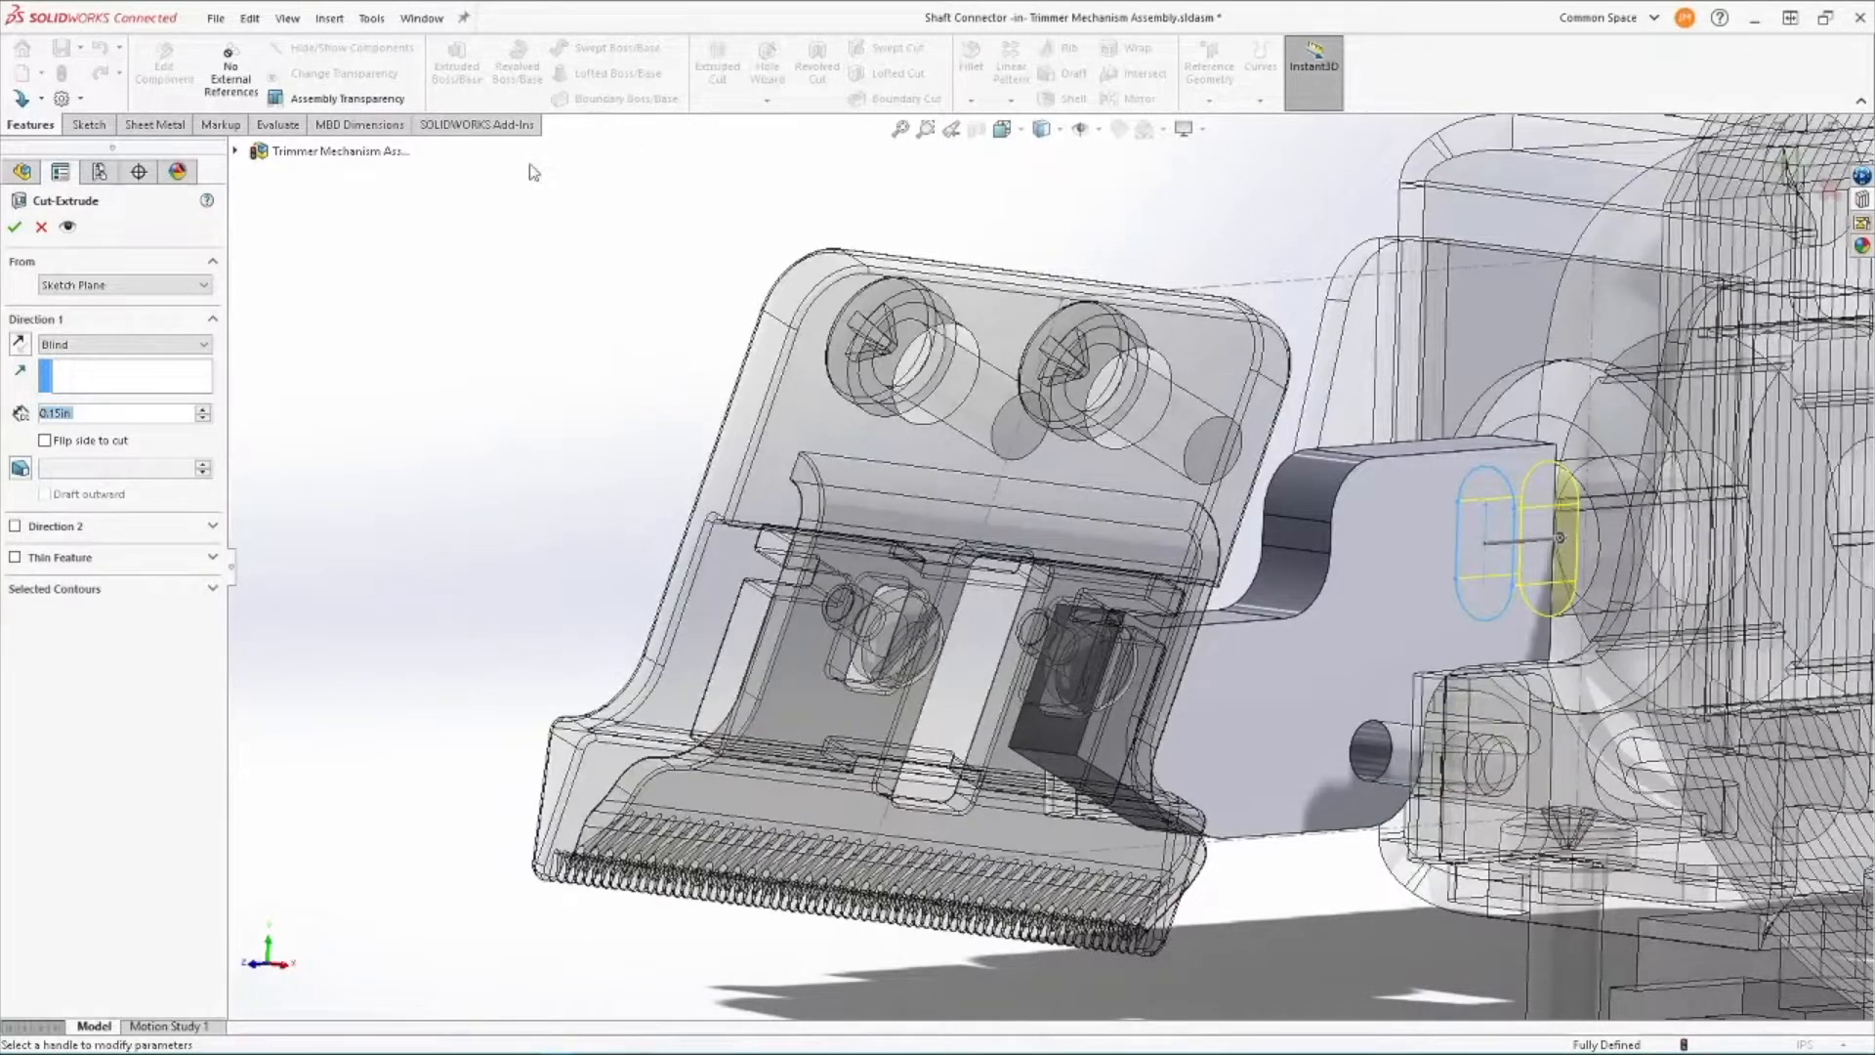
left_click(19, 345)
middle_click_drag(611, 419, 869, 479)
scroll(867, 476, "up", 3)
scroll(623, 494, "down", 5)
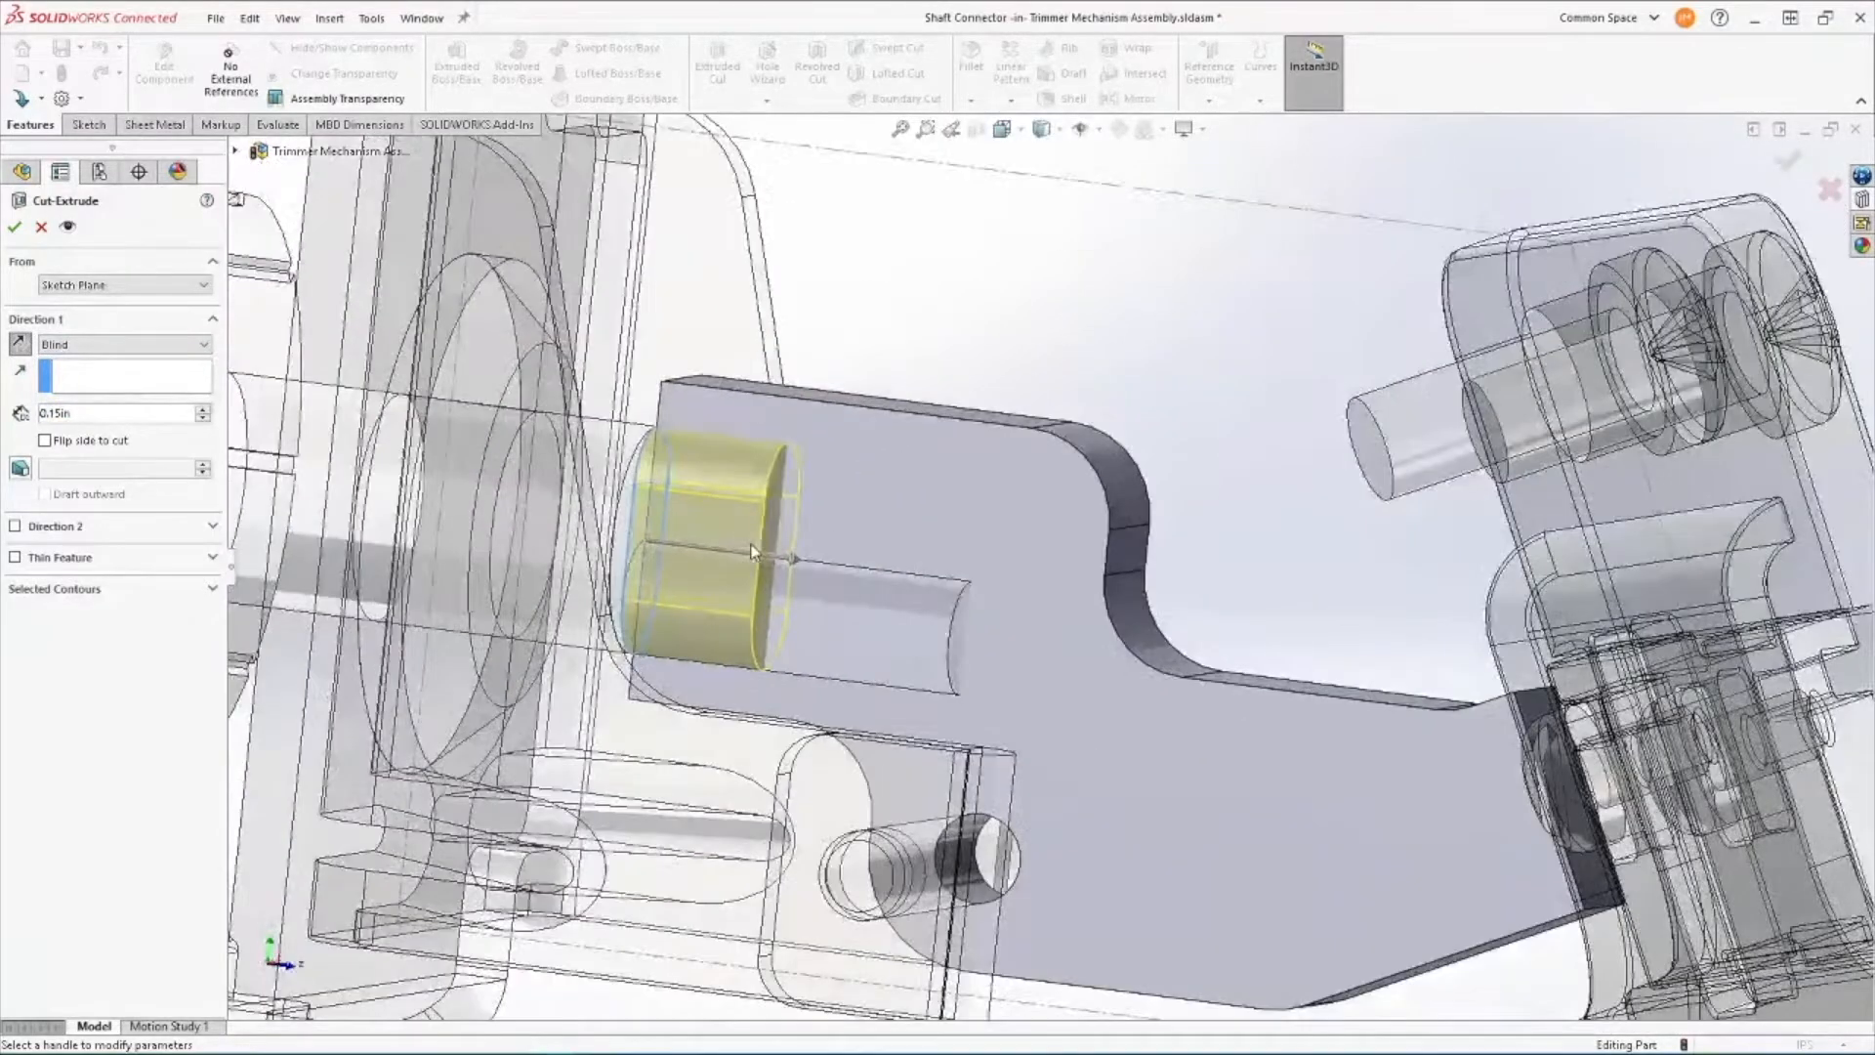
mouse_move(794, 562)
left_mouse_down()
mouse_move(1020, 493)
mouse_move(1008, 482)
left_mouse_up()
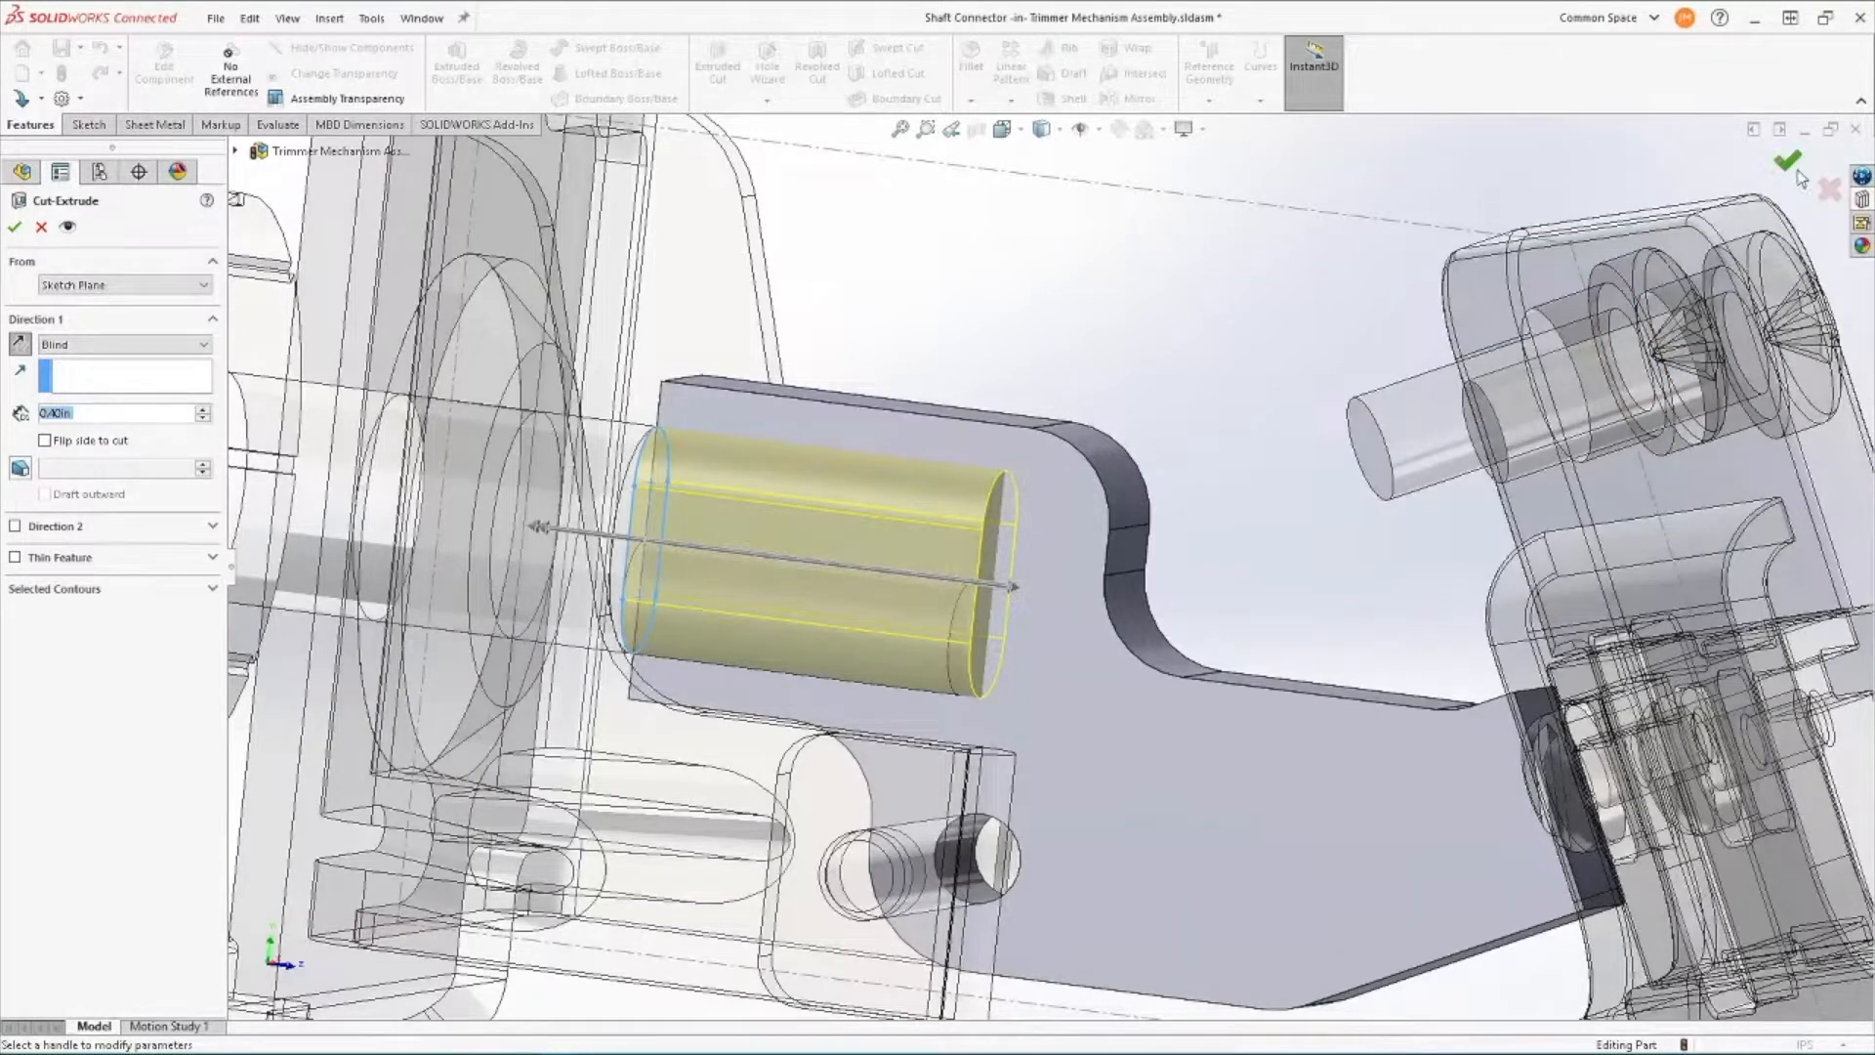
left_click(1793, 166)
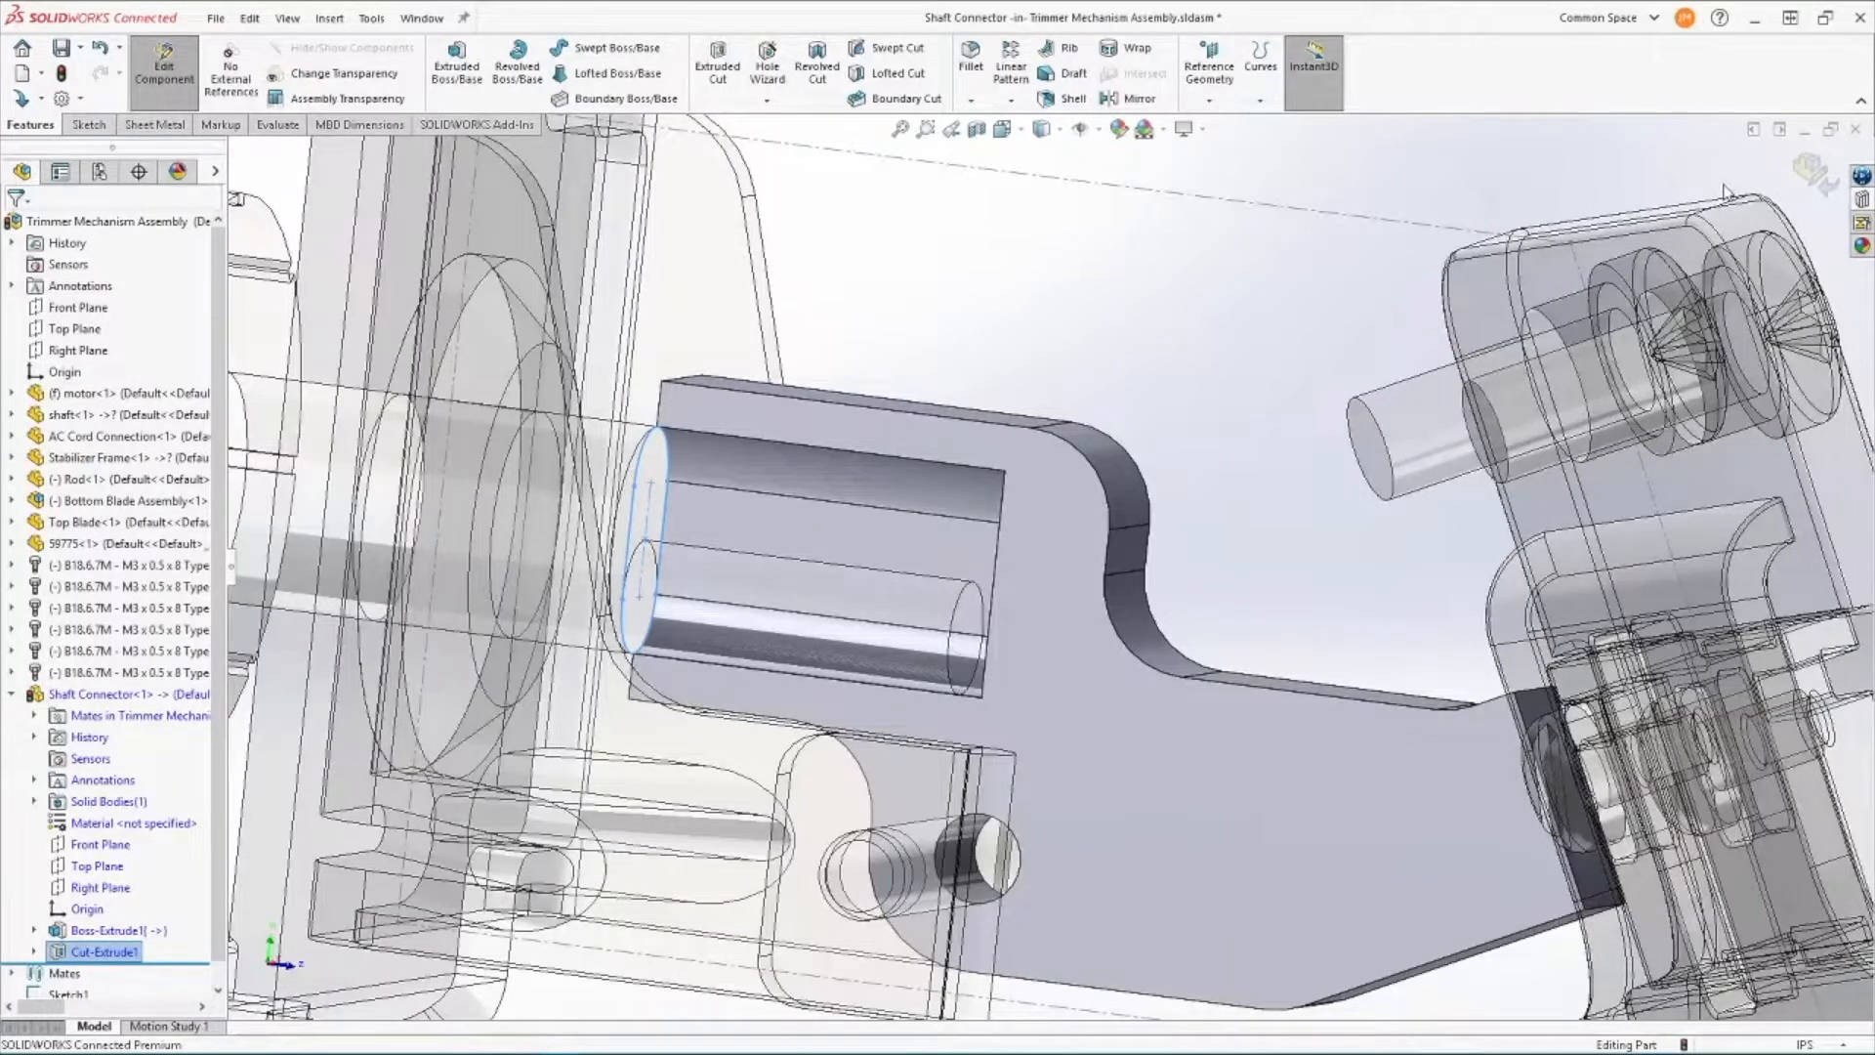
left_click(1719, 186)
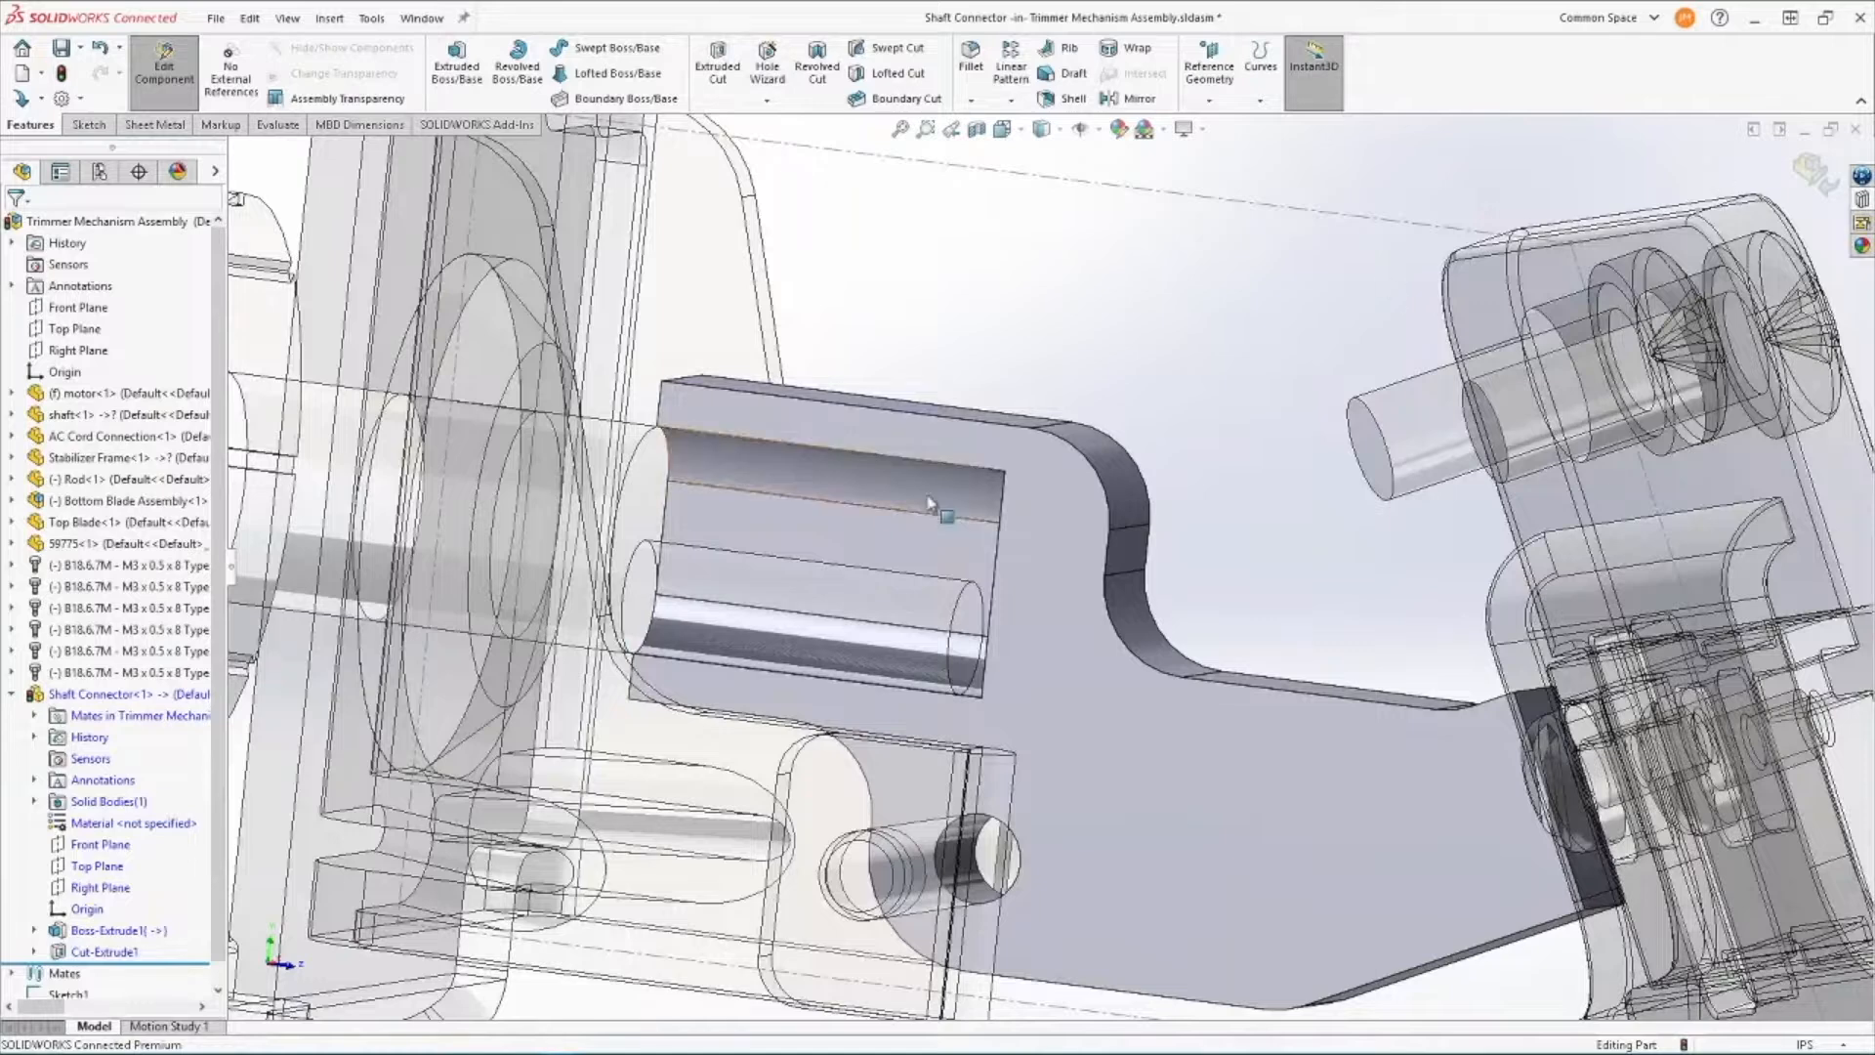
Isolate the Shaft Connector so that only this part is displayed in the assembly.
right_click(133, 696)
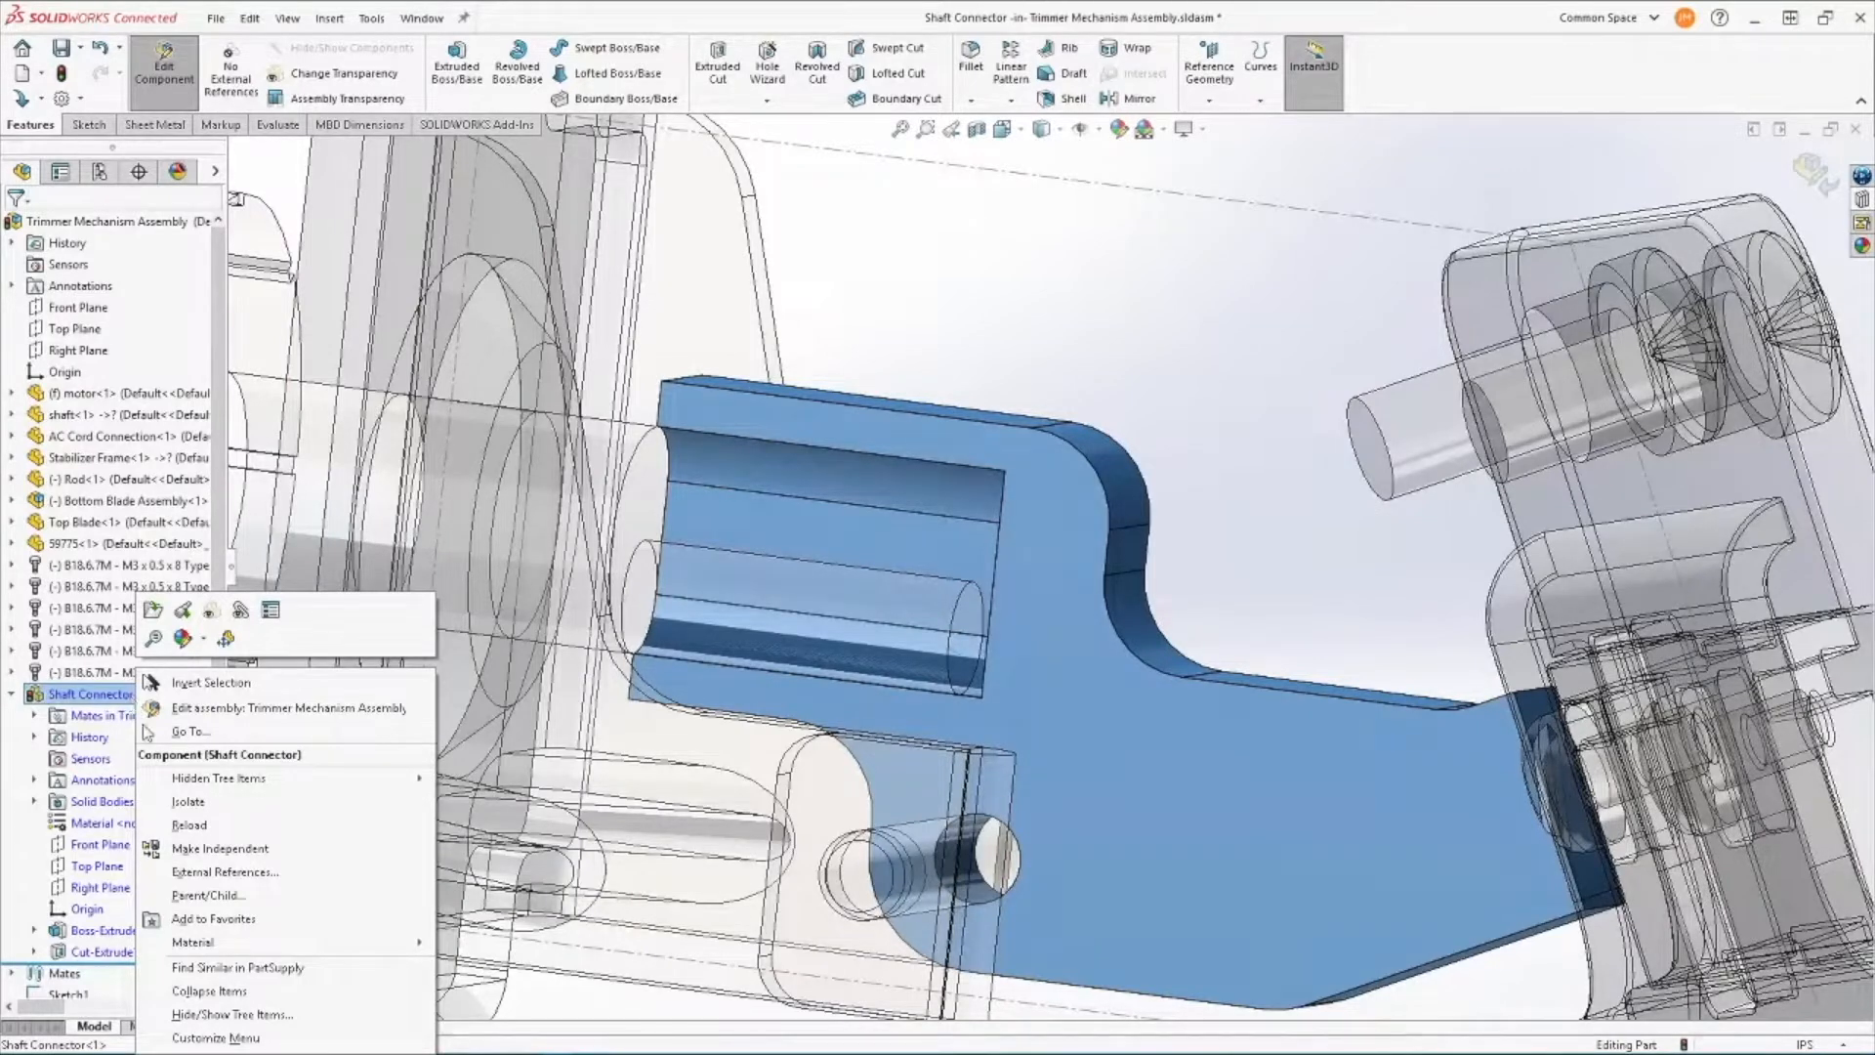
left_click(185, 802)
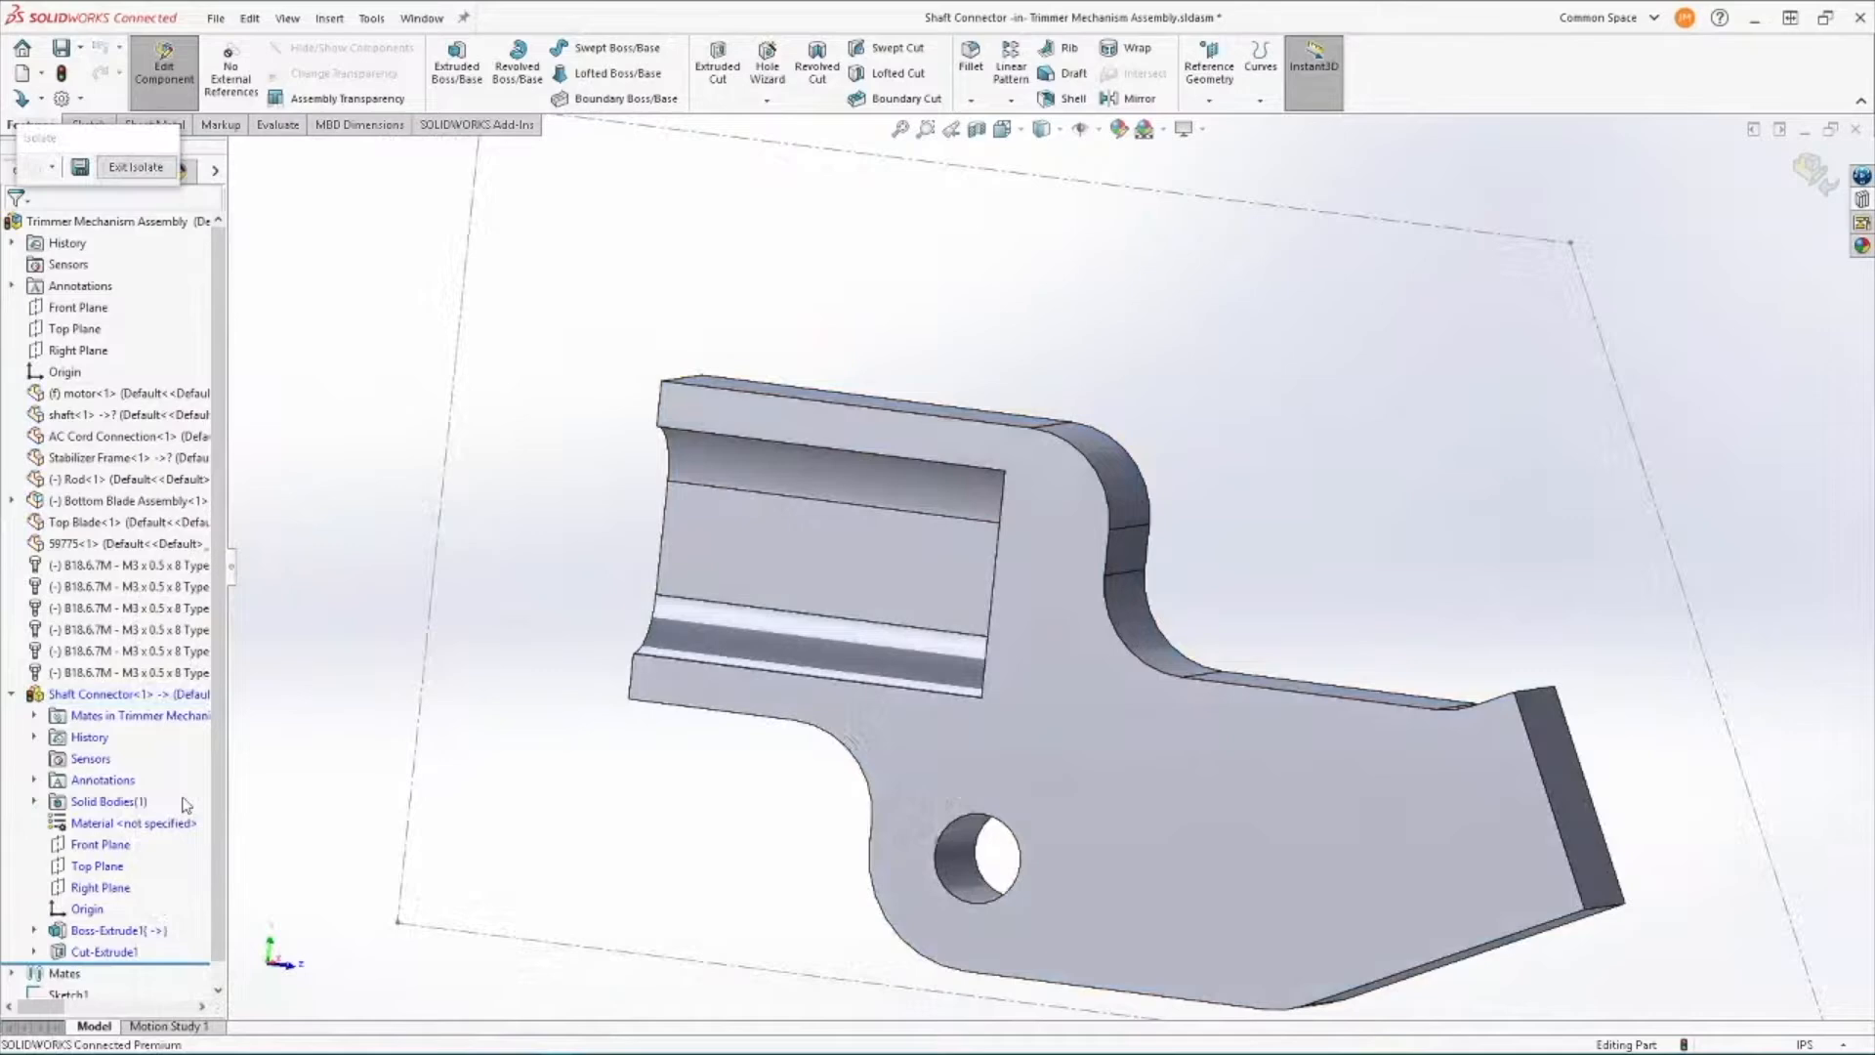
Sketch a horizontal centerpoint straight slot on the connector's slanted end face, centred on its long edge, with about 0.49 in between arc centres.
left_click(1566, 795)
left_click(1654, 740)
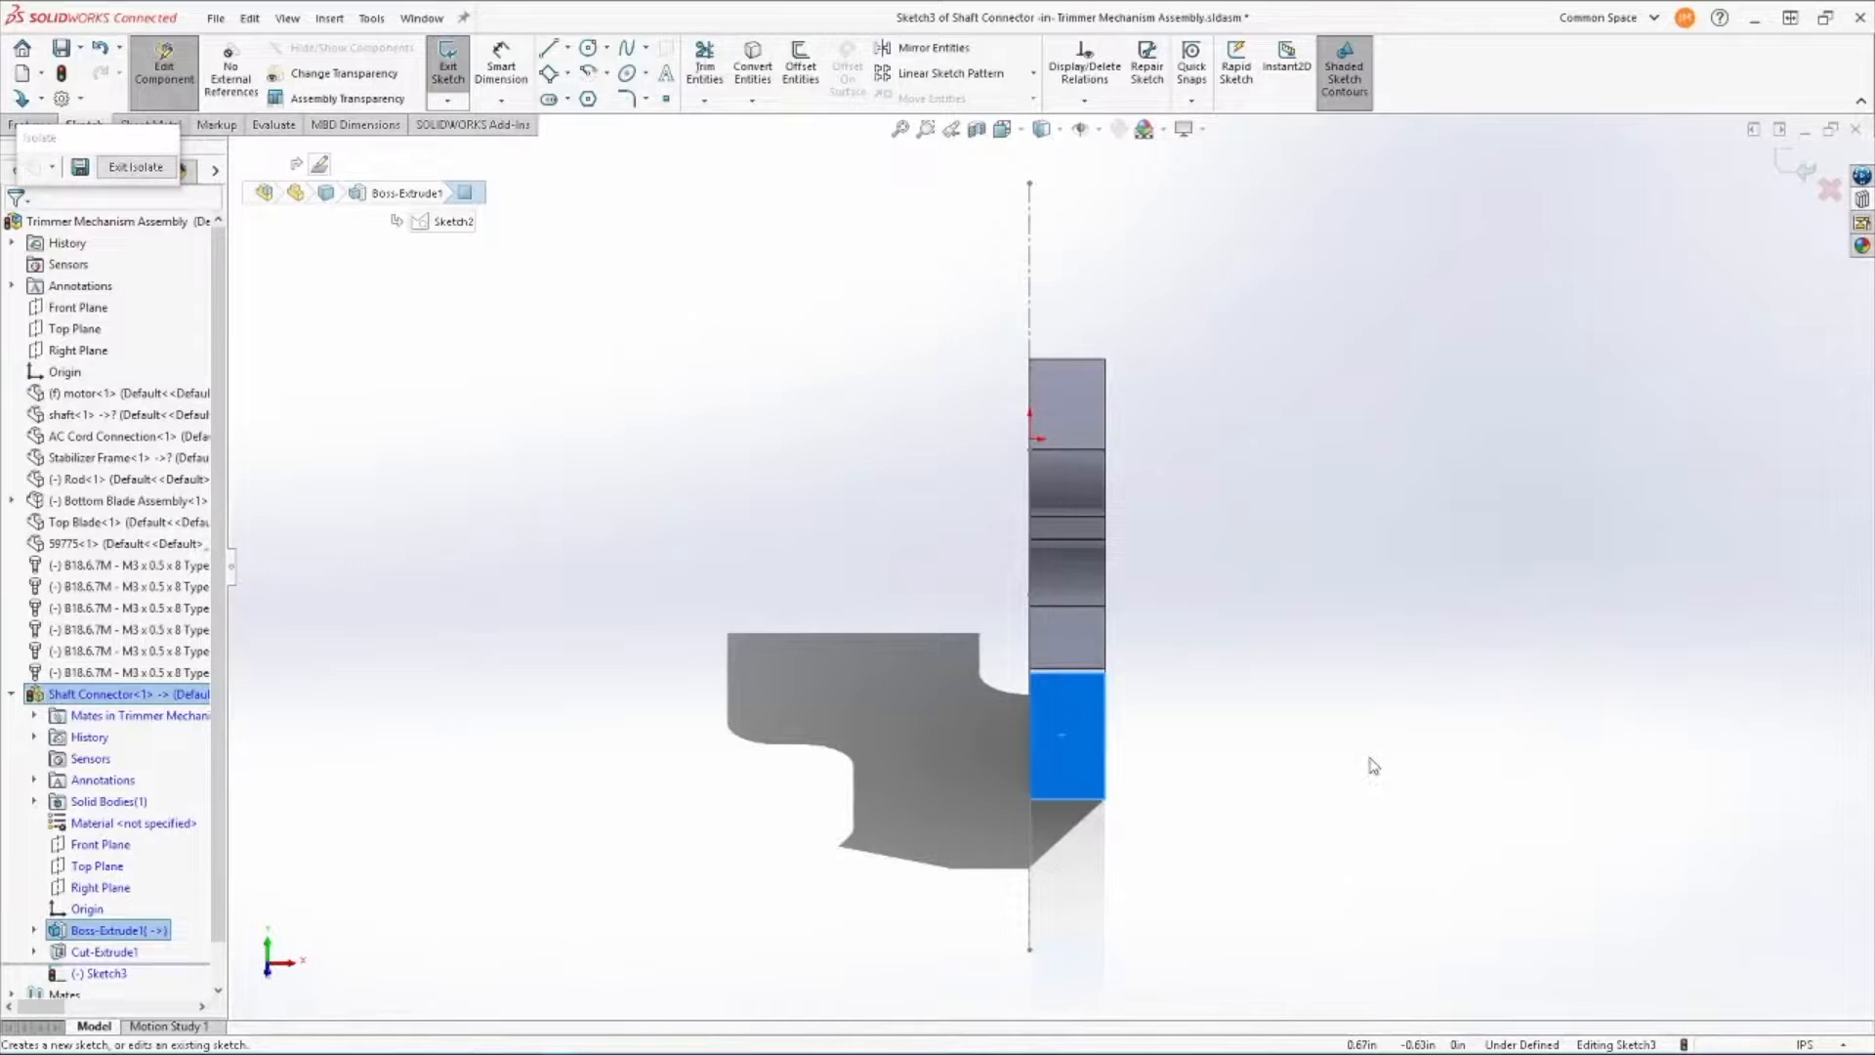
key("Escape")
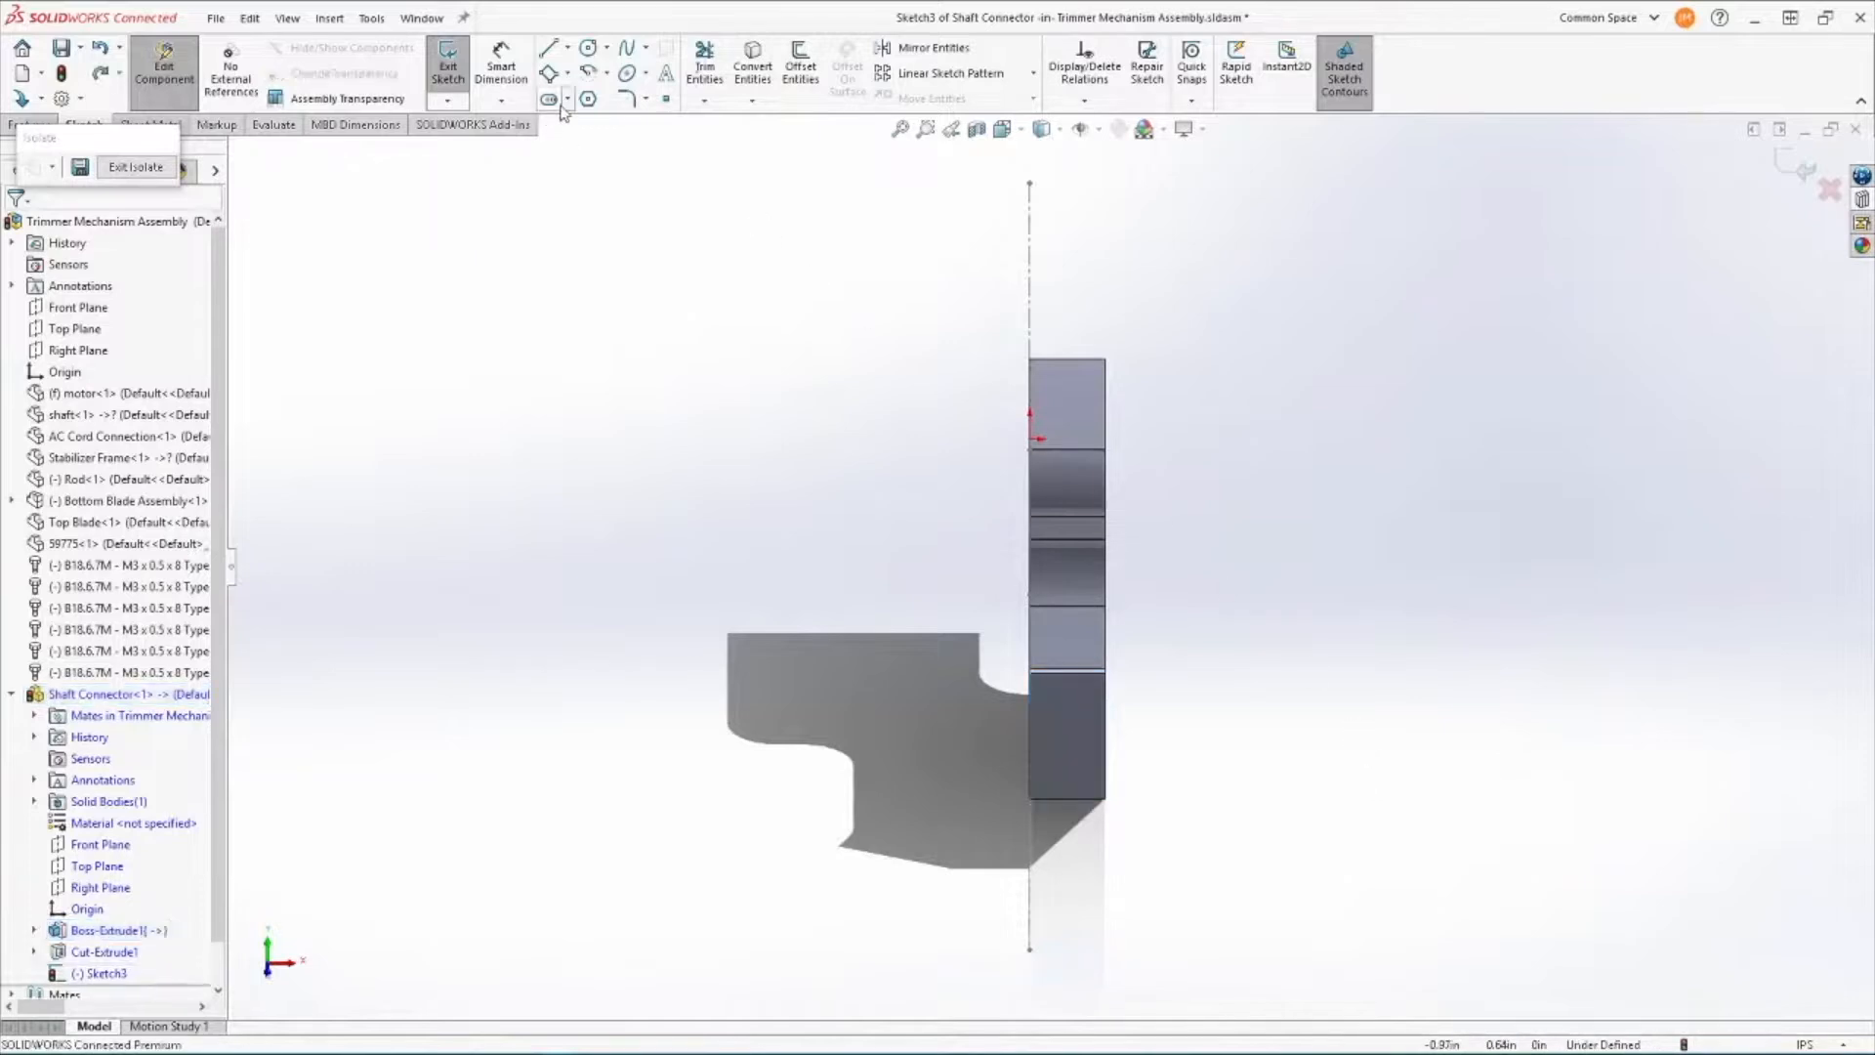
left_click(568, 100)
left_click(562, 147)
left_click(1032, 736)
left_click(1153, 736)
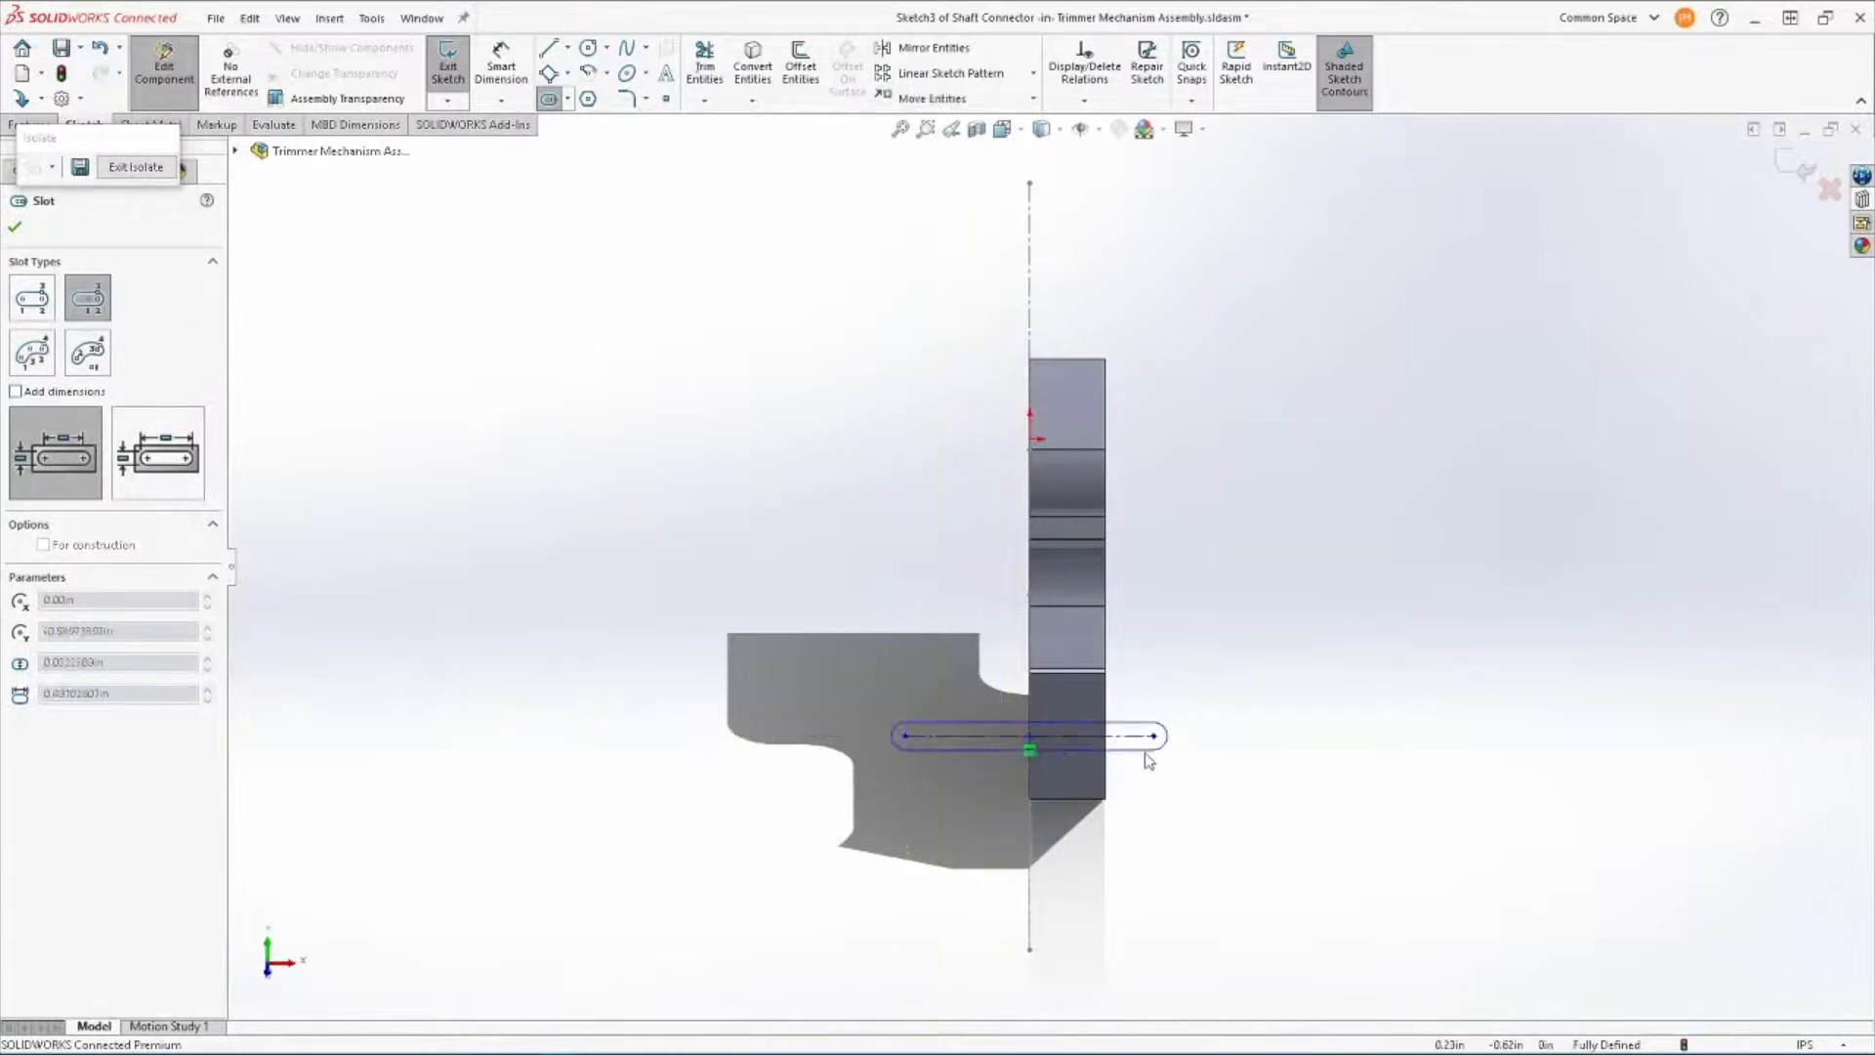
left_click(1107, 819)
key("Escape")
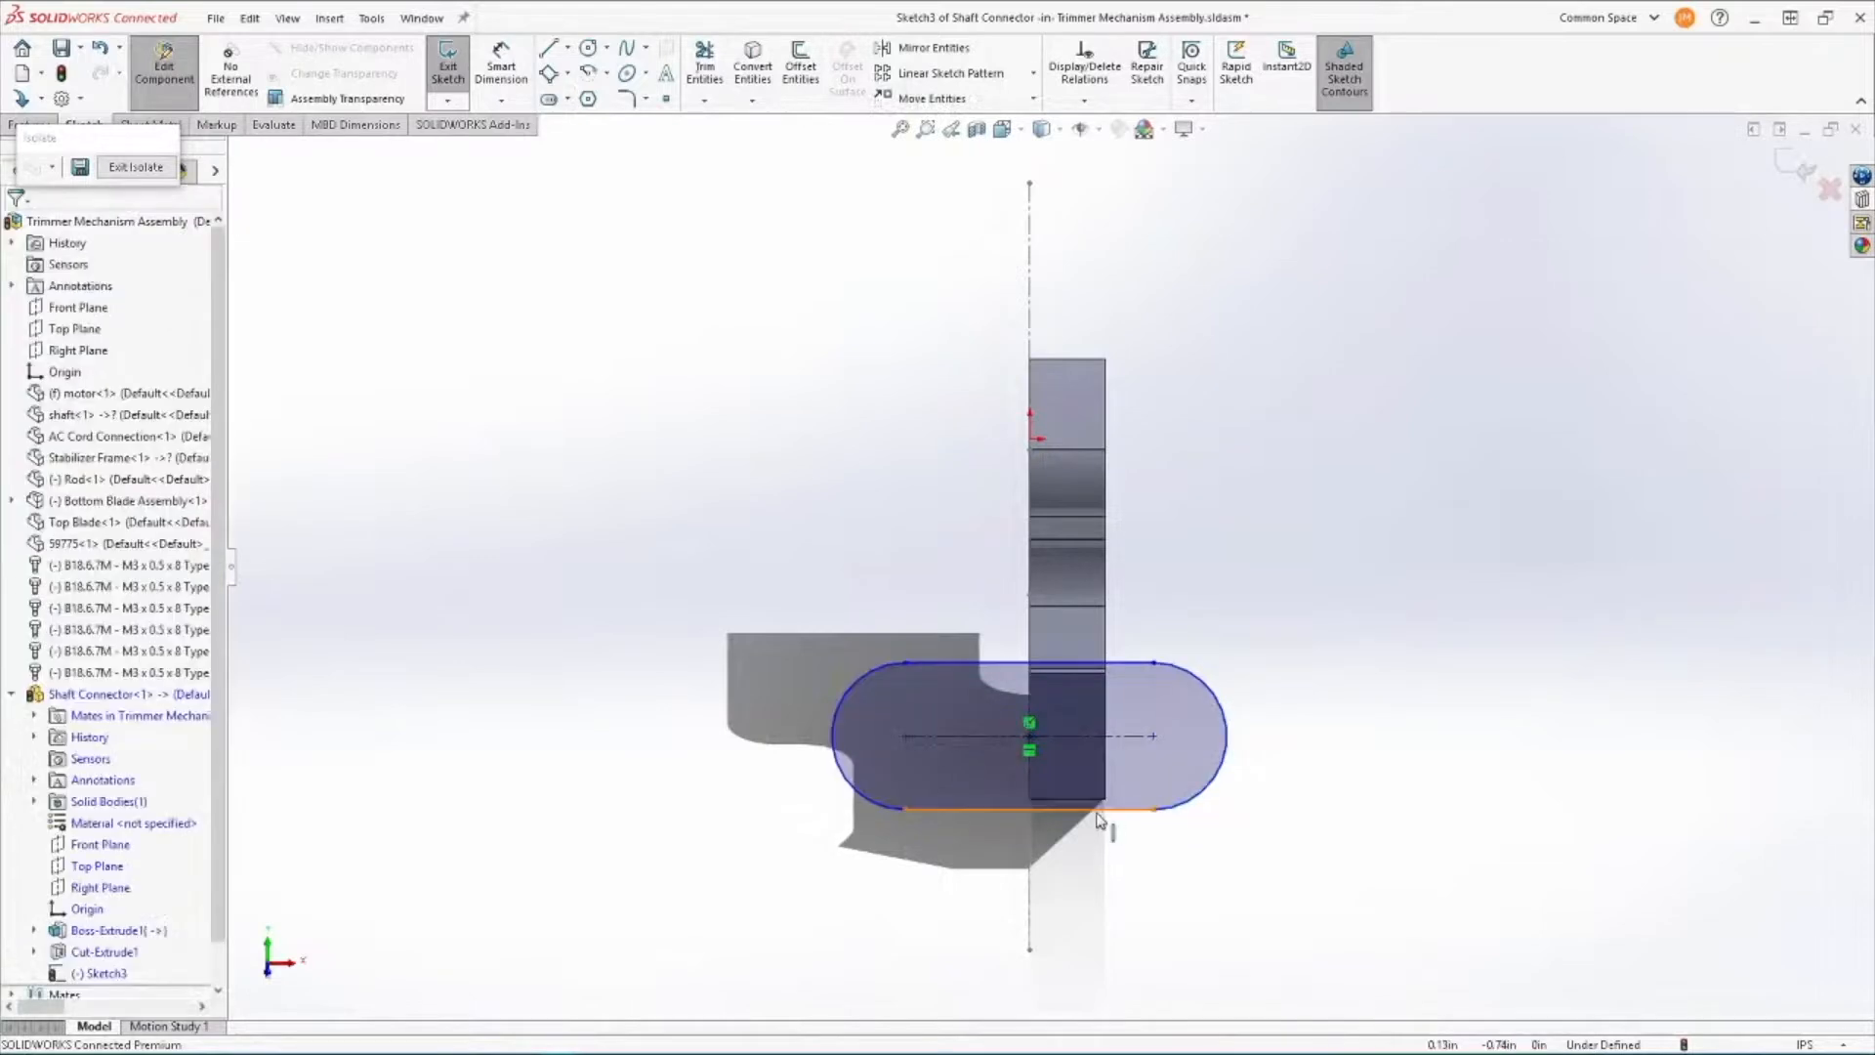
Make the slot's lower straight line collinear with the lower edge of the slanted end face.
left_click(1101, 810)
left_click(1098, 799, "ctrl")
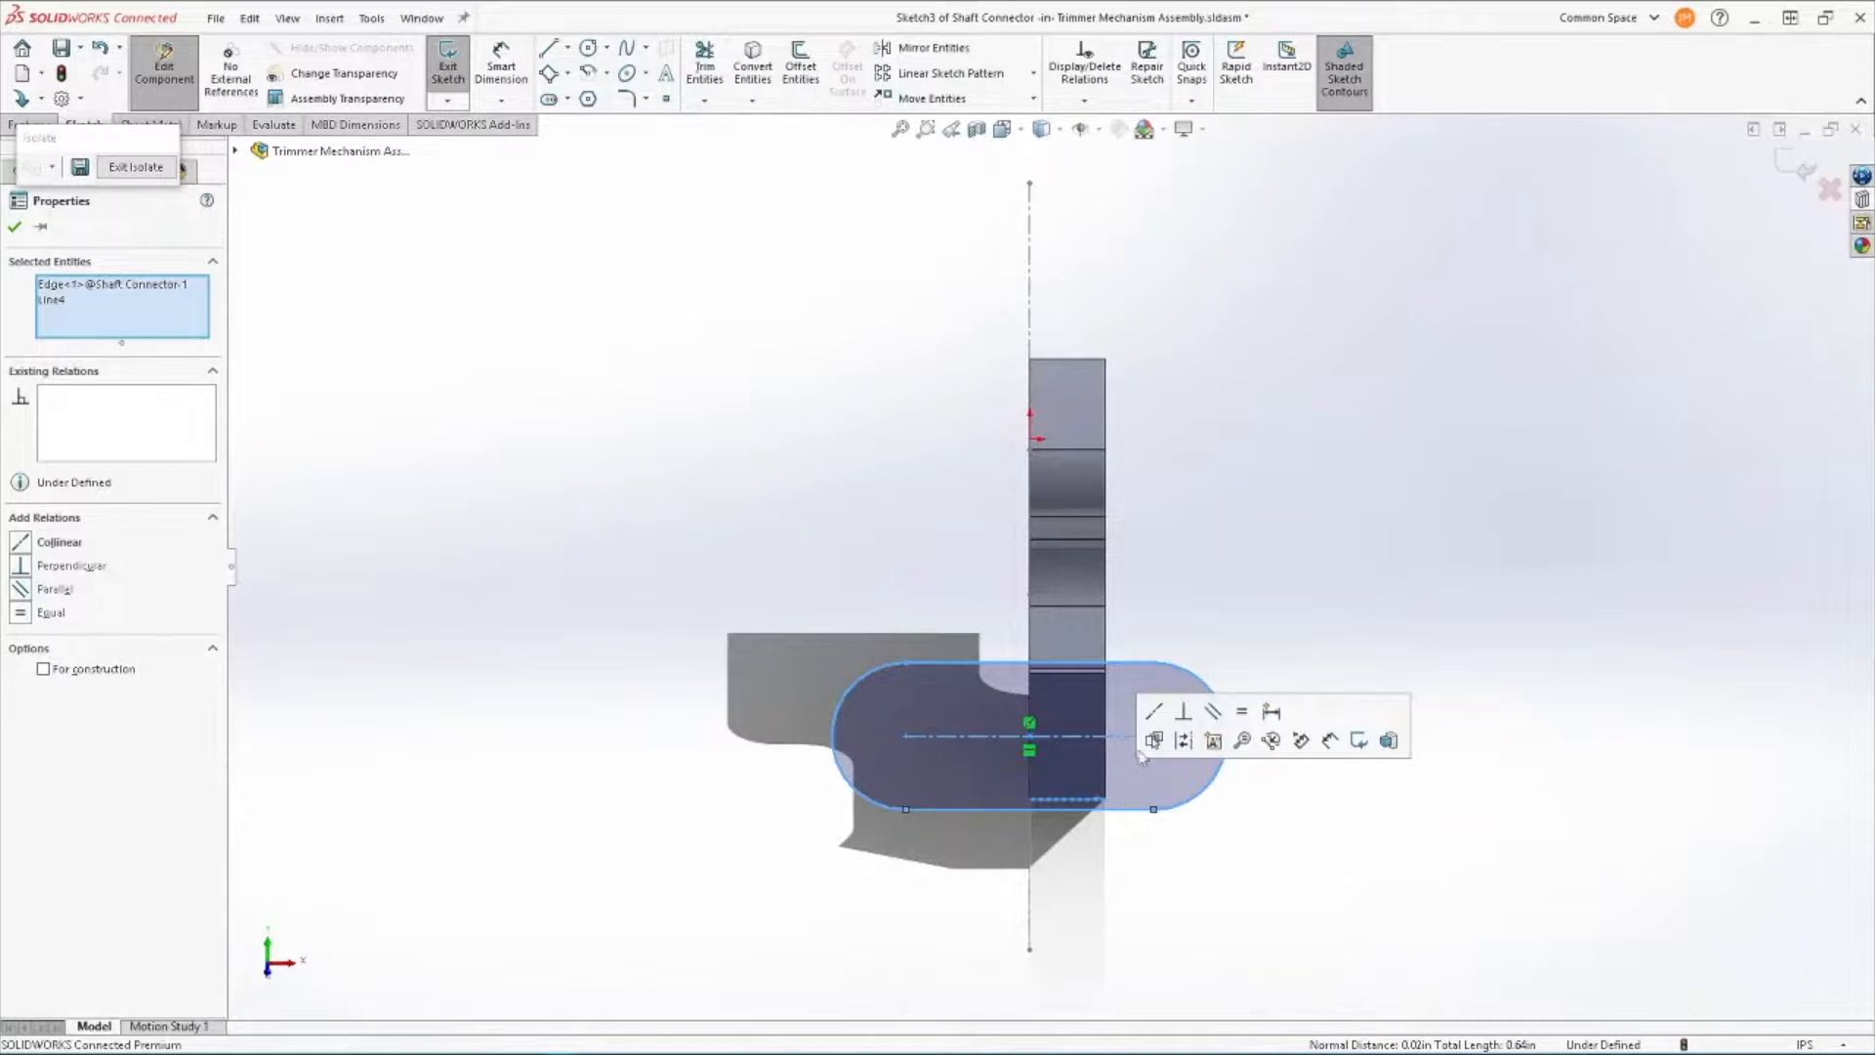
left_click(1153, 711)
left_click(1104, 845)
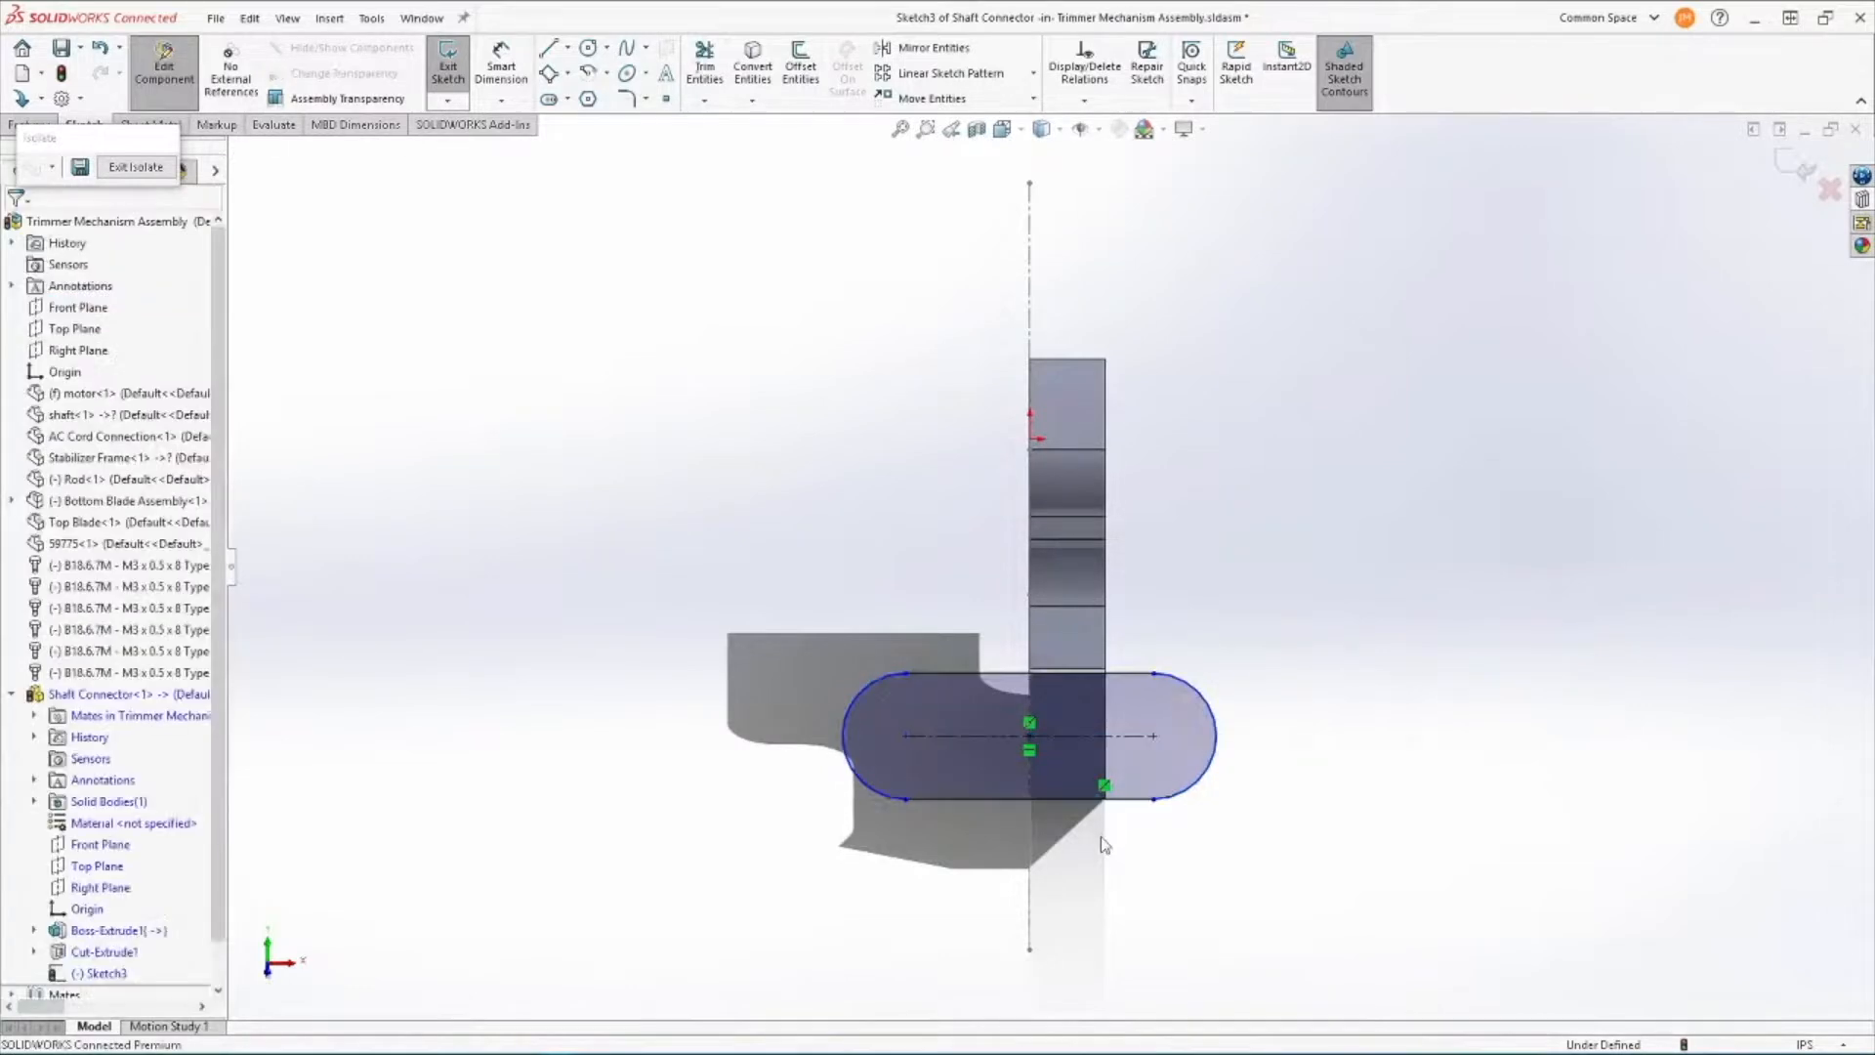
Dimension the distance between the slot's arc centres as 0.43 in.
left_click(501, 66)
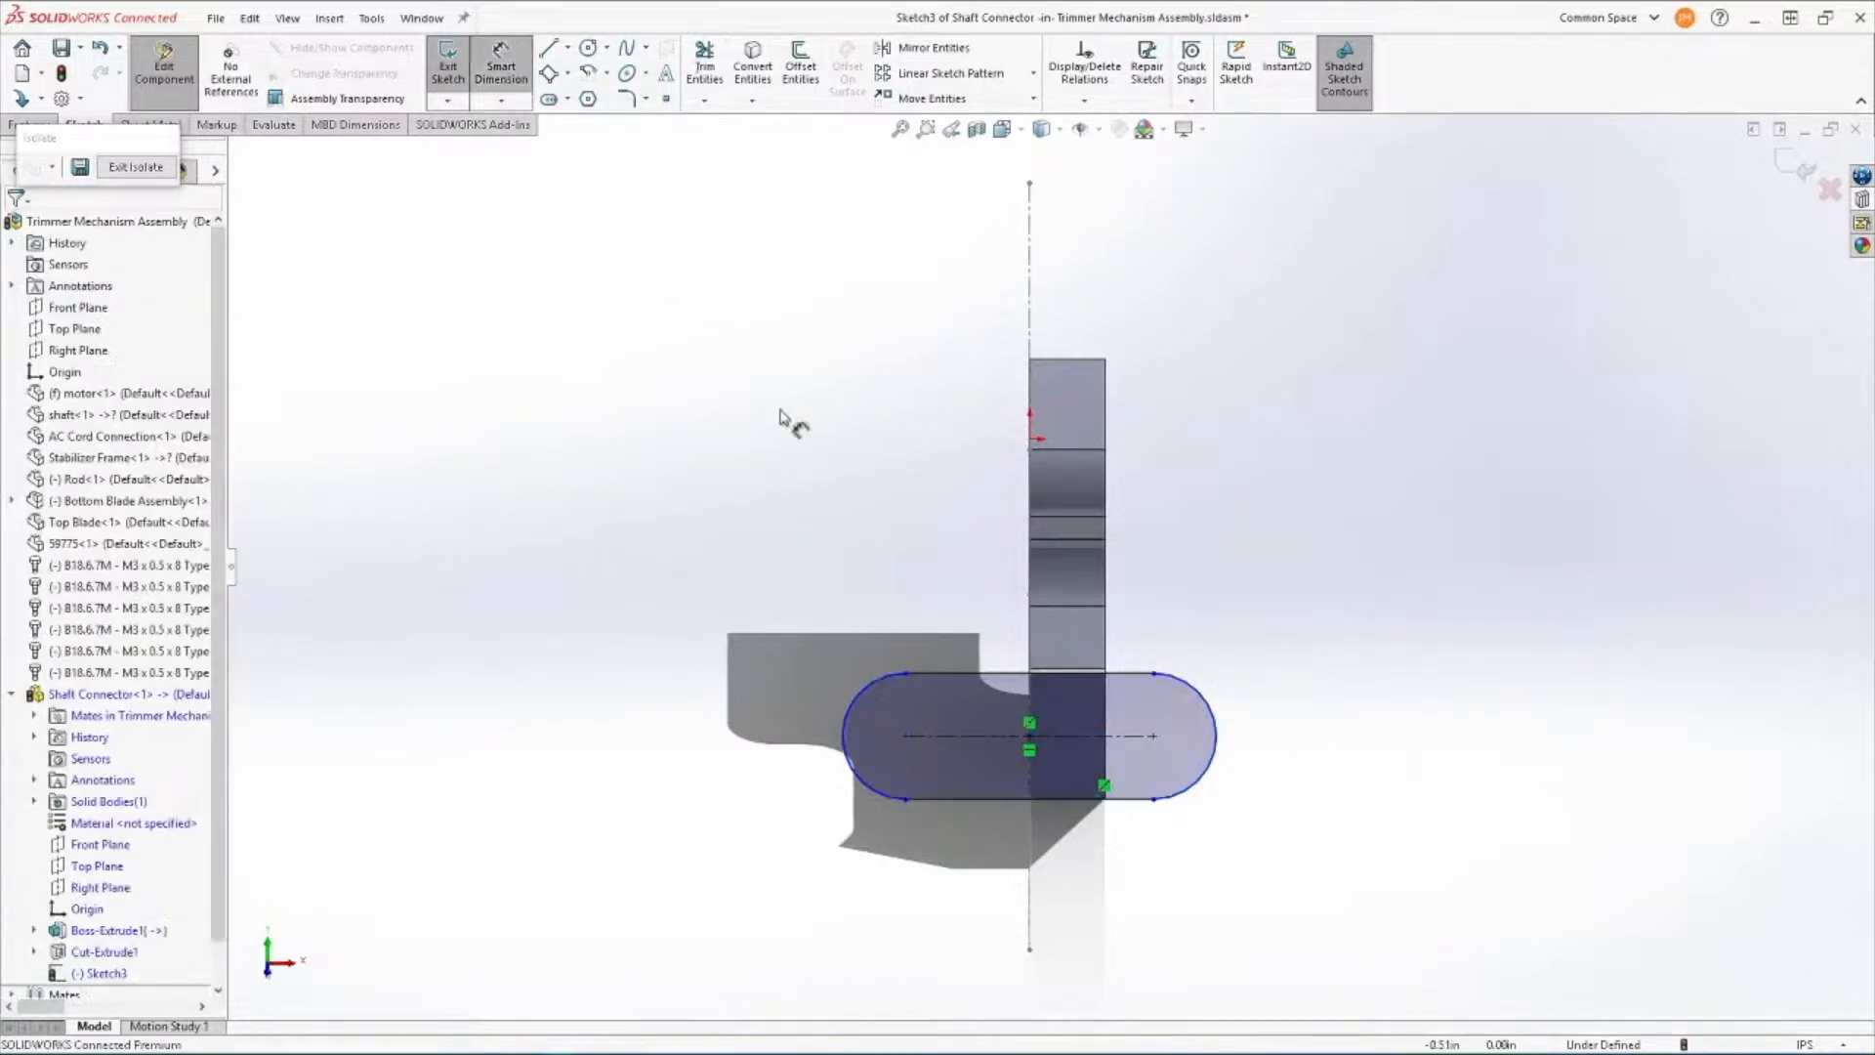
left_click(1055, 736)
left_click(1063, 882)
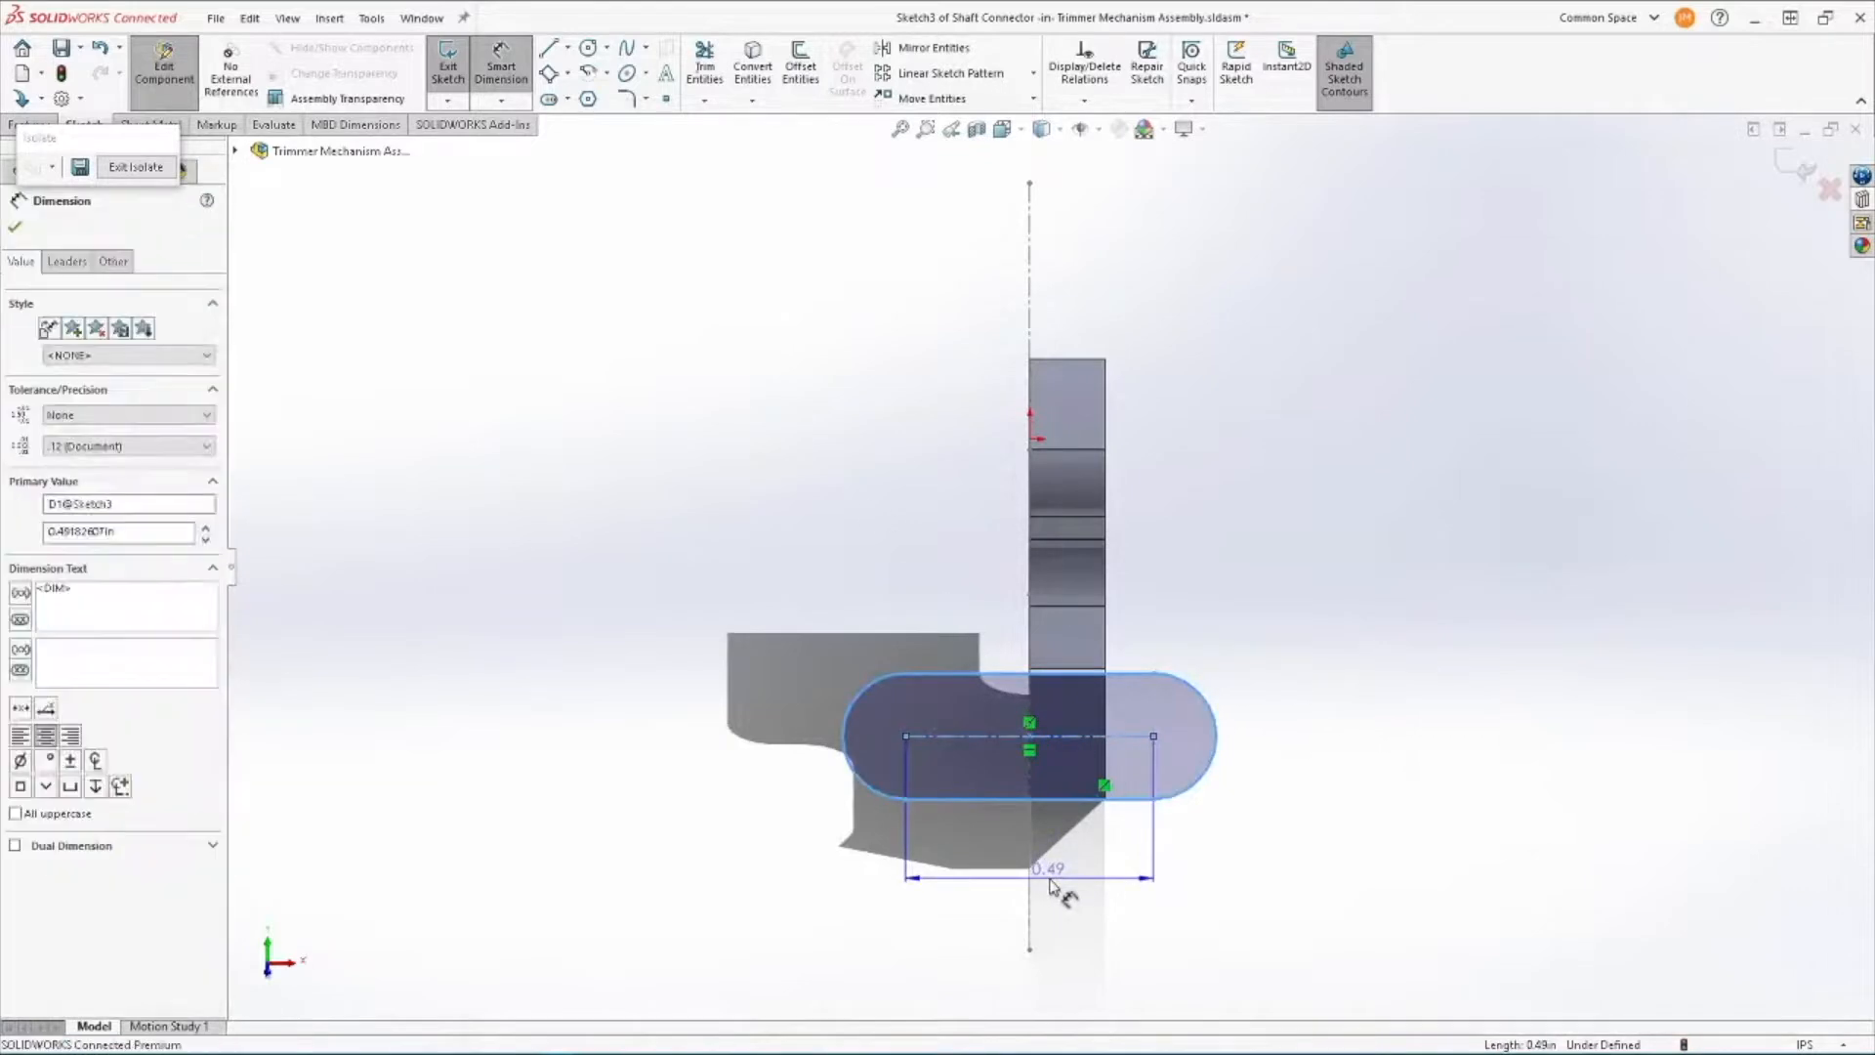
type(".43")
key("Return")
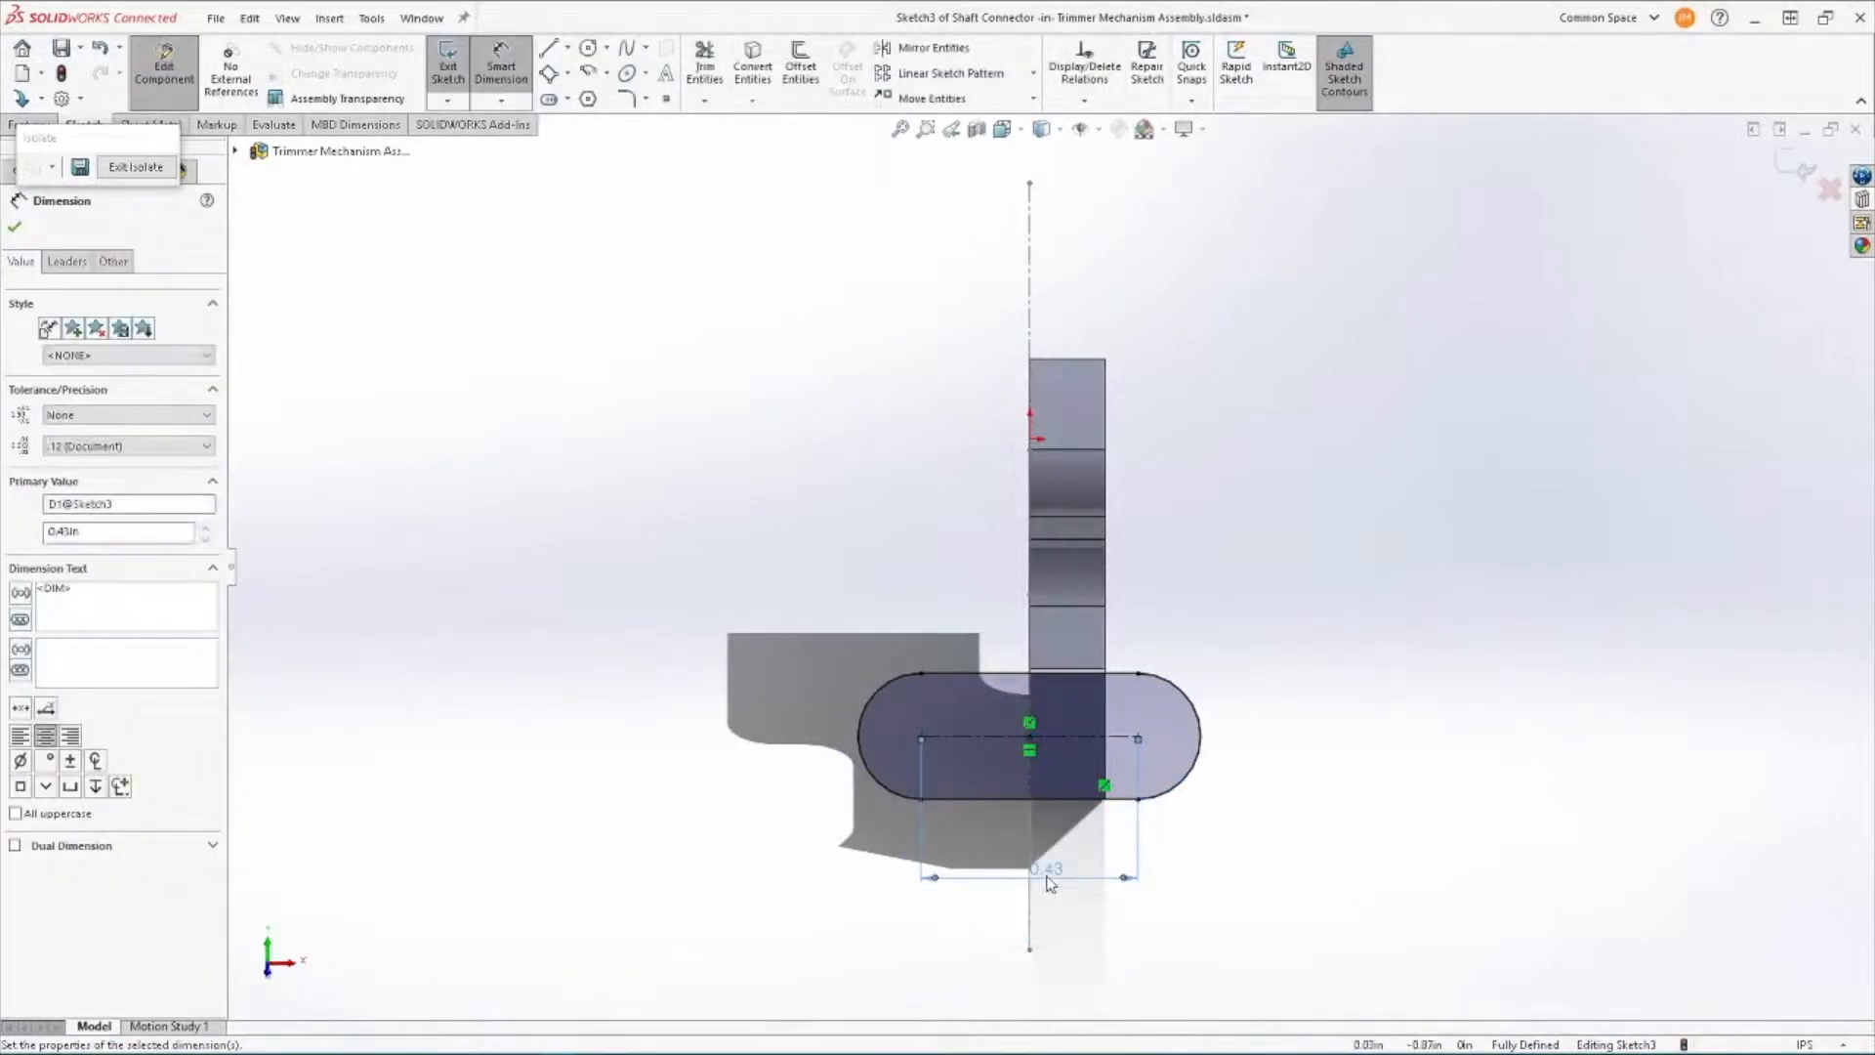
Sketch two circles about 0.13 in in diameter, centred on the slot's two arc centres.
left_click(588, 47)
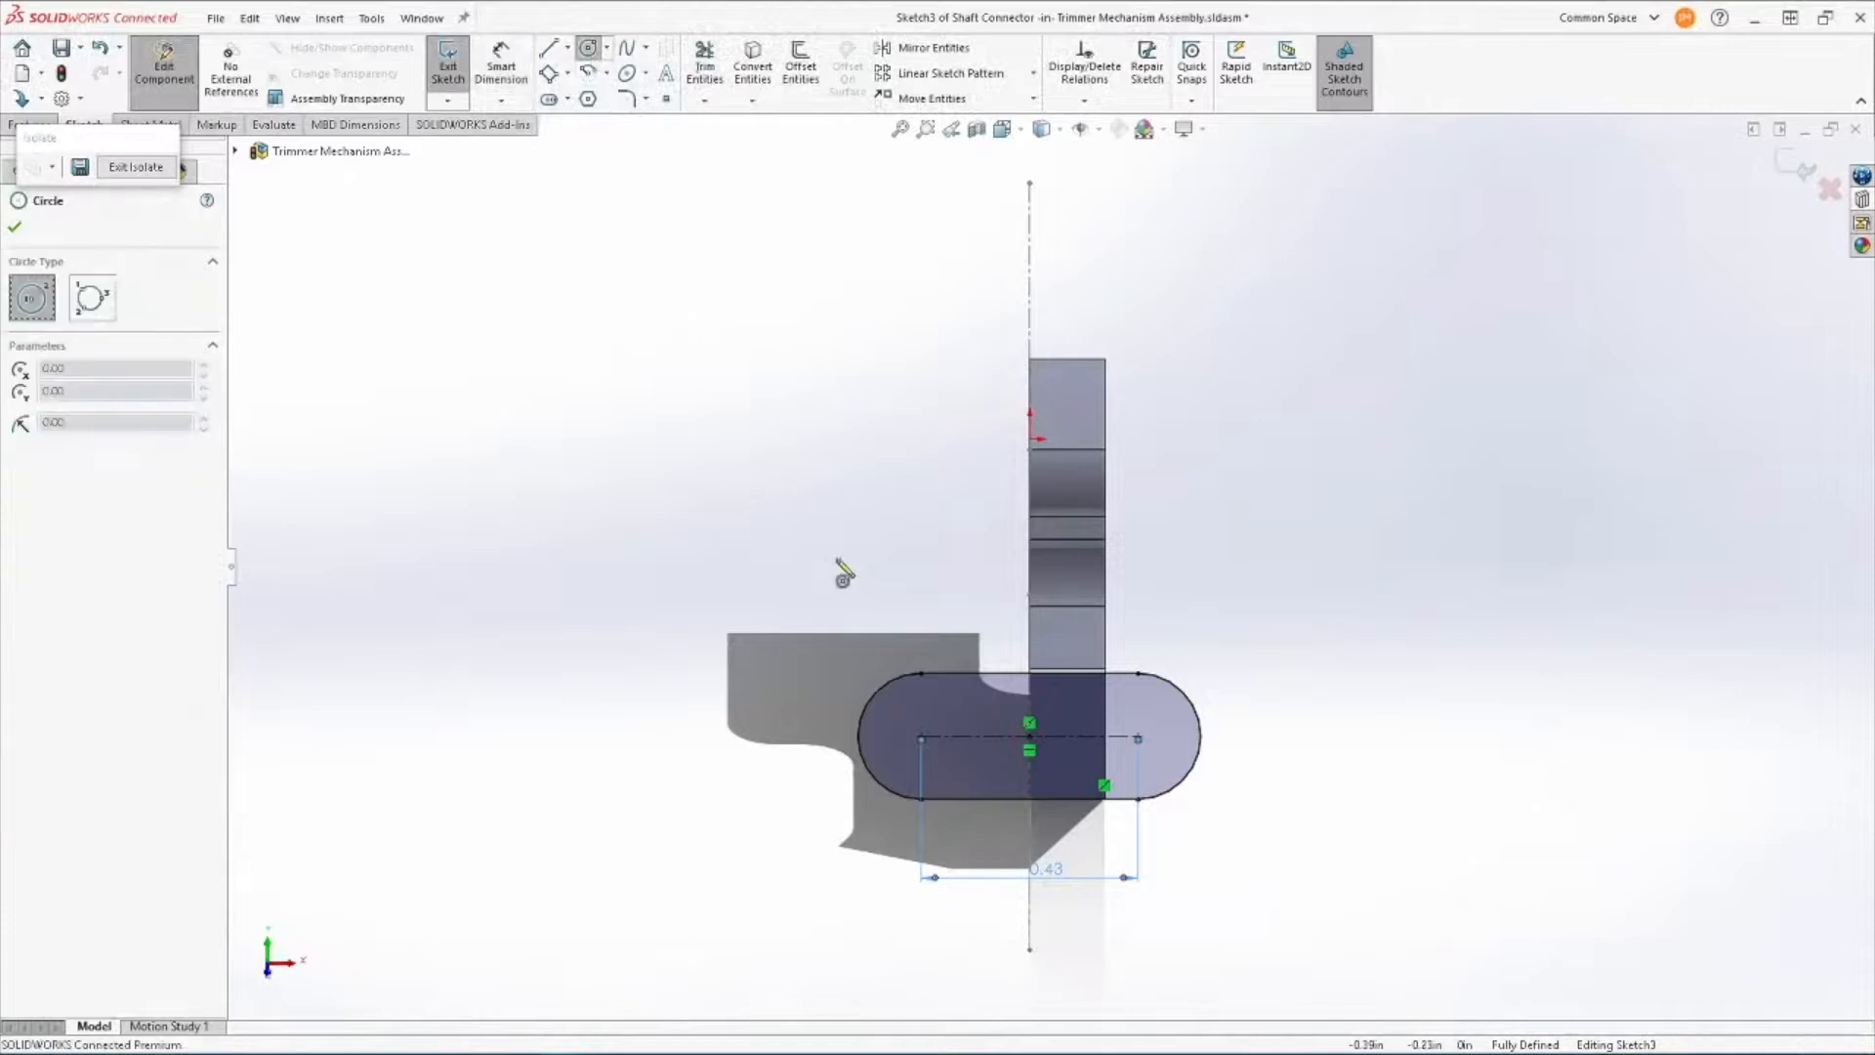
left_click(921, 739)
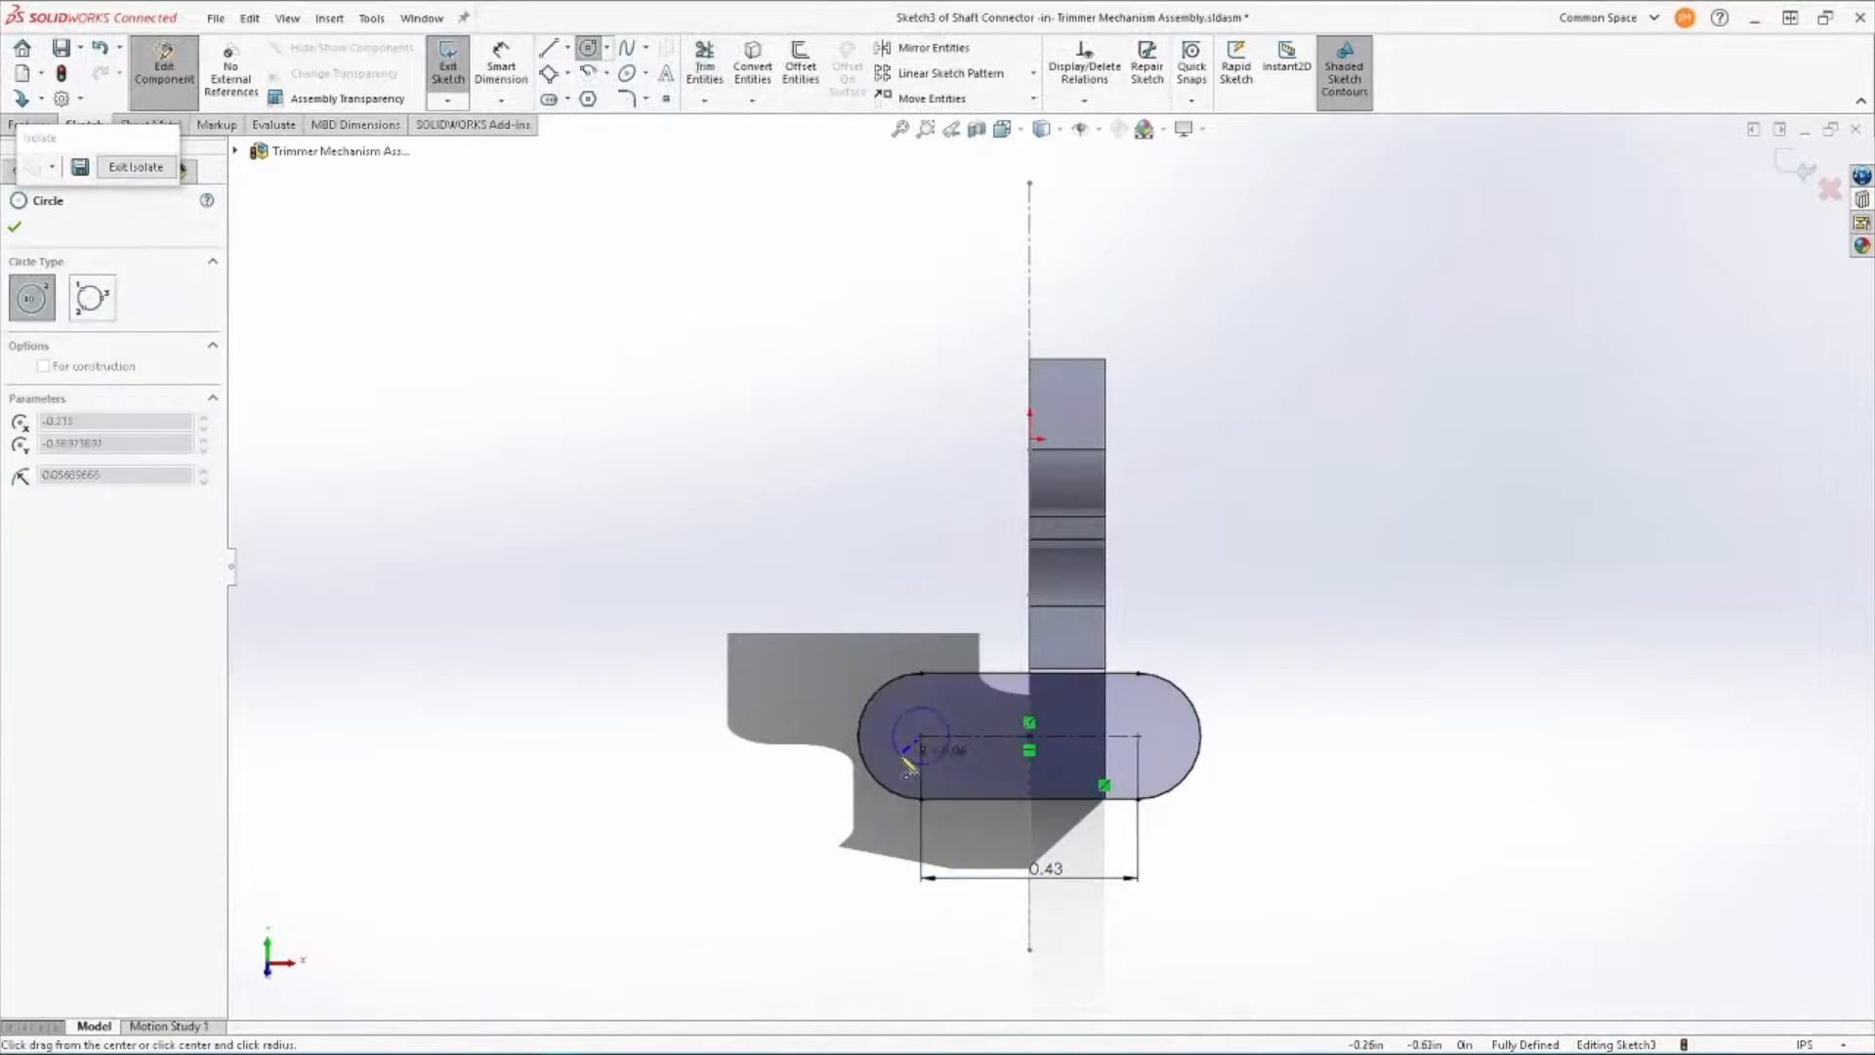
left_click(903, 769)
left_click(1138, 735)
left_click(1160, 770)
key("Escape")
Make the two circles in the slot equal and set their diameter to 0.125 in.
left_click(1159, 773)
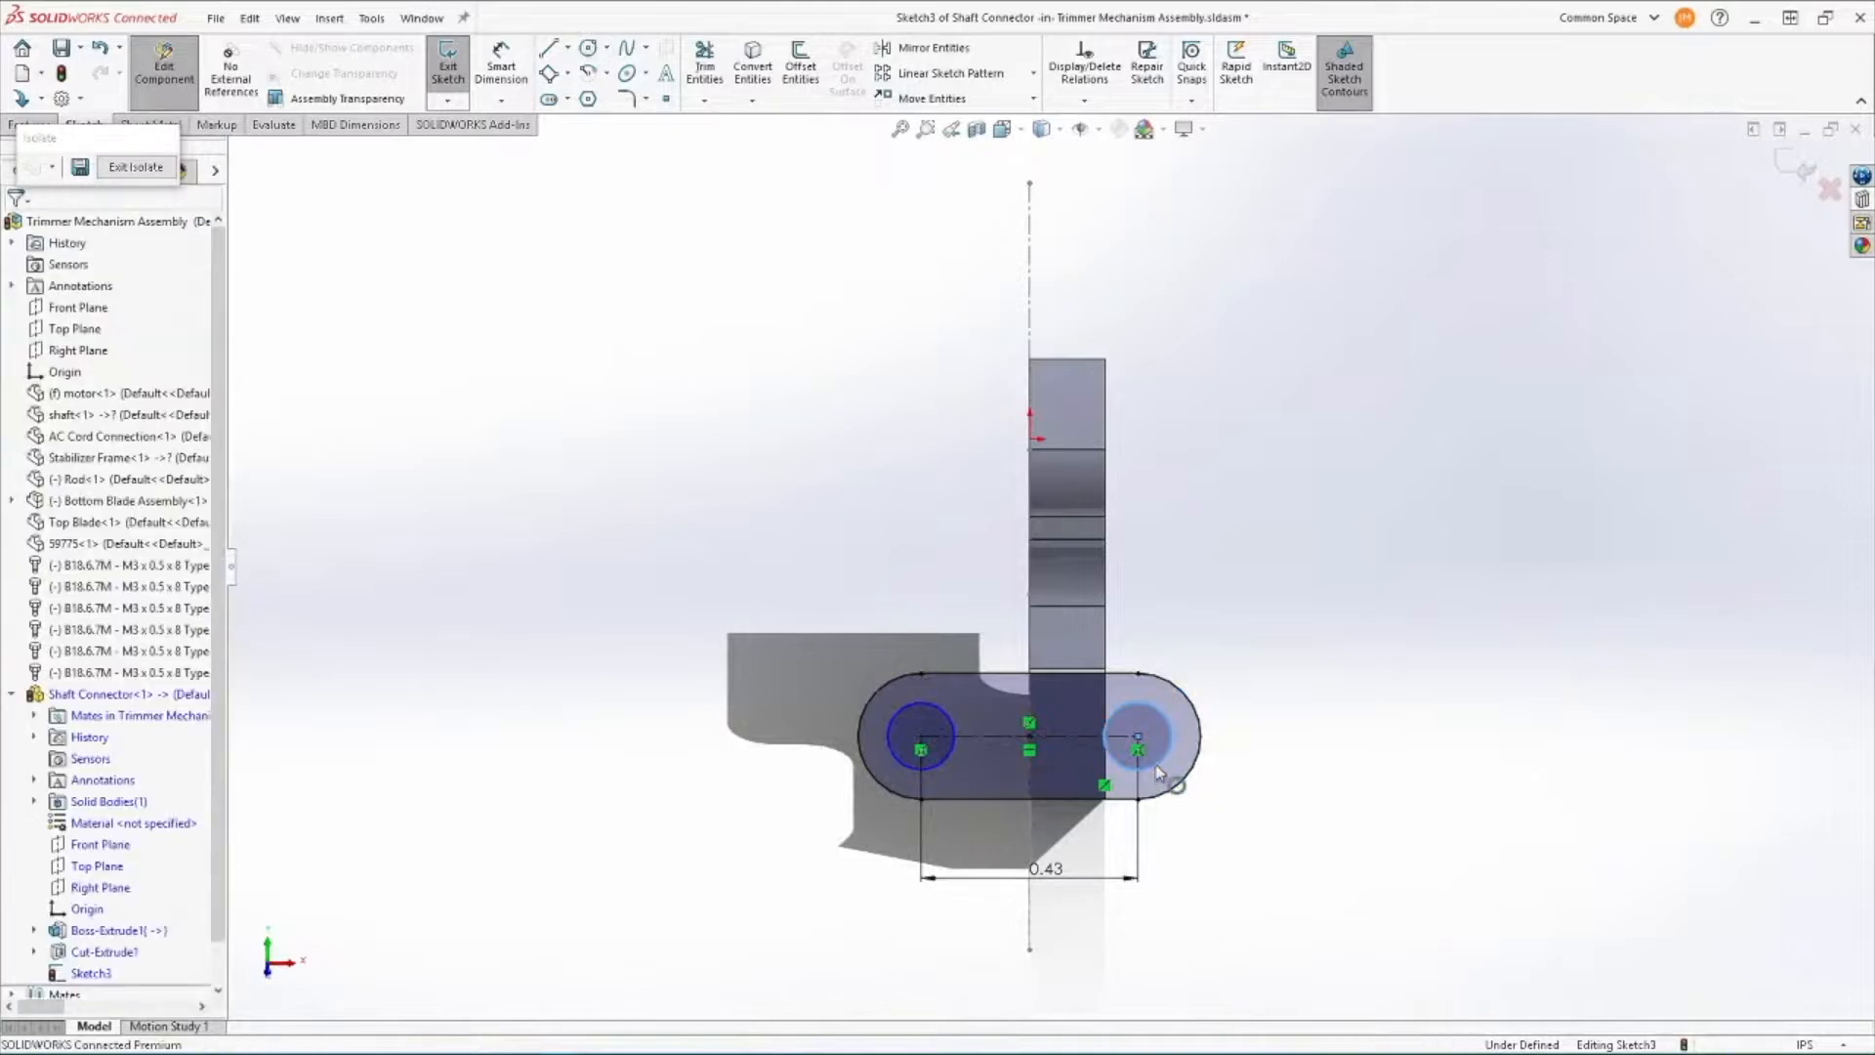
left_click(917, 714, "ctrl")
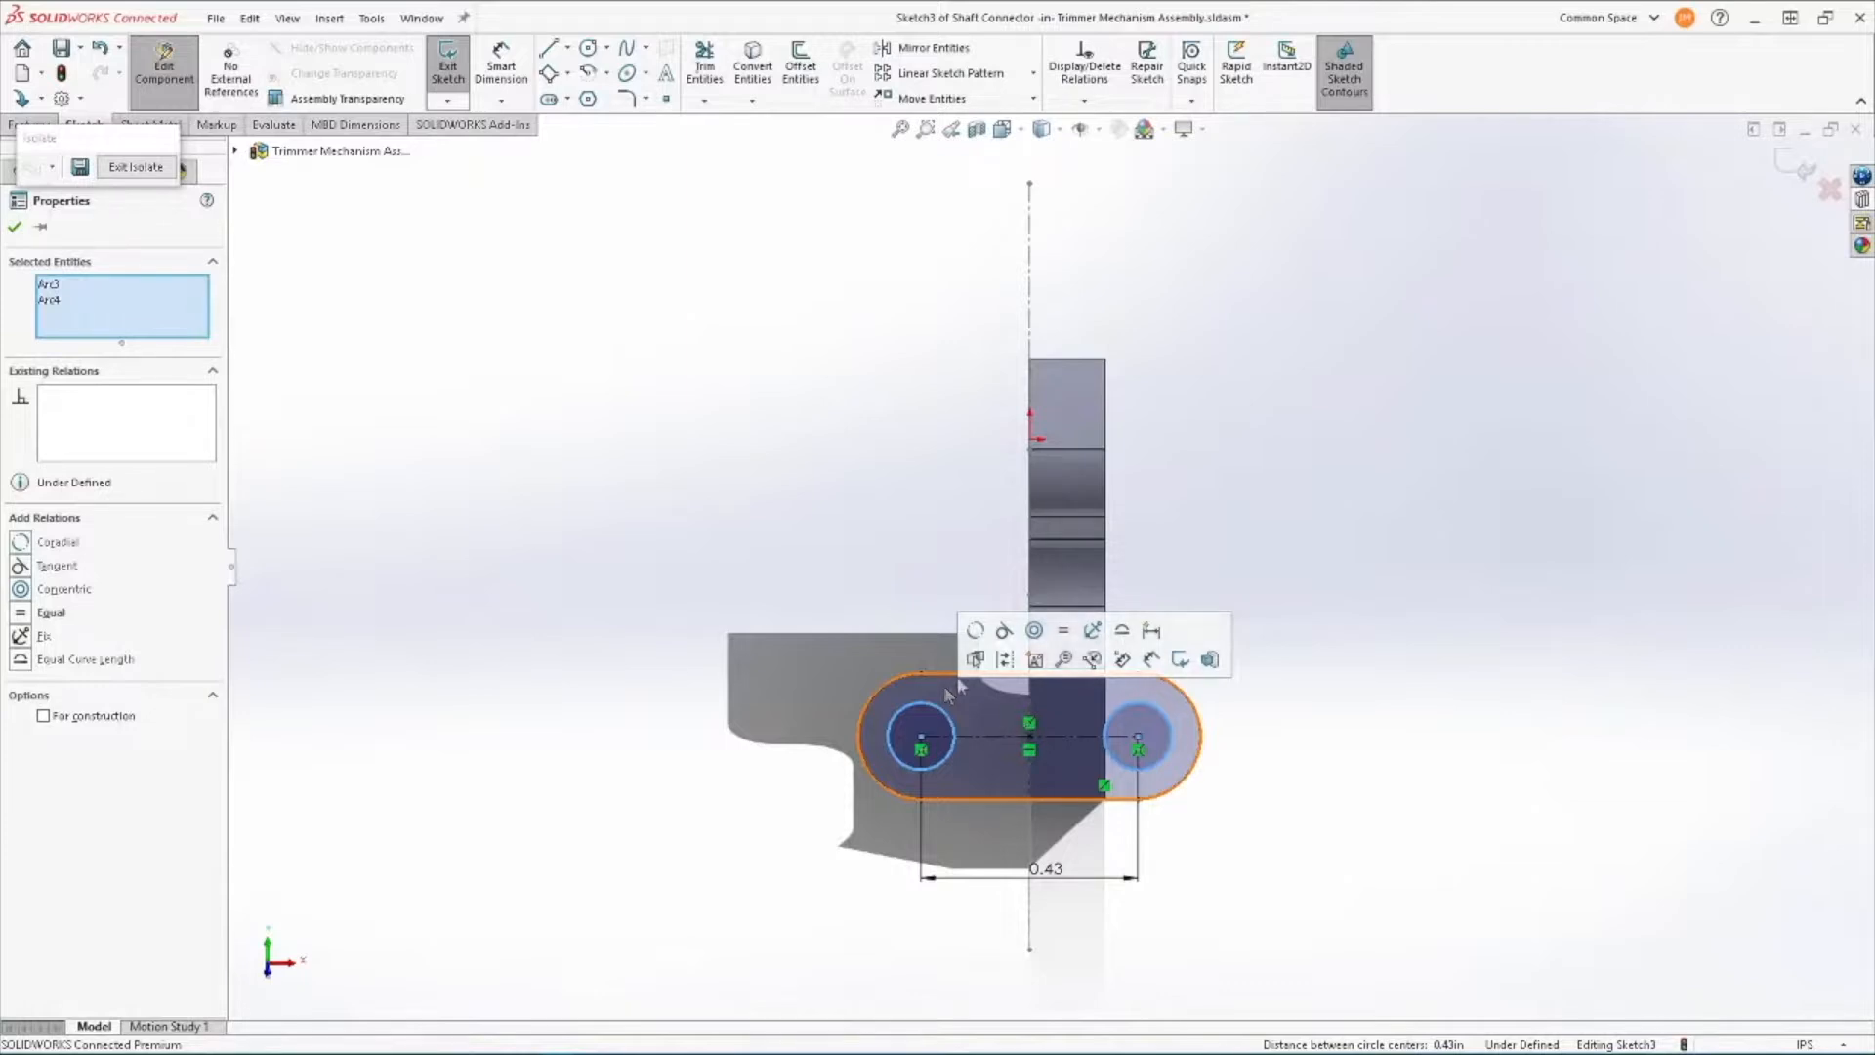
left_click(1063, 633)
right_click_drag(1065, 635, 1058, 562)
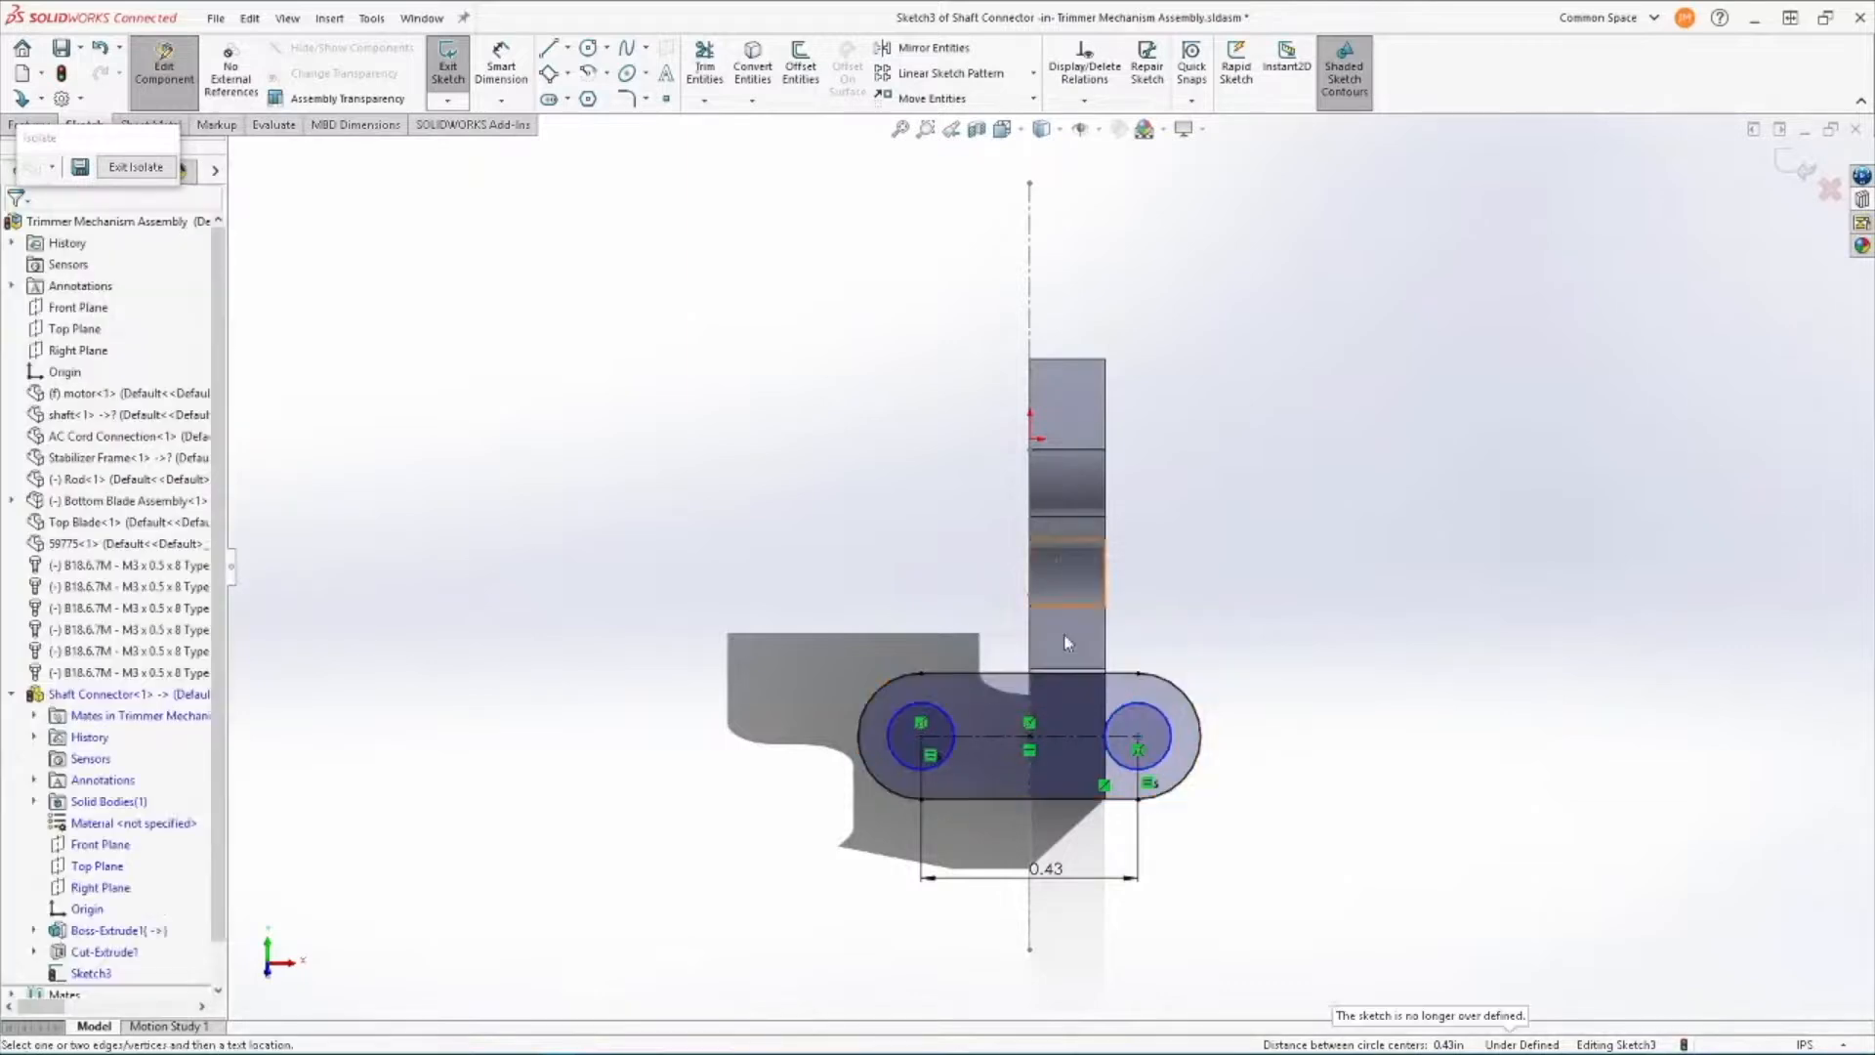
left_click(1136, 703)
left_click(1221, 619)
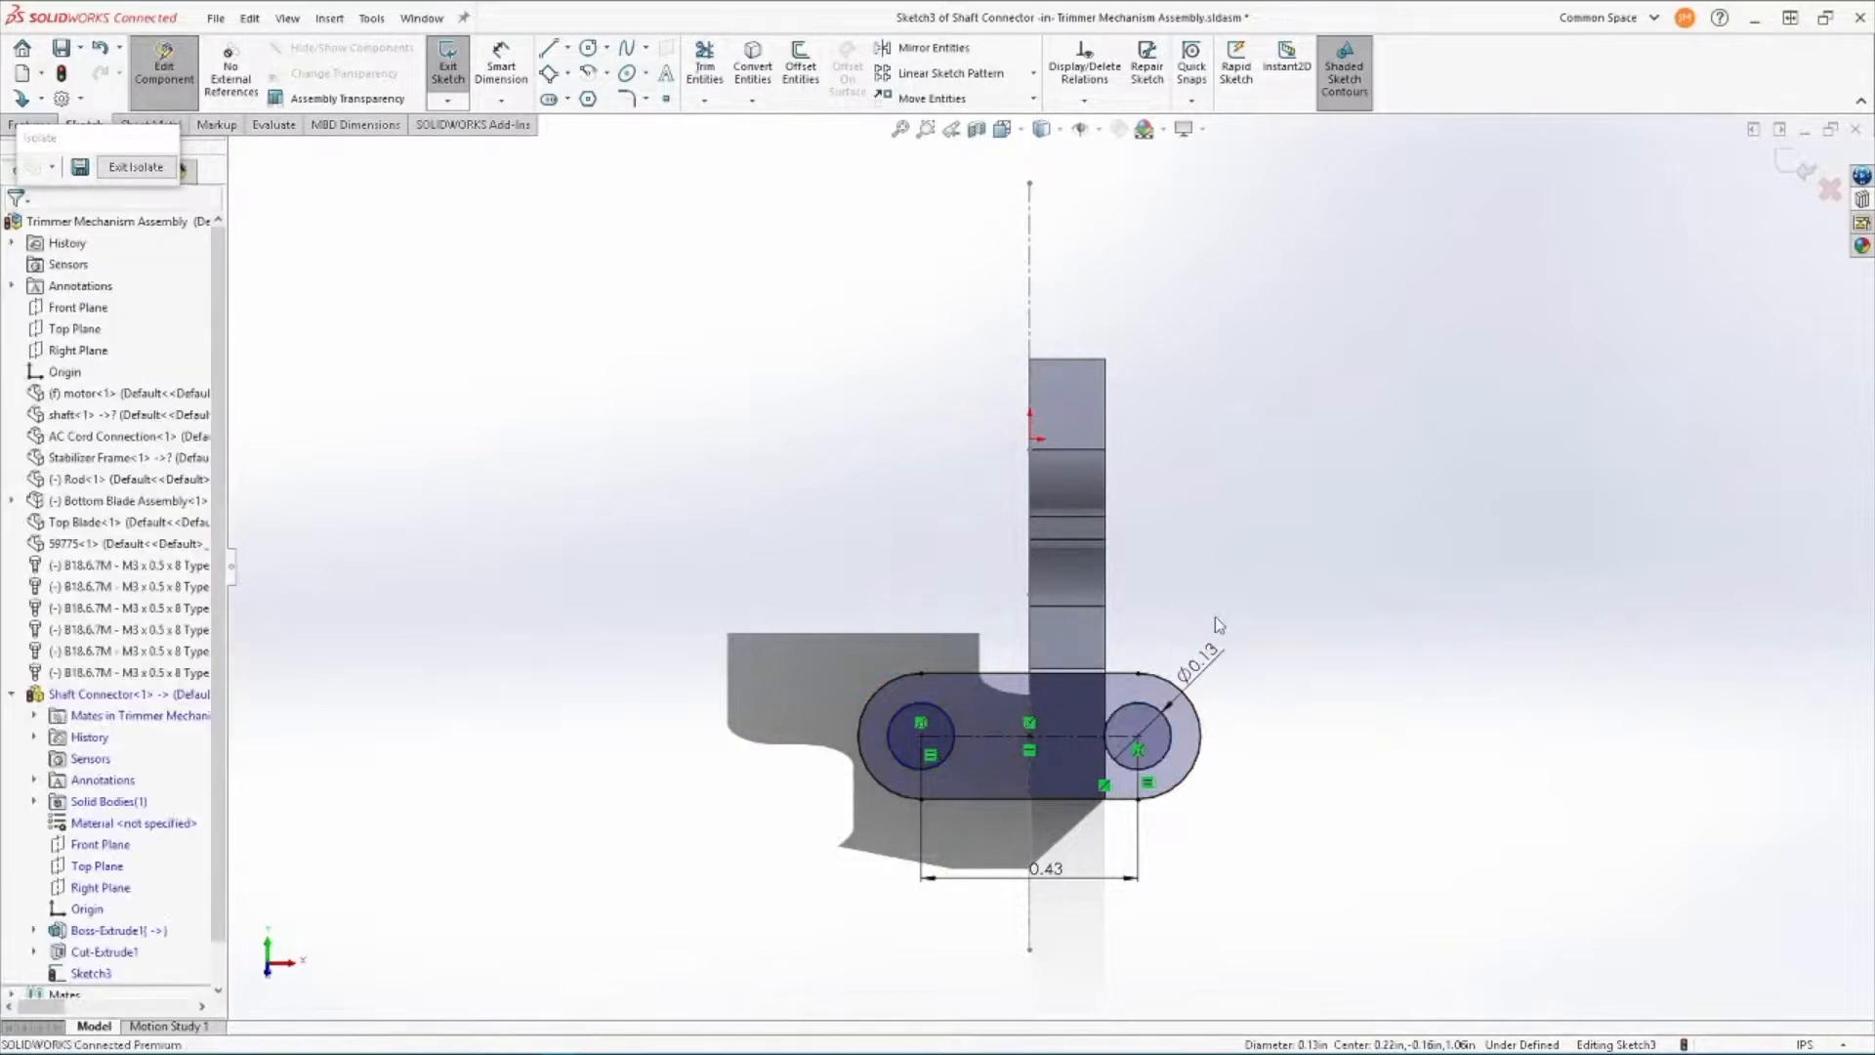
type(".125")
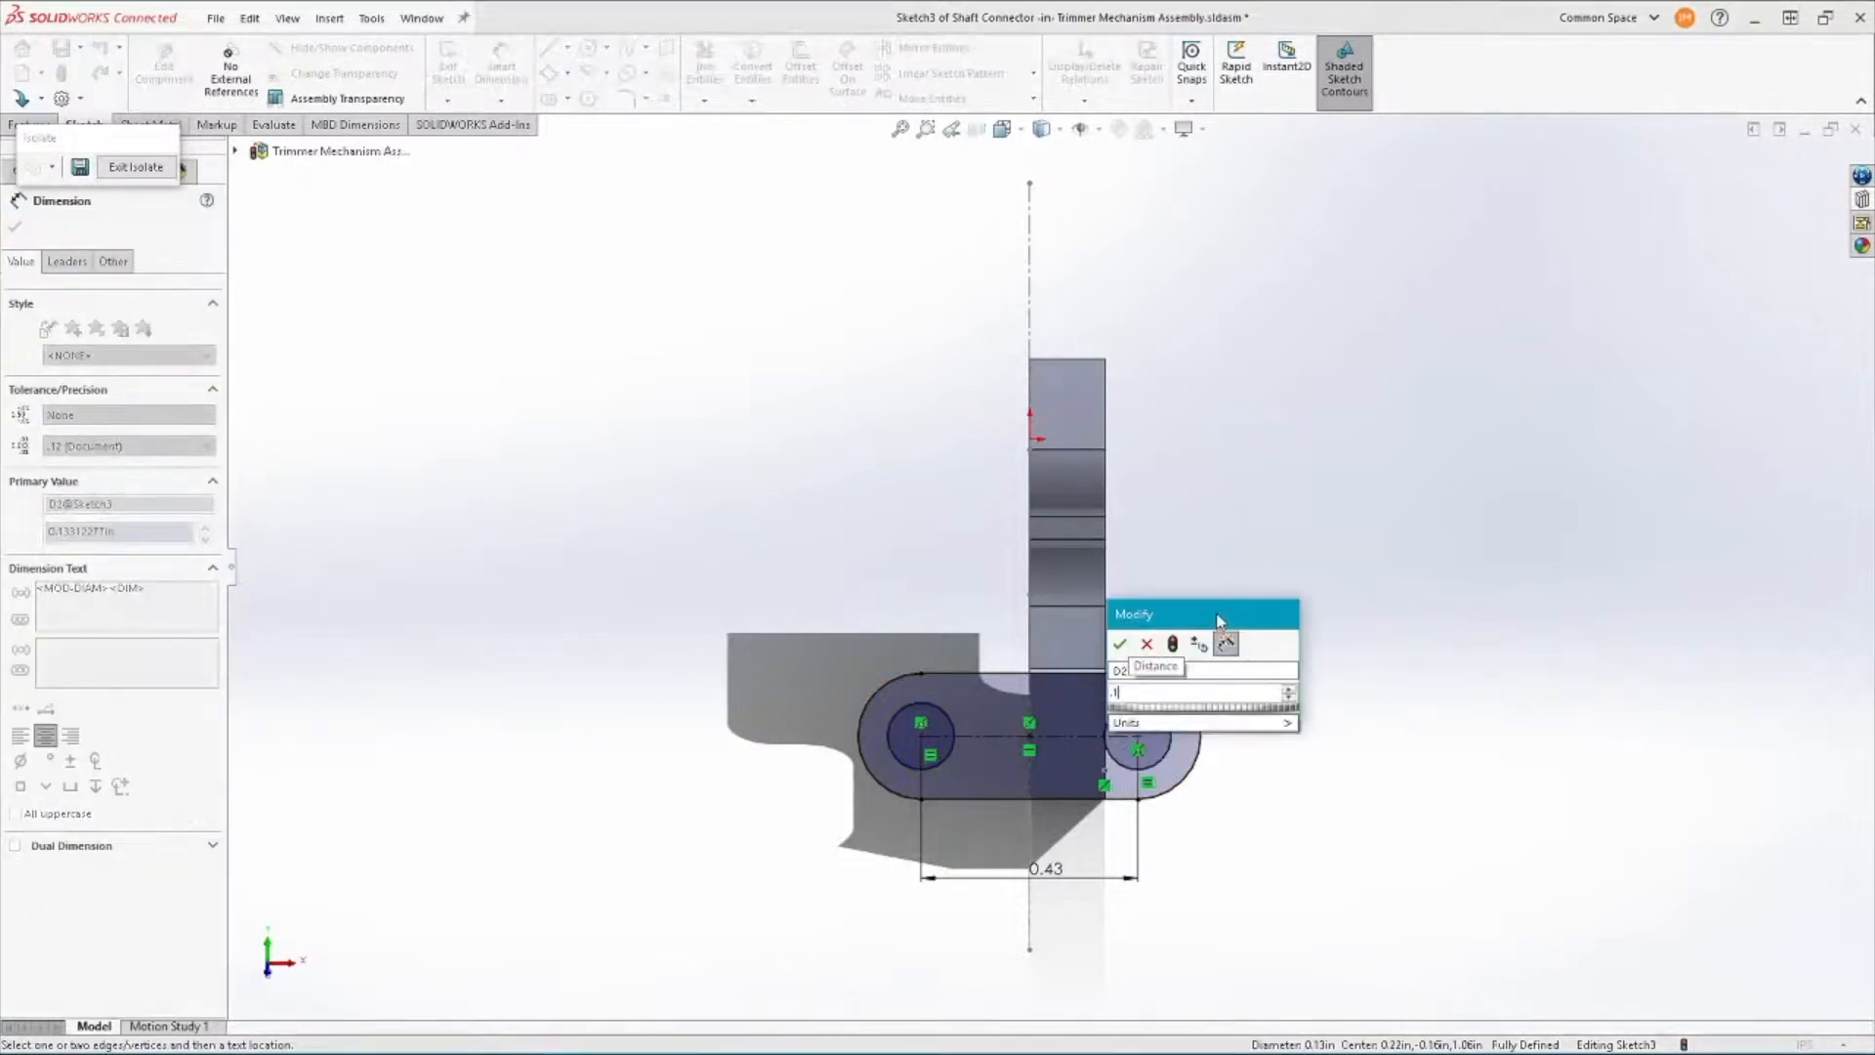
key("Return")
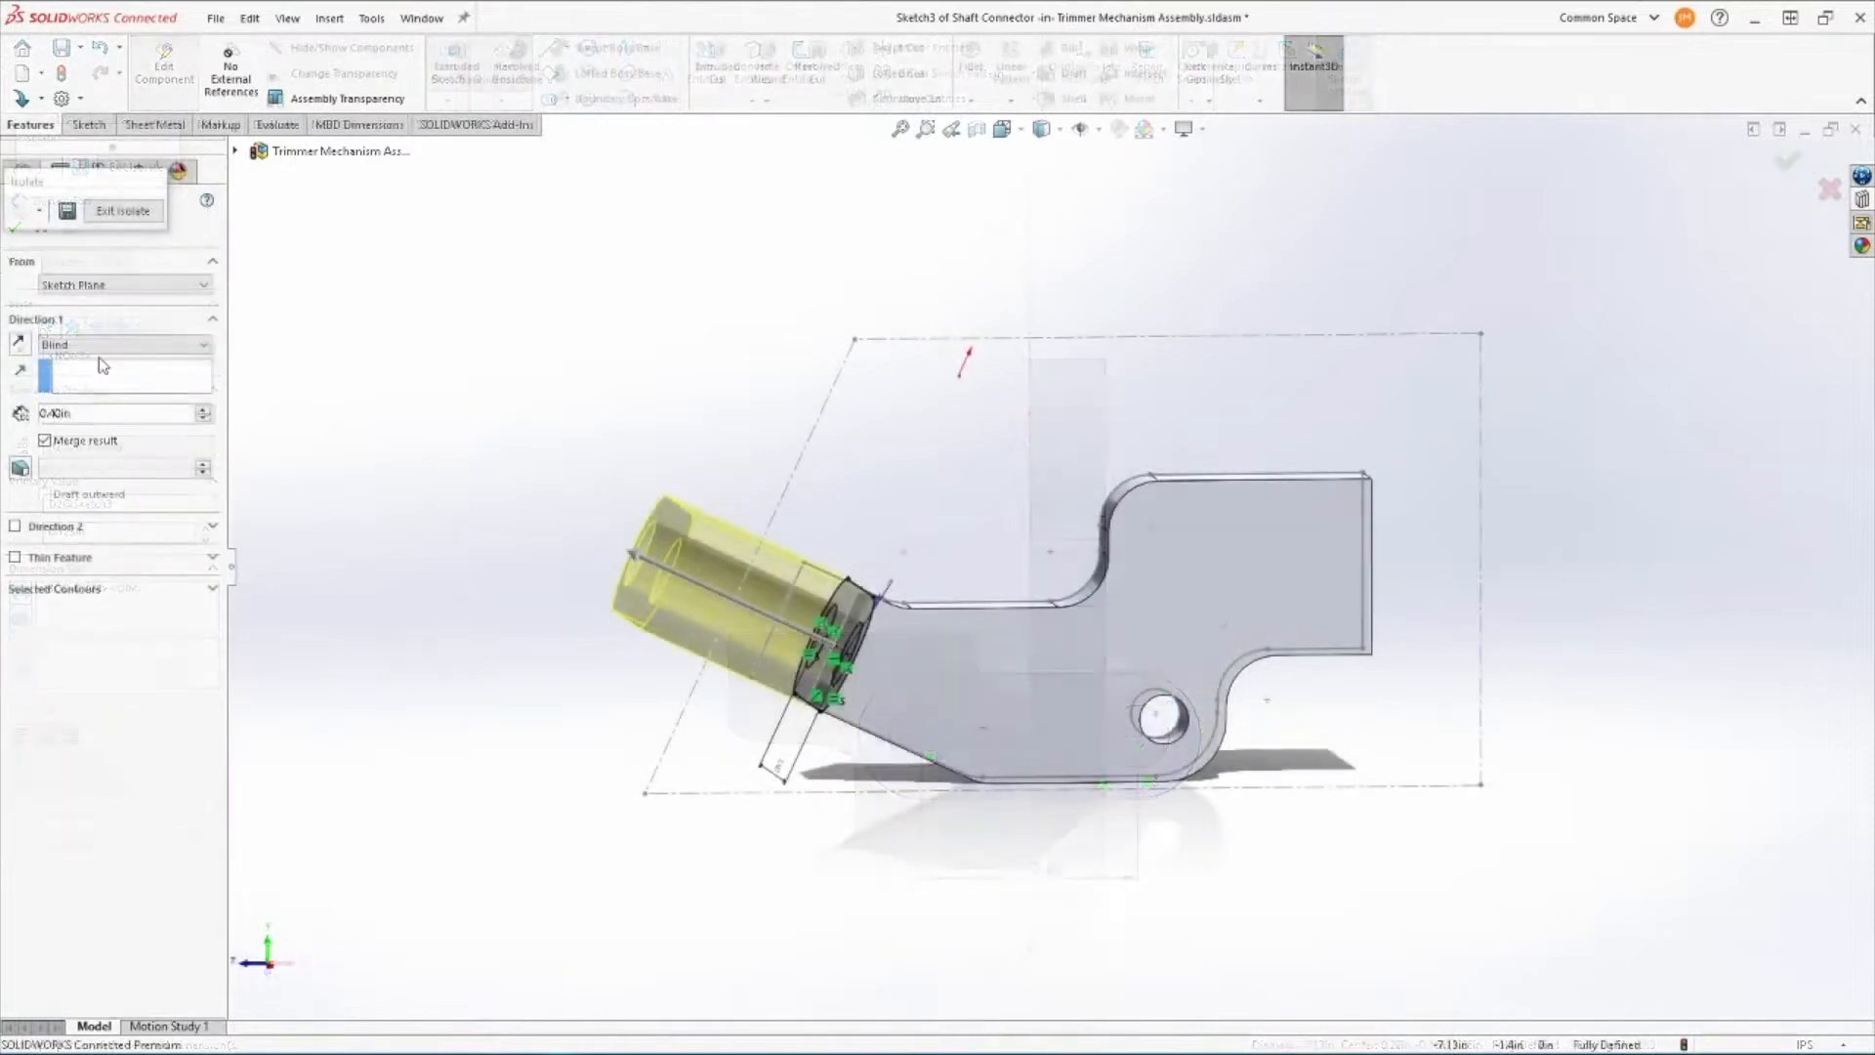
Extrude the slot profile with its two holes, using an Up To Vertex end condition at the lower outer corner of the small slanted rectangle.
left_click(99, 348)
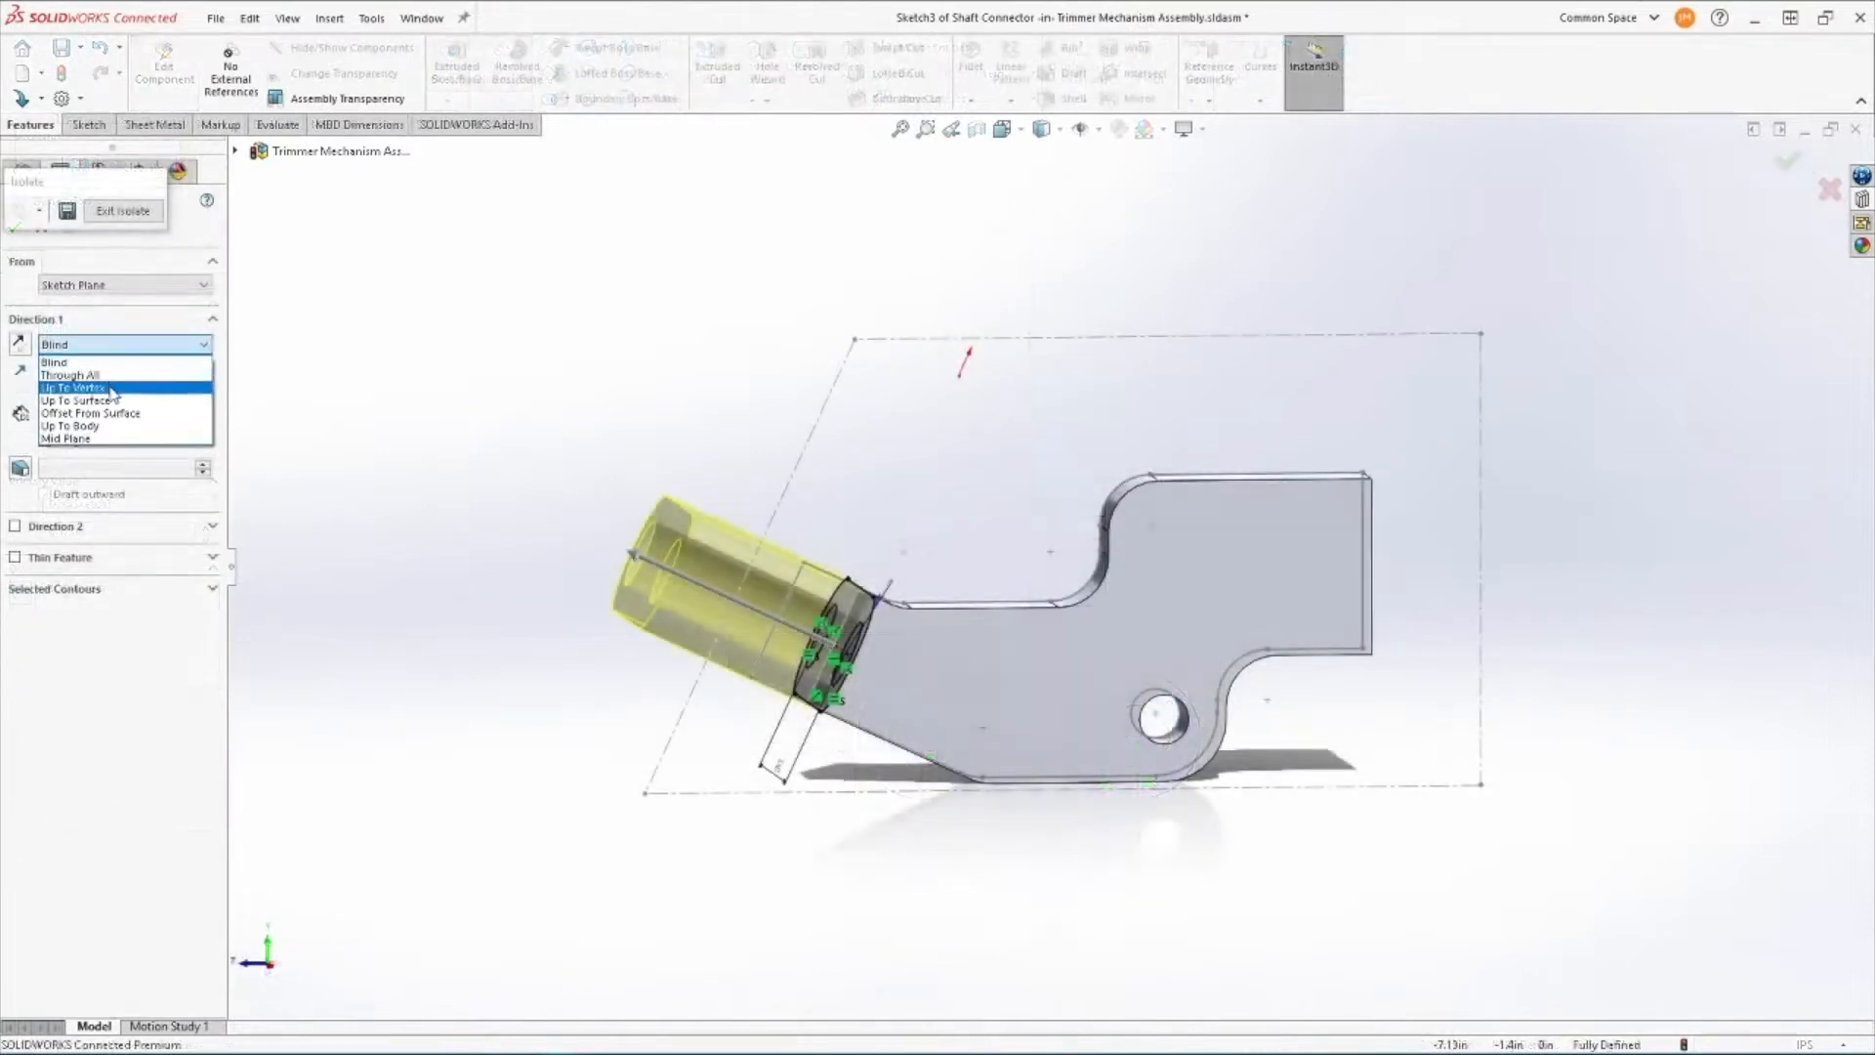
left_click(109, 388)
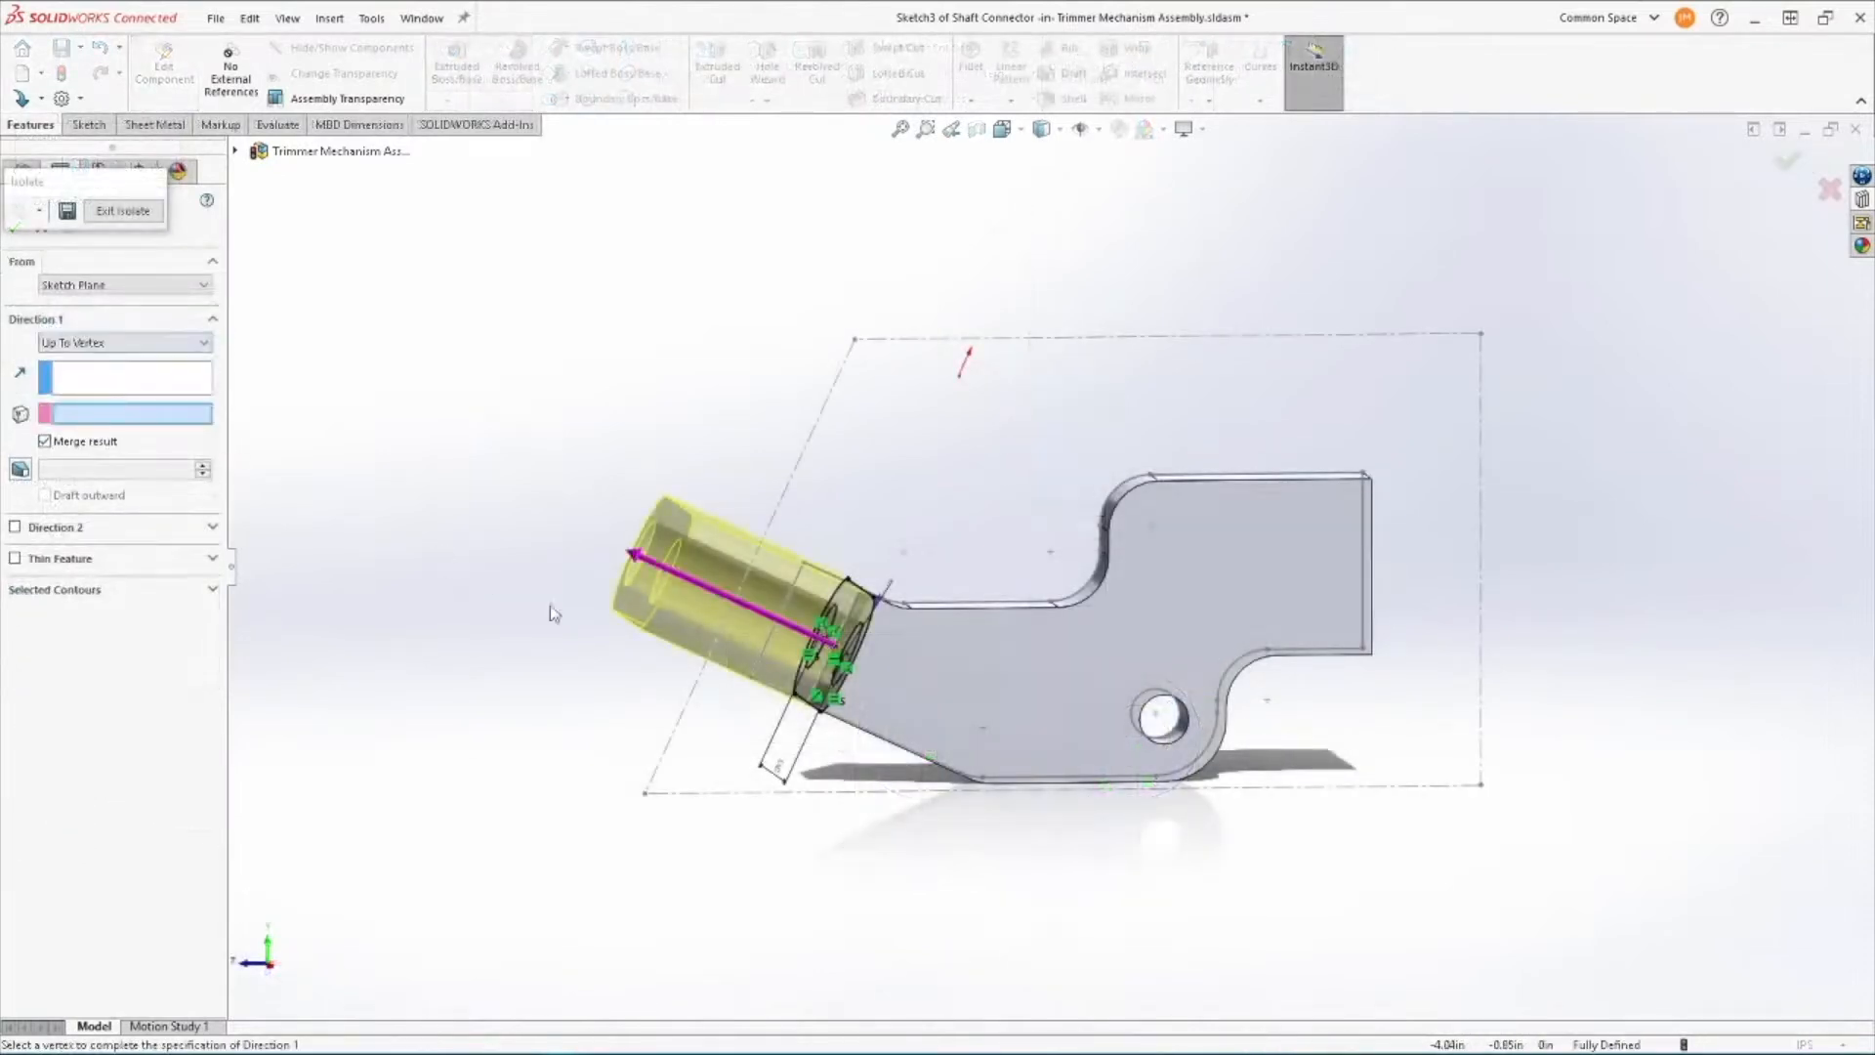
left_click(752, 677)
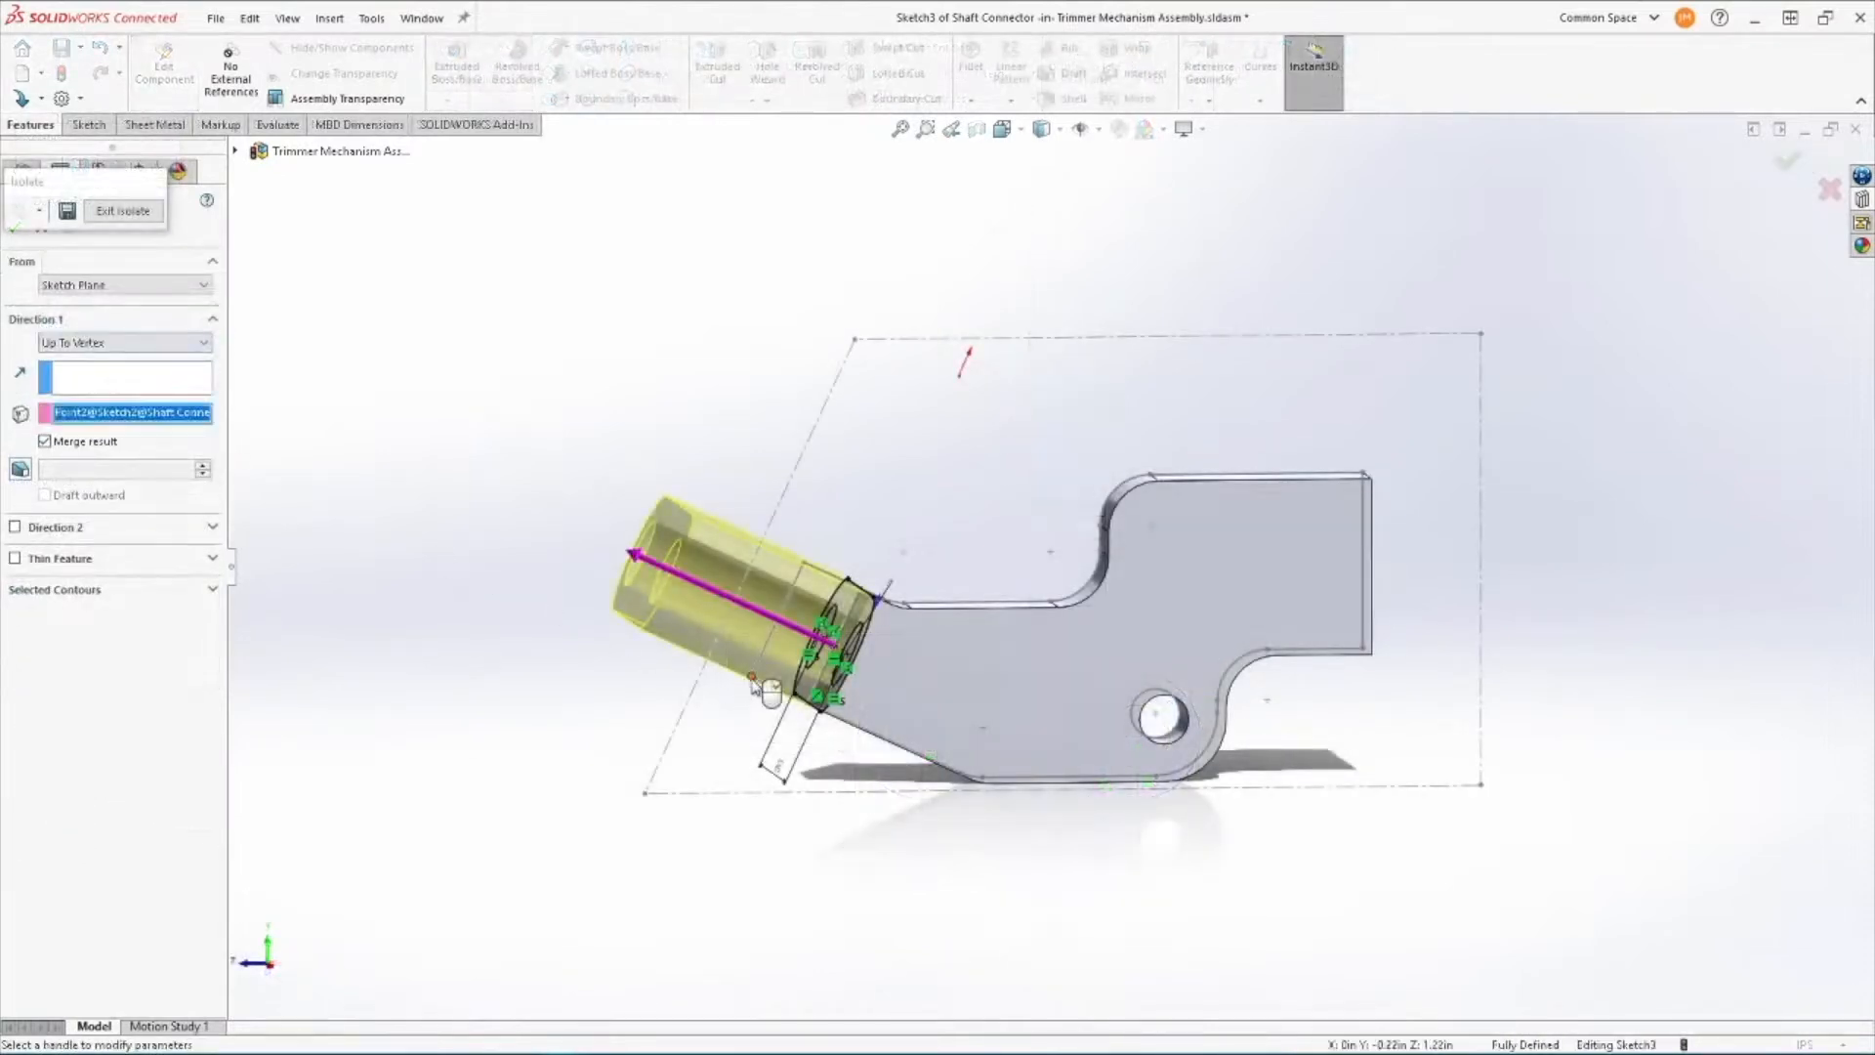
left_click(1789, 163)
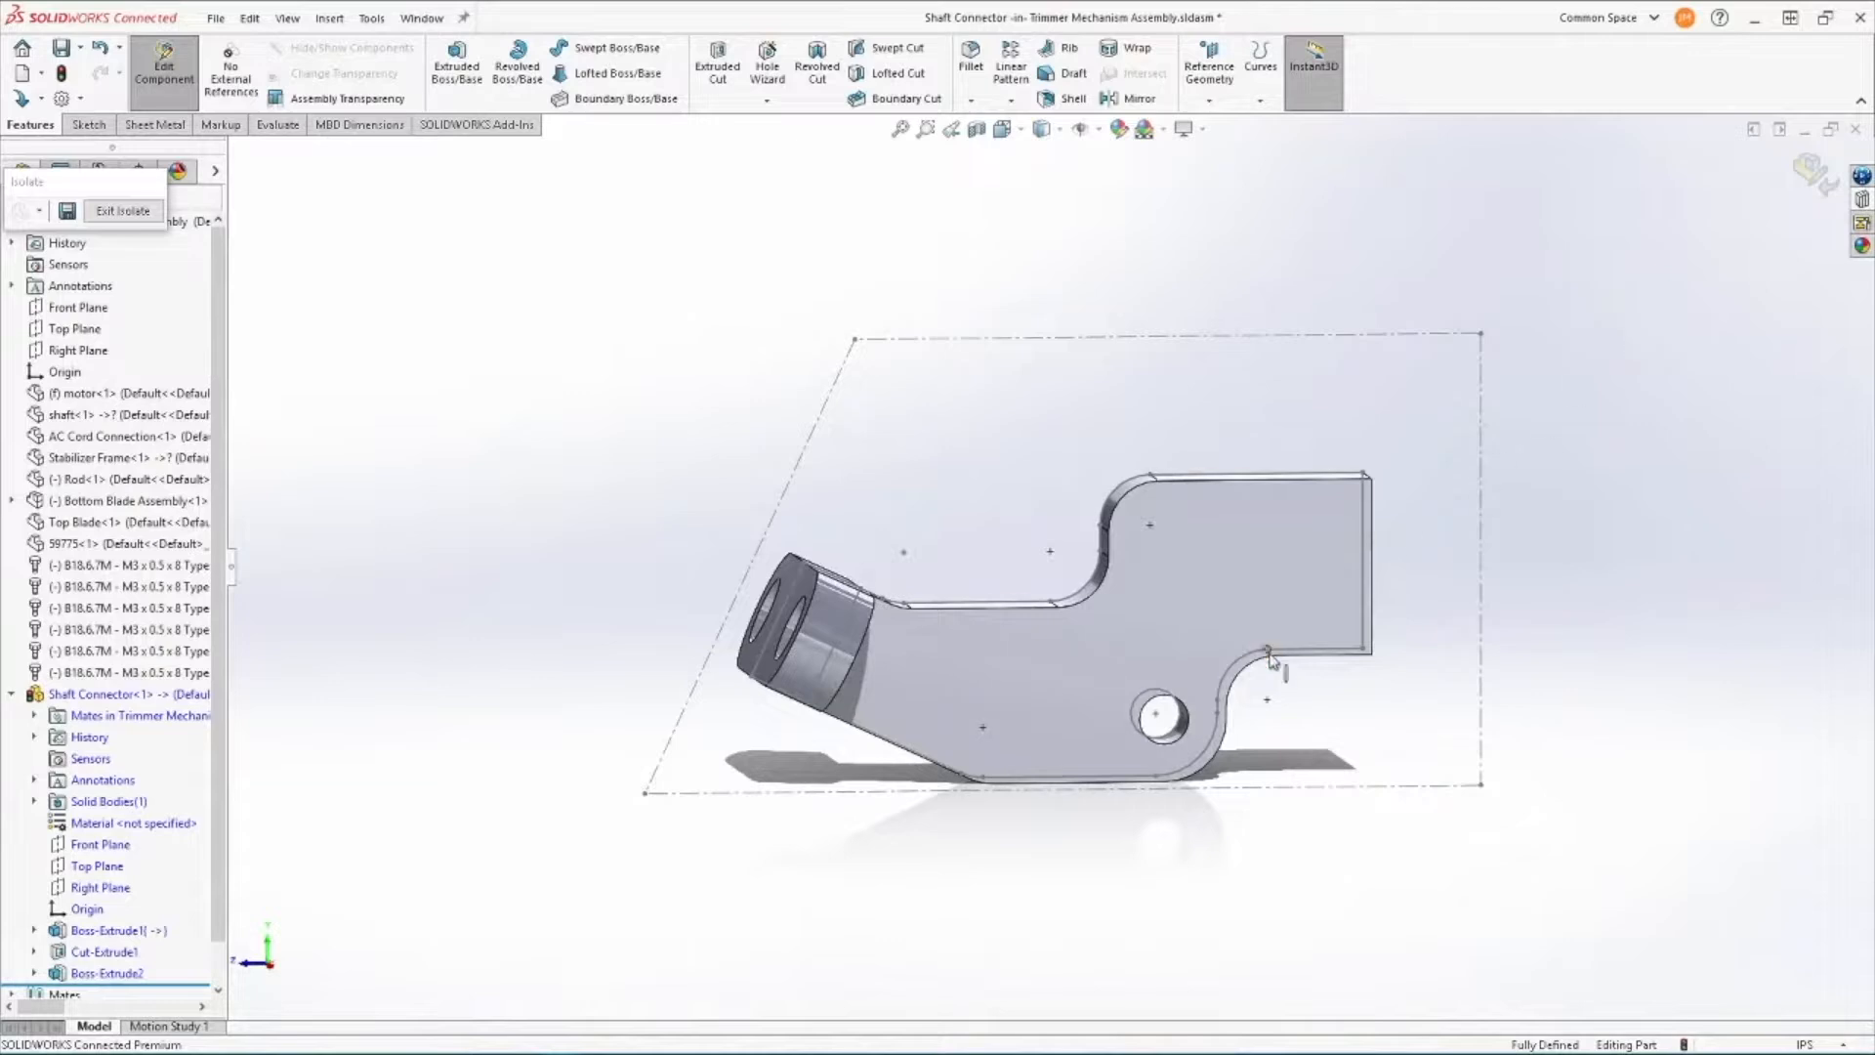
Sketch a ring around the pivot hole on the connector's side face and extrude it to a blind depth of 0.10 in.
left_click(1206, 684)
left_click(1295, 641)
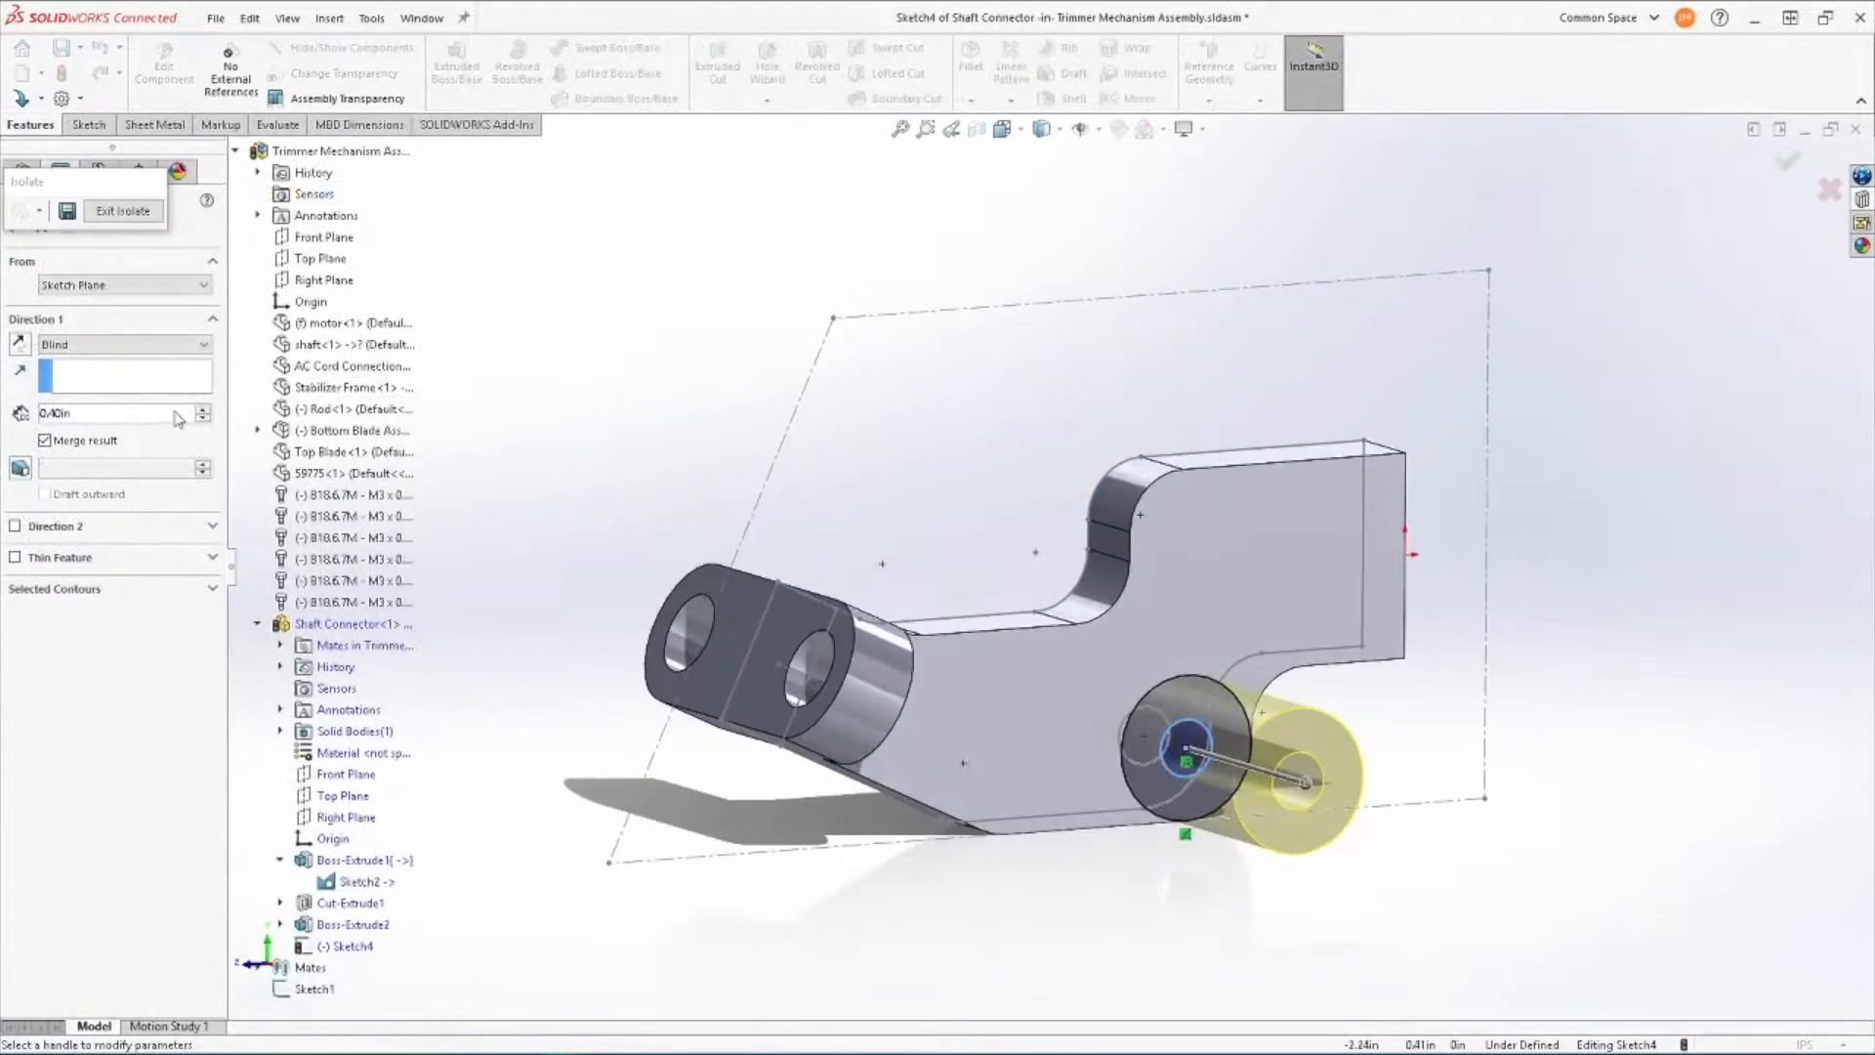
left_click_drag(176, 413, 17, 414)
type(".1")
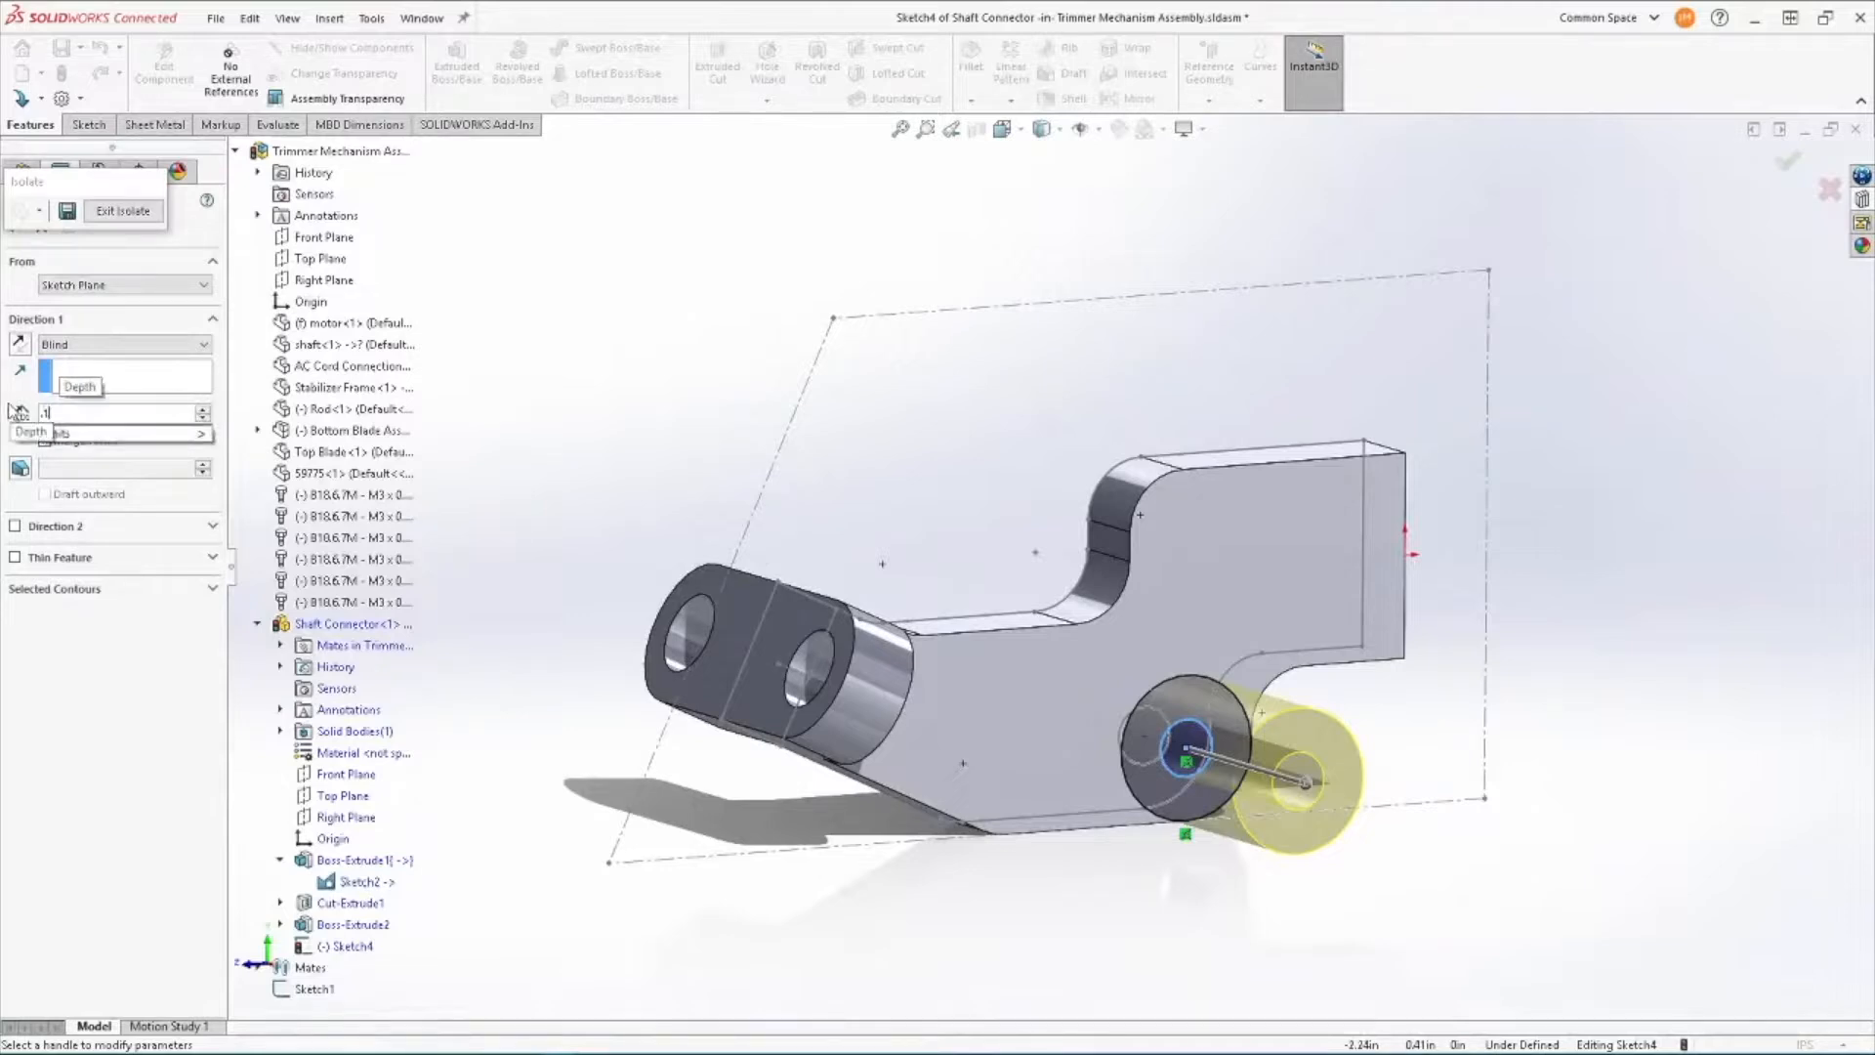
key("Return")
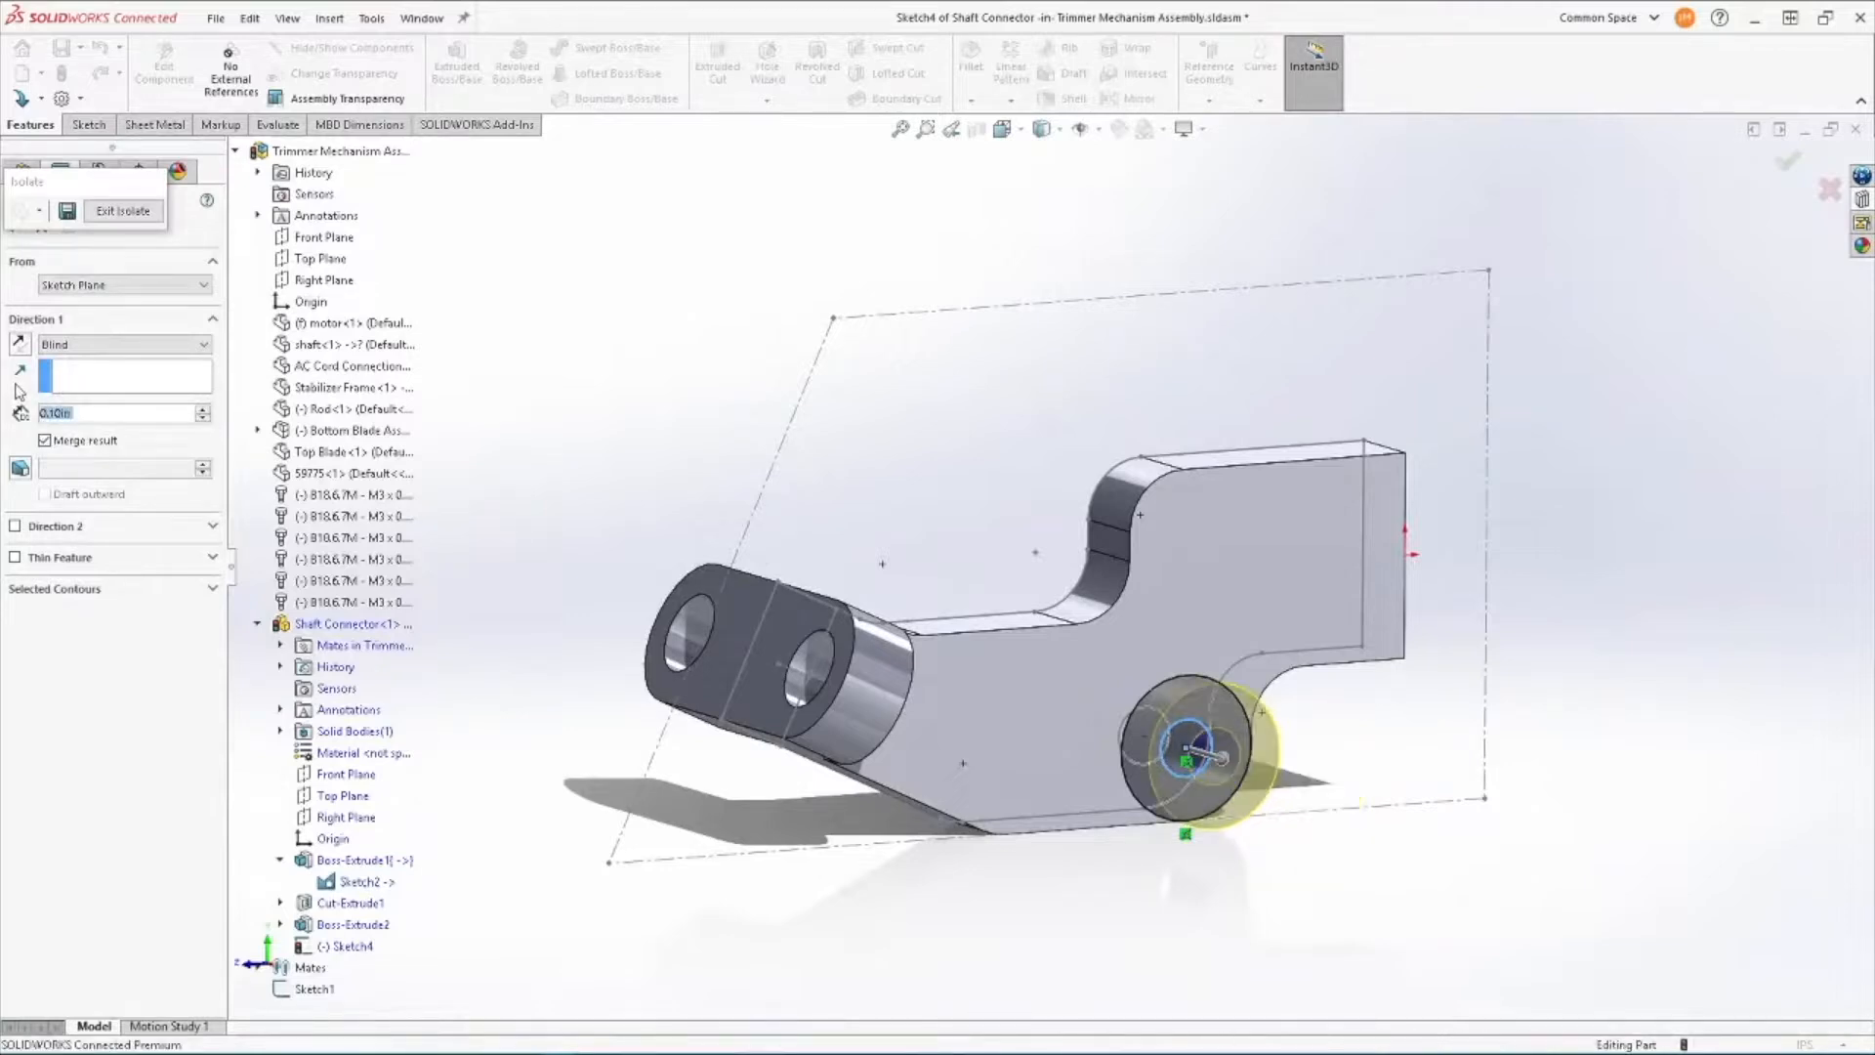
key("Return")
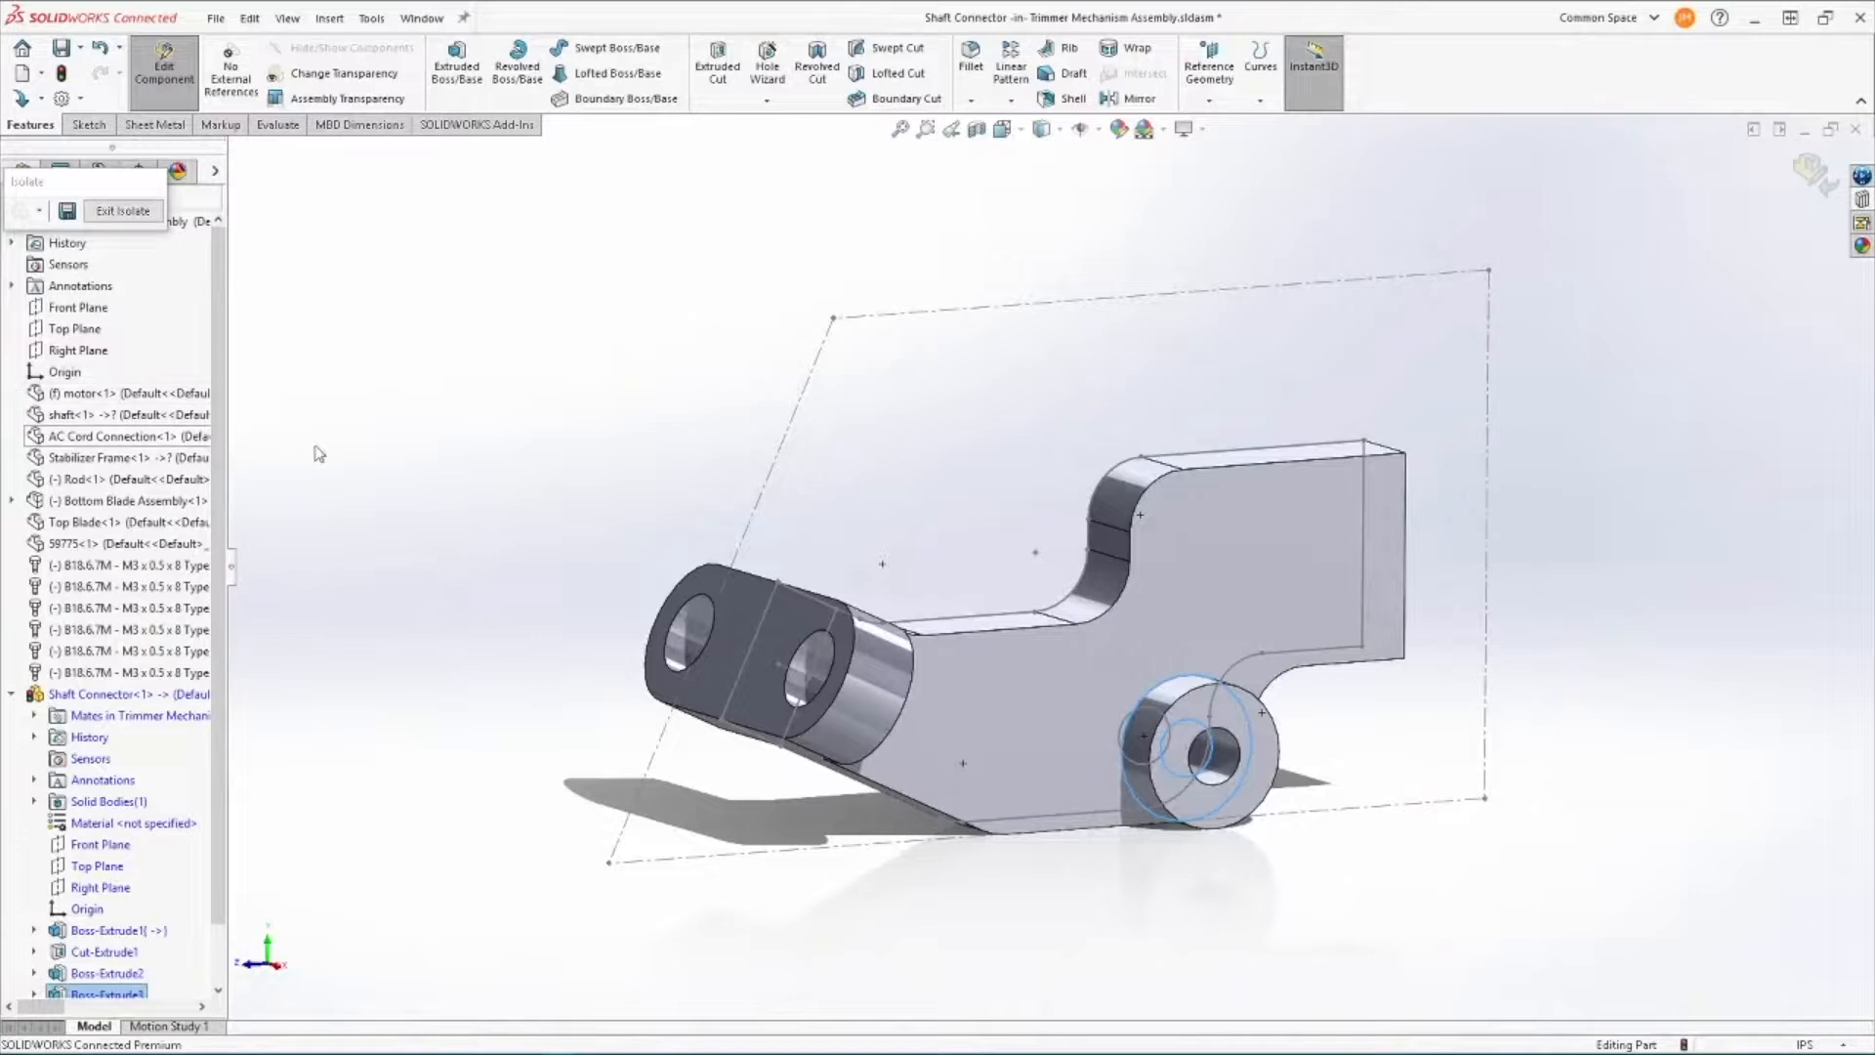
Fillet the base edge of the round boss with a 0.10 in radius, and round the connector's outer side edges.
left_click(386, 494)
key("s")
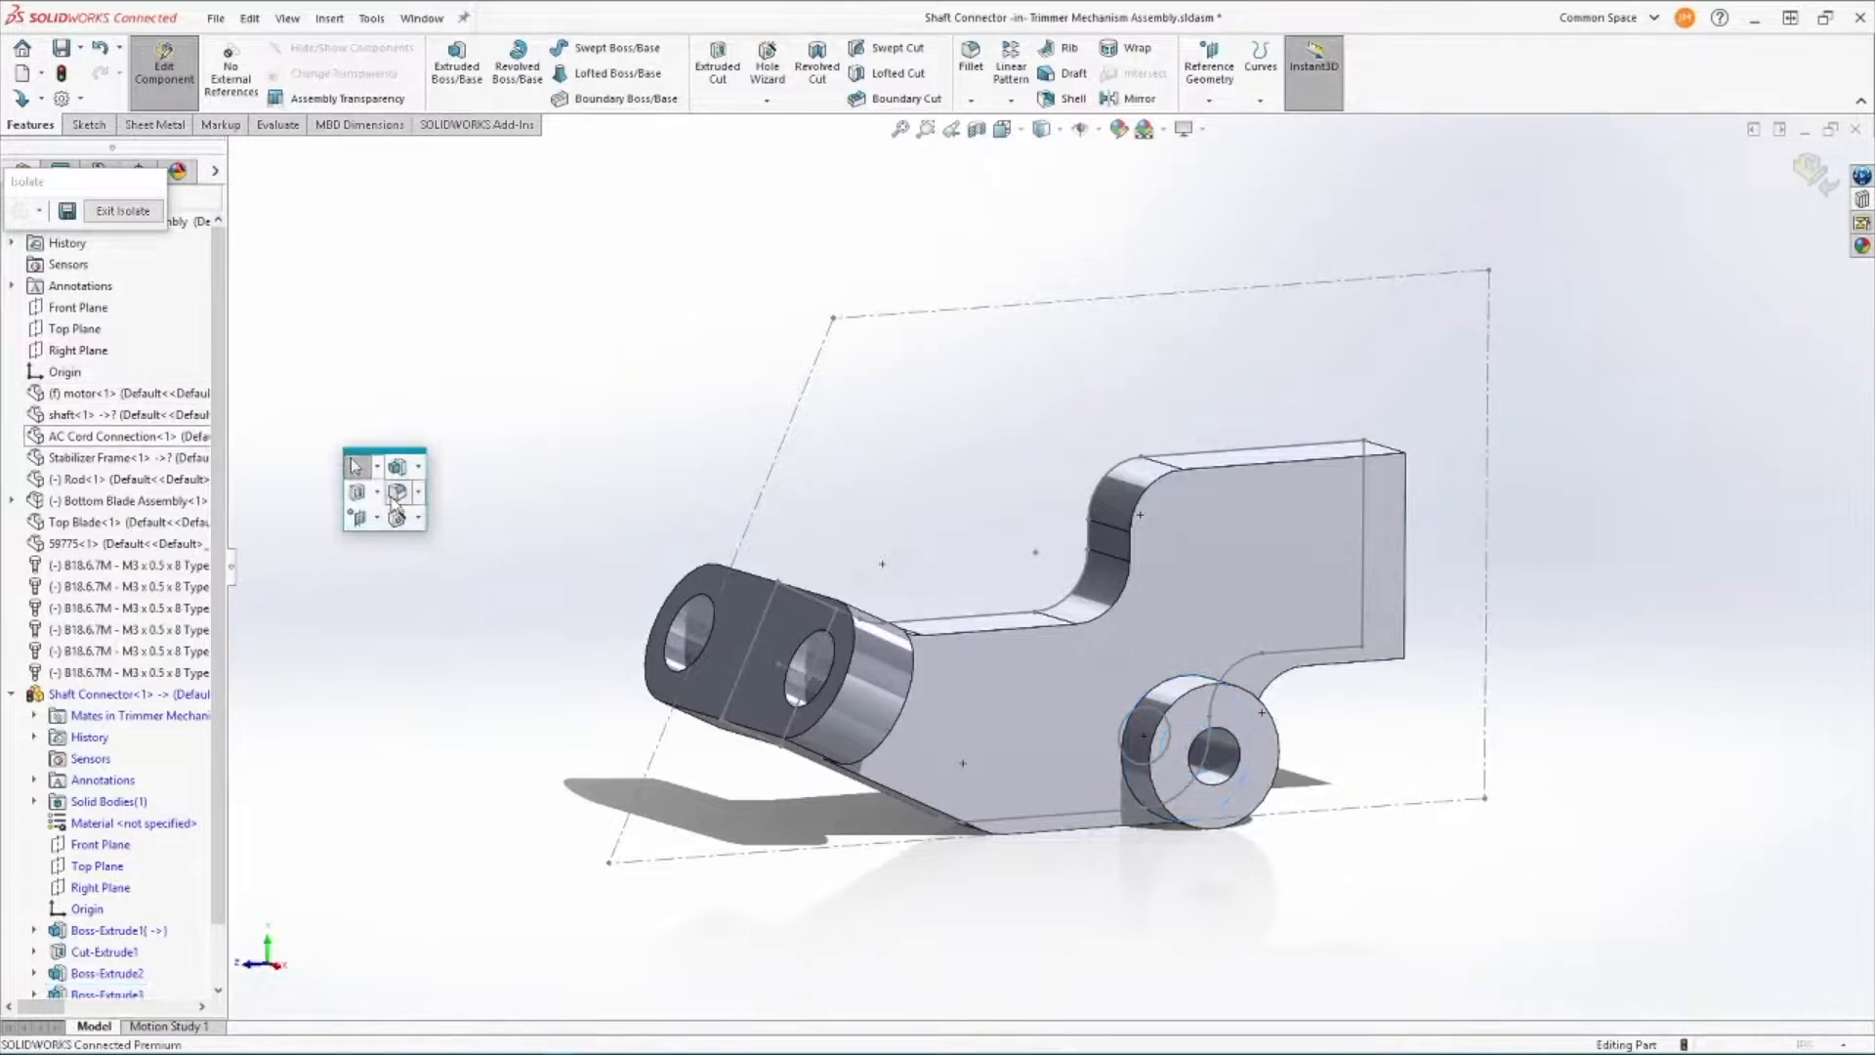
left_click(394, 495)
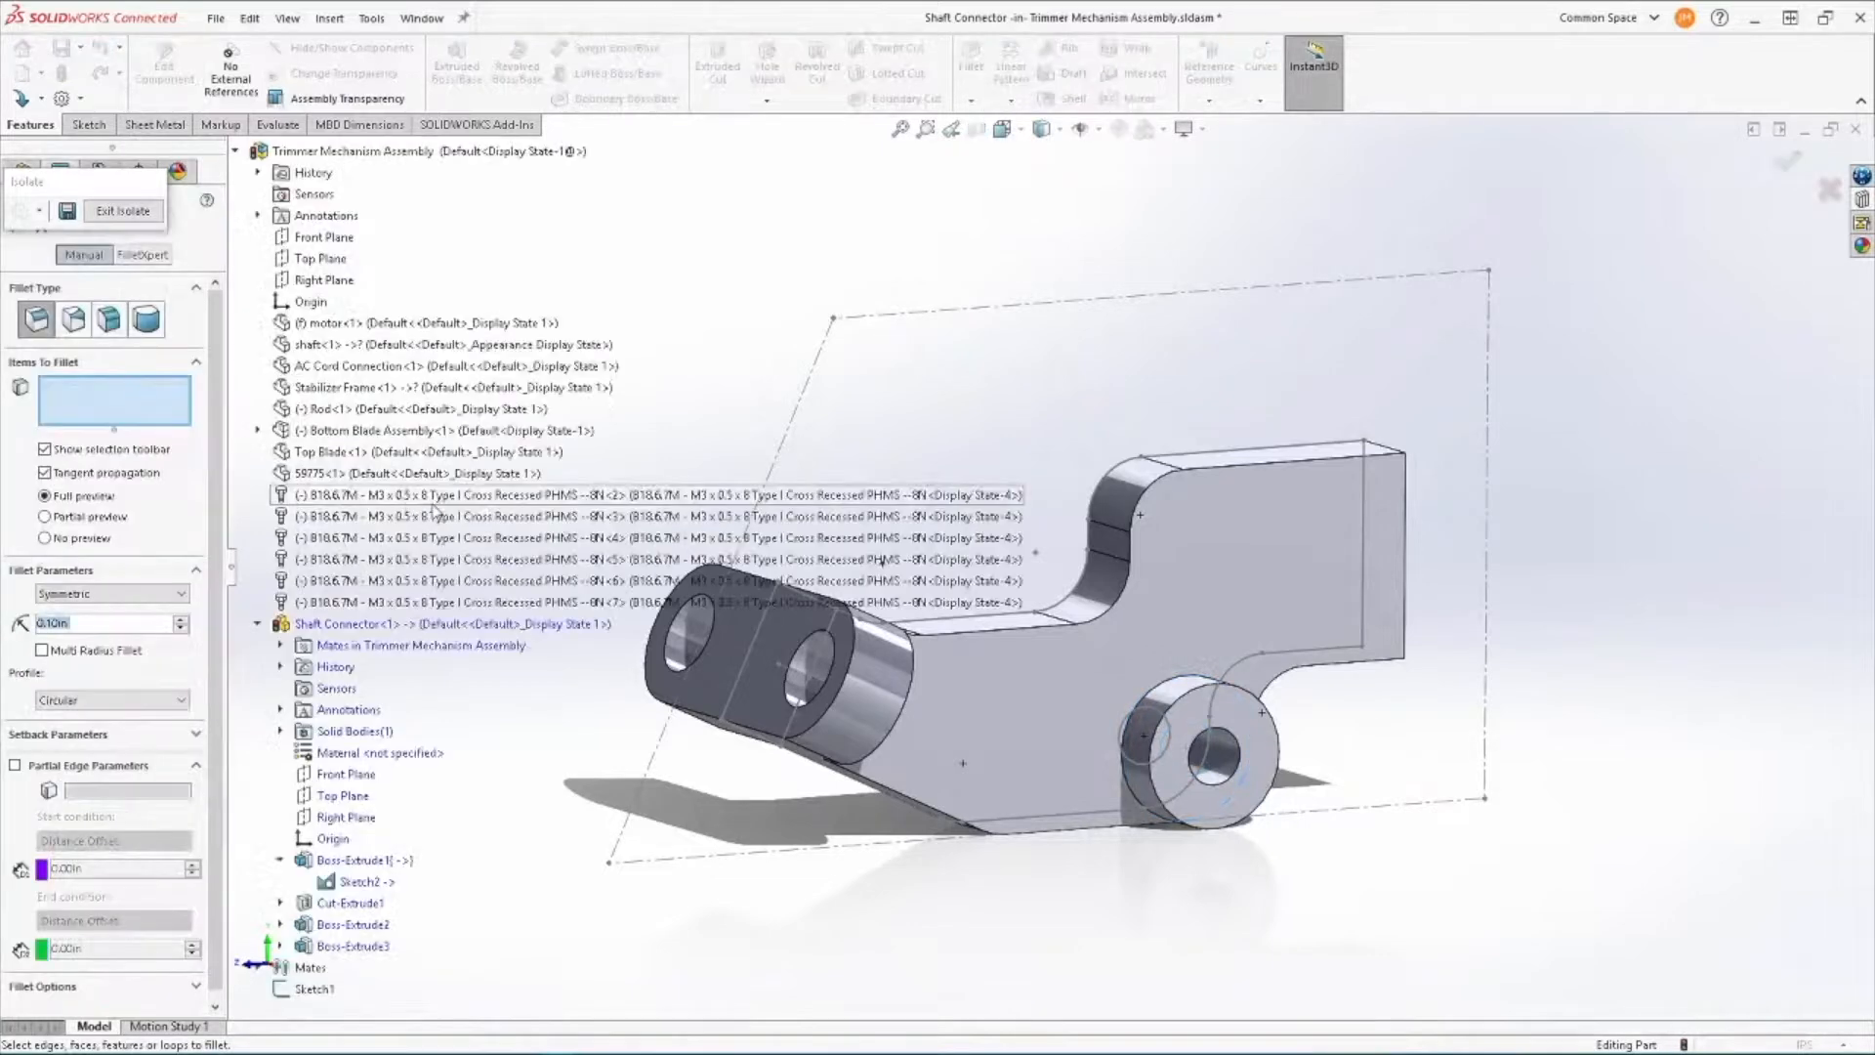
left_click(1174, 683)
middle_click_drag(1175, 684, 810, 617)
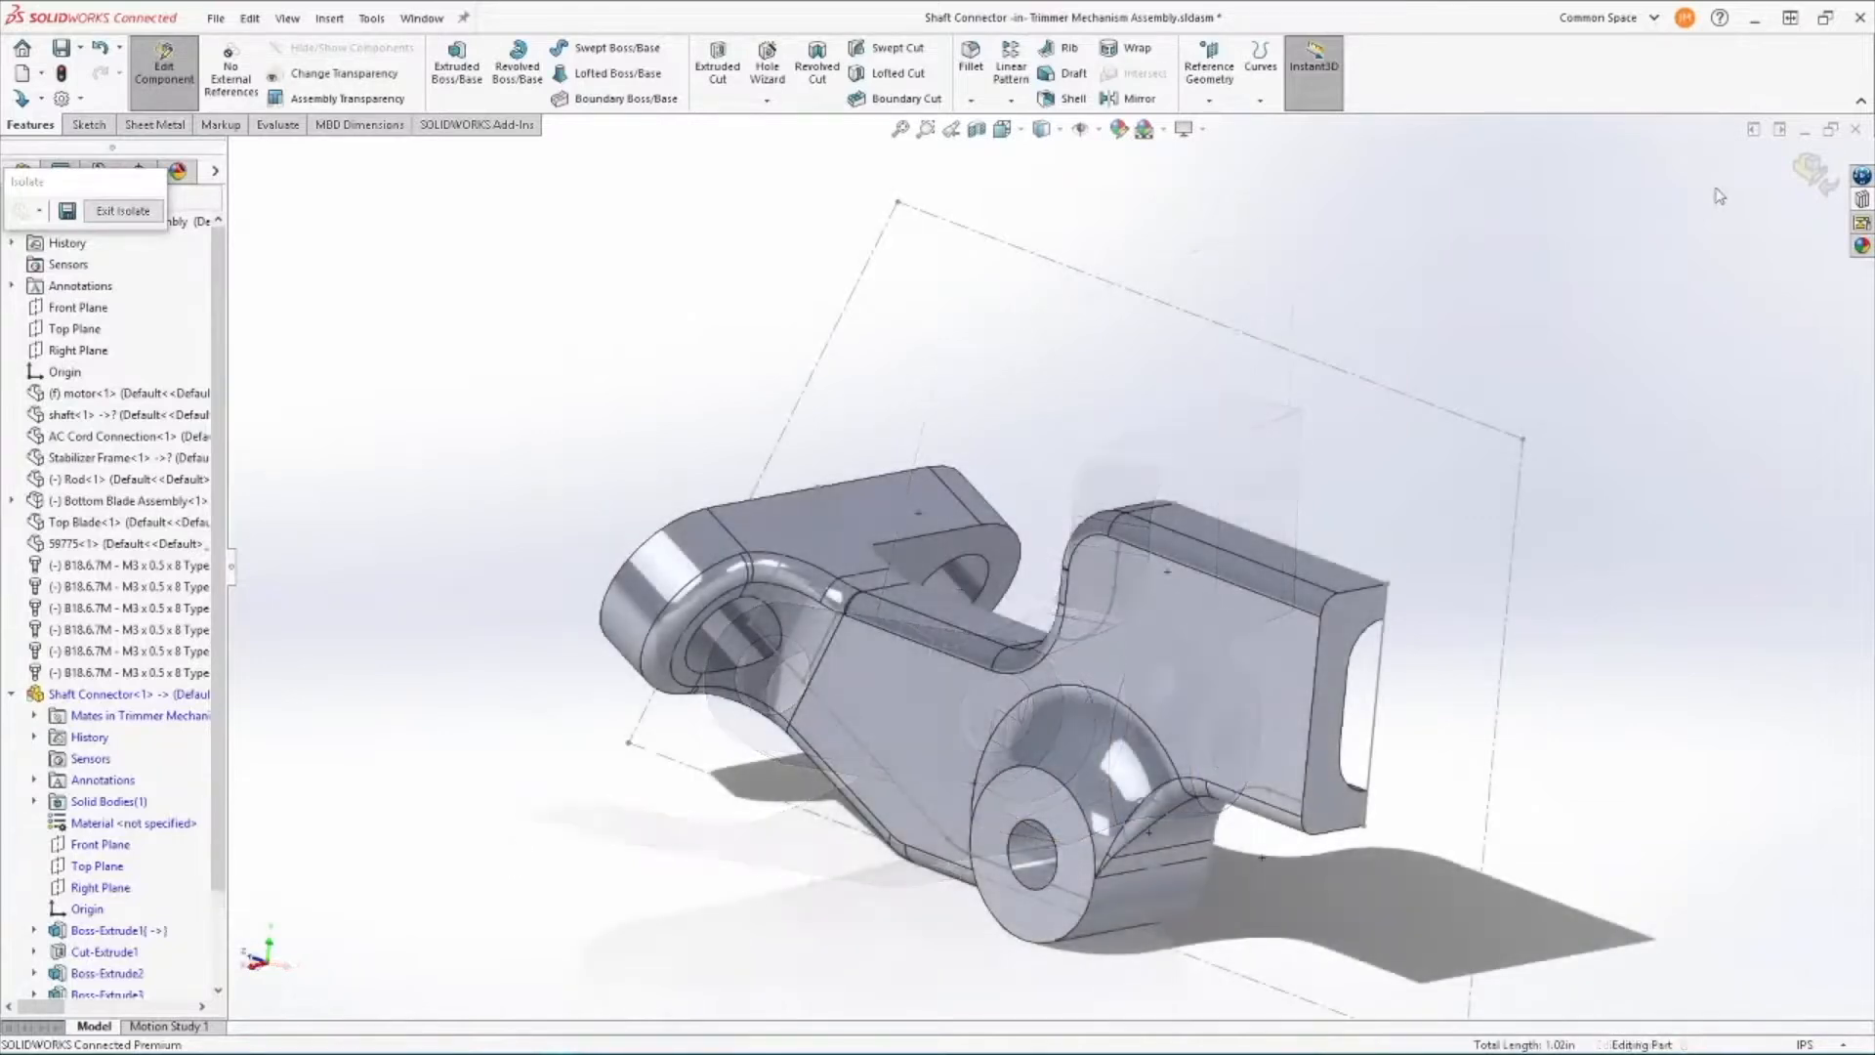
Mirror the whole connector body about its flat back face, with the solids merged.
left_click(1123, 98)
middle_click_drag(1612, 625, 1362, 625)
left_click(1242, 695)
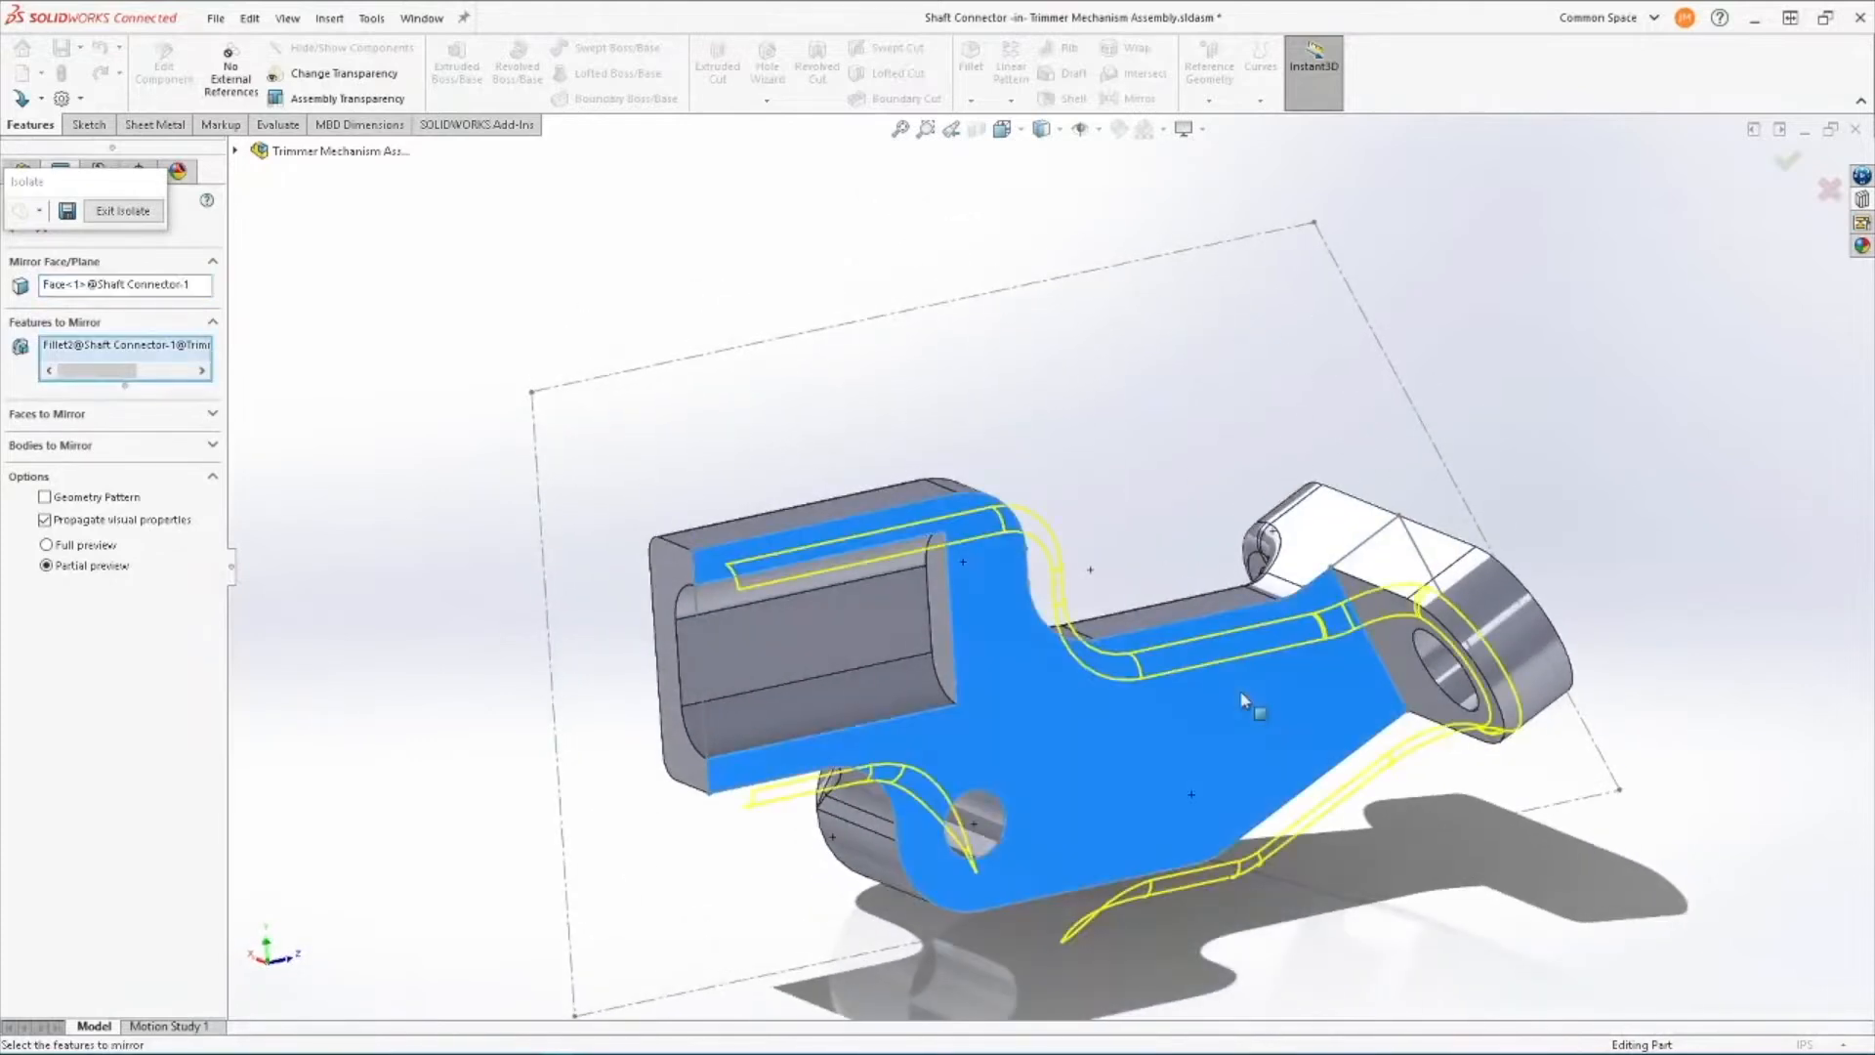
left_click(195, 446)
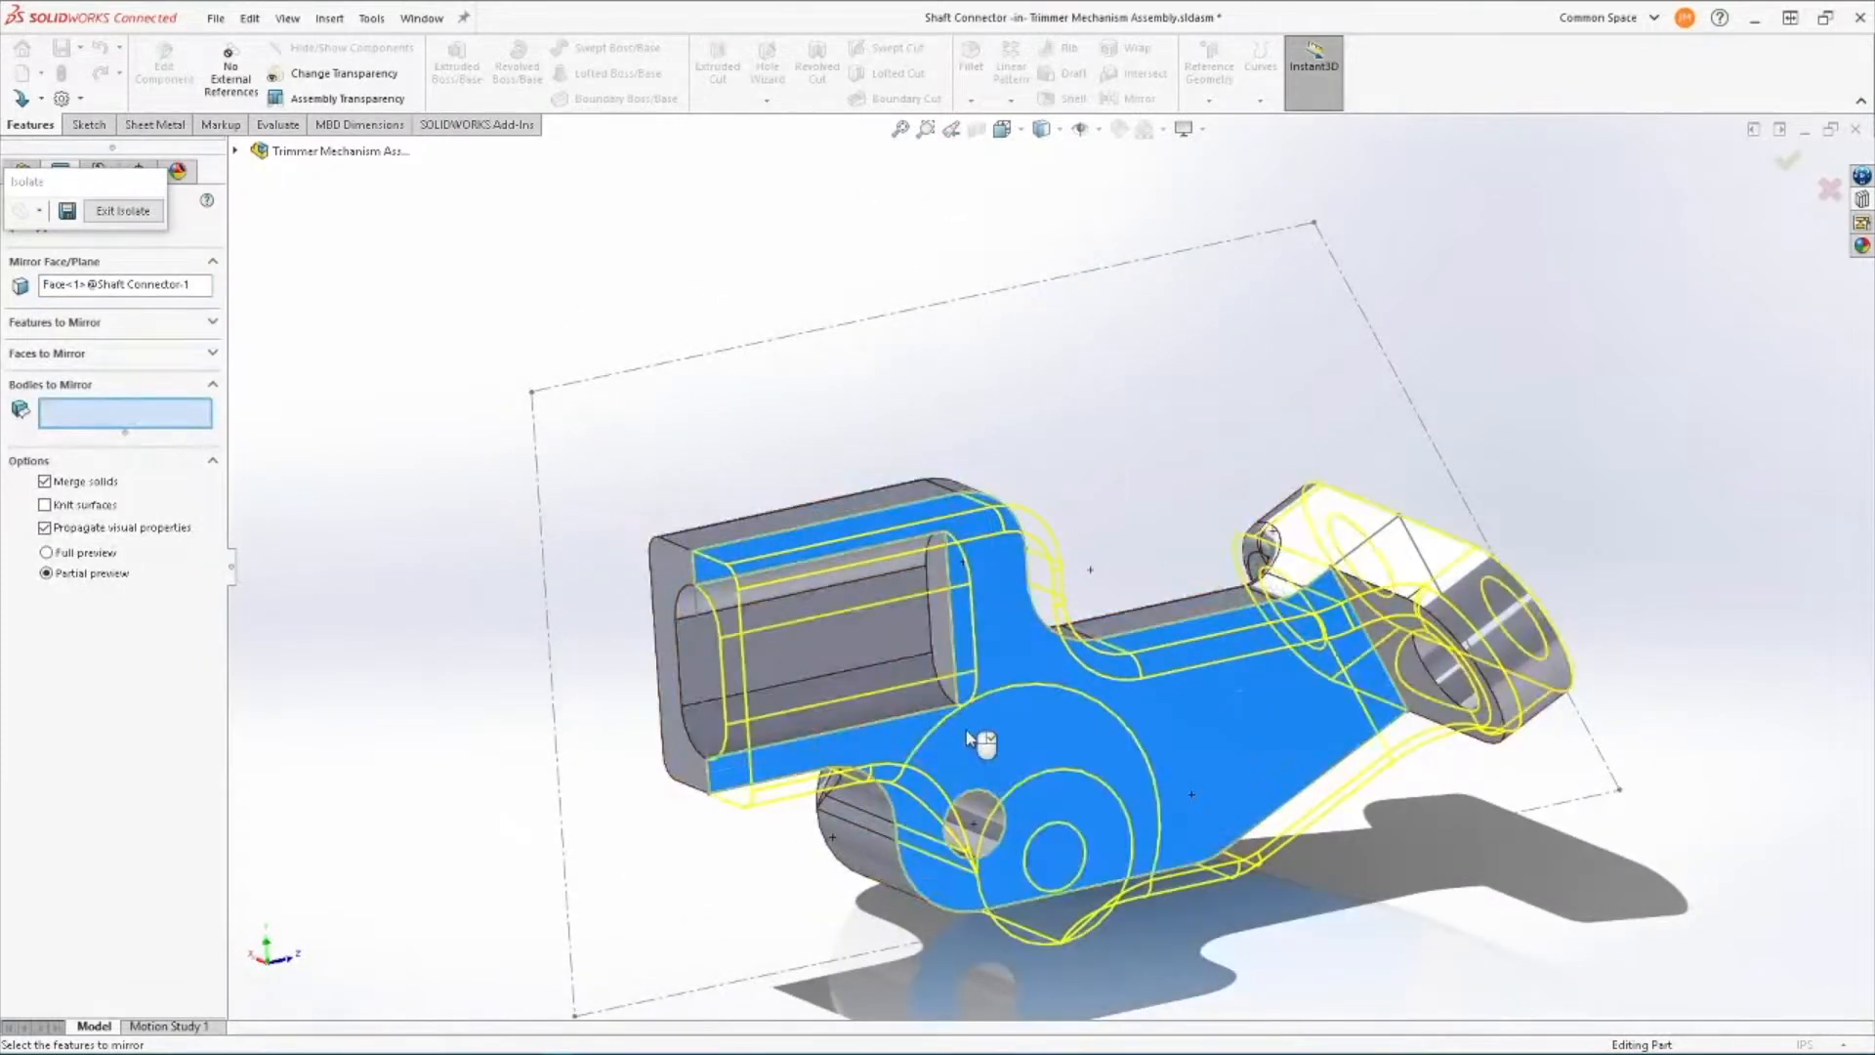
left_click(972, 739)
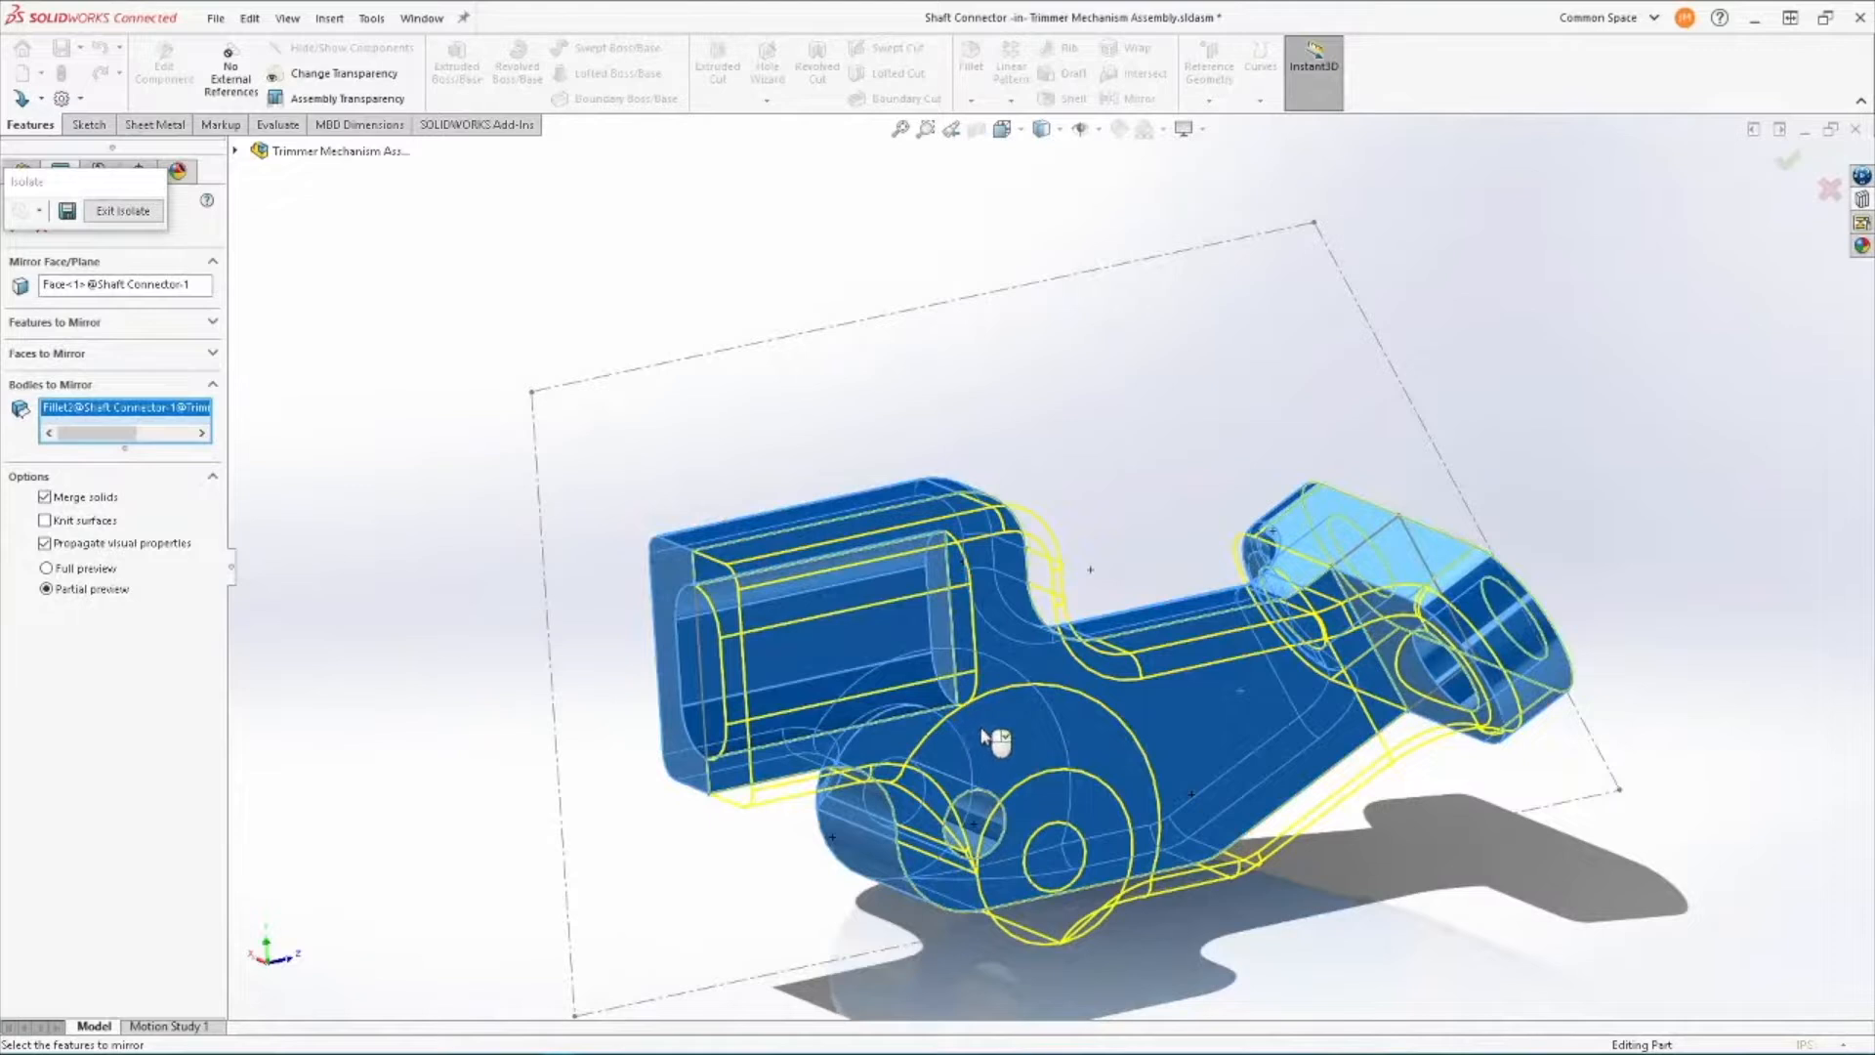
left_click(1788, 168)
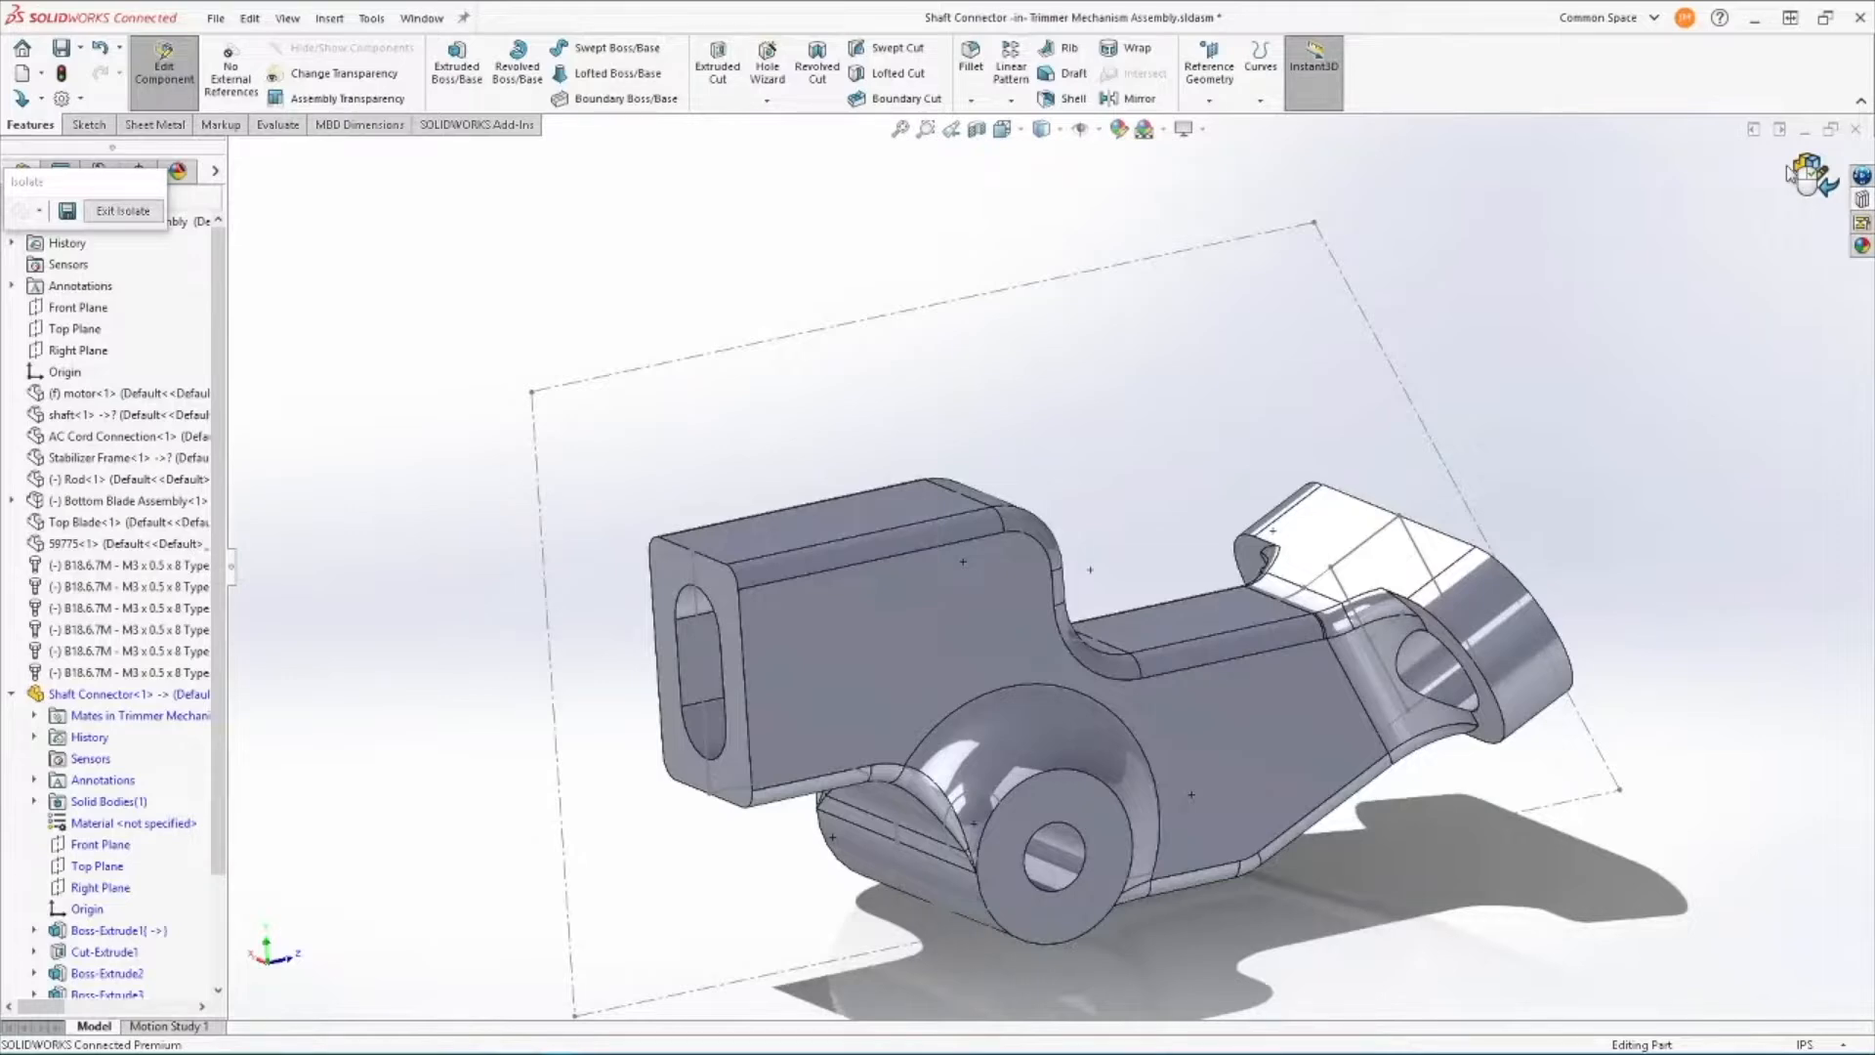
Exit the isolated view of the Shaft Connector and return from part editing to the full assembly.
left_click(123, 211)
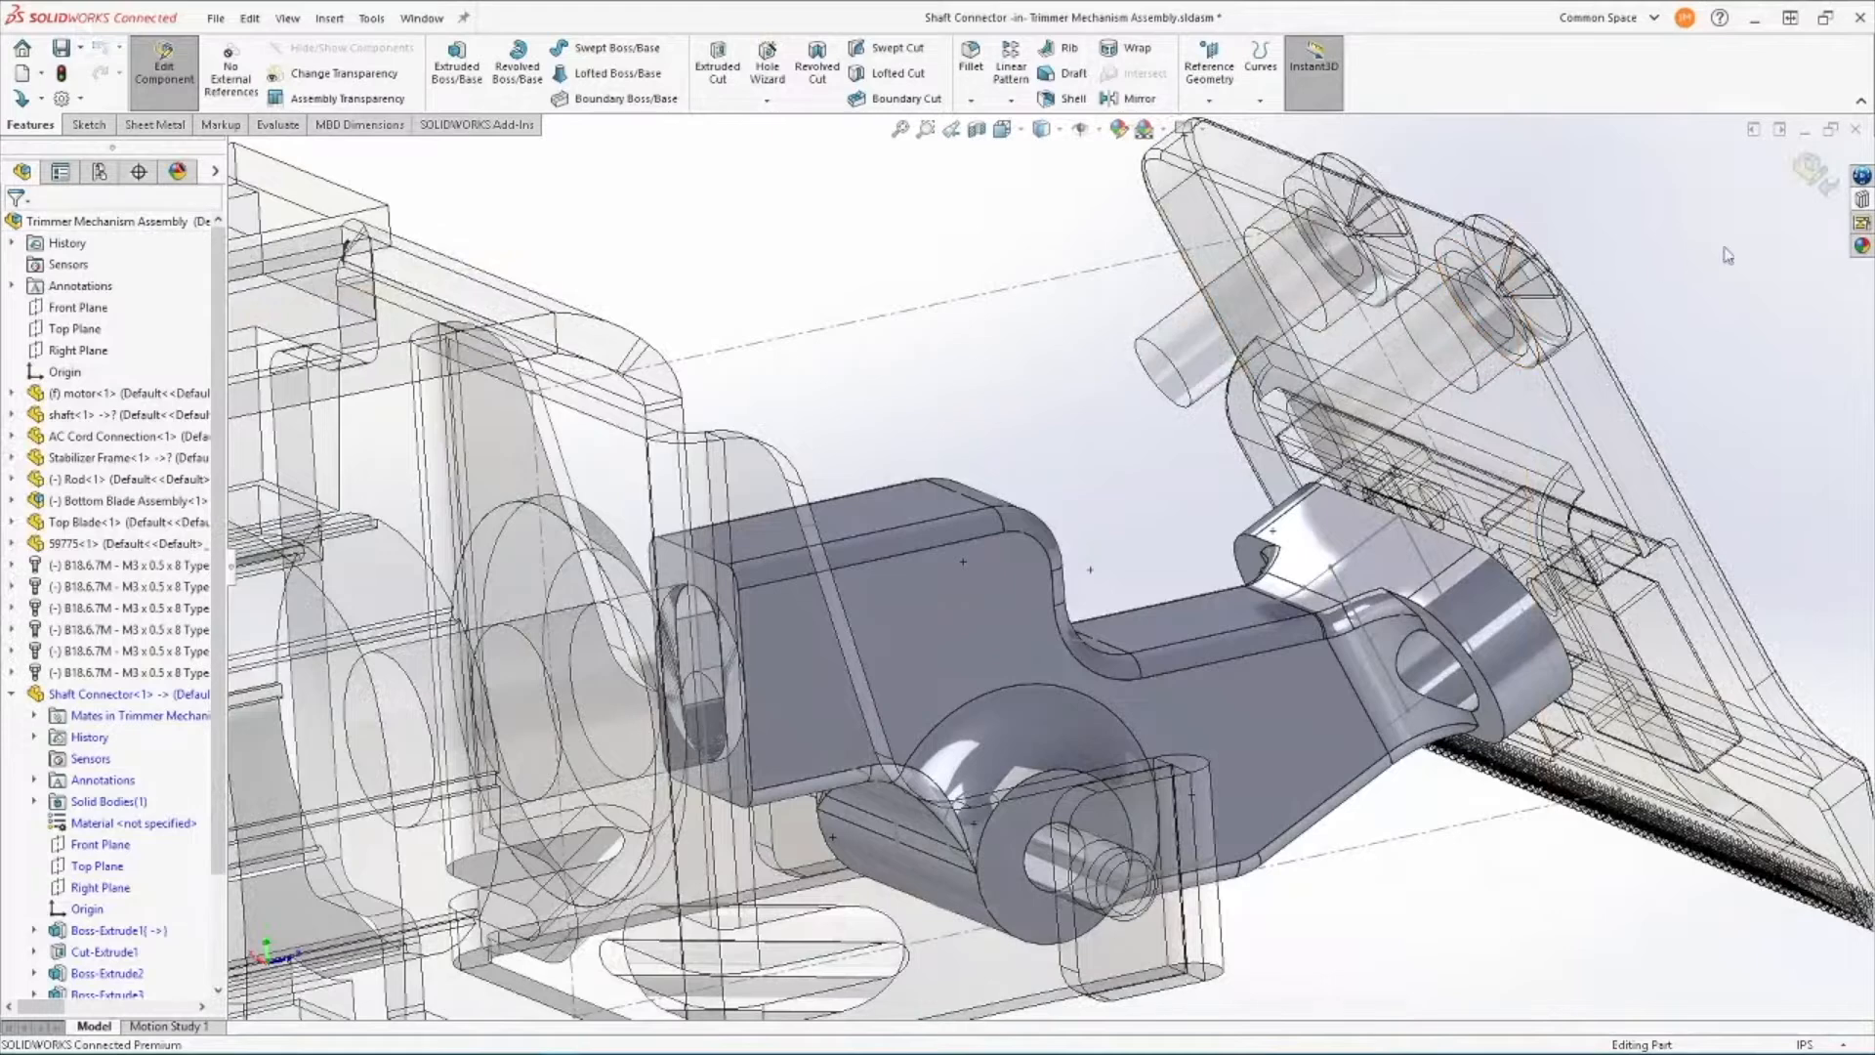
left_click(1818, 188)
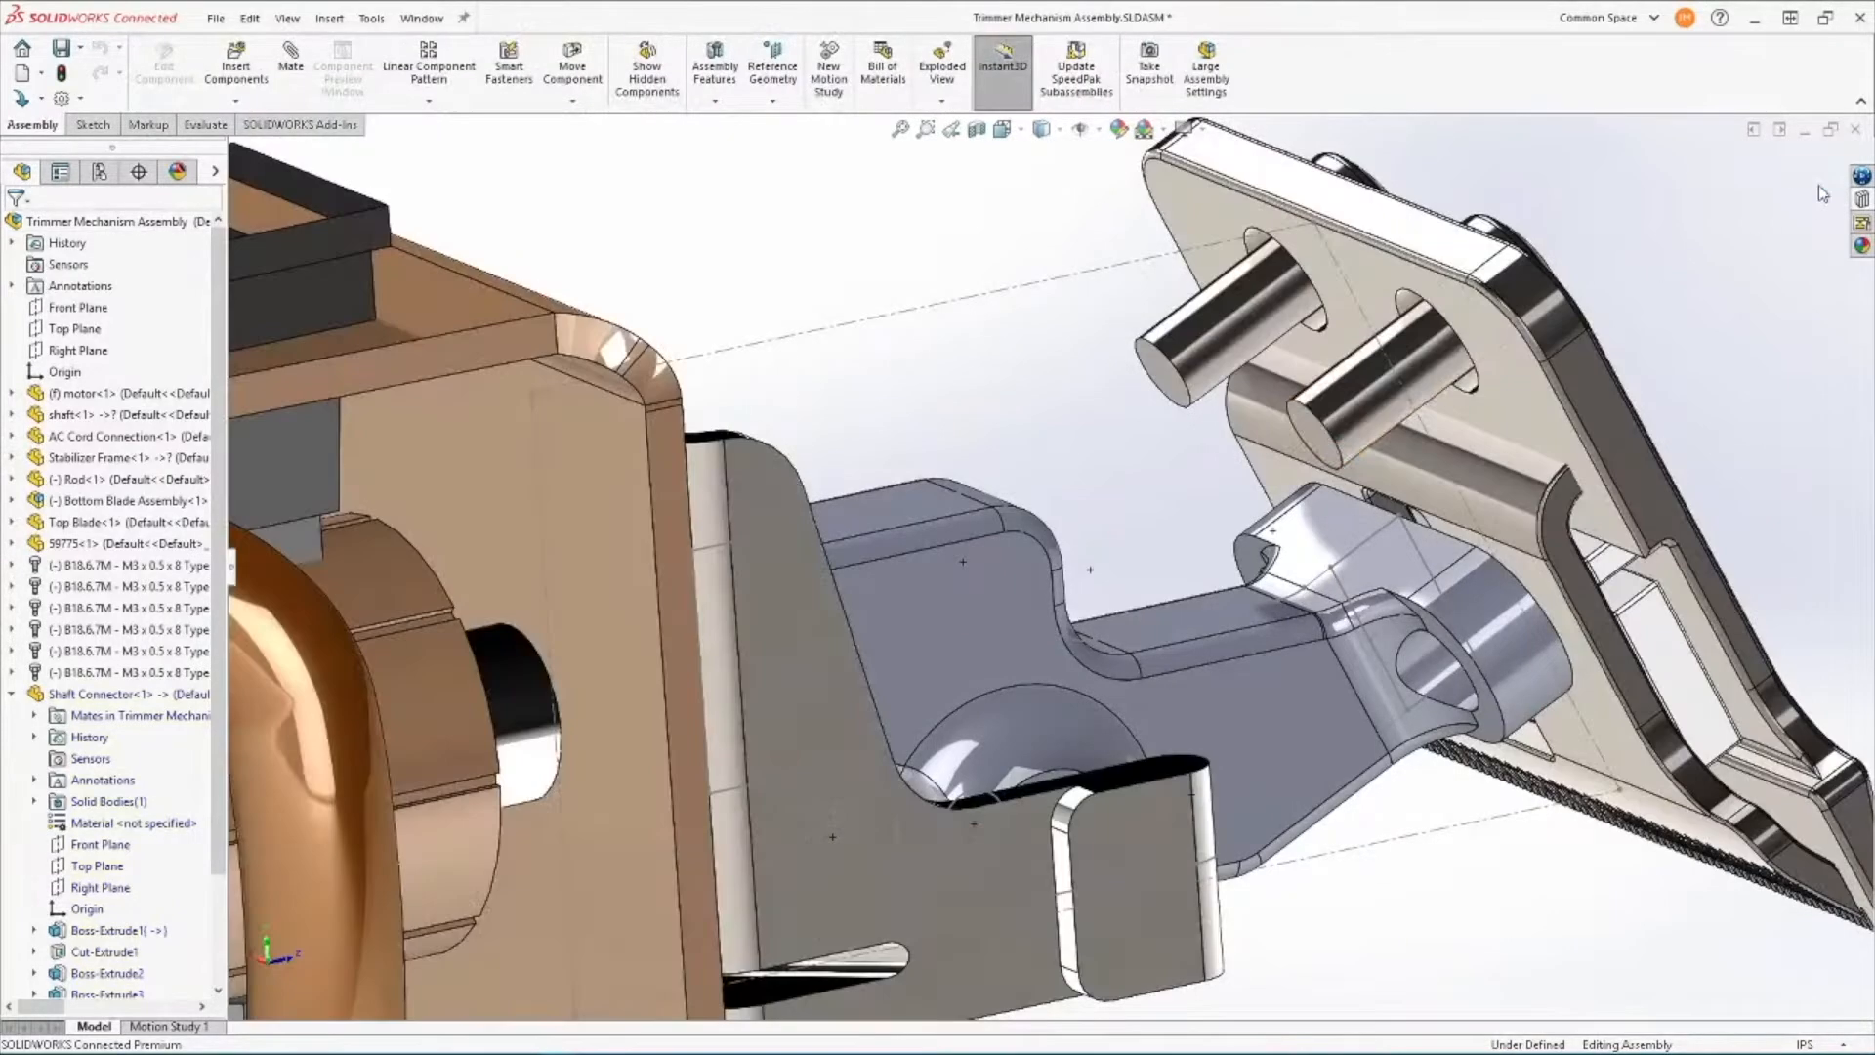
Assign the ABS plastic material to the Shaft Connector part.
right_click(137, 825)
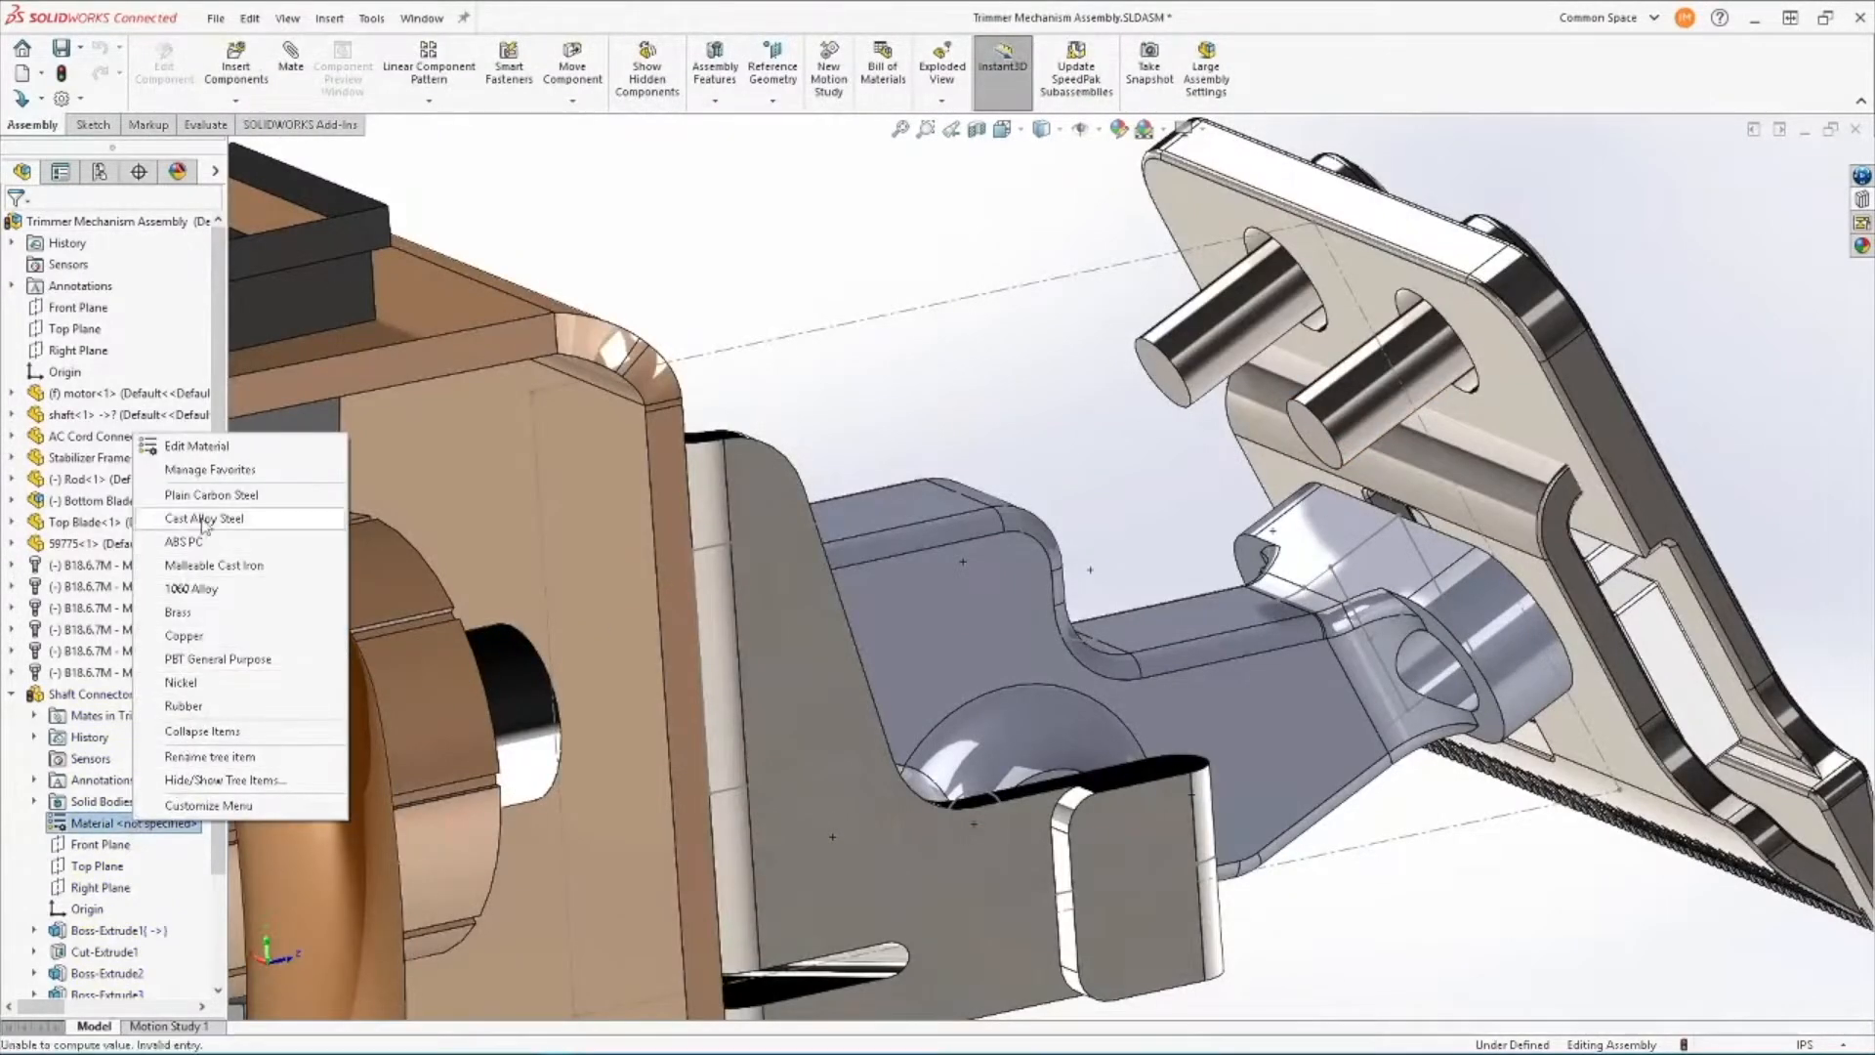
left_click(219, 450)
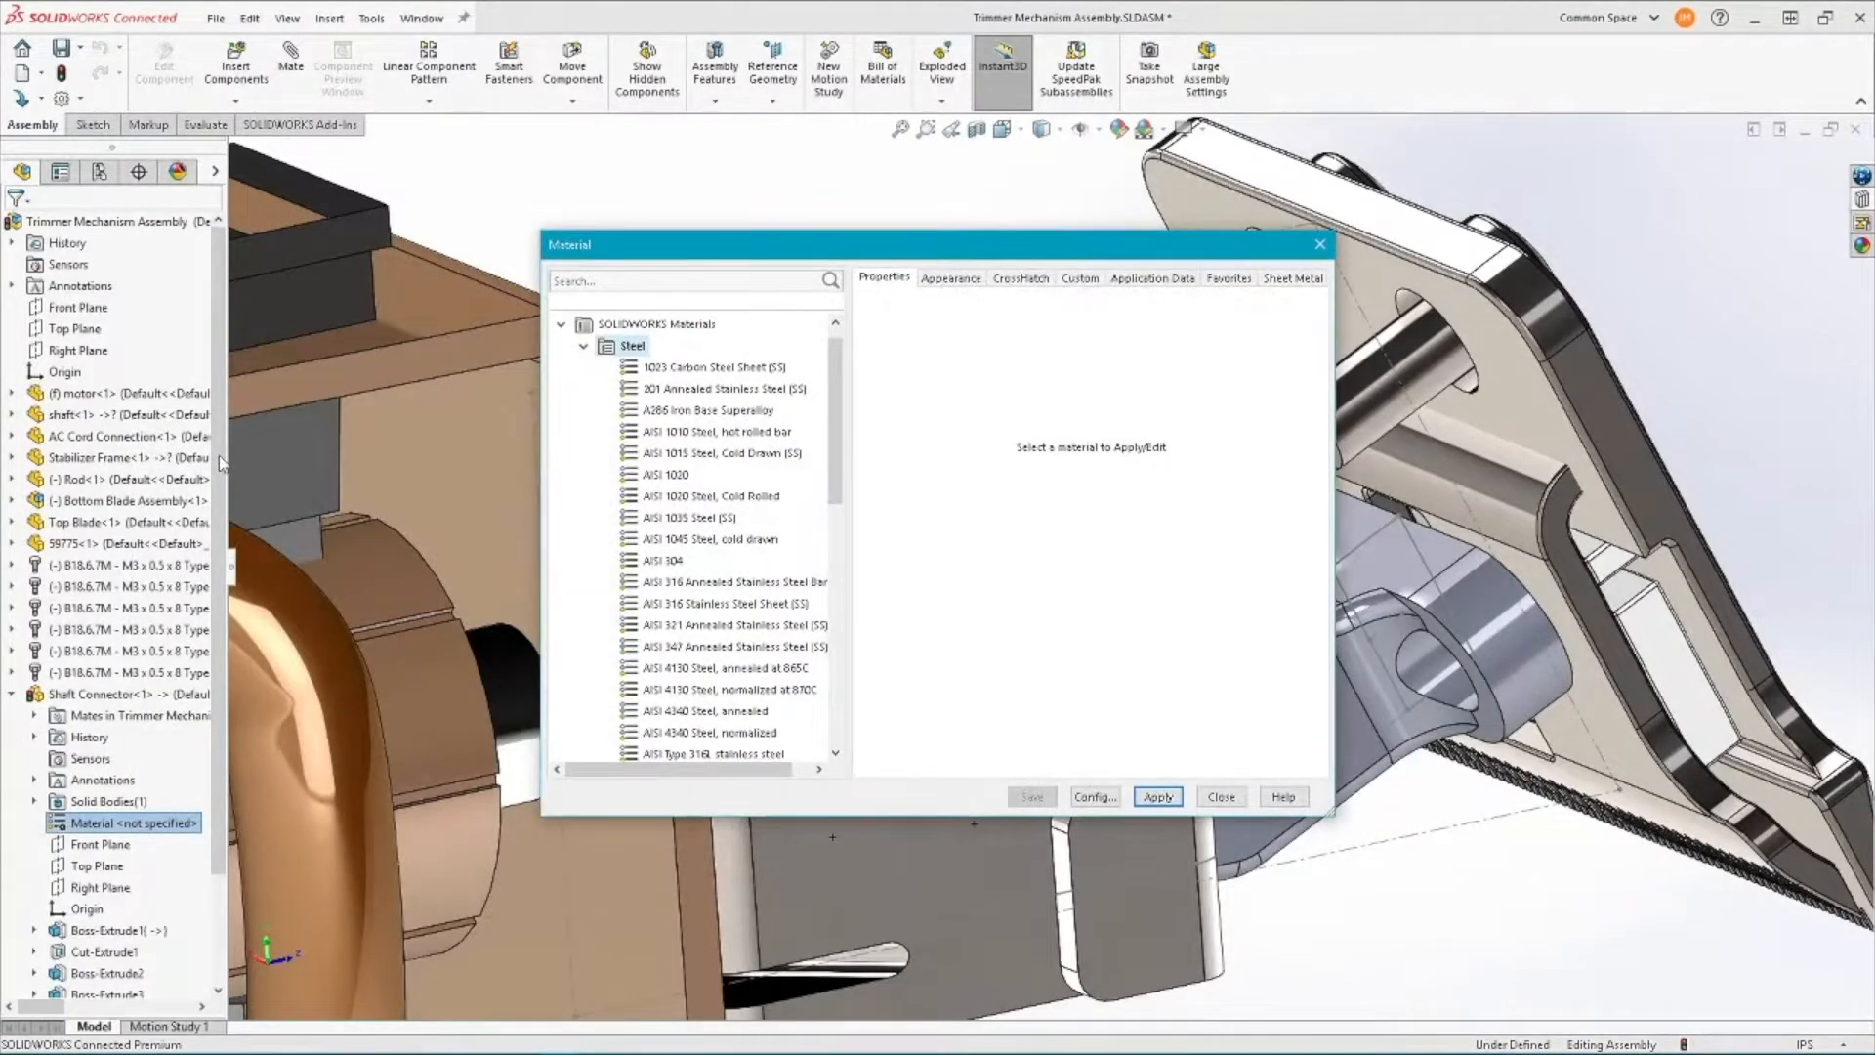
left_click(584, 347)
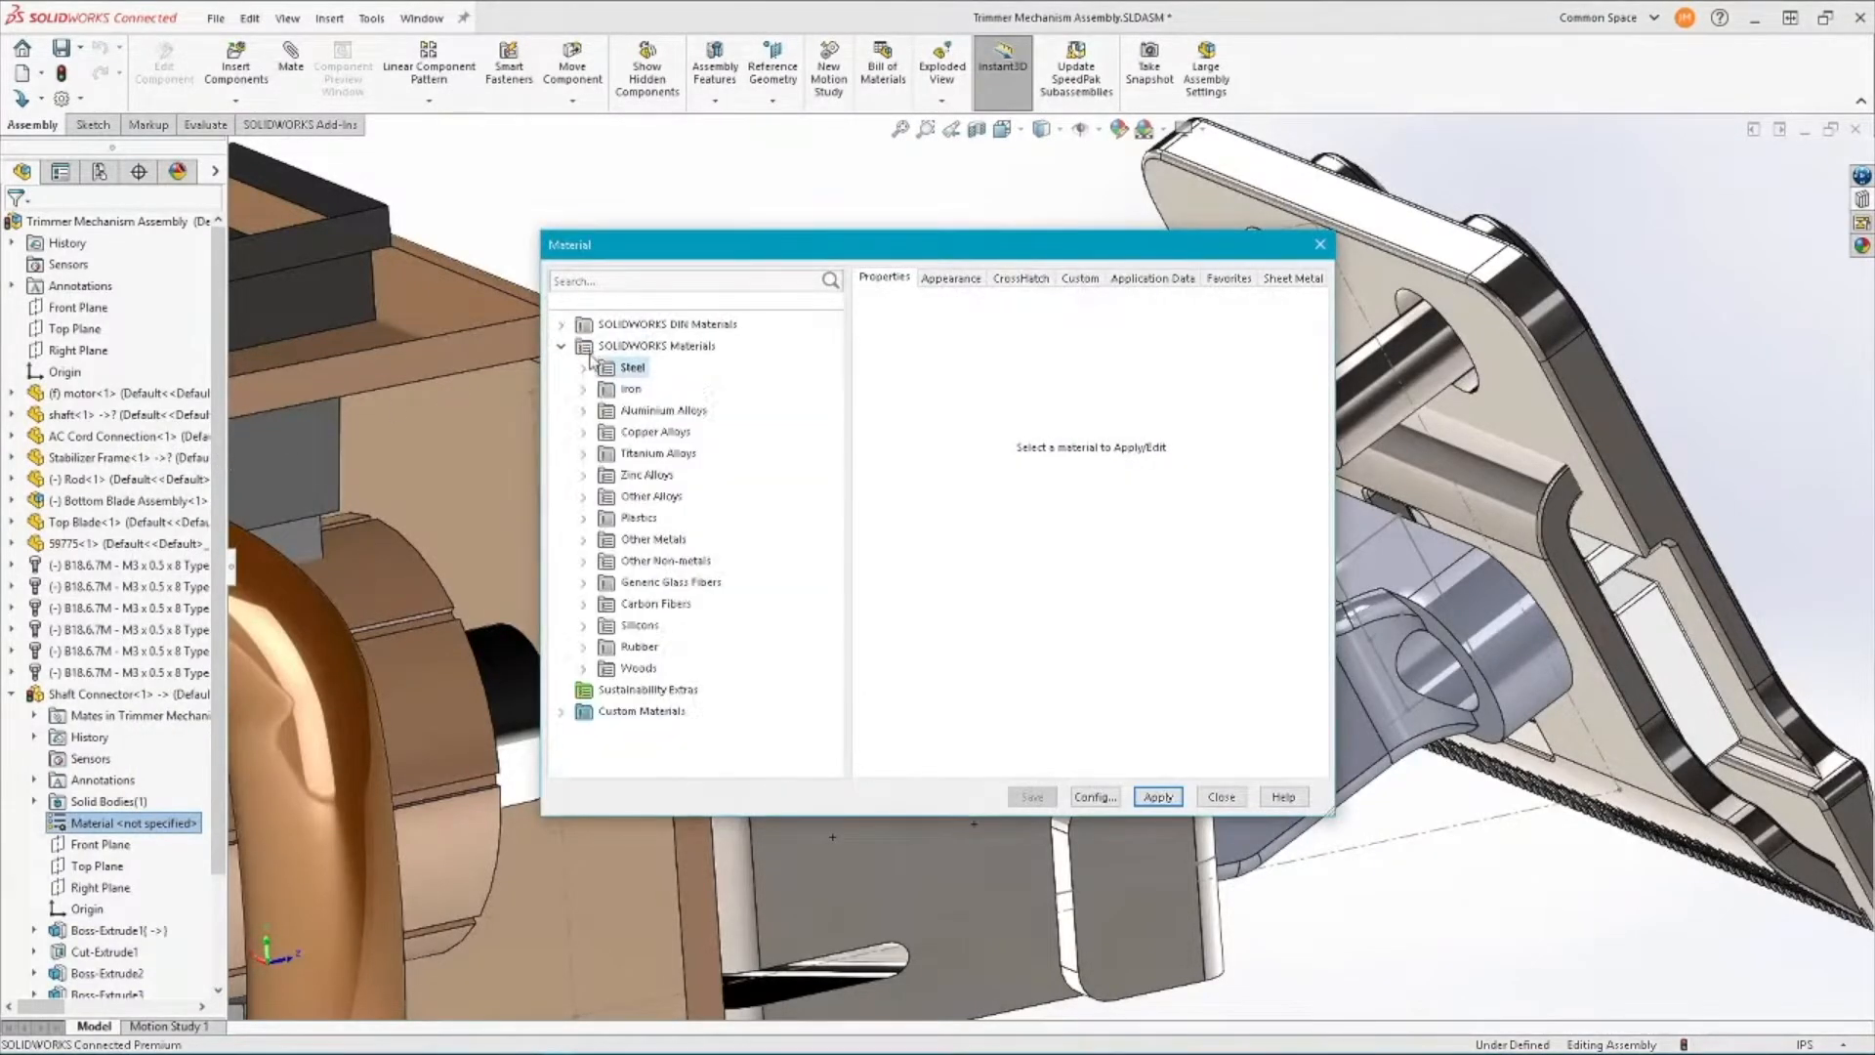
left_click(586, 519)
left_click(651, 348)
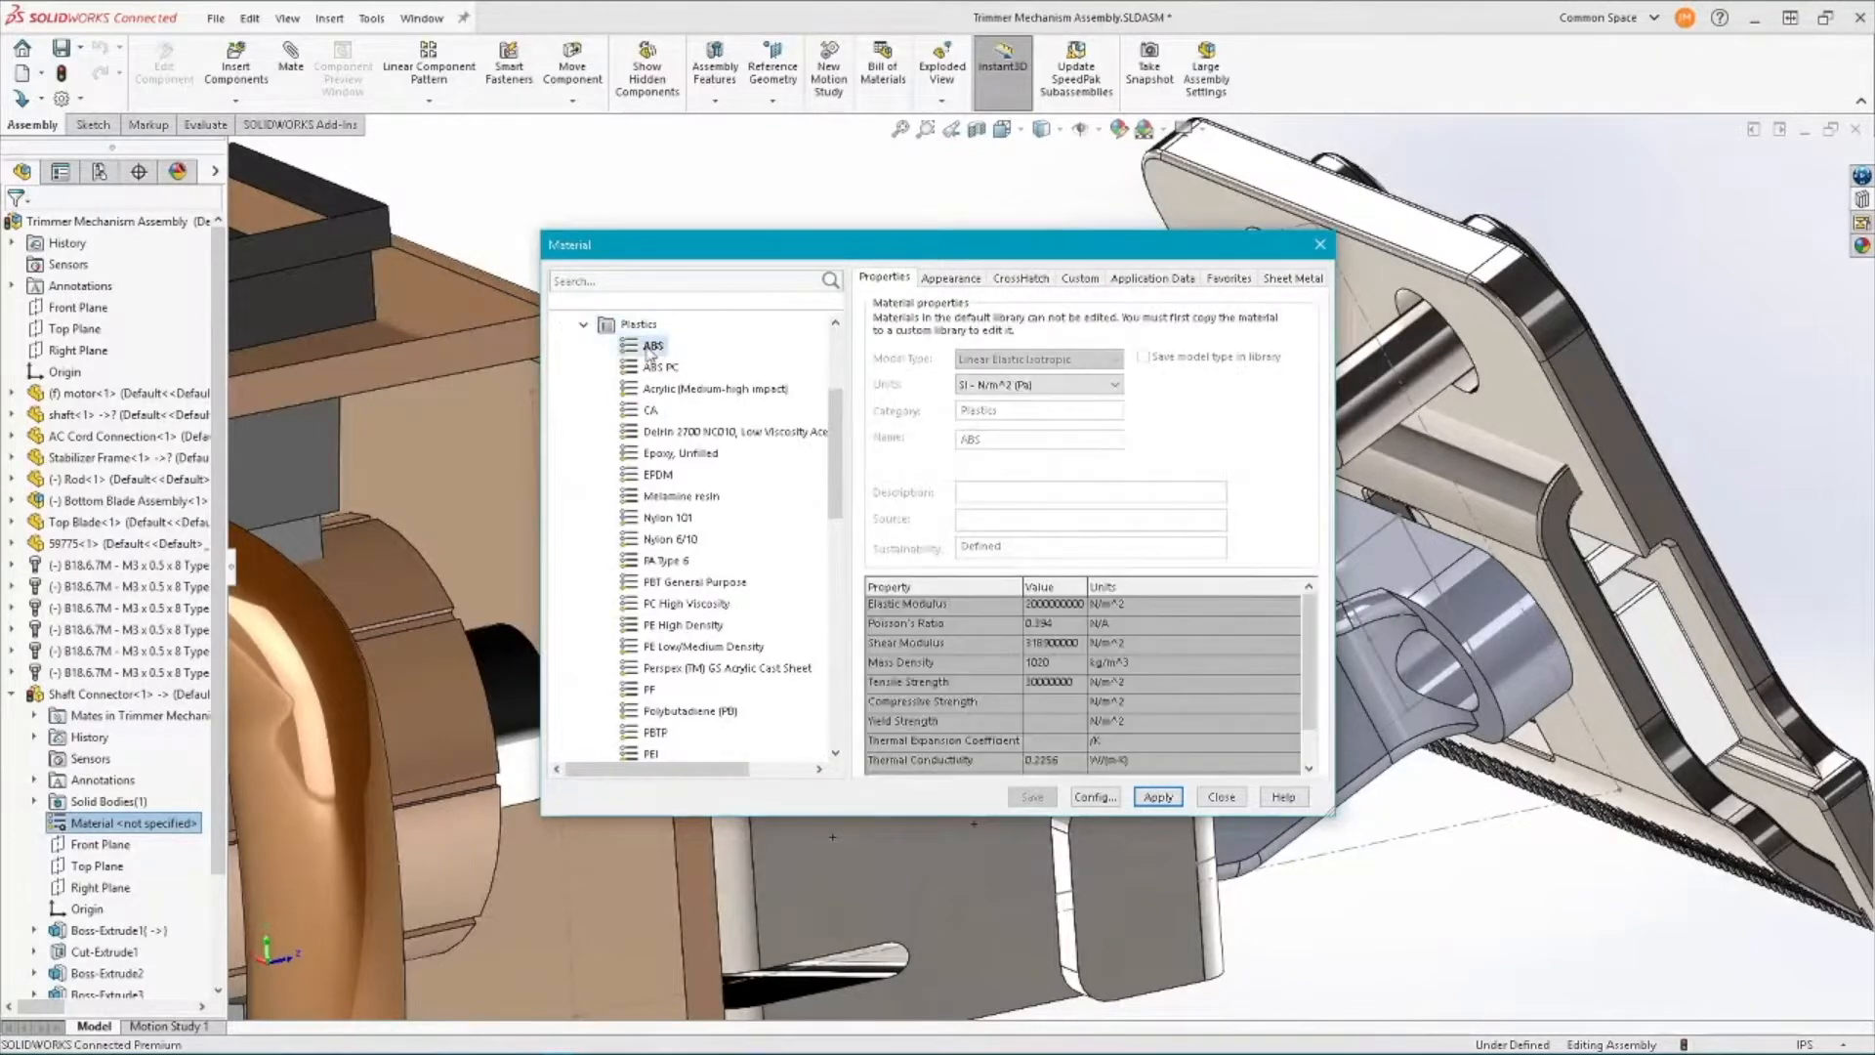
left_click(1169, 799)
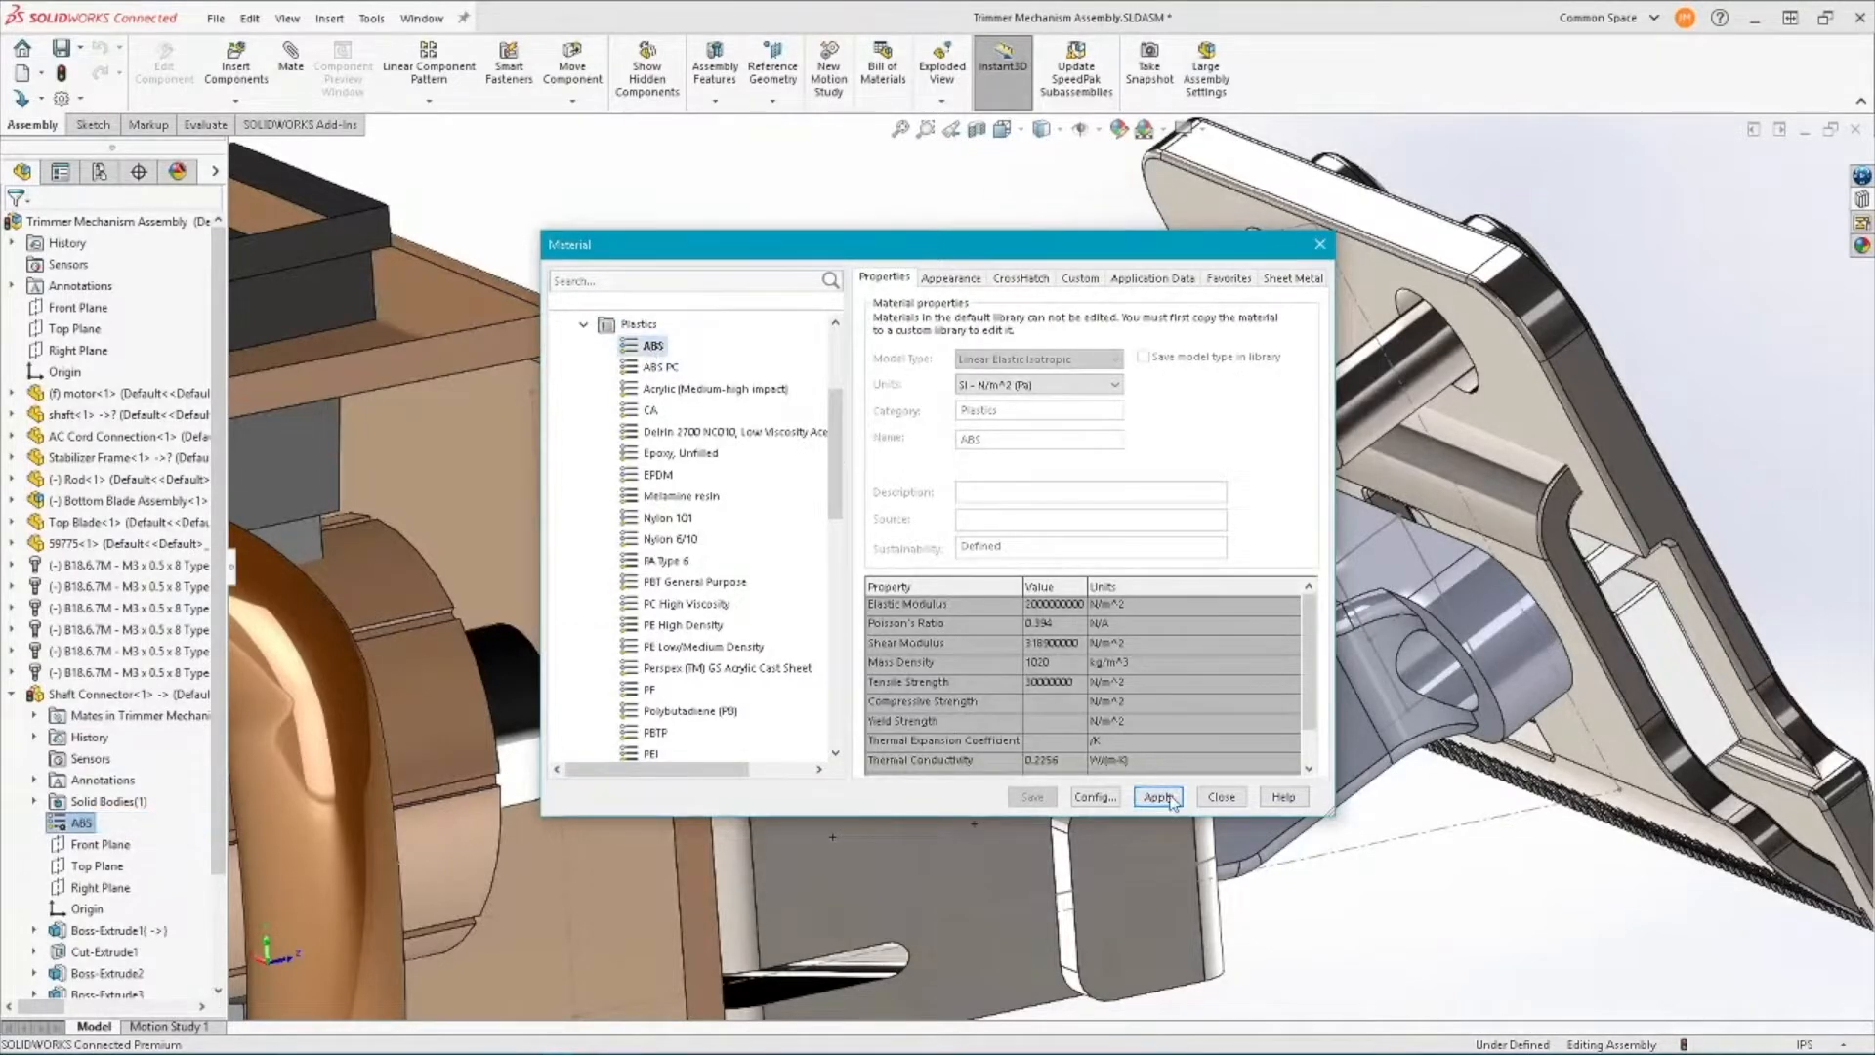
left_click(1215, 799)
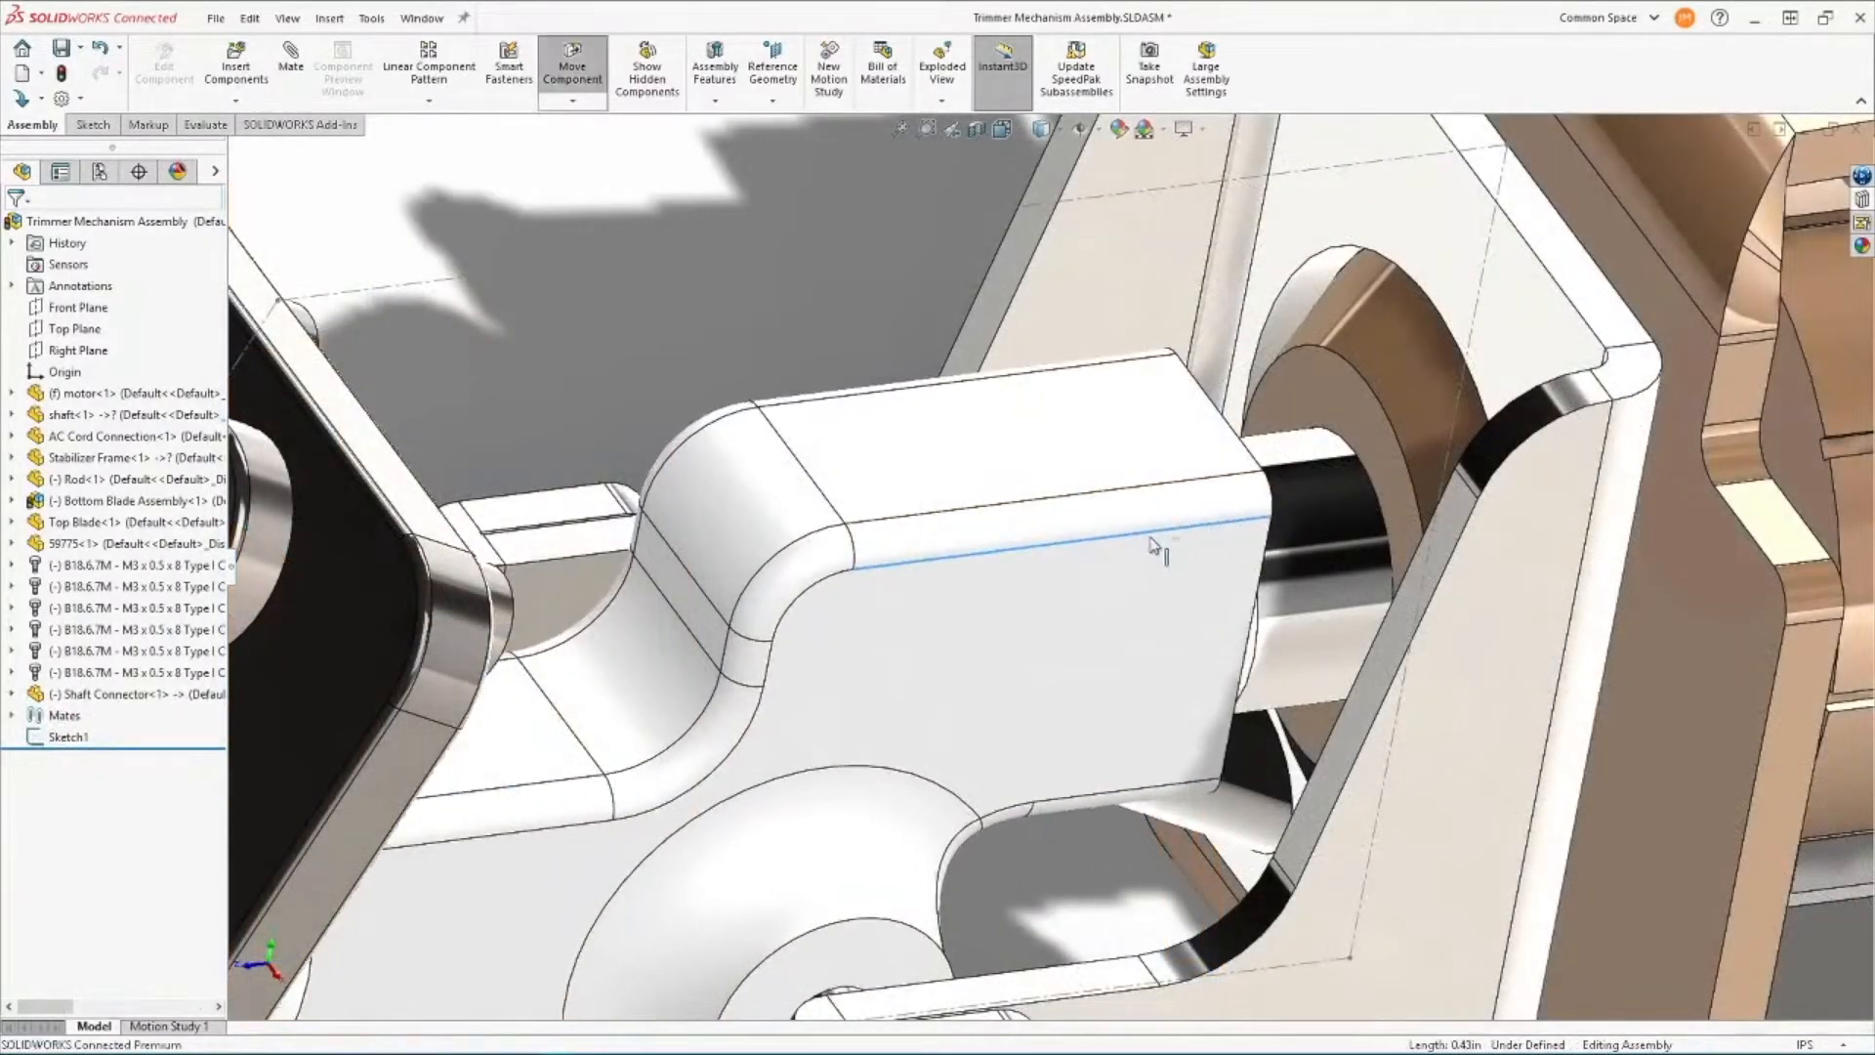
Mate the Shaft Connector's bore to the motor shaft's cylindrical face, and add a second mate between the connector's end face and the shaft.
left_click_drag(1151, 537, 1029, 460)
left_click(1089, 628)
middle_click_drag(1088, 628, 986, 527)
left_click(982, 520)
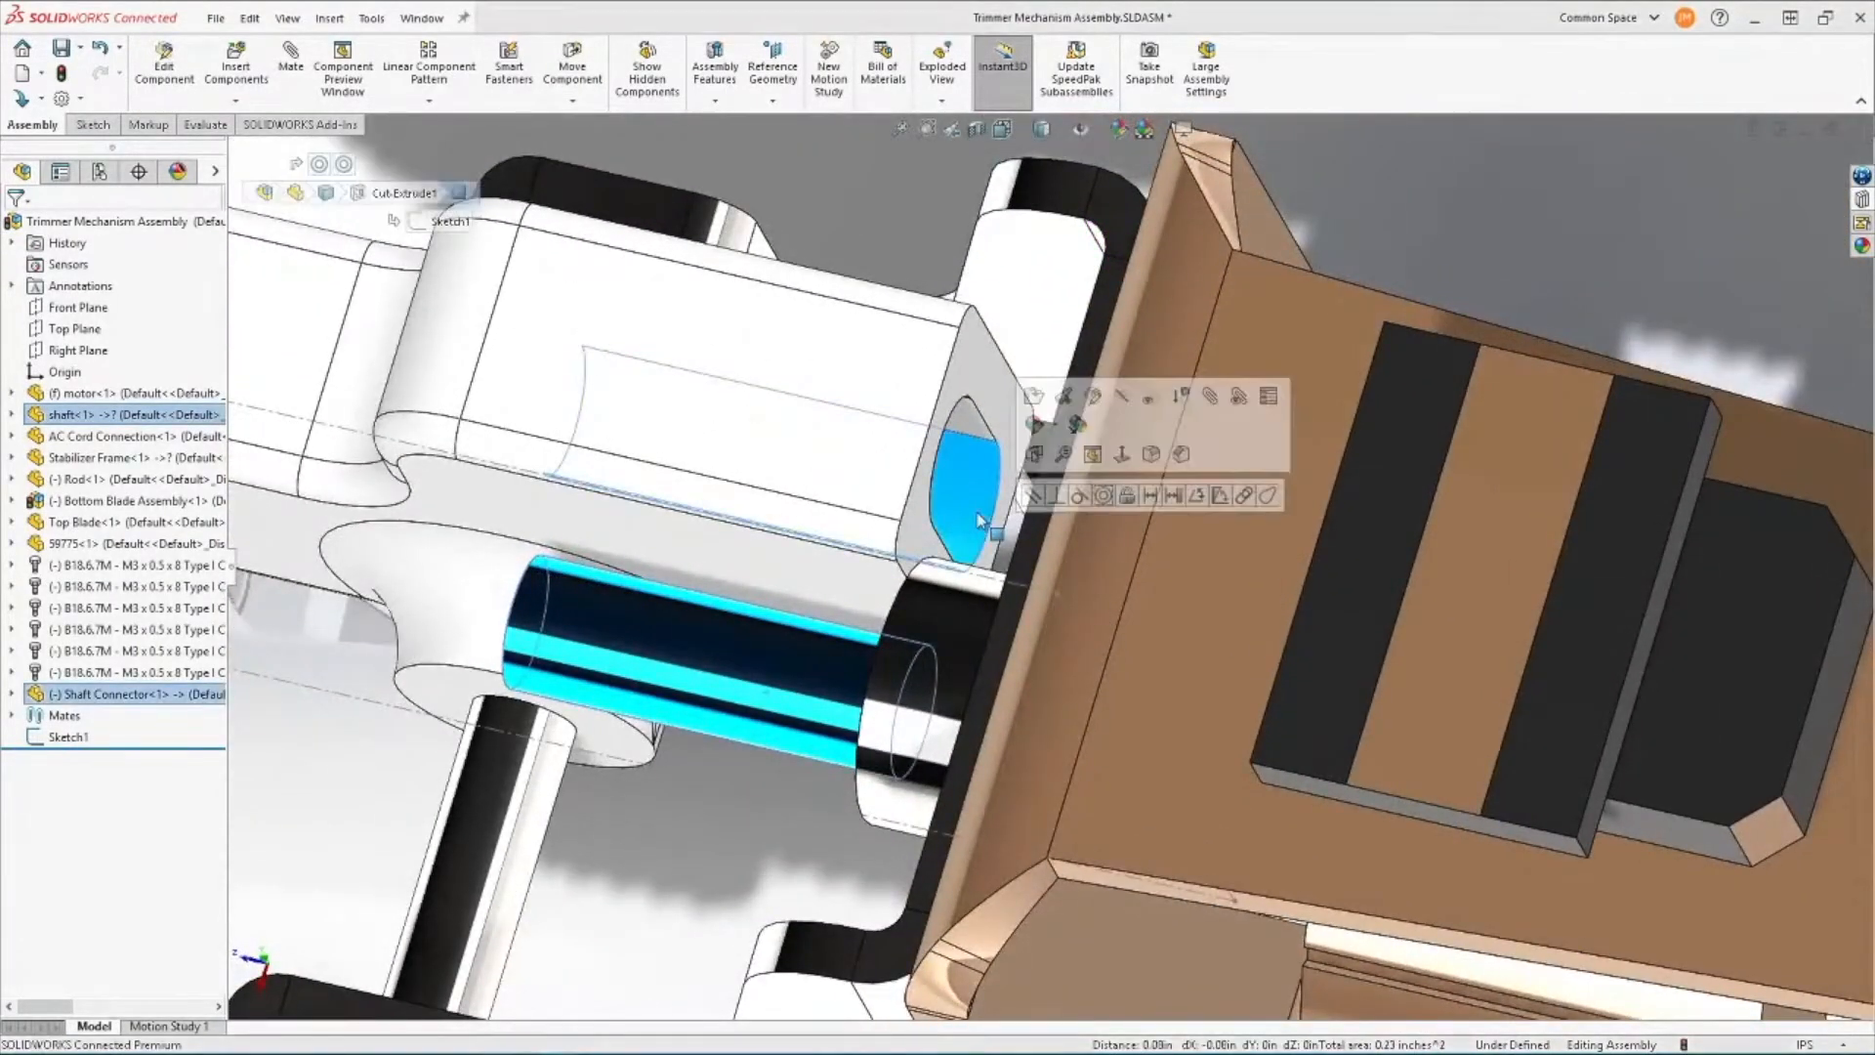
left_click(1243, 496)
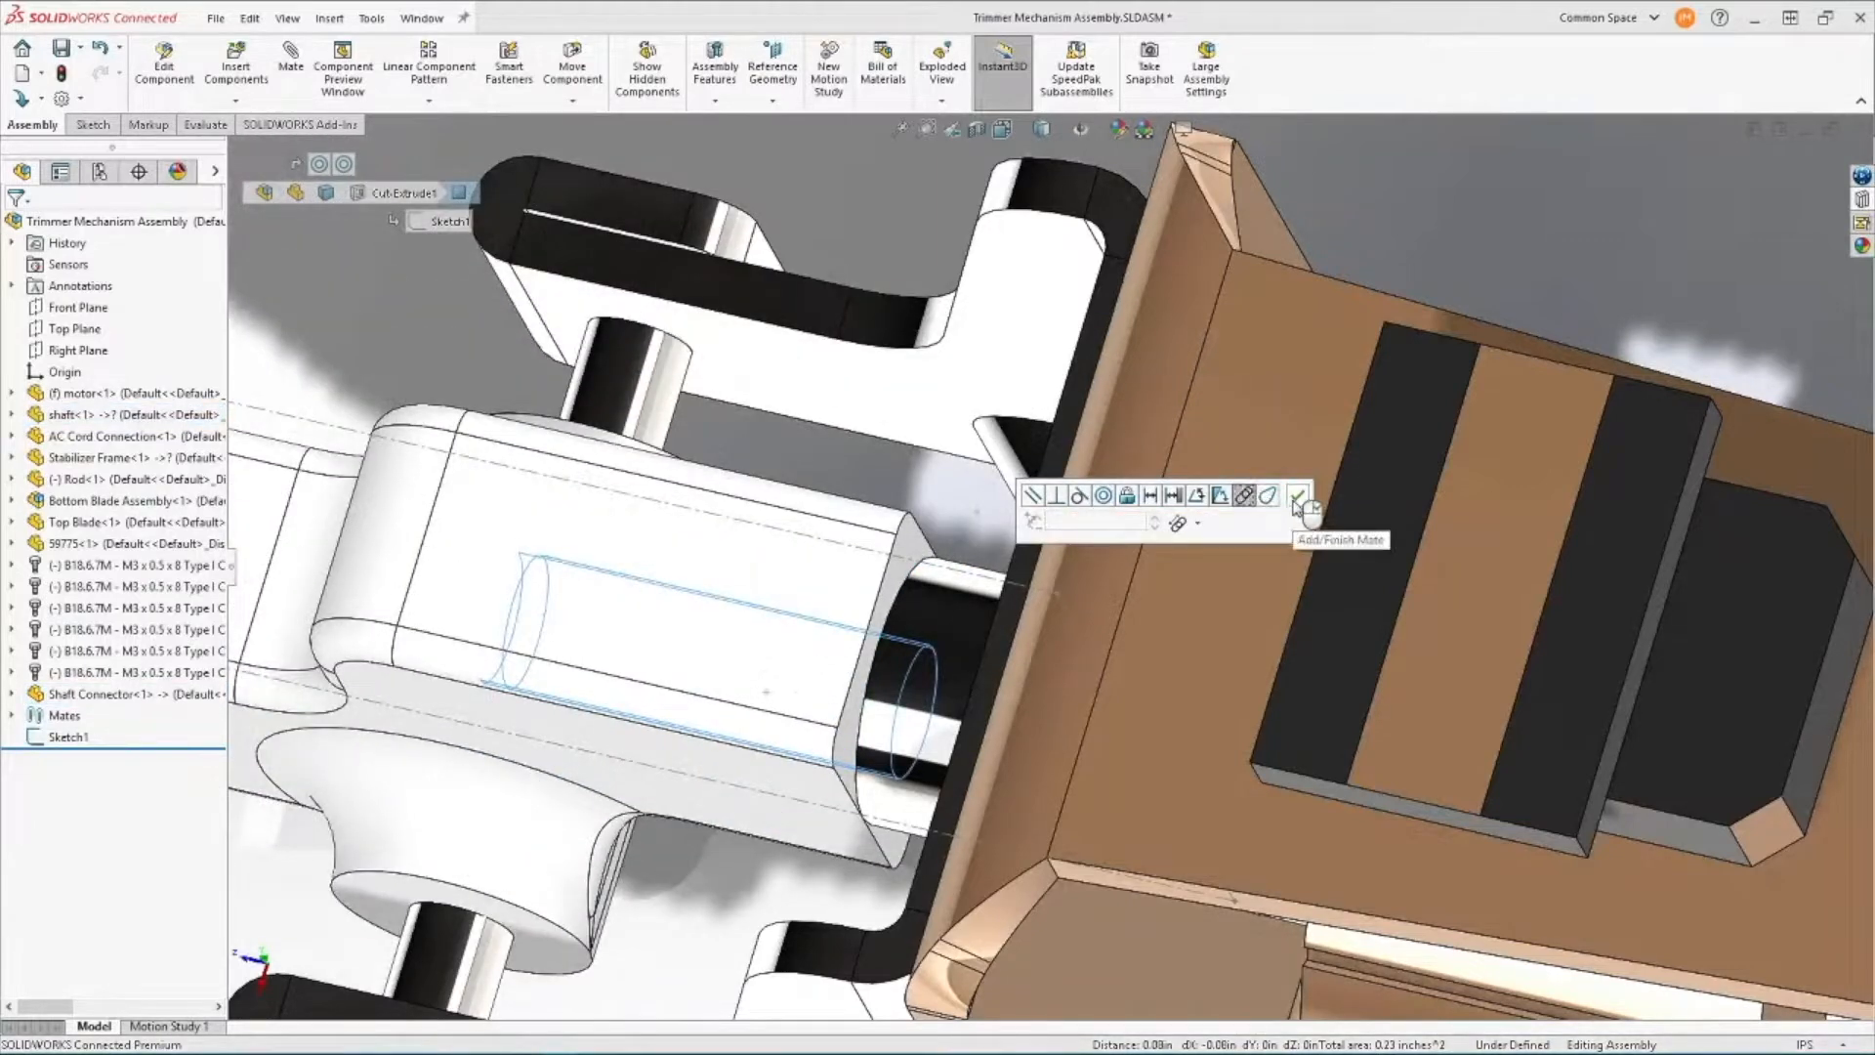
left_click(1296, 502)
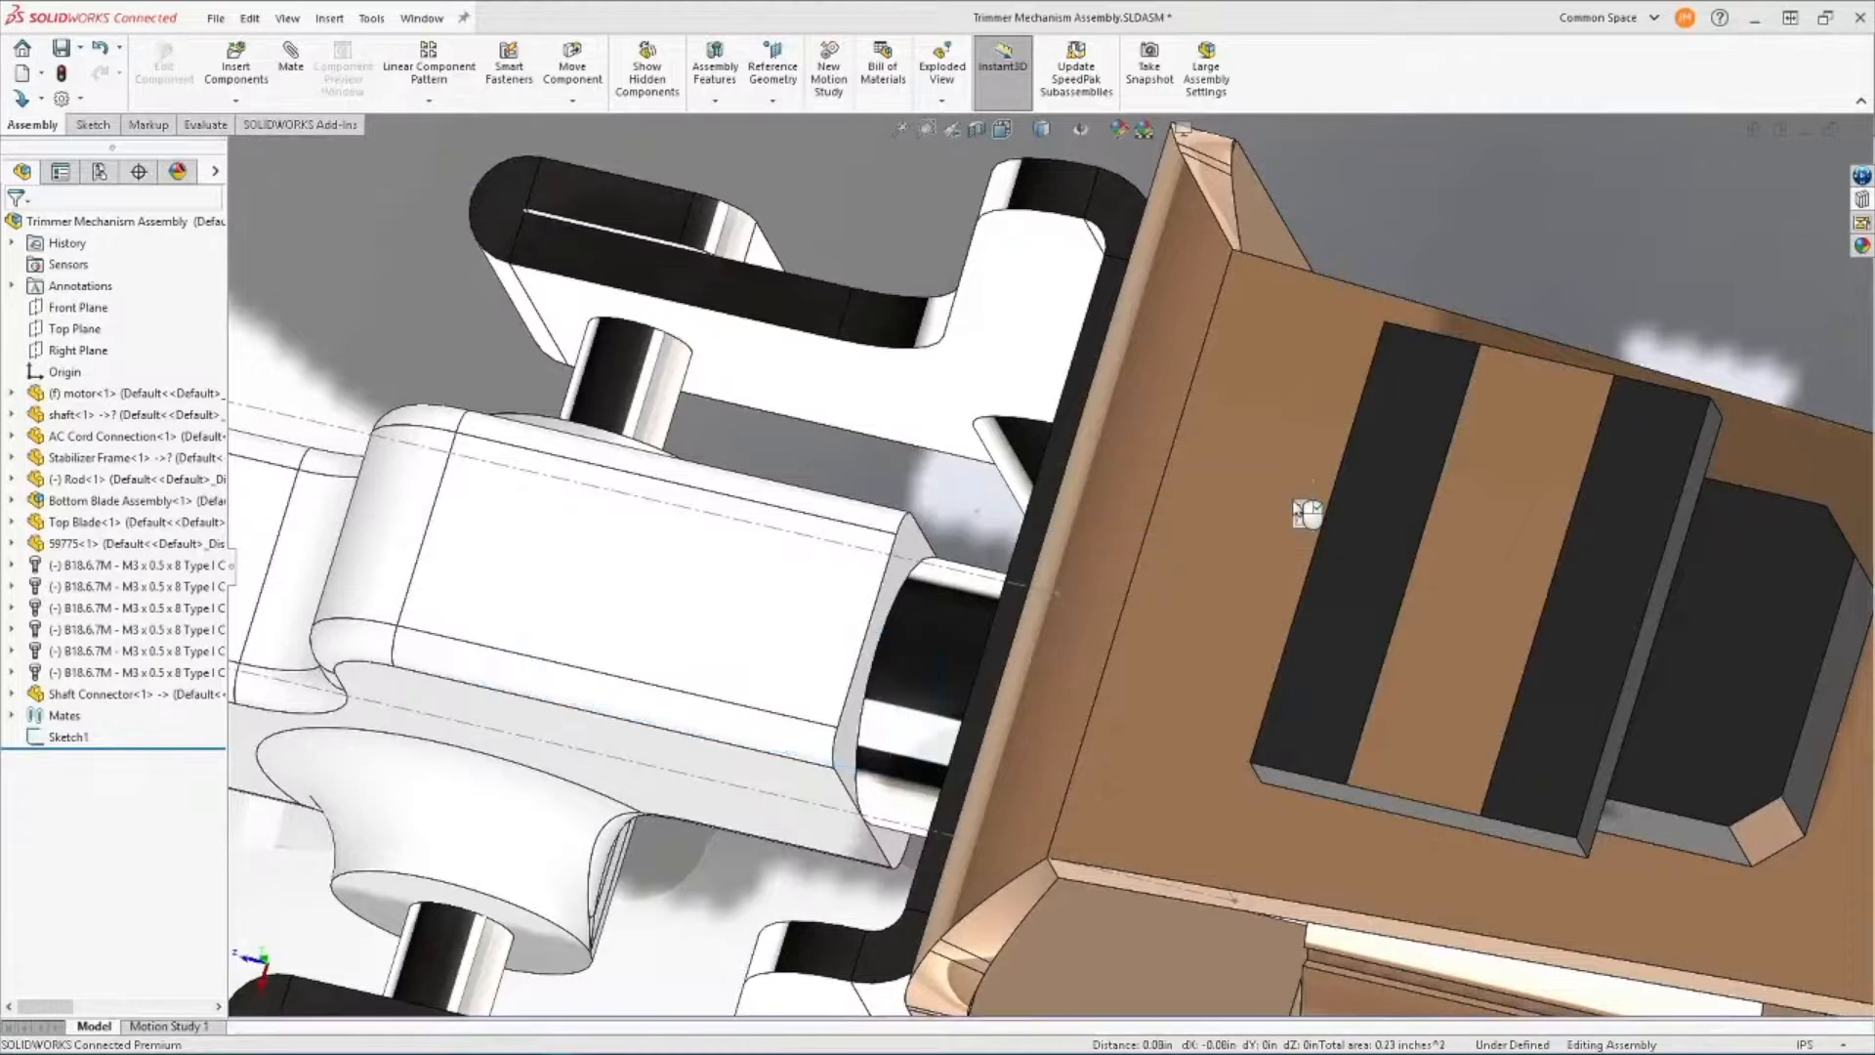
left_click(886, 644)
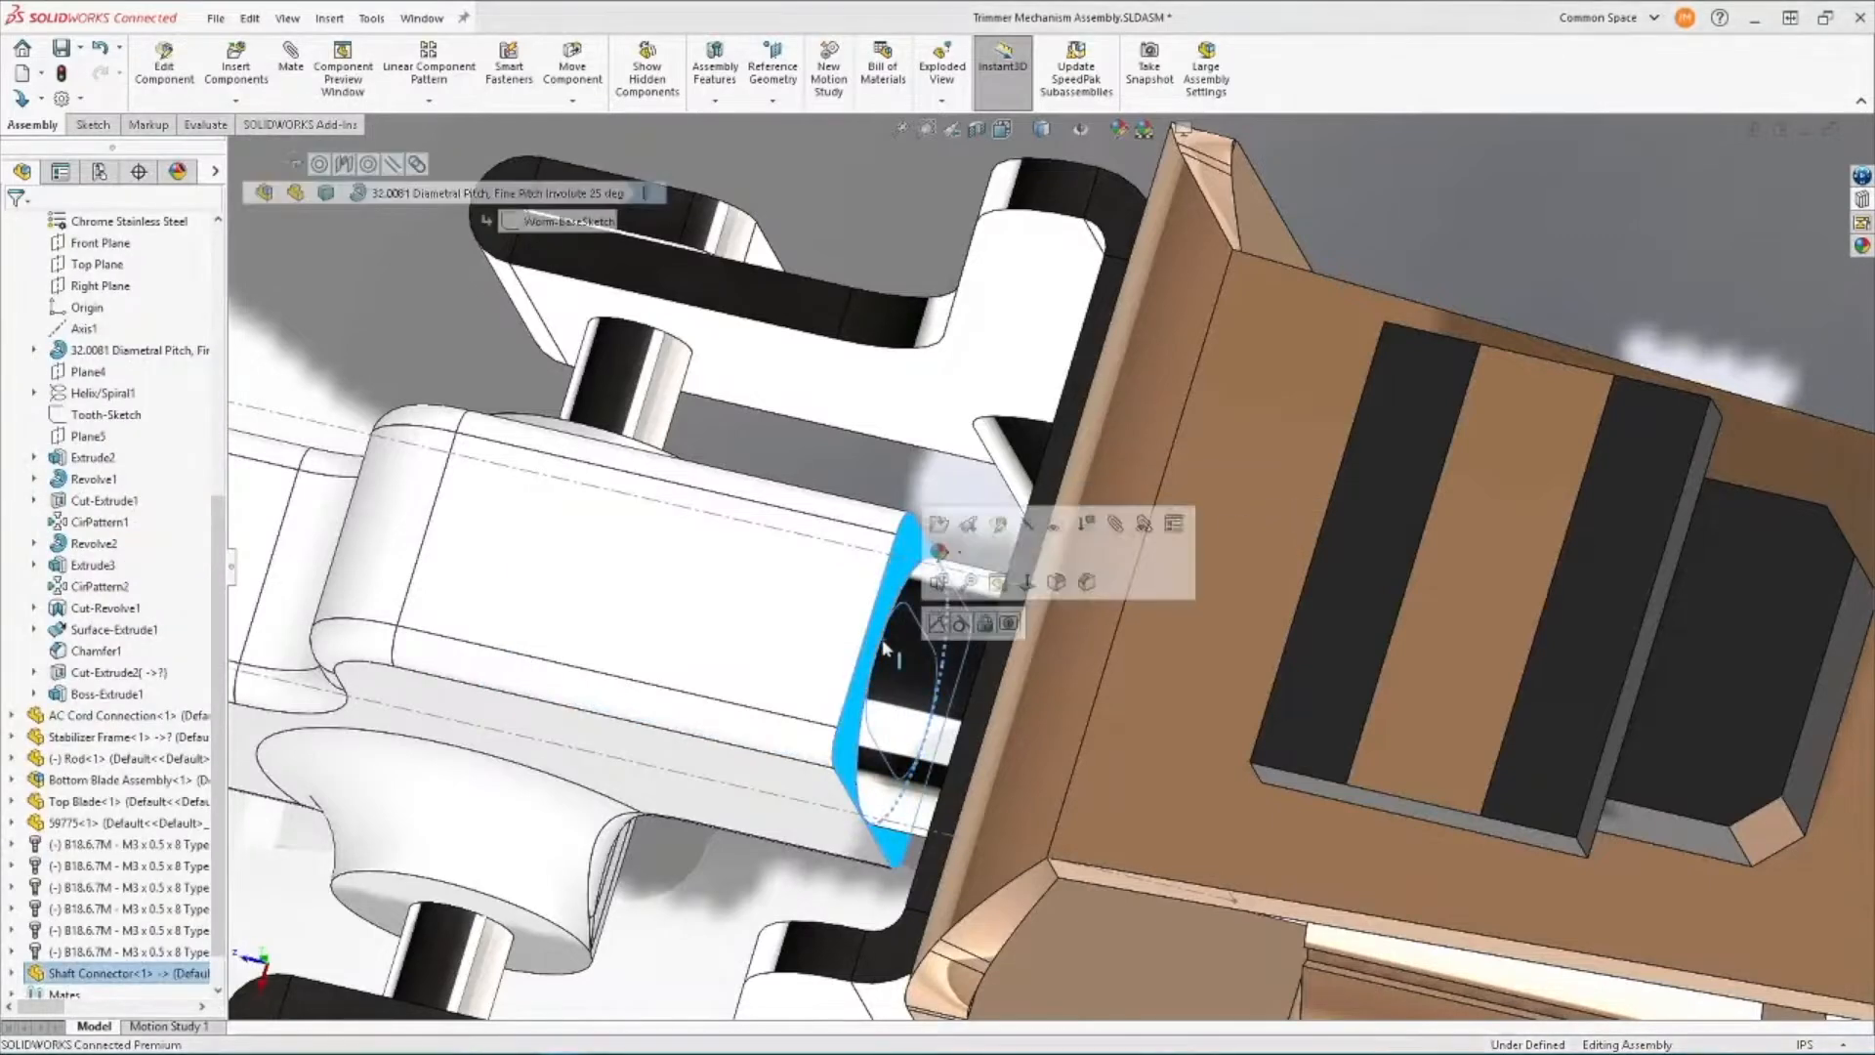
left_click(940, 631)
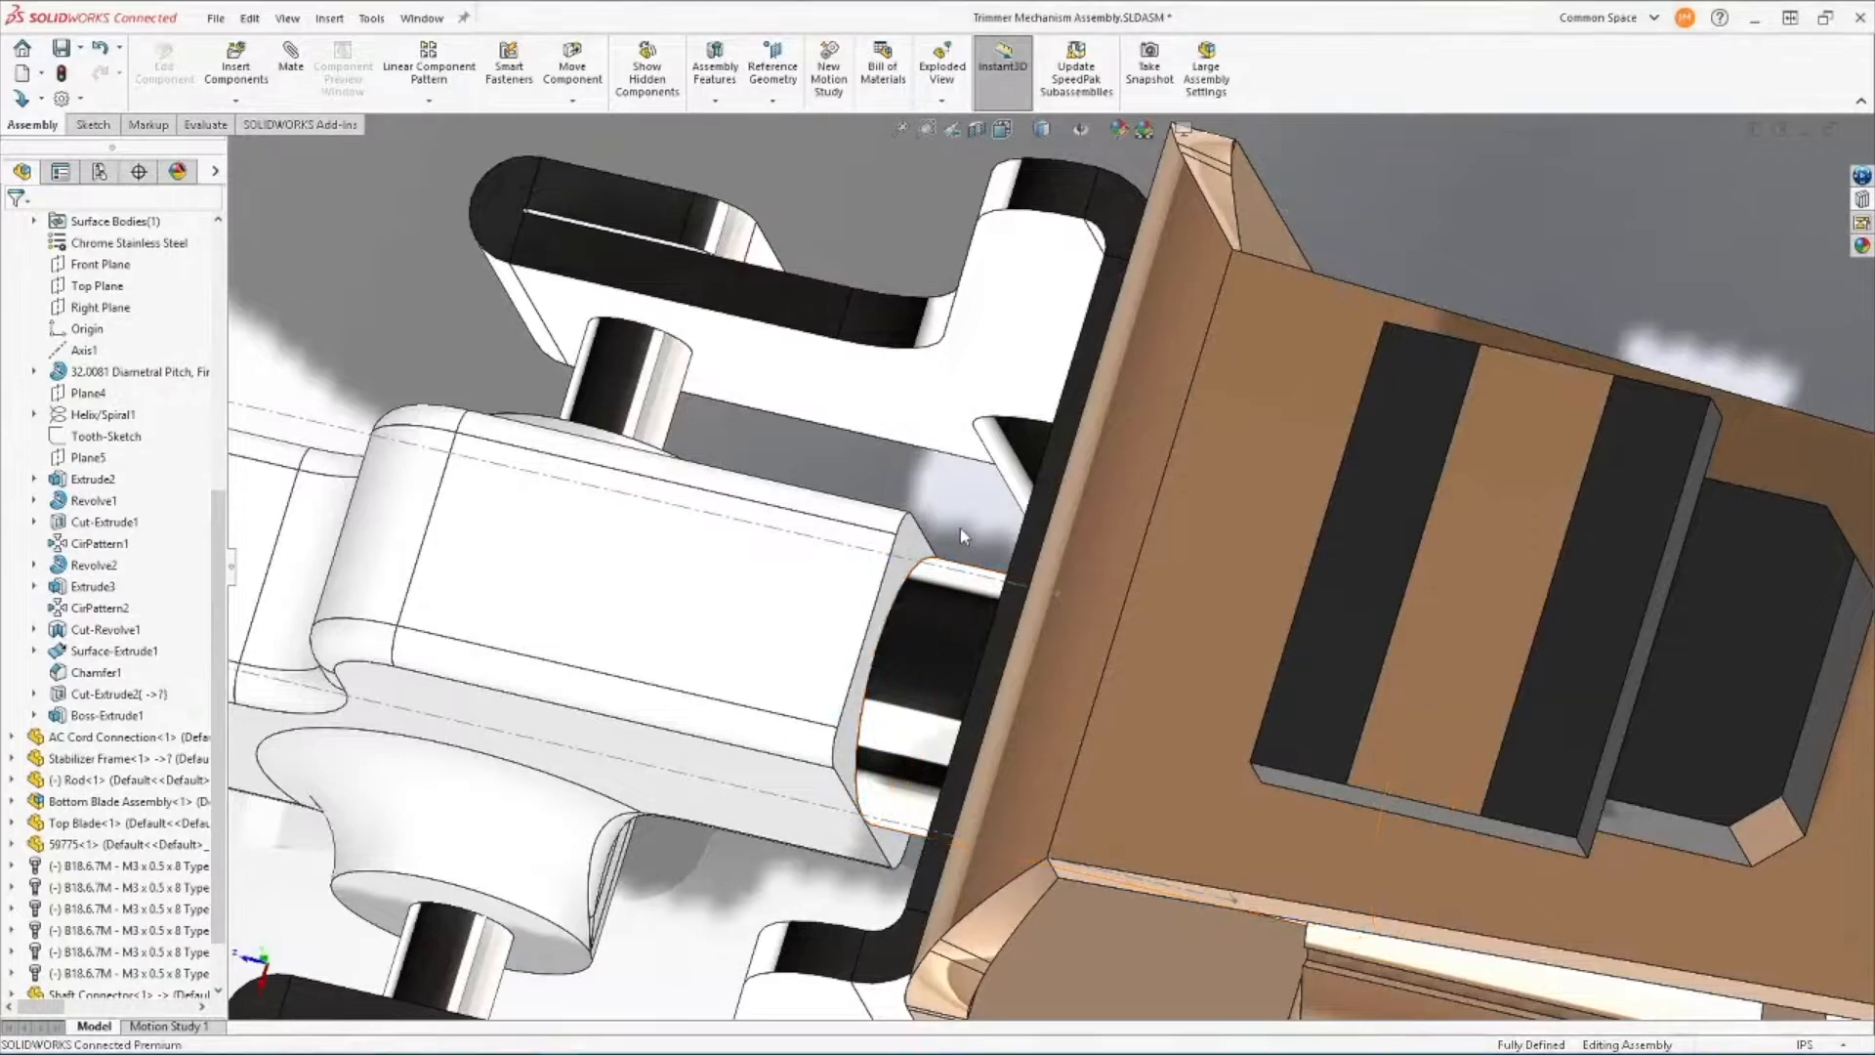
Collapse the expanded feature tree and move the motor shaft to test the motion of the connected trimmer mechanism.
key("shift+c")
scroll(1043, 623, "up", 6)
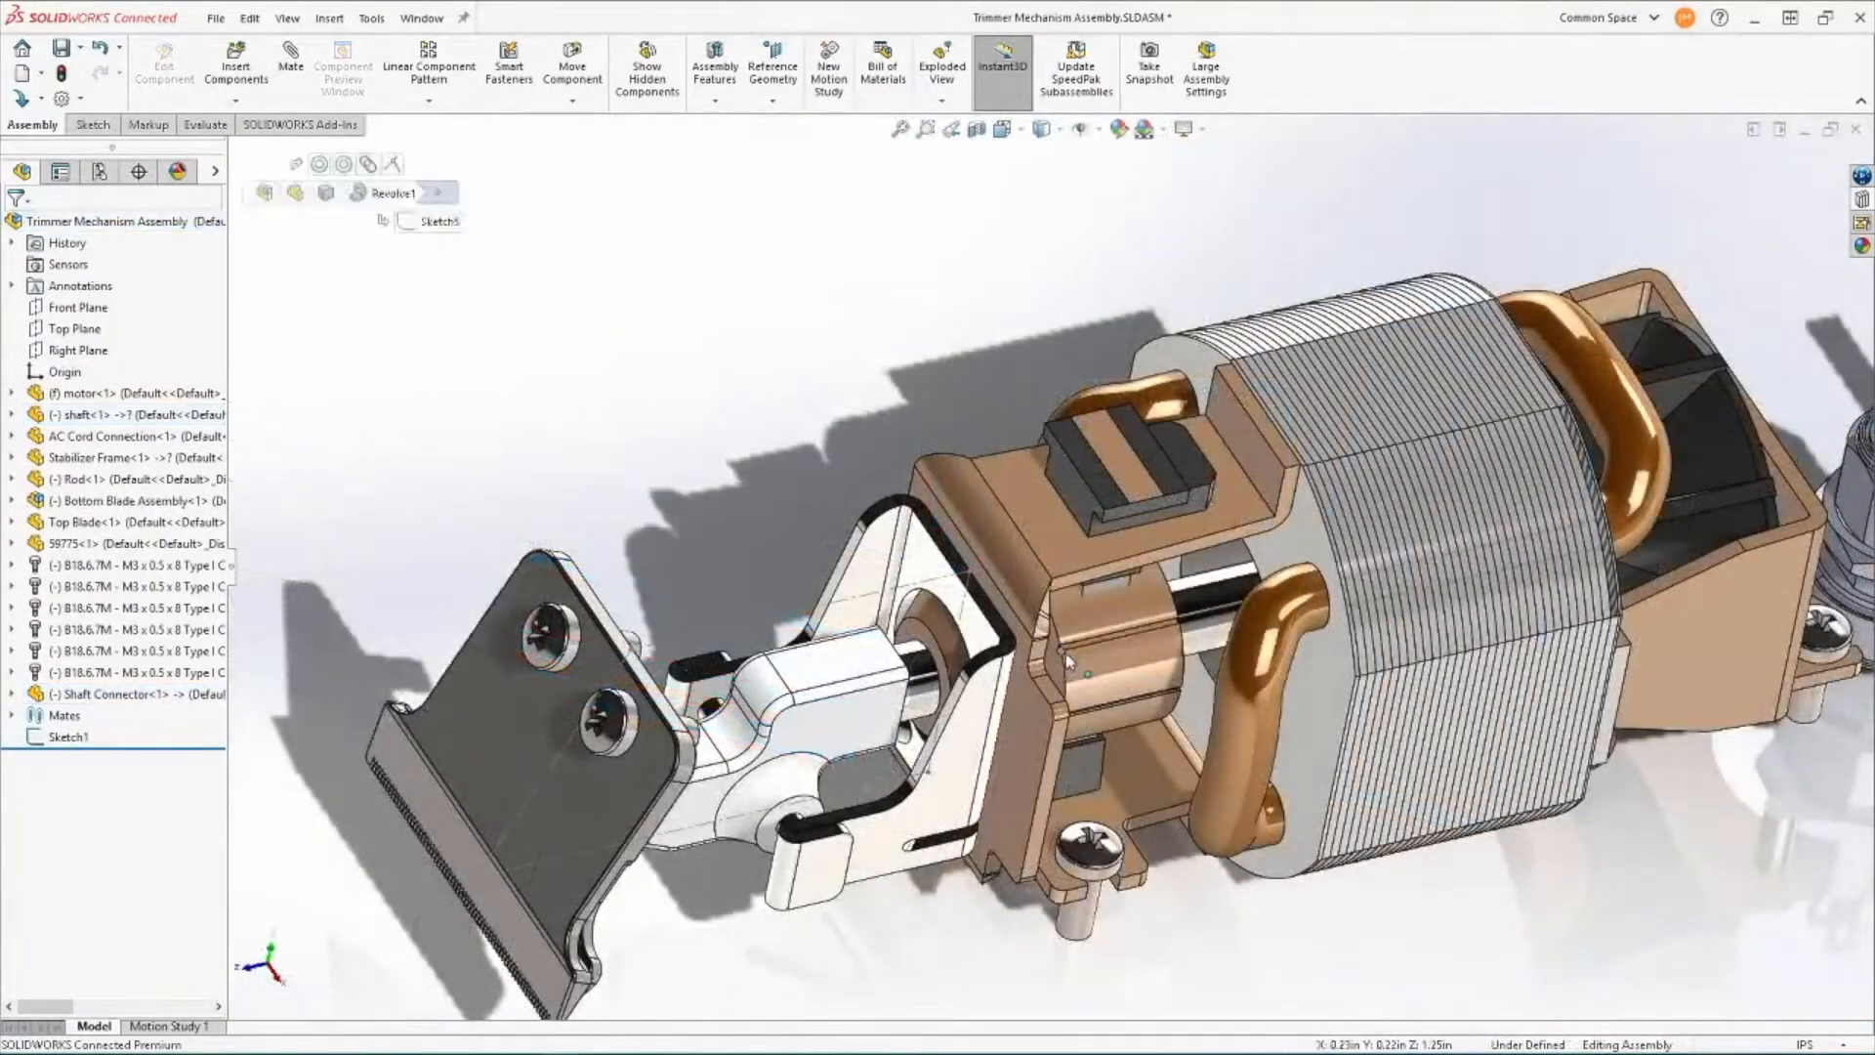
mouse_move(1023, 724)
left_mouse_down()
mouse_move(973, 657)
mouse_move(1065, 721)
left_mouse_up()
key("Escape")
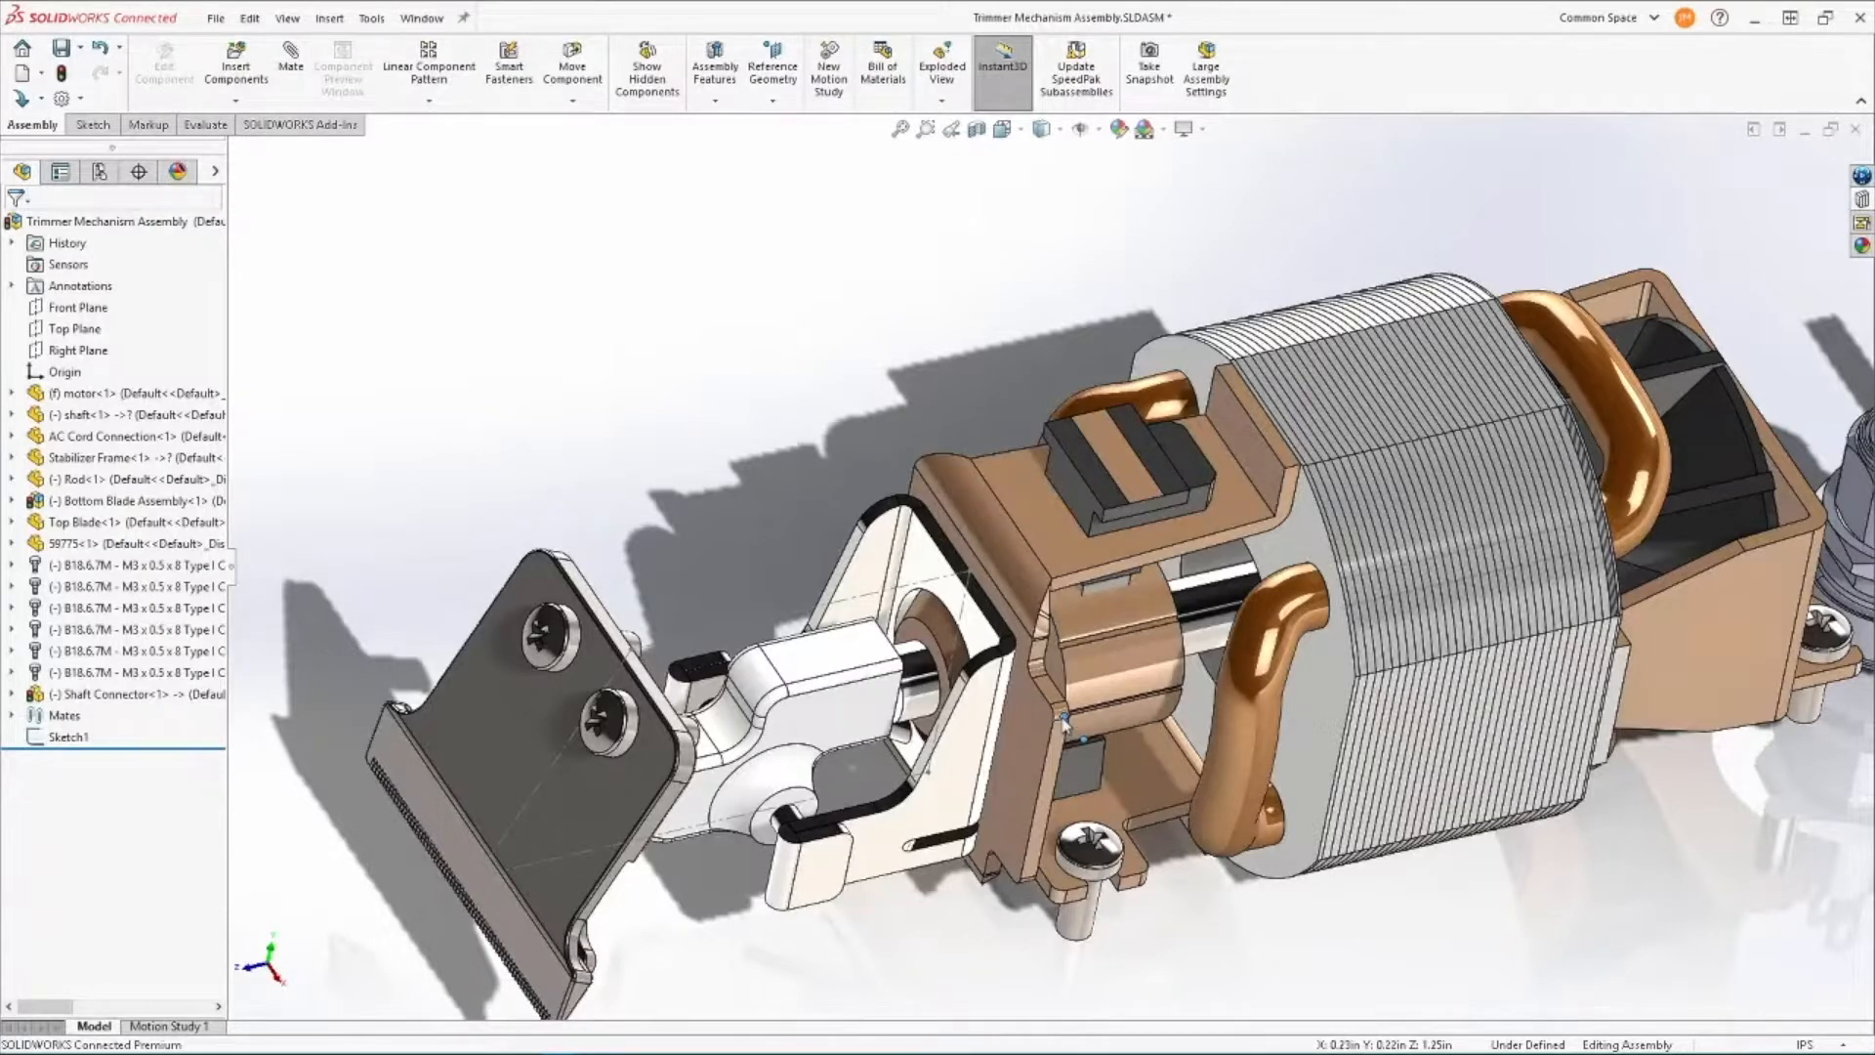
scroll(1065, 720, "up", 6)
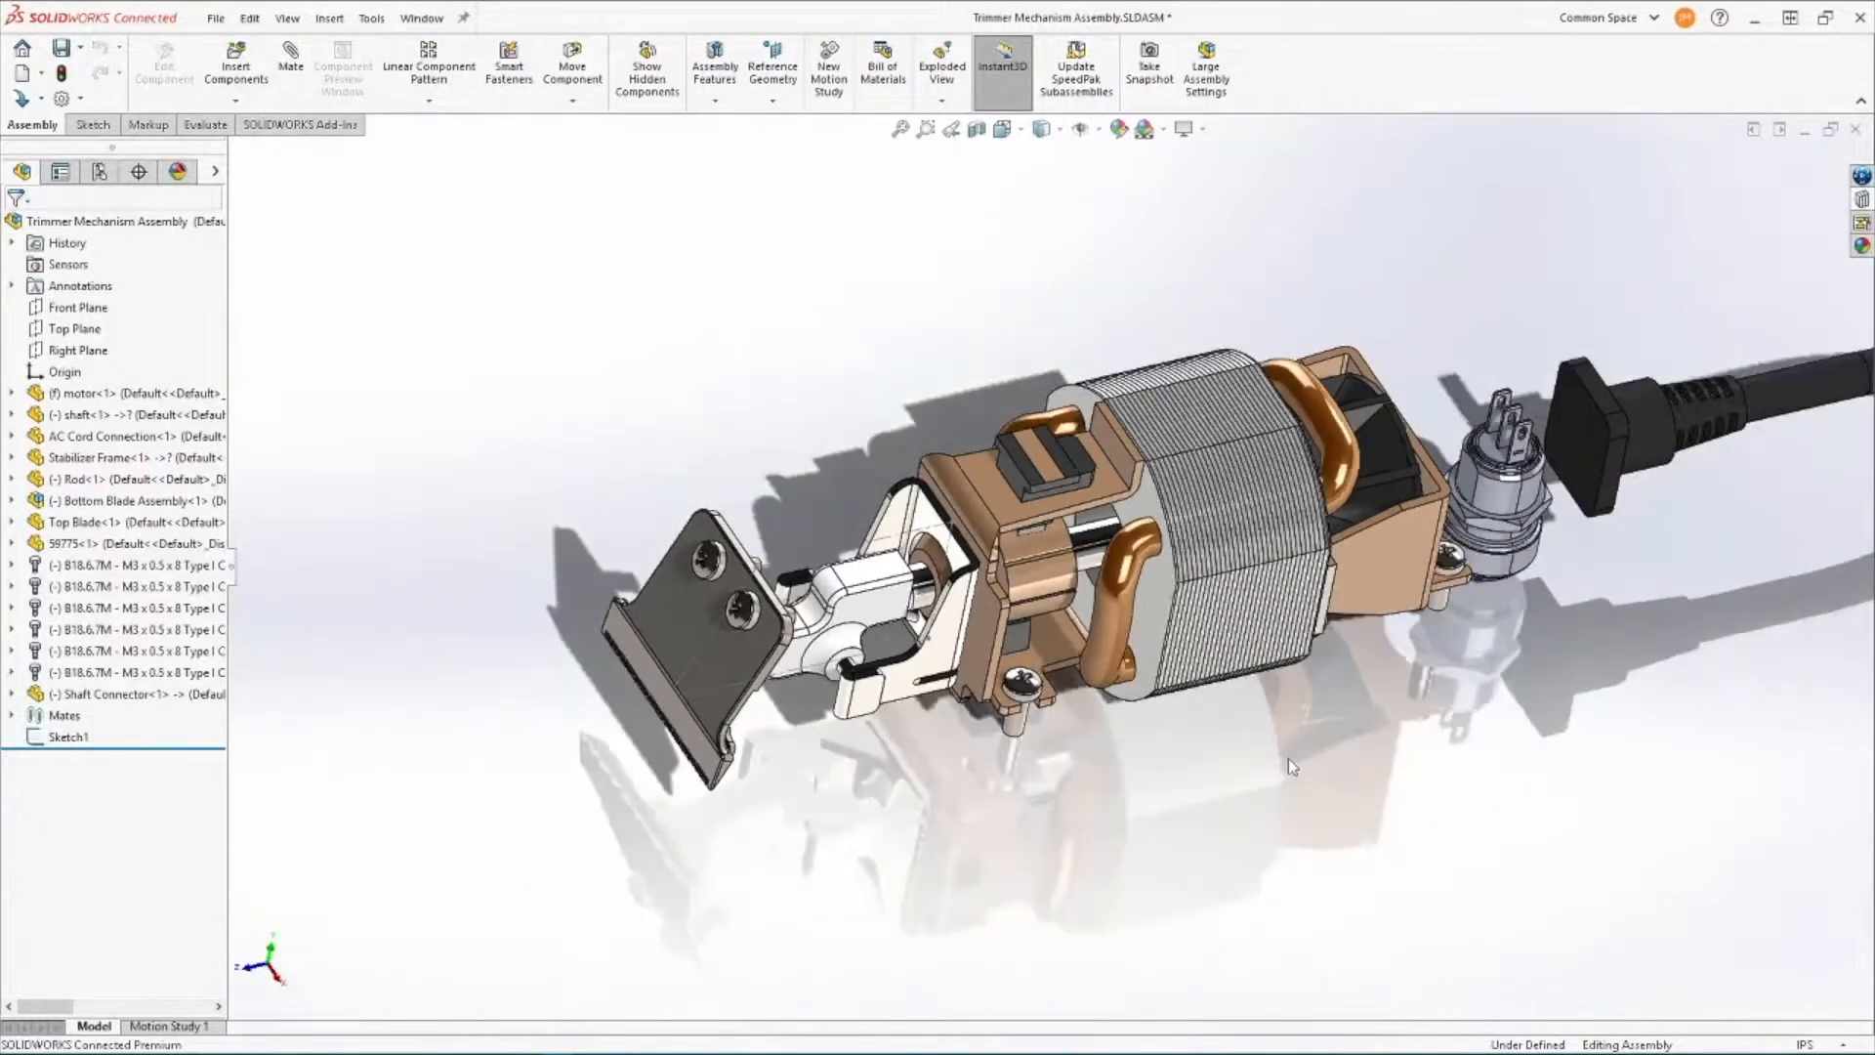
Save the Trimmer Mechanism Assembly and modified Shaft Connector to 3DEXPERIENCE with options, releasing the reservation after the save.
left_click(1862, 184)
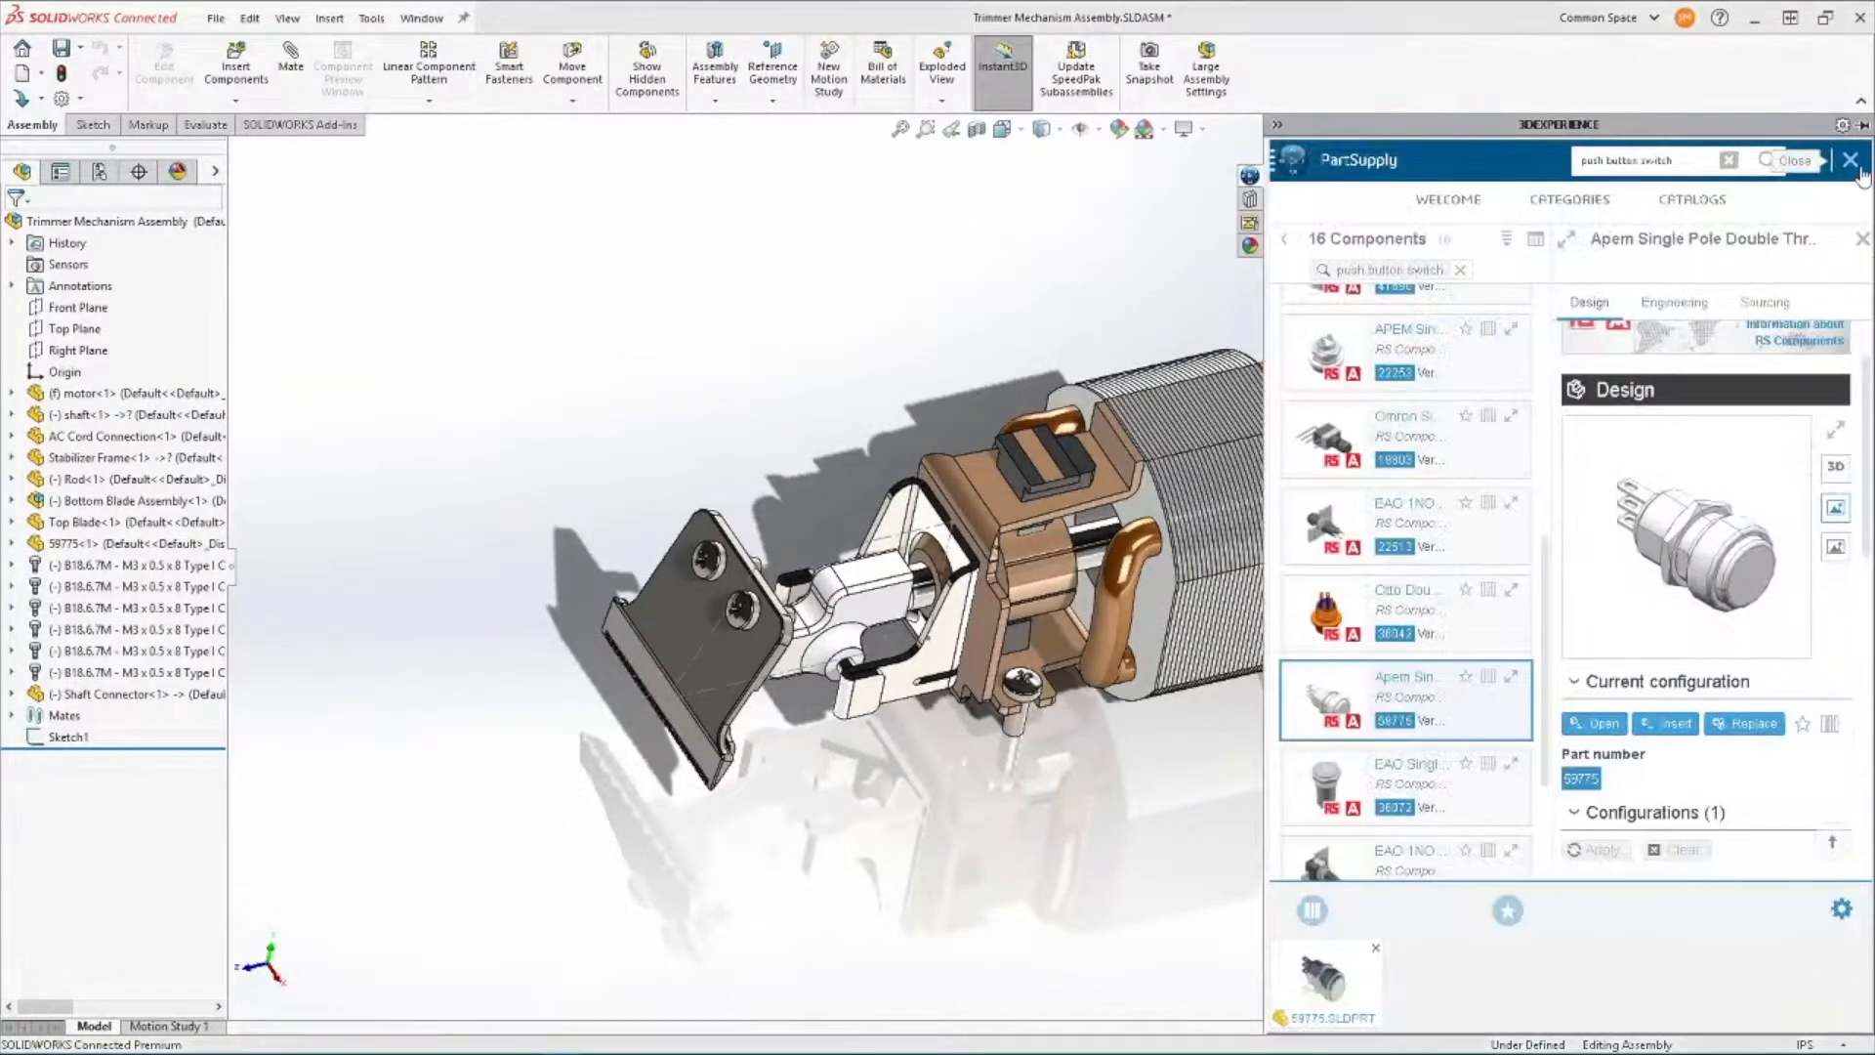
left_click(1850, 160)
right_click(1550, 227)
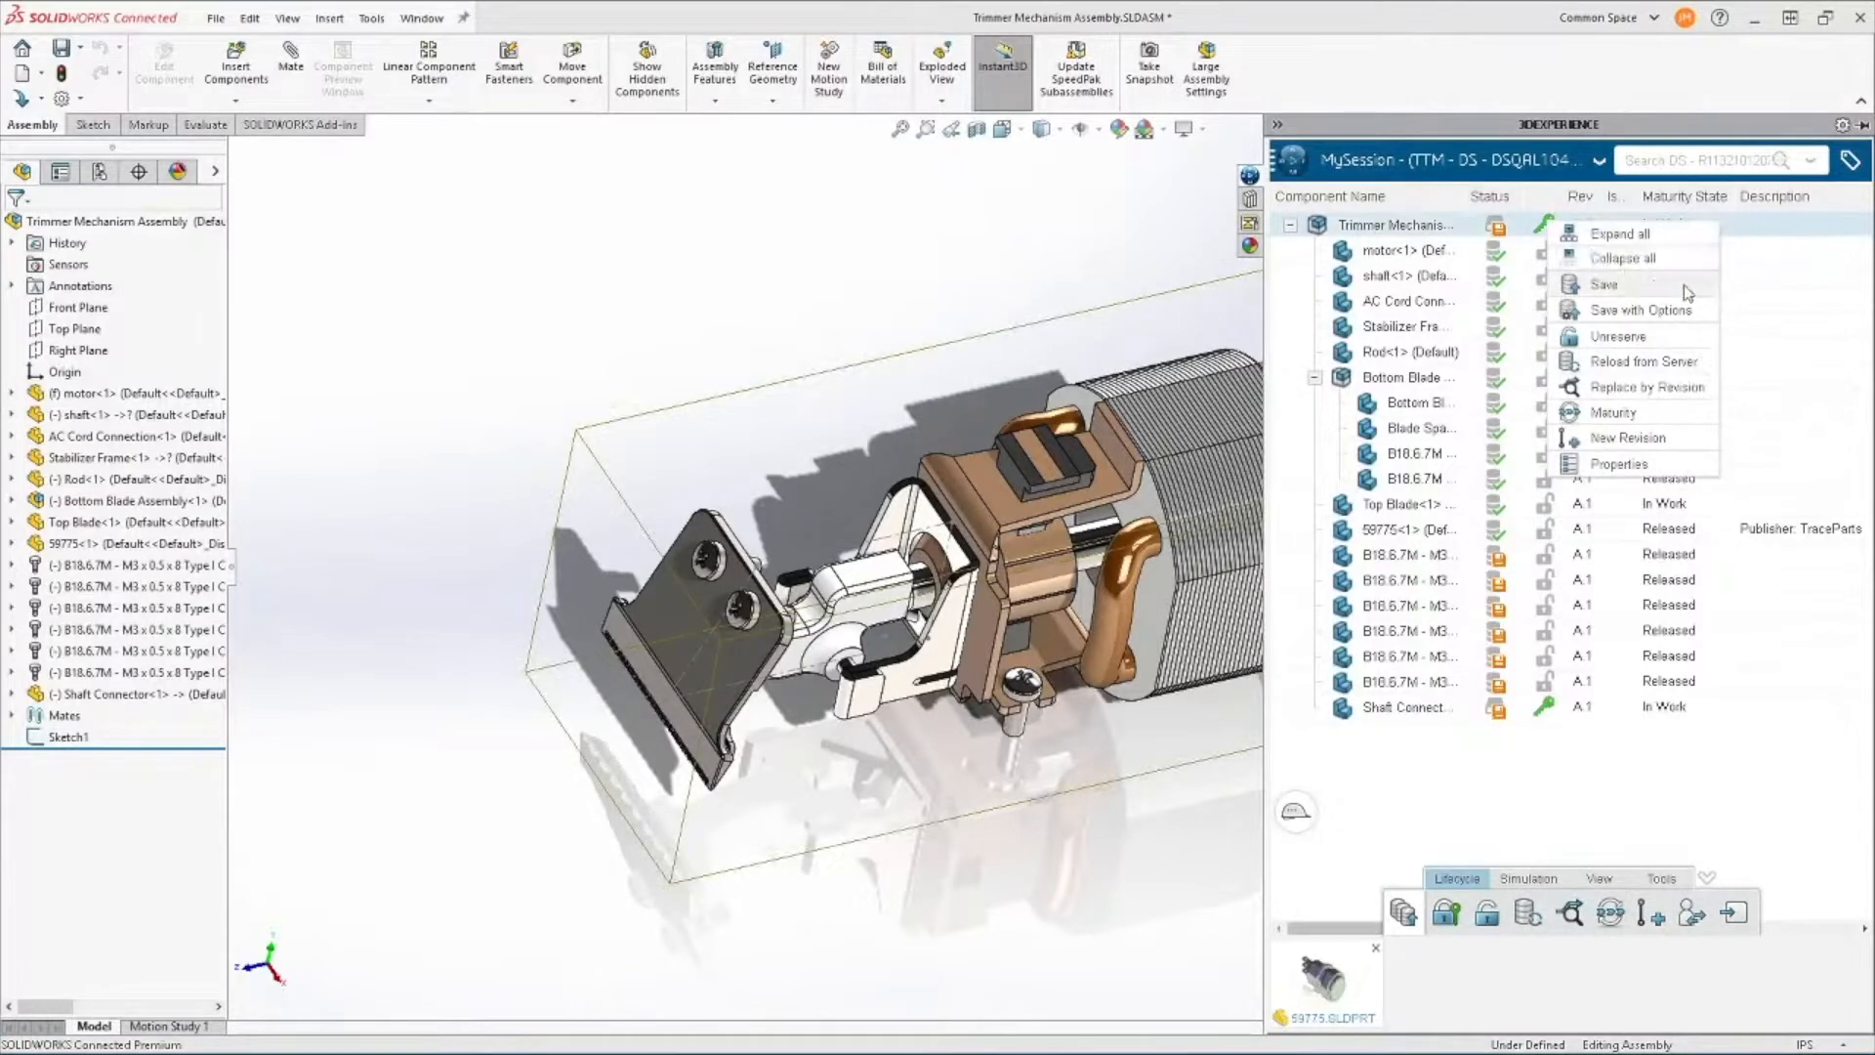
left_click(1641, 309)
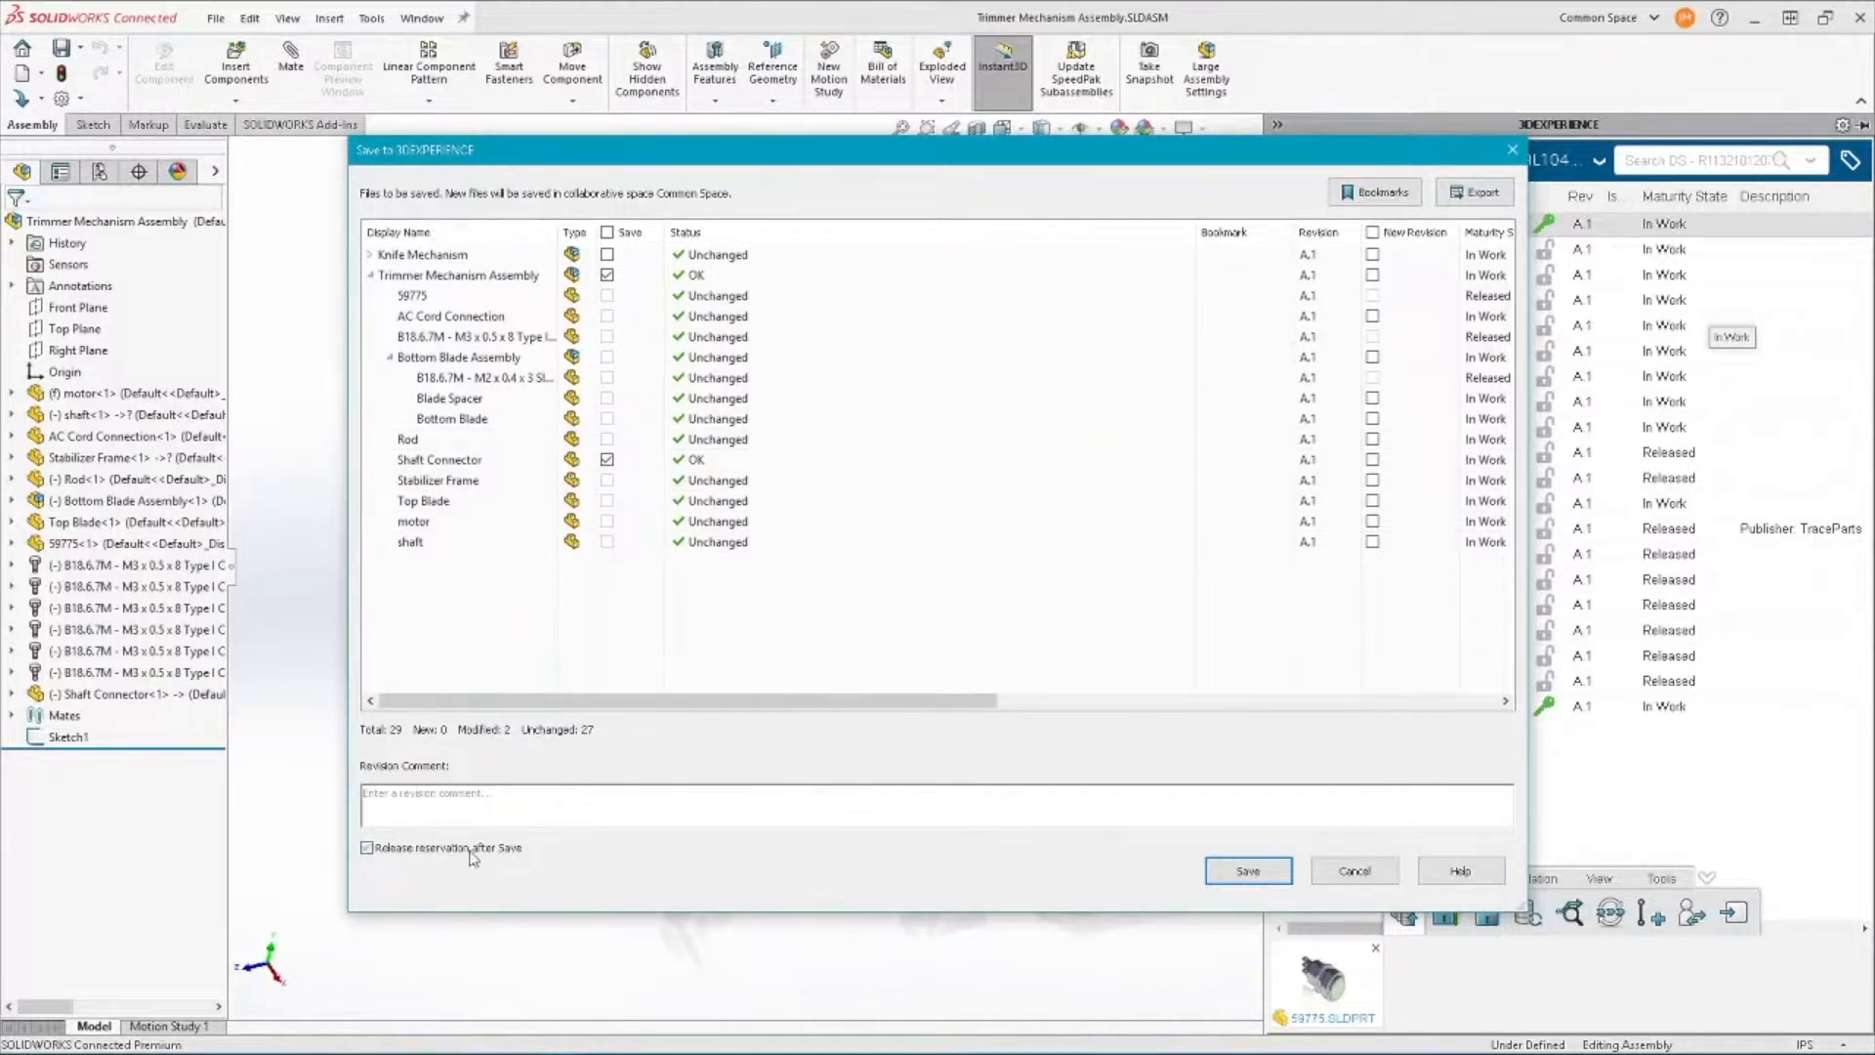
left_click(1229, 872)
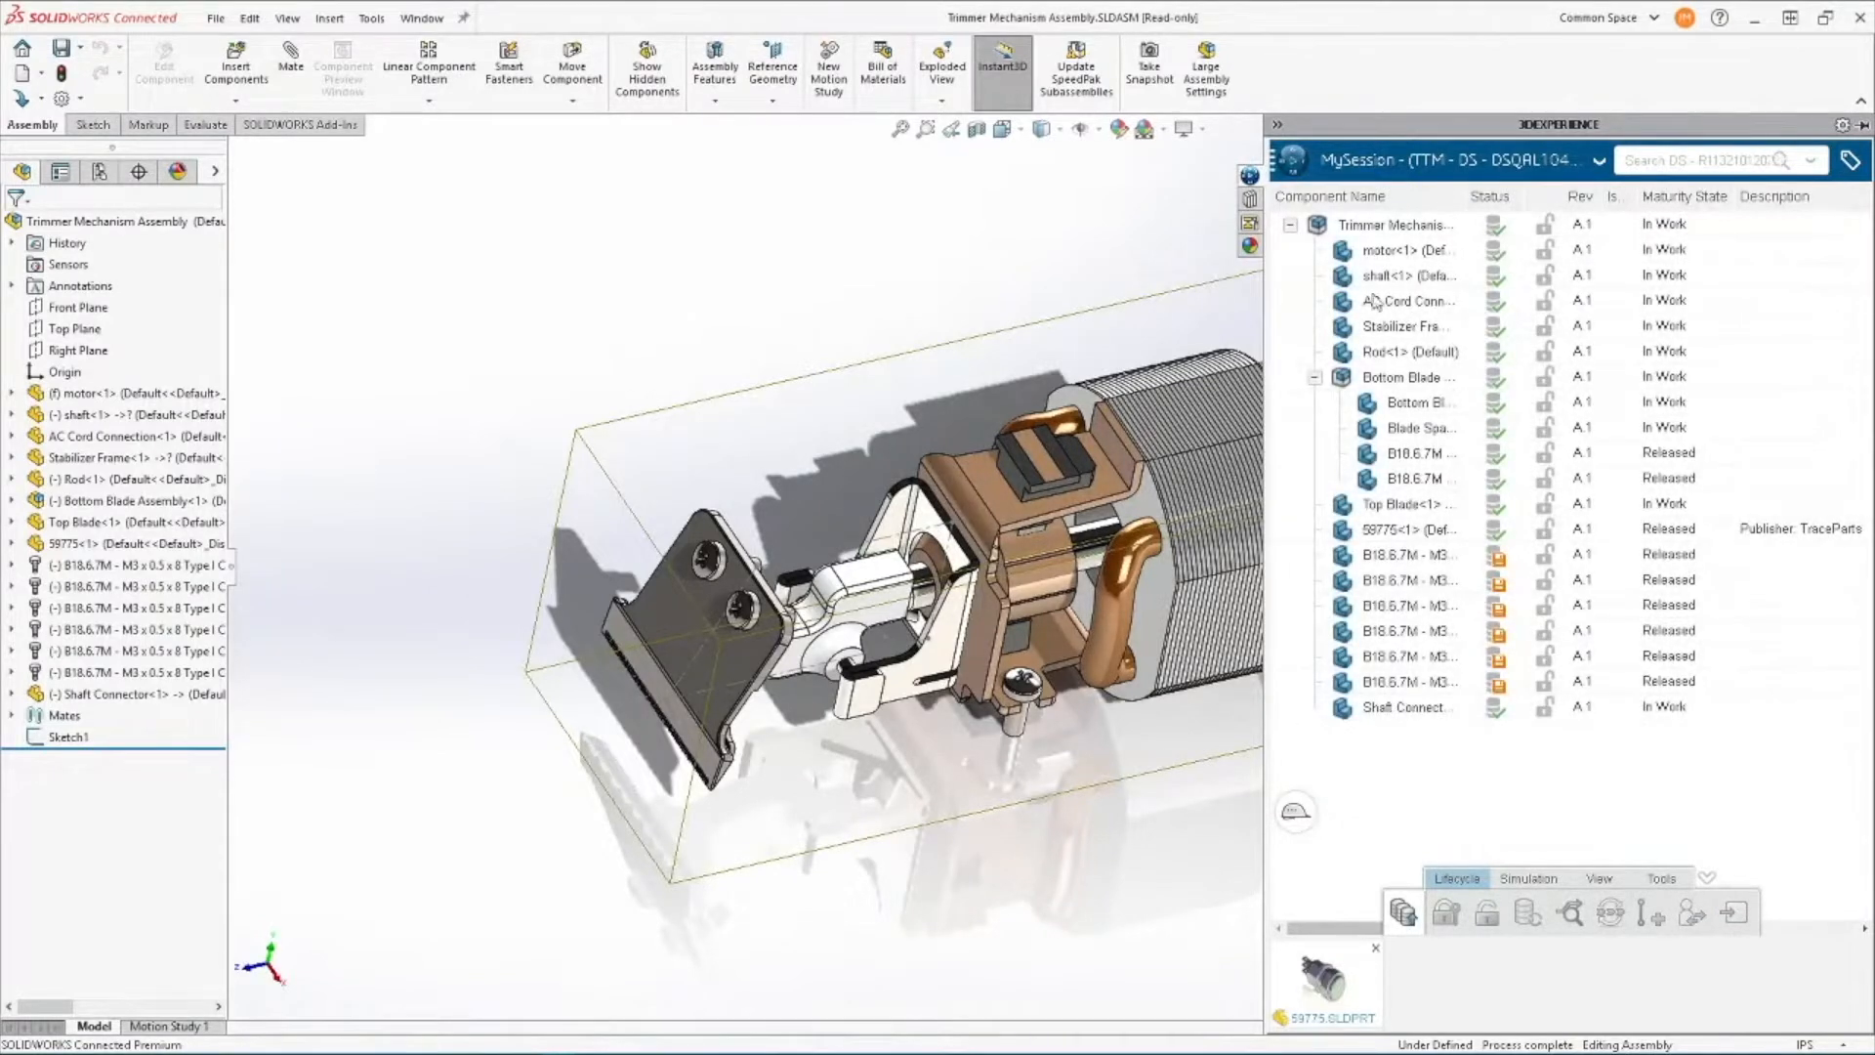
Move the Assemble Trimmer Mechanism task from In Work to Completed in Collaborative Tasks.
left_click(1297, 166)
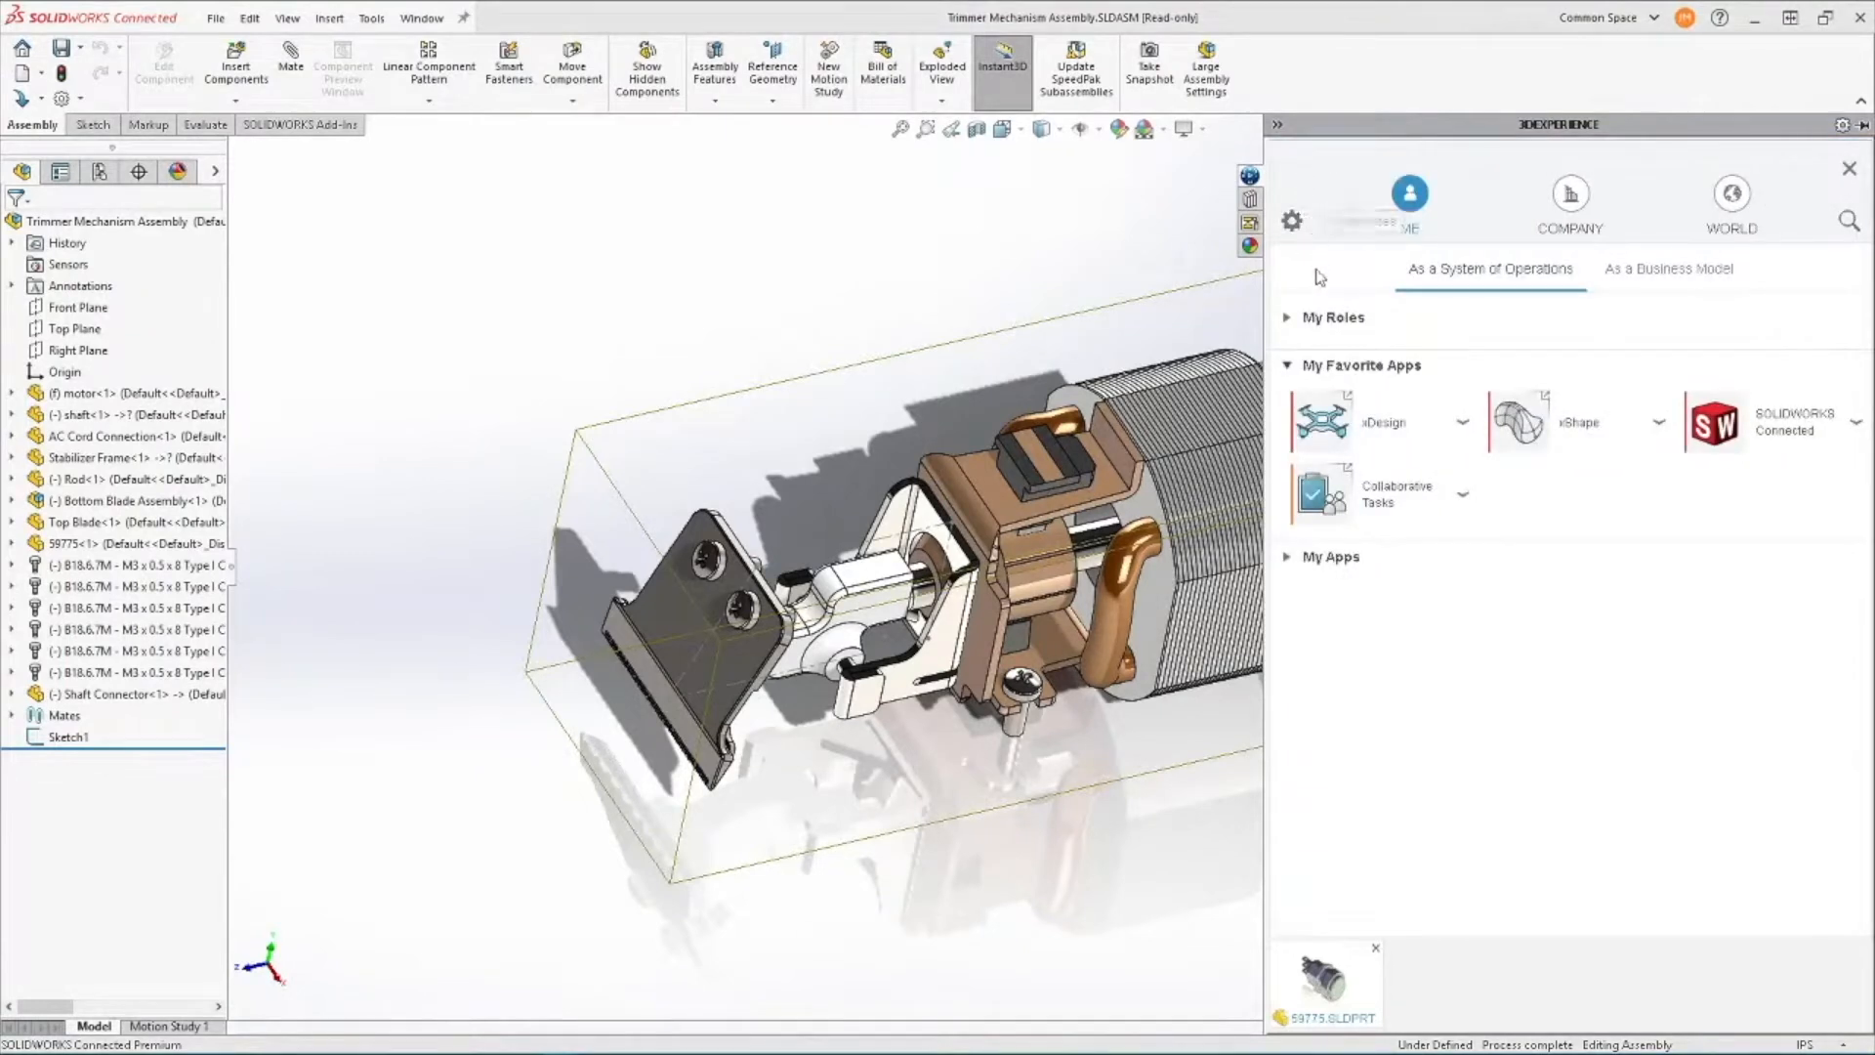
left_click(1334, 492)
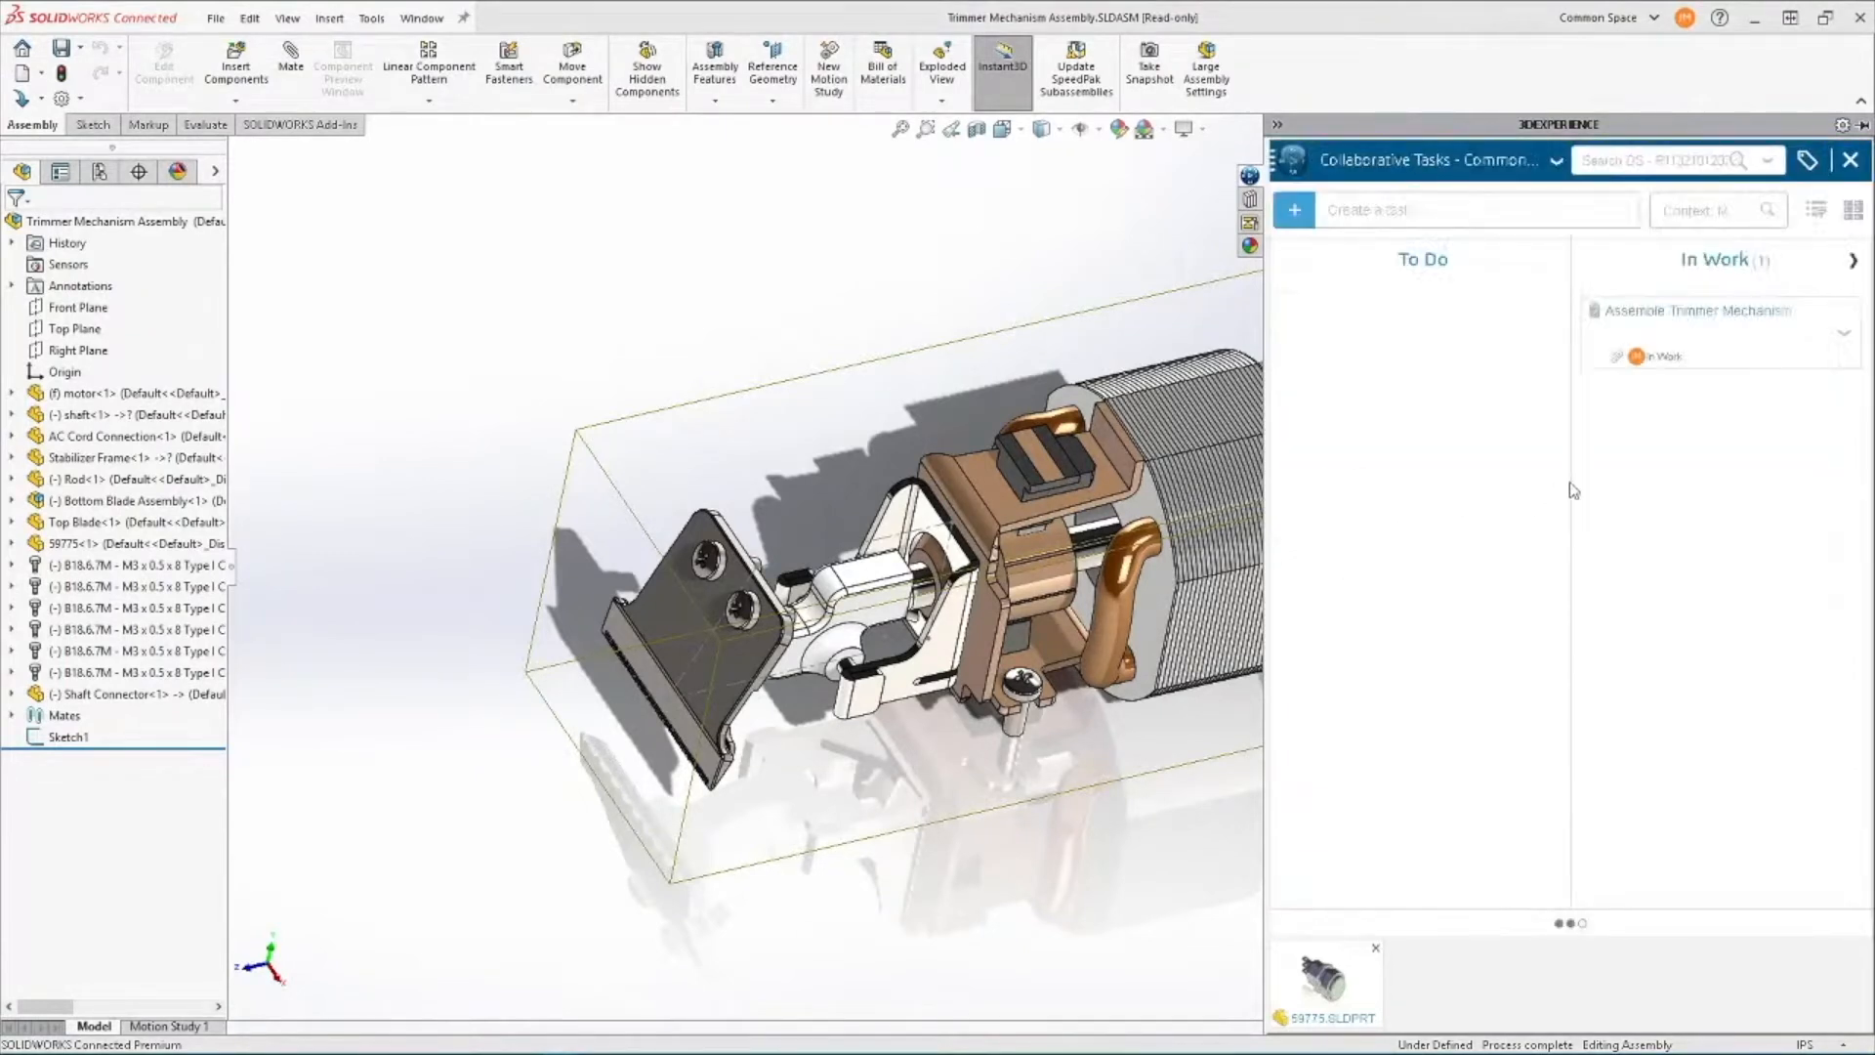
left_click(1855, 264)
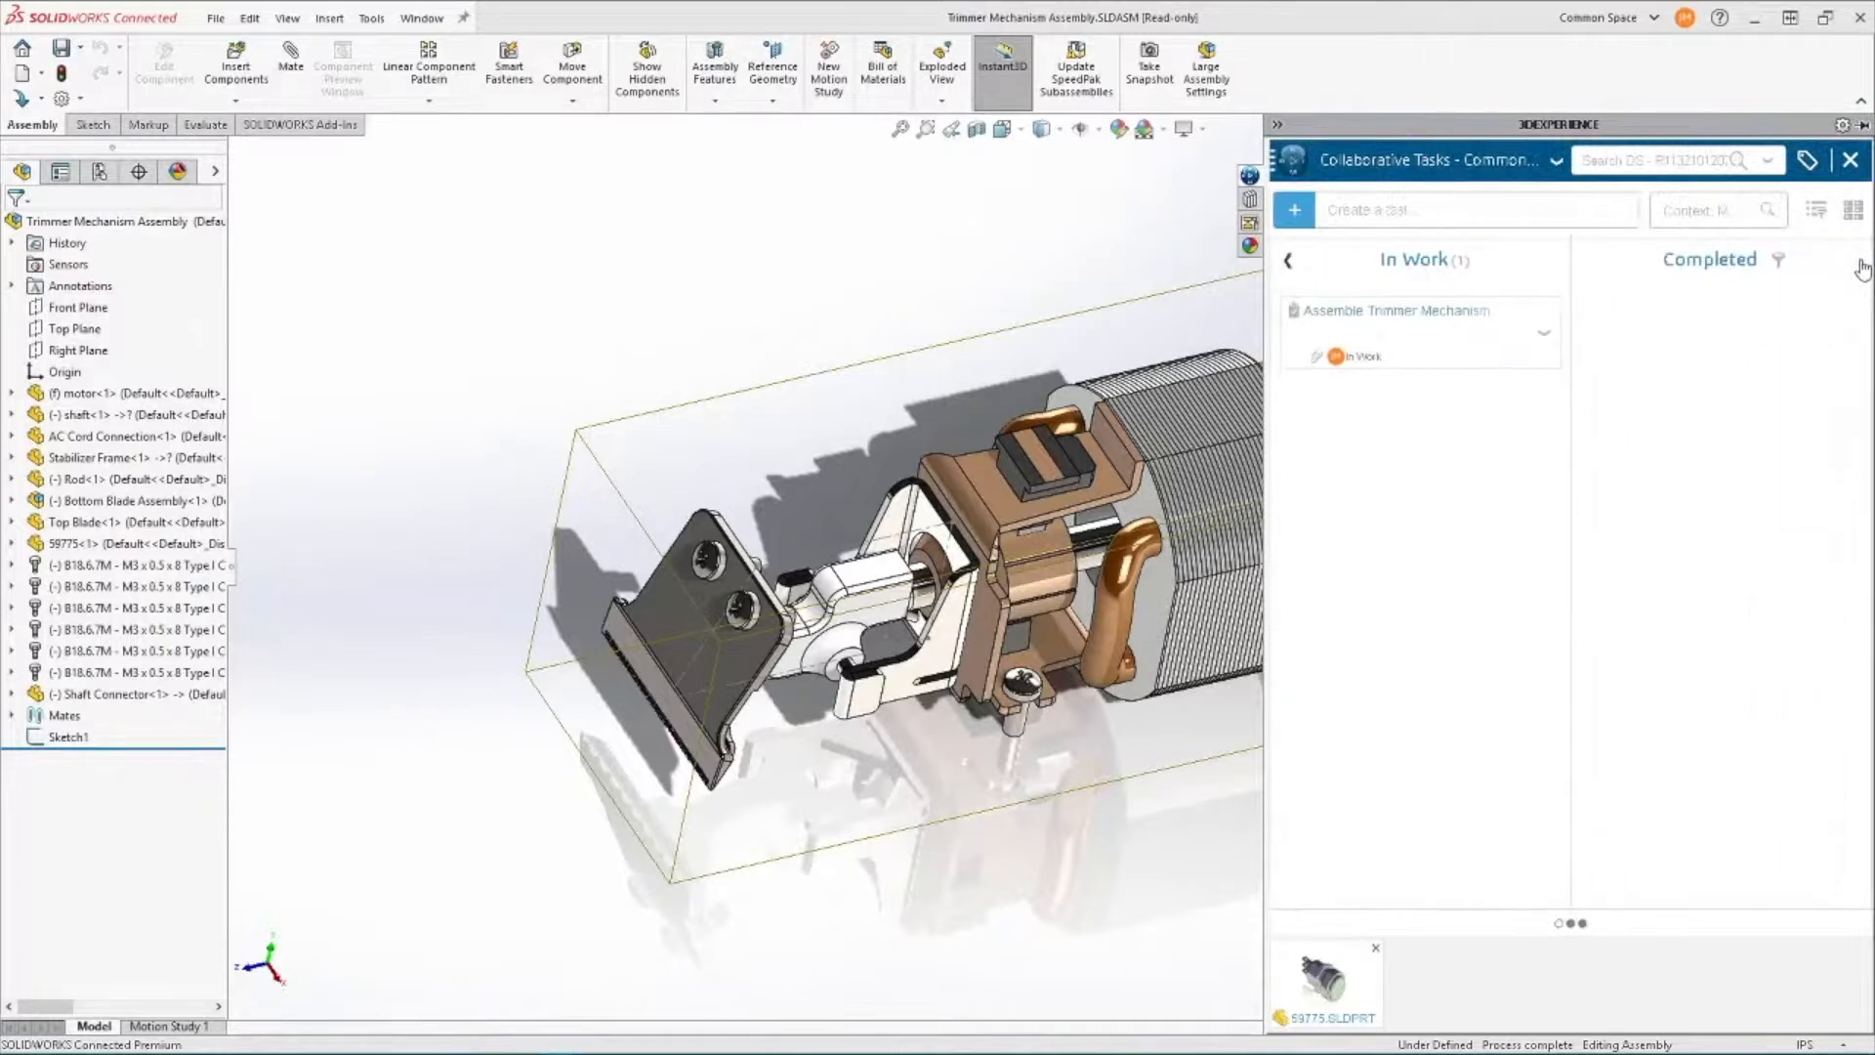
left_click_drag(1486, 355, 1665, 371)
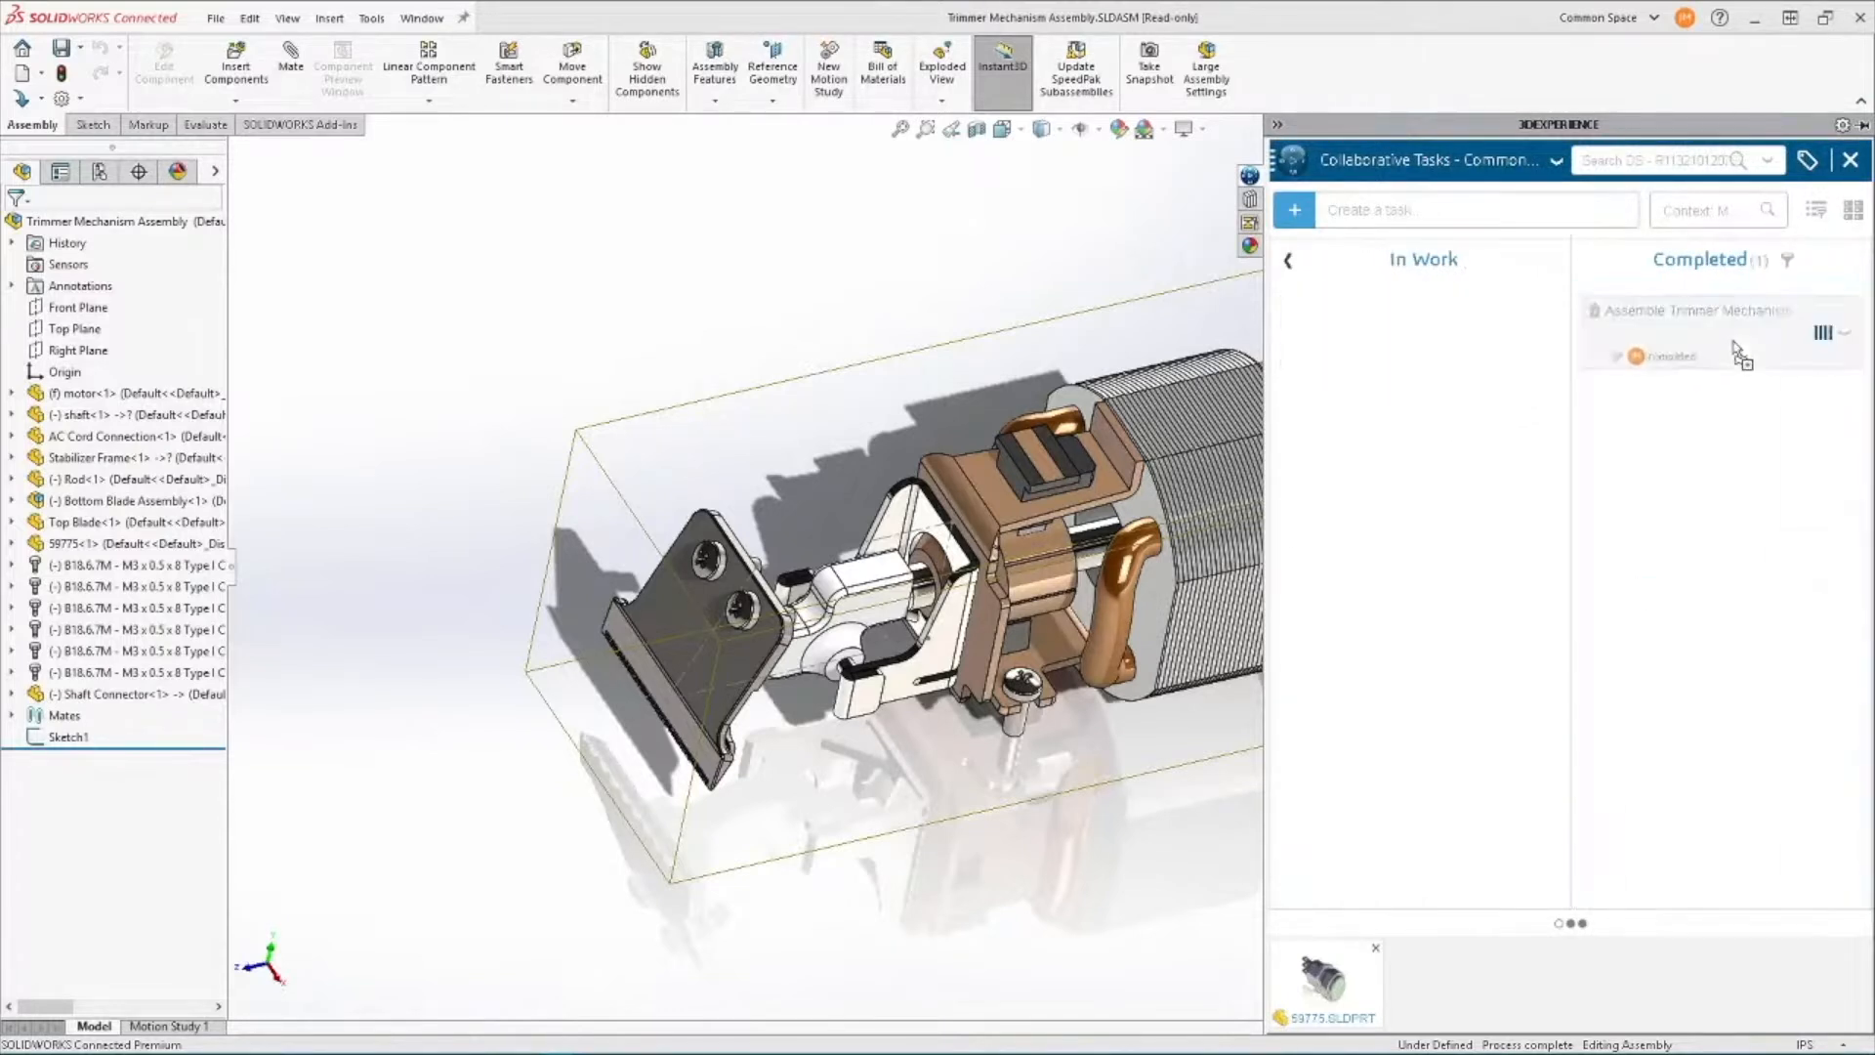
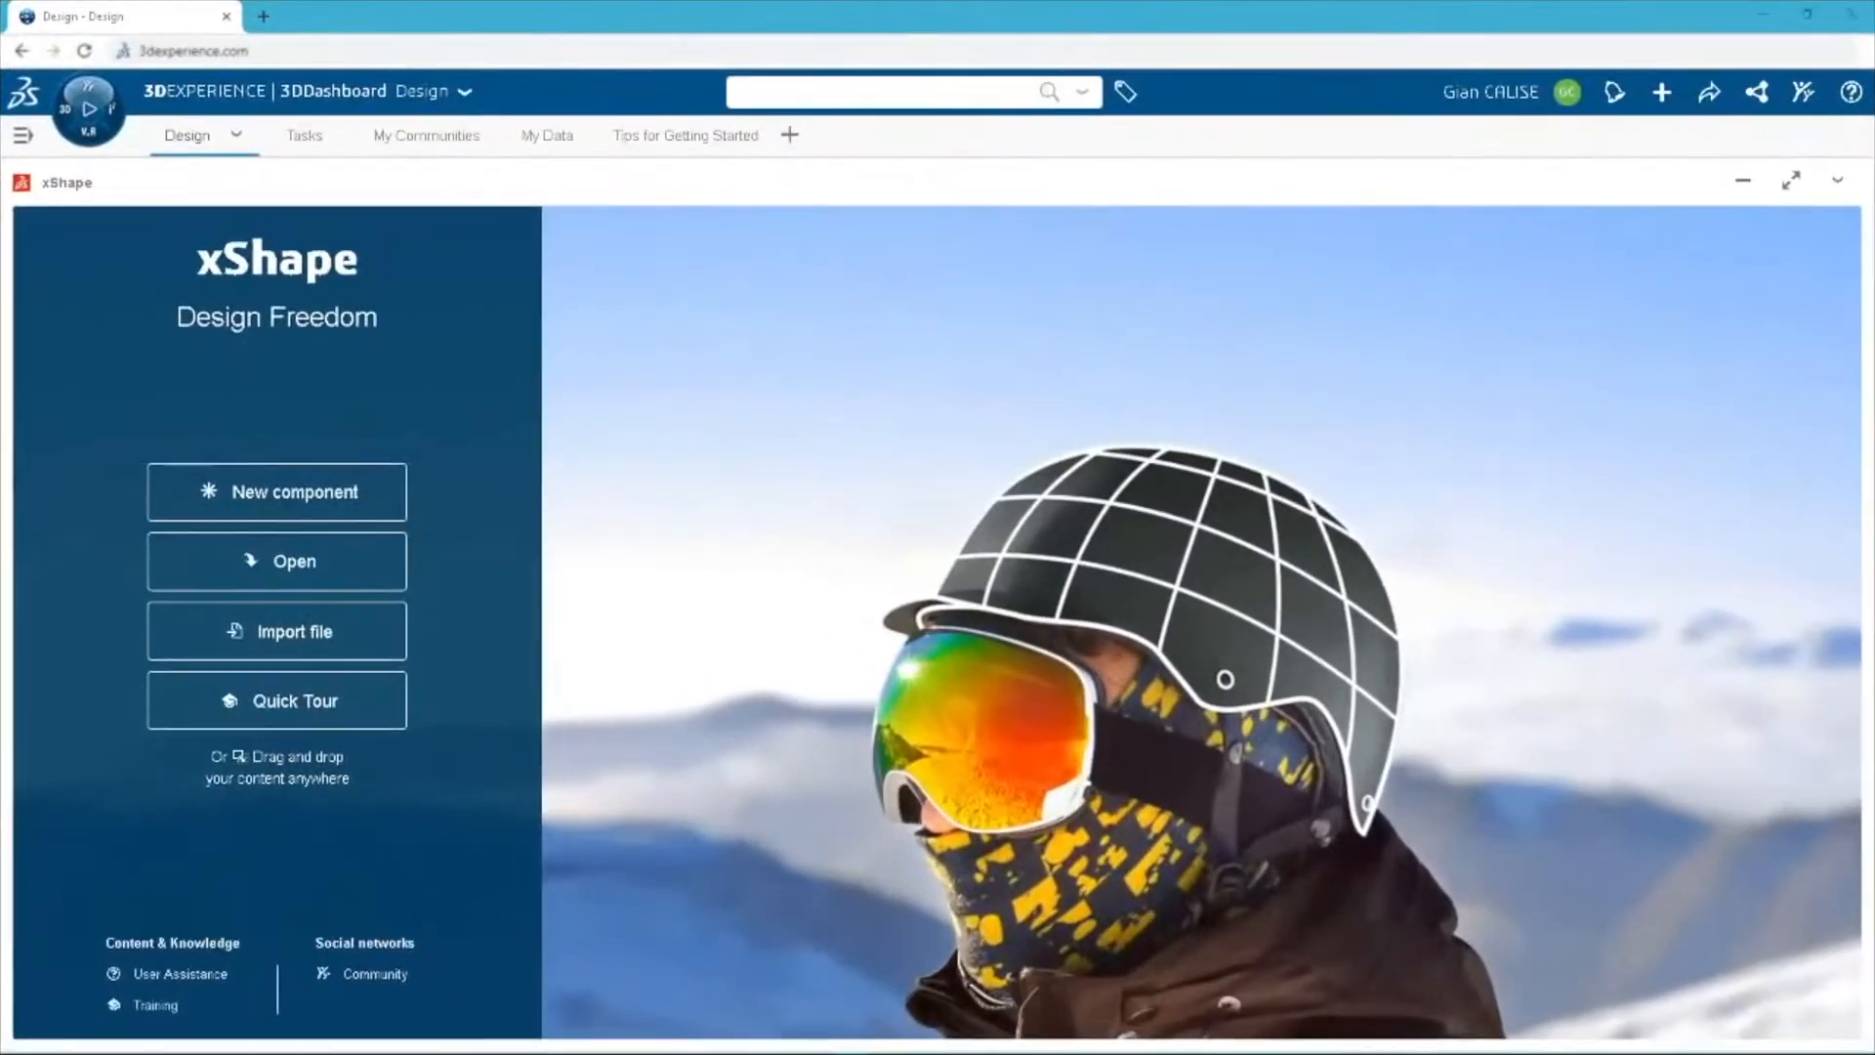
Switch to xShape in the 3DDashboard and create a component named Trimmer Enclosure in Common Space.
left_click(361, 496)
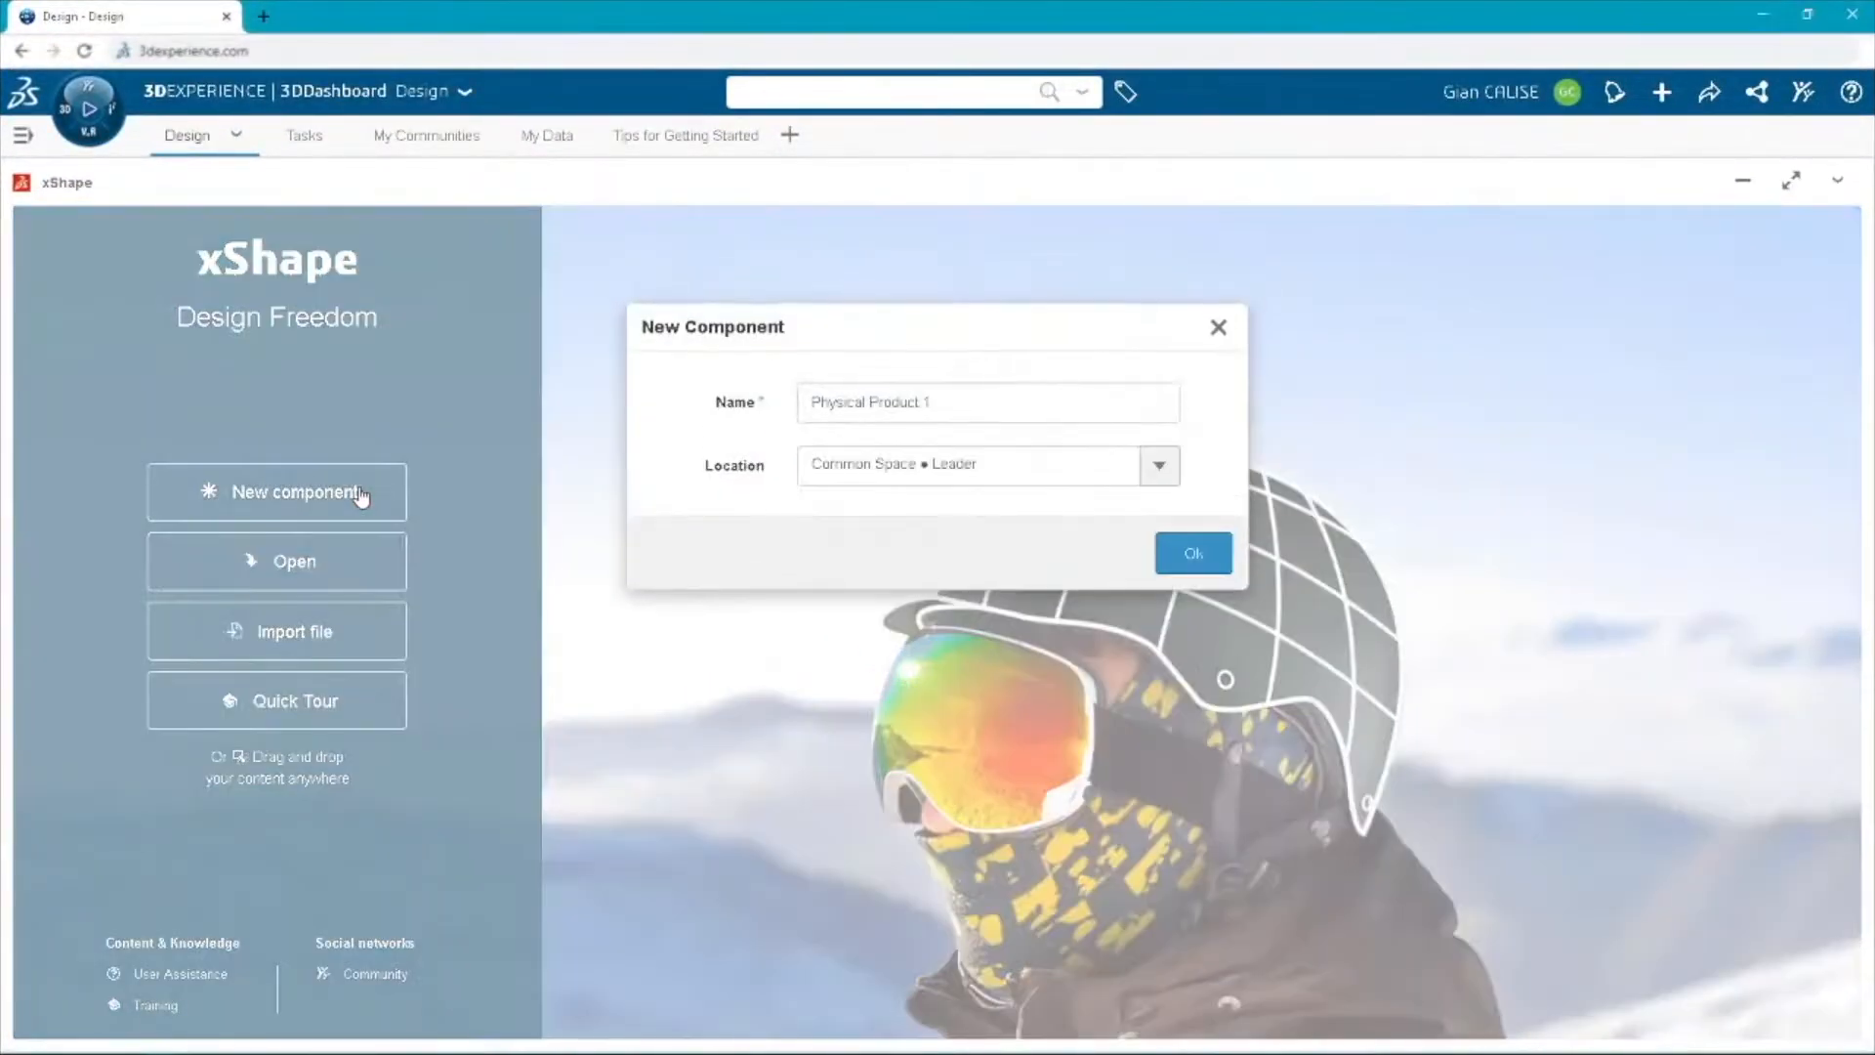
left_click_drag(996, 401, 767, 397)
type("Trimmer Enclosure")
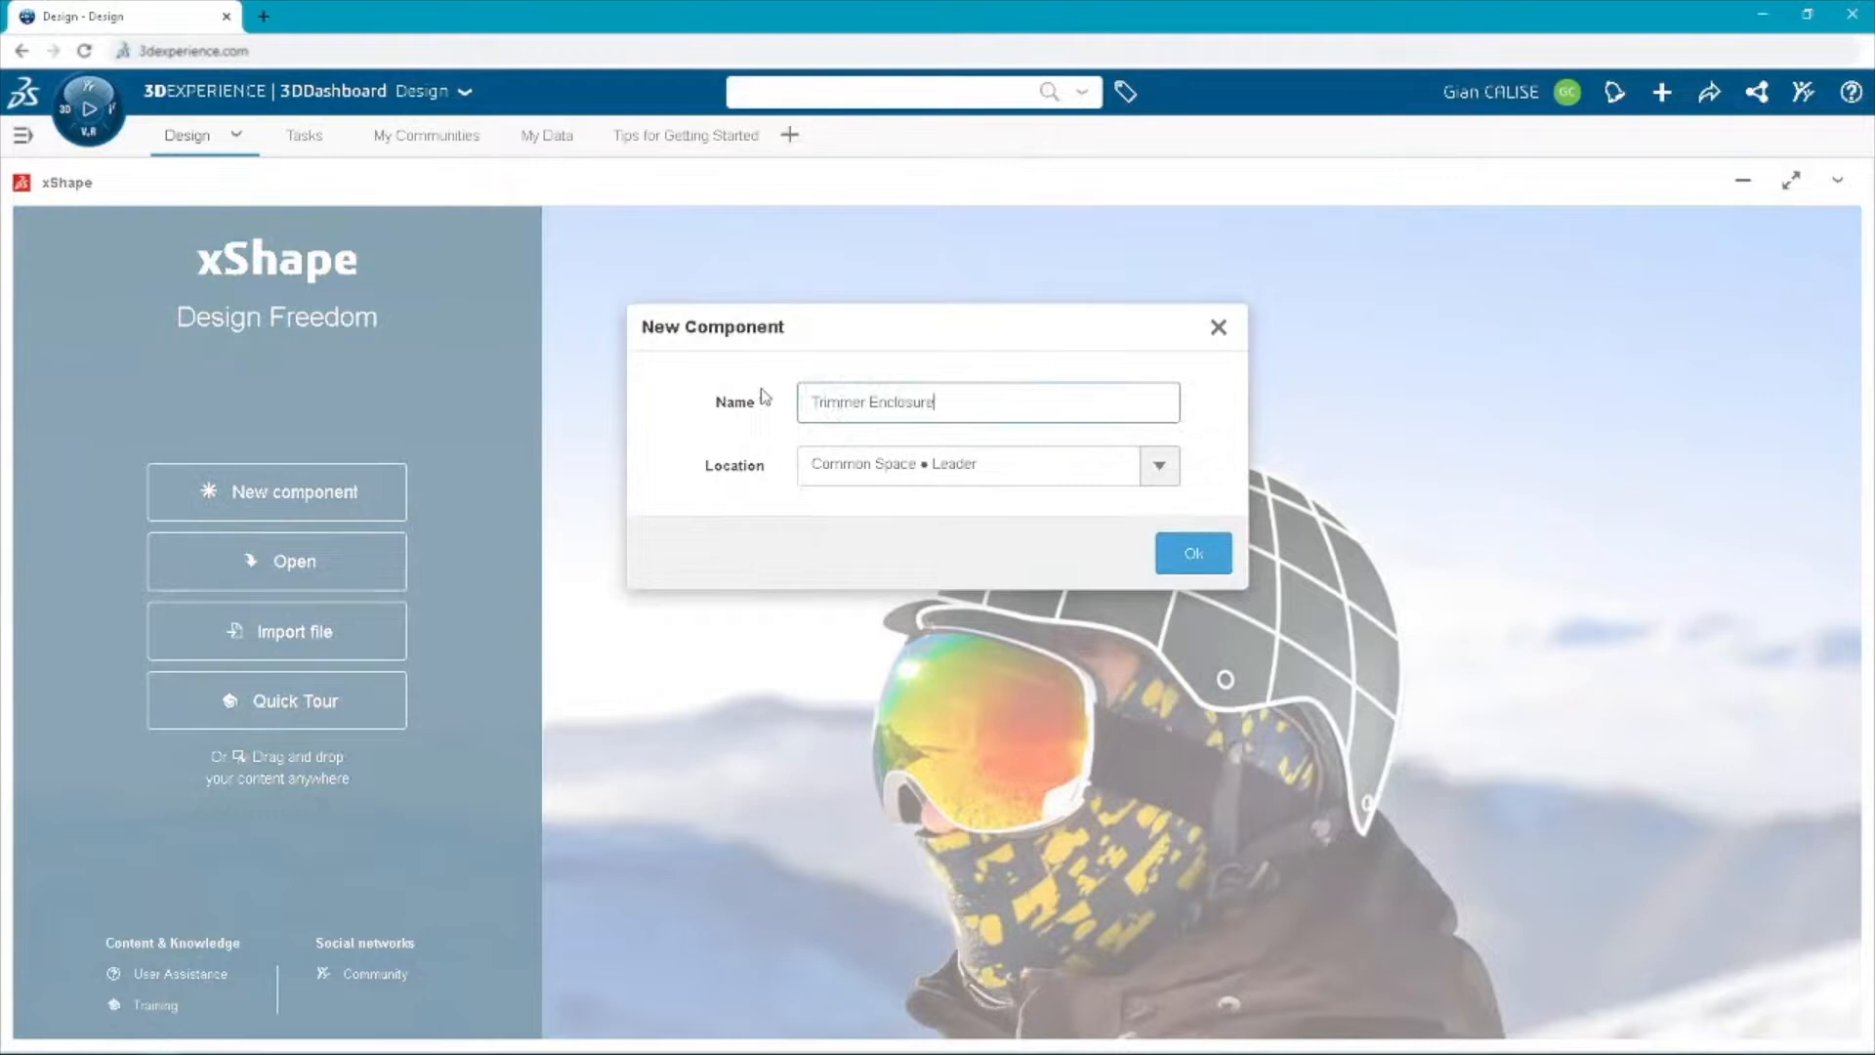
left_click(1183, 553)
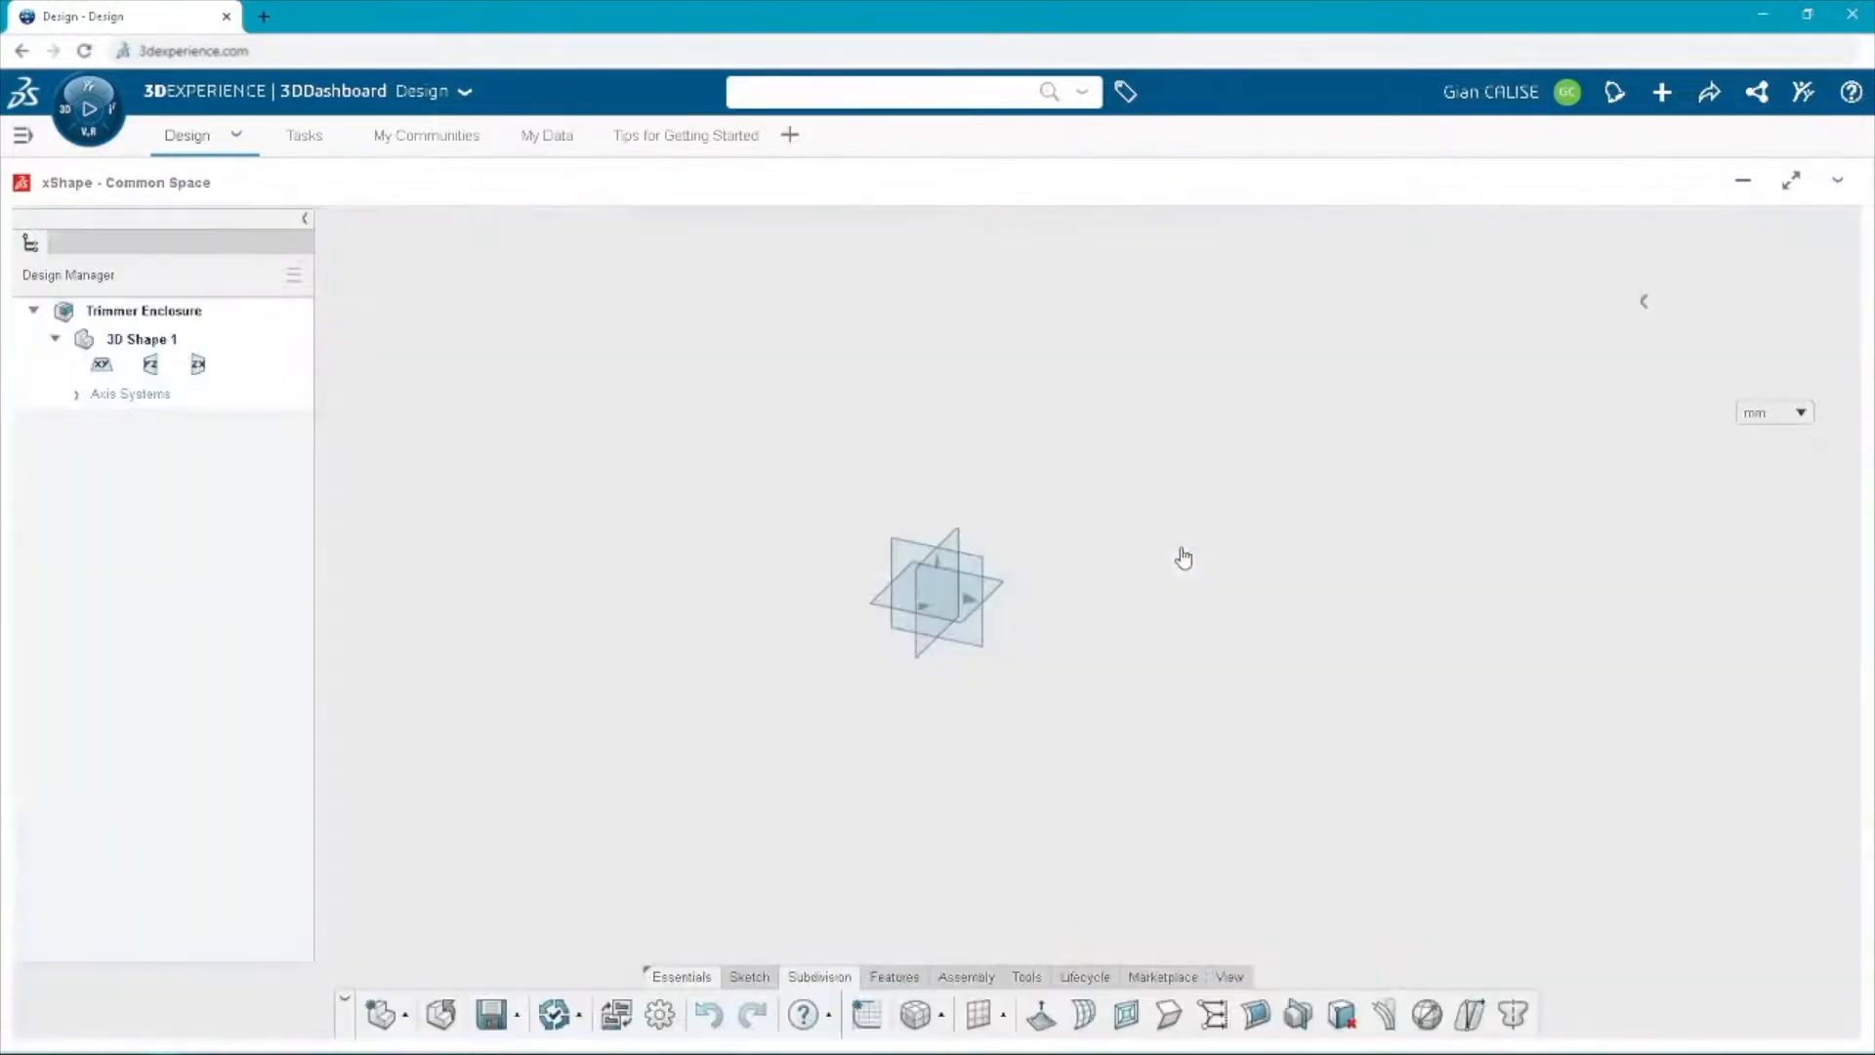
Insert one instance of the trimmer mechanism assembly into Trimmer Enclosure, using the deliverable of the completed Assemble Trimmer Mechanism task.
left_click(324, 143)
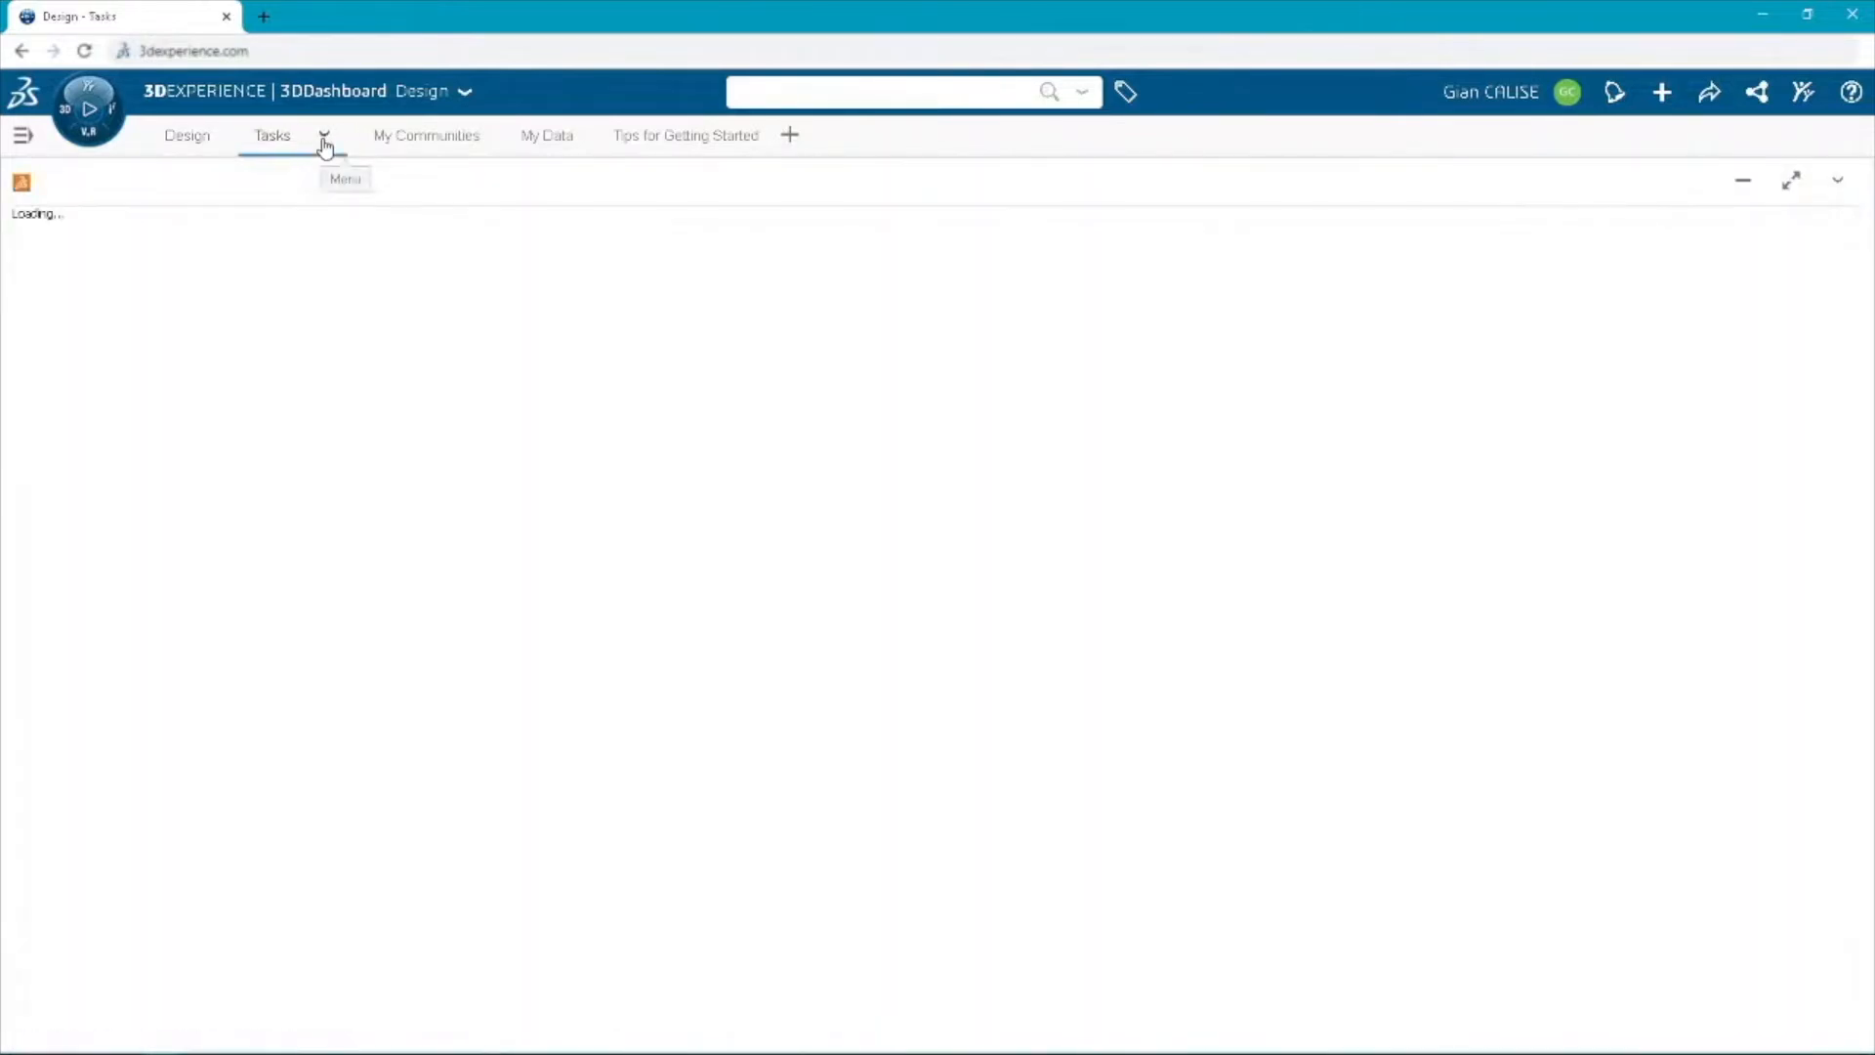
left_click(1480, 402)
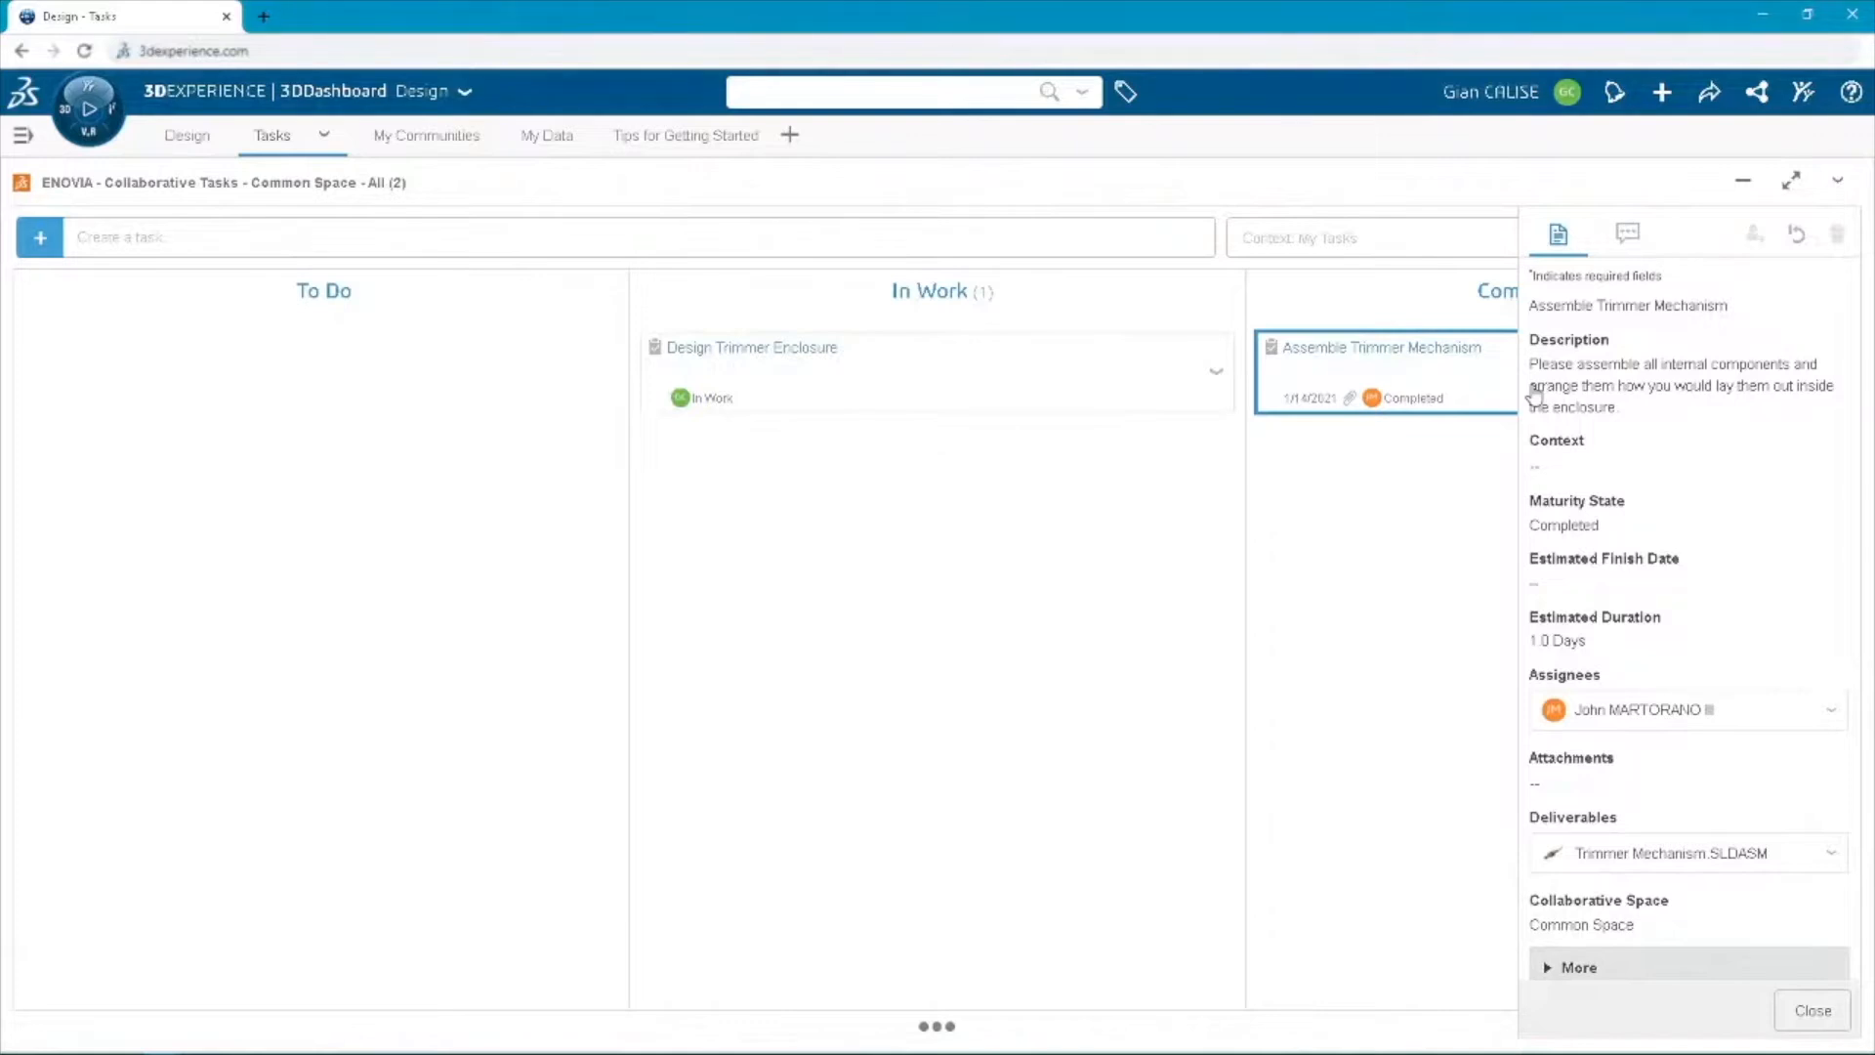
left_click_drag(1719, 860, 589, 372)
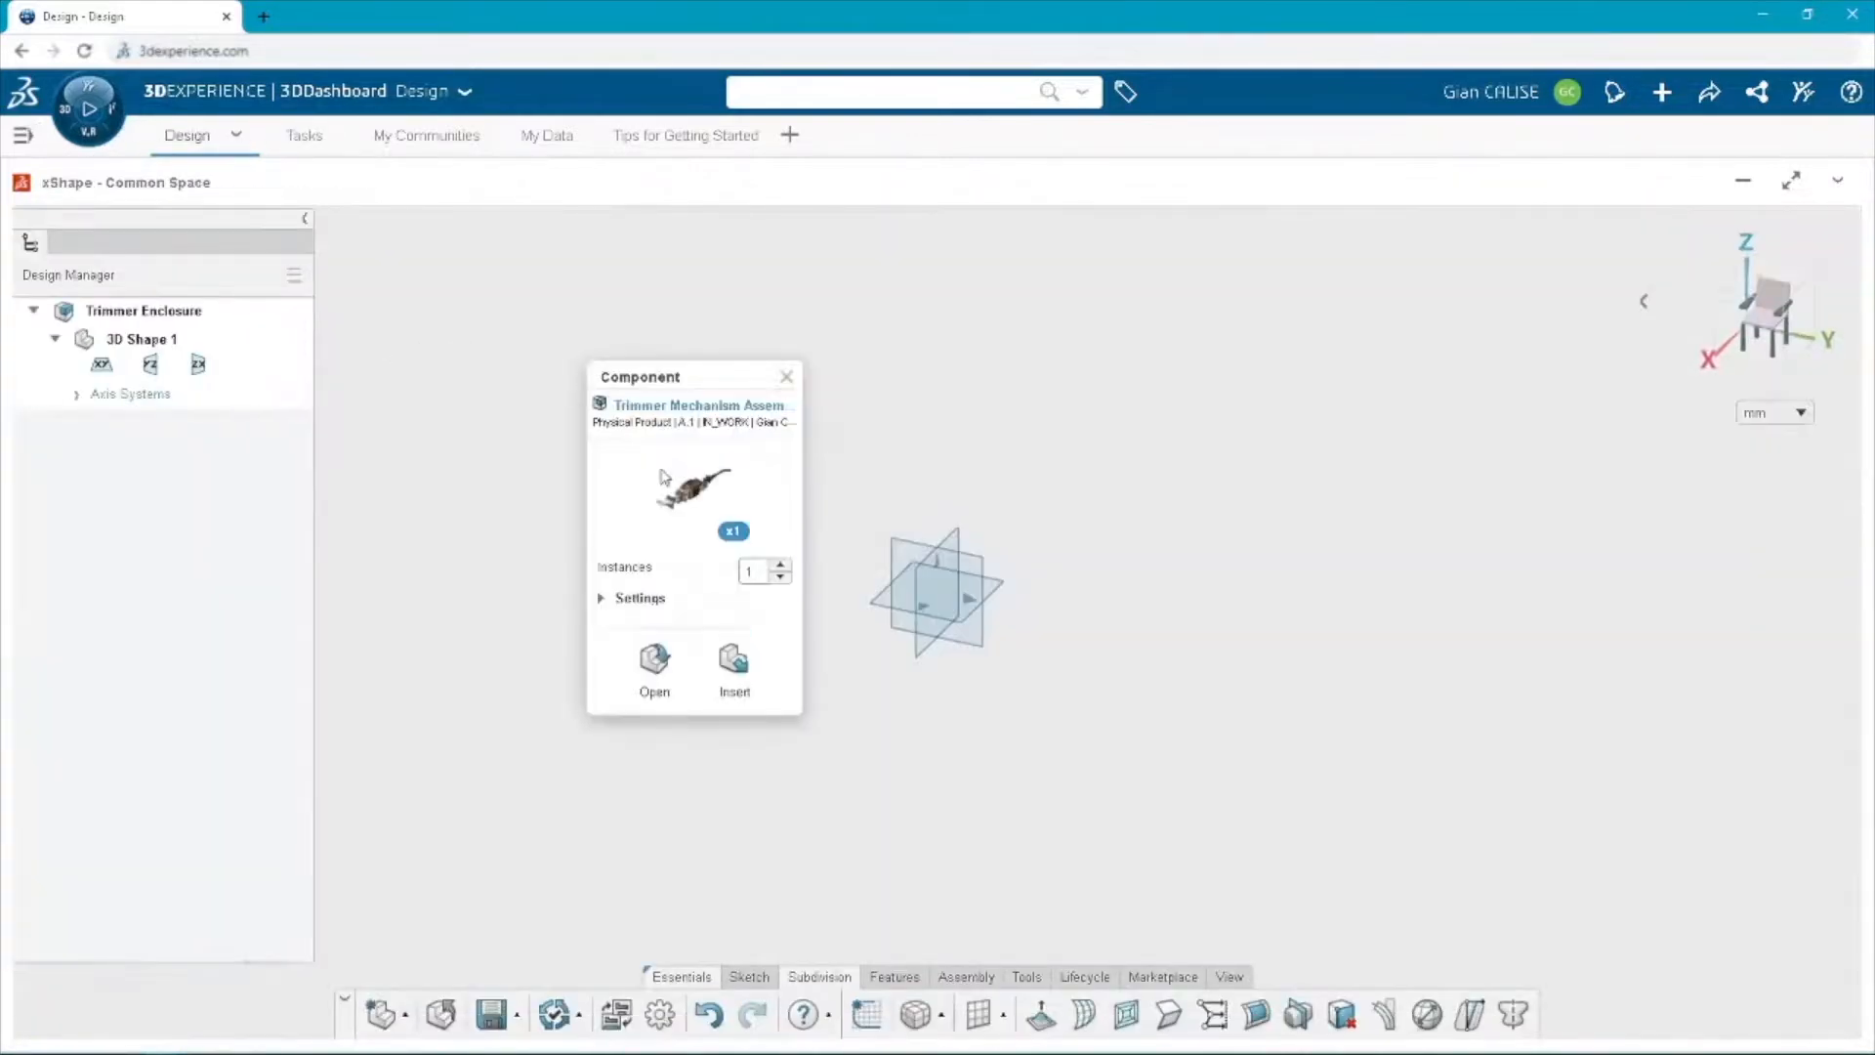
left_click(735, 662)
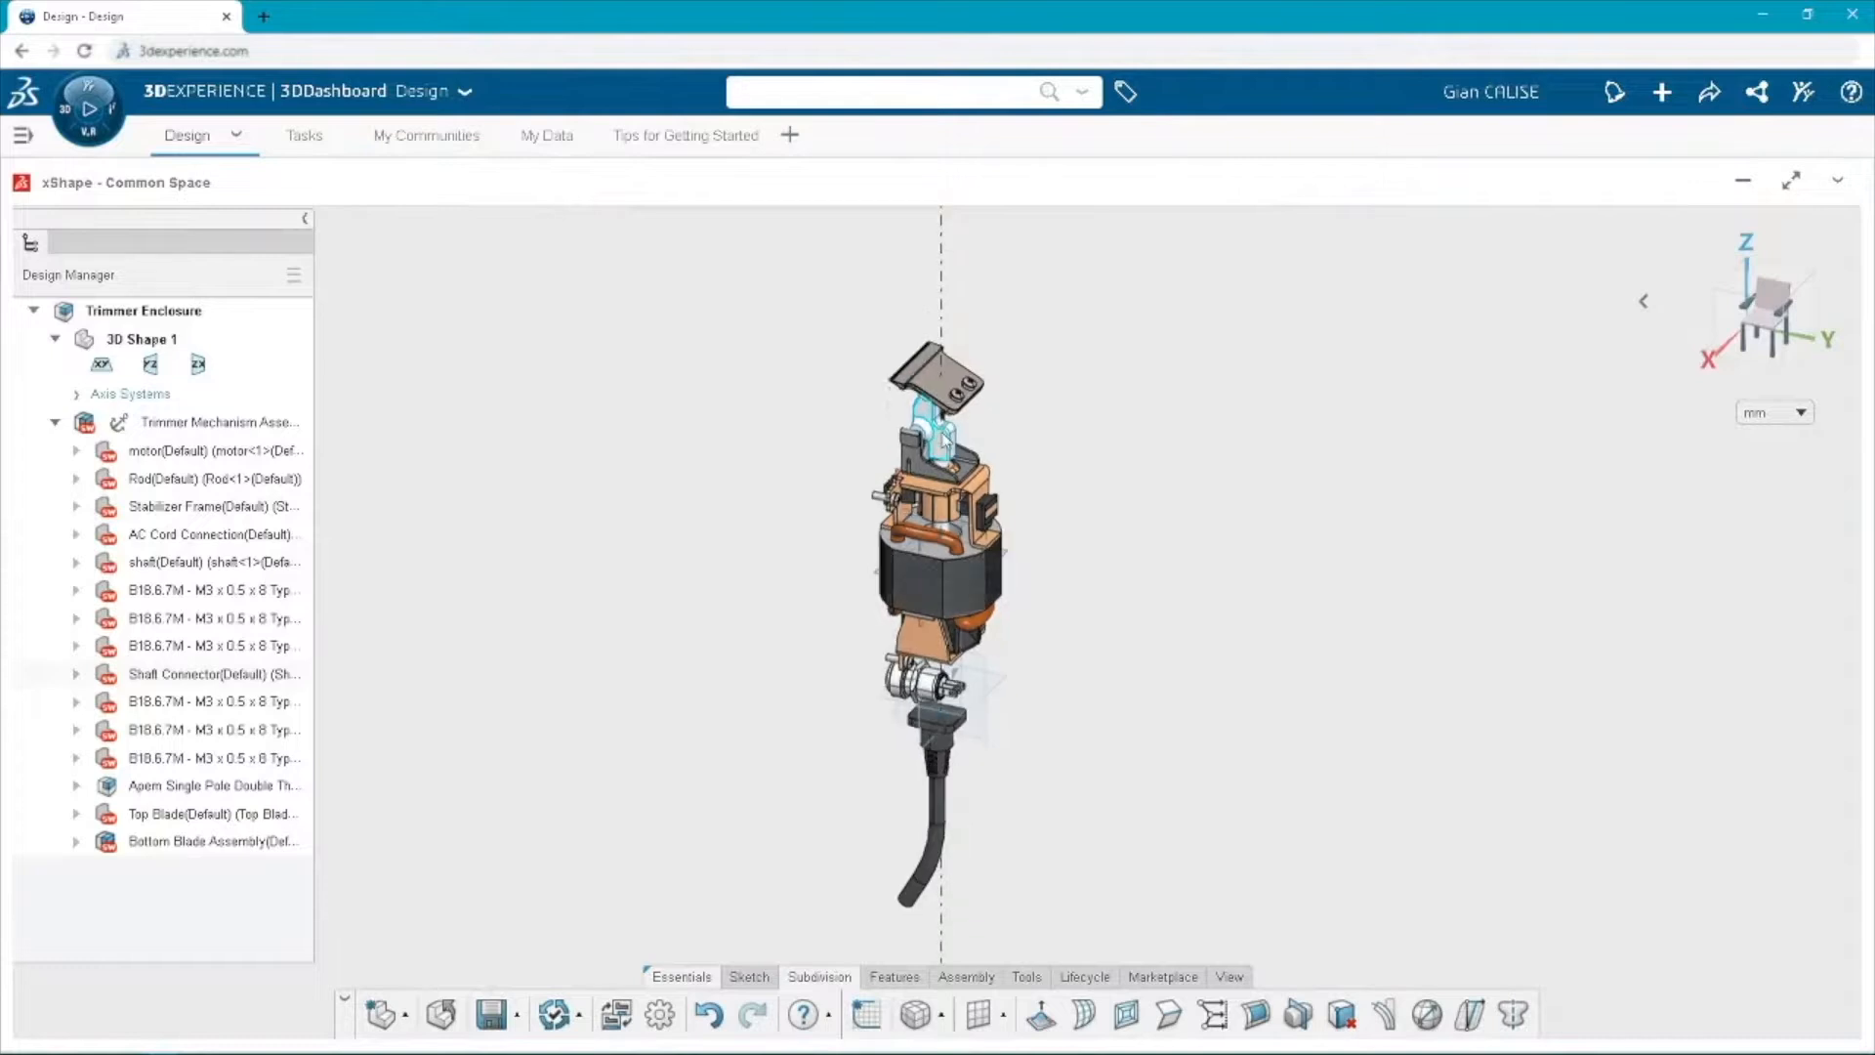
Send a derived output request to generate exact geometry for the Shaft Connector in the inserted assembly.
scroll(945, 442, "up", 8)
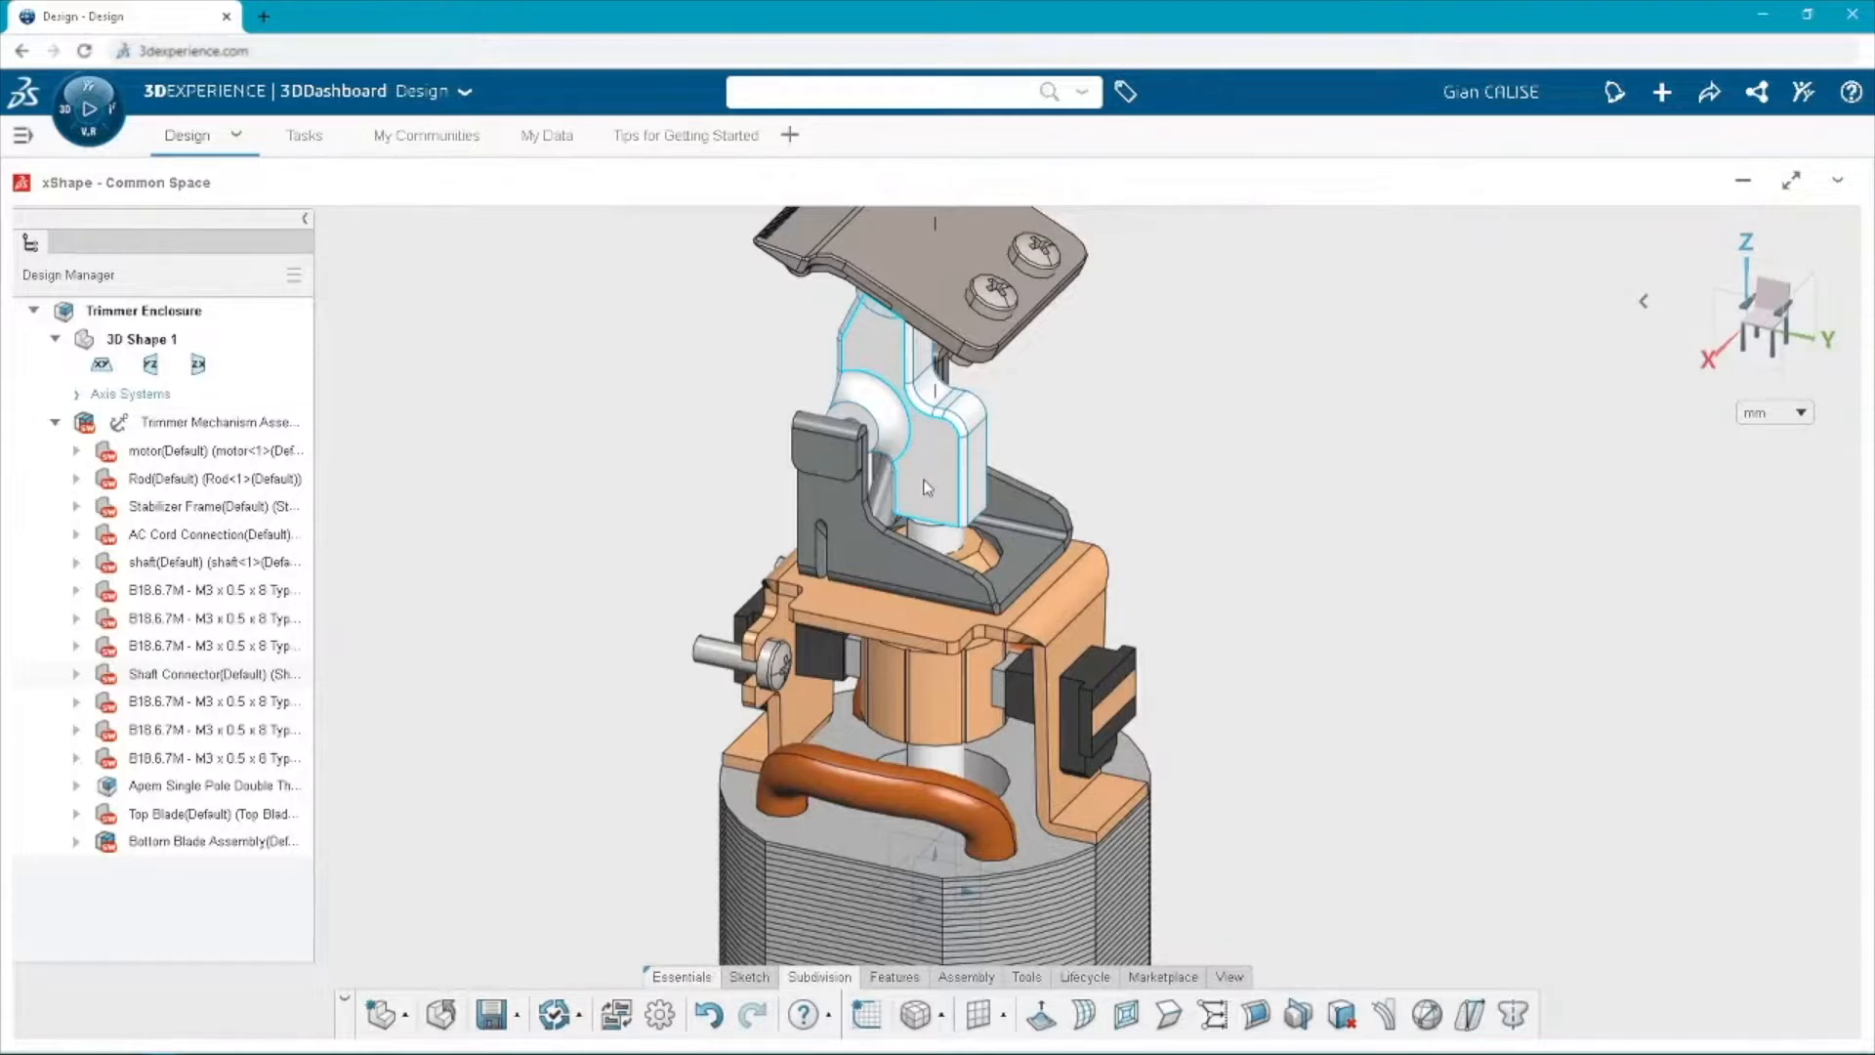
left_click(927, 487)
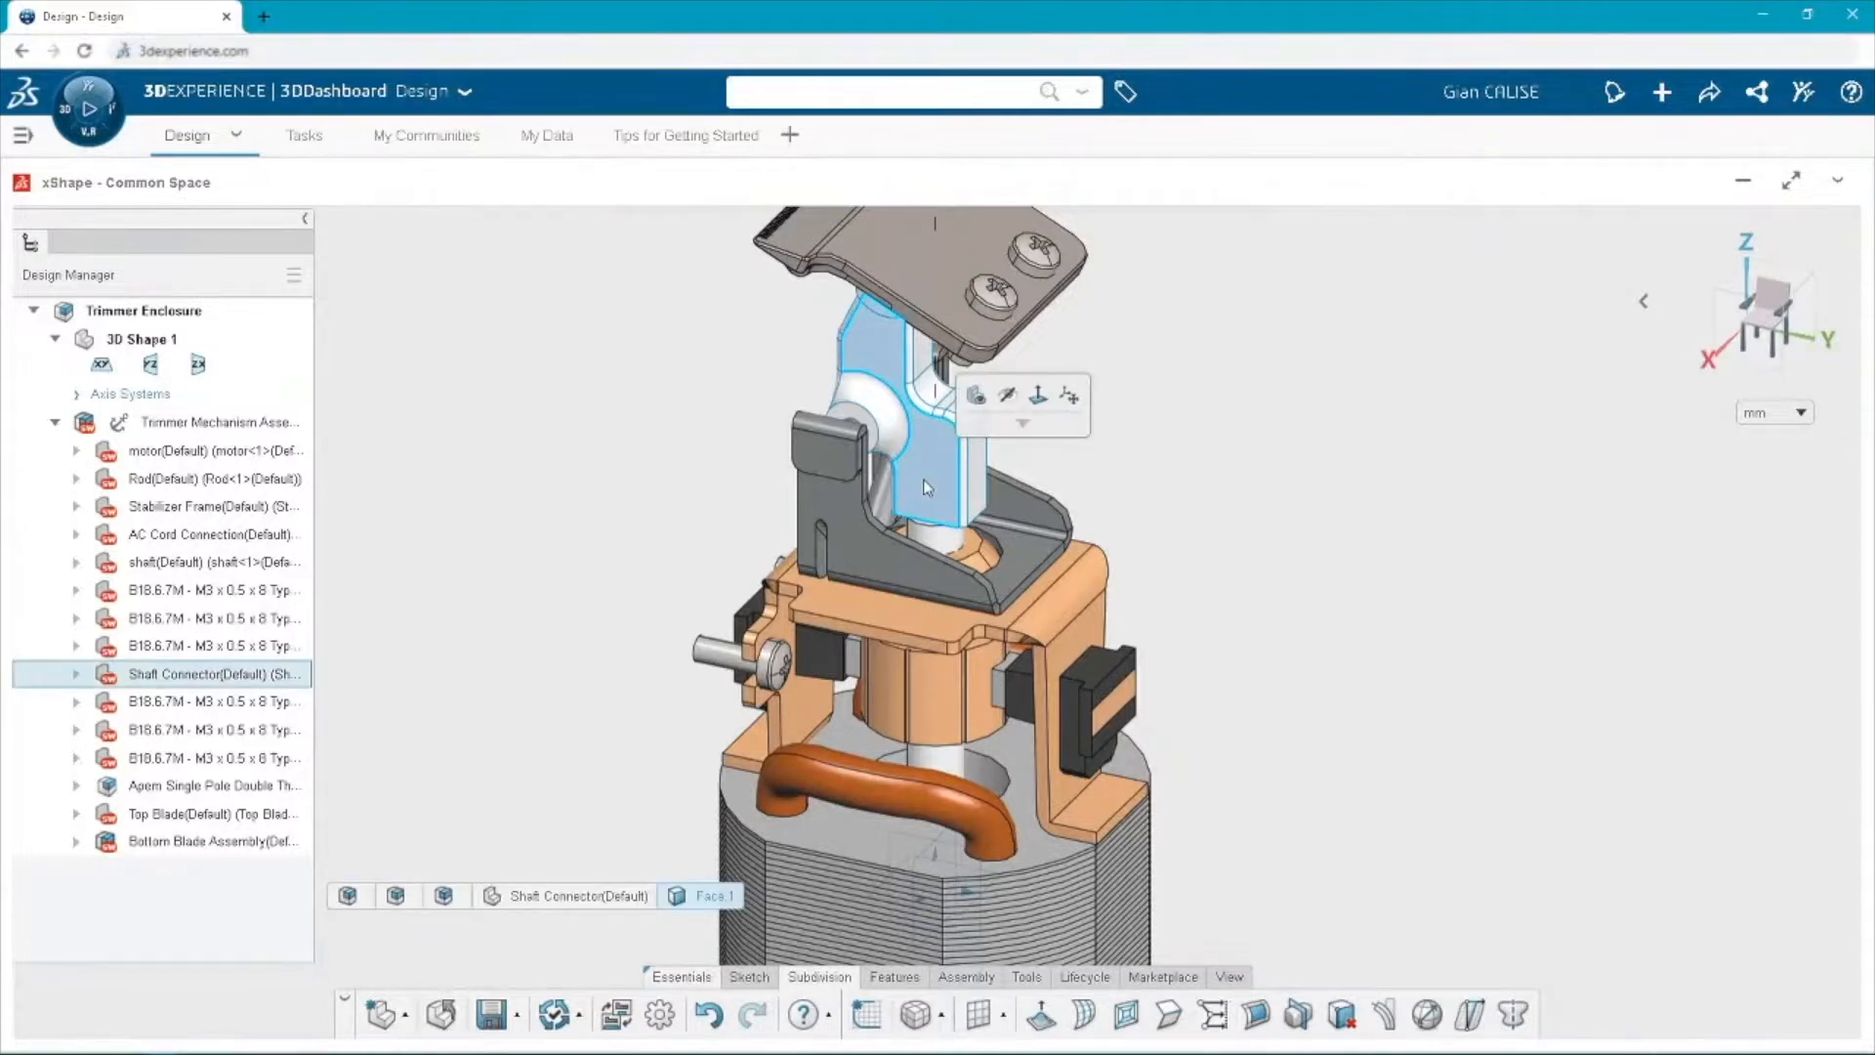
left_click(162, 674)
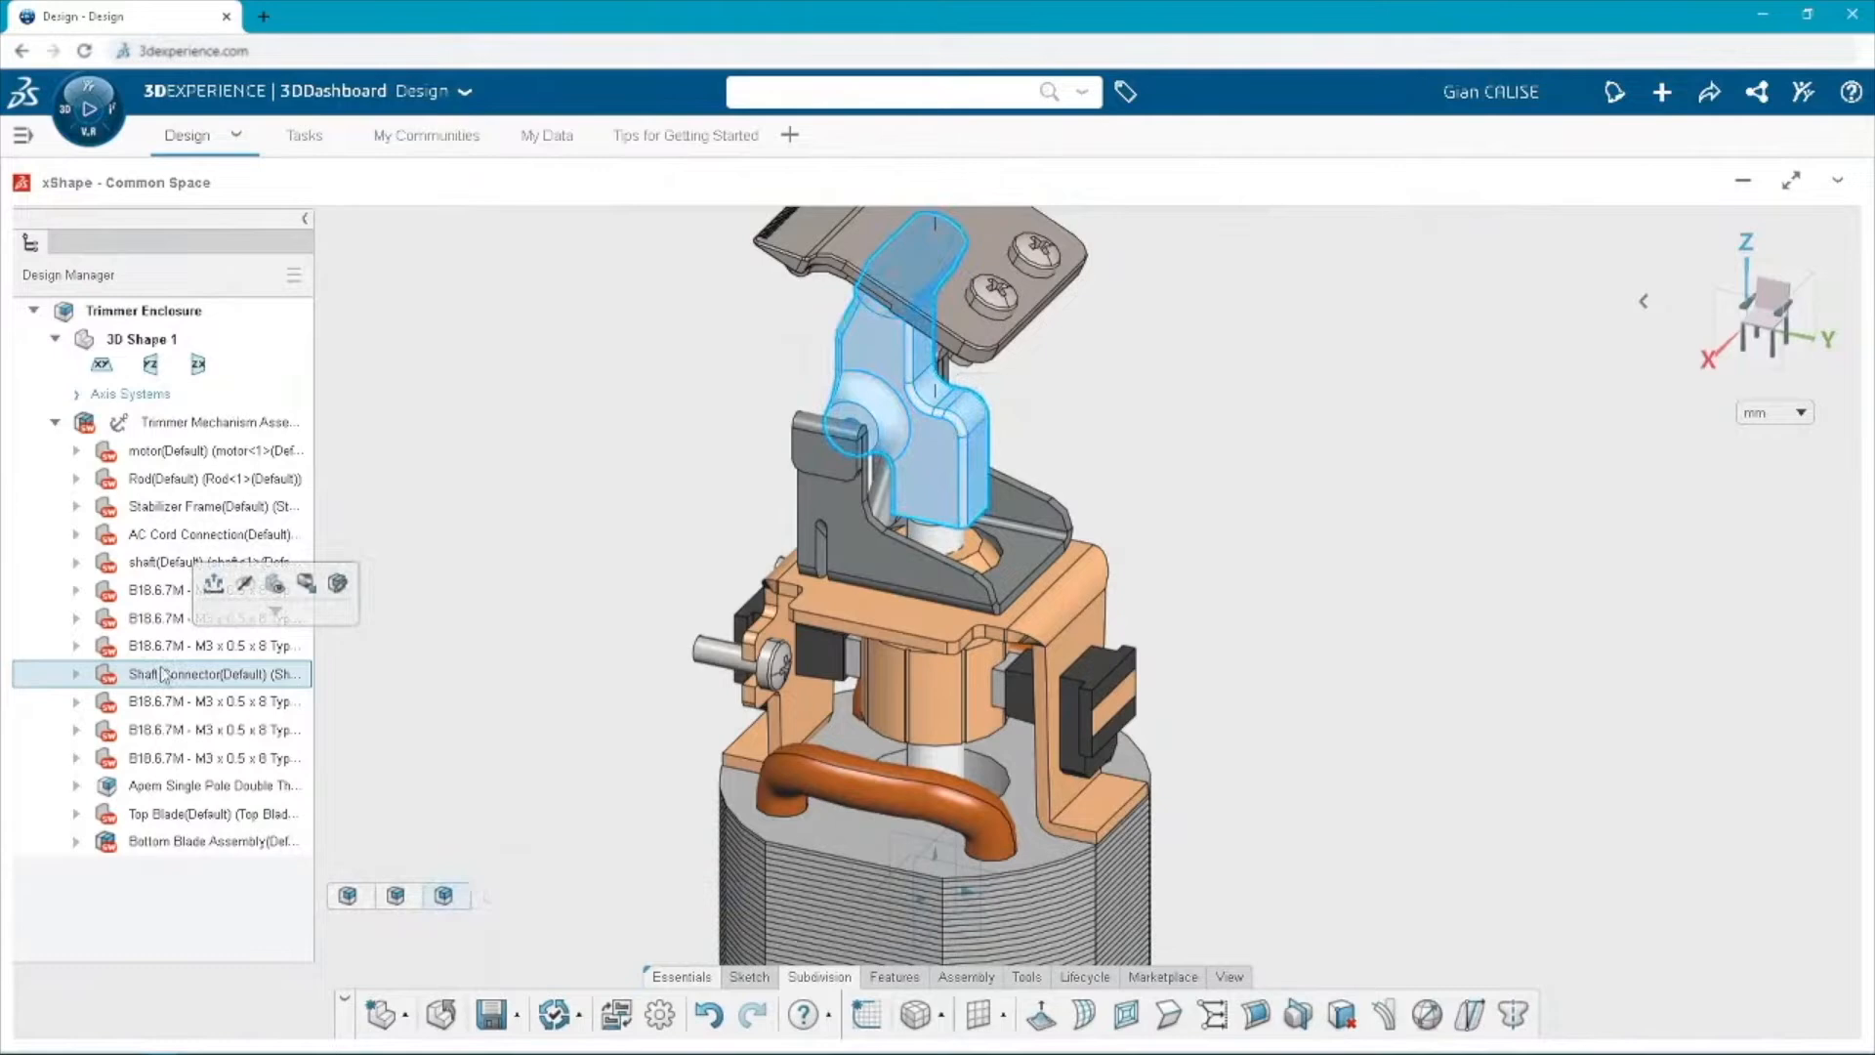
left_click(215, 586)
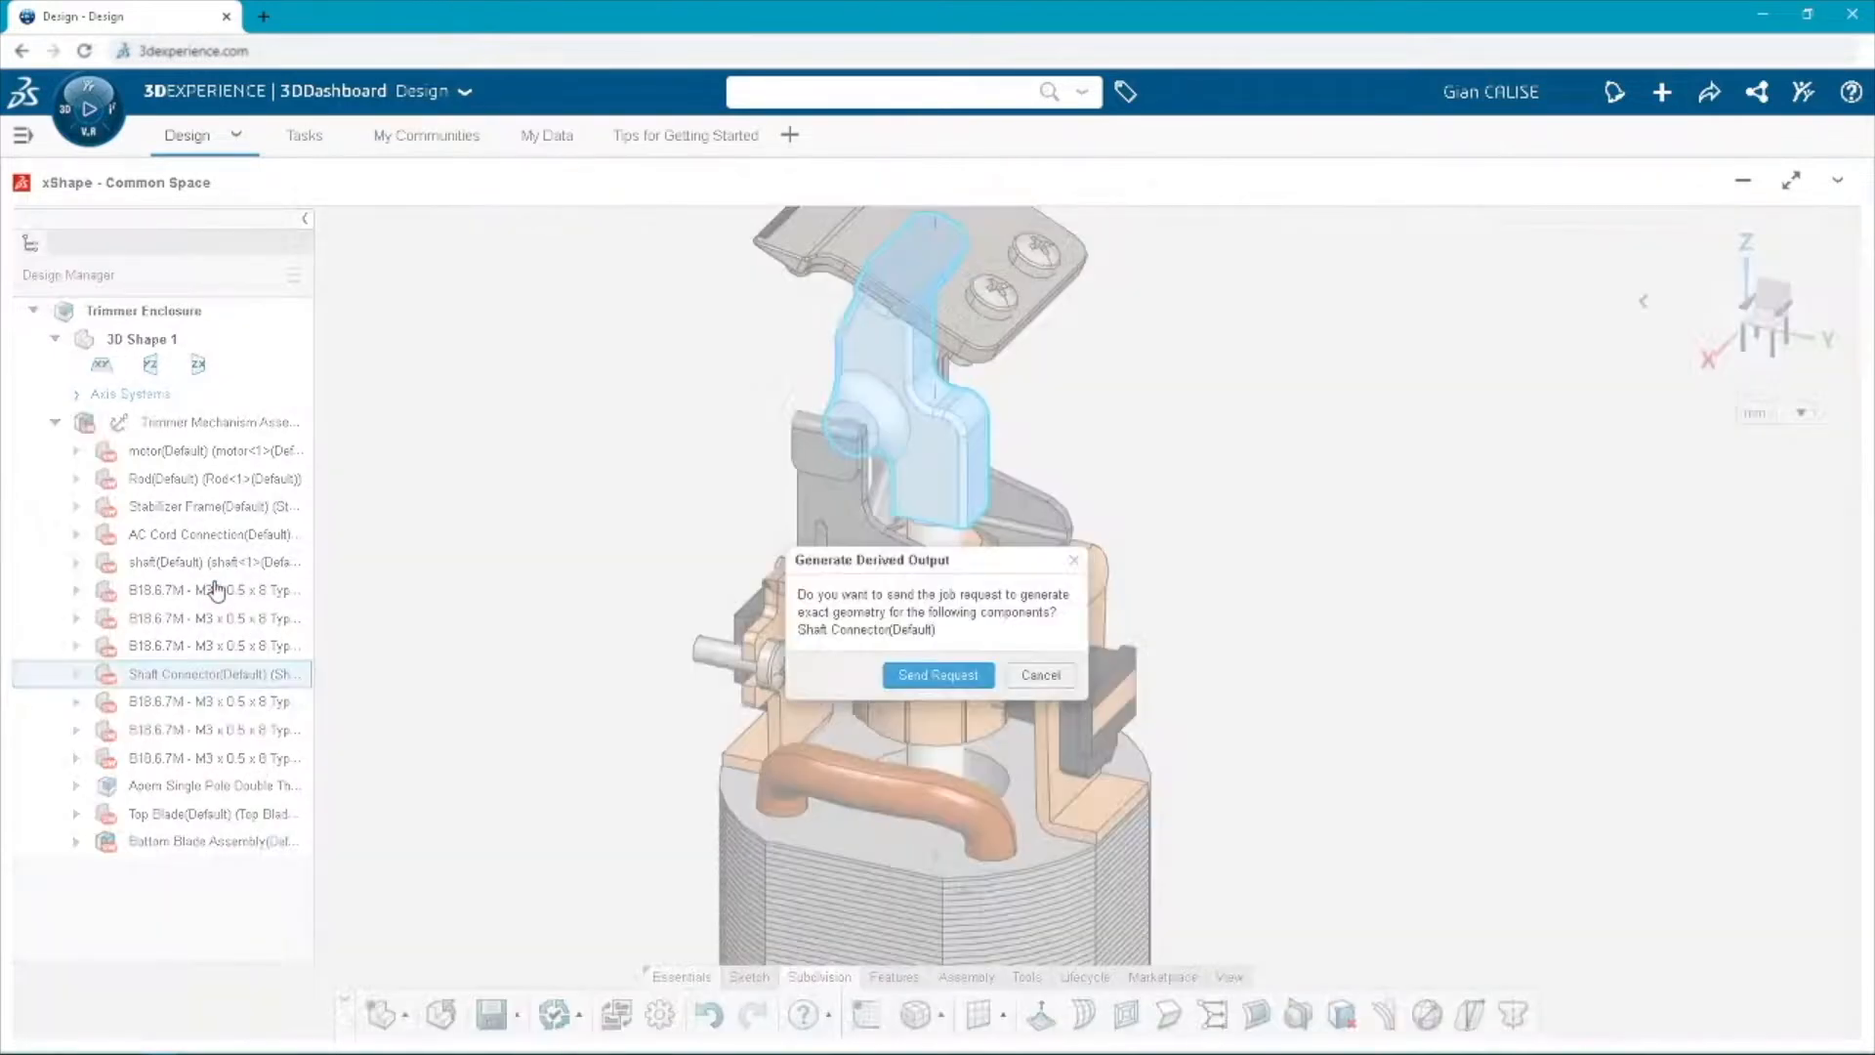
left_click(903, 678)
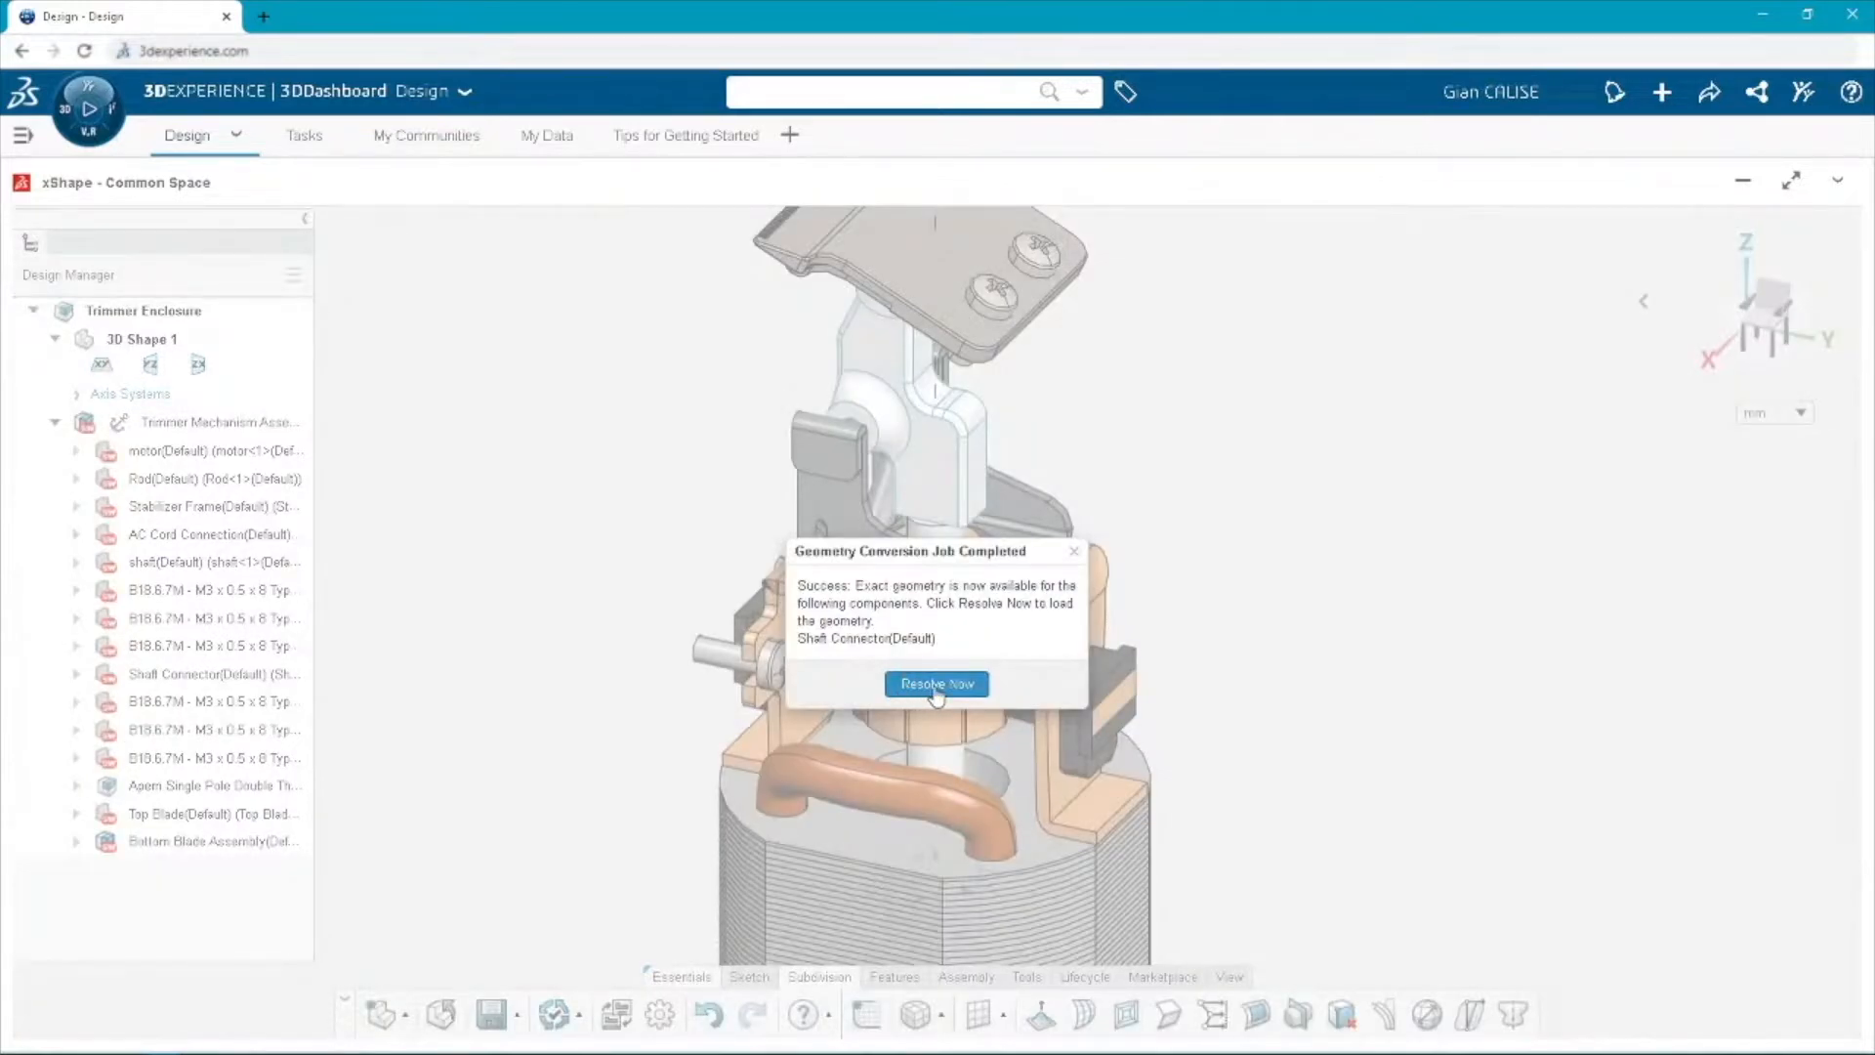
Load the Shaft Connector's exact geometry and hide the long axis line running through the trimmer mechanism.
left_click(936, 685)
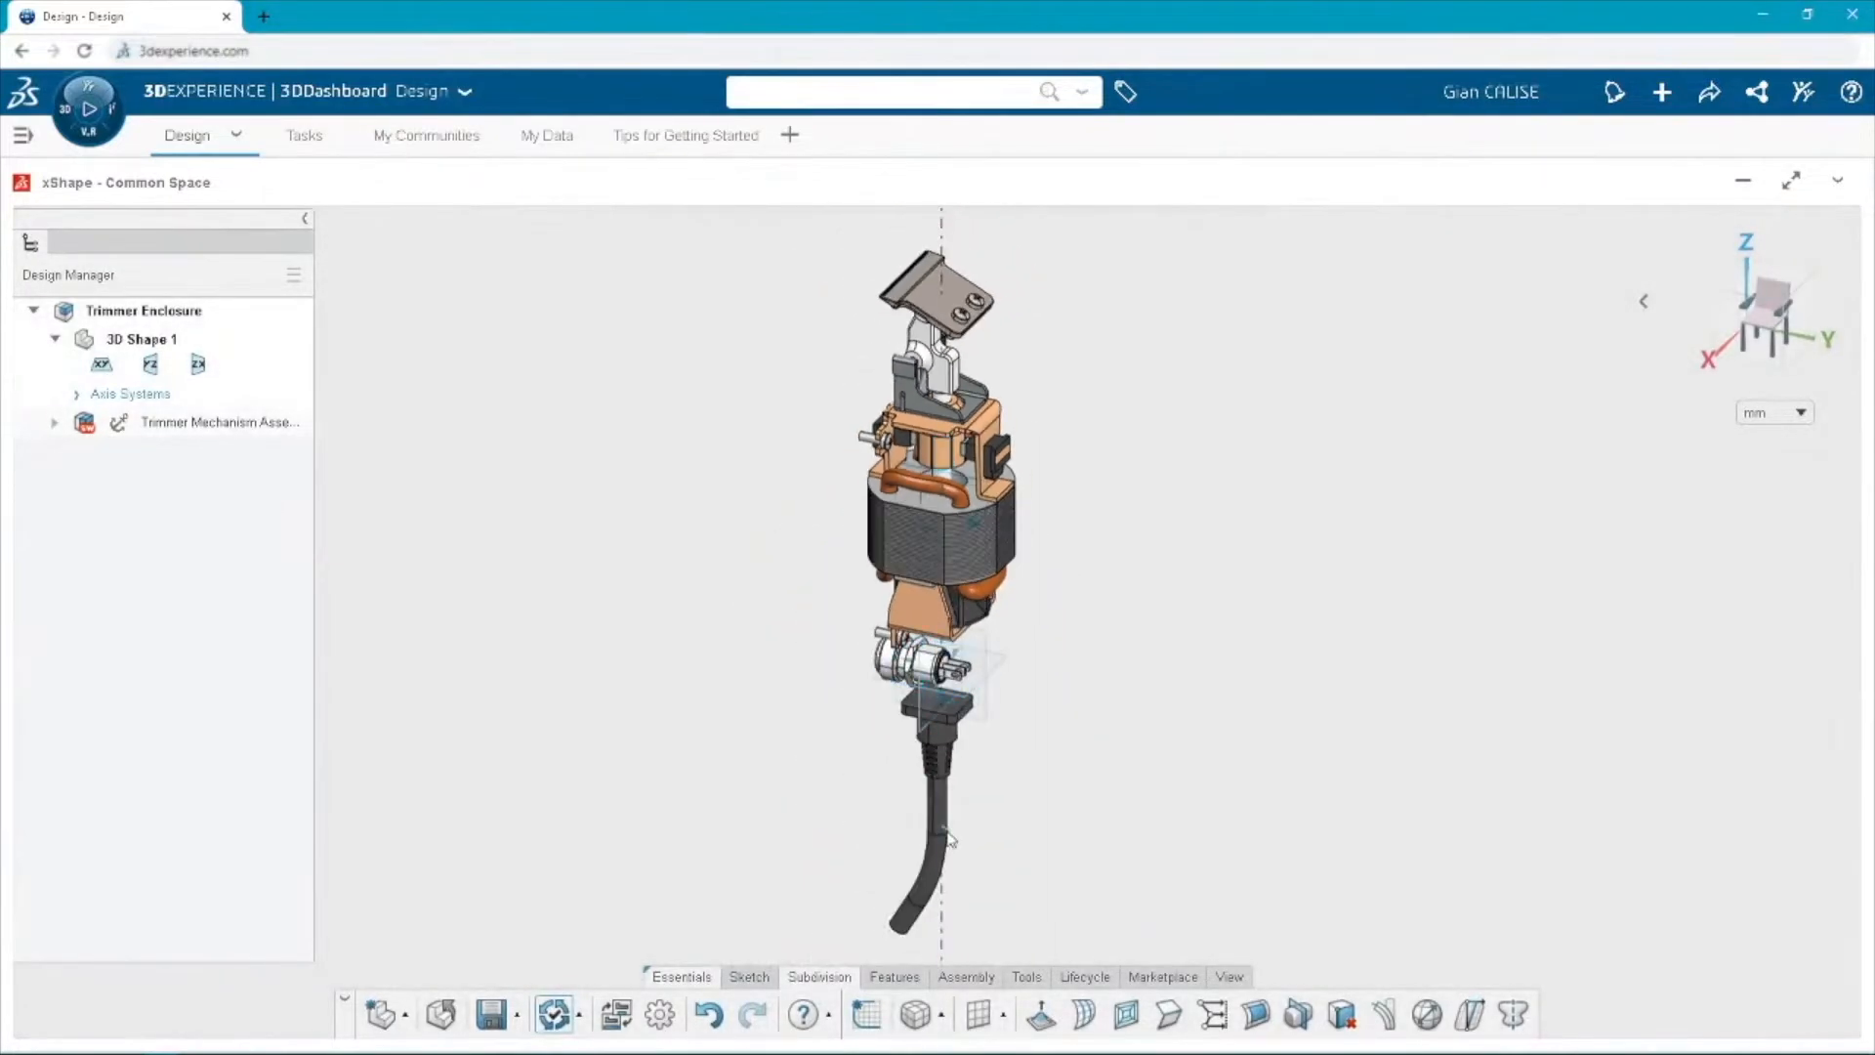
left_click(944, 896)
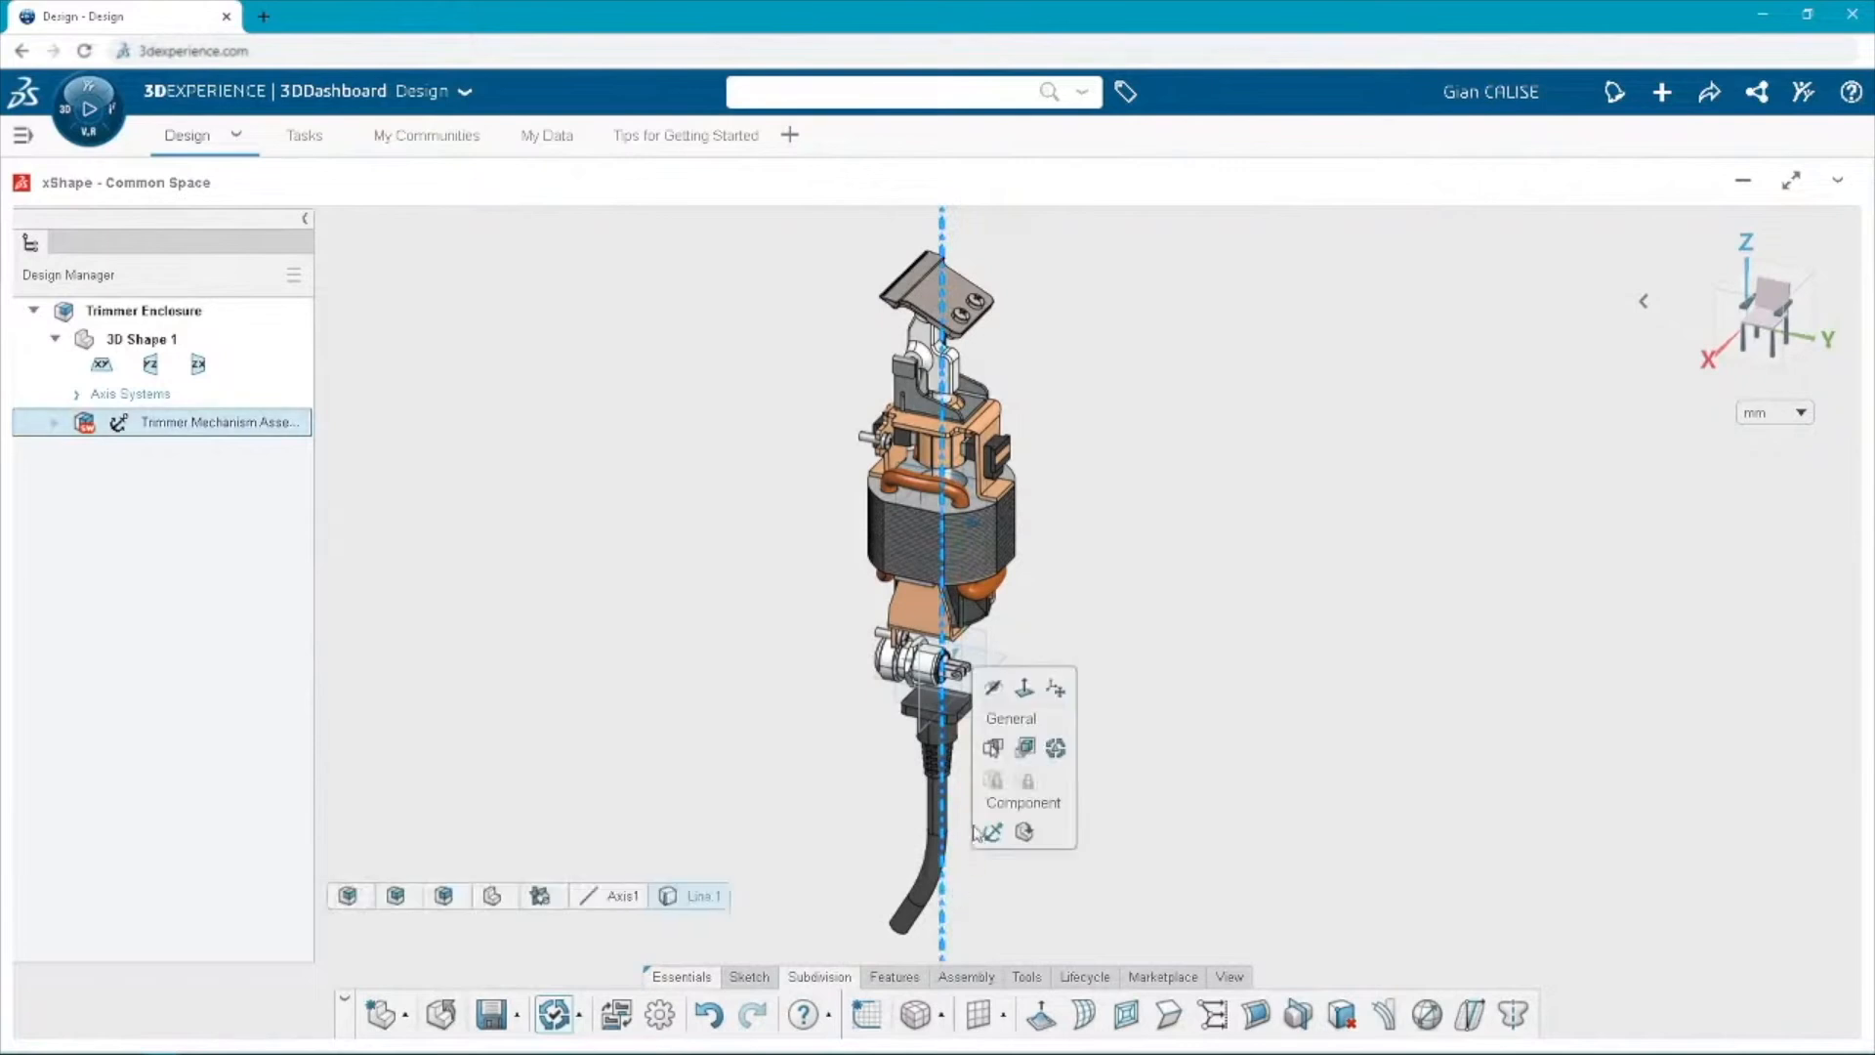
left_click(994, 689)
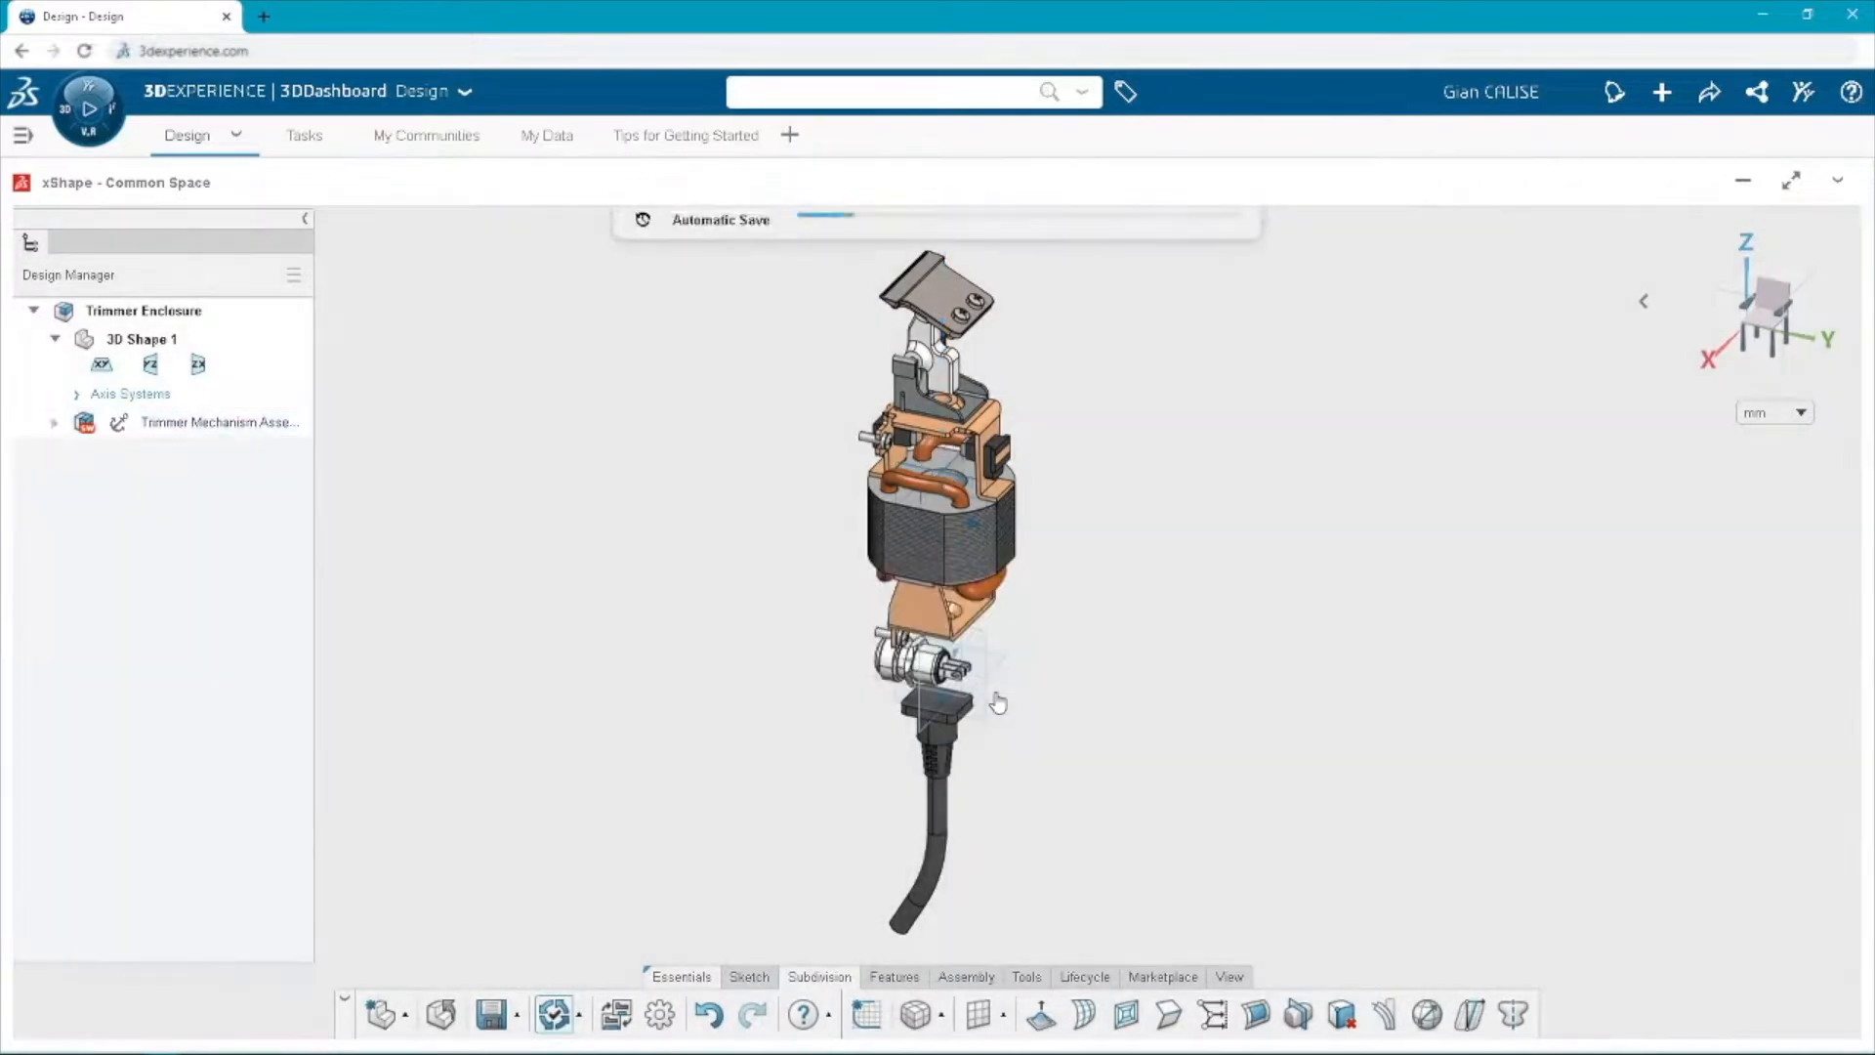
Place a subdivision Box over the motor with the Midplane option on and a scale of 80.
left_click(942, 1015)
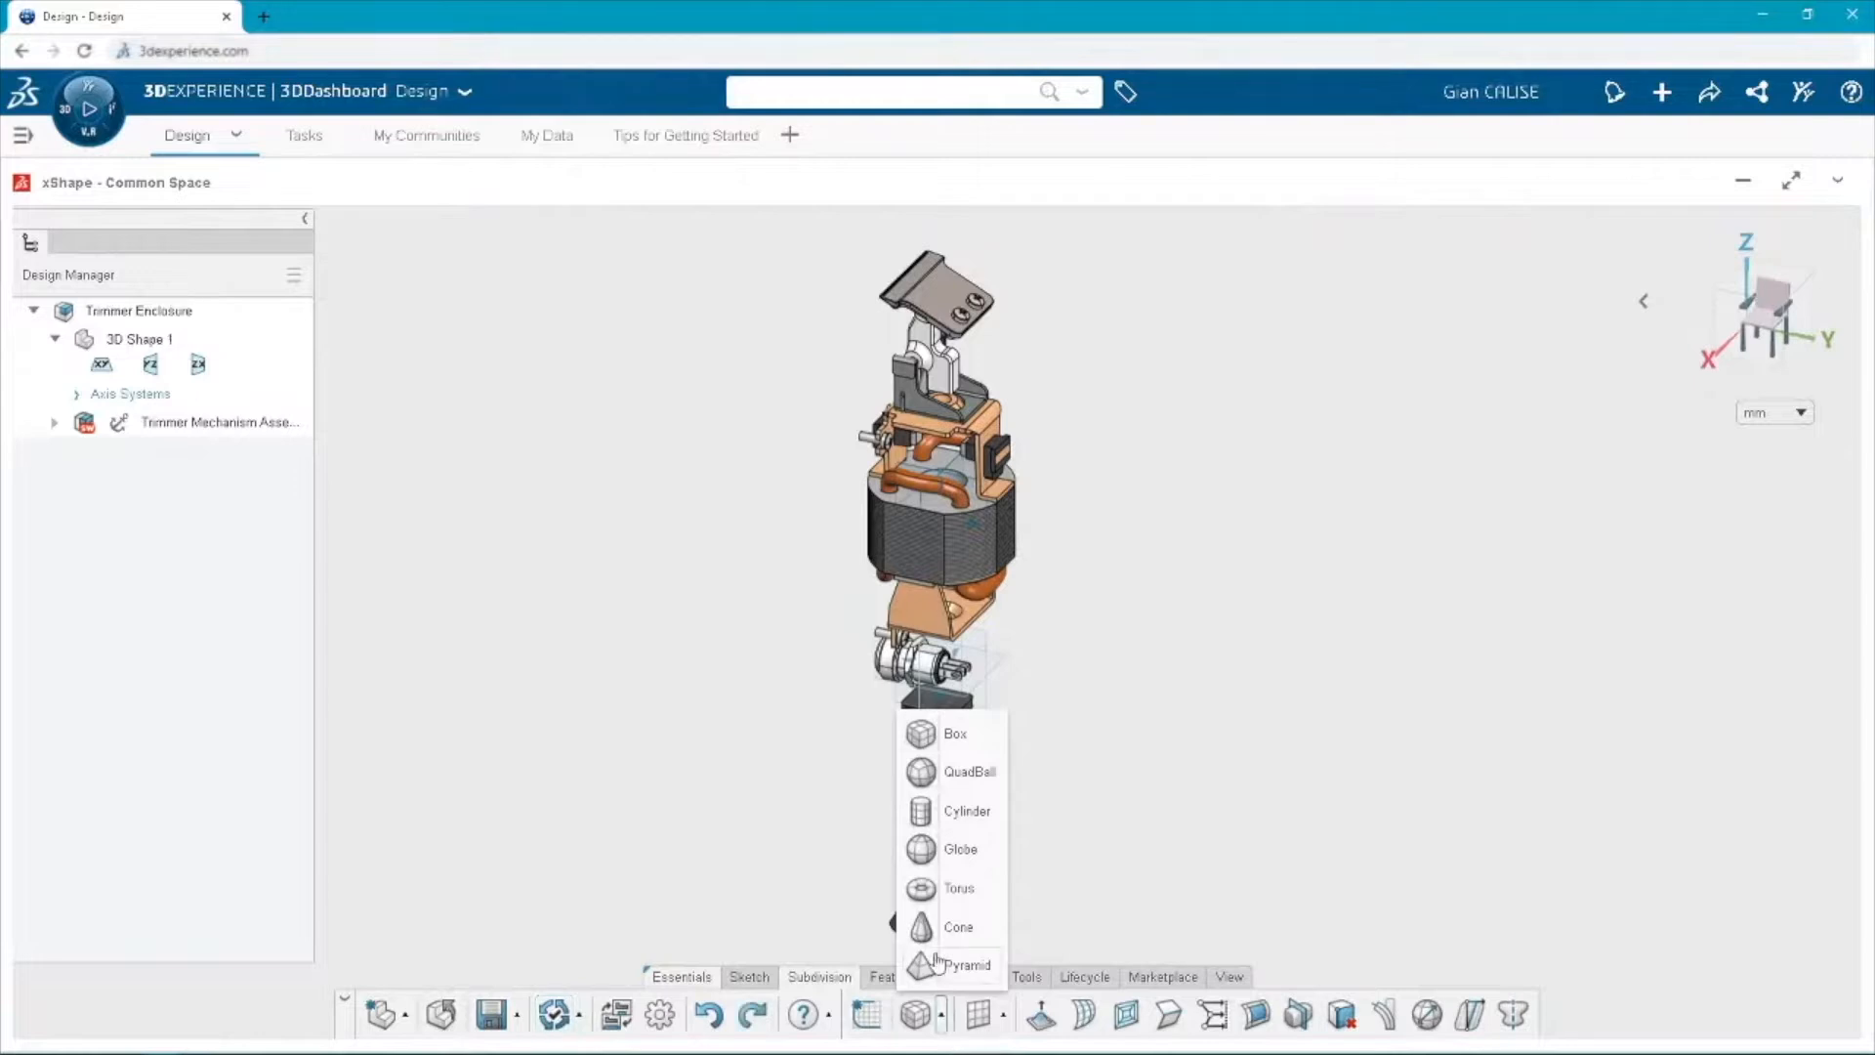
left_click(926, 744)
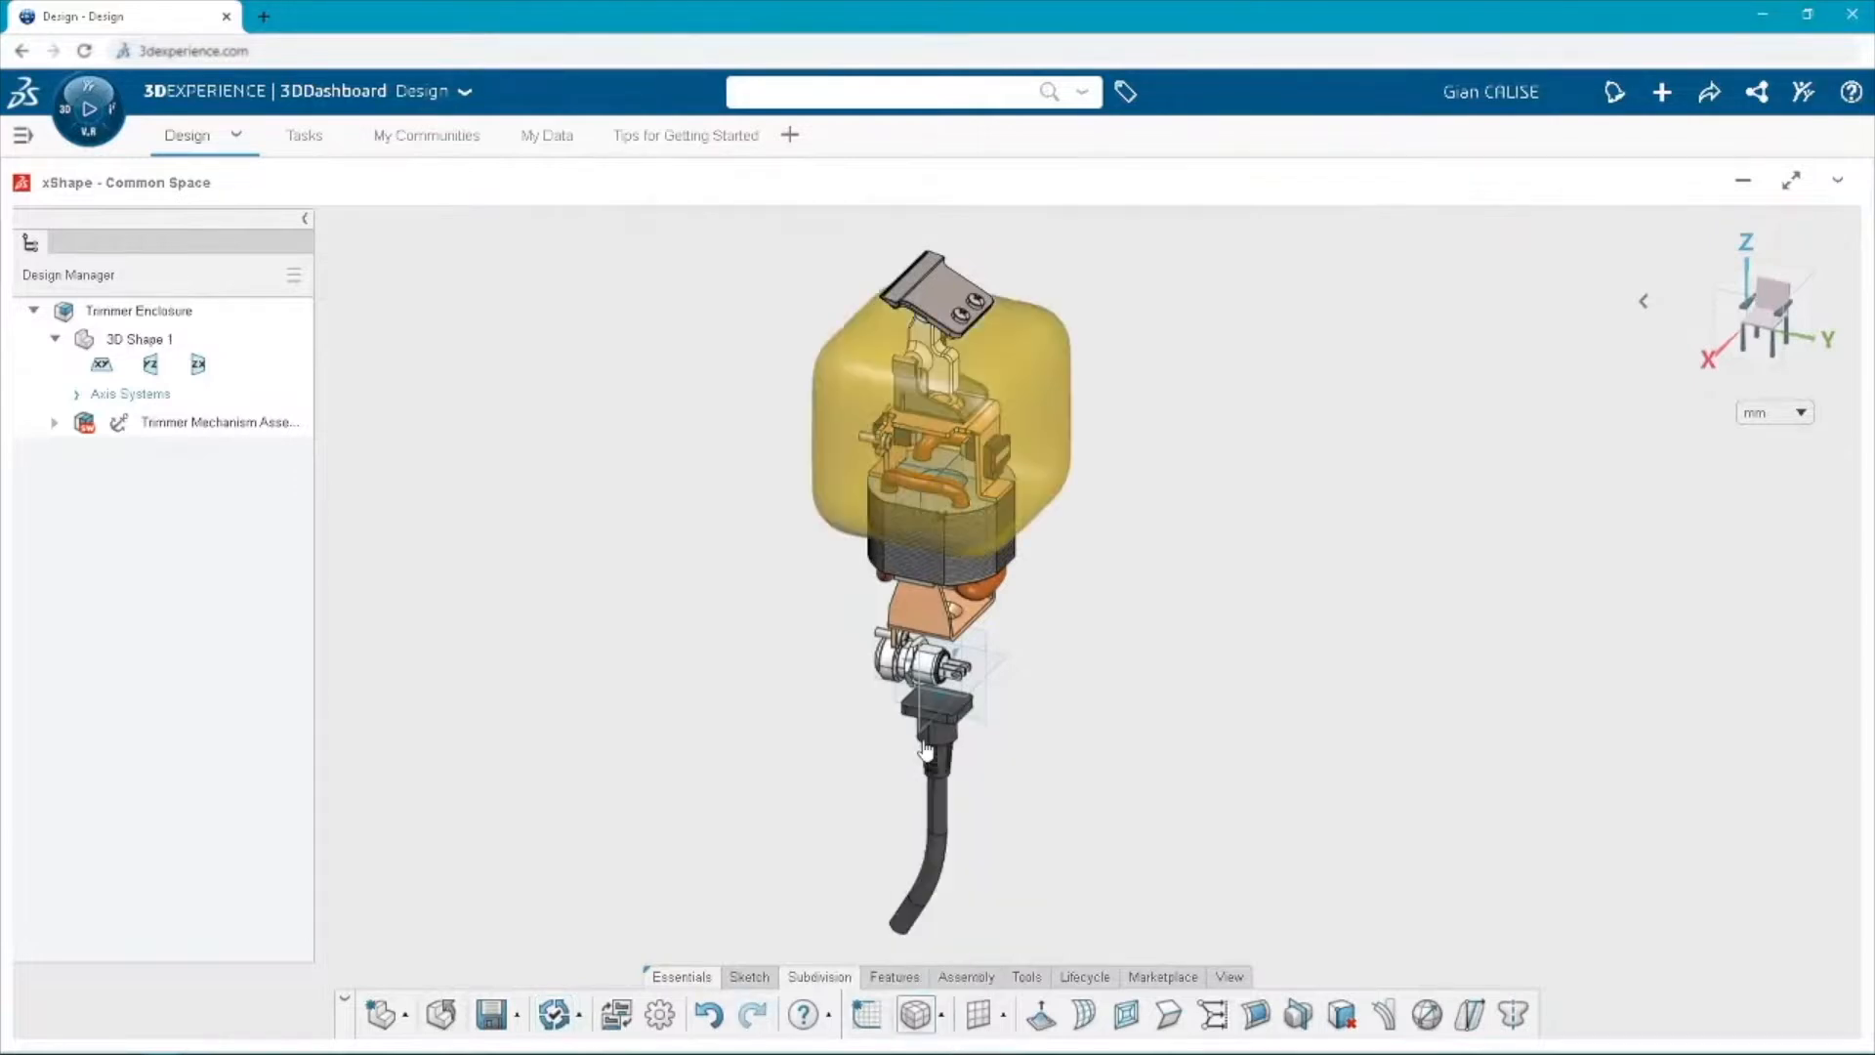
left_click(965, 574)
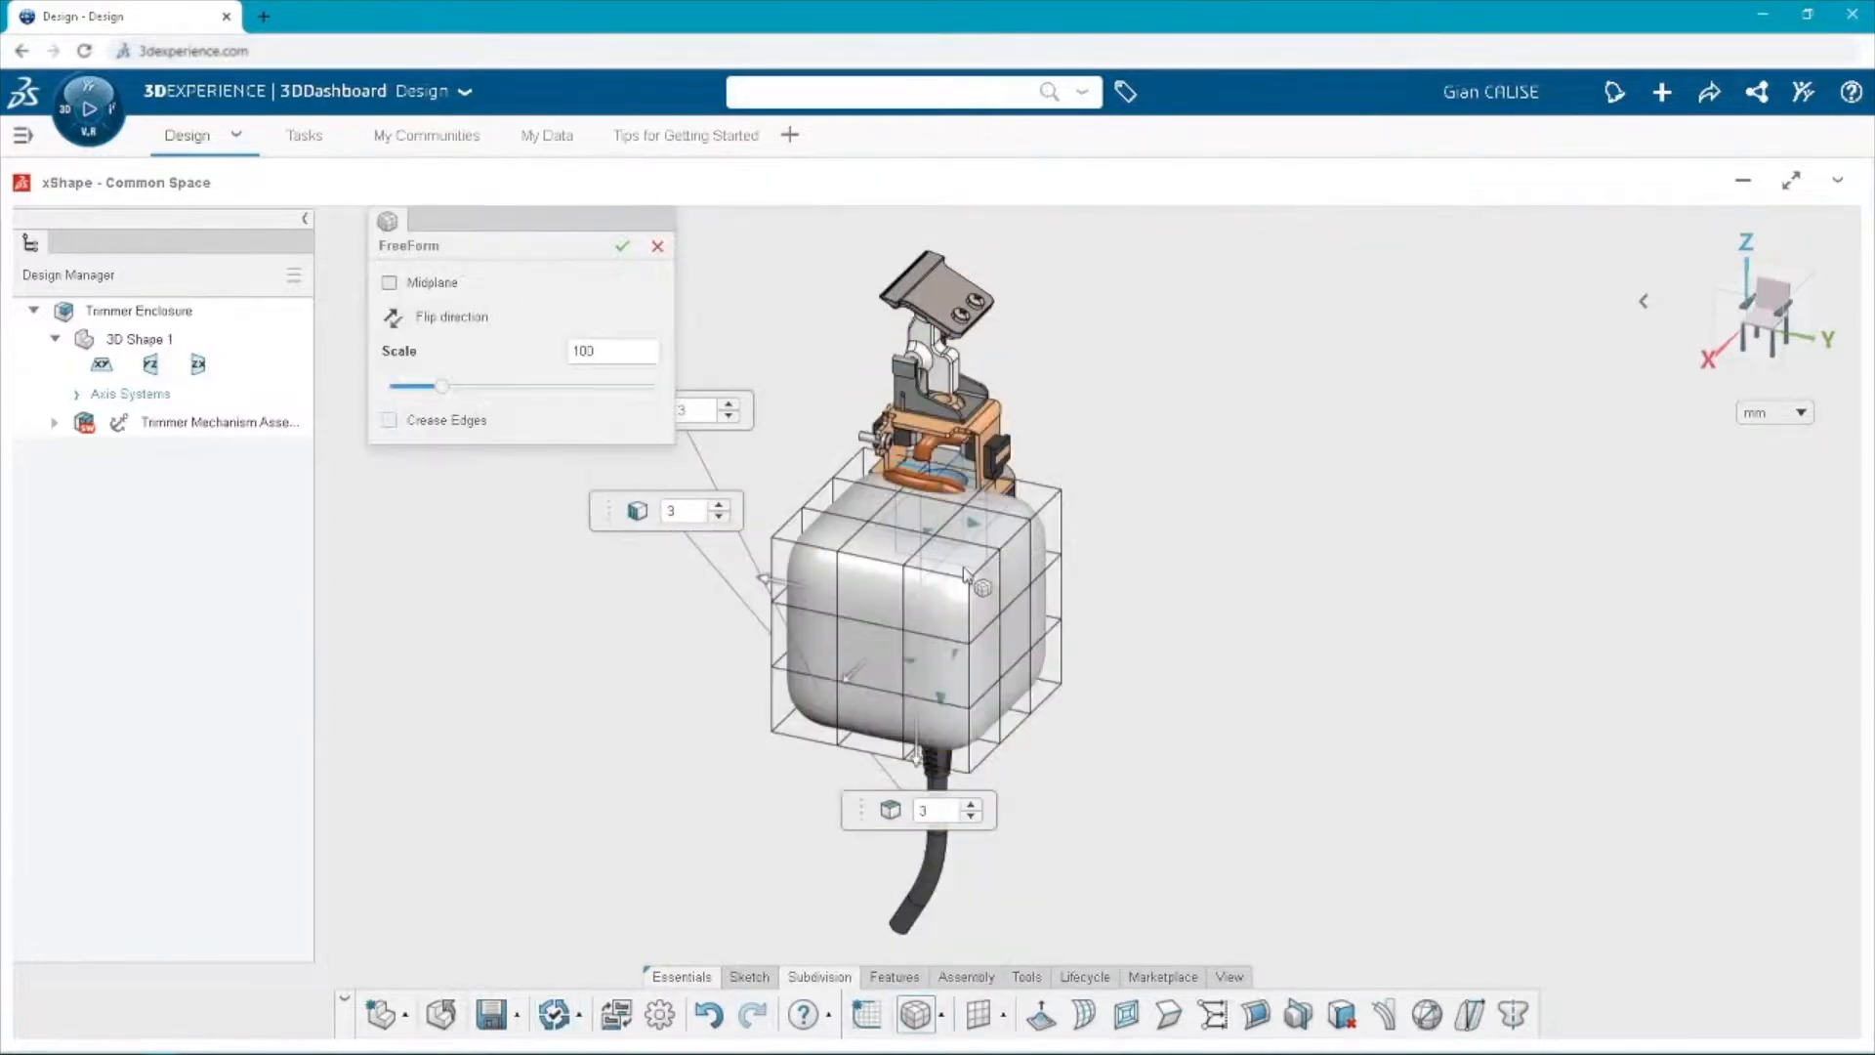
left_click(388, 285)
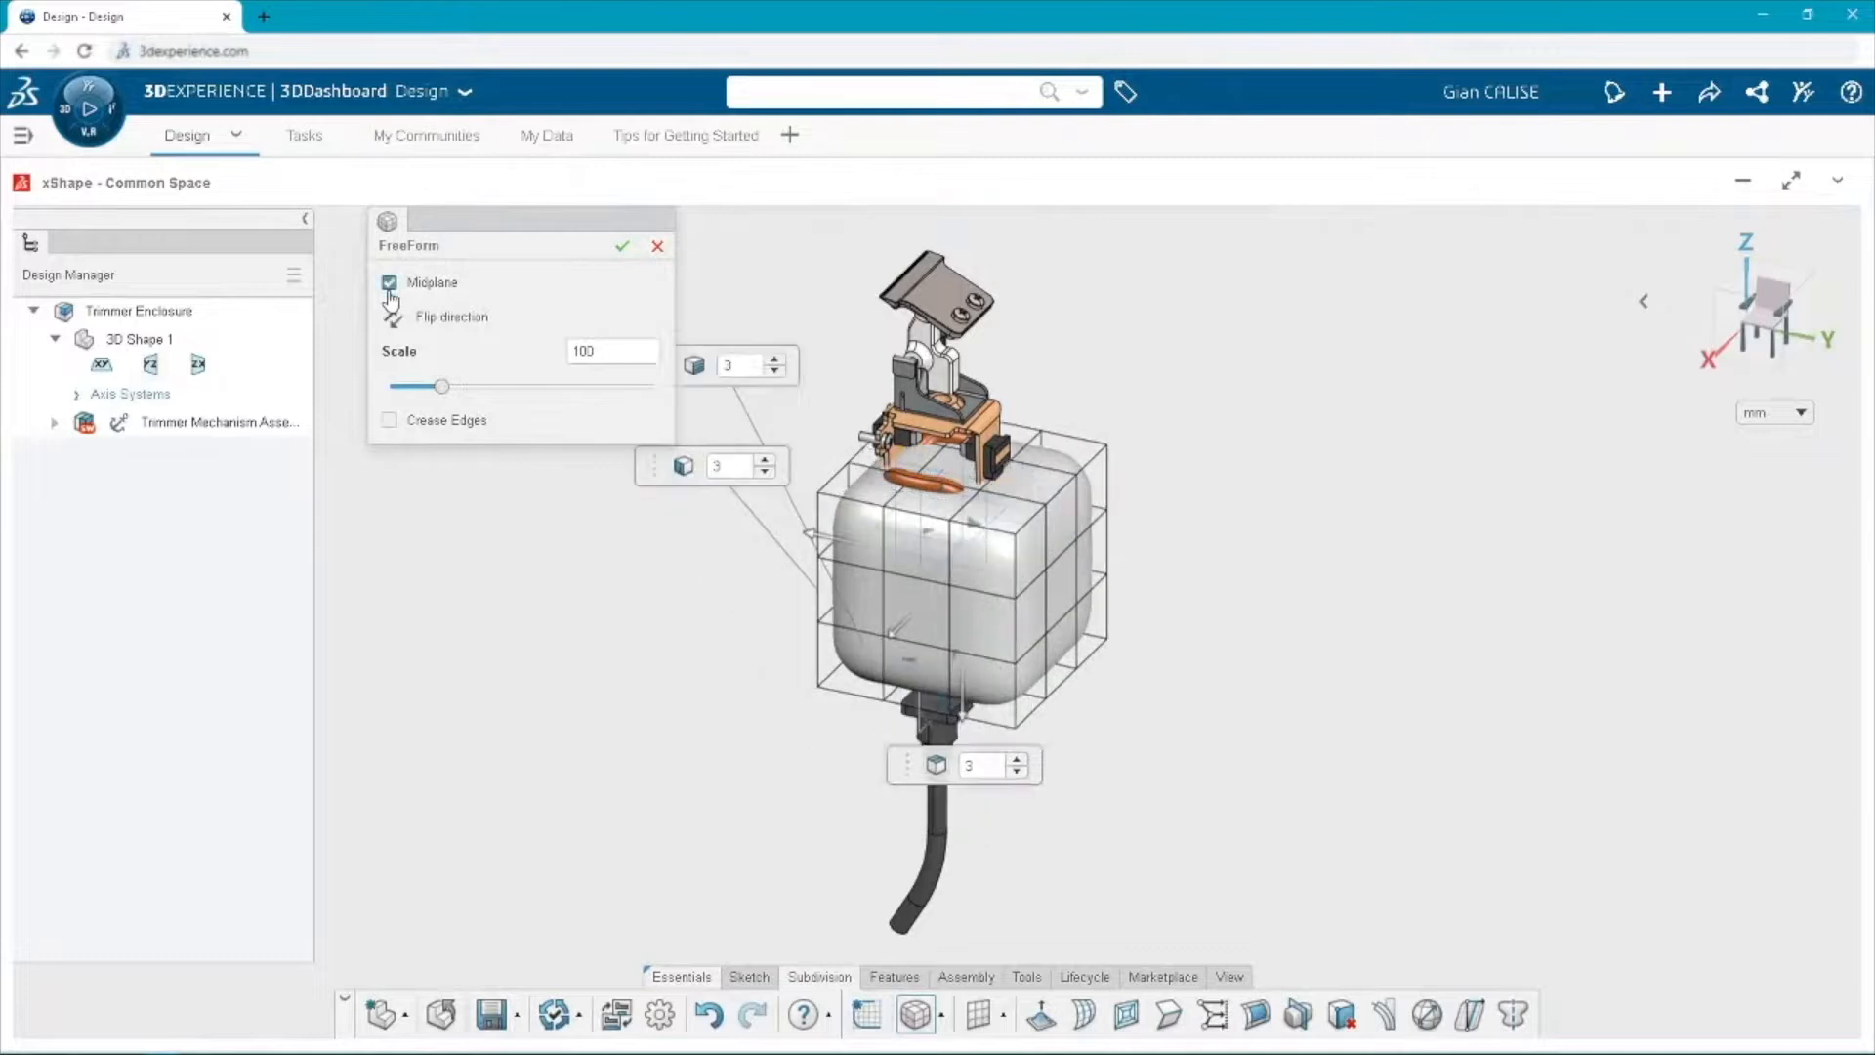
left_click_drag(442, 387, 432, 390)
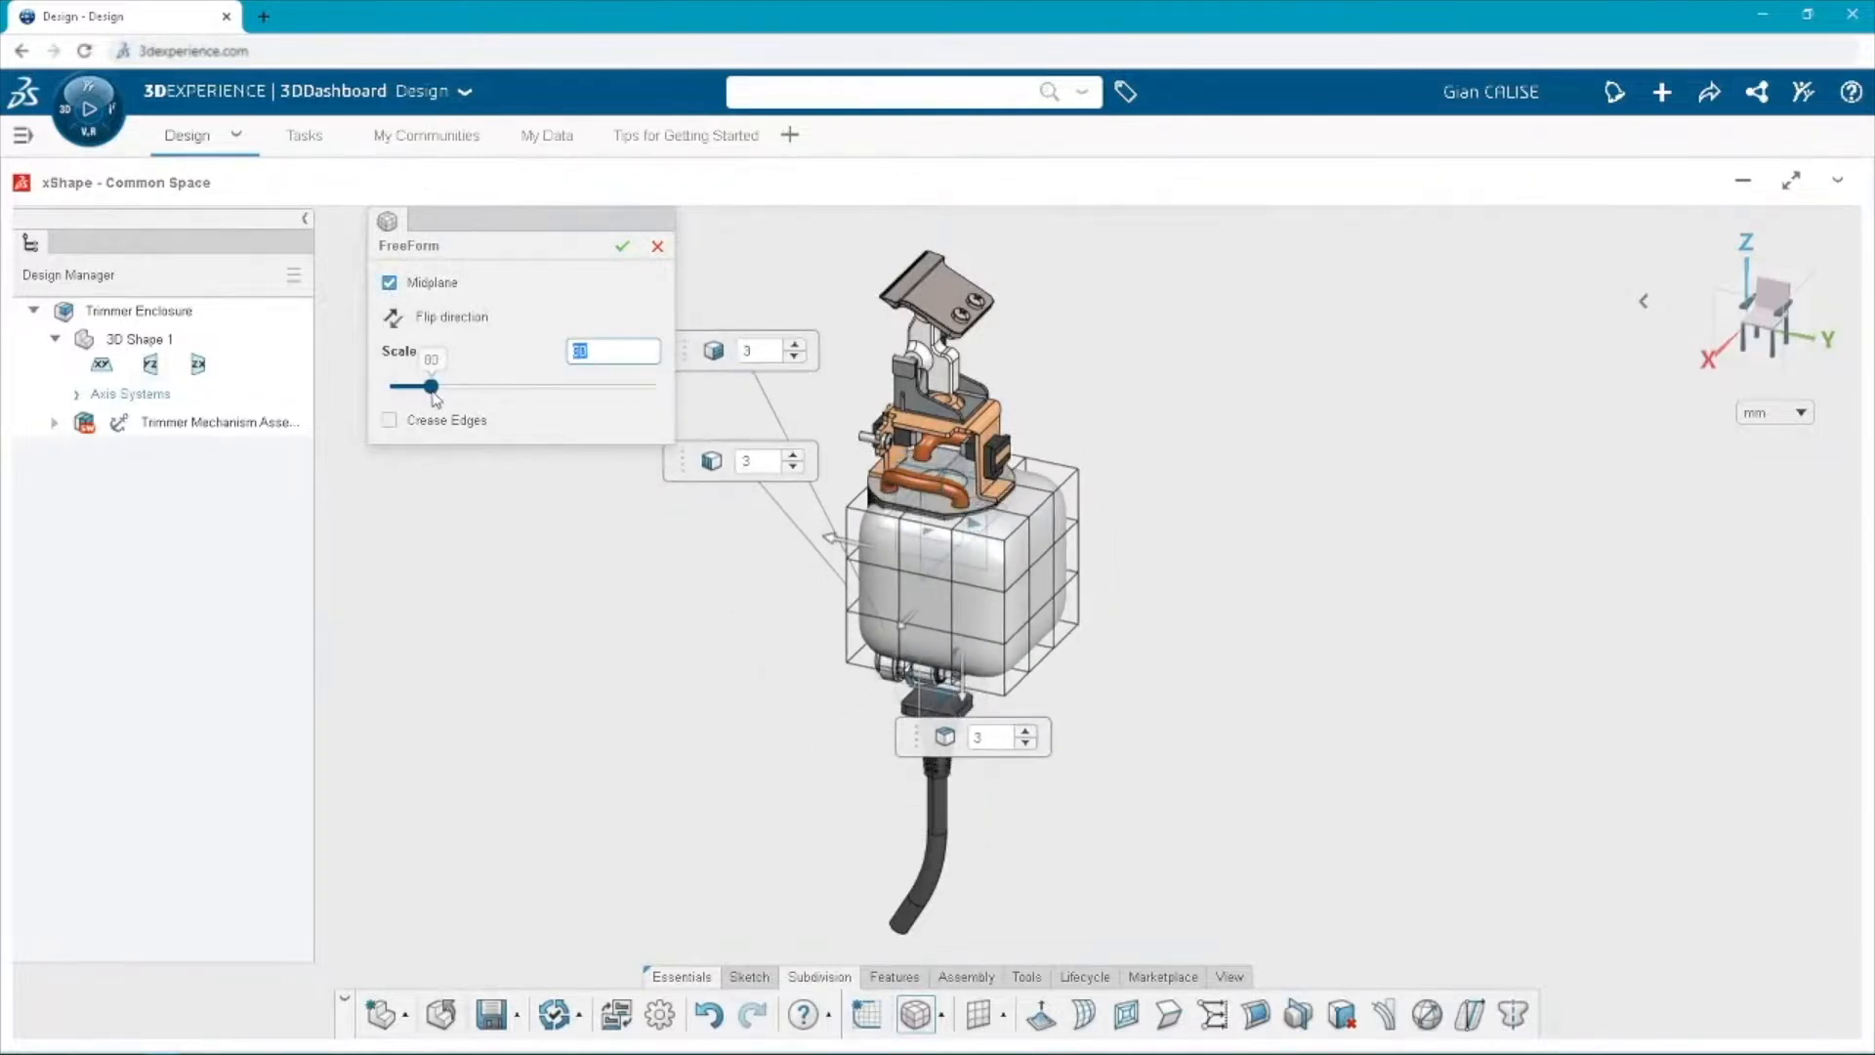
Stretch the box along Z to cover the mechanism, set its lengthwise divisions to 4, and create it.
left_click_drag(972, 701, 989, 803)
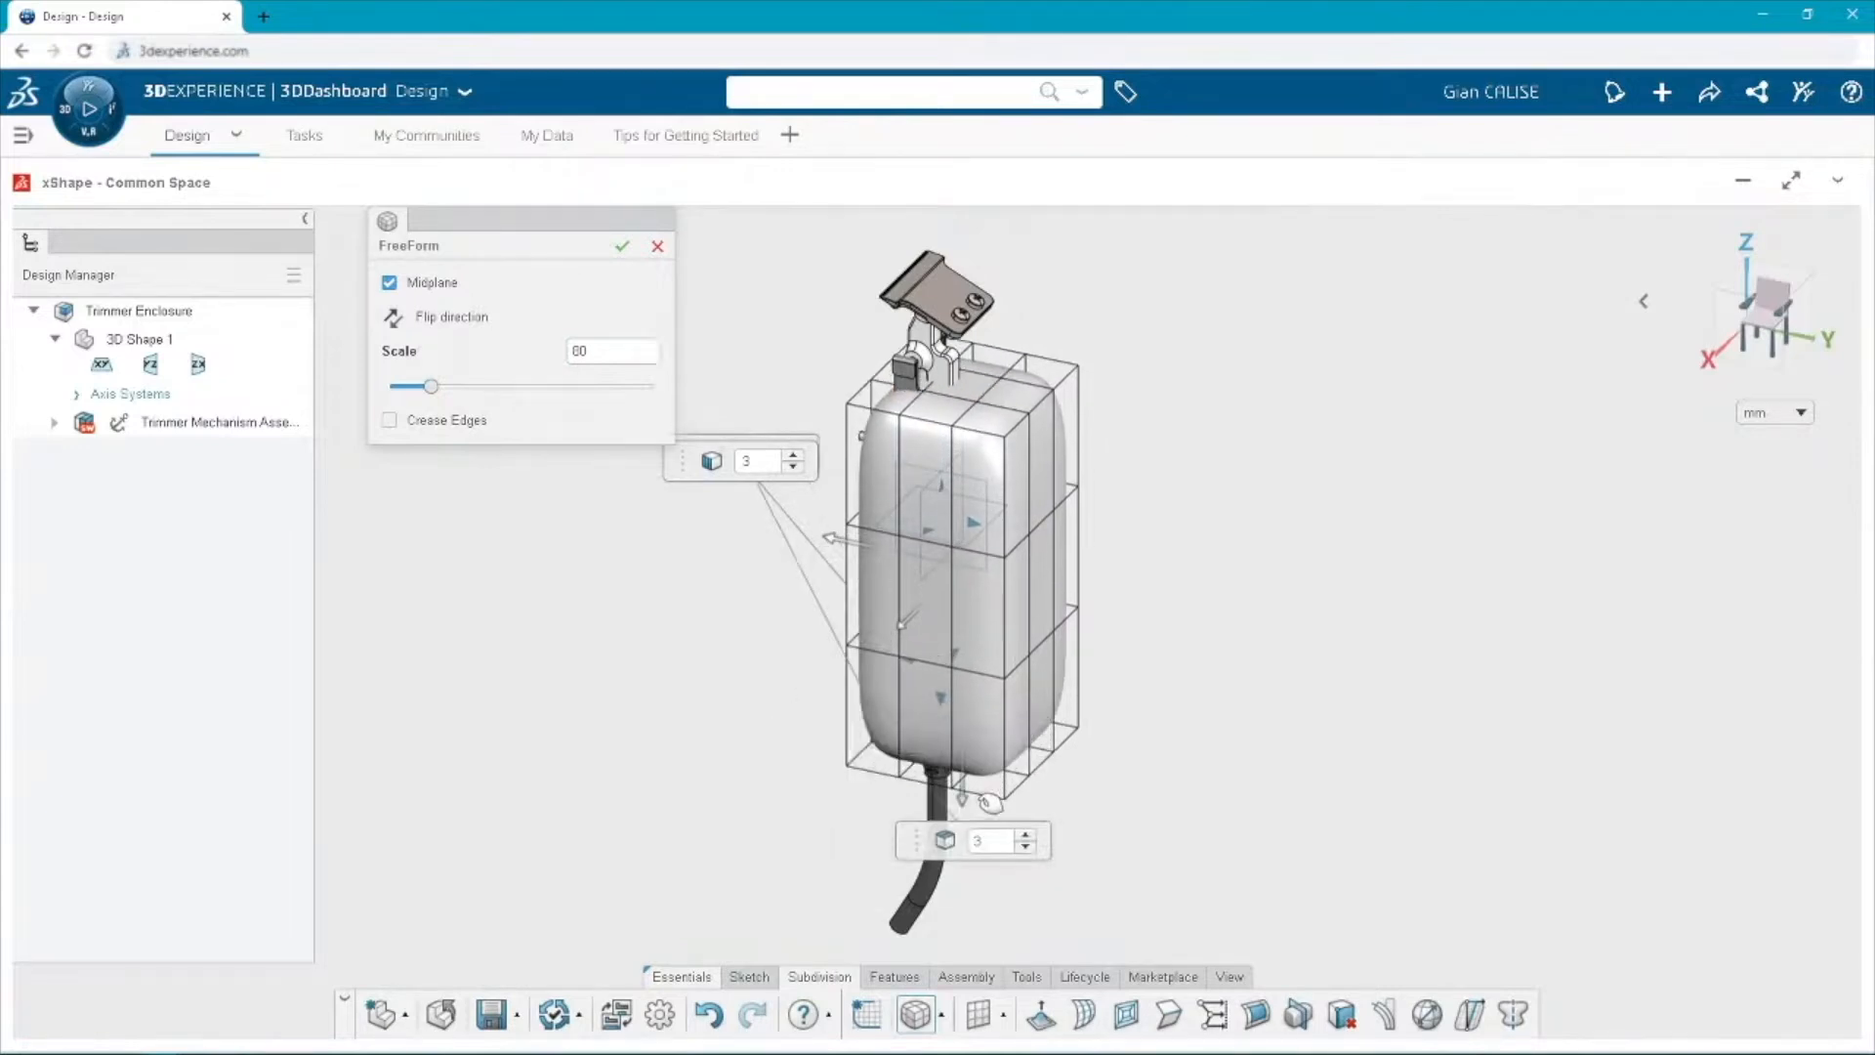
middle_click_drag(1218, 678, 1163, 749)
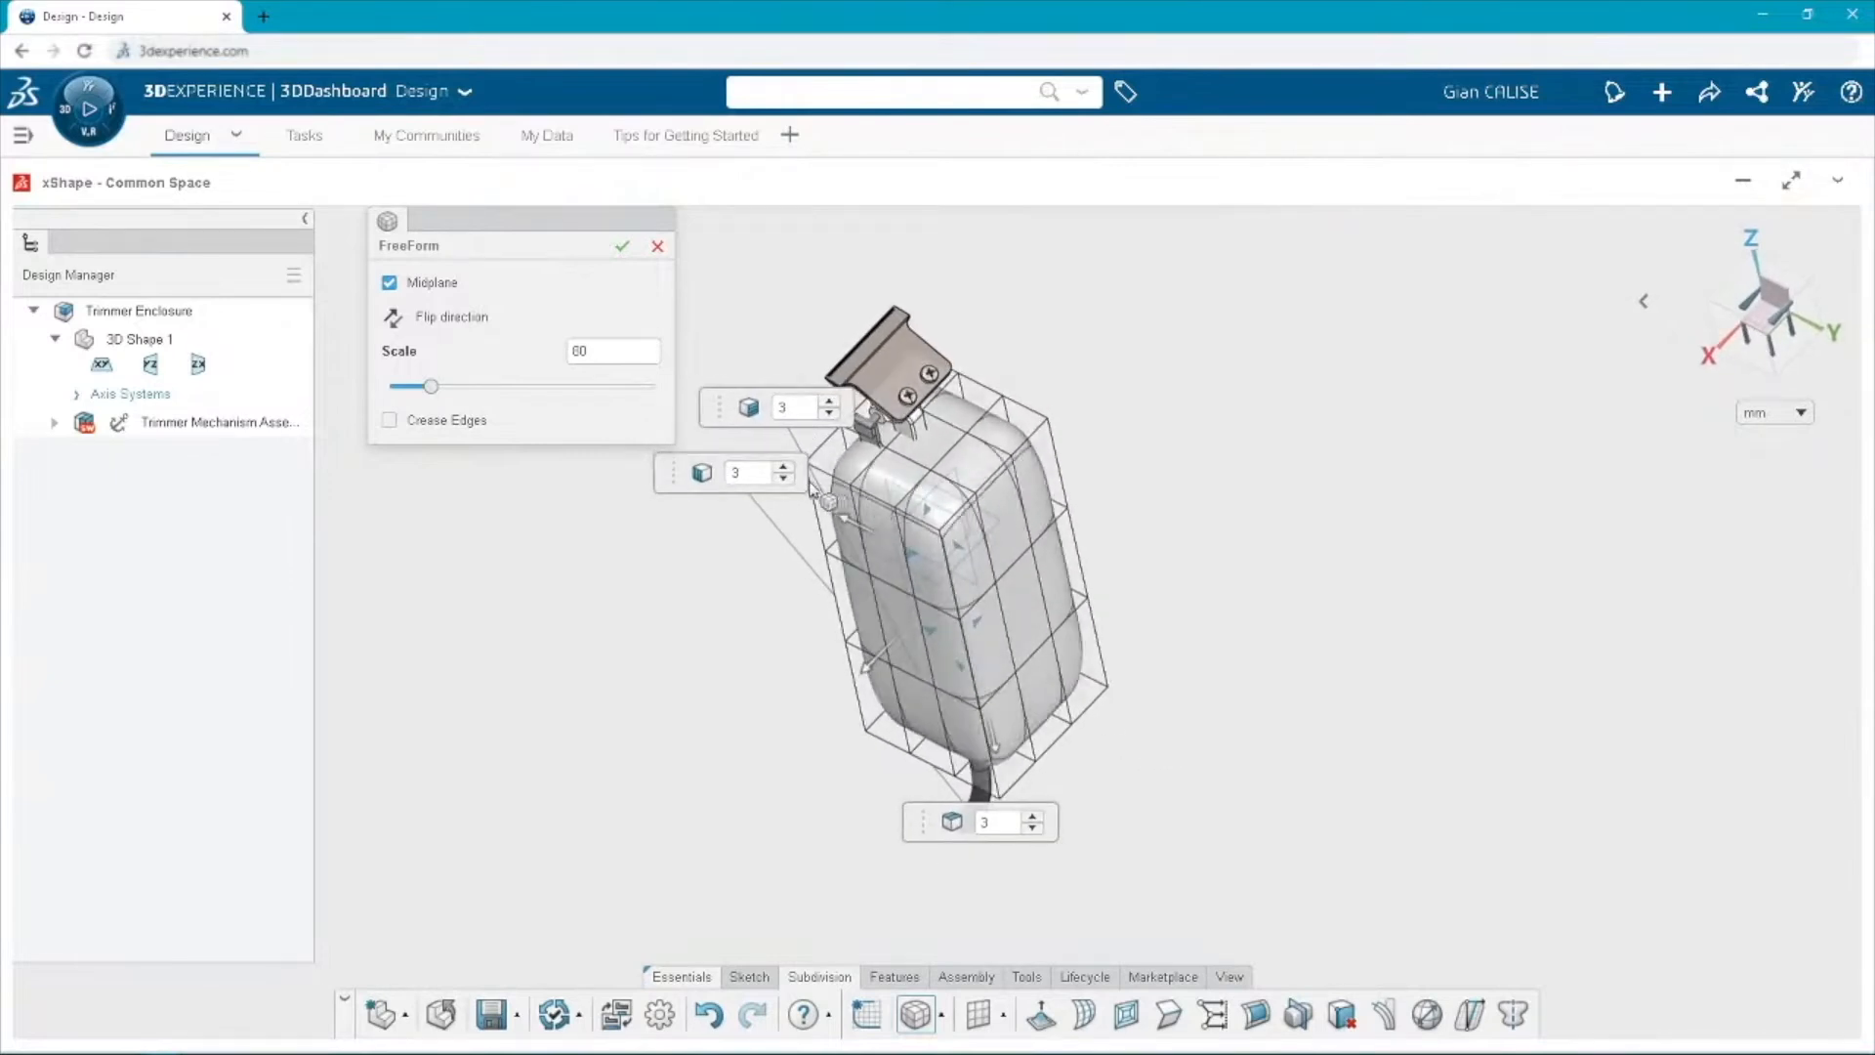
left_click(785, 468)
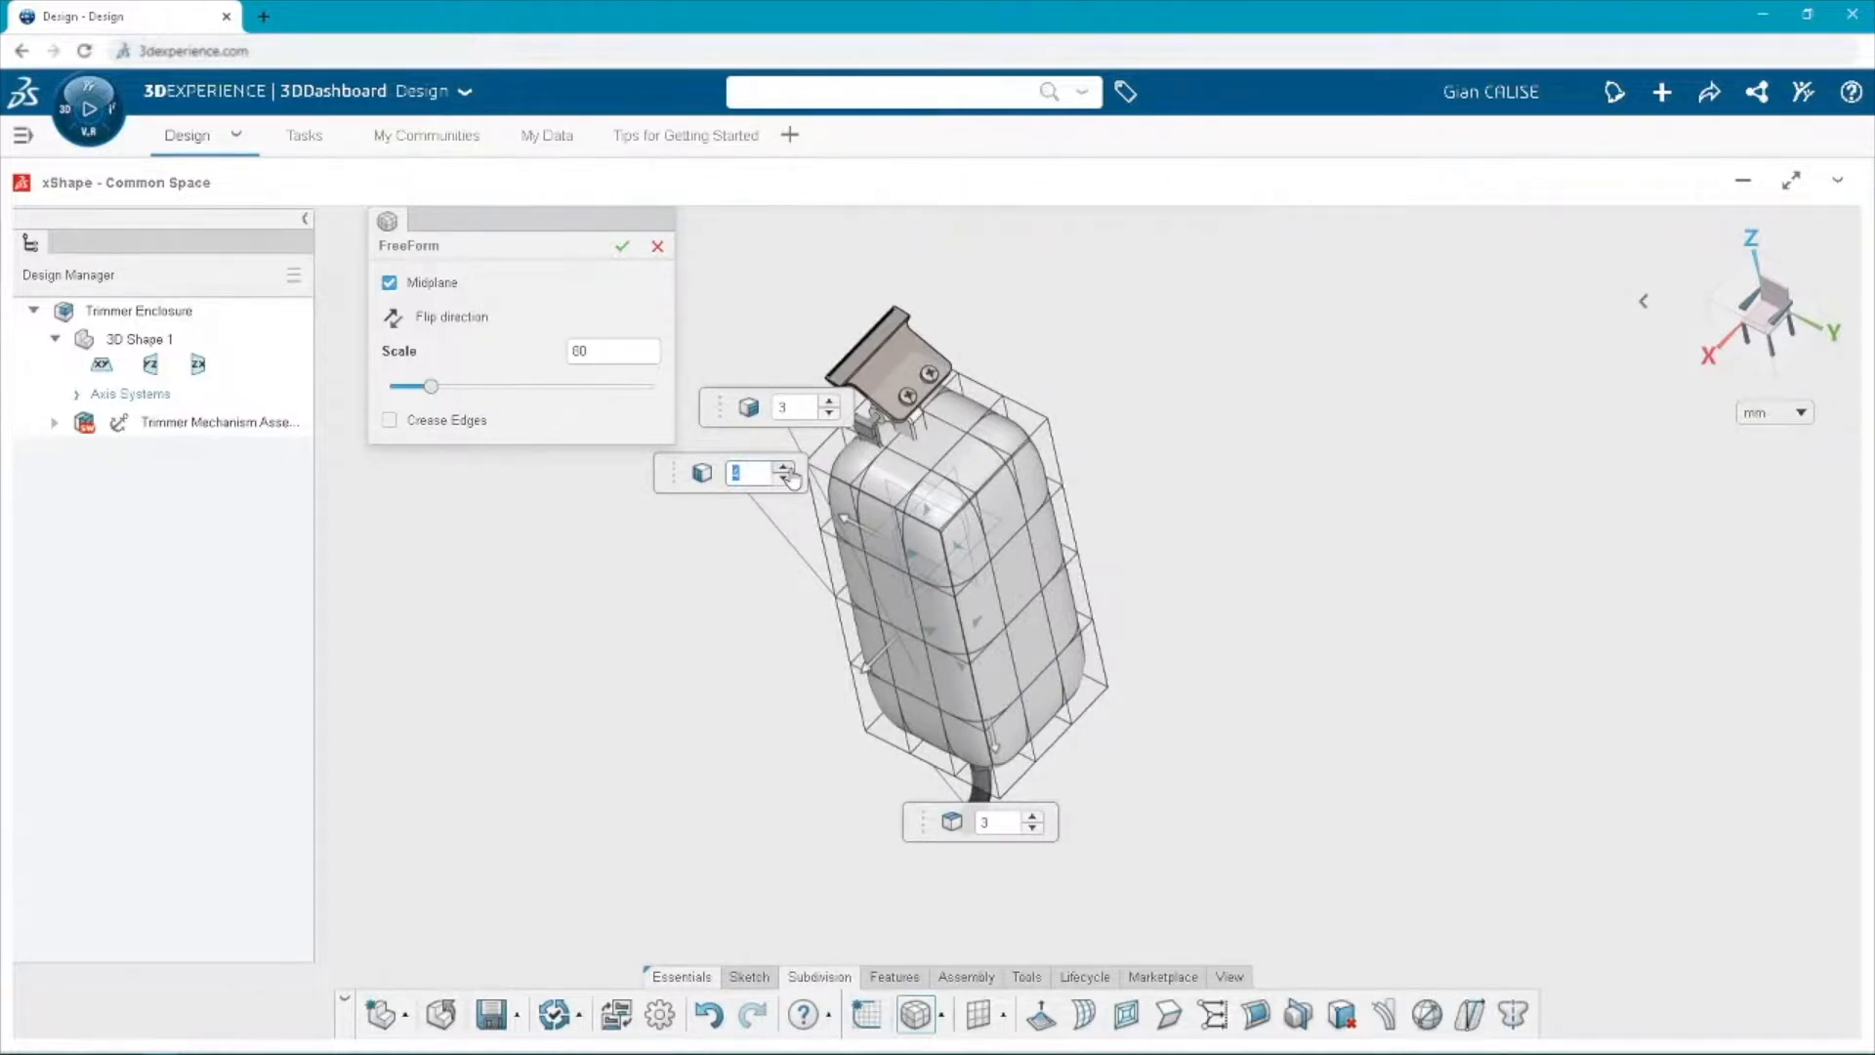
left_click(621, 246)
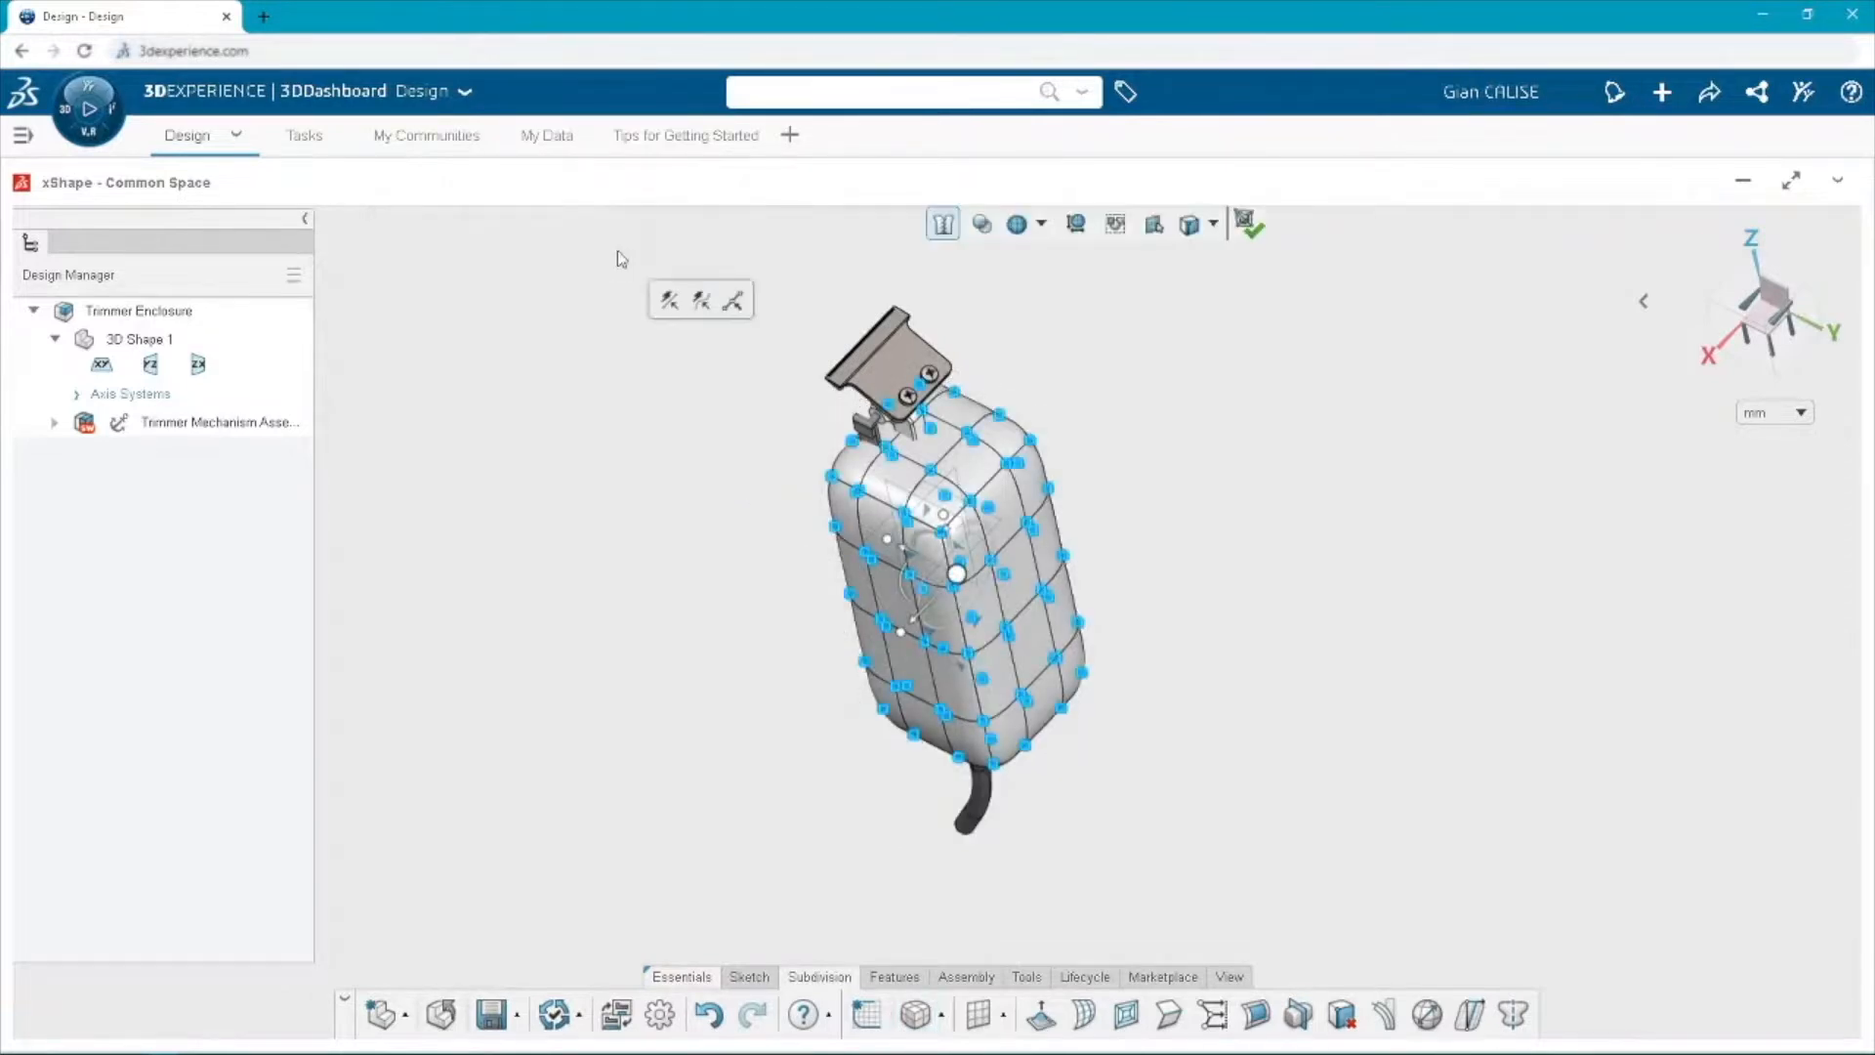
Raise the whole box along Z over the mechanism in a straight side view and make it semi-transparent.
left_click(1736, 353)
left_click_drag(936, 544, 906, 444)
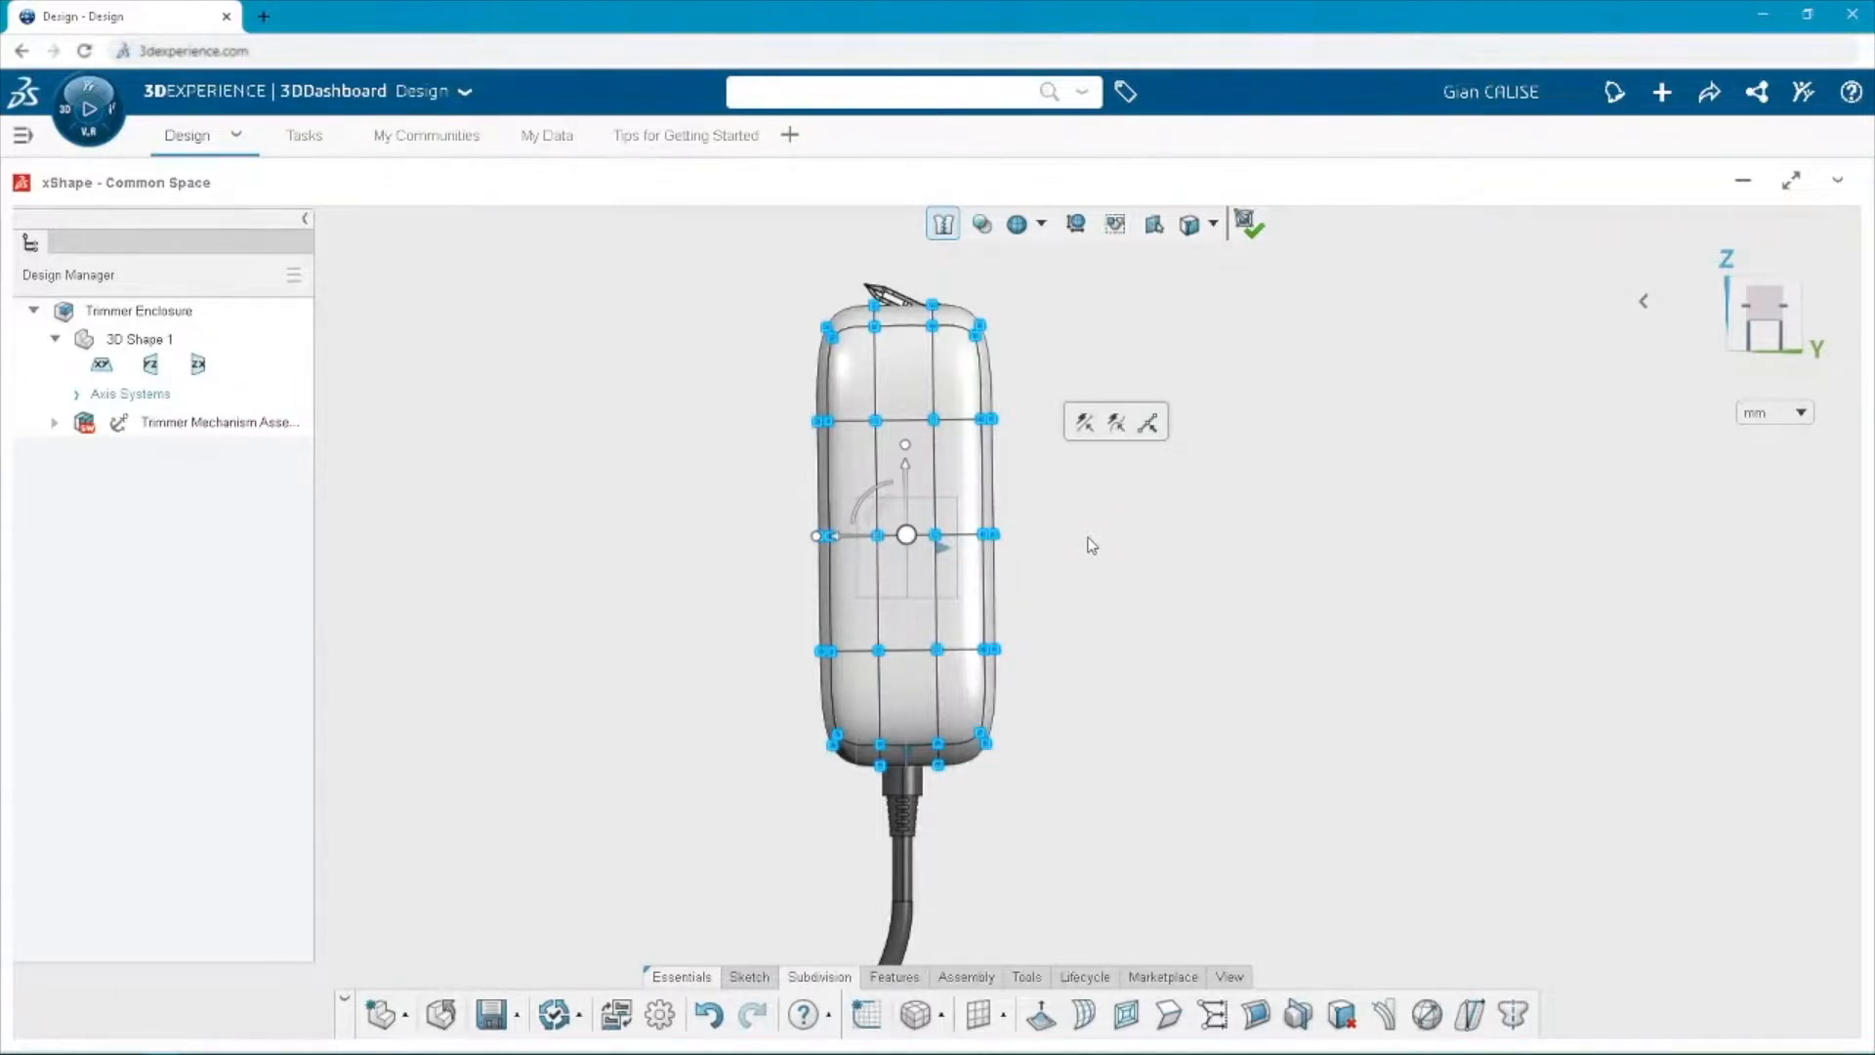
left_click(1079, 533)
left_click_drag(980, 264, 1021, 276)
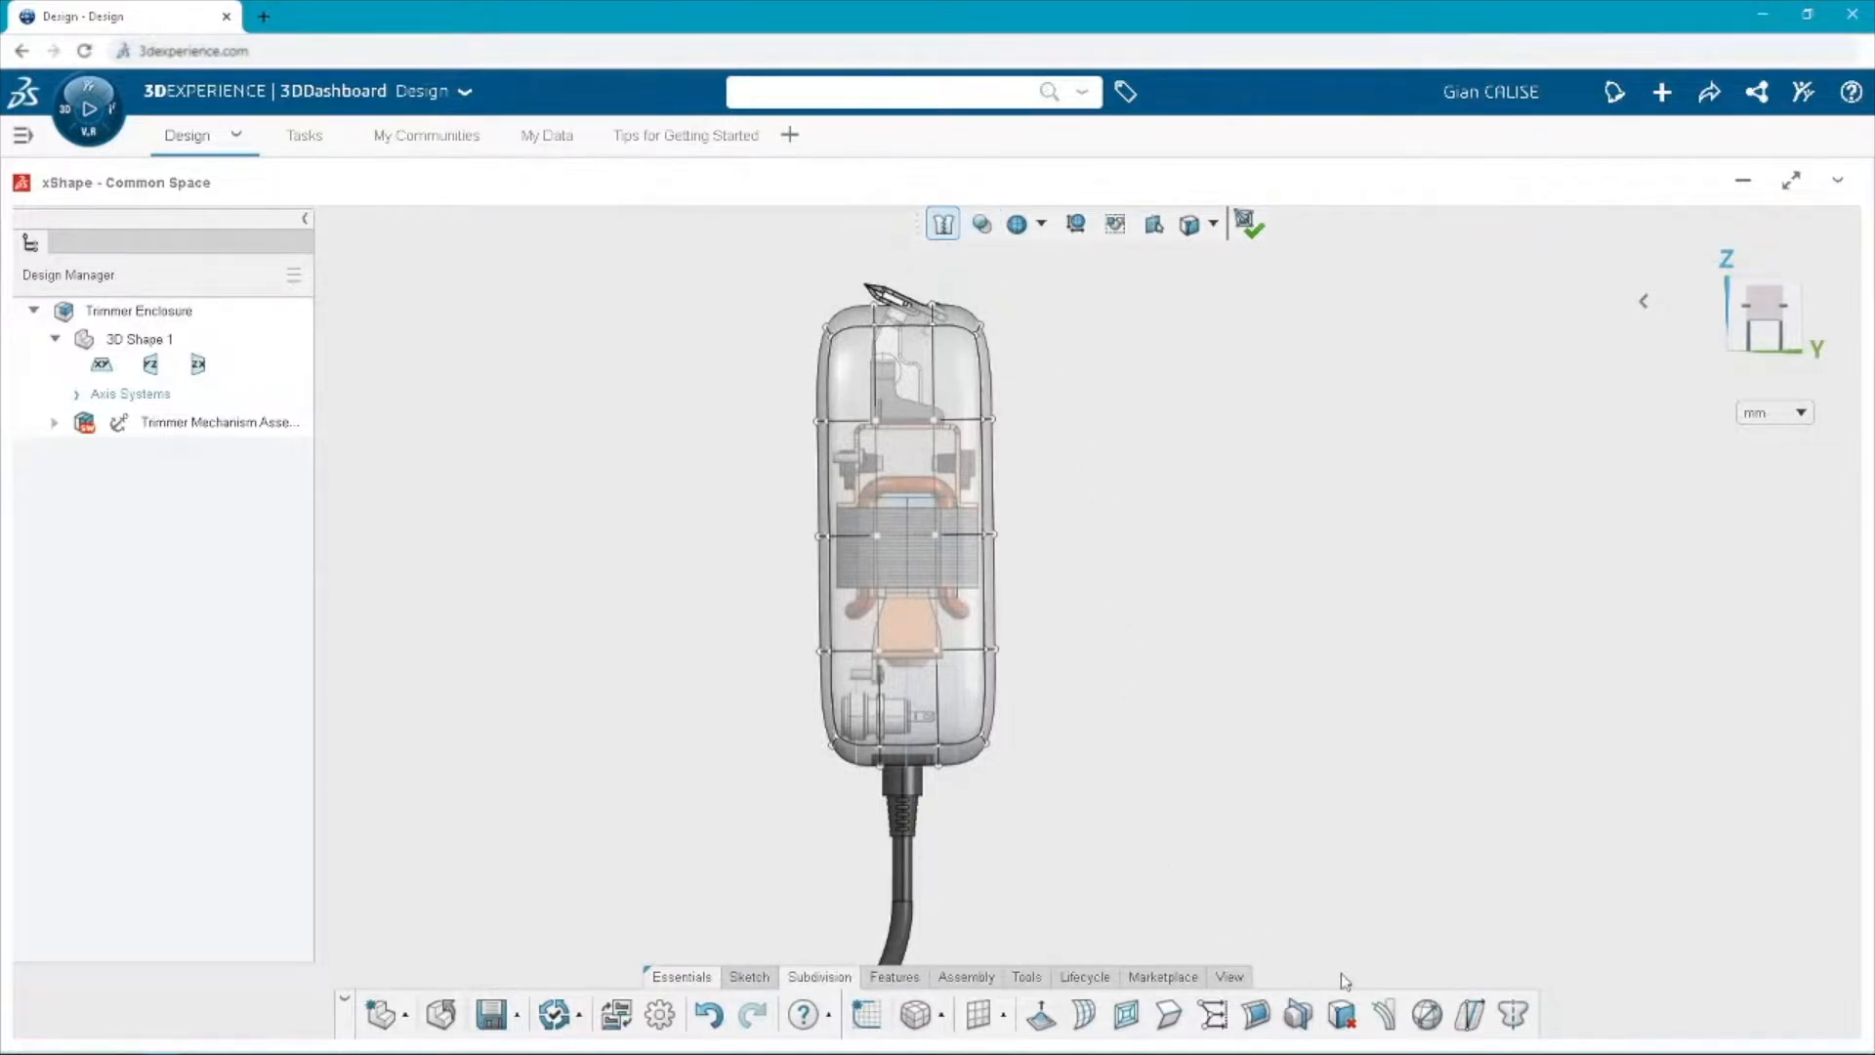
Apply Symmetry to the enclosure freeform about the yz plane.
left_click(1513, 1014)
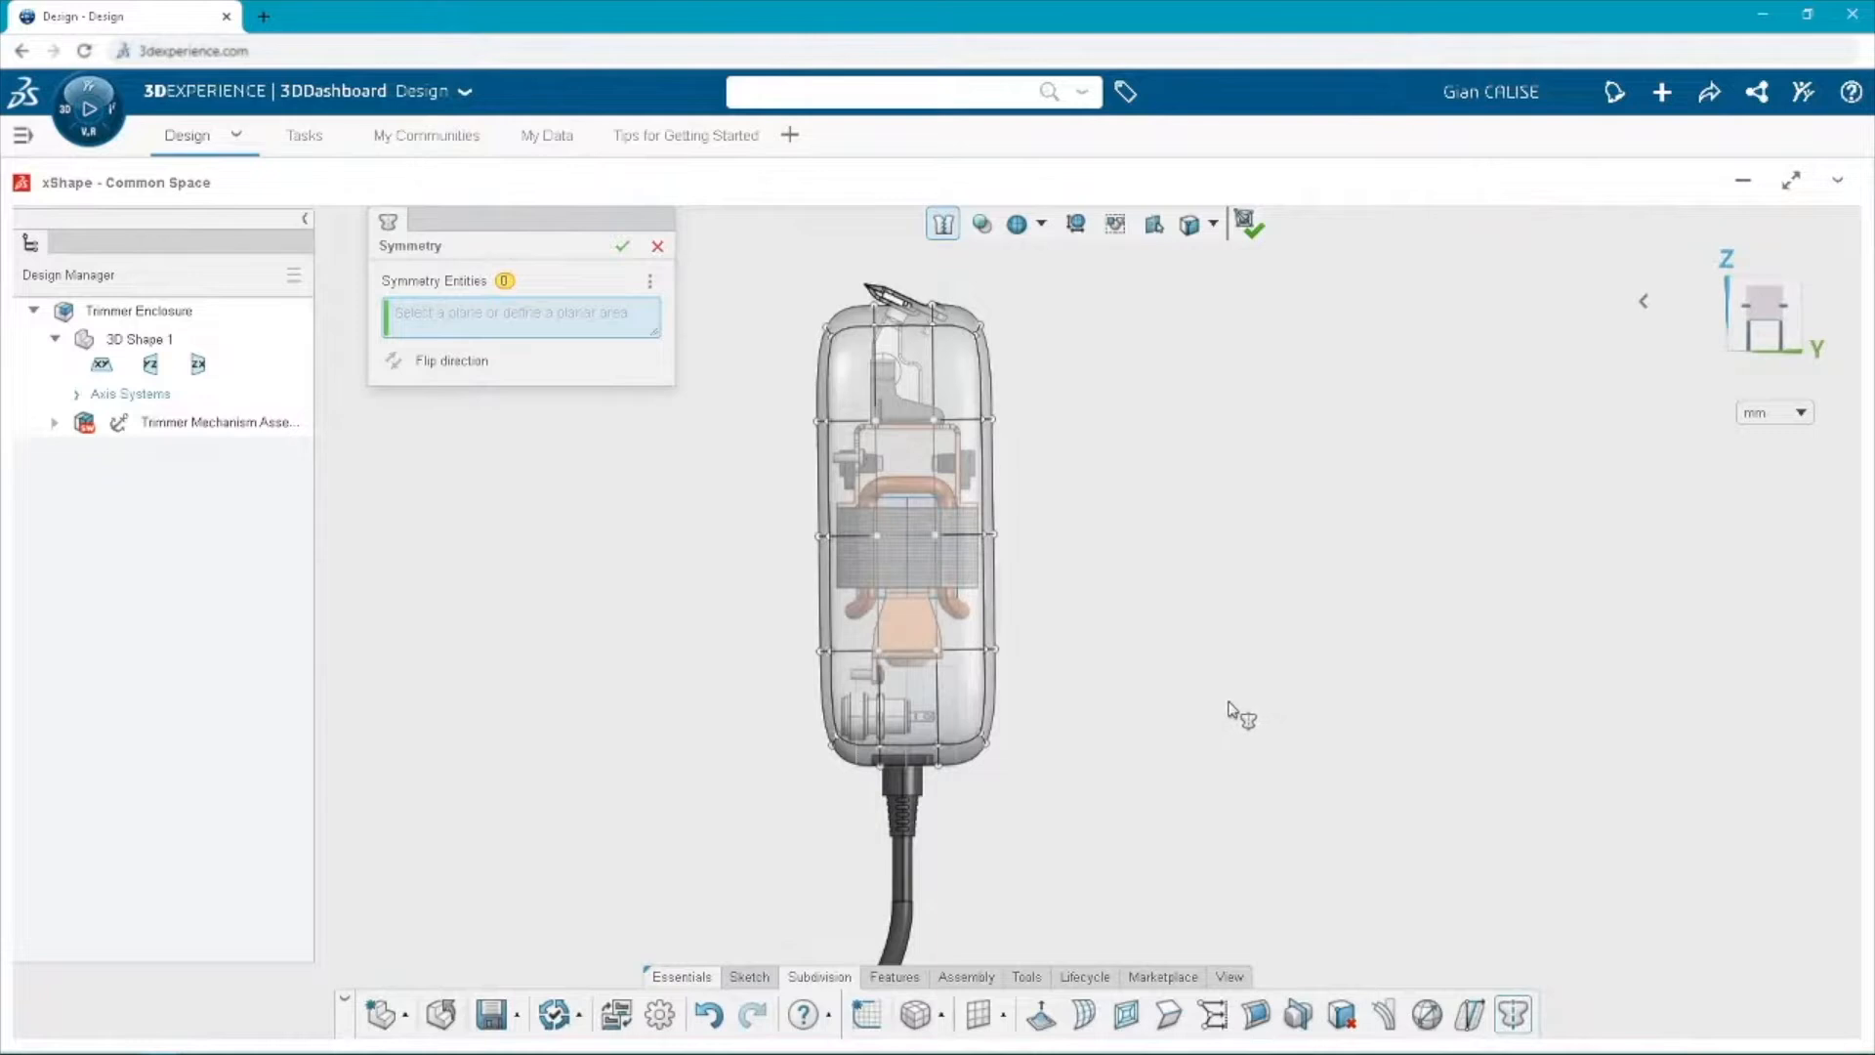
left_click(151, 364)
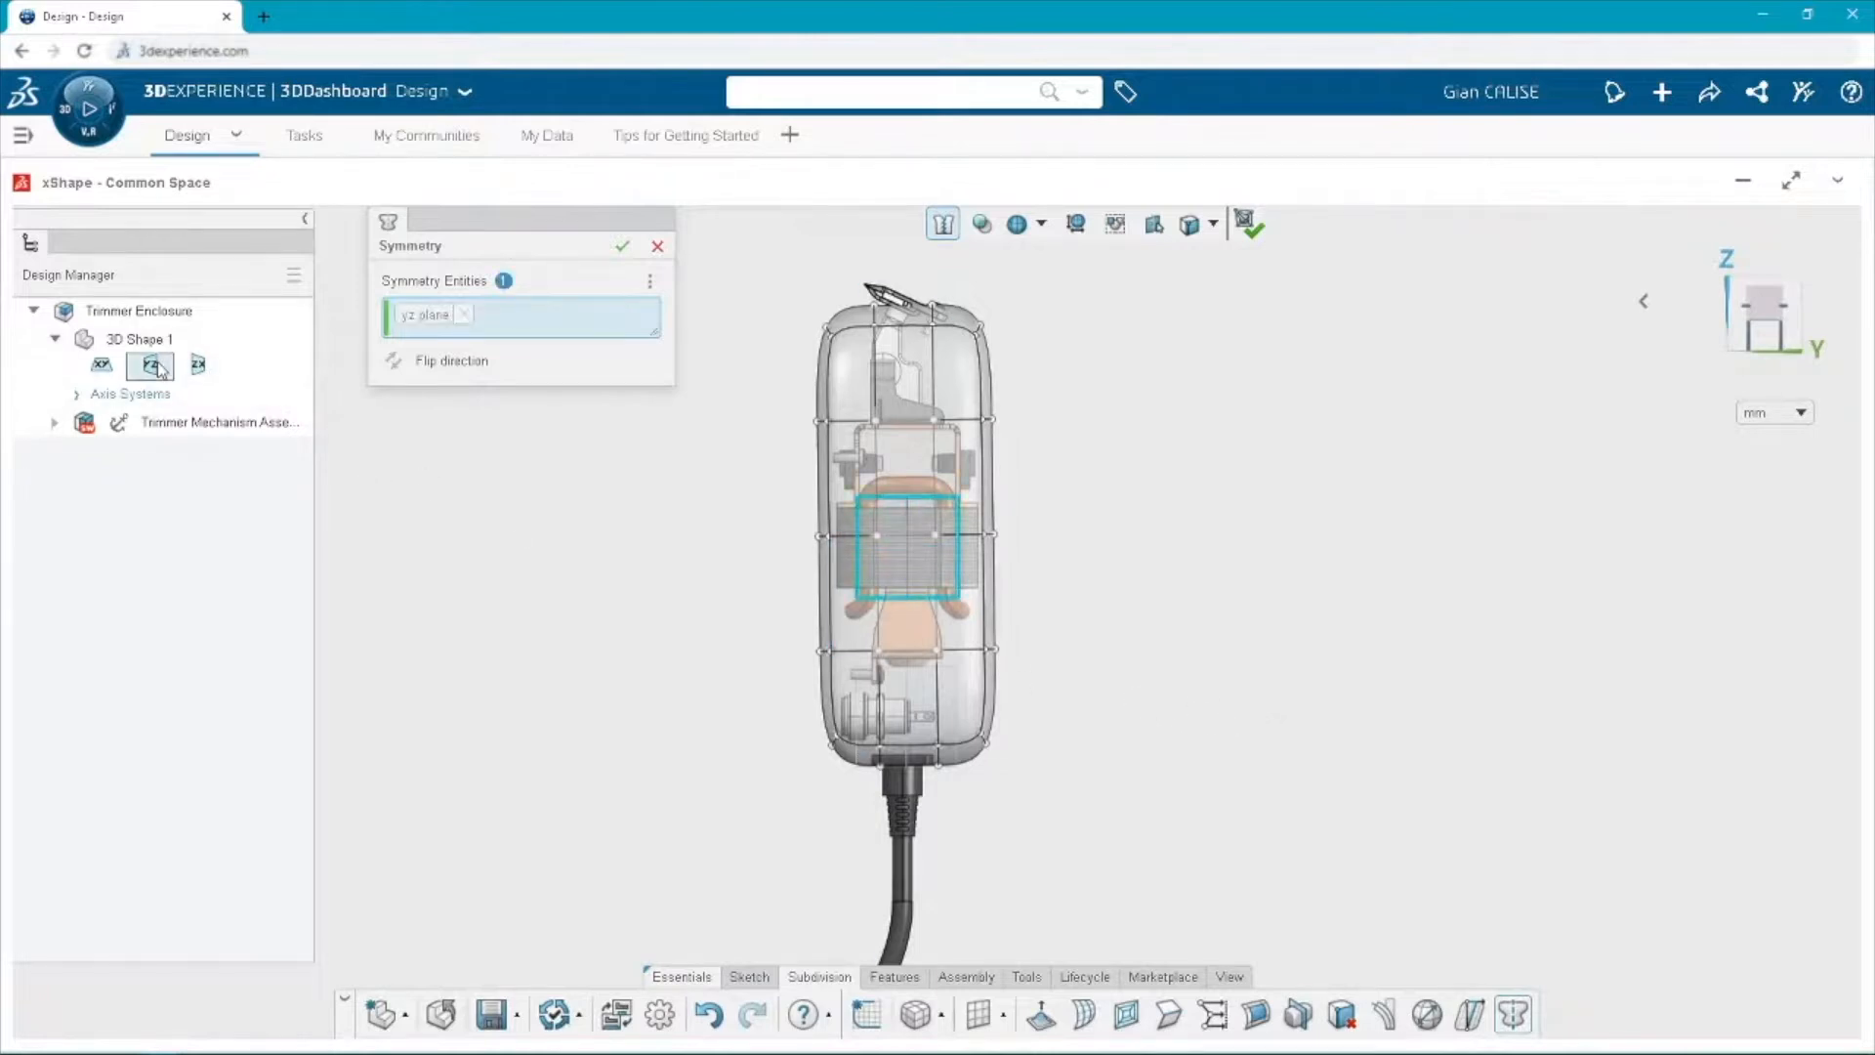
left_click(619, 247)
middle_click_drag(1234, 496, 1182, 499)
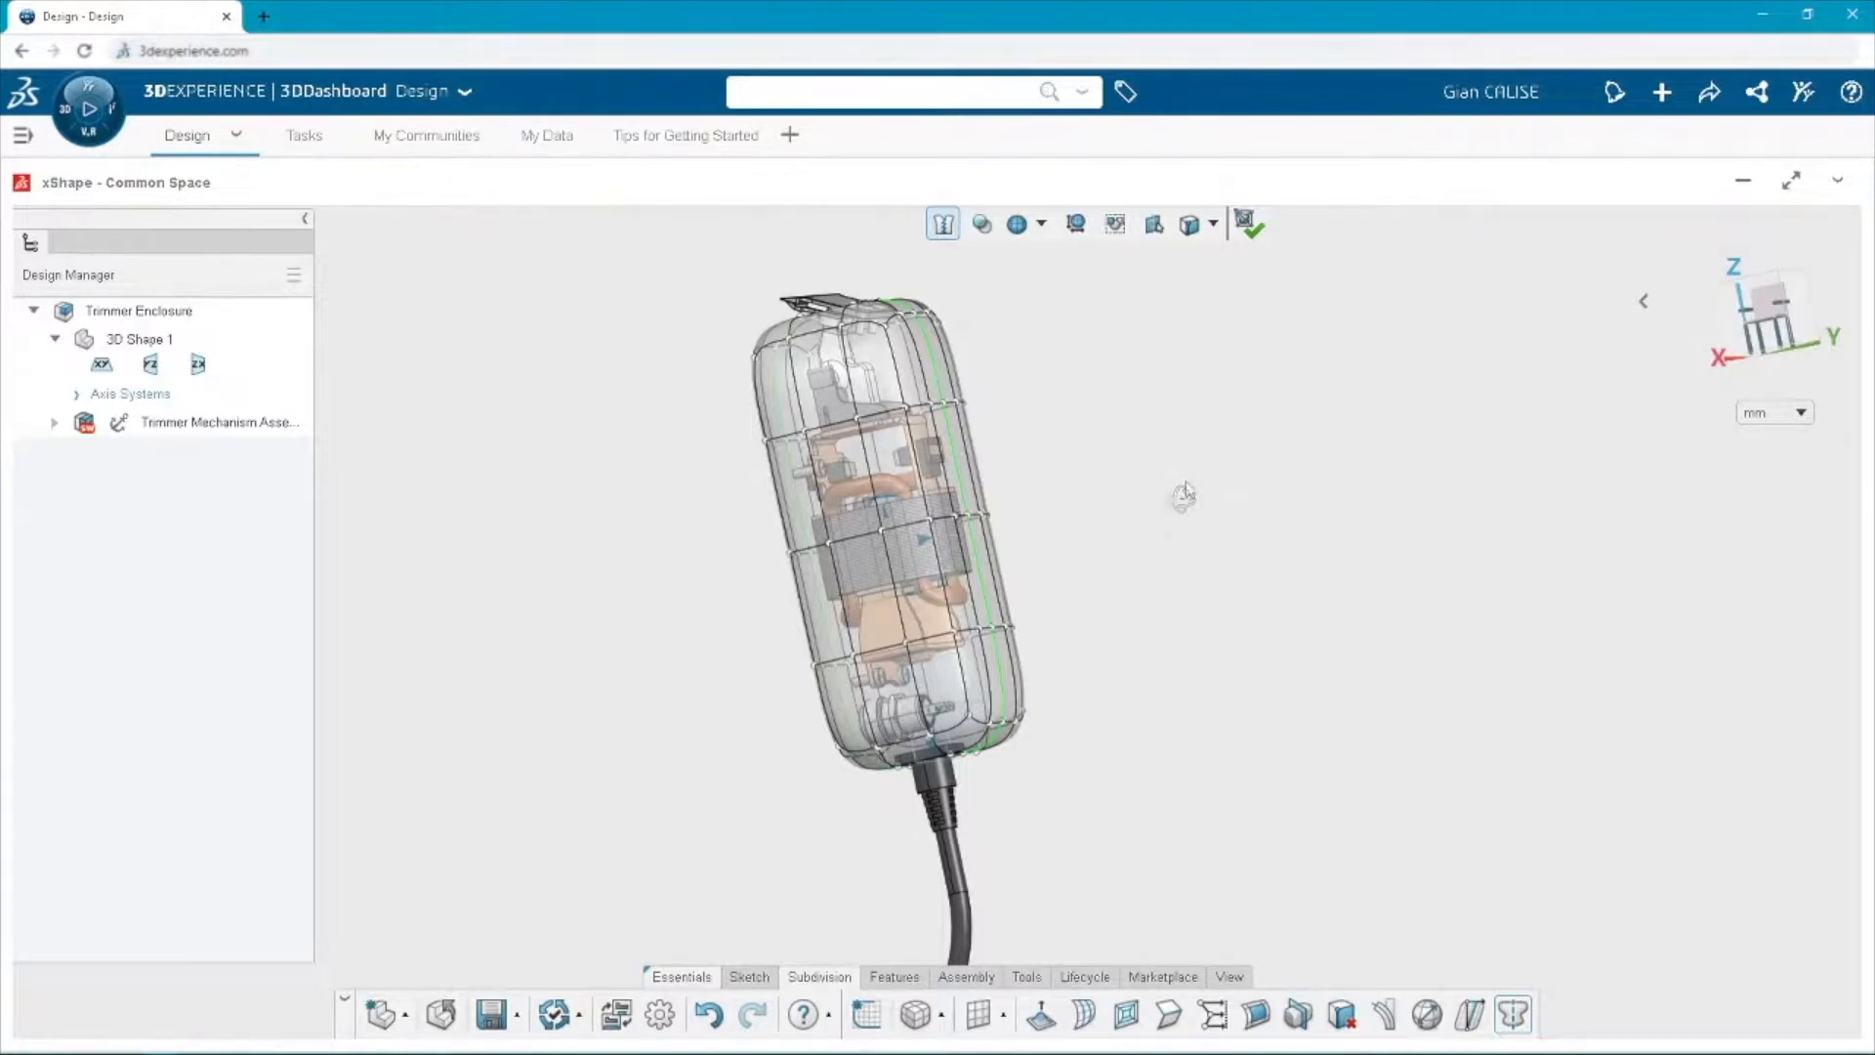
left_click(1760, 325)
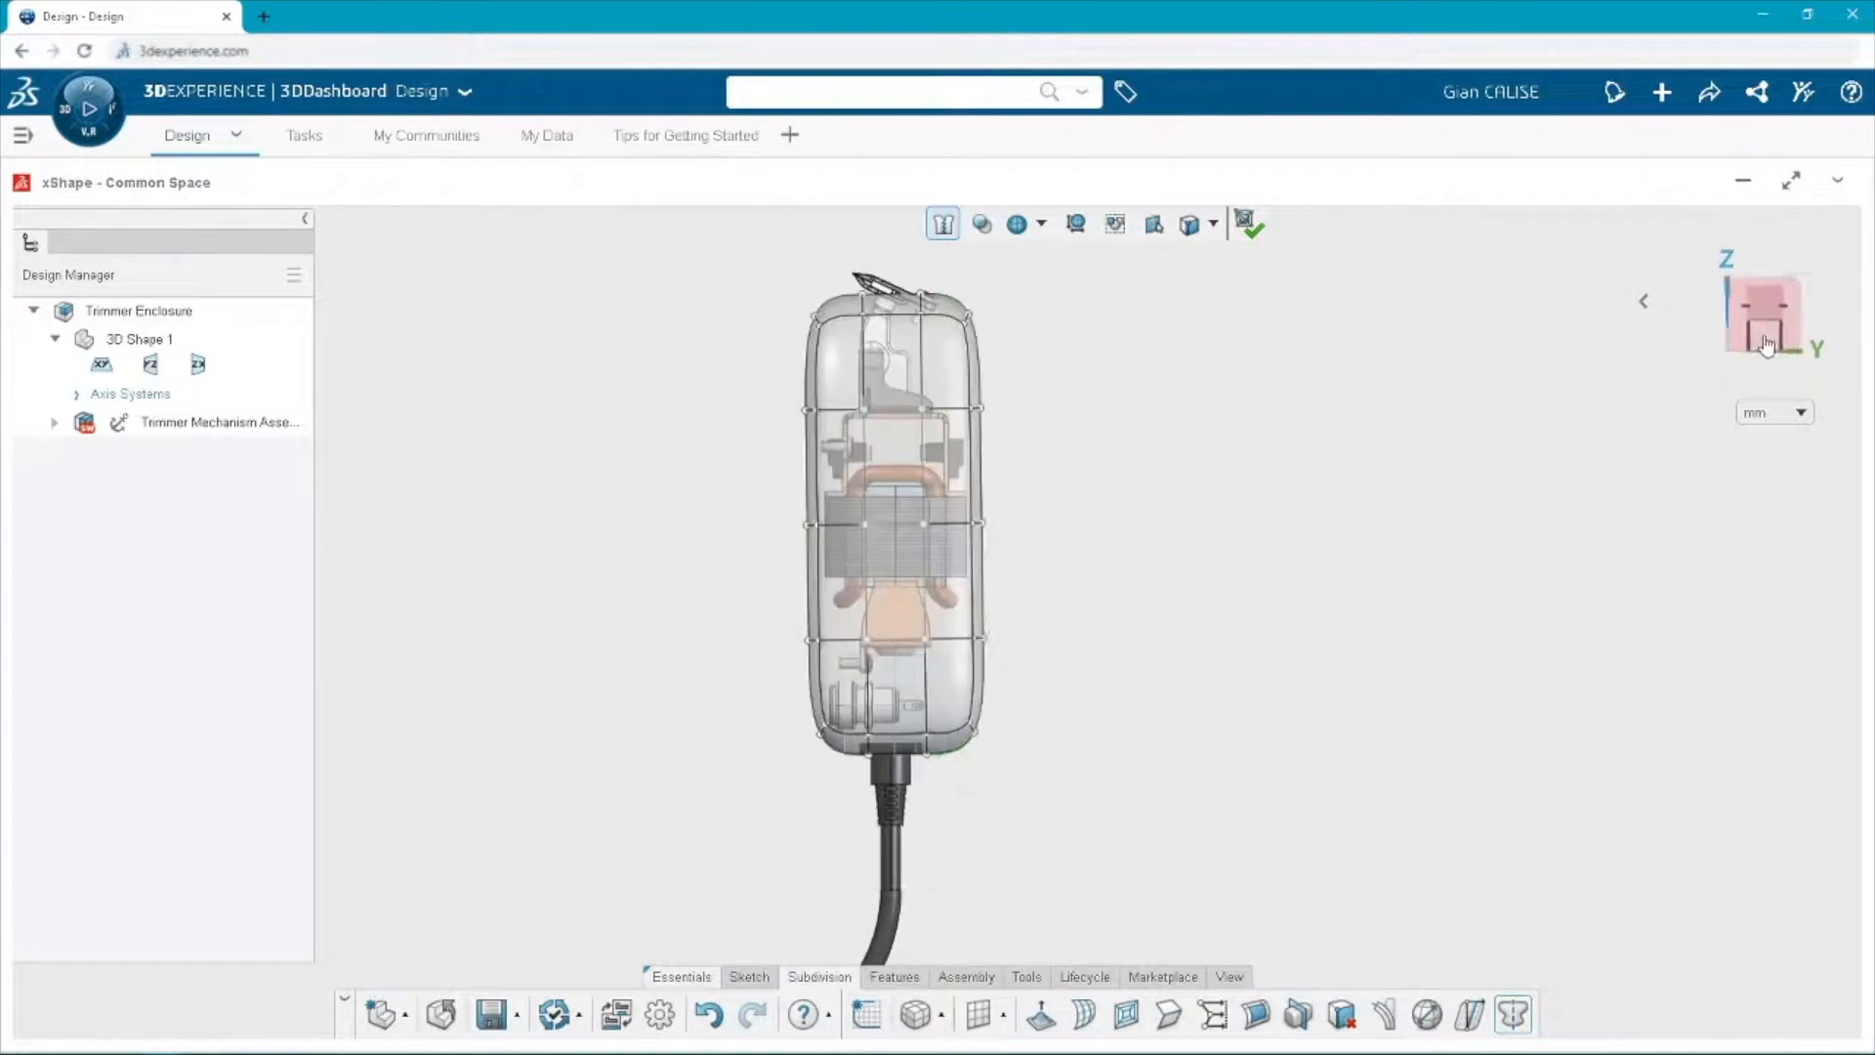
Remove the end faces around the blade so the enclosure mesh is open at that end.
key("shift+Down")
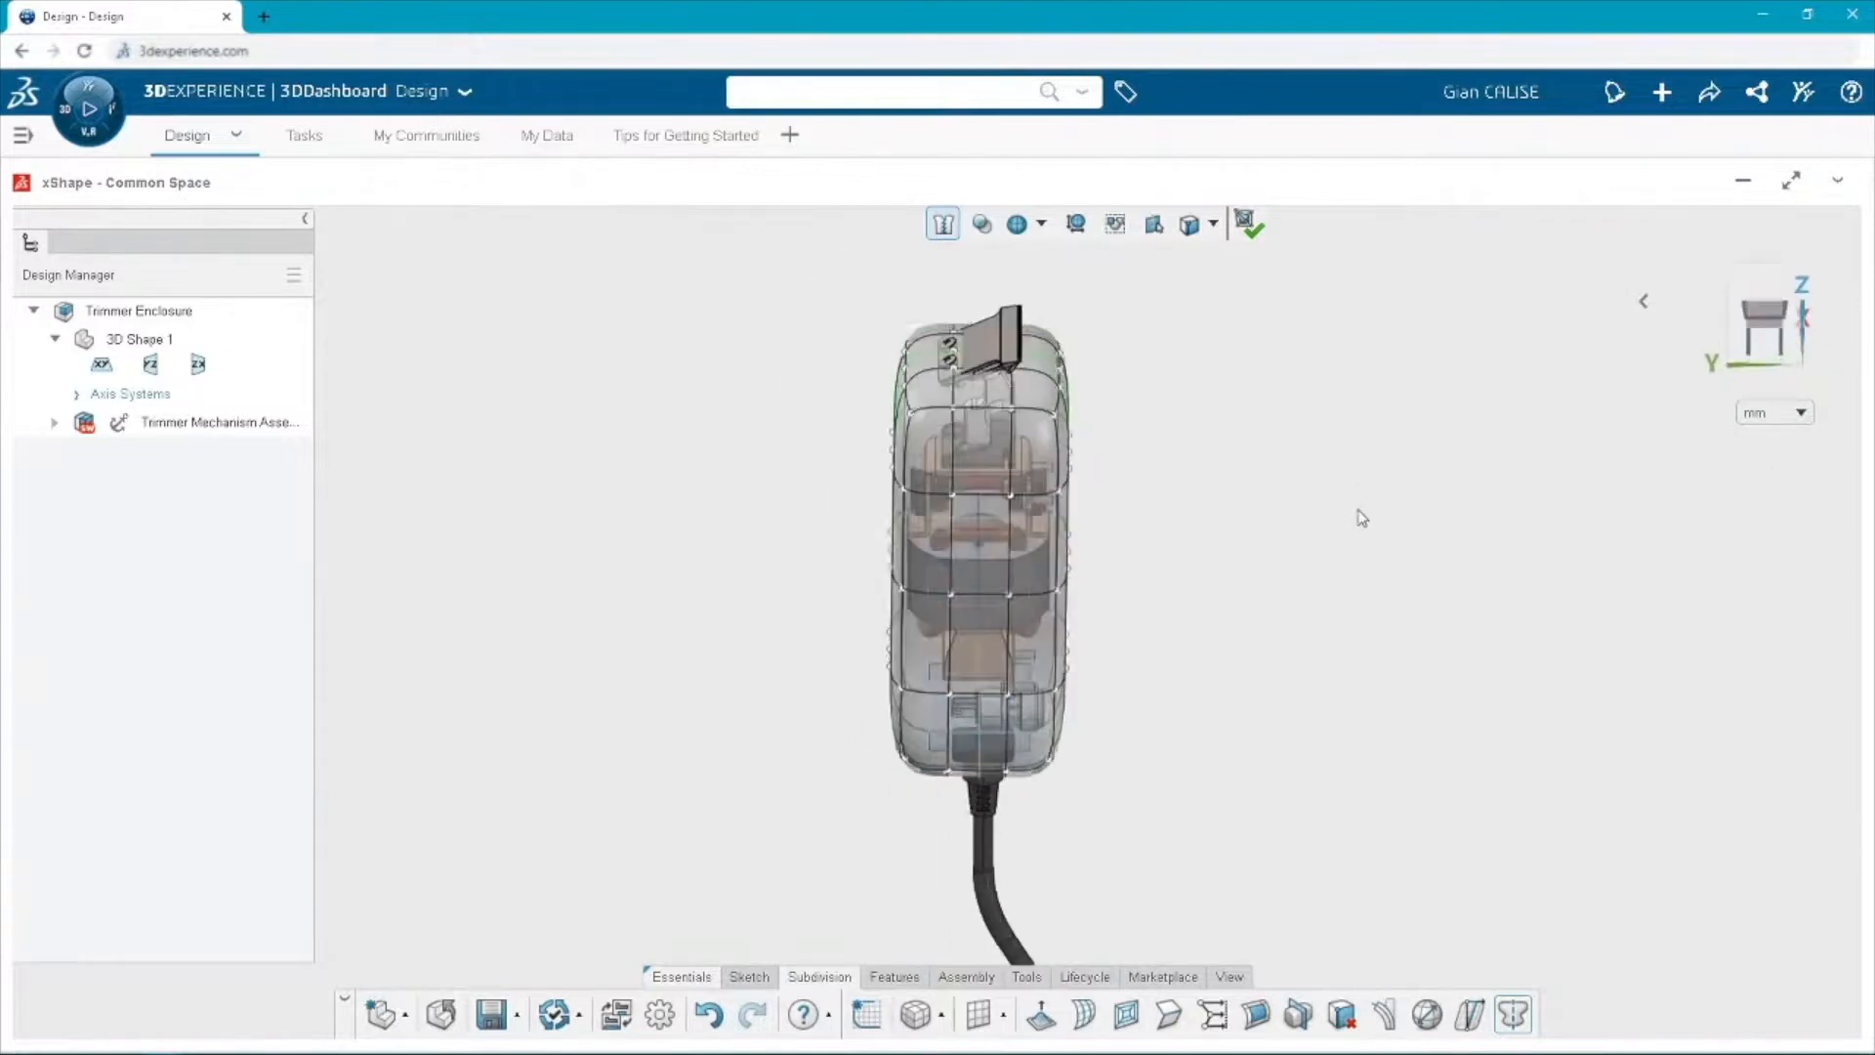
key("shift+Right")
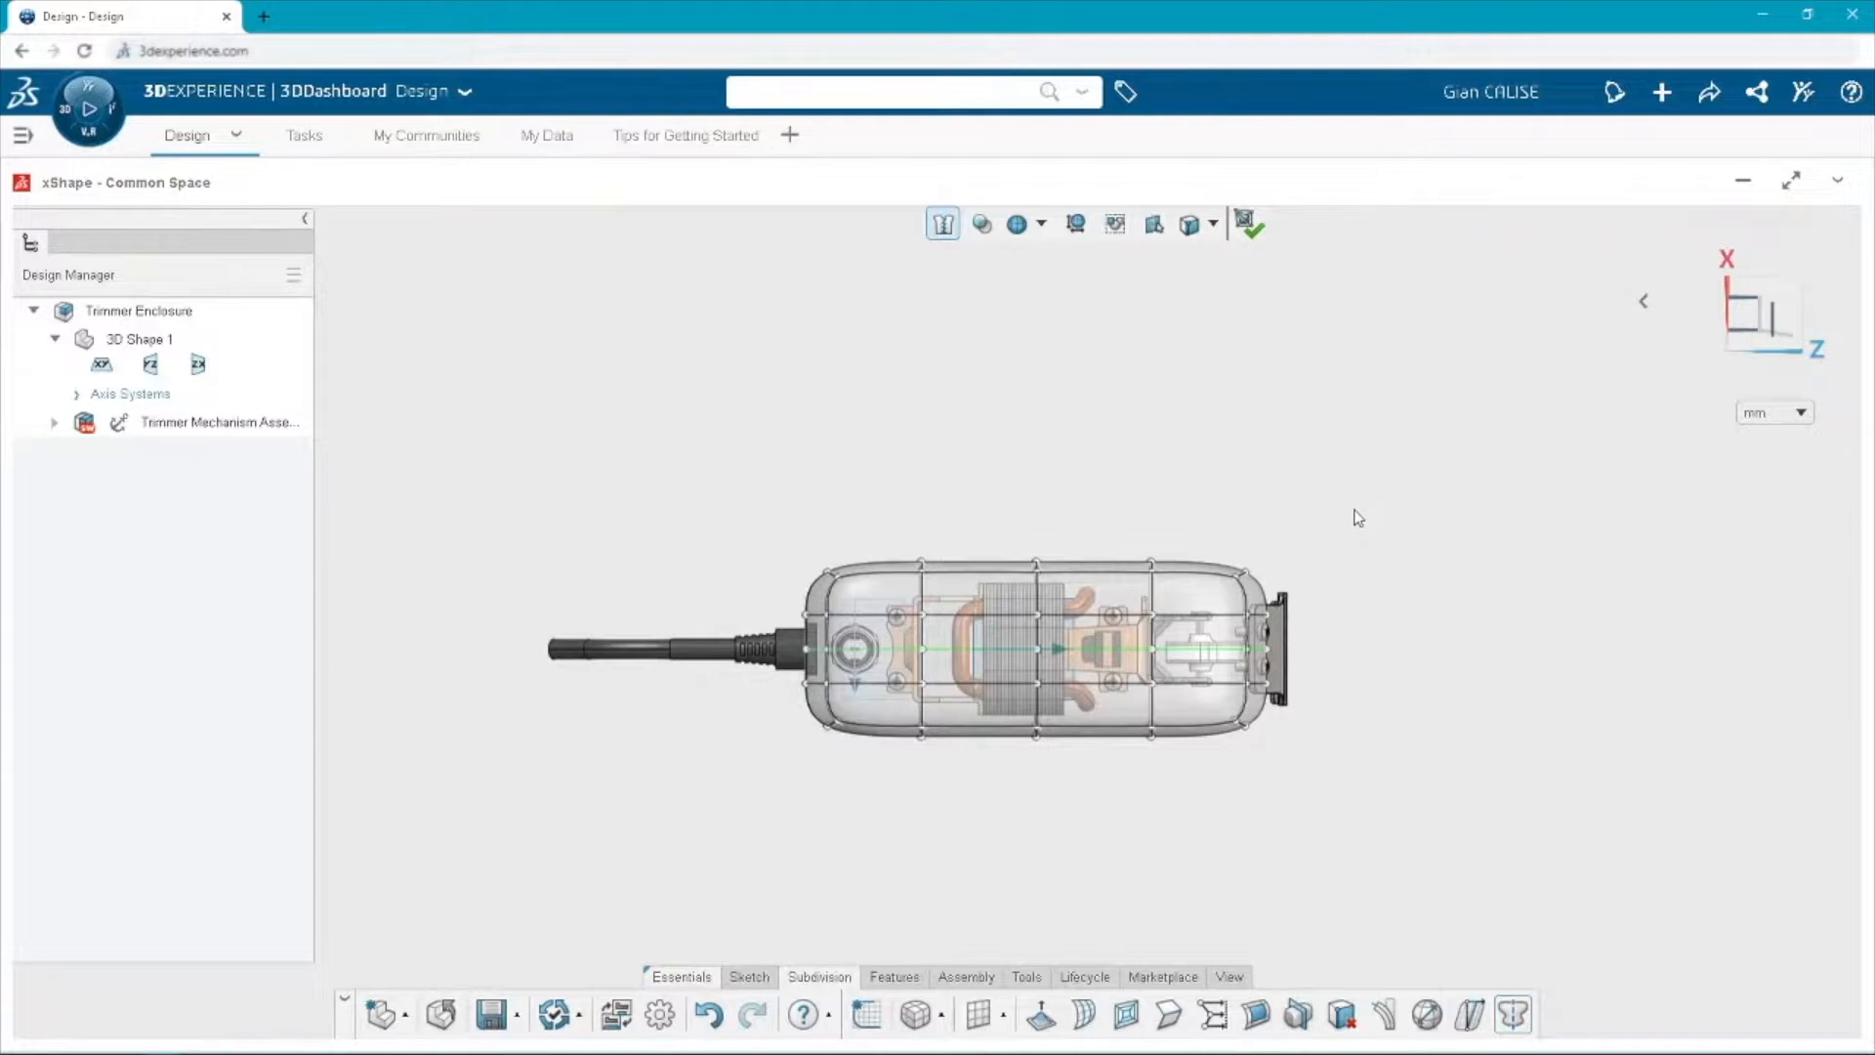
middle_click_drag(1352, 515, 1234, 586)
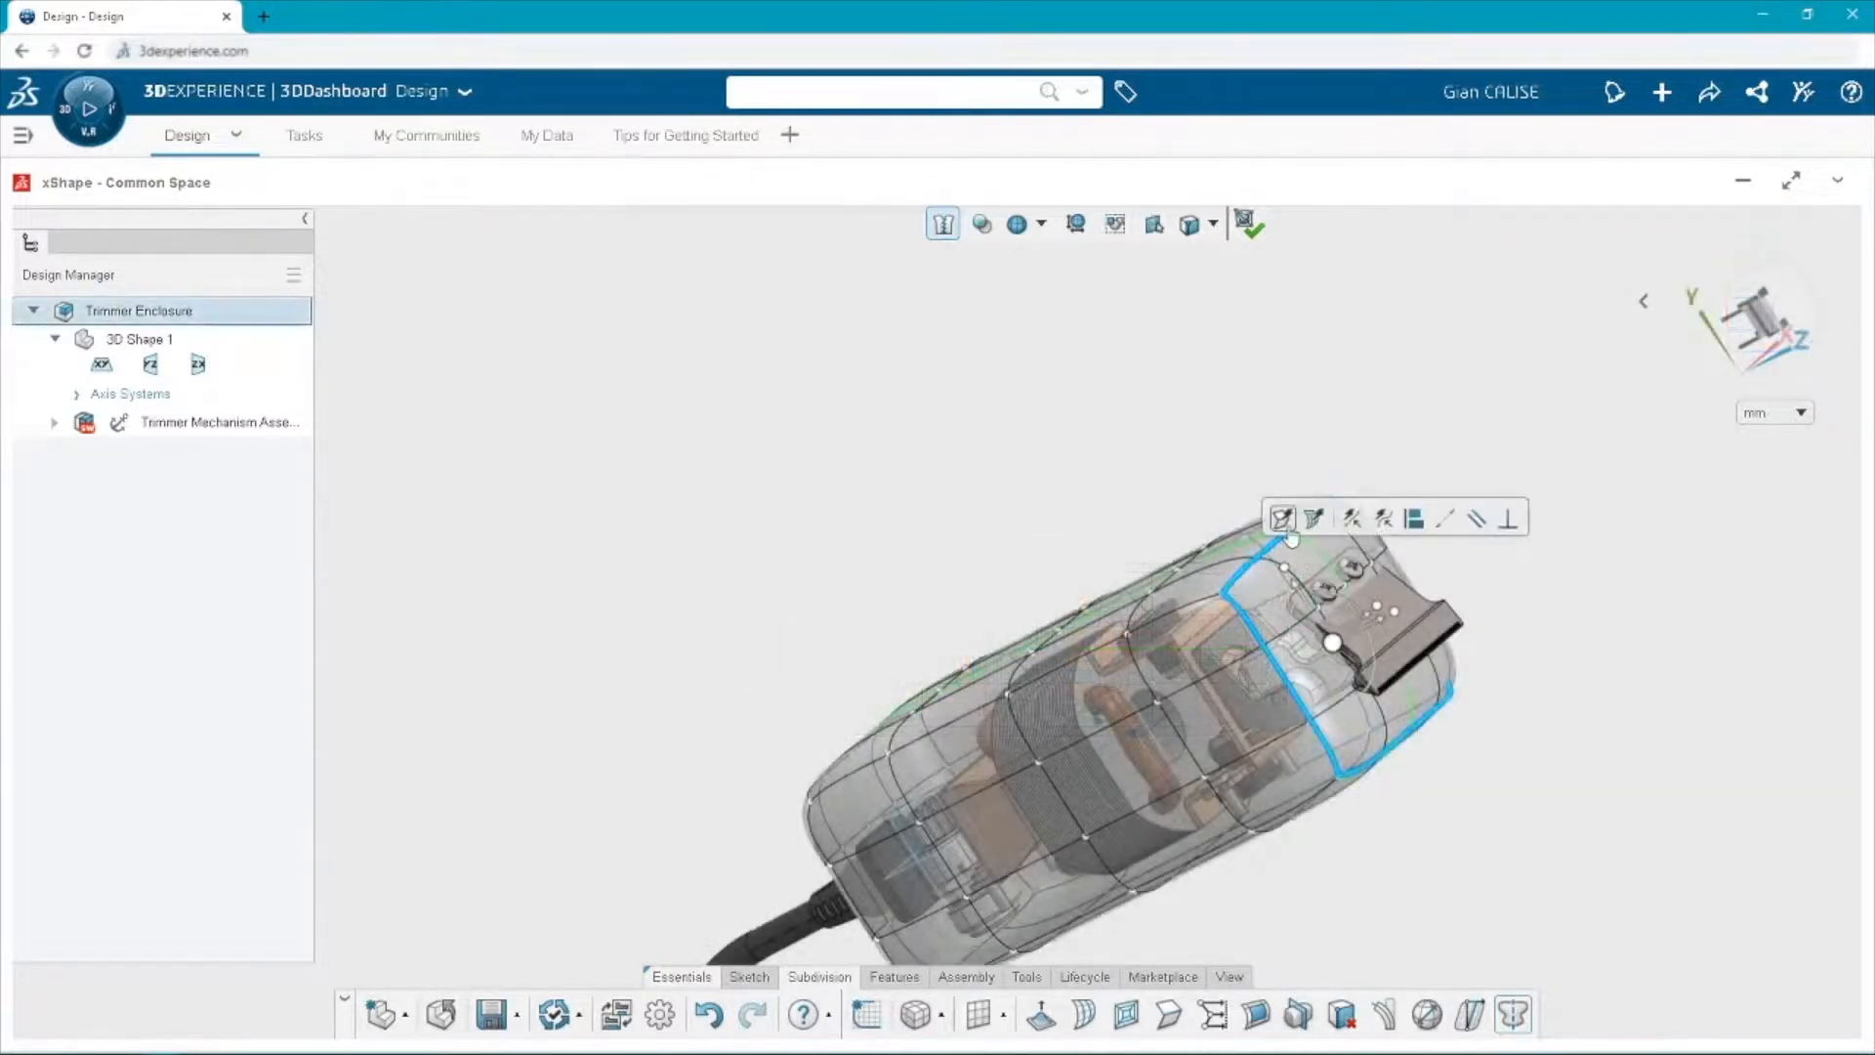
left_click(1287, 527)
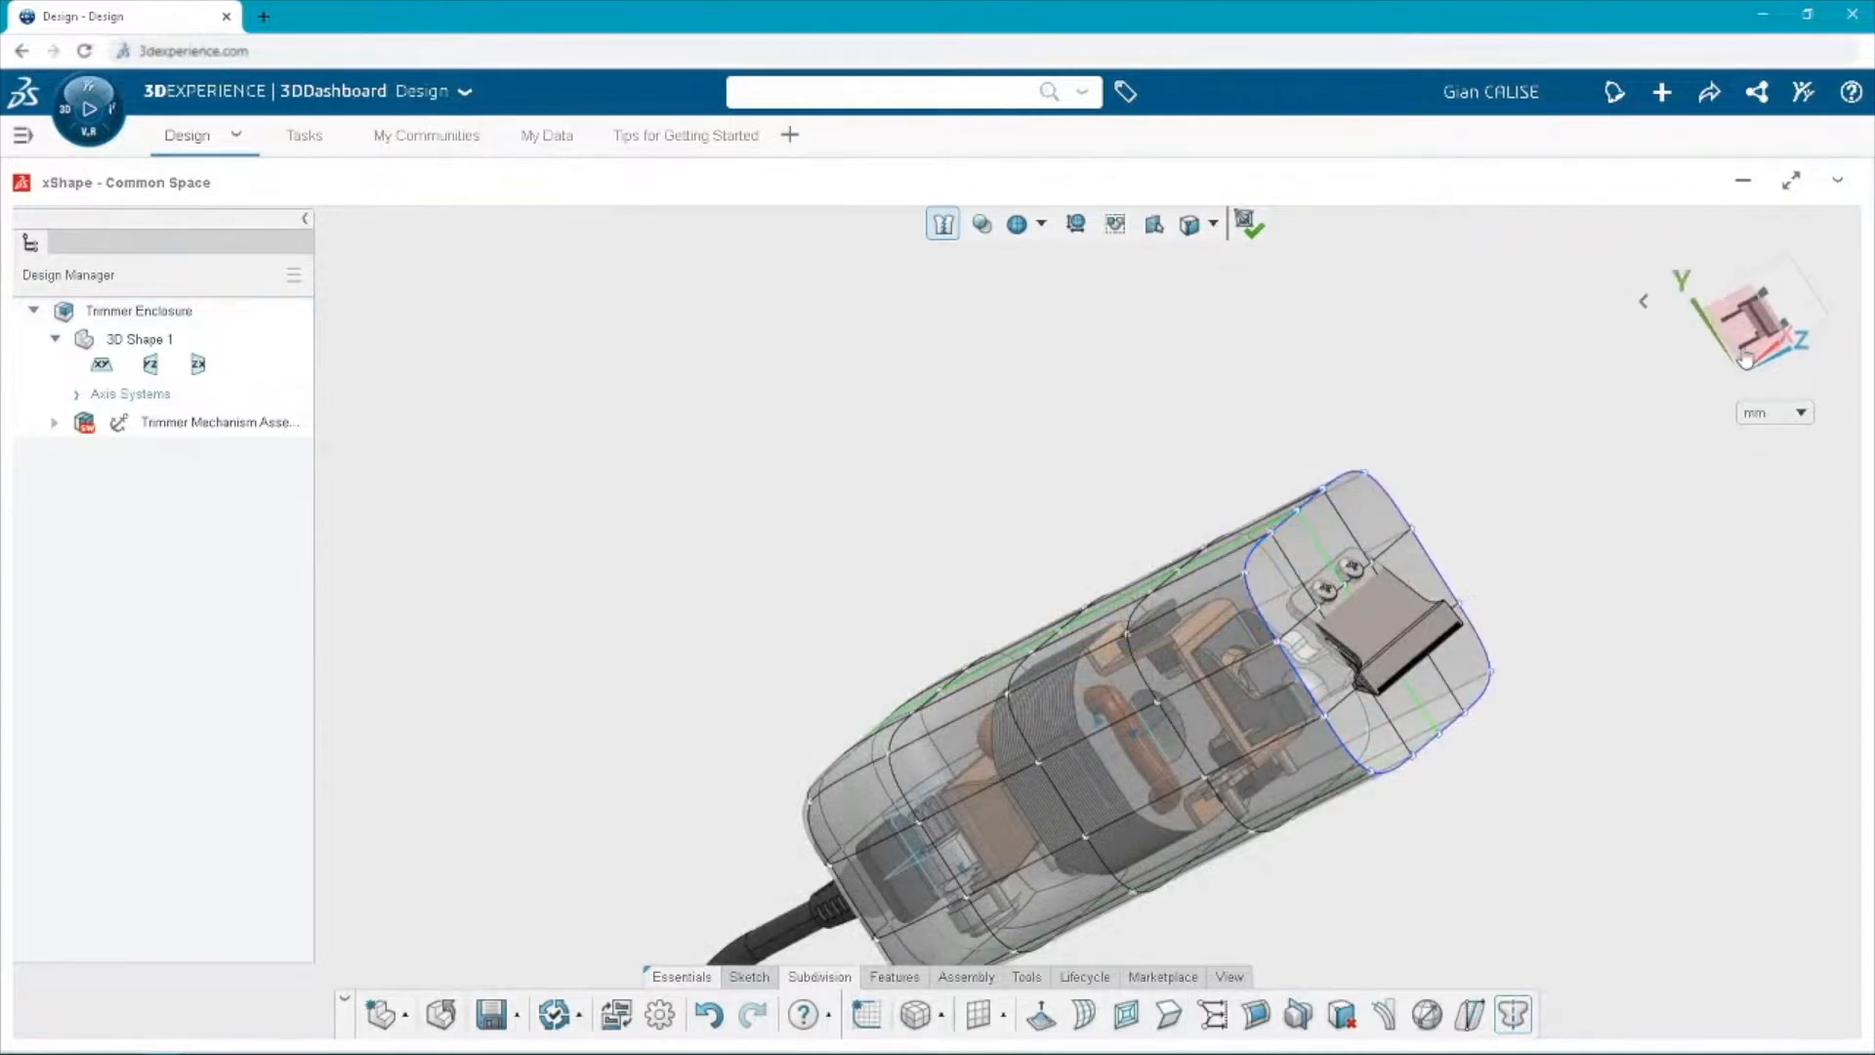
Select the points of the open rim, narrow the rim, and rotate it to match the slope of the trimmer blade.
left_click(1746, 357)
left_click_drag(955, 351, 1418, 748)
left_click_drag(1095, 514, 1157, 520)
left_click_drag(1407, 519, 1038, 420)
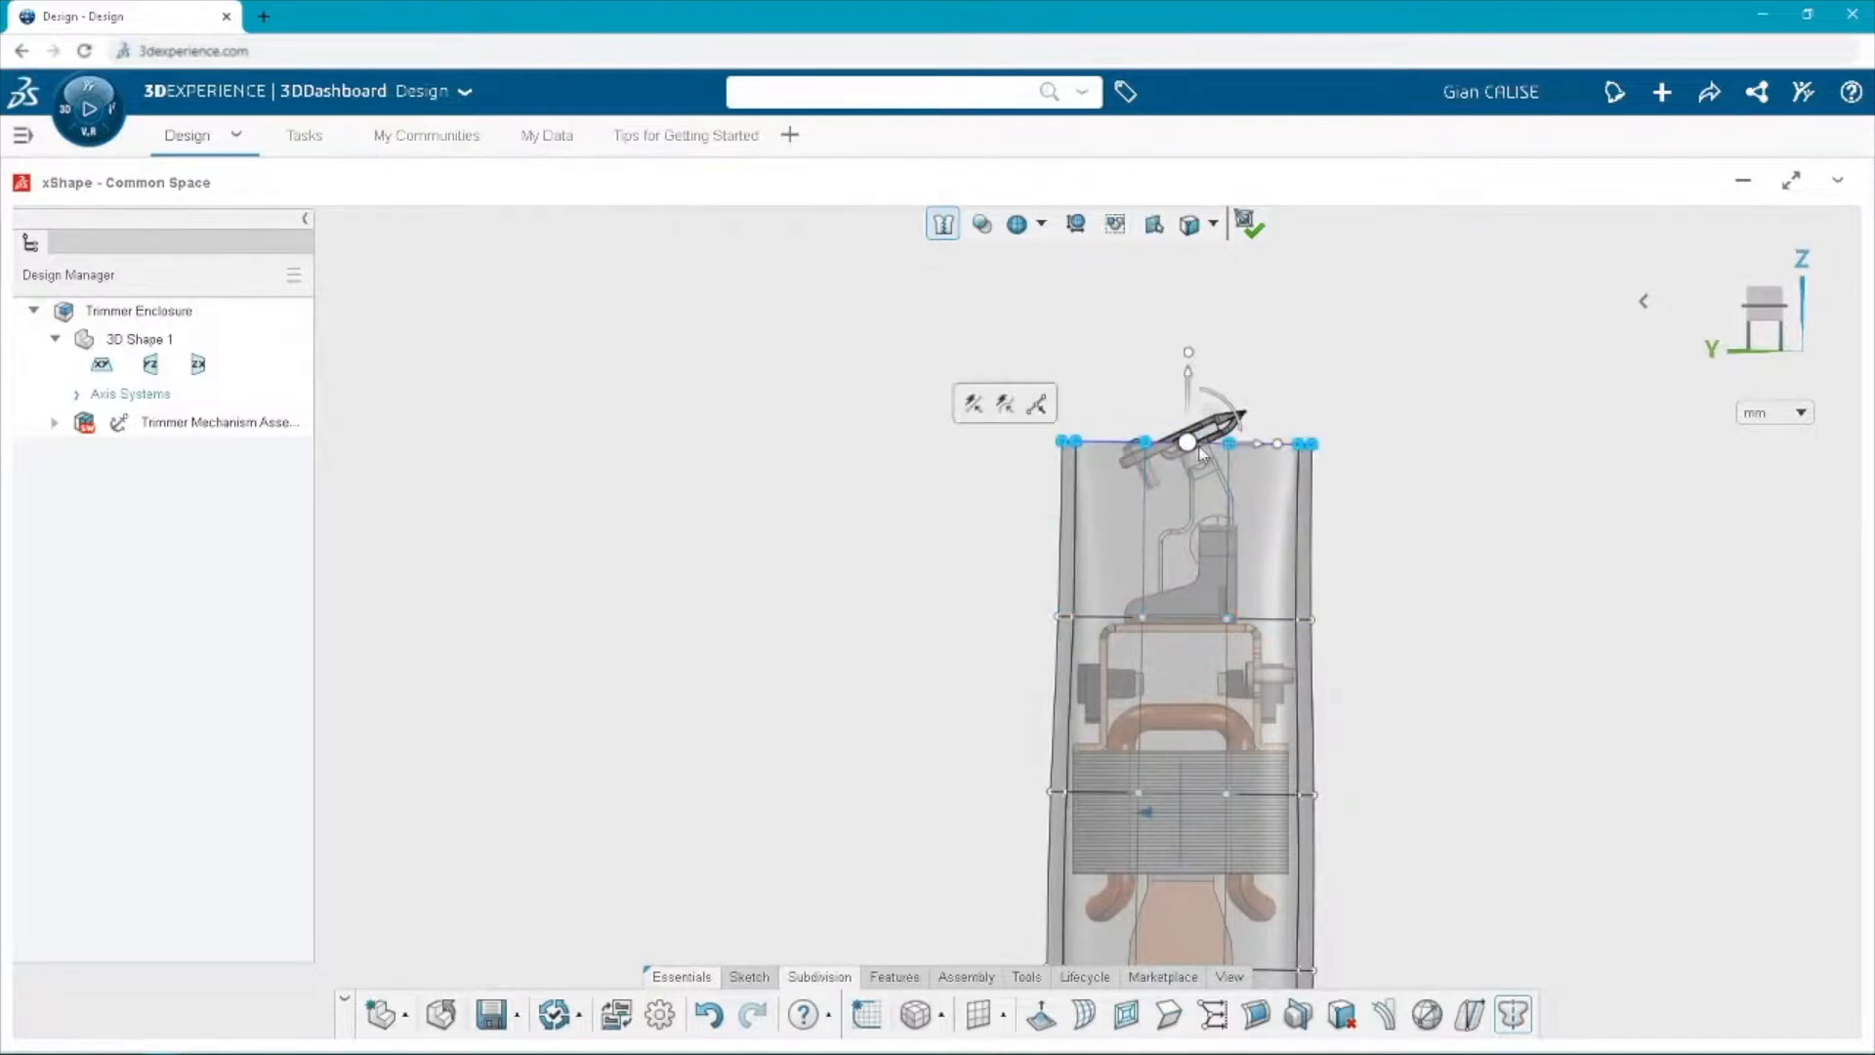
left_click_drag(1277, 454, 1223, 400)
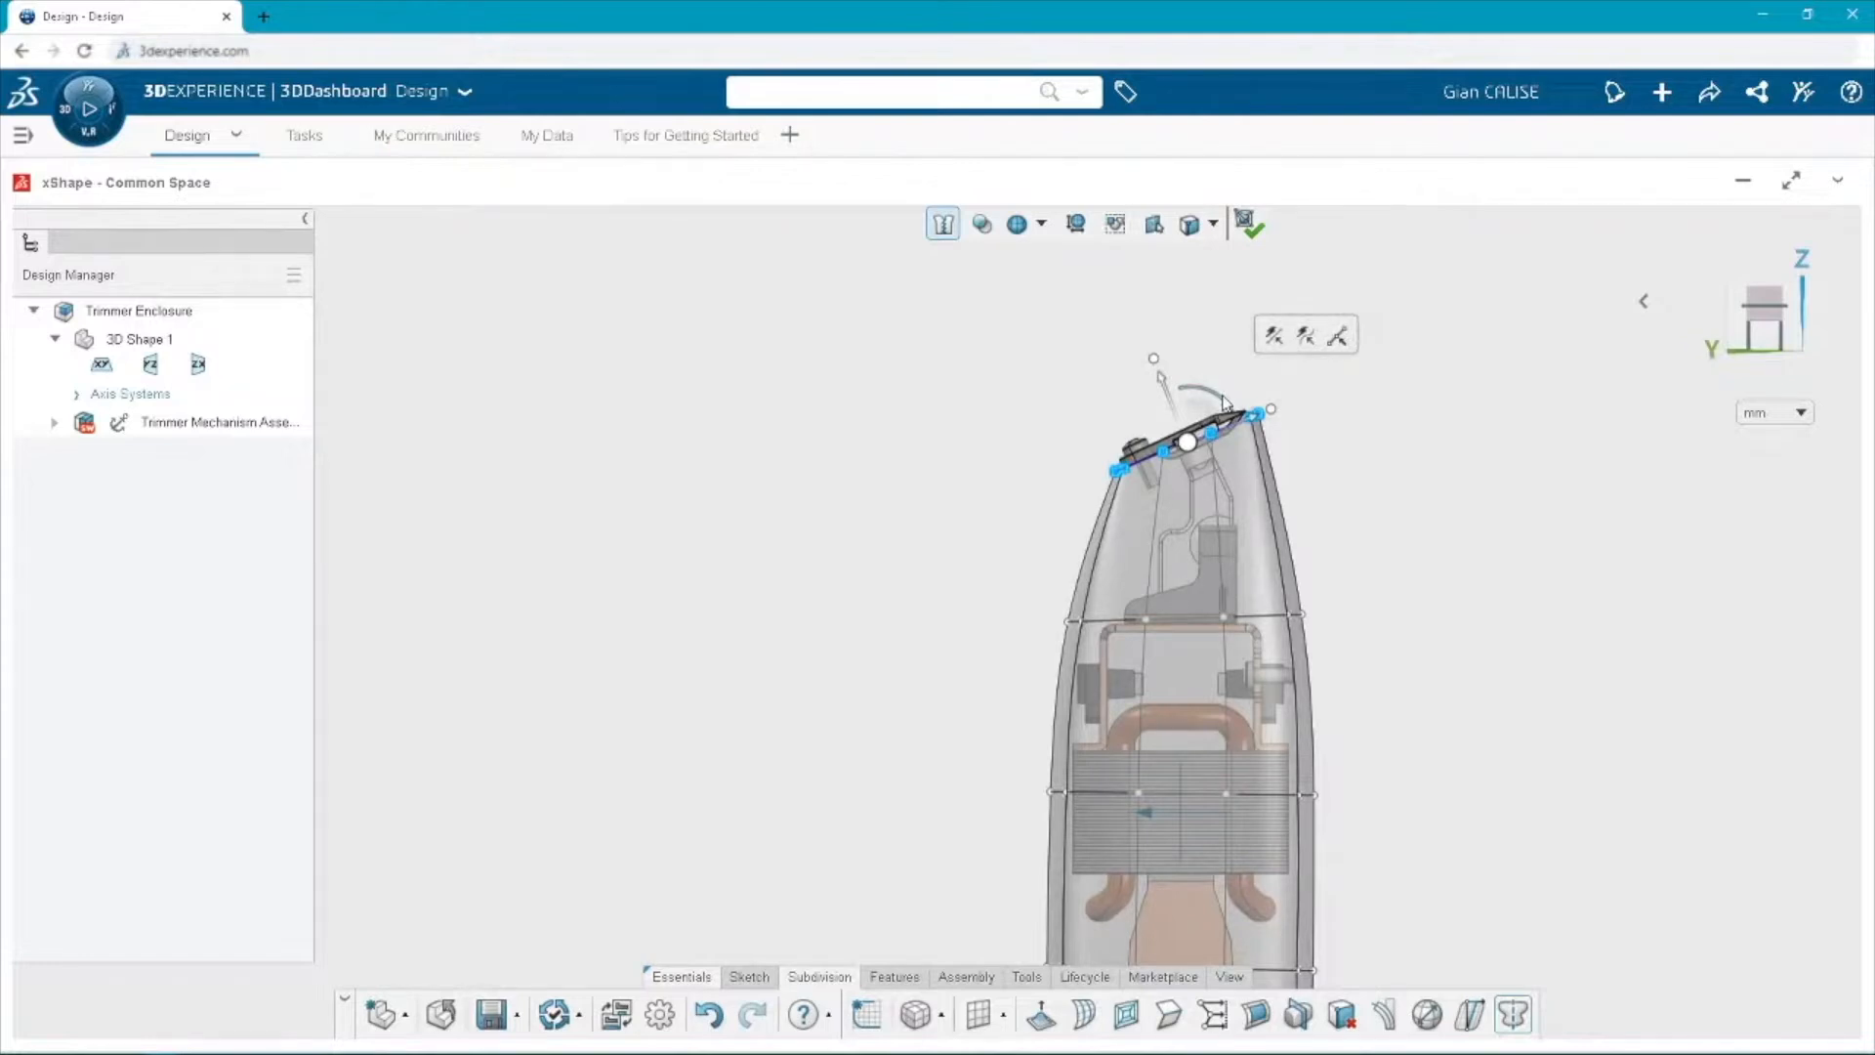
Line Align the open rim's points with the underside of the sloped blade, adjusting both line ends to fit.
left_click(1274, 336)
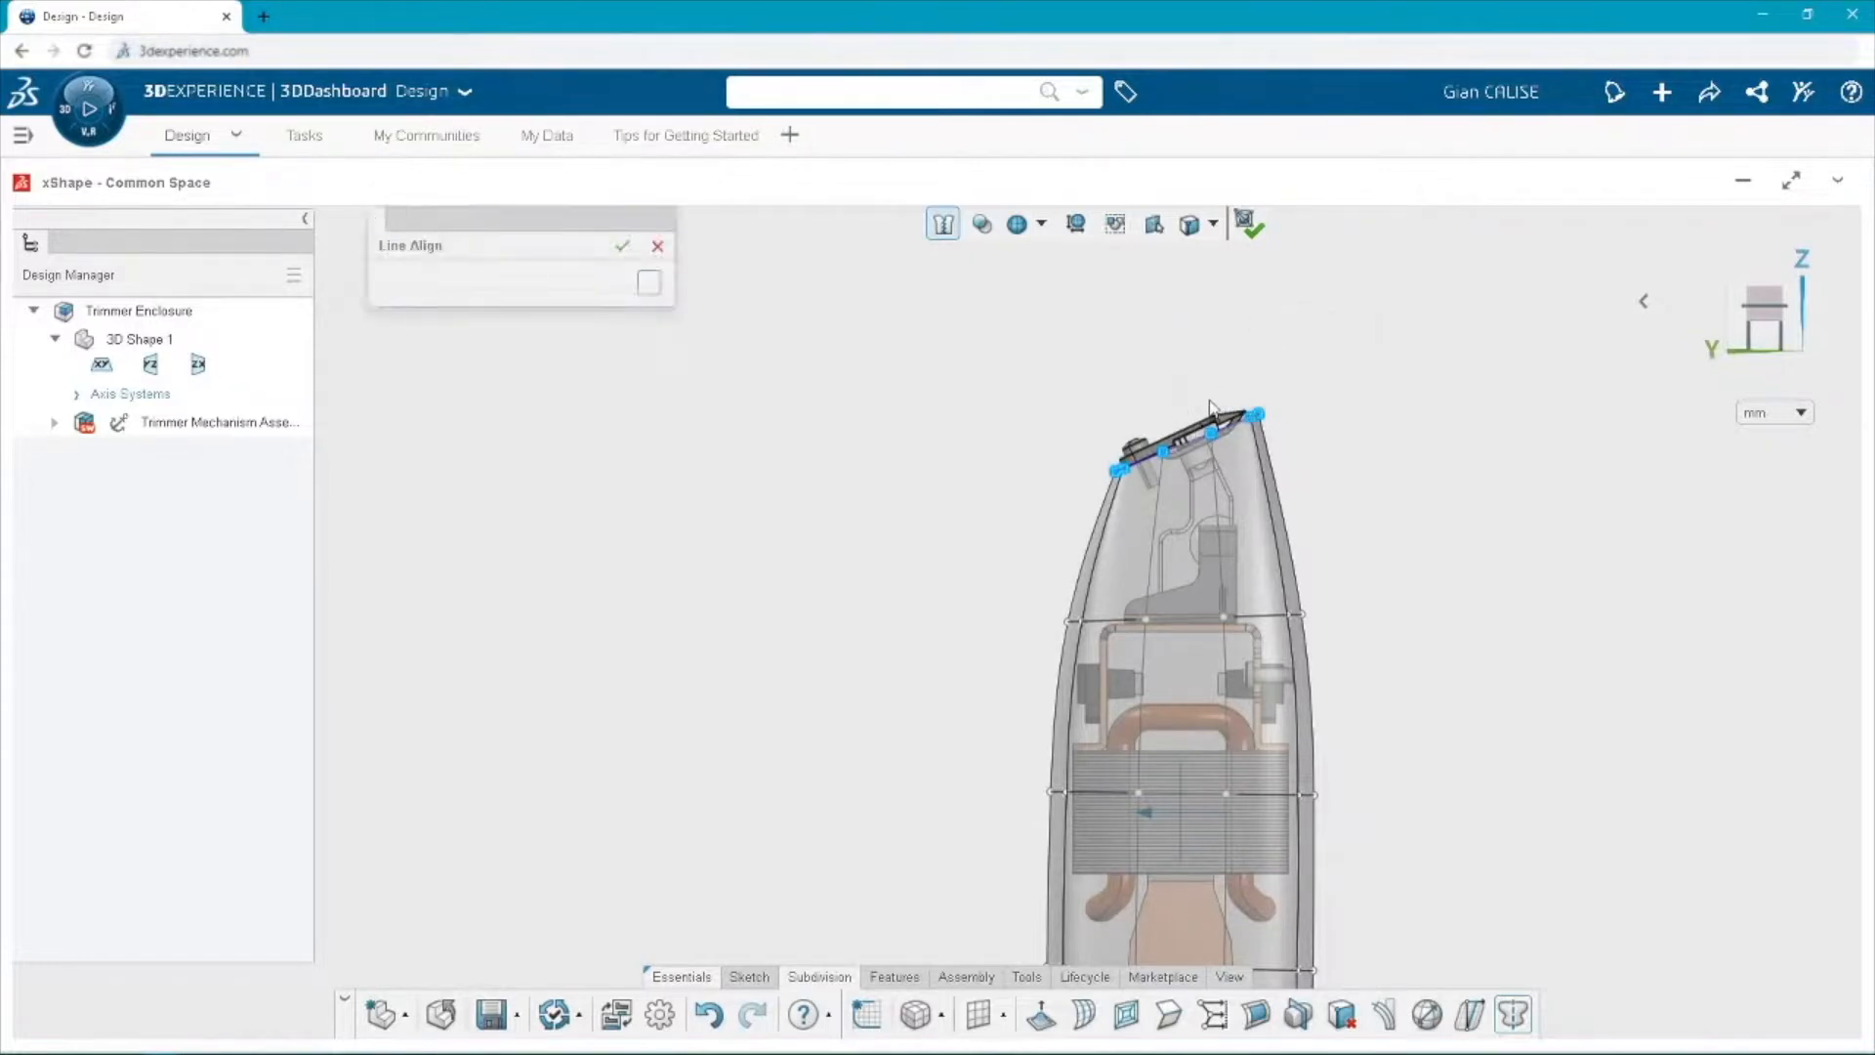
left_click(1208, 410)
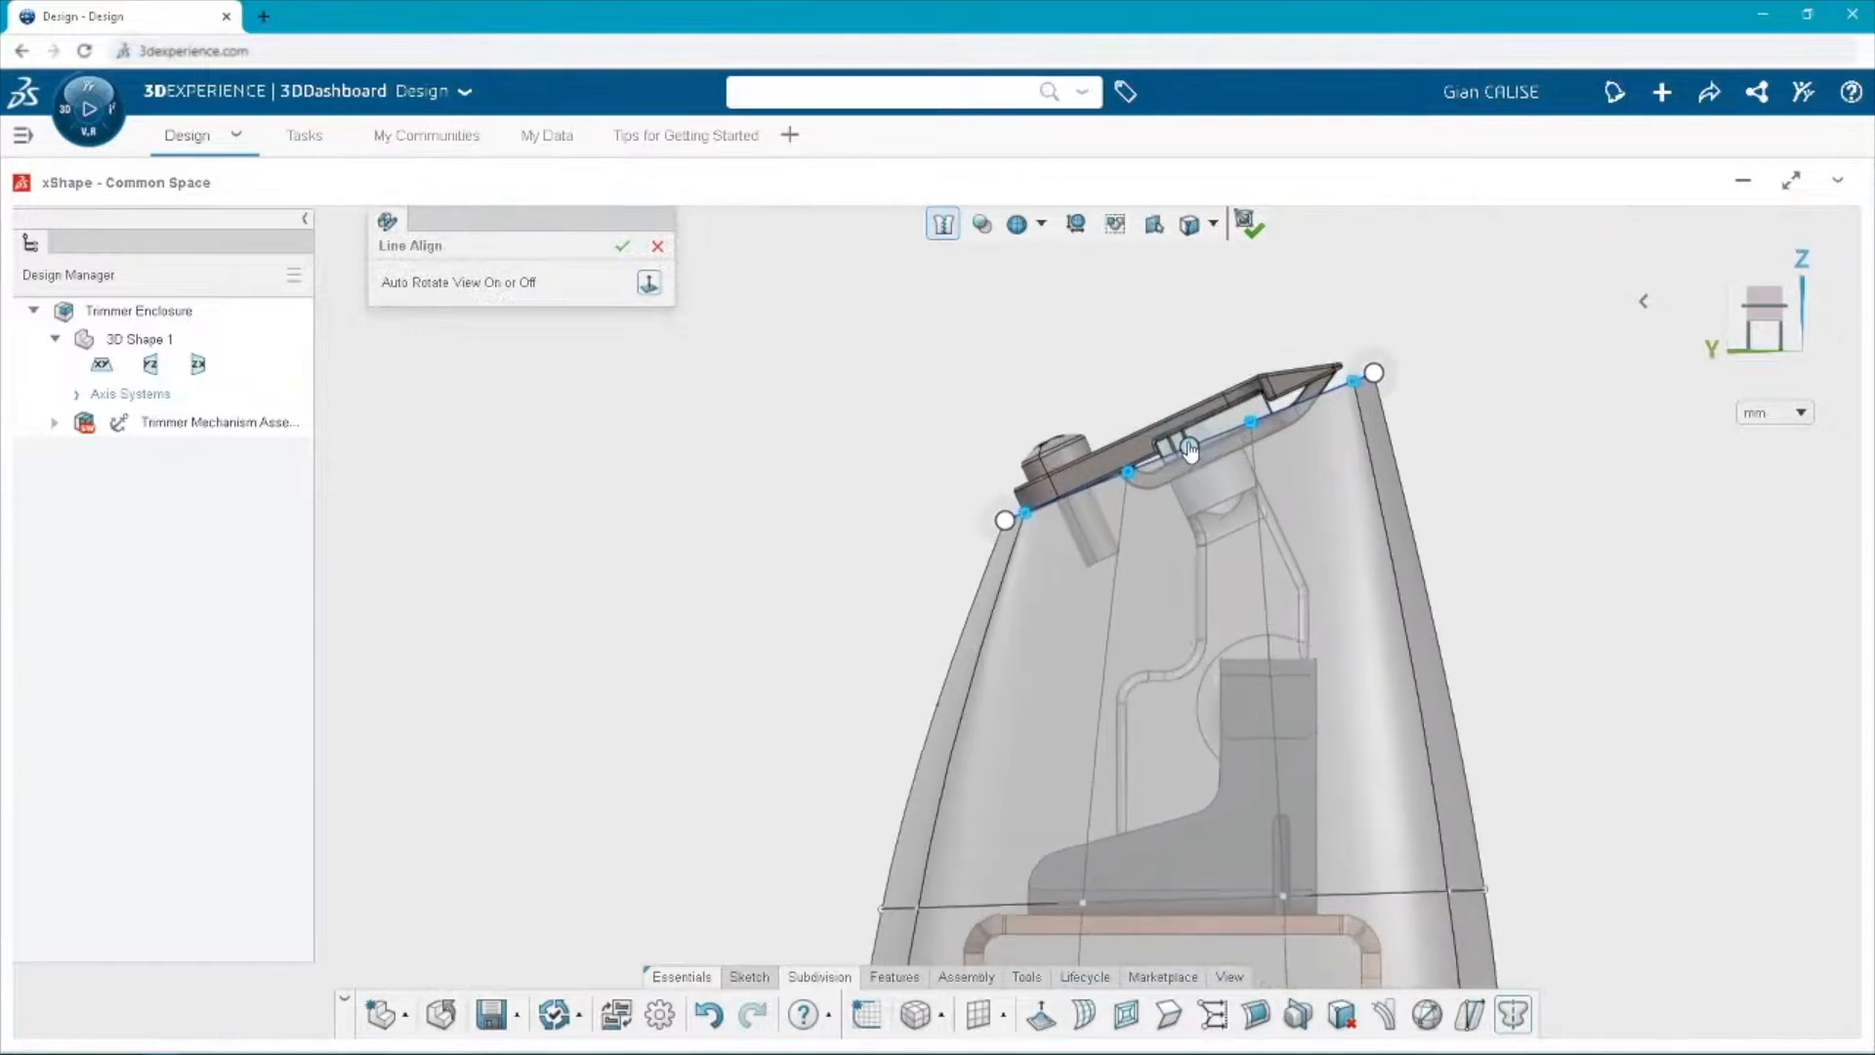
left_click_drag(984, 528, 976, 523)
left_click_drag(1393, 365, 1390, 340)
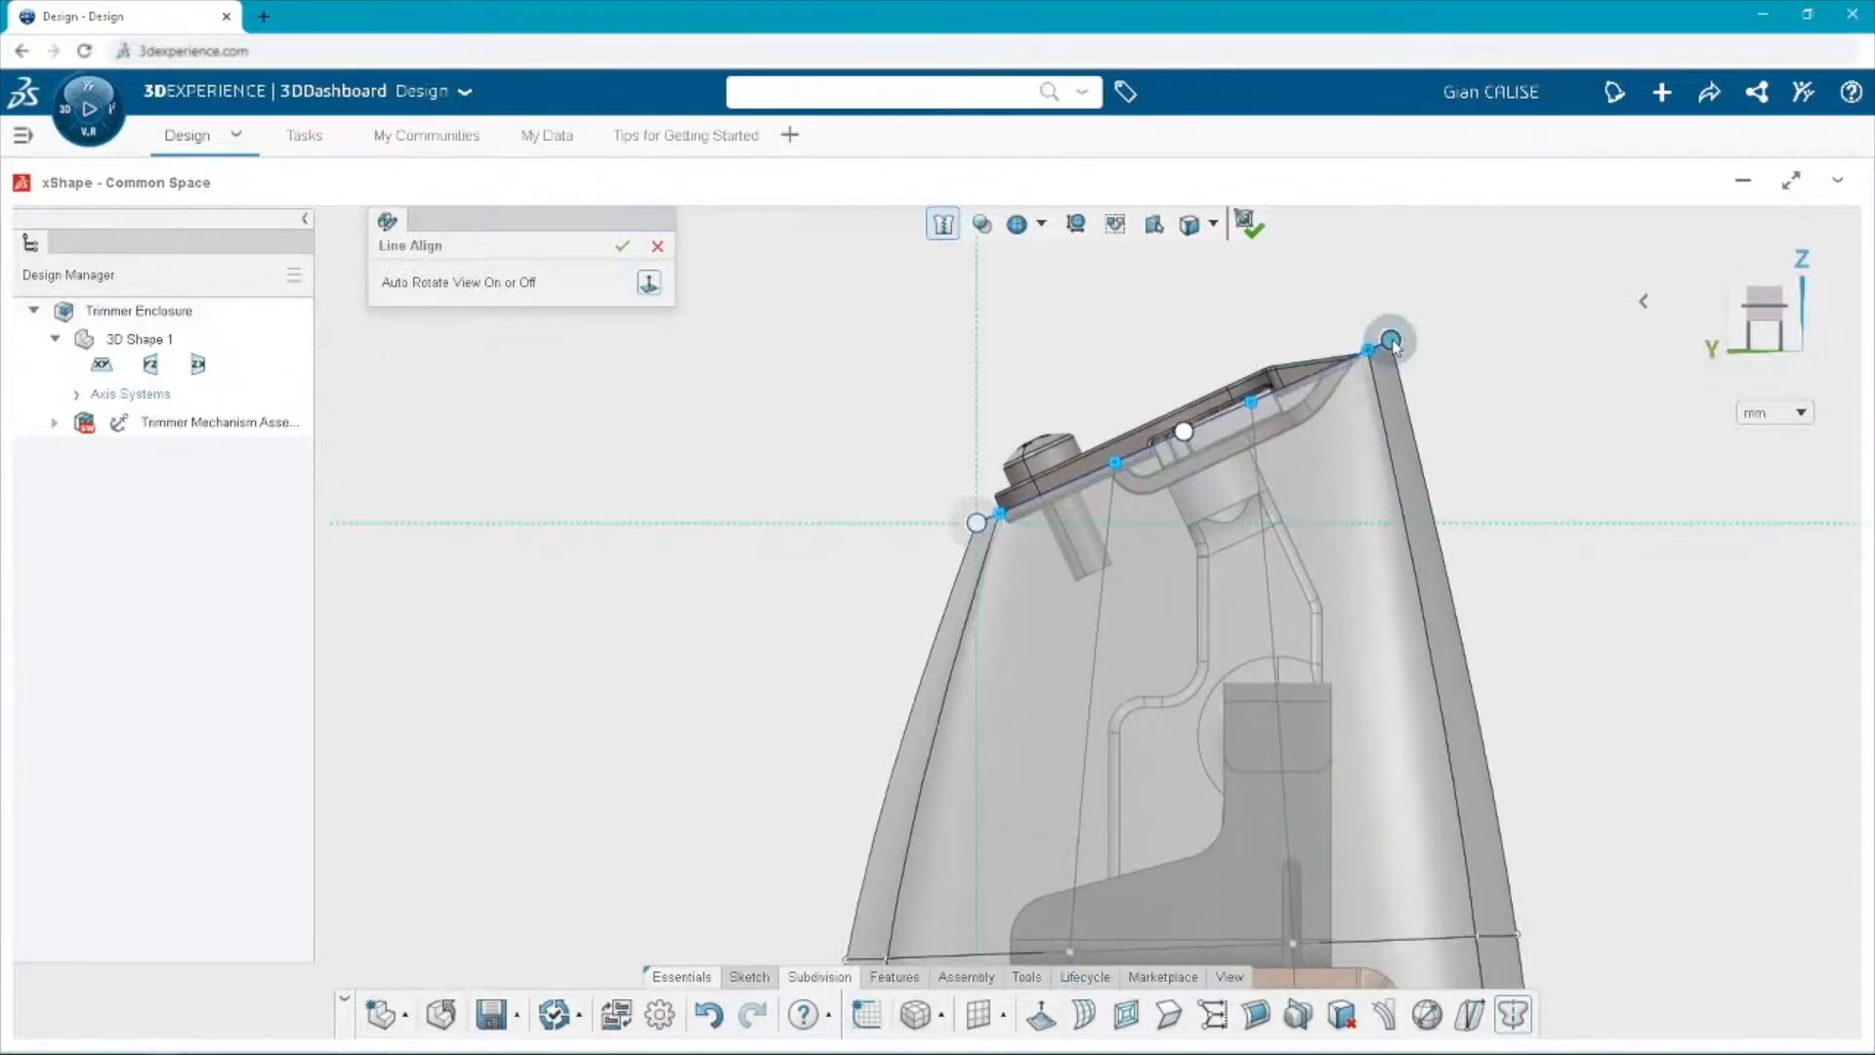
left_click_drag(1183, 431, 1182, 447)
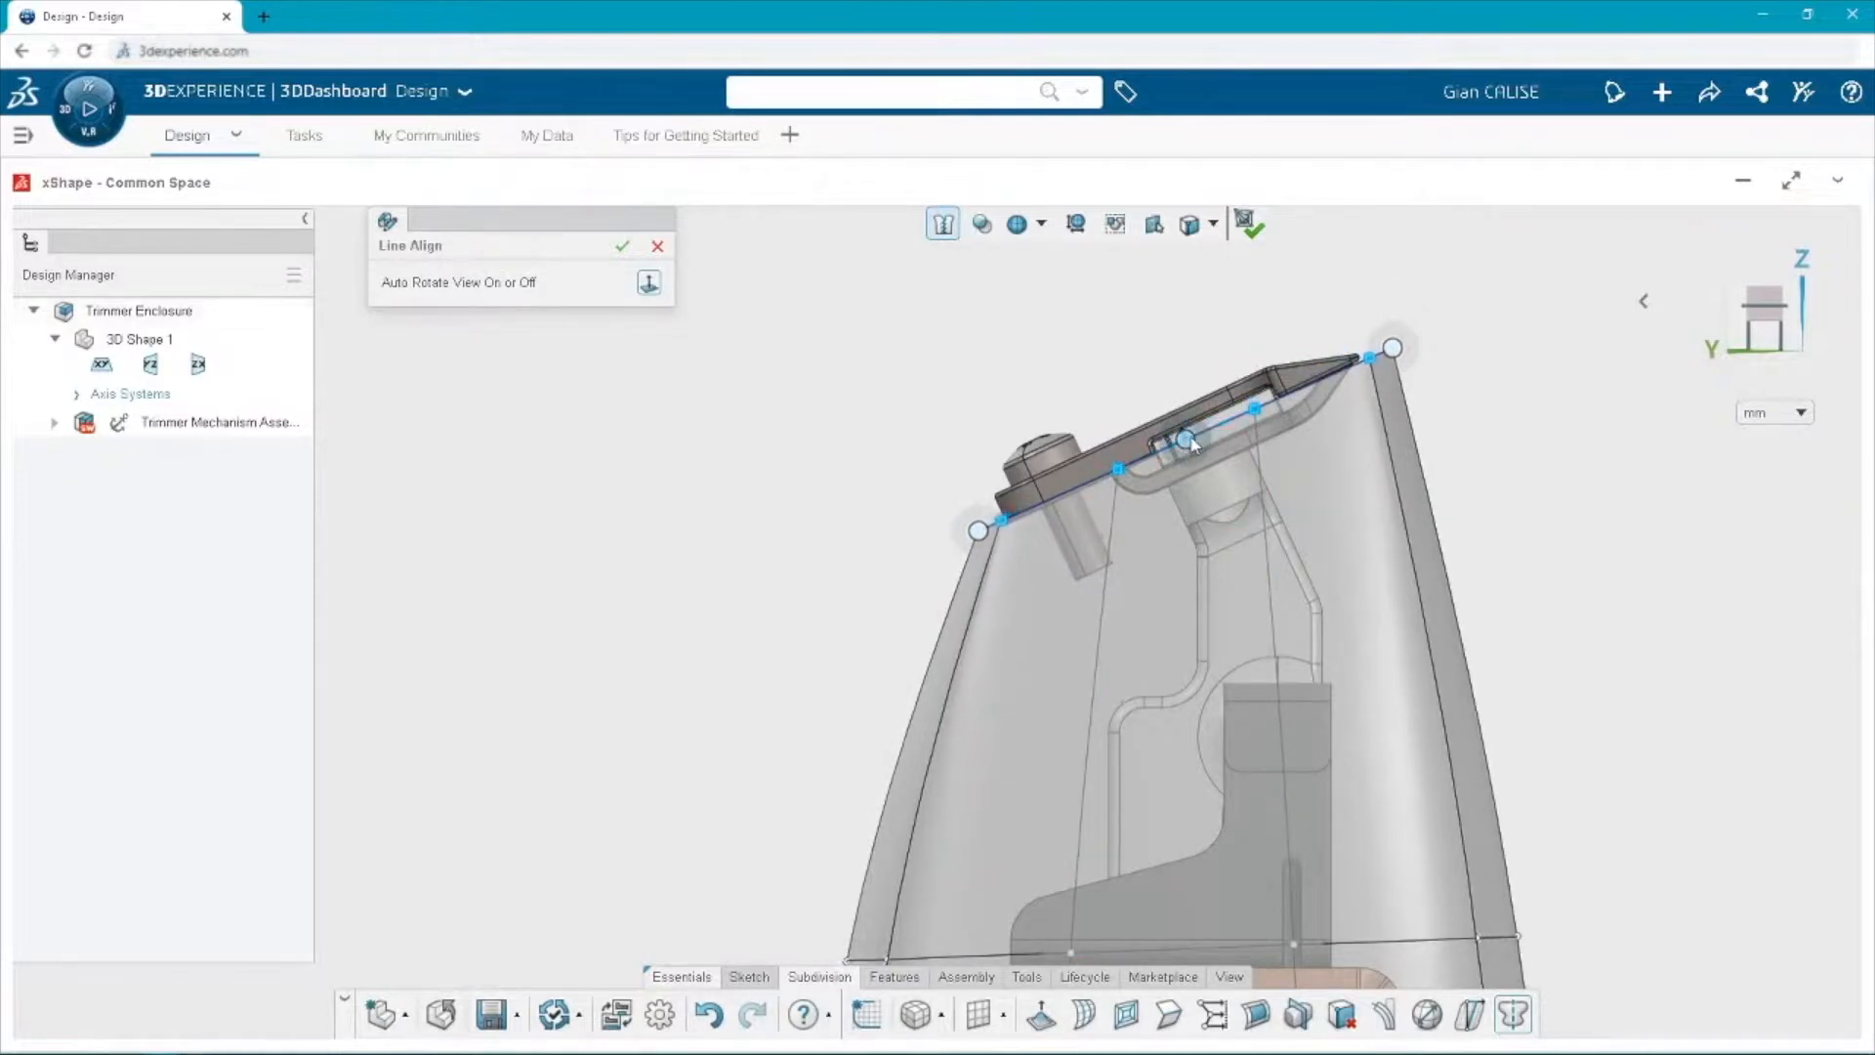
left_click_drag(1393, 350, 1278, 418)
left_click_drag(978, 530, 1030, 520)
left_click(622, 247)
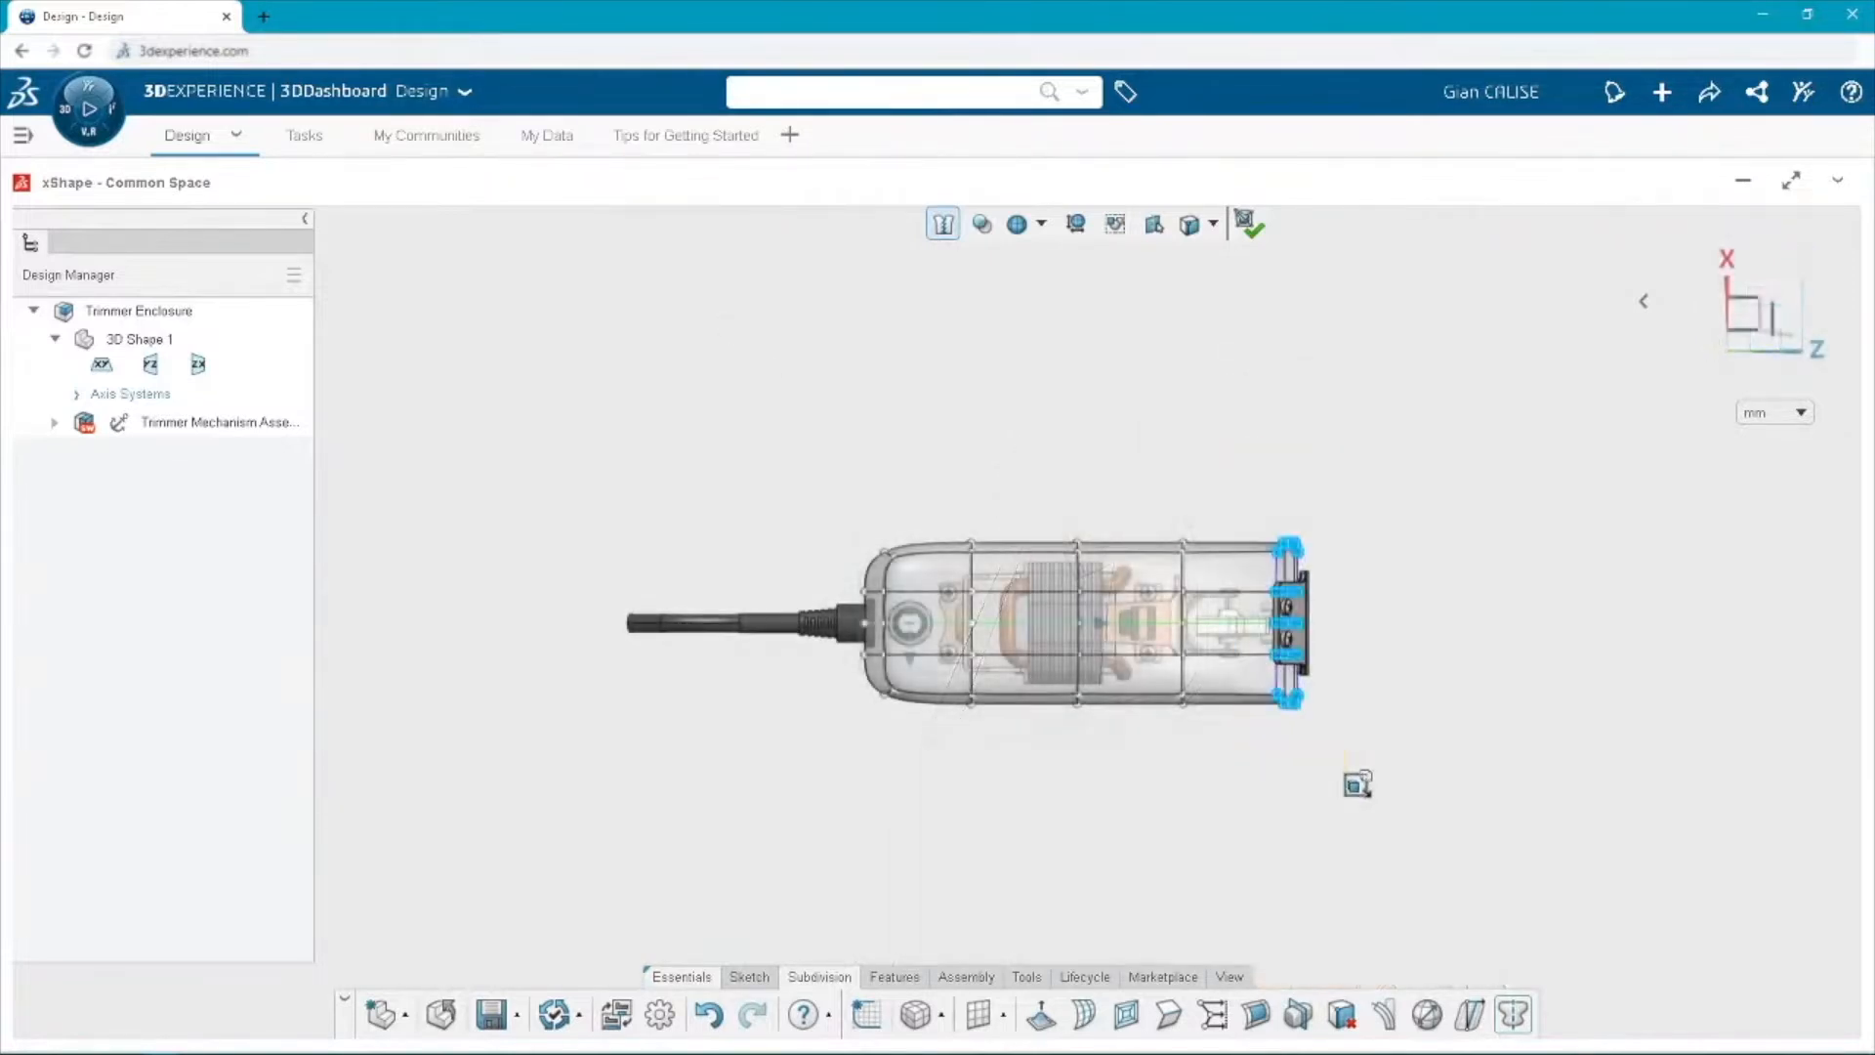
Narrow the enclosure's blade end along X by scaling the rim points and the adjacent point row inward.
left_click_drag(1289, 713, 1291, 690)
left_click_drag(1419, 765, 1163, 515)
left_click_drag(1244, 720, 1232, 687)
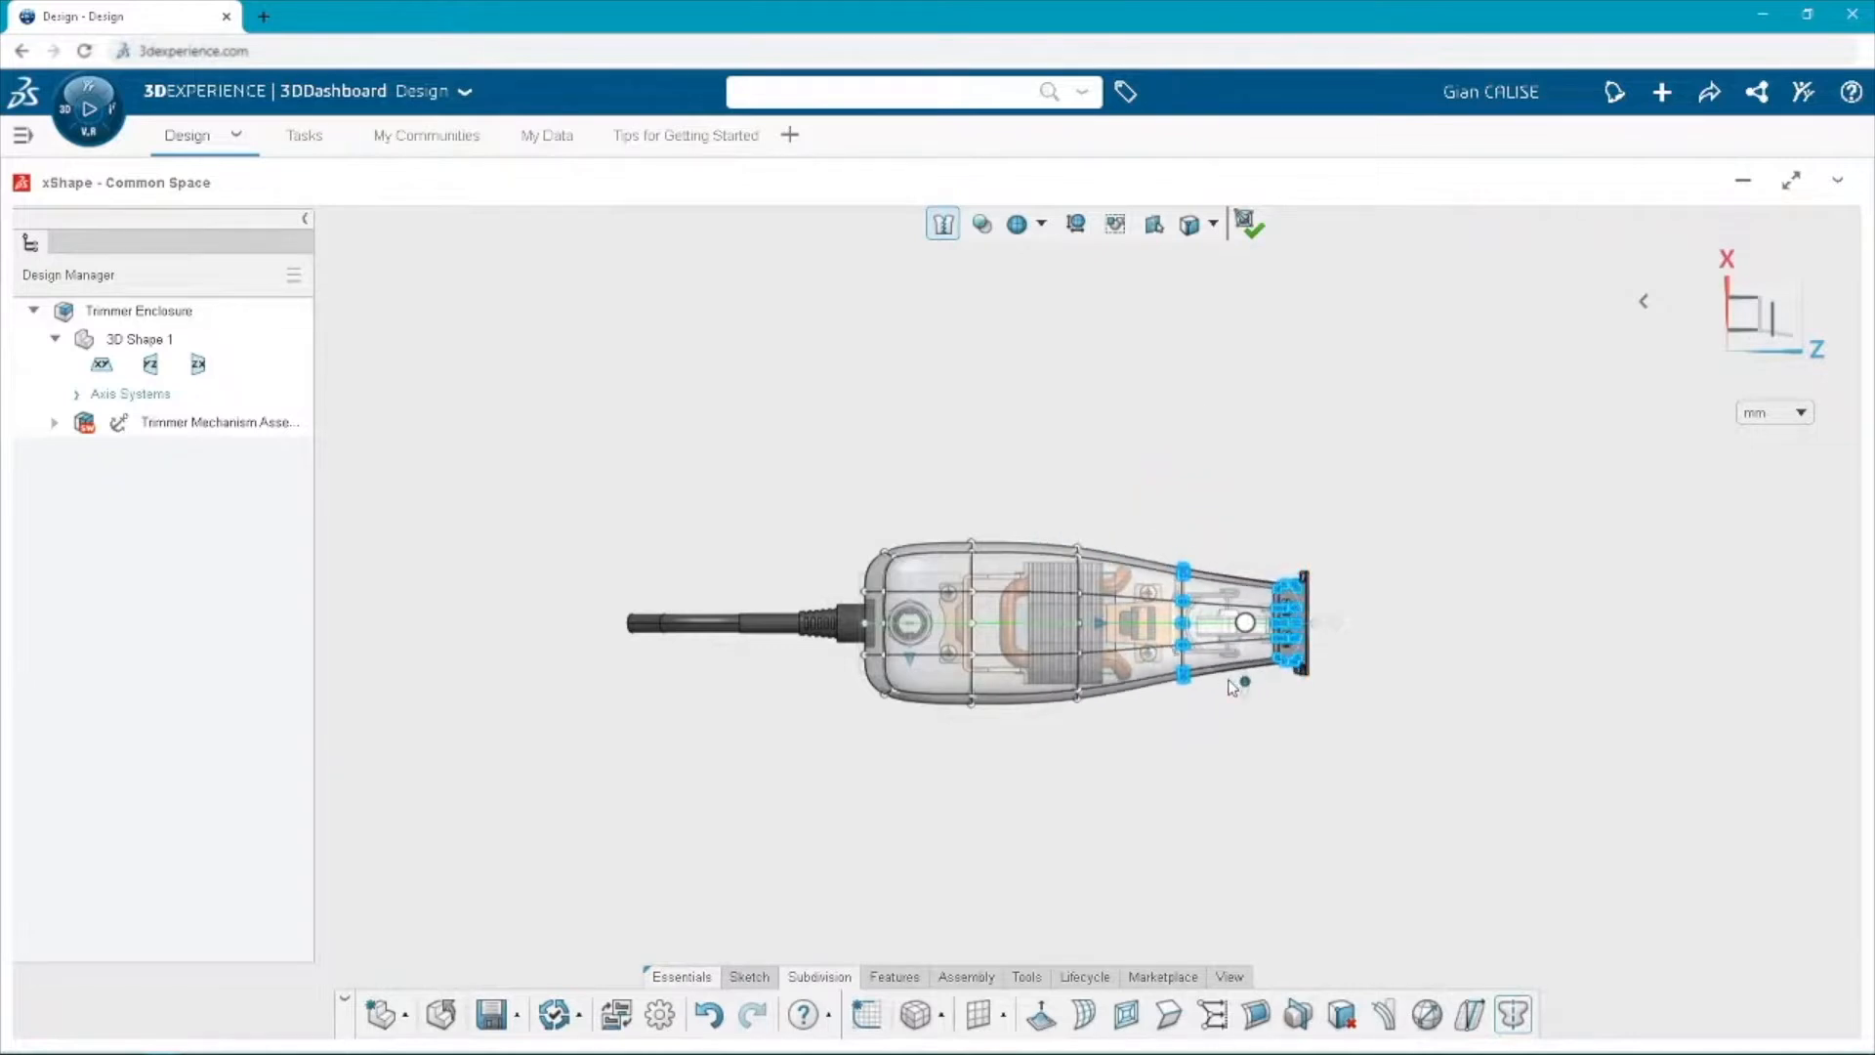
left_click(1211, 718)
Select the point rows at the cord end and scale them inward along X to taper that end.
scroll(775, 549, "up", 3)
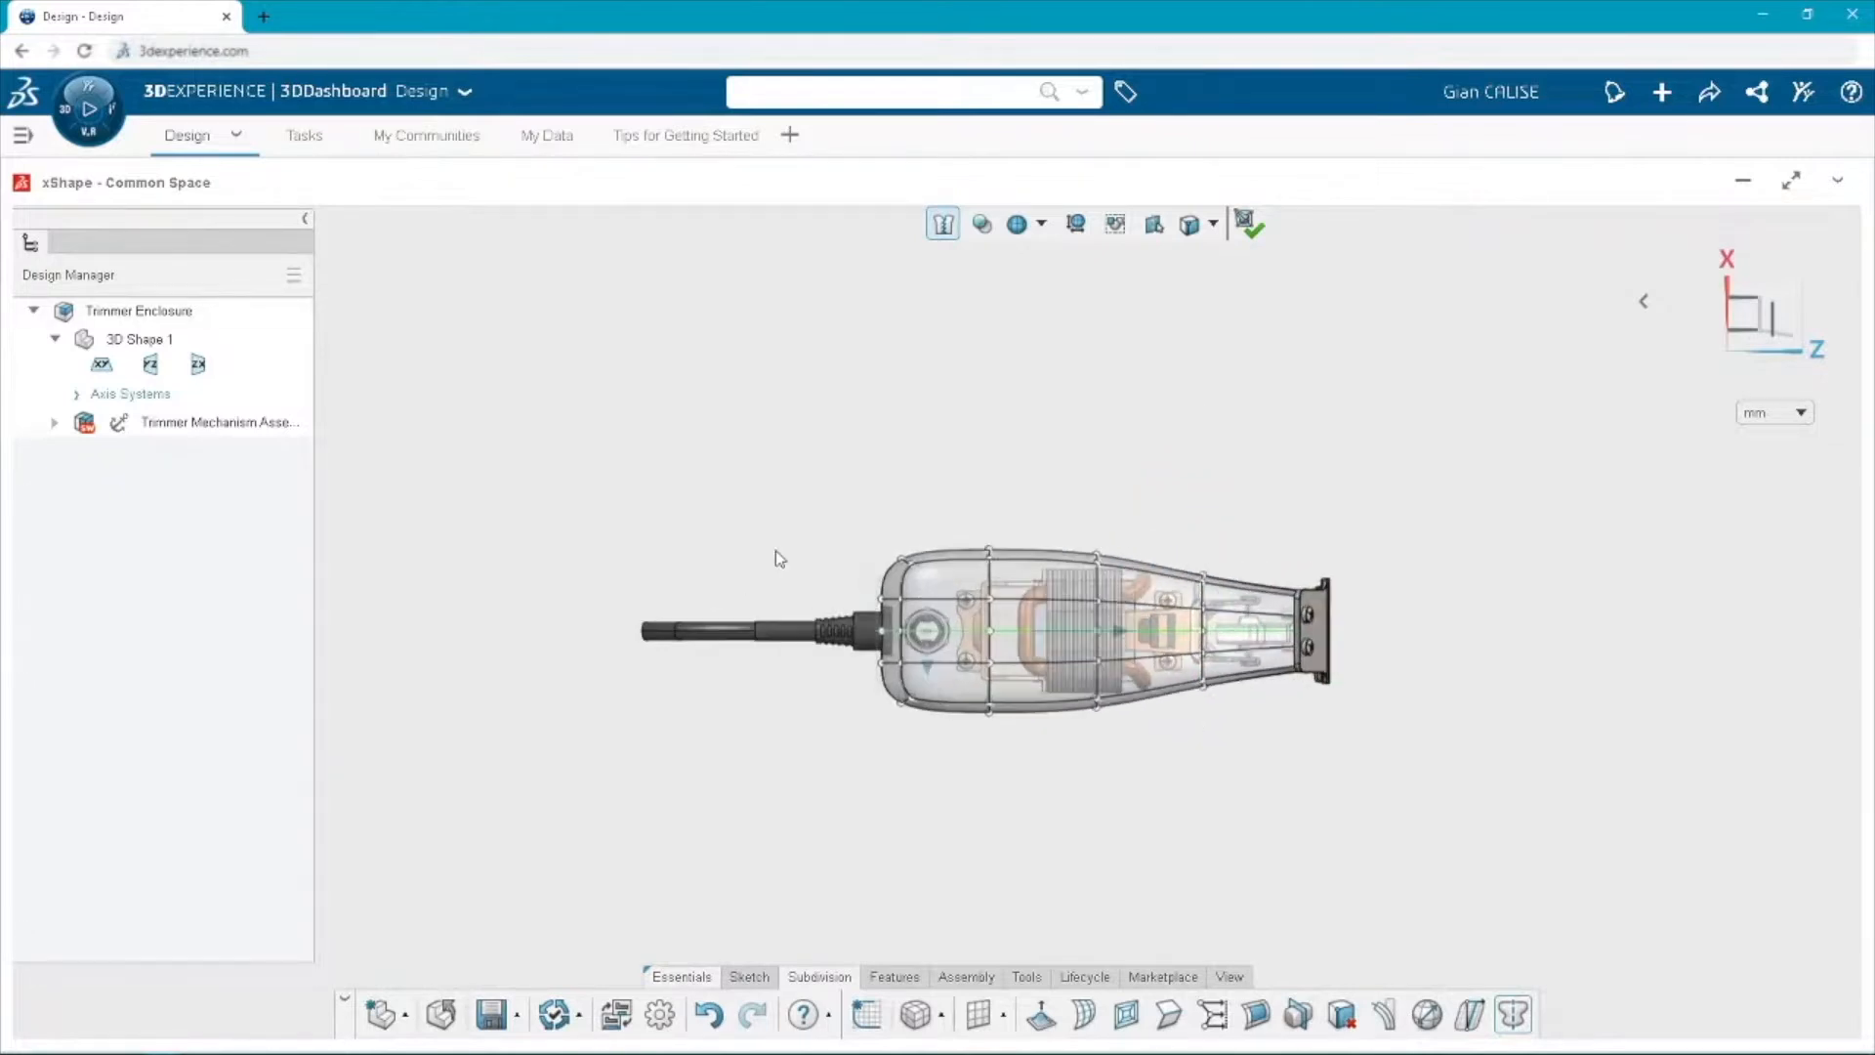
left_click_drag(994, 600, 1010, 818)
left_click_drag(837, 476, 1109, 664)
left_click_drag(998, 746, 998, 728)
left_click(994, 773)
Adjust the corner and end points at the cord end so the enclosure tapers closely around the cord connector.
left_click(954, 724)
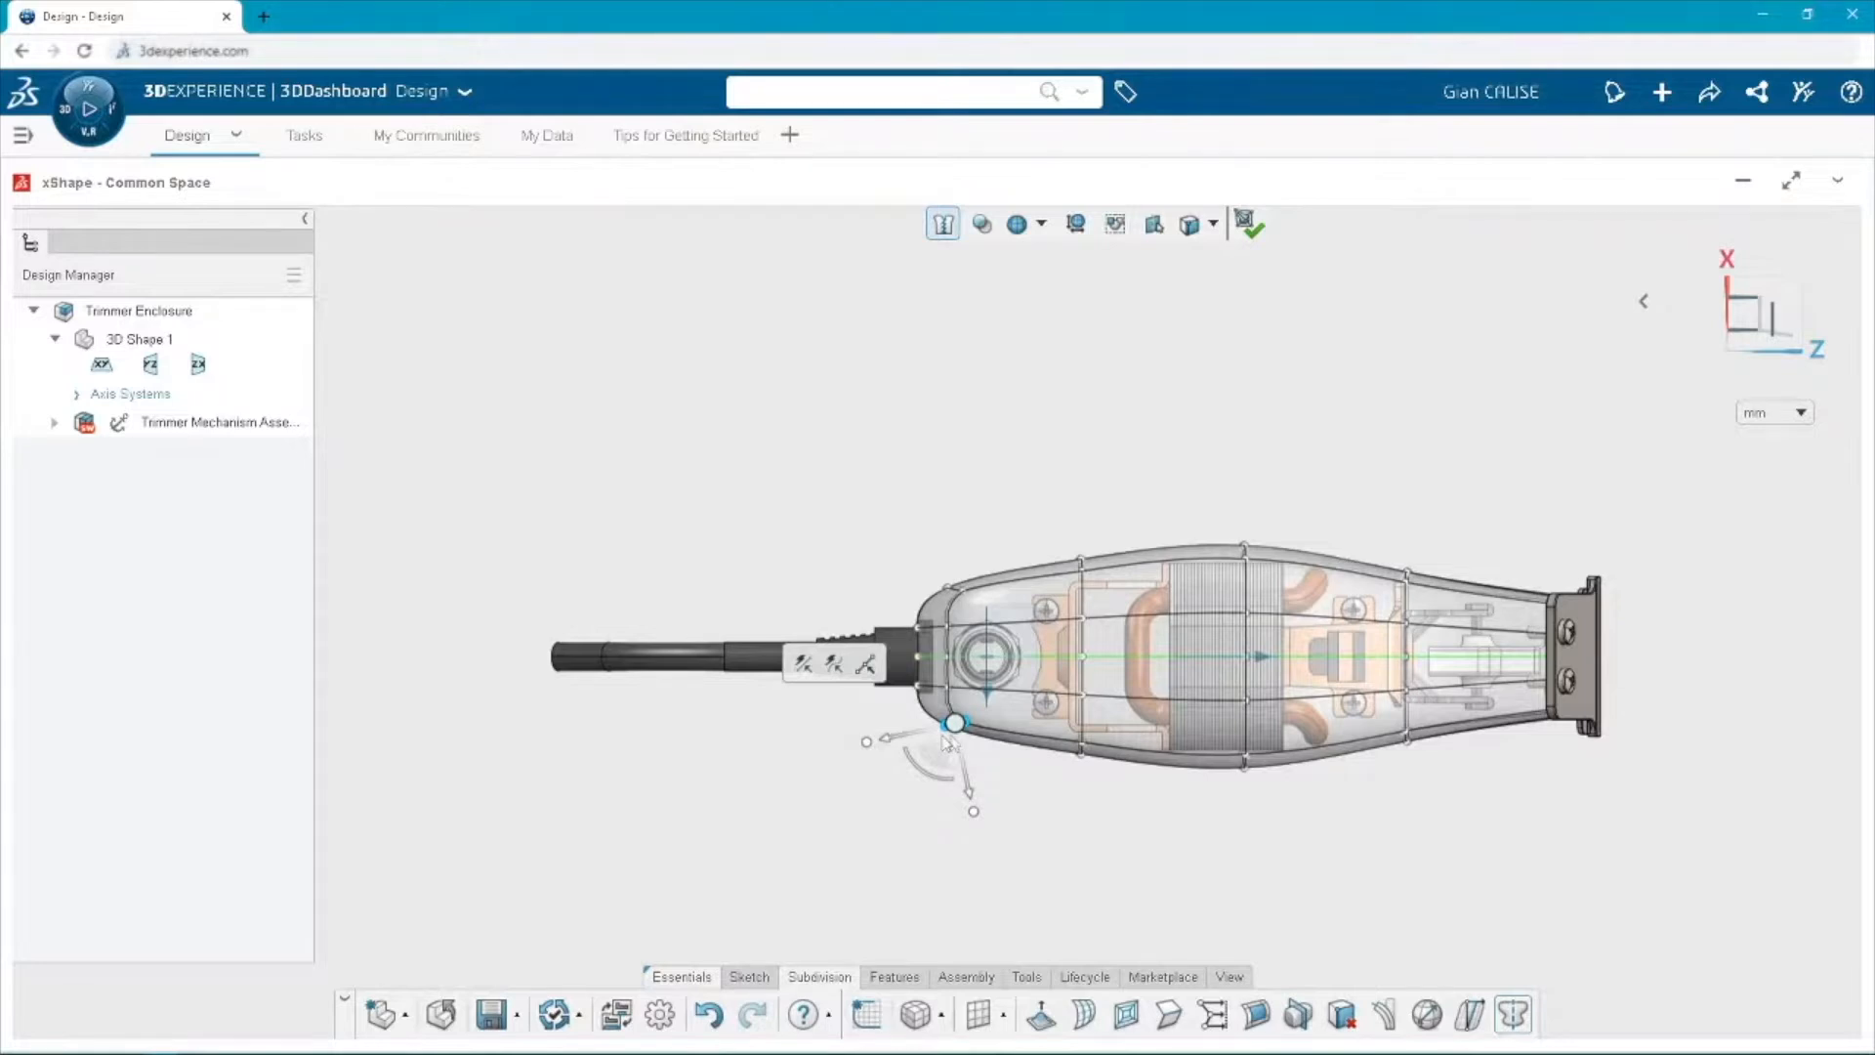
left_click(954, 723)
left_click(971, 801)
mouse_move(1017, 725)
left_mouse_down()
mouse_move(1059, 724)
mouse_move(1042, 725)
left_mouse_up()
left_click_drag(983, 683, 983, 677)
left_click_drag(876, 572, 1018, 741)
left_click_drag(1008, 659, 976, 659)
Select the point row between the motor and the blade end and shift it slightly along Z toward the blade.
left_click(1299, 806)
mouse_move(1377, 818)
left_mouse_down()
mouse_move(1413, 681)
mouse_move(1417, 528)
left_mouse_up()
left_click_drag(1479, 657, 1505, 657)
Insert a cross-section edge loop between the motor and the blade end and shift its points along Z toward the blade.
left_click(1388, 625)
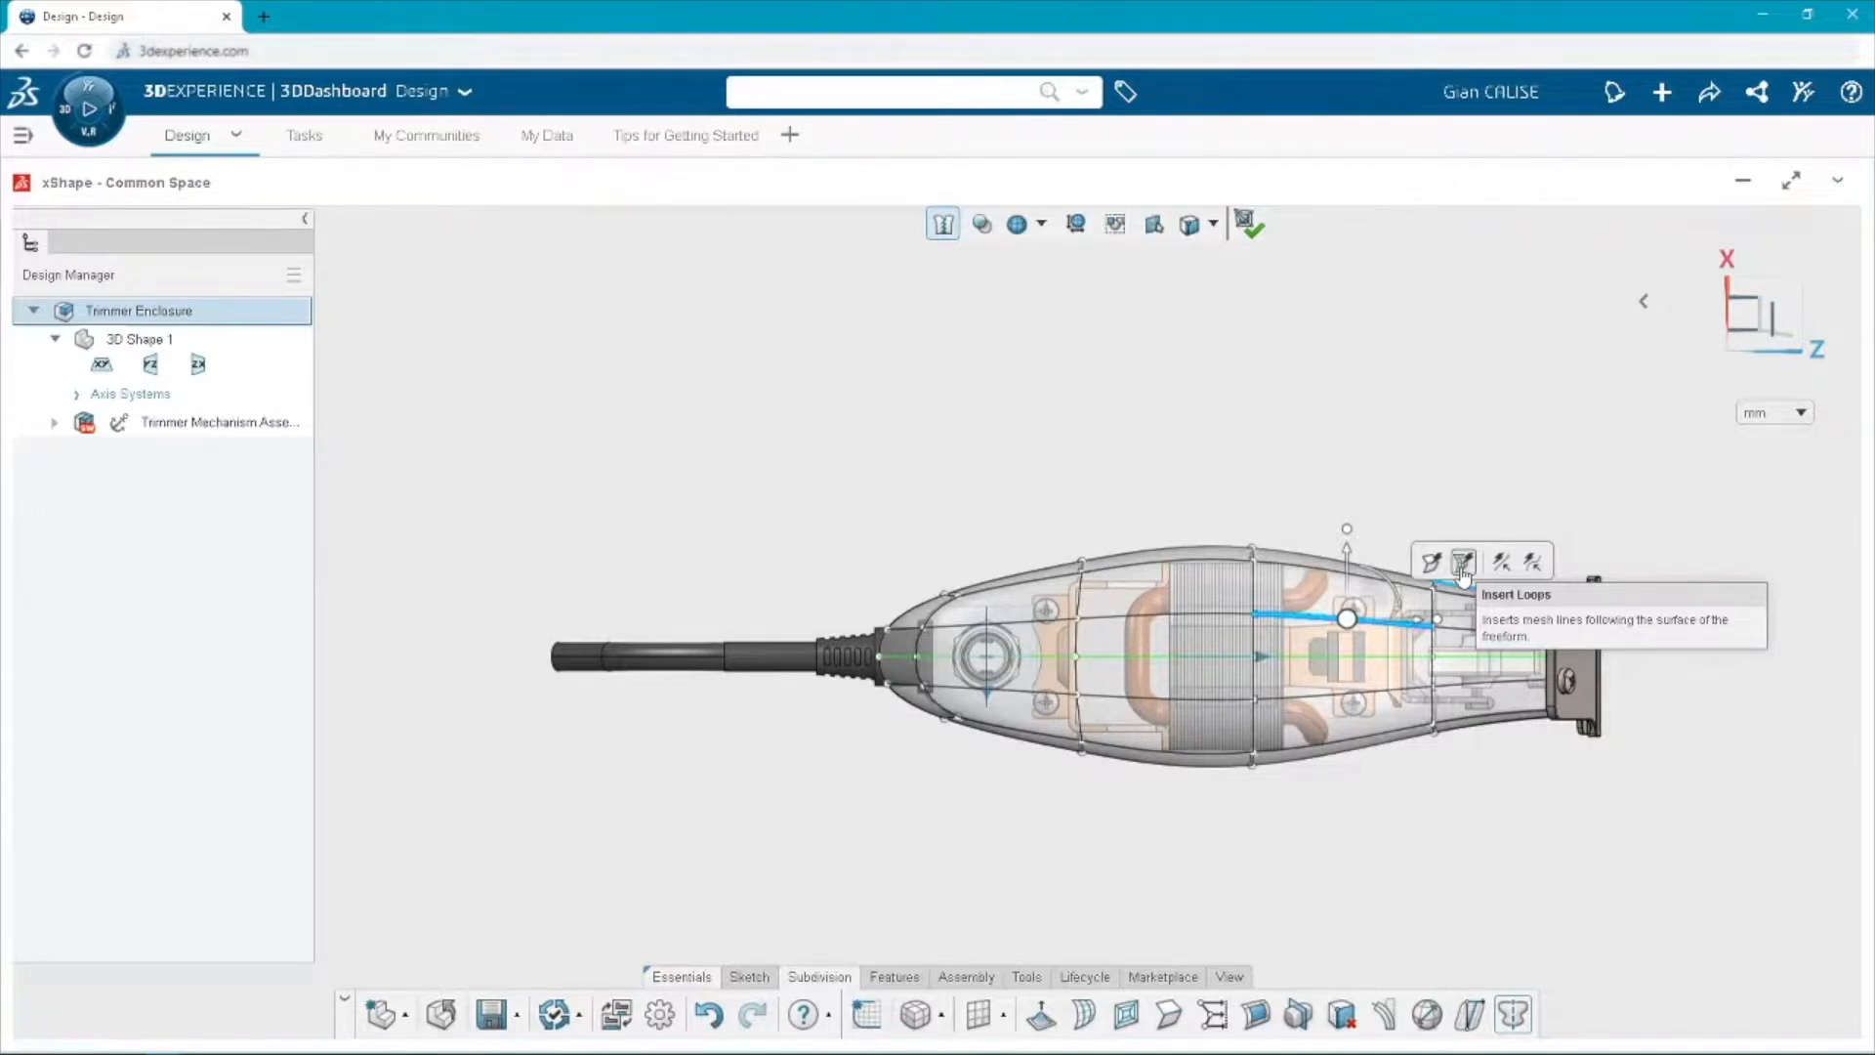
left_click(1462, 566)
left_click(1461, 569)
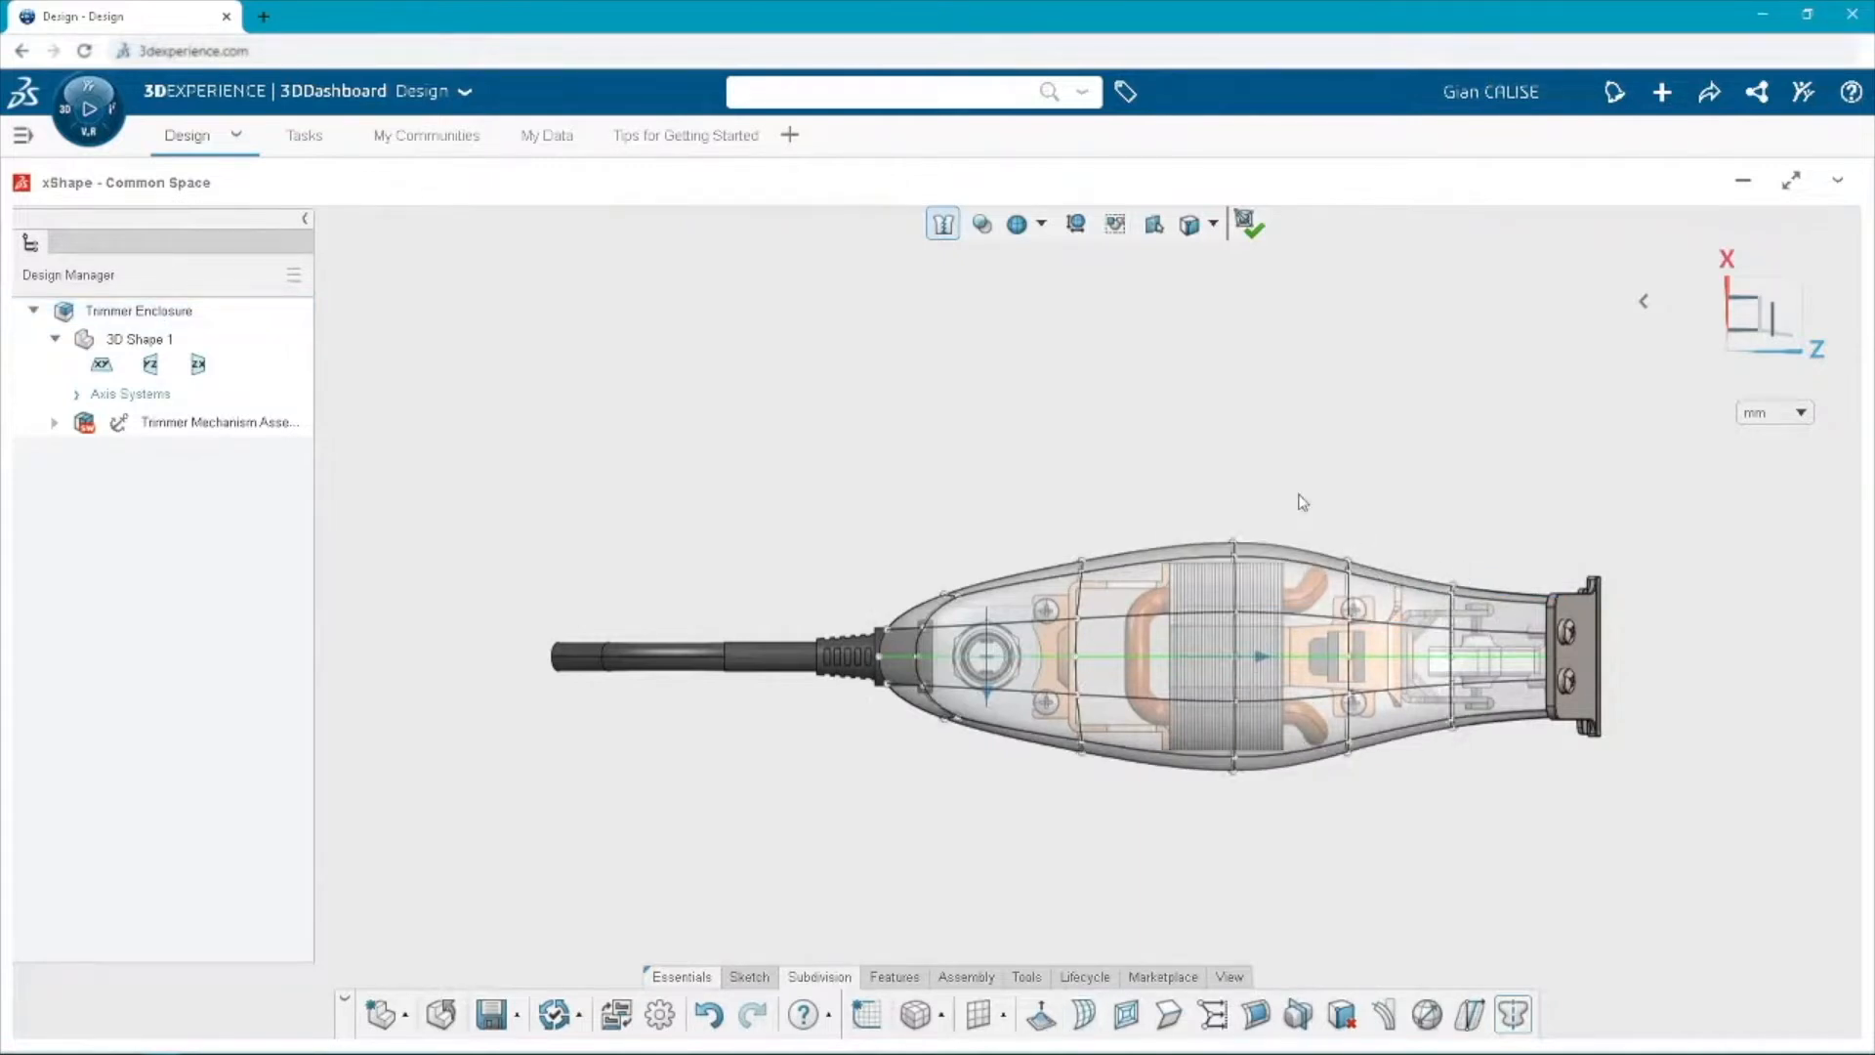
left_click_drag(1404, 825, 1390, 812)
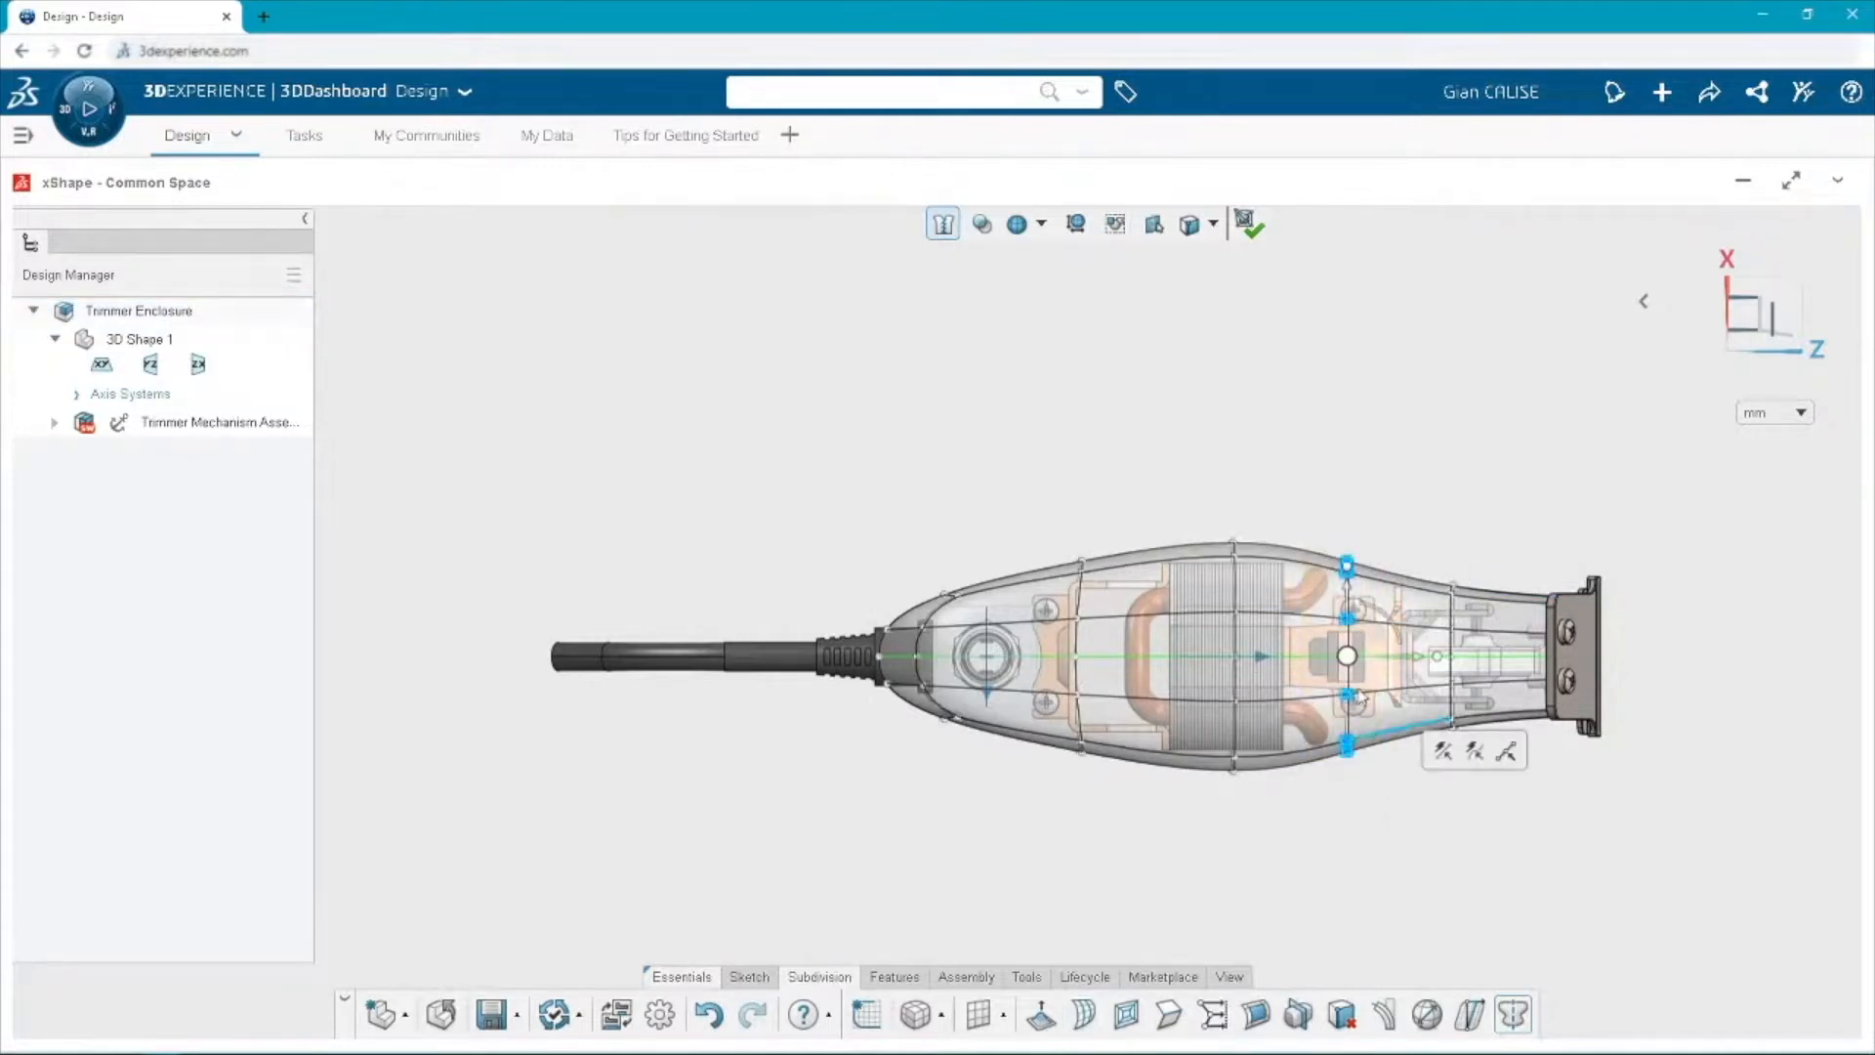
left_click_drag(1369, 654, 1414, 659)
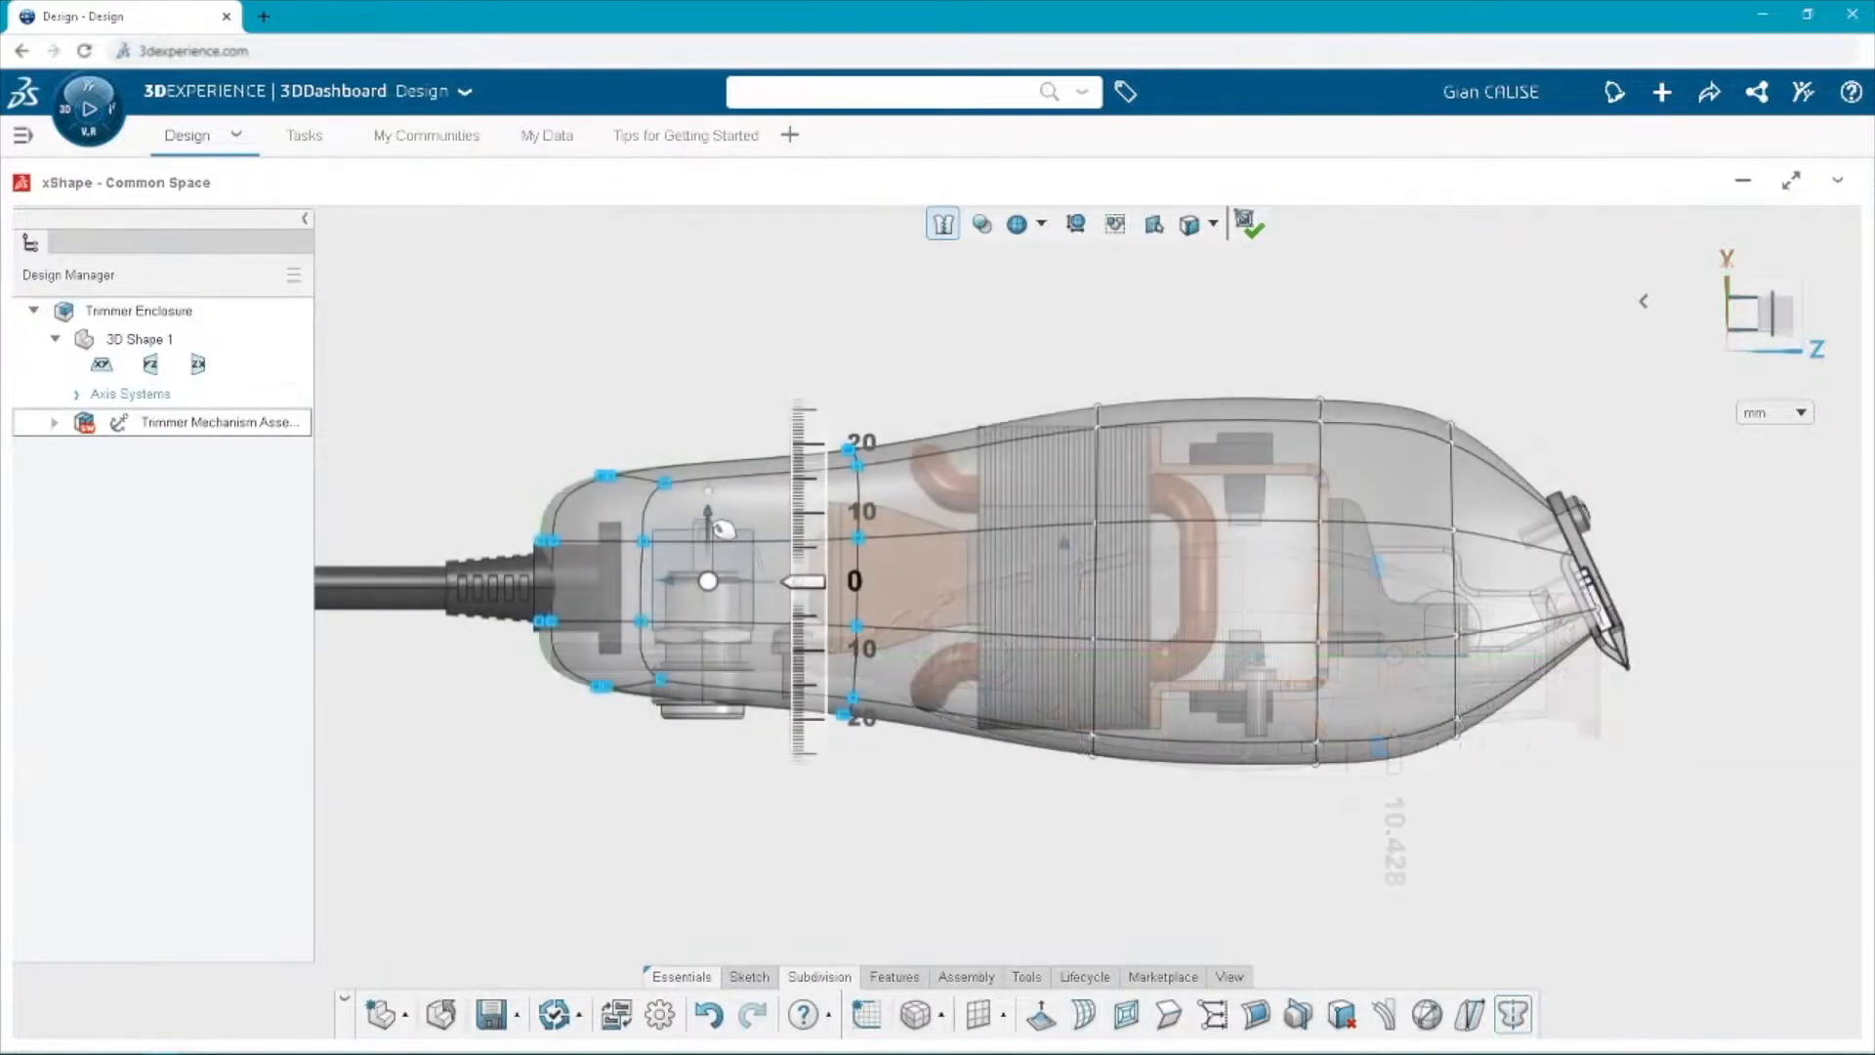
Raise the cord-end points slightly along Y and insert a lengthwise edge loop at mid-height of the enclosure's side.
left_click_drag(710, 532, 716, 513)
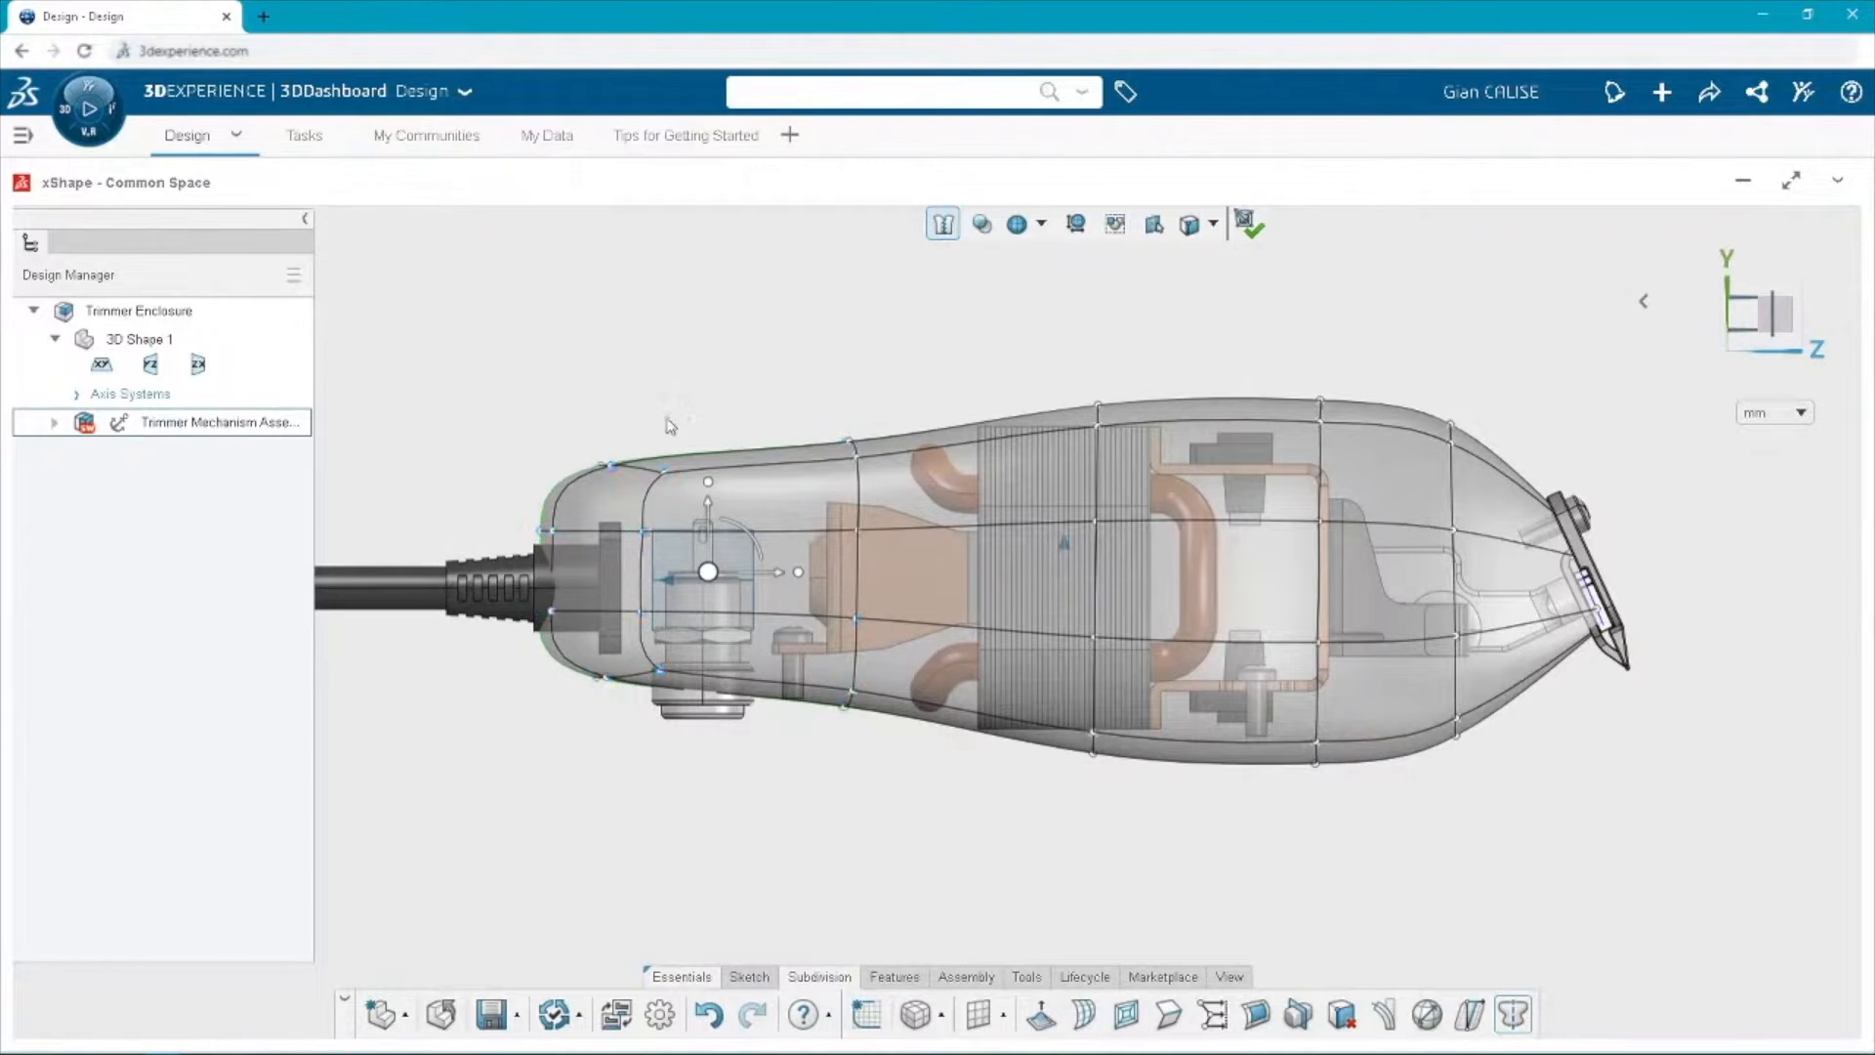
left_click(642, 564)
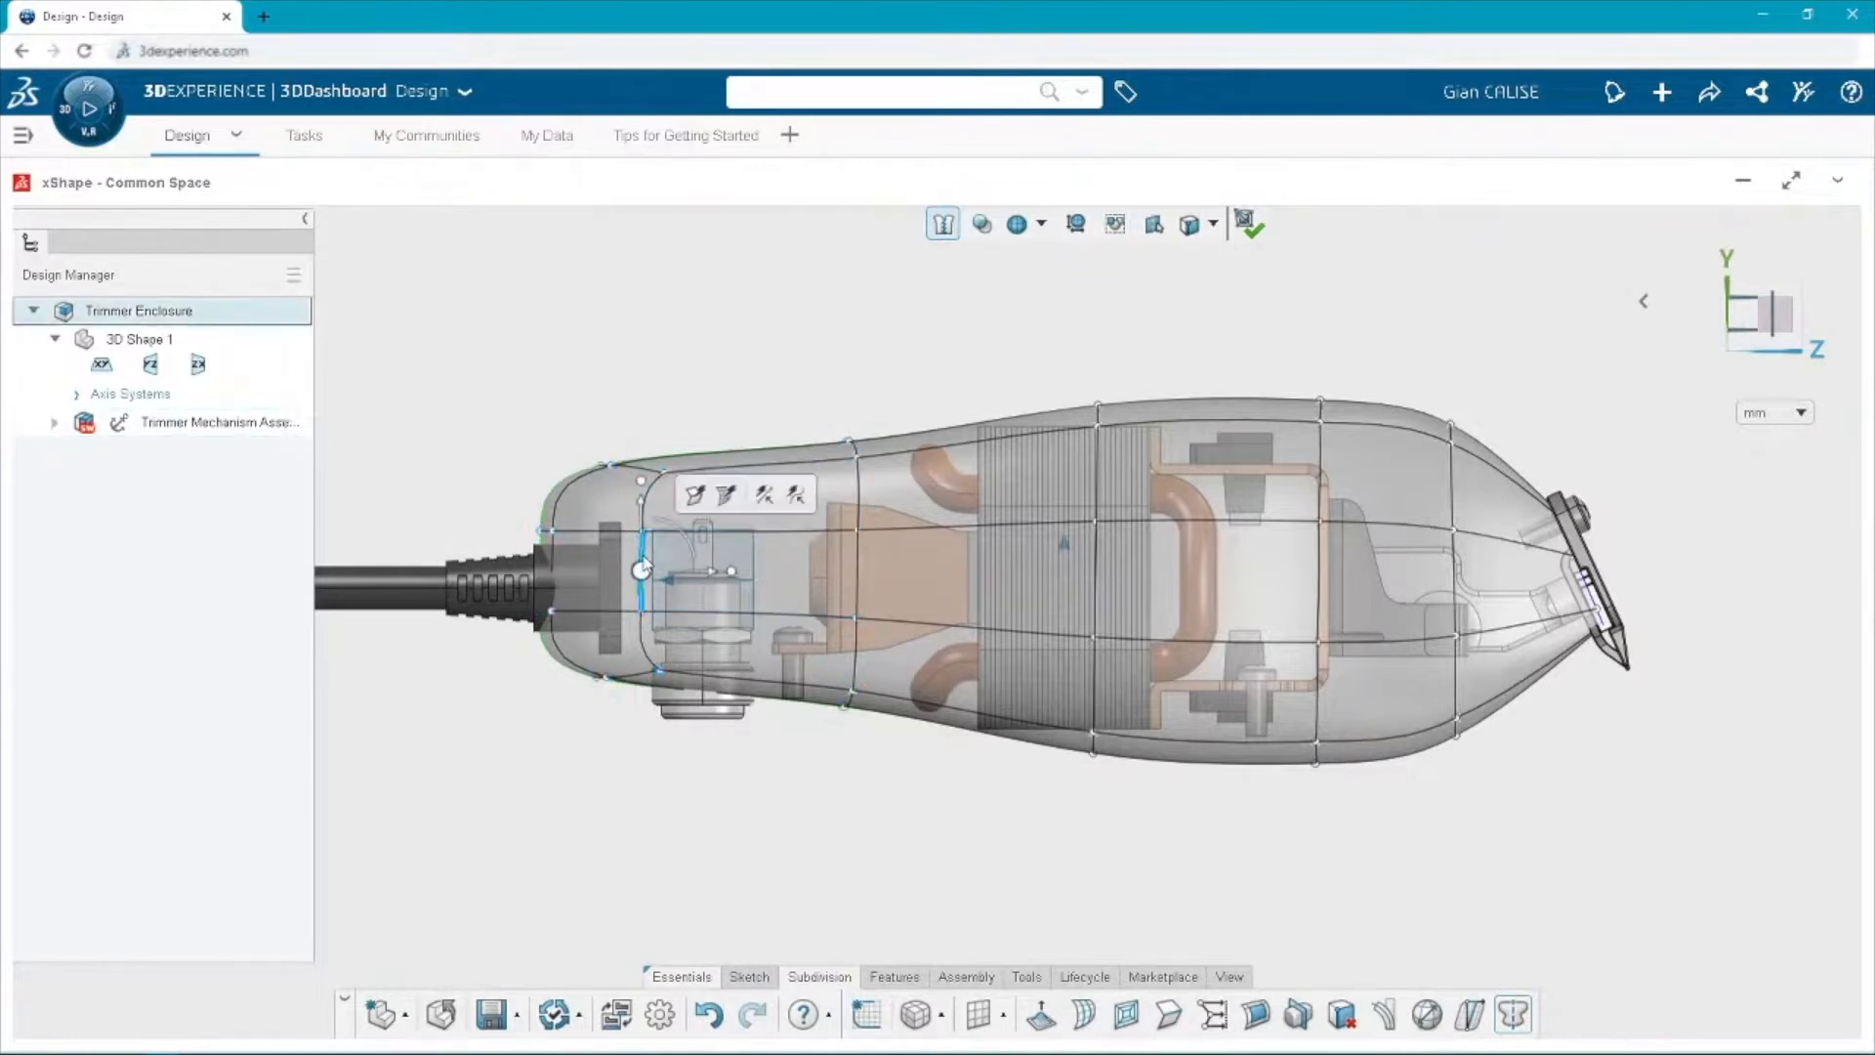
left_click(726, 495)
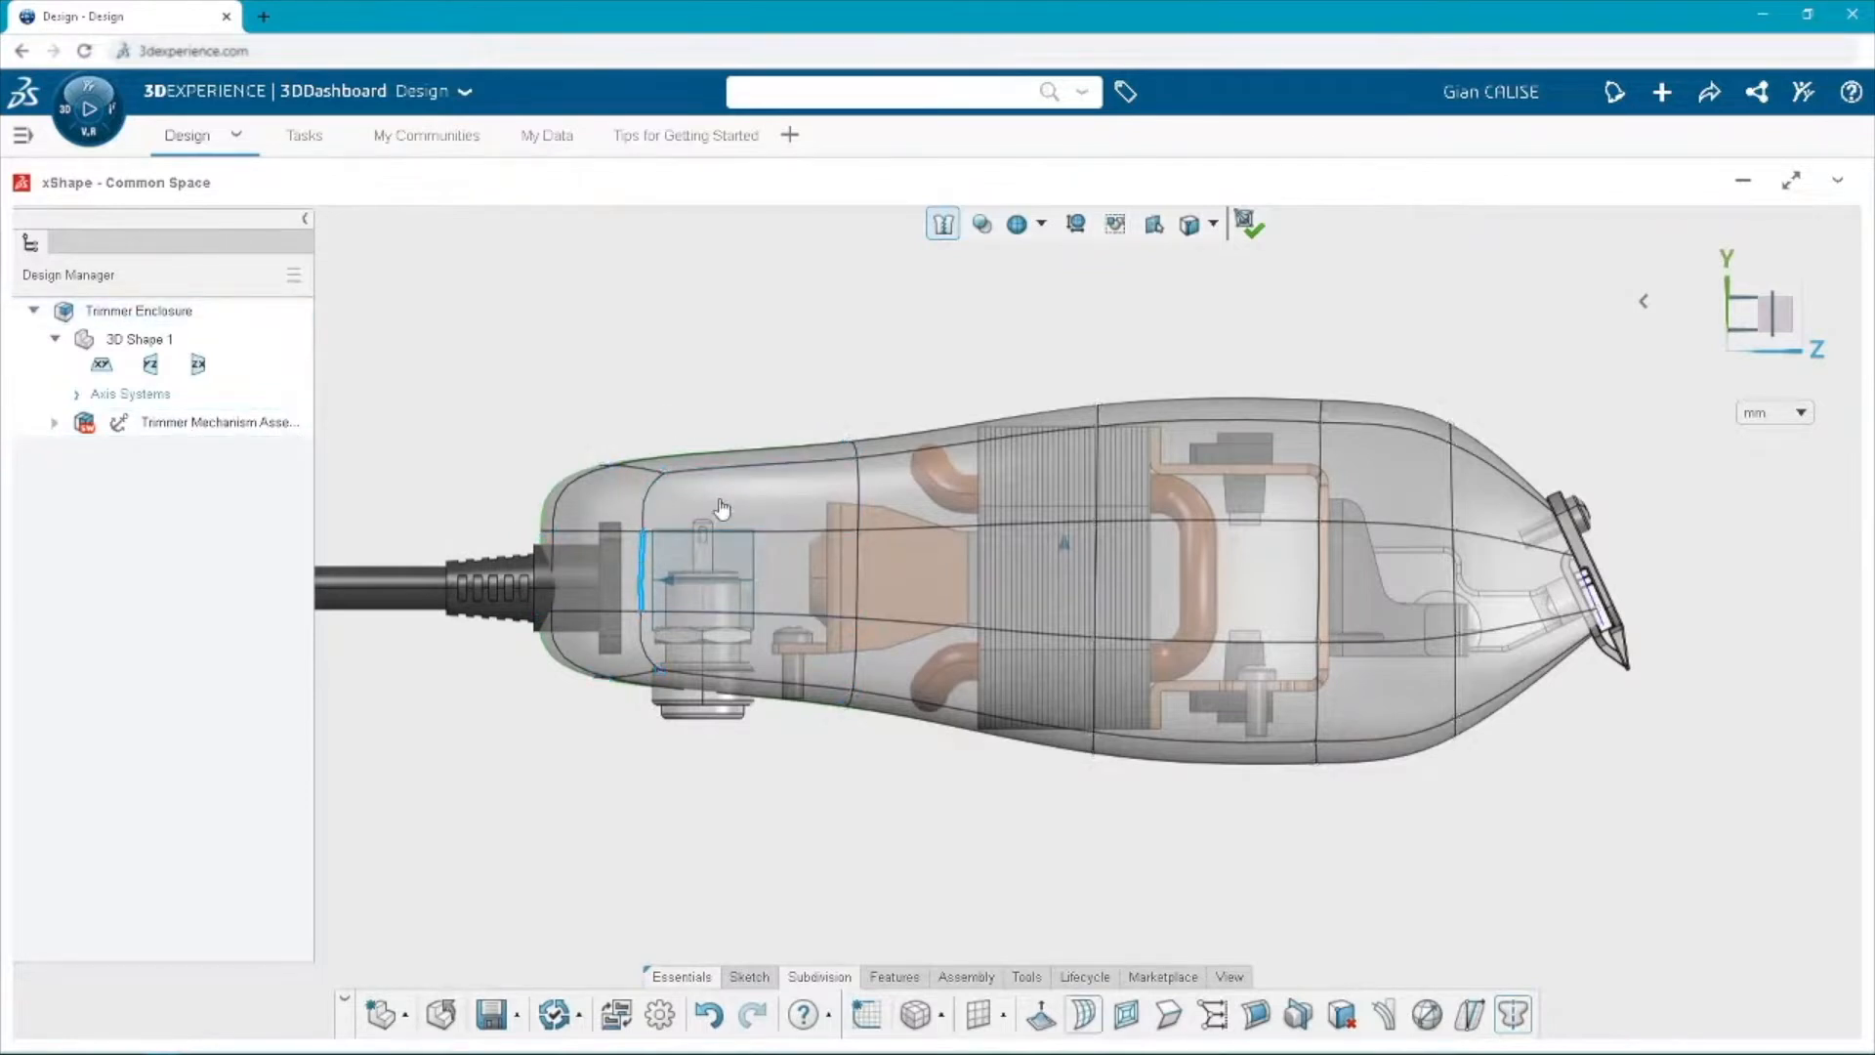
Crease the stepped edge path along the enclosure's side and over the cord end, then adjust the upper edge near the blade.
left_click(1417, 591)
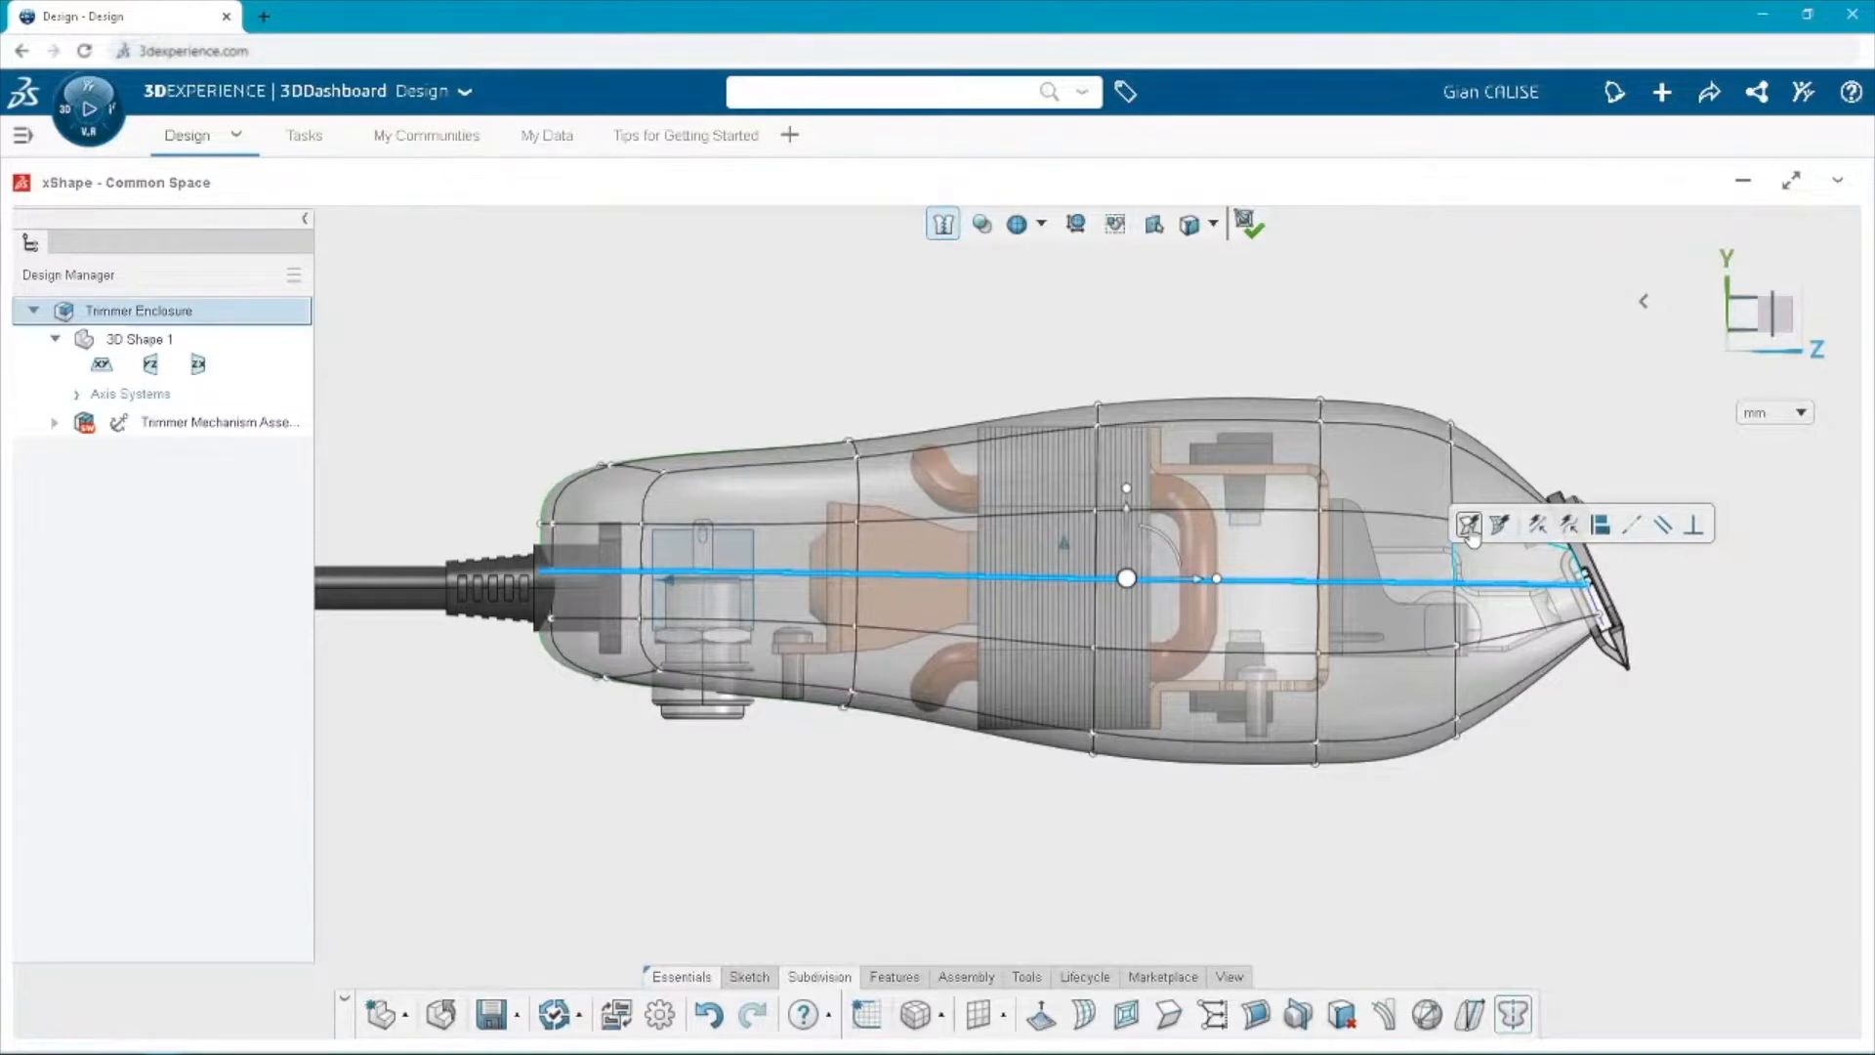
scroll(515, 445, "up", 4)
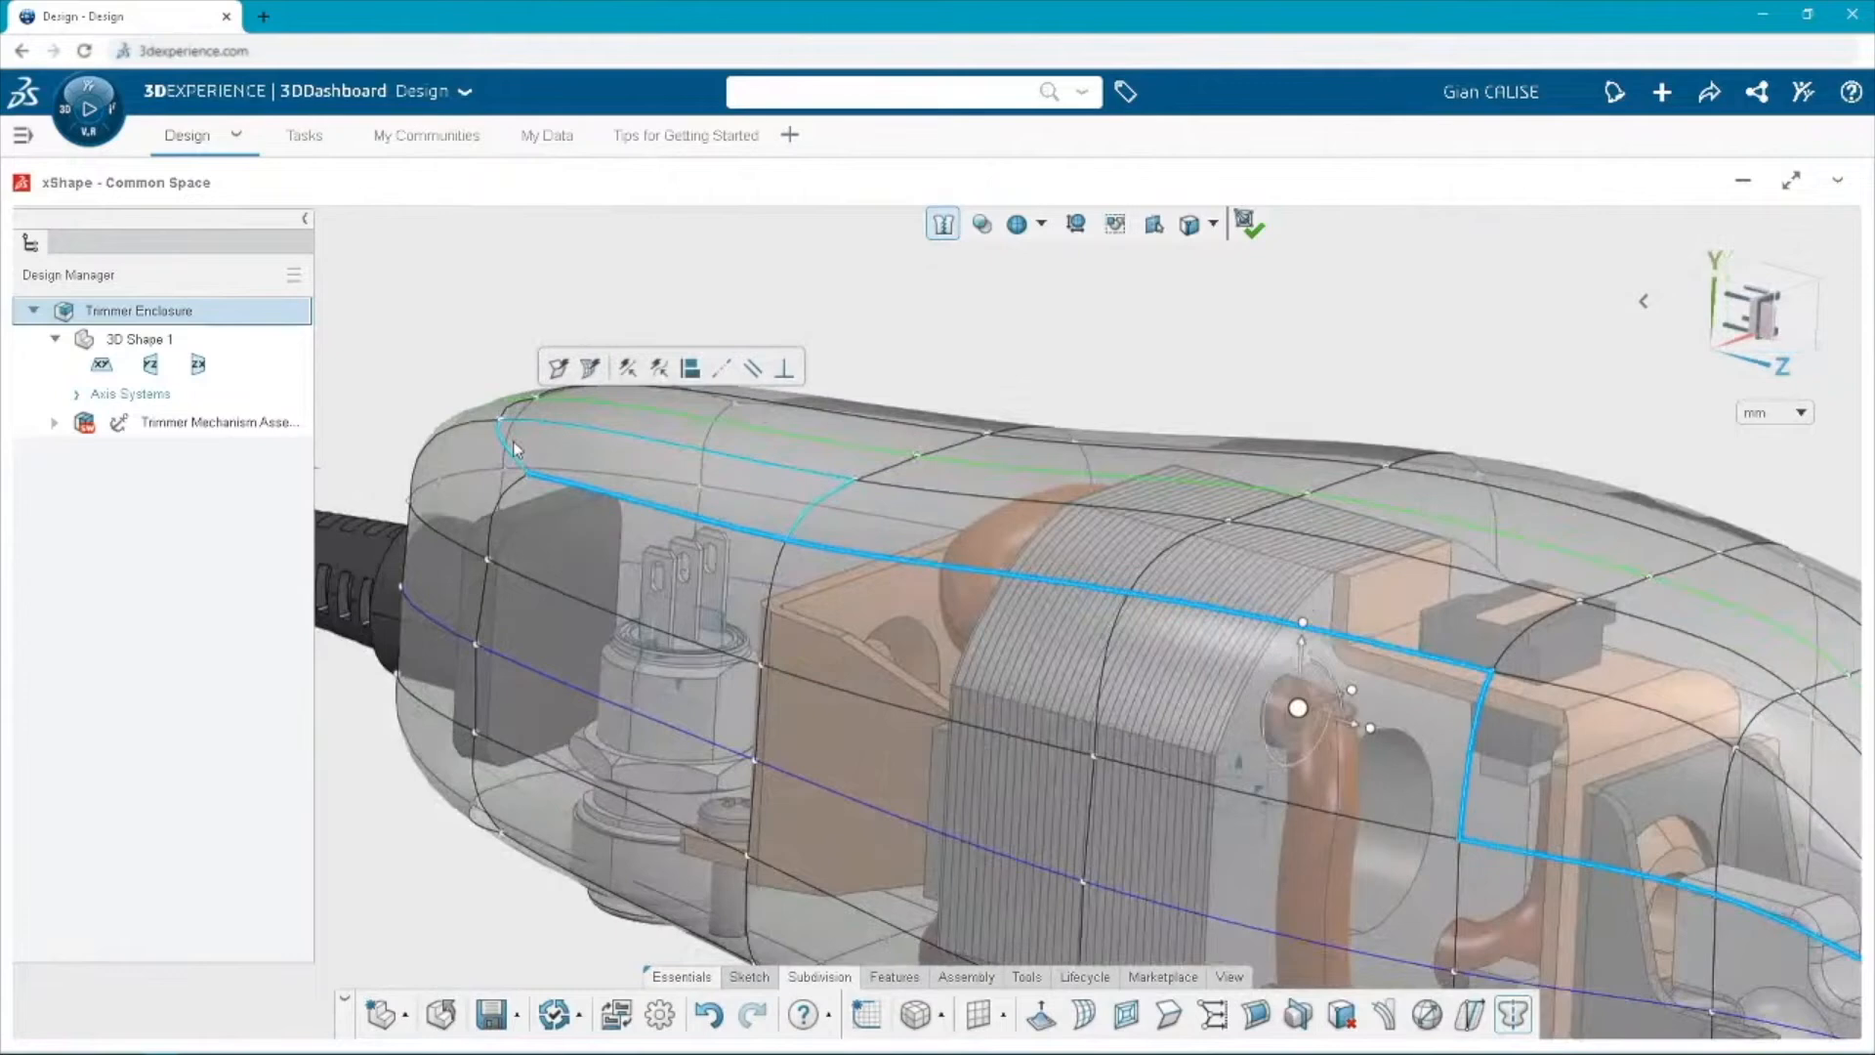
scroll(514, 444, "up", 3)
left_click(502, 444, "ctrl")
left_click(501, 401, "ctrl")
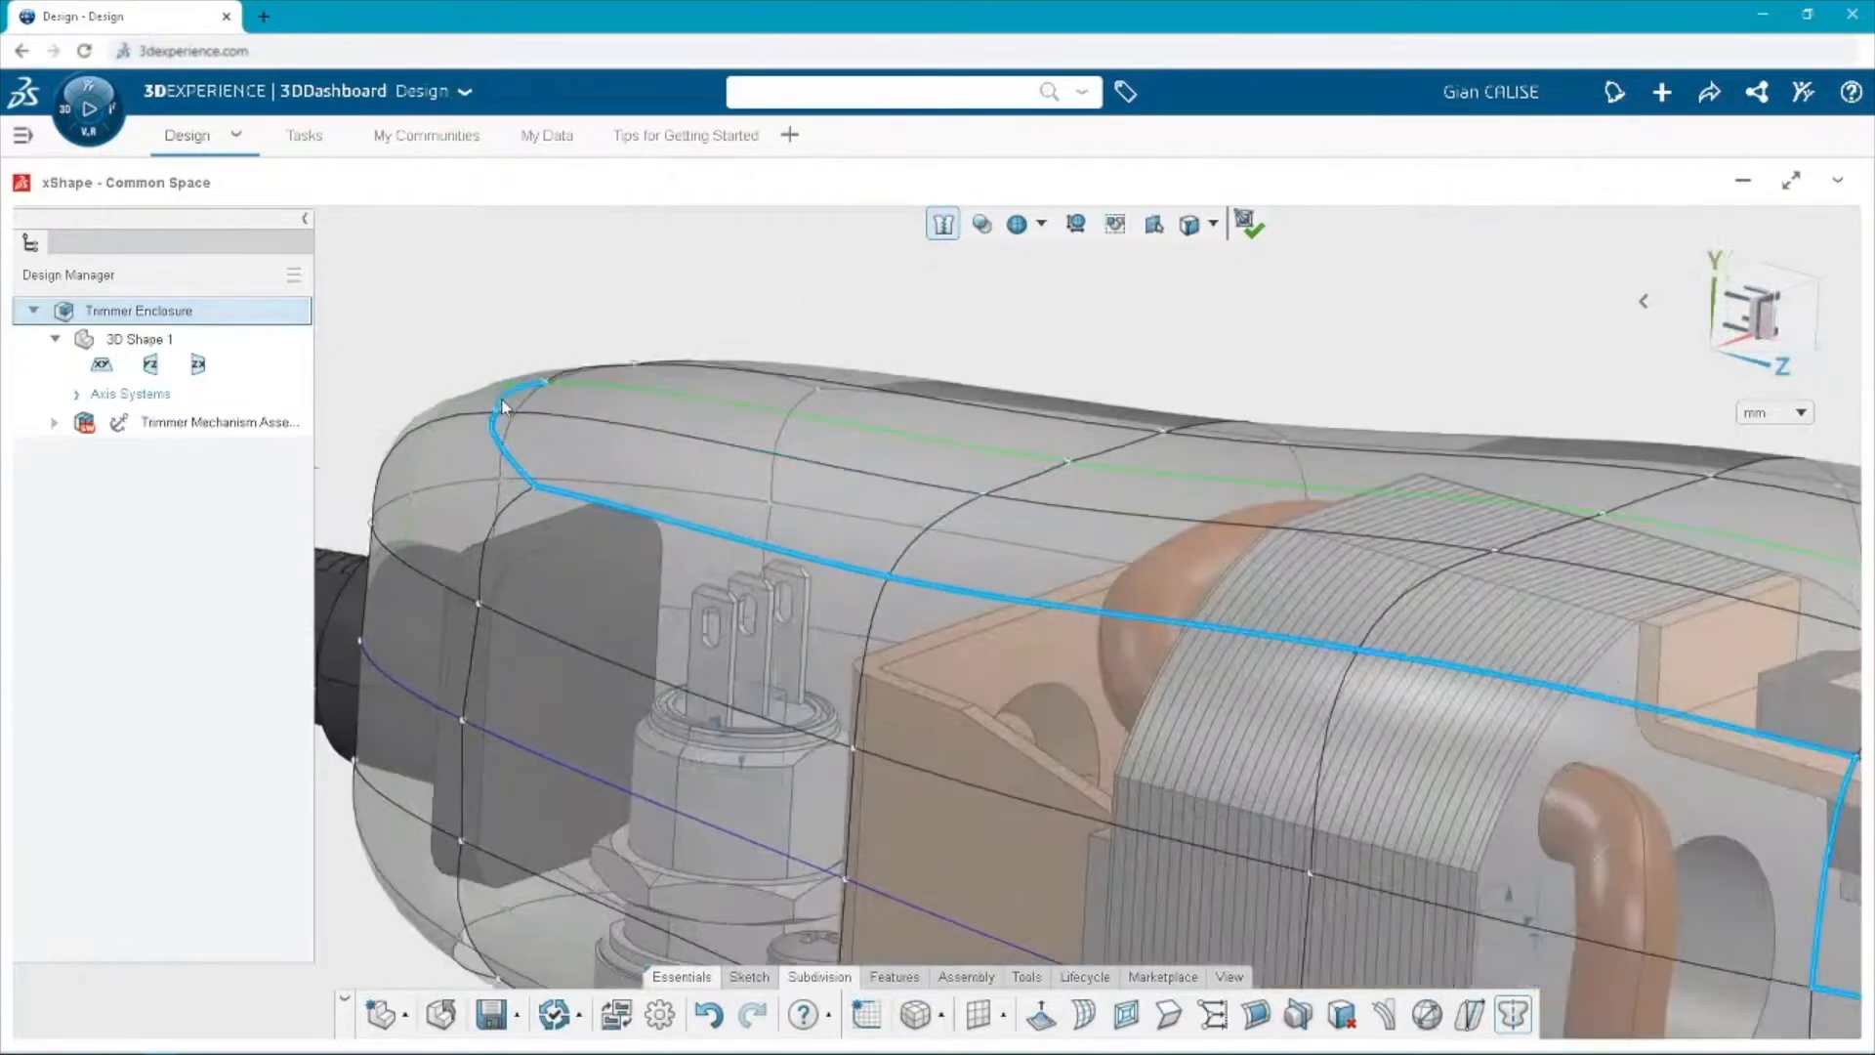
left_click(543, 350)
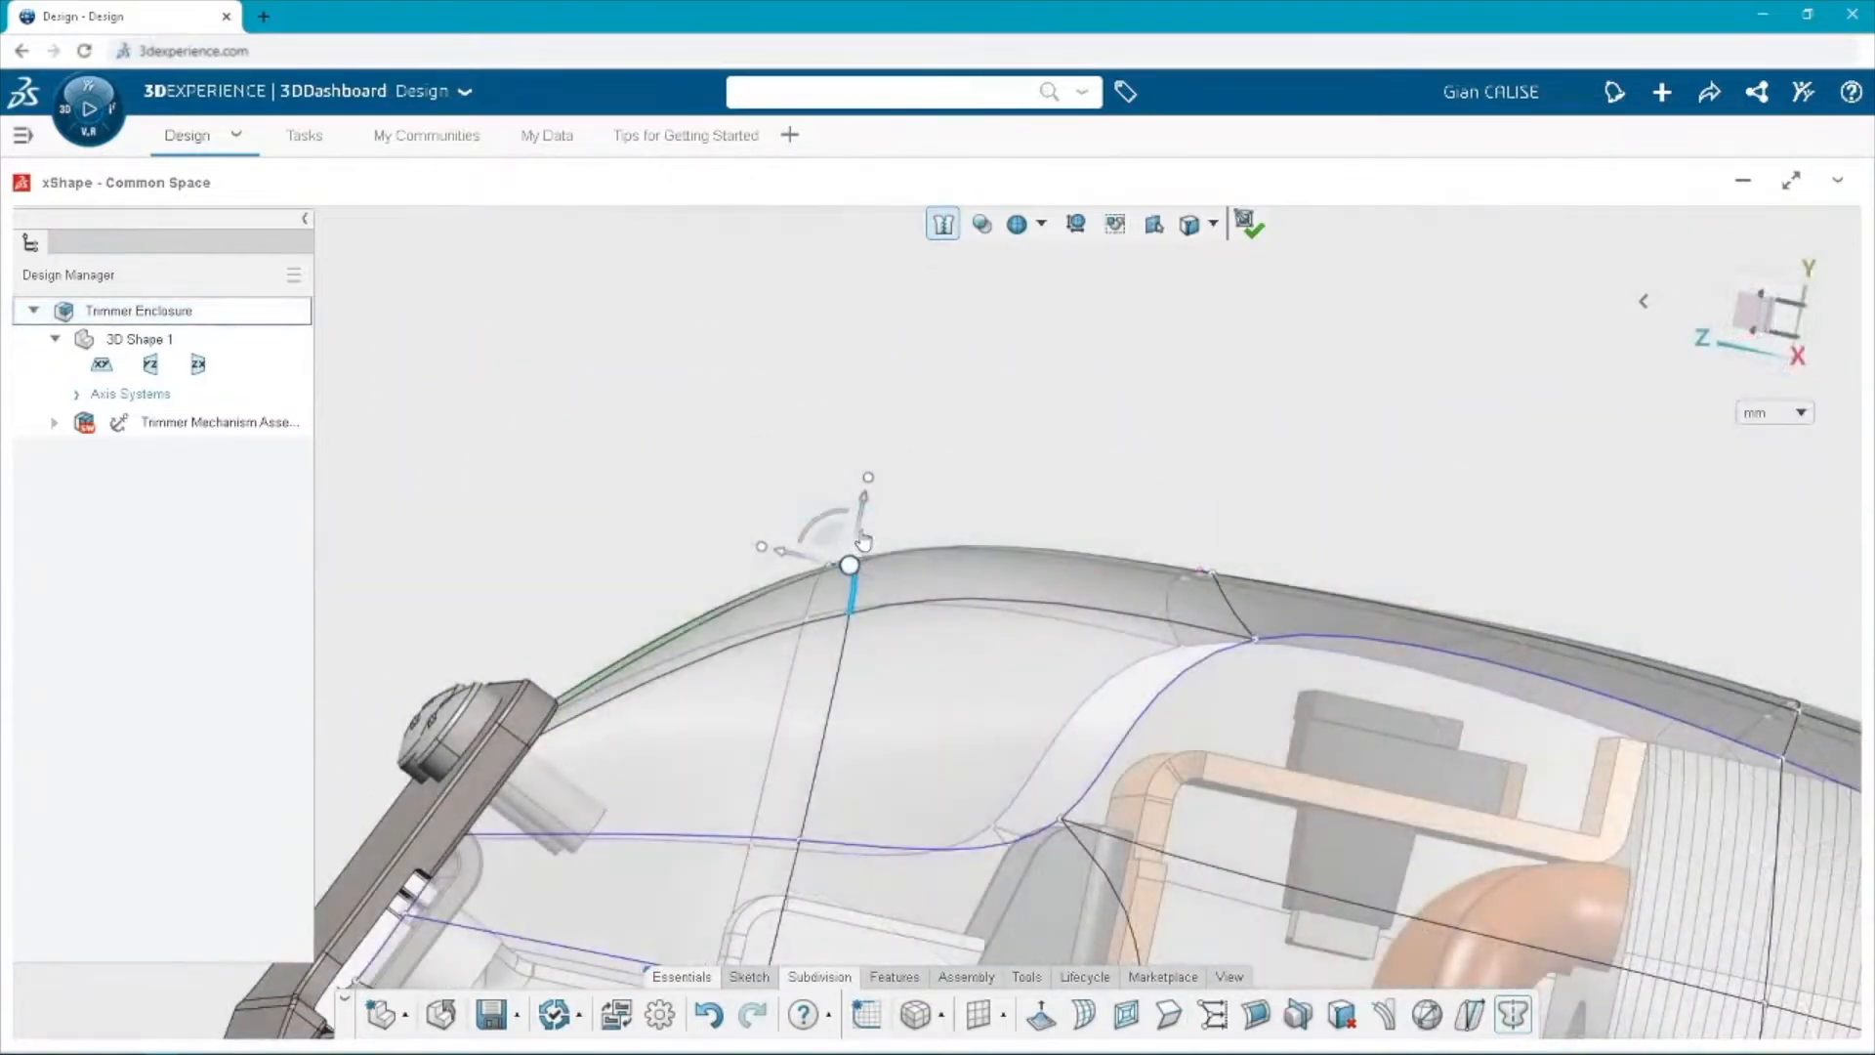
left_click_drag(850, 542, 724, 719)
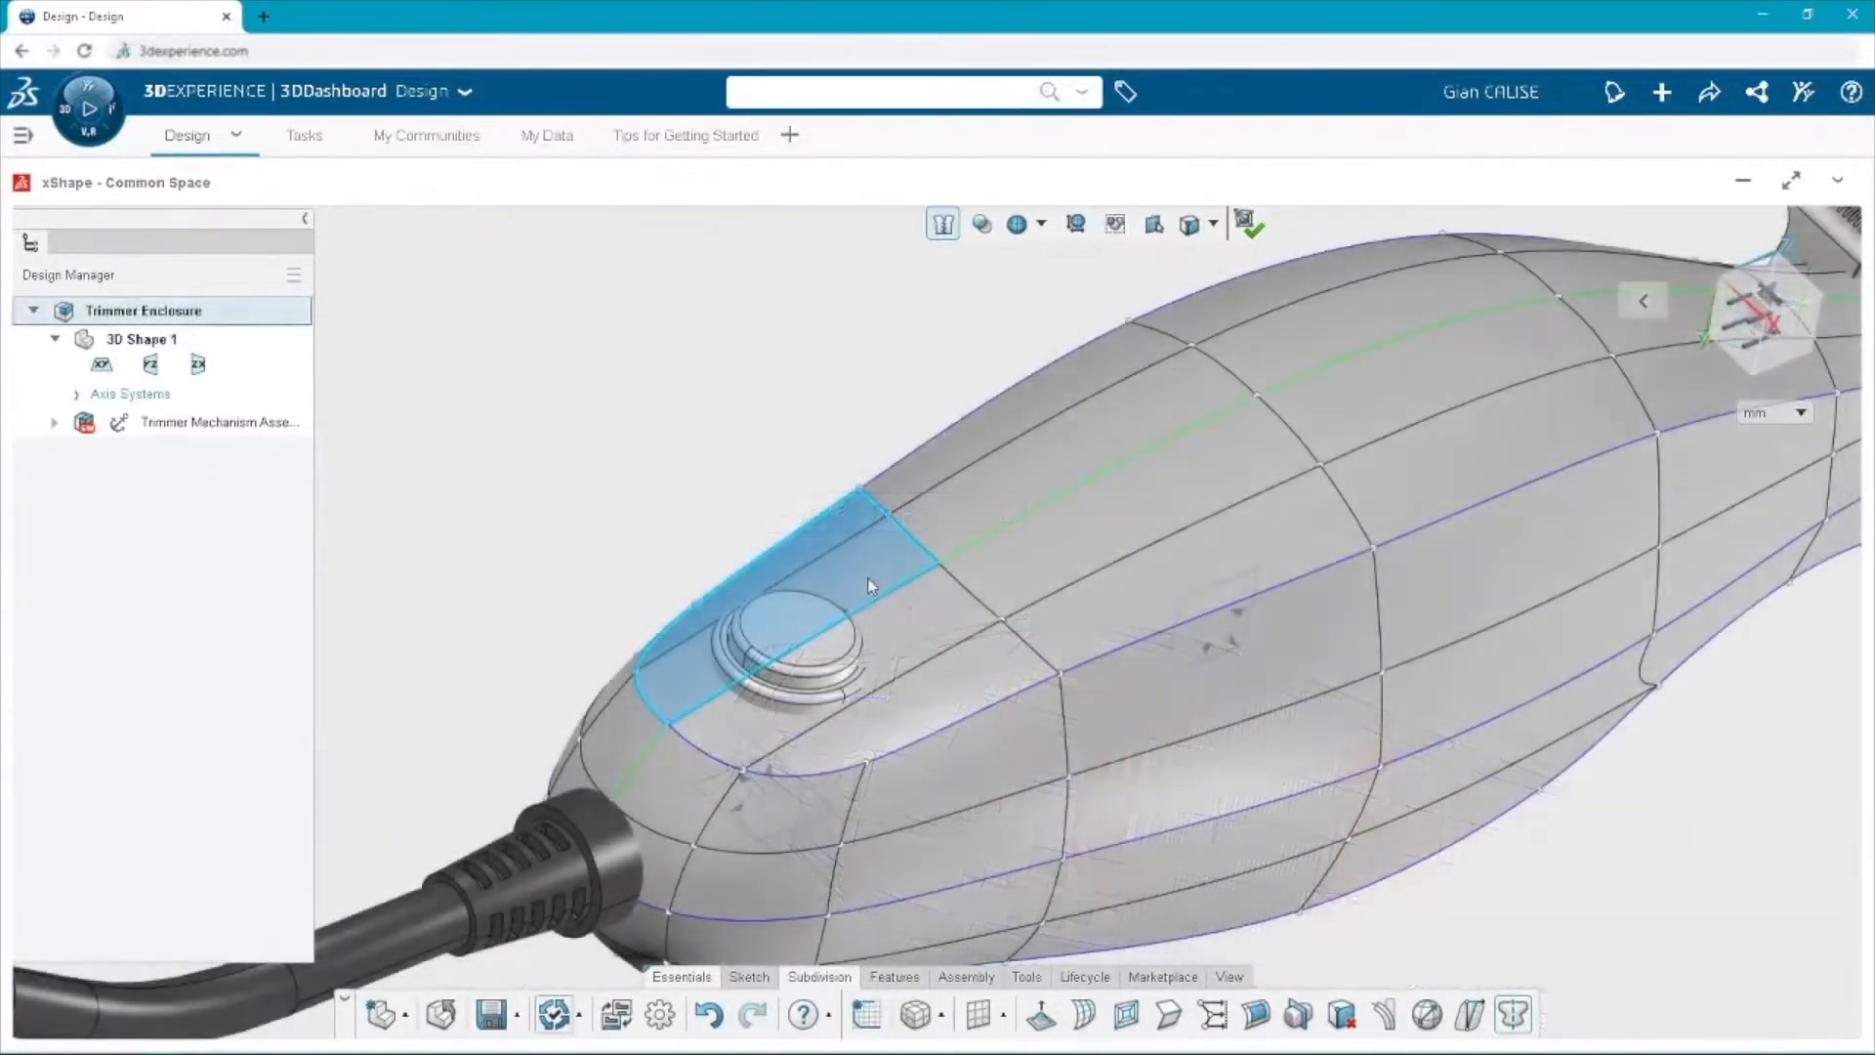
Inset the faces around the power button and reposition the inset's edge on the blade side of the button.
left_click(952, 681, "ctrl")
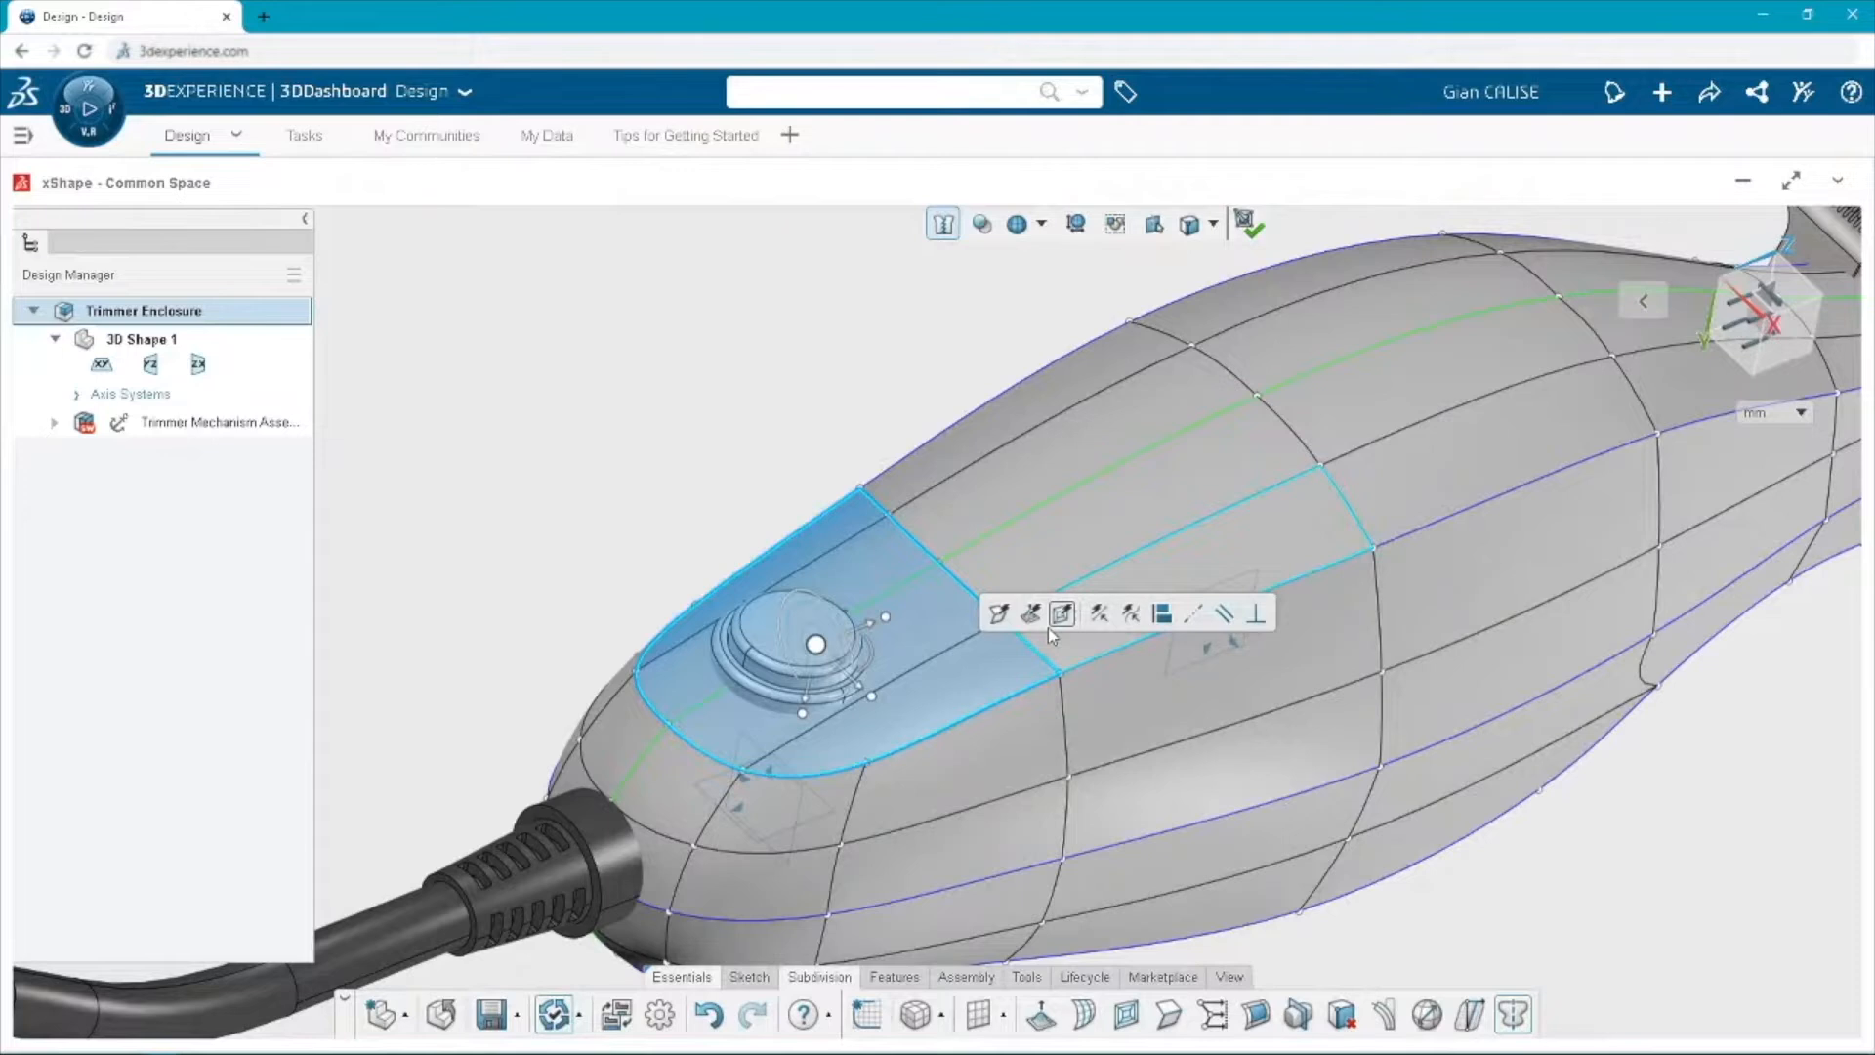
left_click(1062, 615)
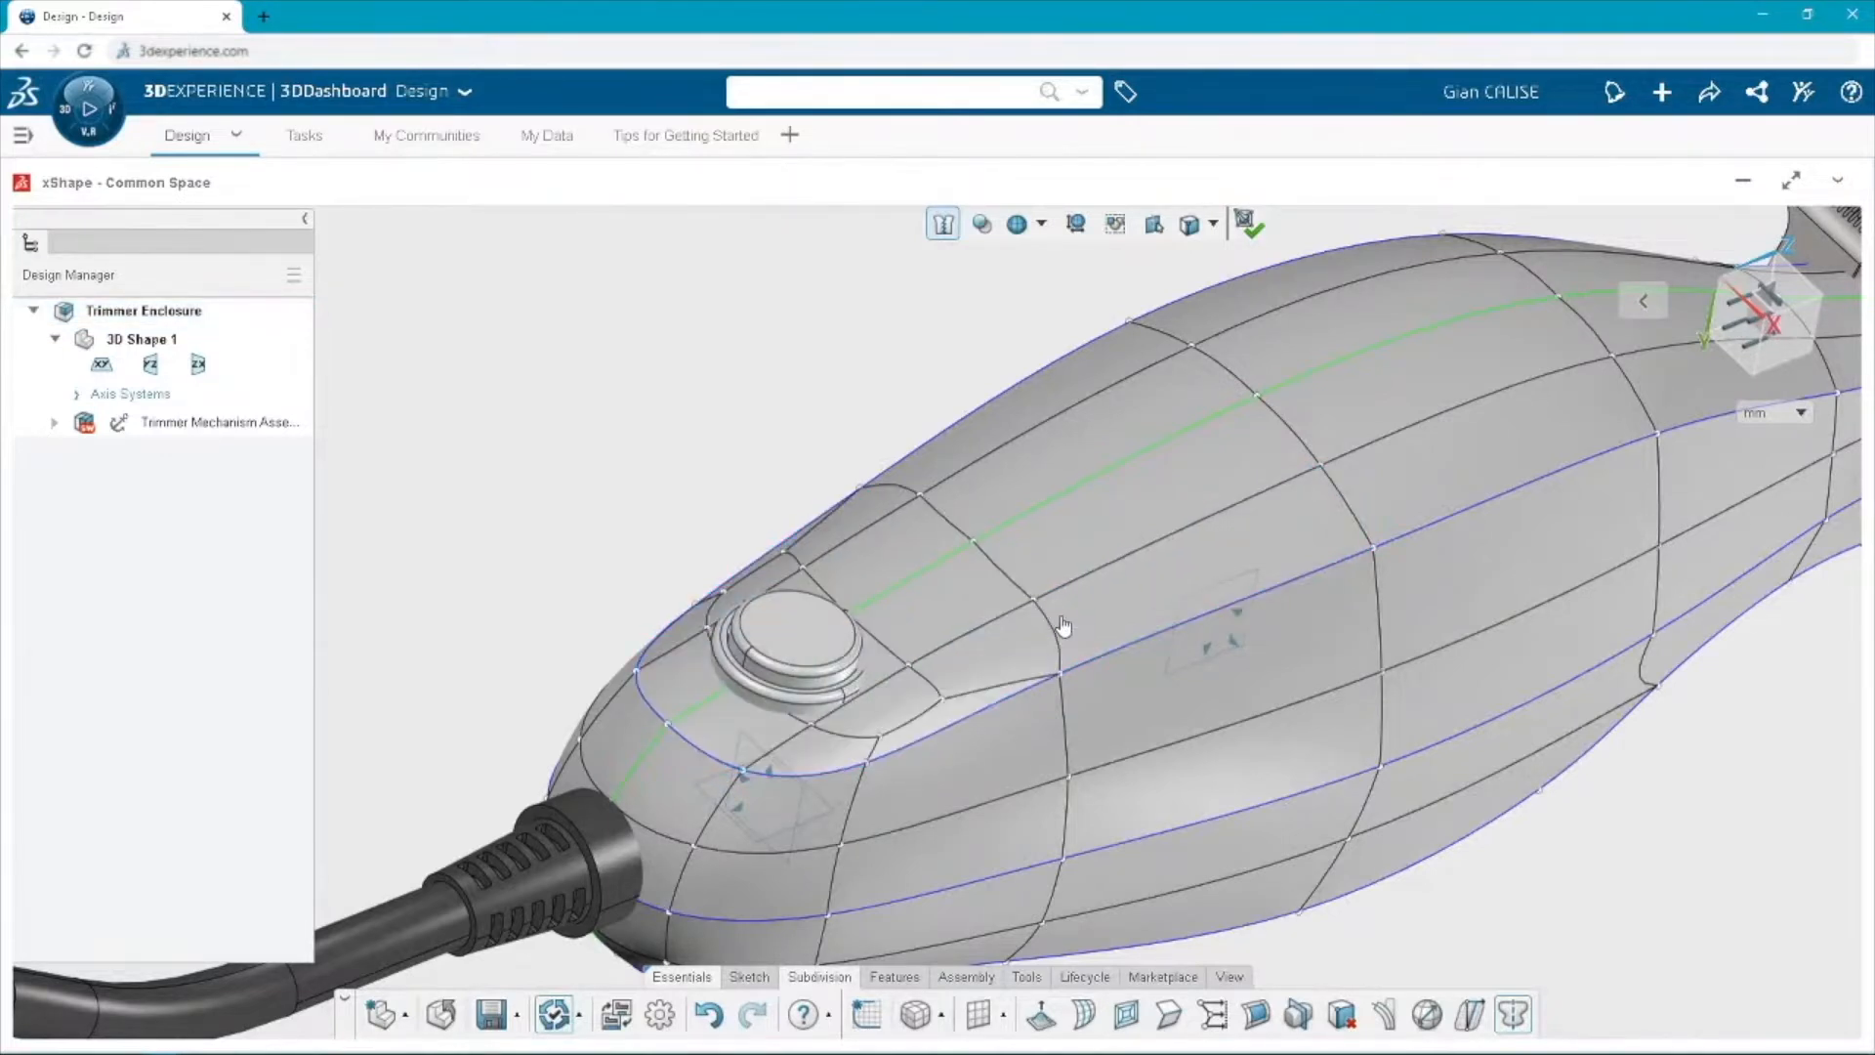
left_click(959, 630)
middle_click_drag(959, 630, 809, 558)
scroll(926, 653, "up", 4)
left_click(866, 633)
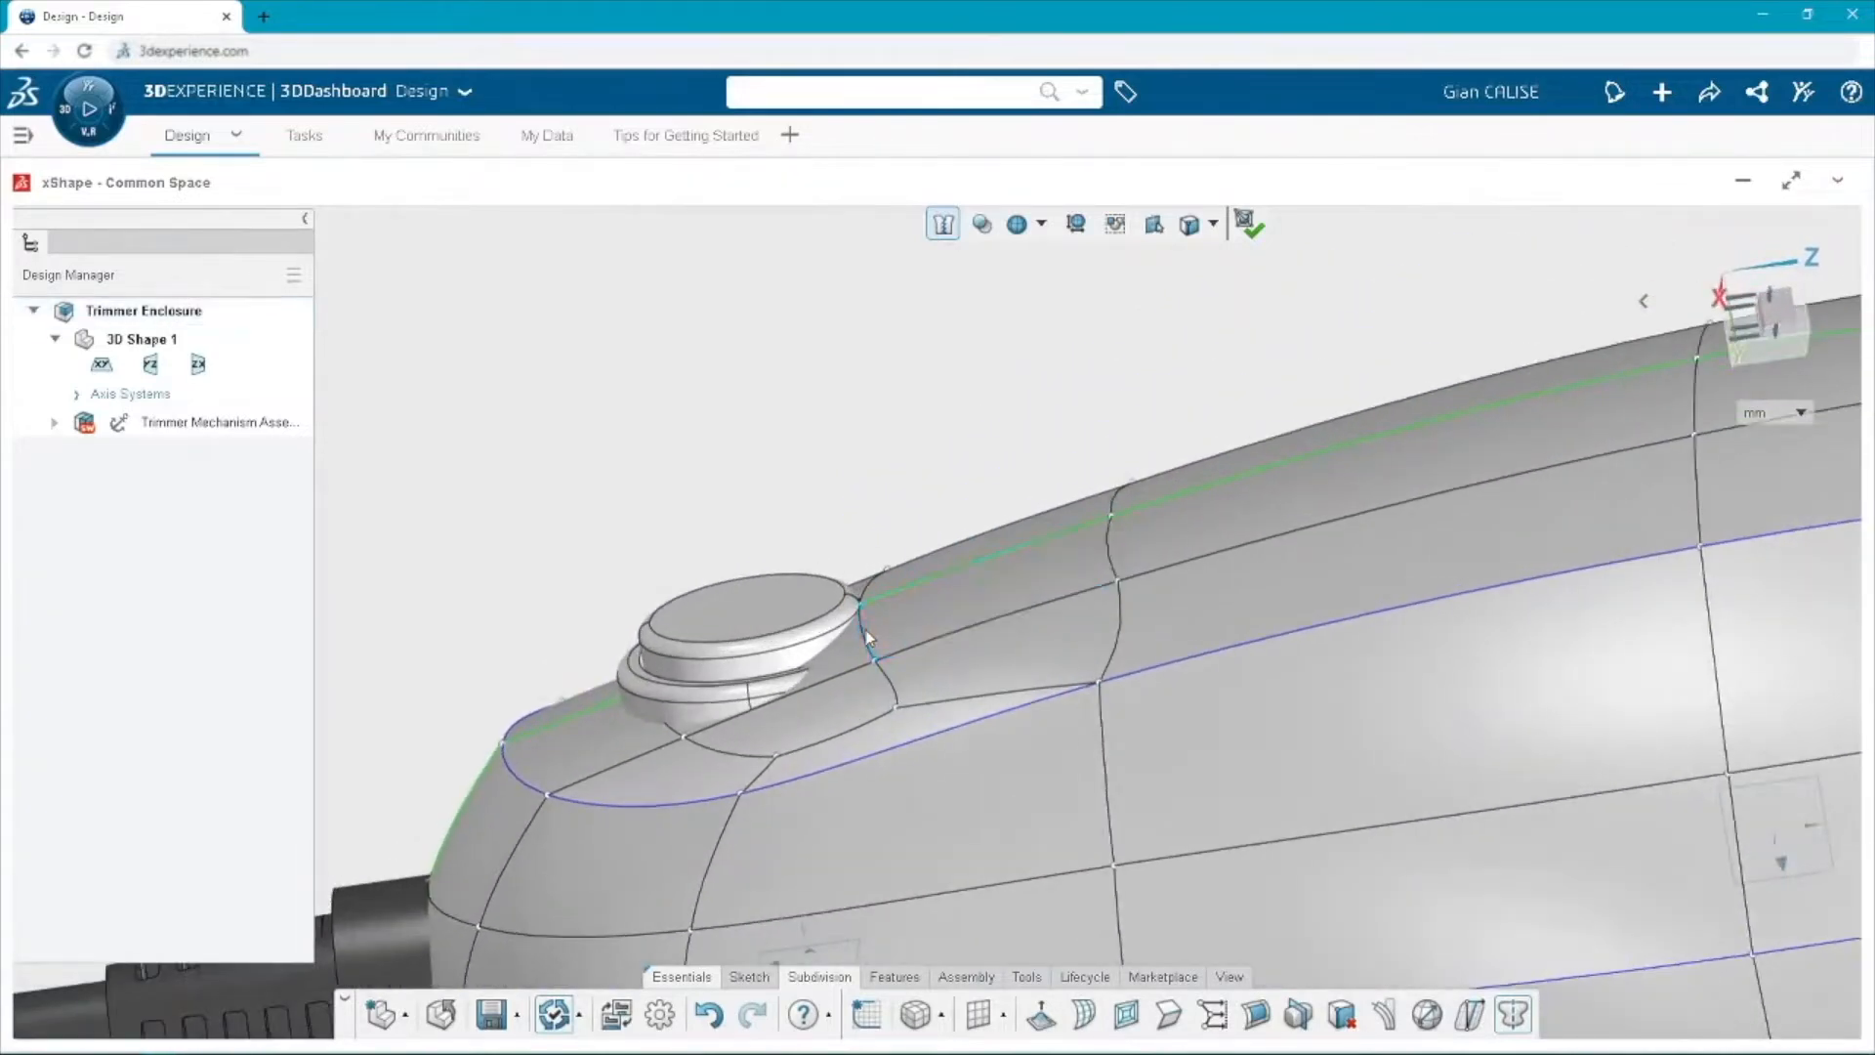
left_click_drag(873, 695, 882, 717)
left_click_drag(925, 646, 960, 643)
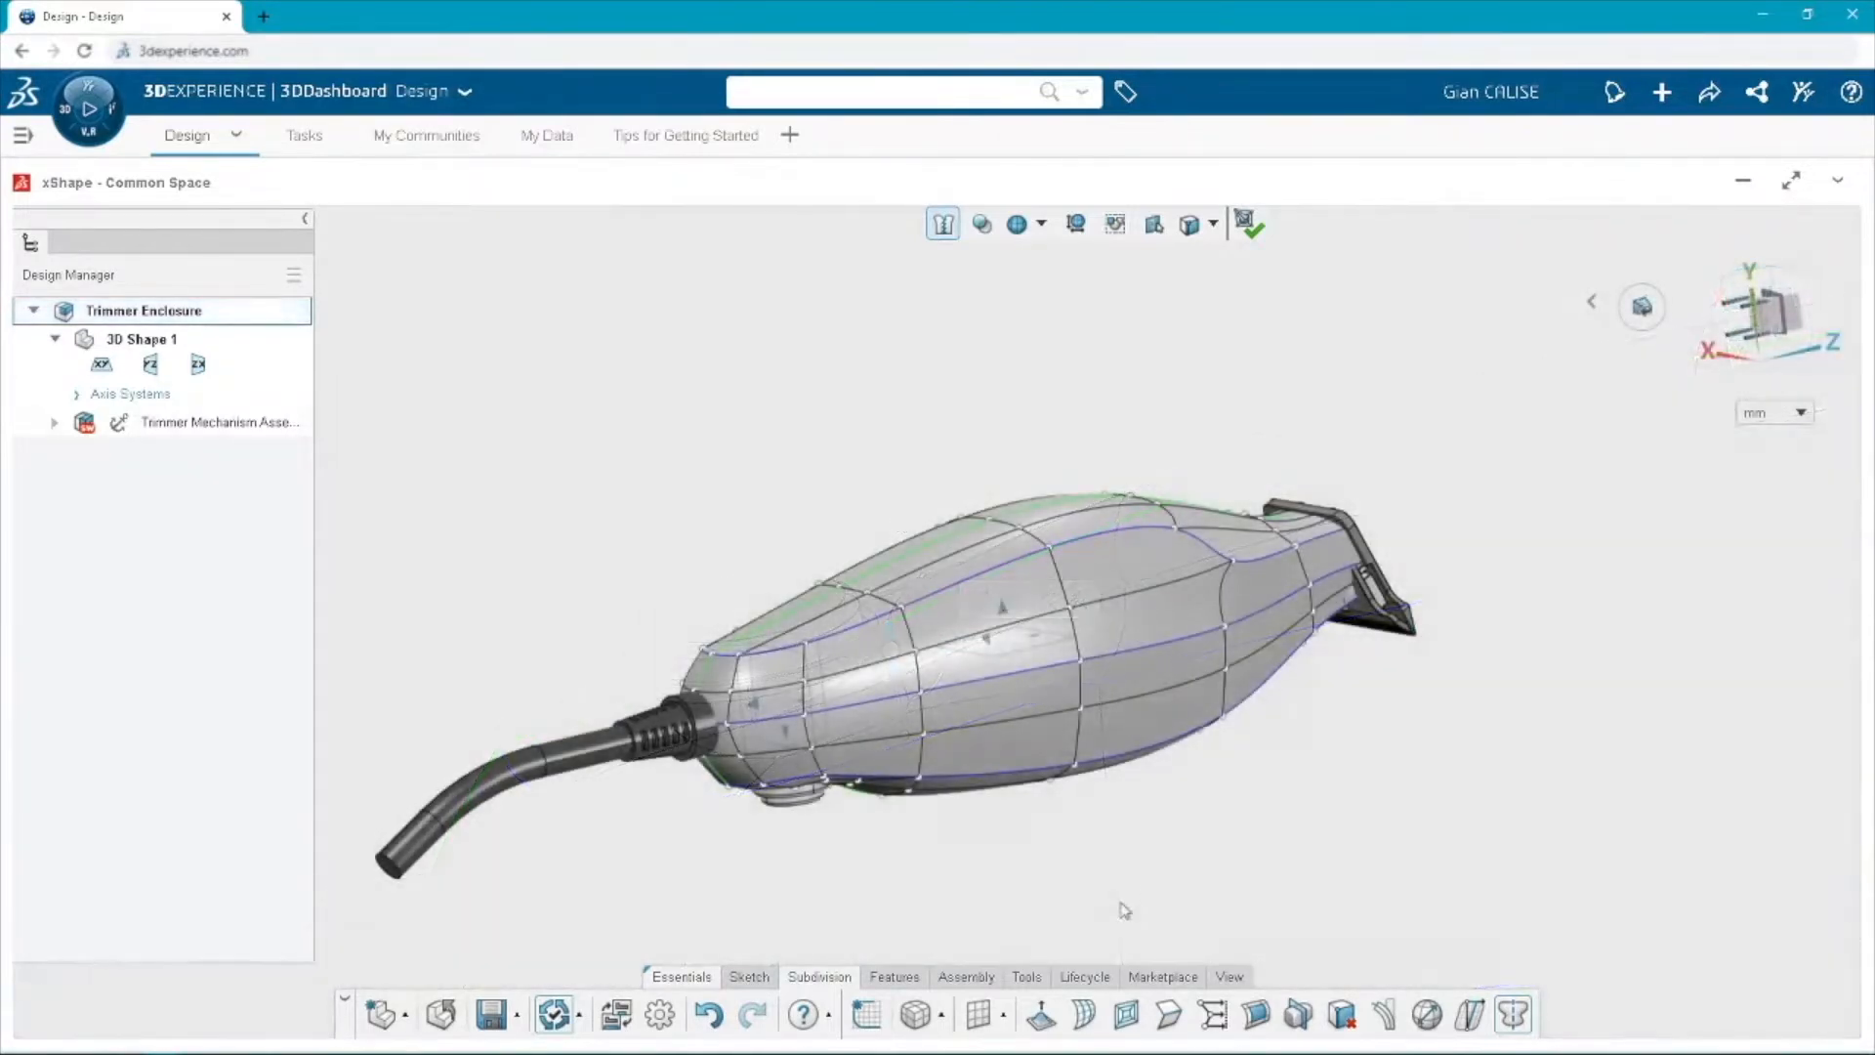
Run a draft analysis on the enclosure with the ZX plane as the pull direction.
left_click(1027, 976)
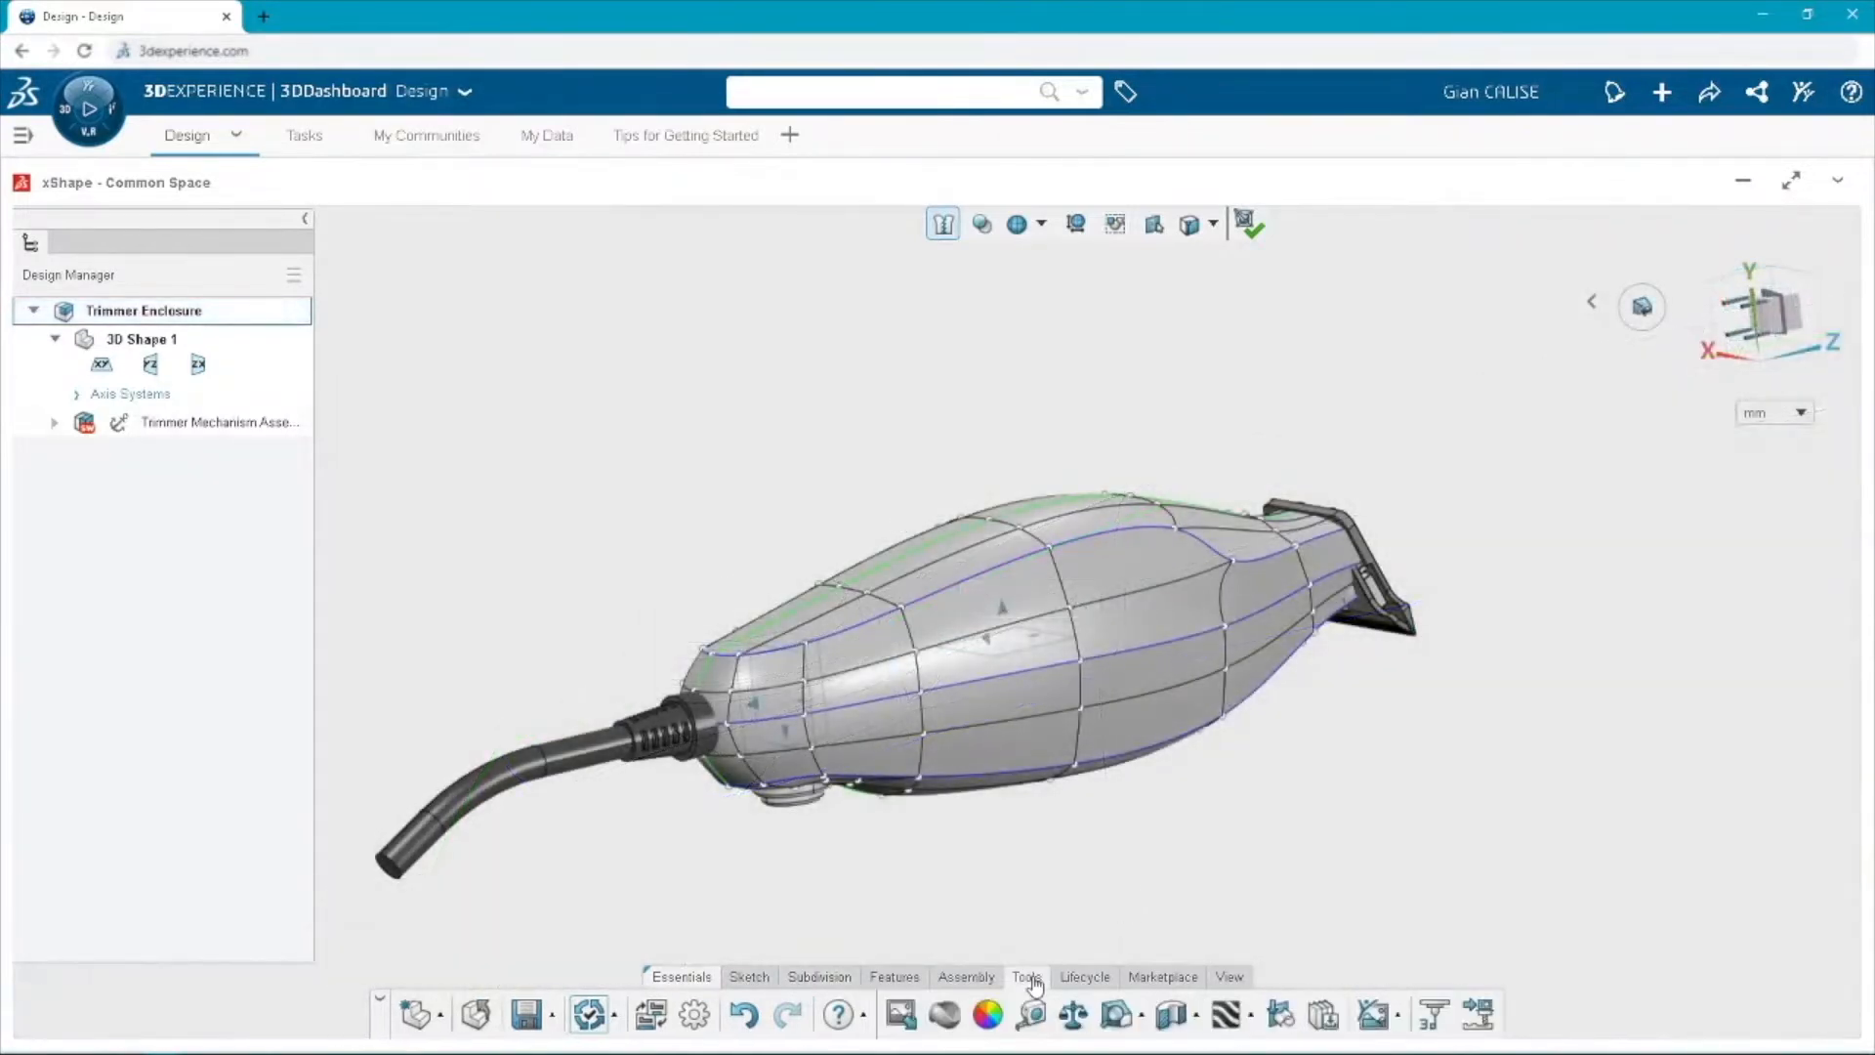
left_click(1113, 1016)
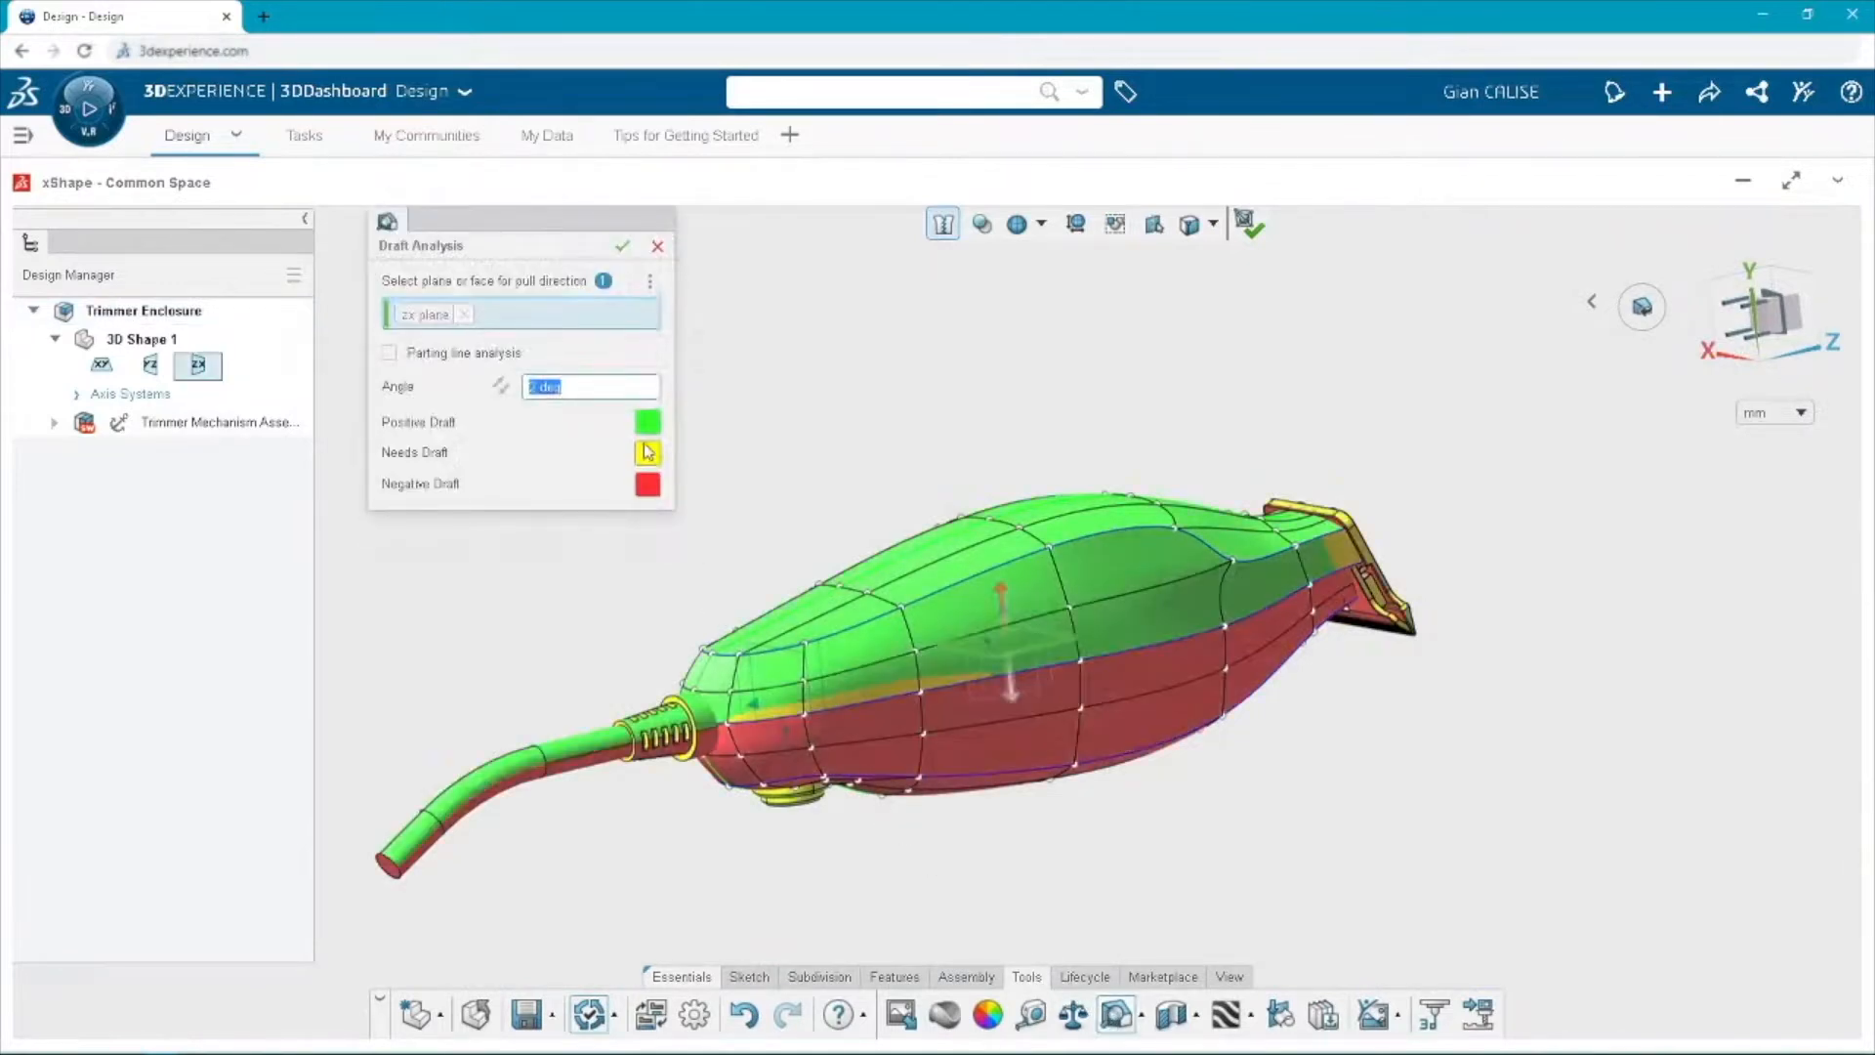
left_click(622, 246)
Adjust the parting edge near the cord end to correct the adjoining area that needs draft.
scroll(822, 715, "up", 5)
middle_click_drag(821, 714, 922, 739)
scroll(879, 713, "up", 3)
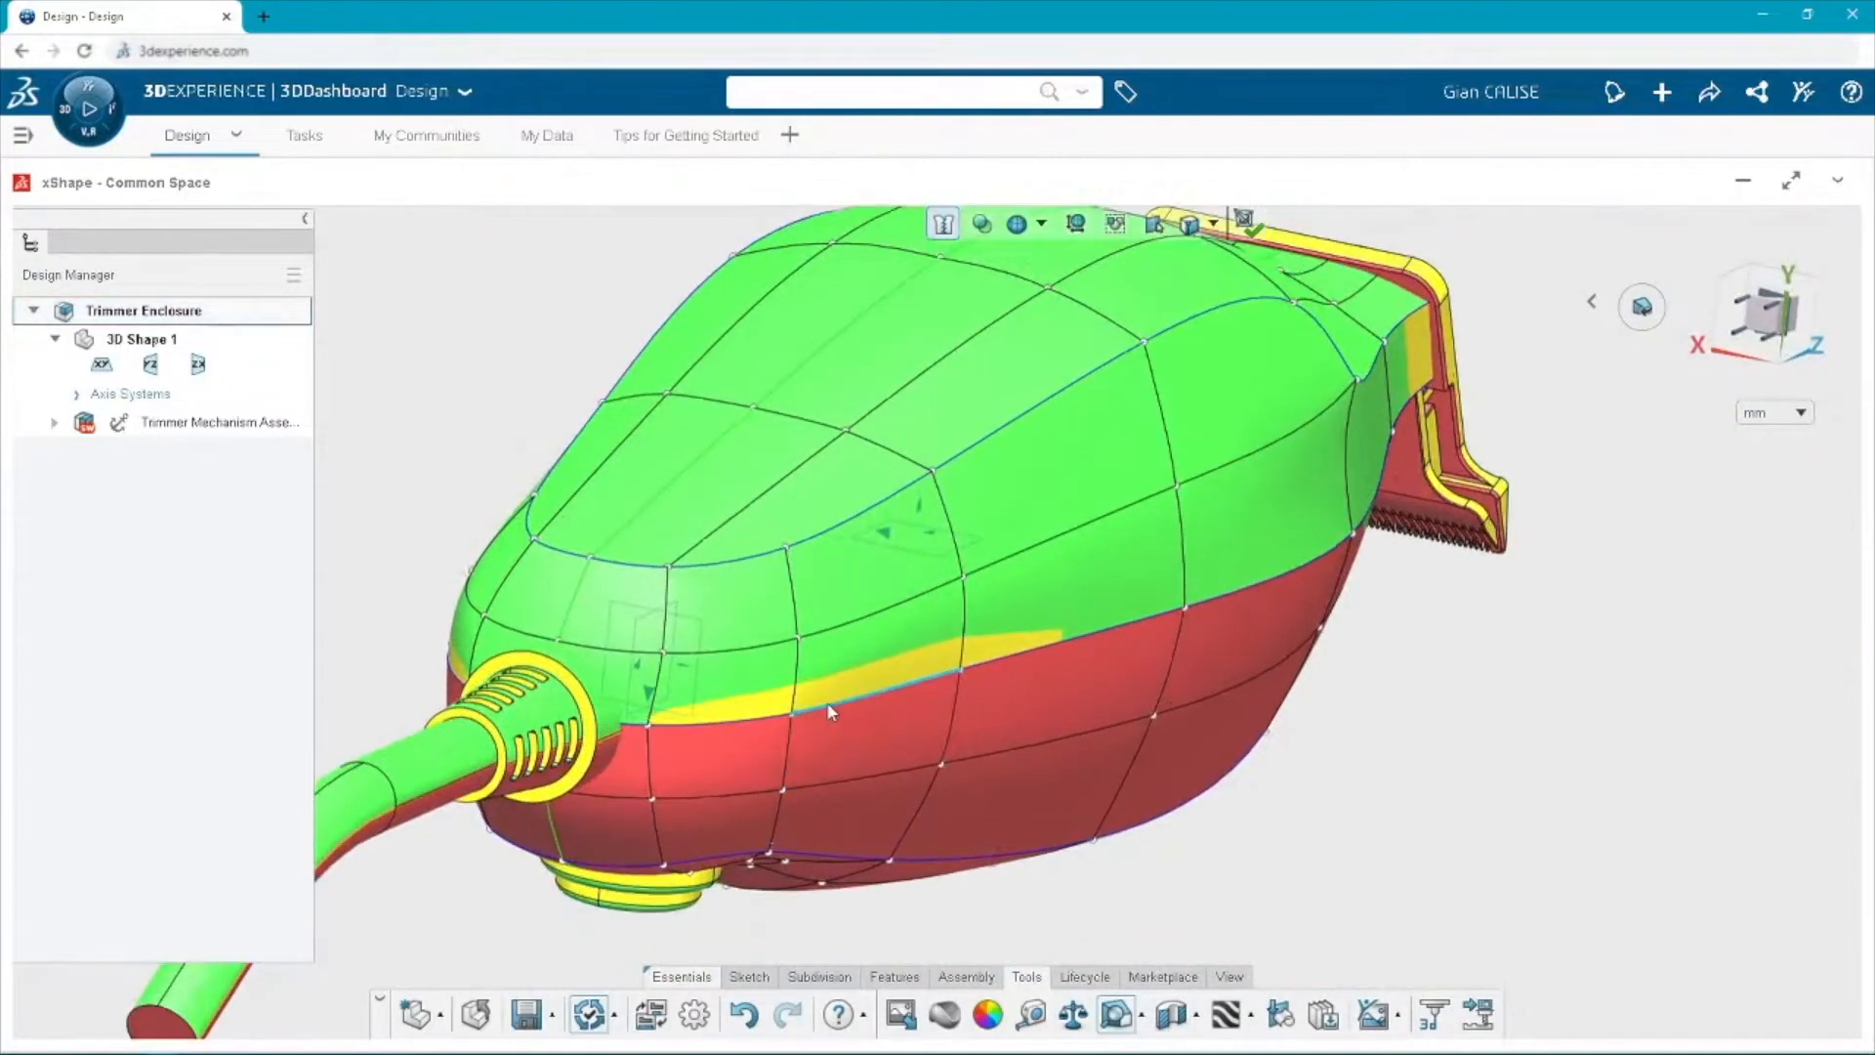
left_click(832, 697)
left_click_drag(826, 689, 765, 711)
left_click(796, 705)
left_click(1377, 700)
Select the upper faces at the blade end and scale them slightly inward along X to correct the side's draft.
scroll(1378, 699, "down", 3)
middle_click_drag(1378, 700, 1232, 363)
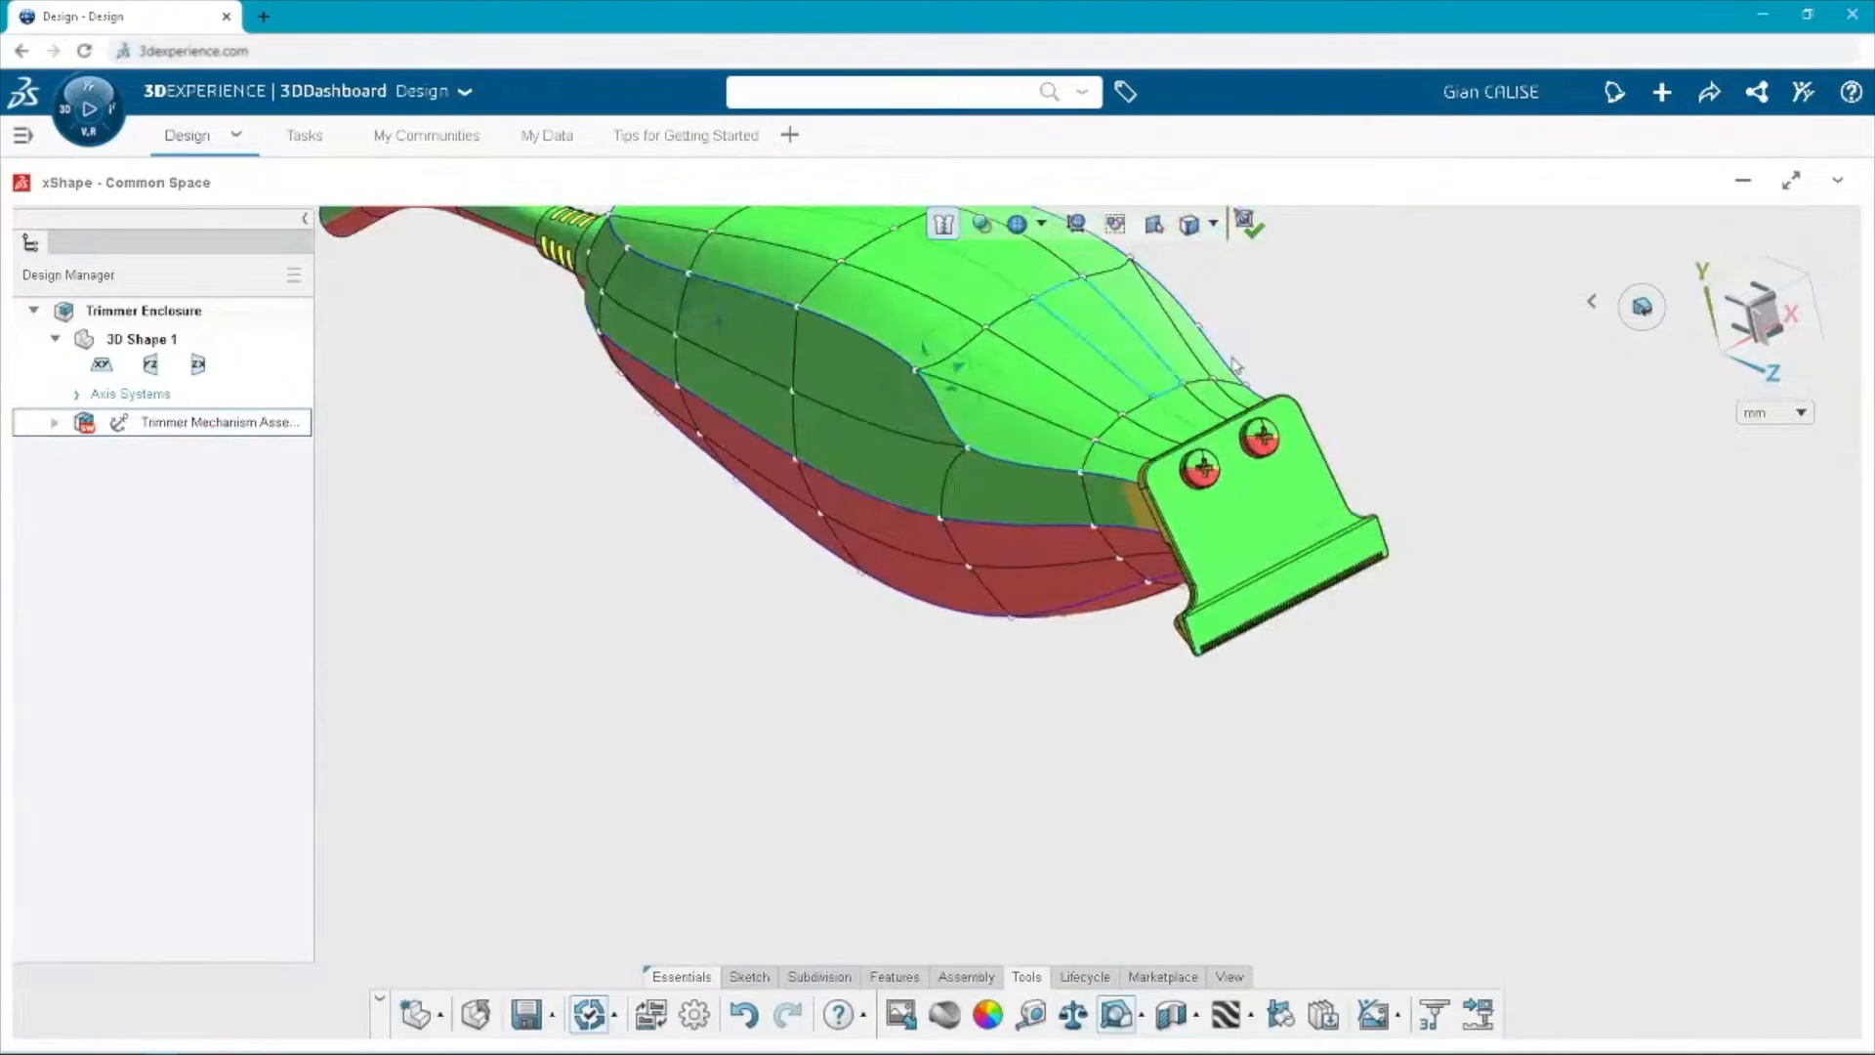
scroll(1232, 363, "up", 5)
left_click(1162, 605)
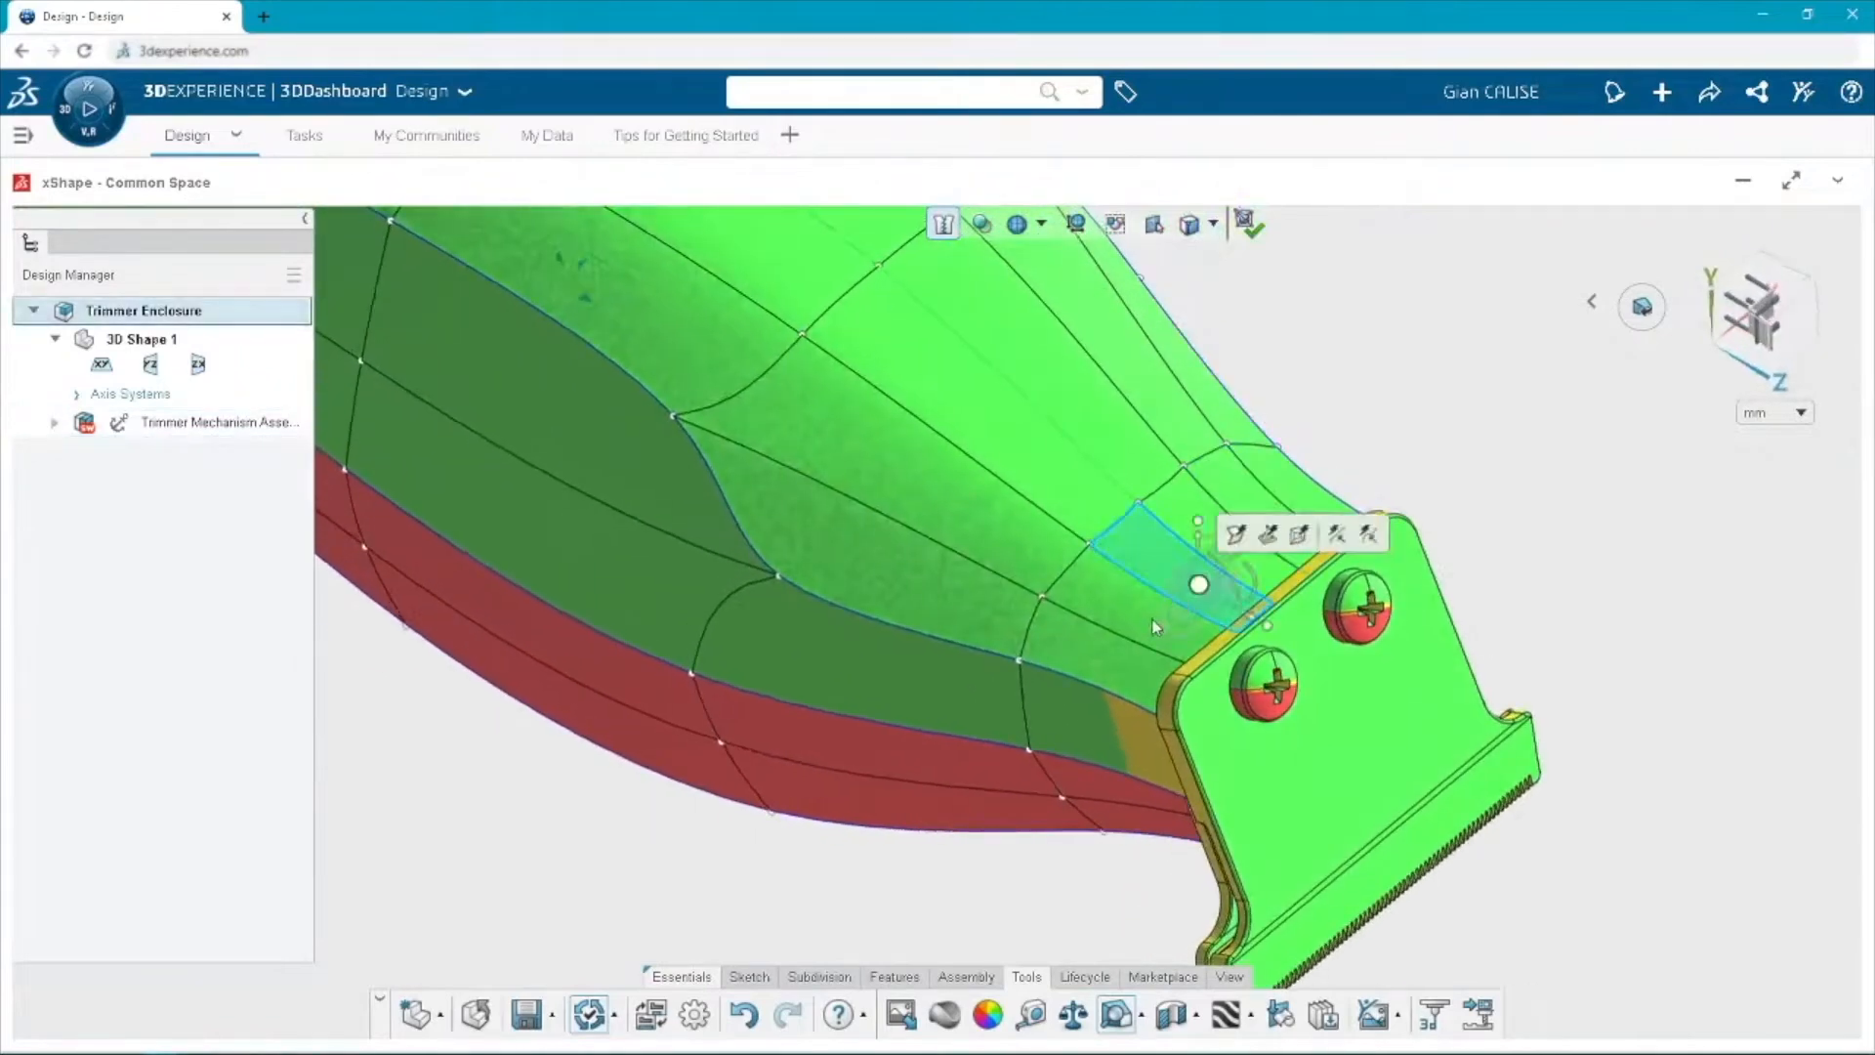
left_click(1127, 633, "ctrl")
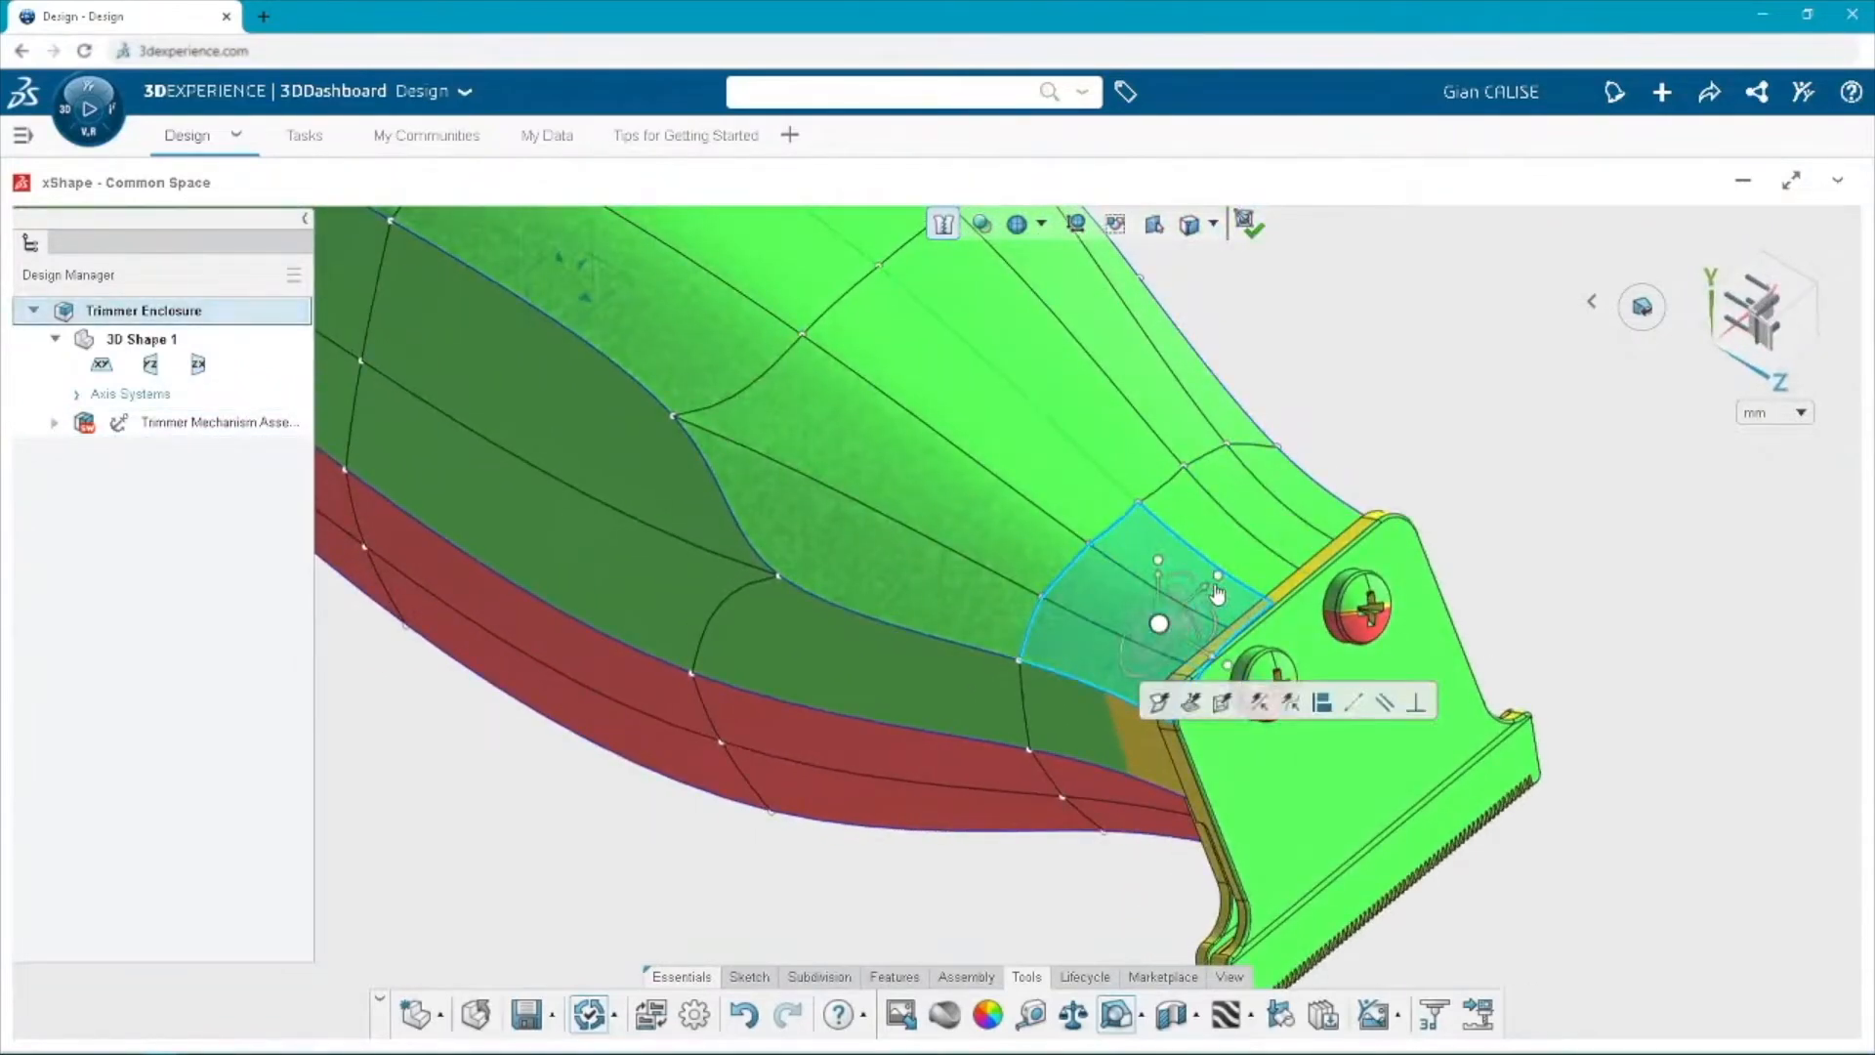
left_click(1212, 584)
left_click_drag(1208, 583, 1200, 586)
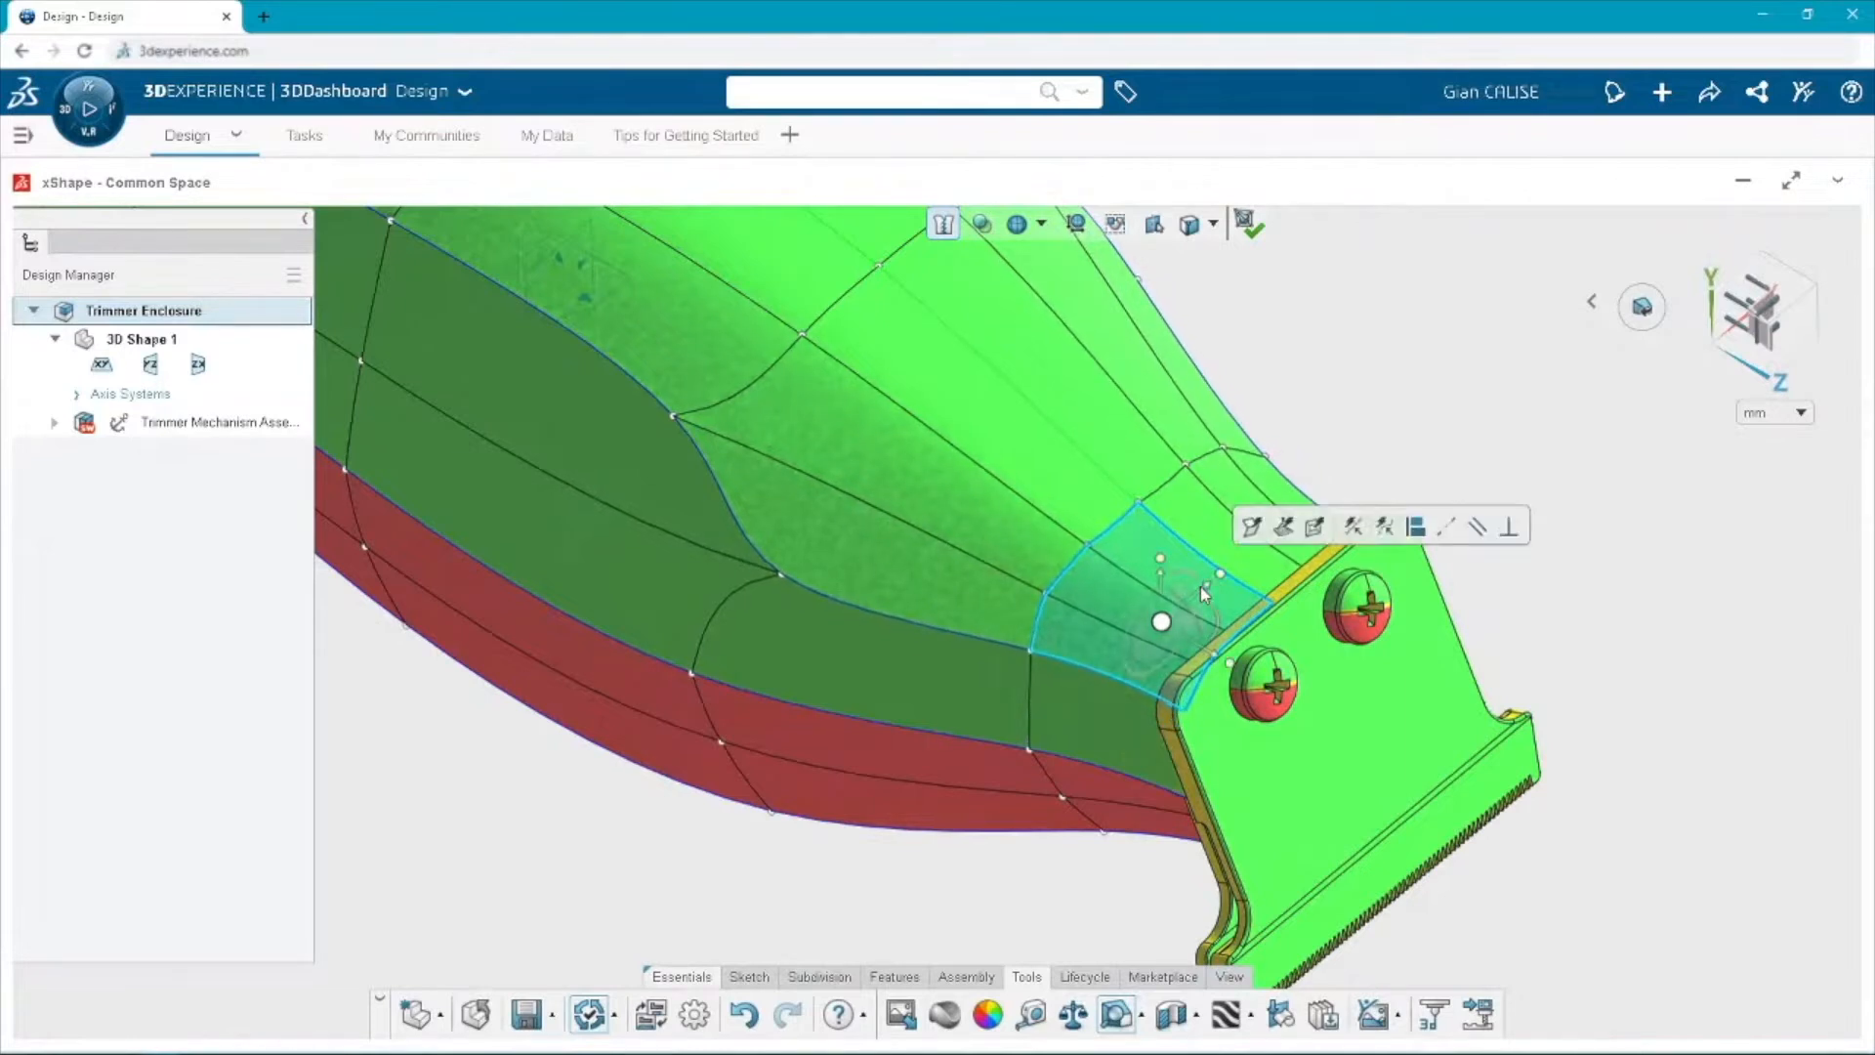
left_click(1577, 652)
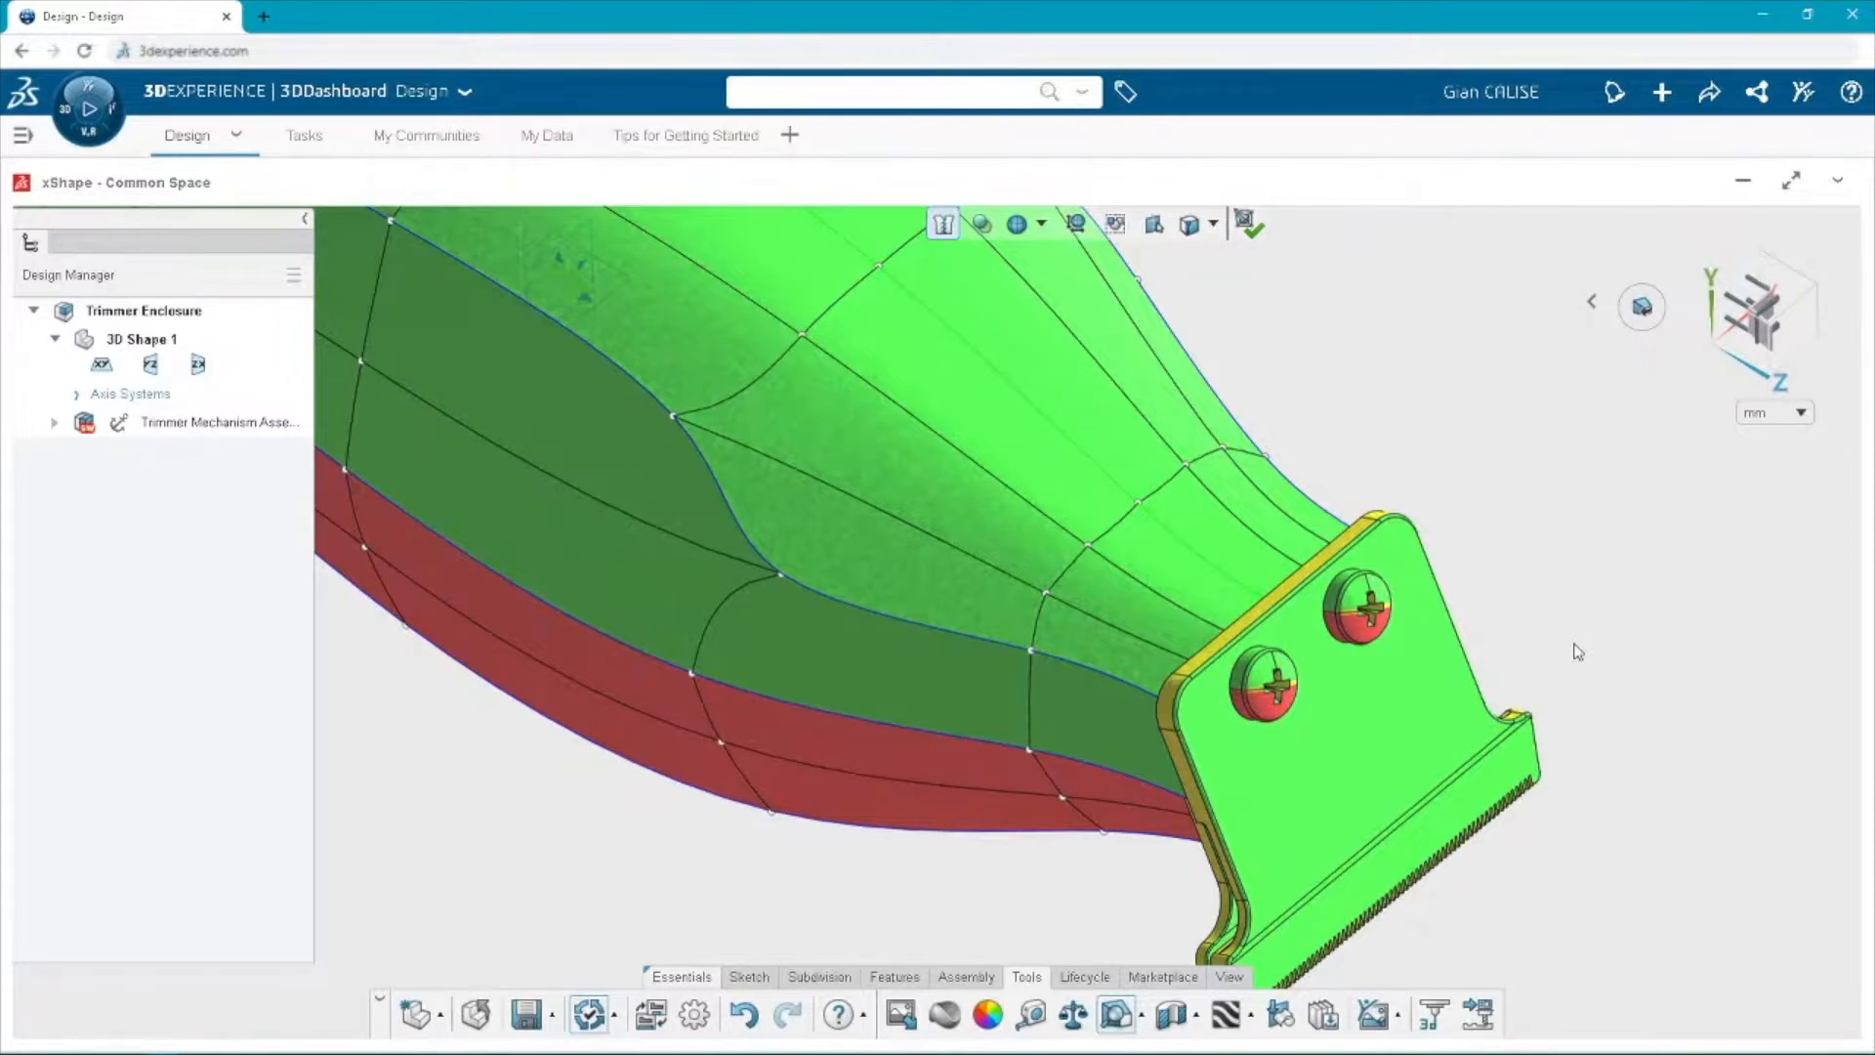
Enable horizontal zebra stripes, increase their size and density, and examine the surface continuity around the enclosure.
scroll(1577, 649, "down", 3)
middle_click_drag(1009, 750, 1110, 615)
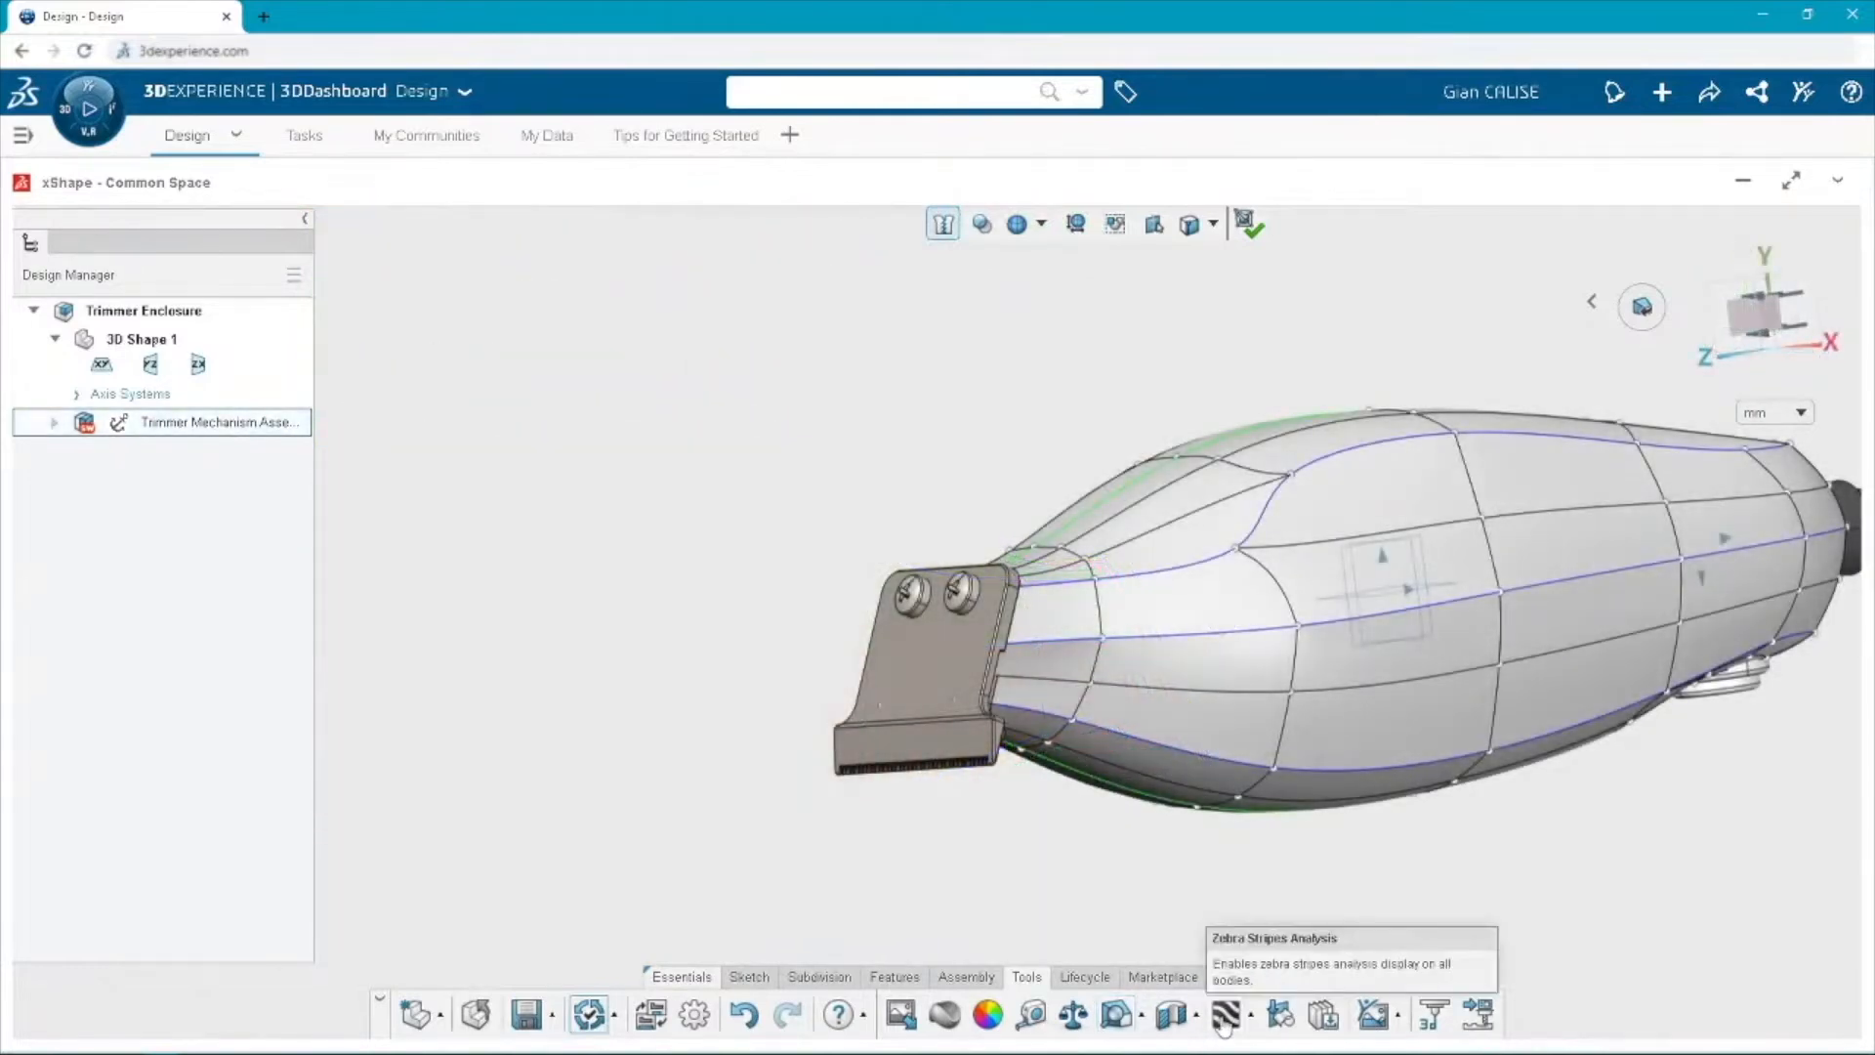
left_click(1223, 1015)
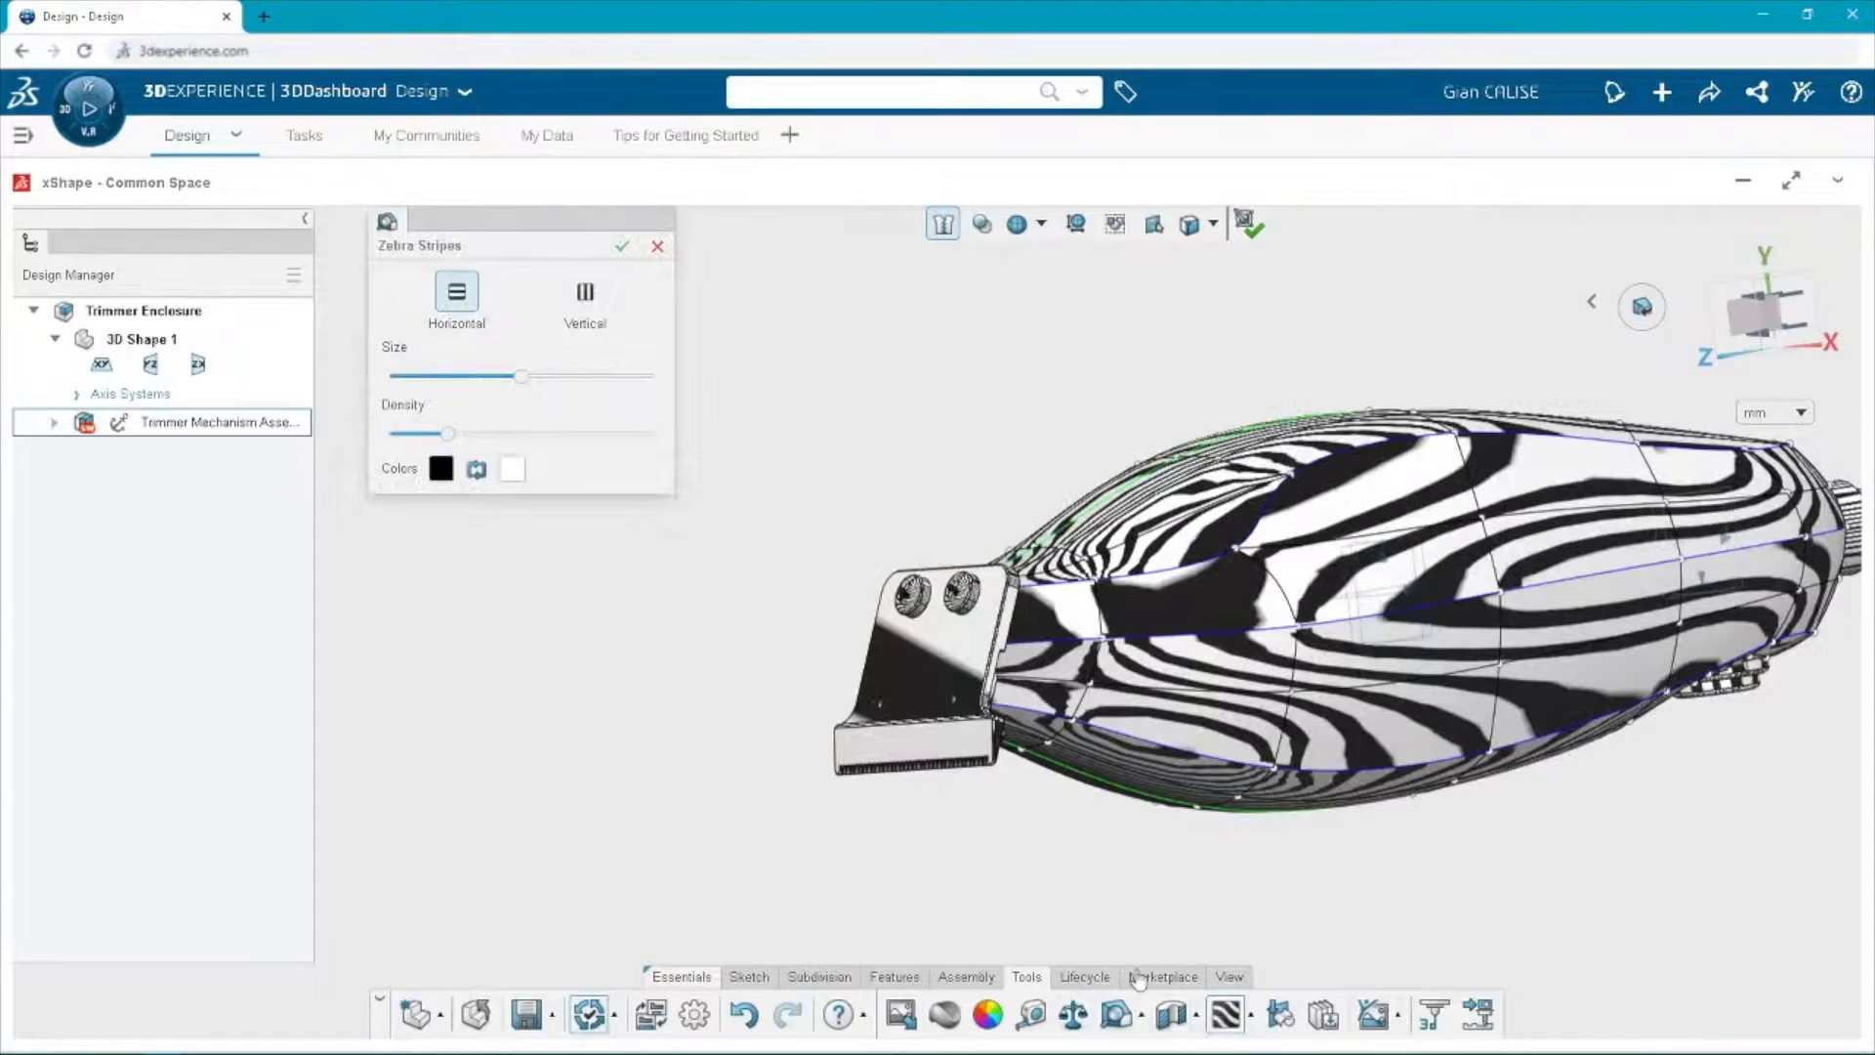
left_click_drag(521, 377, 567, 379)
left_click_drag(448, 434, 521, 467)
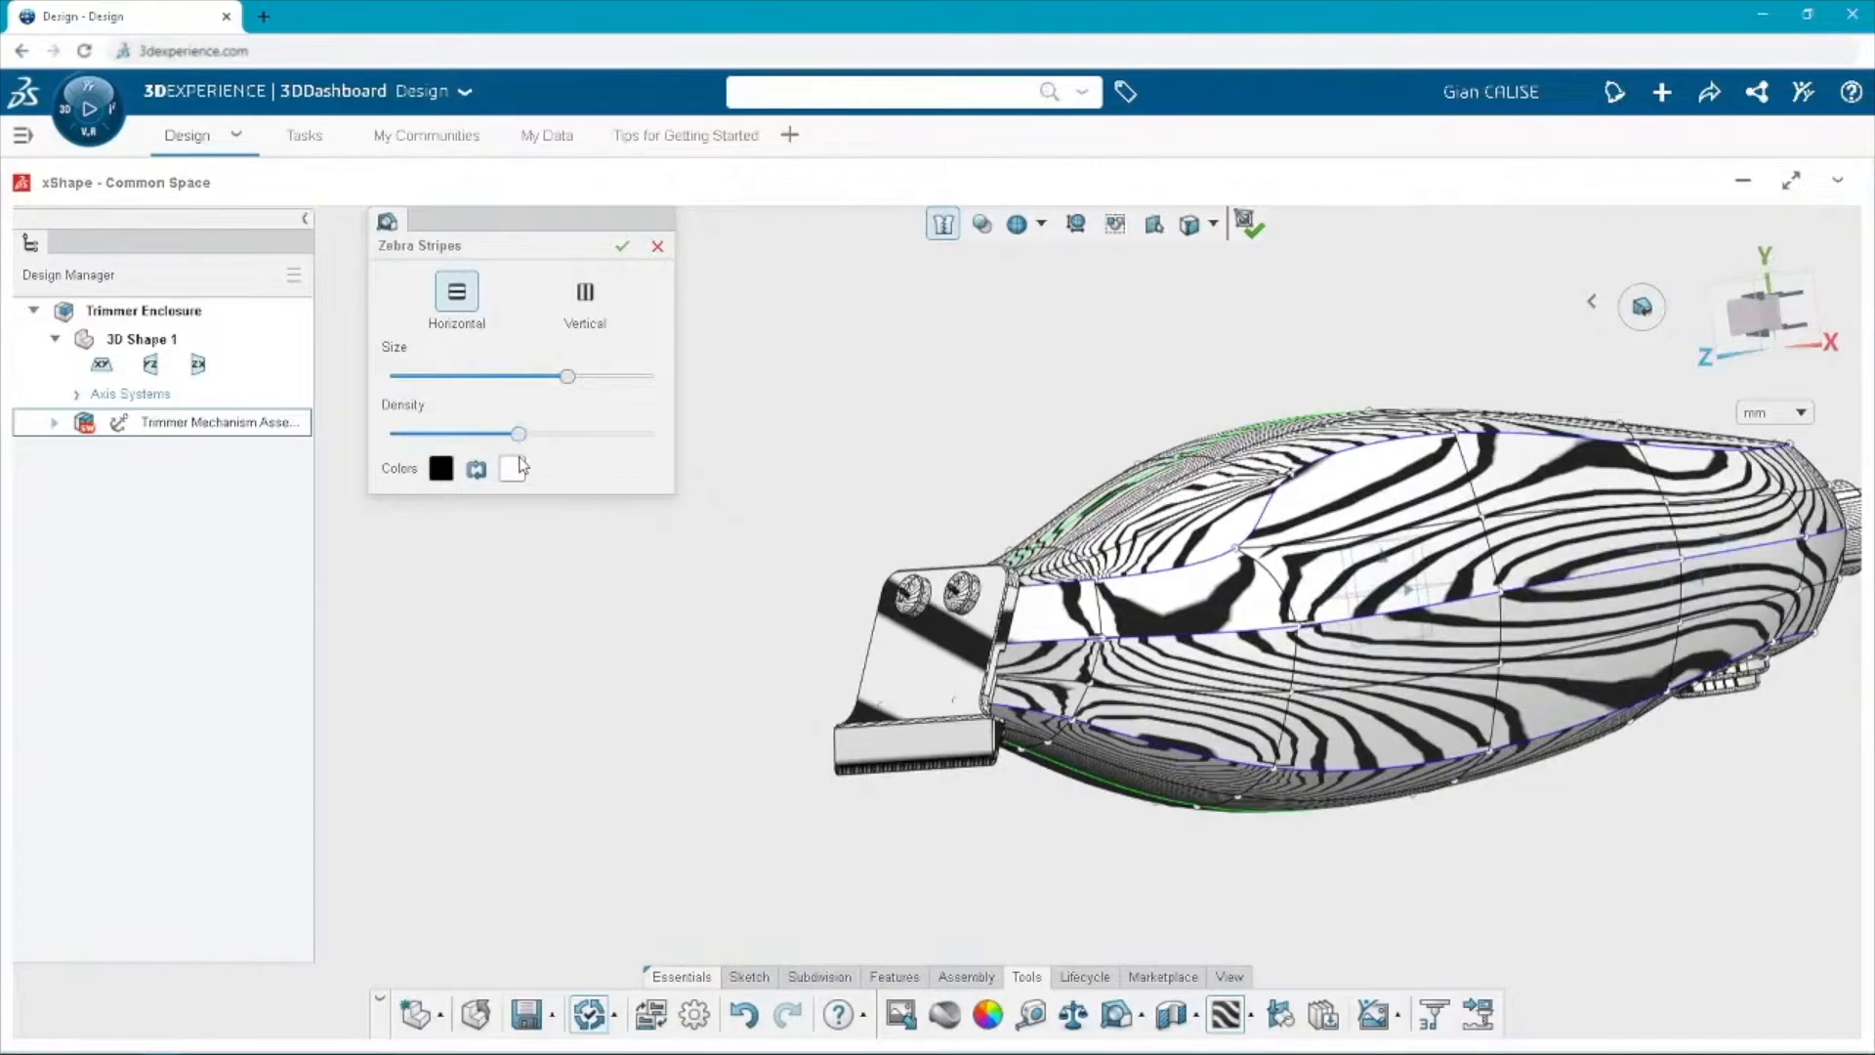
left_click(622, 246)
scroll(971, 510, "down", 3)
middle_click_drag(1238, 555, 1075, 636)
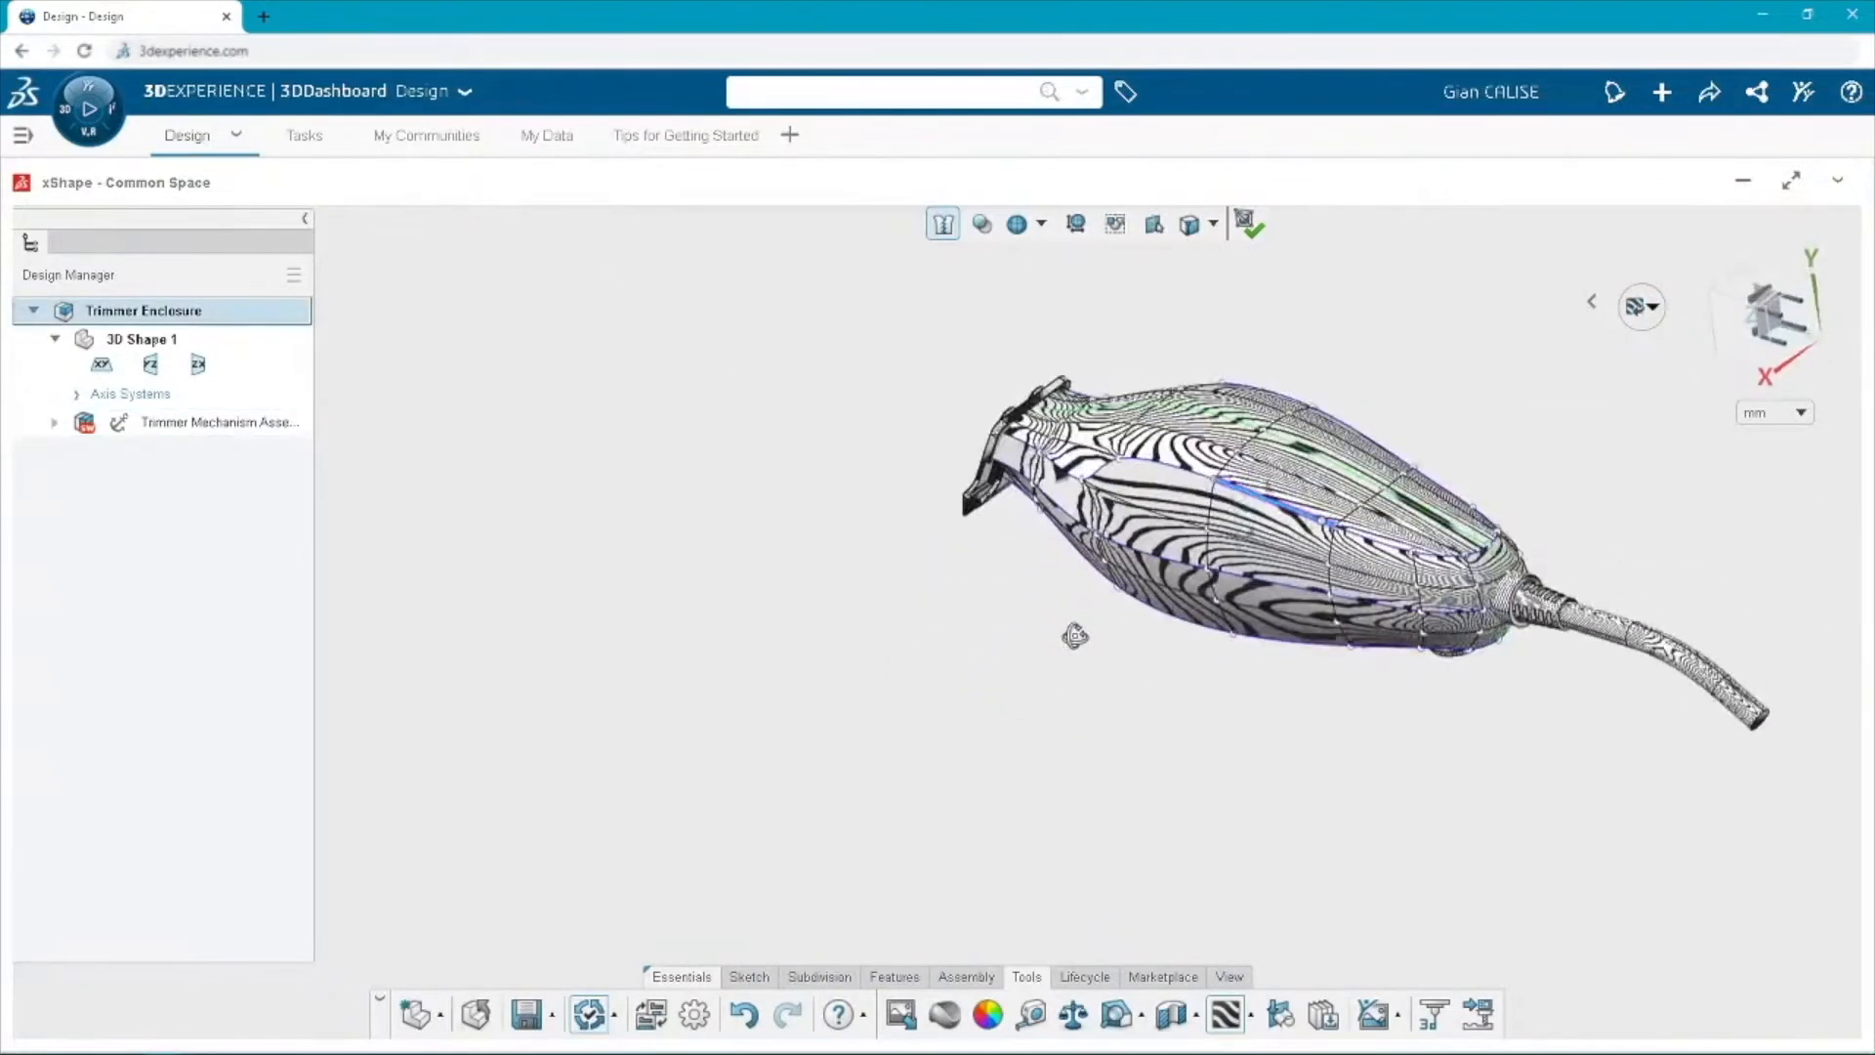
scroll(1084, 620, "down", 2)
scroll(1195, 408, "up", 4)
scroll(1127, 527, "up", 3)
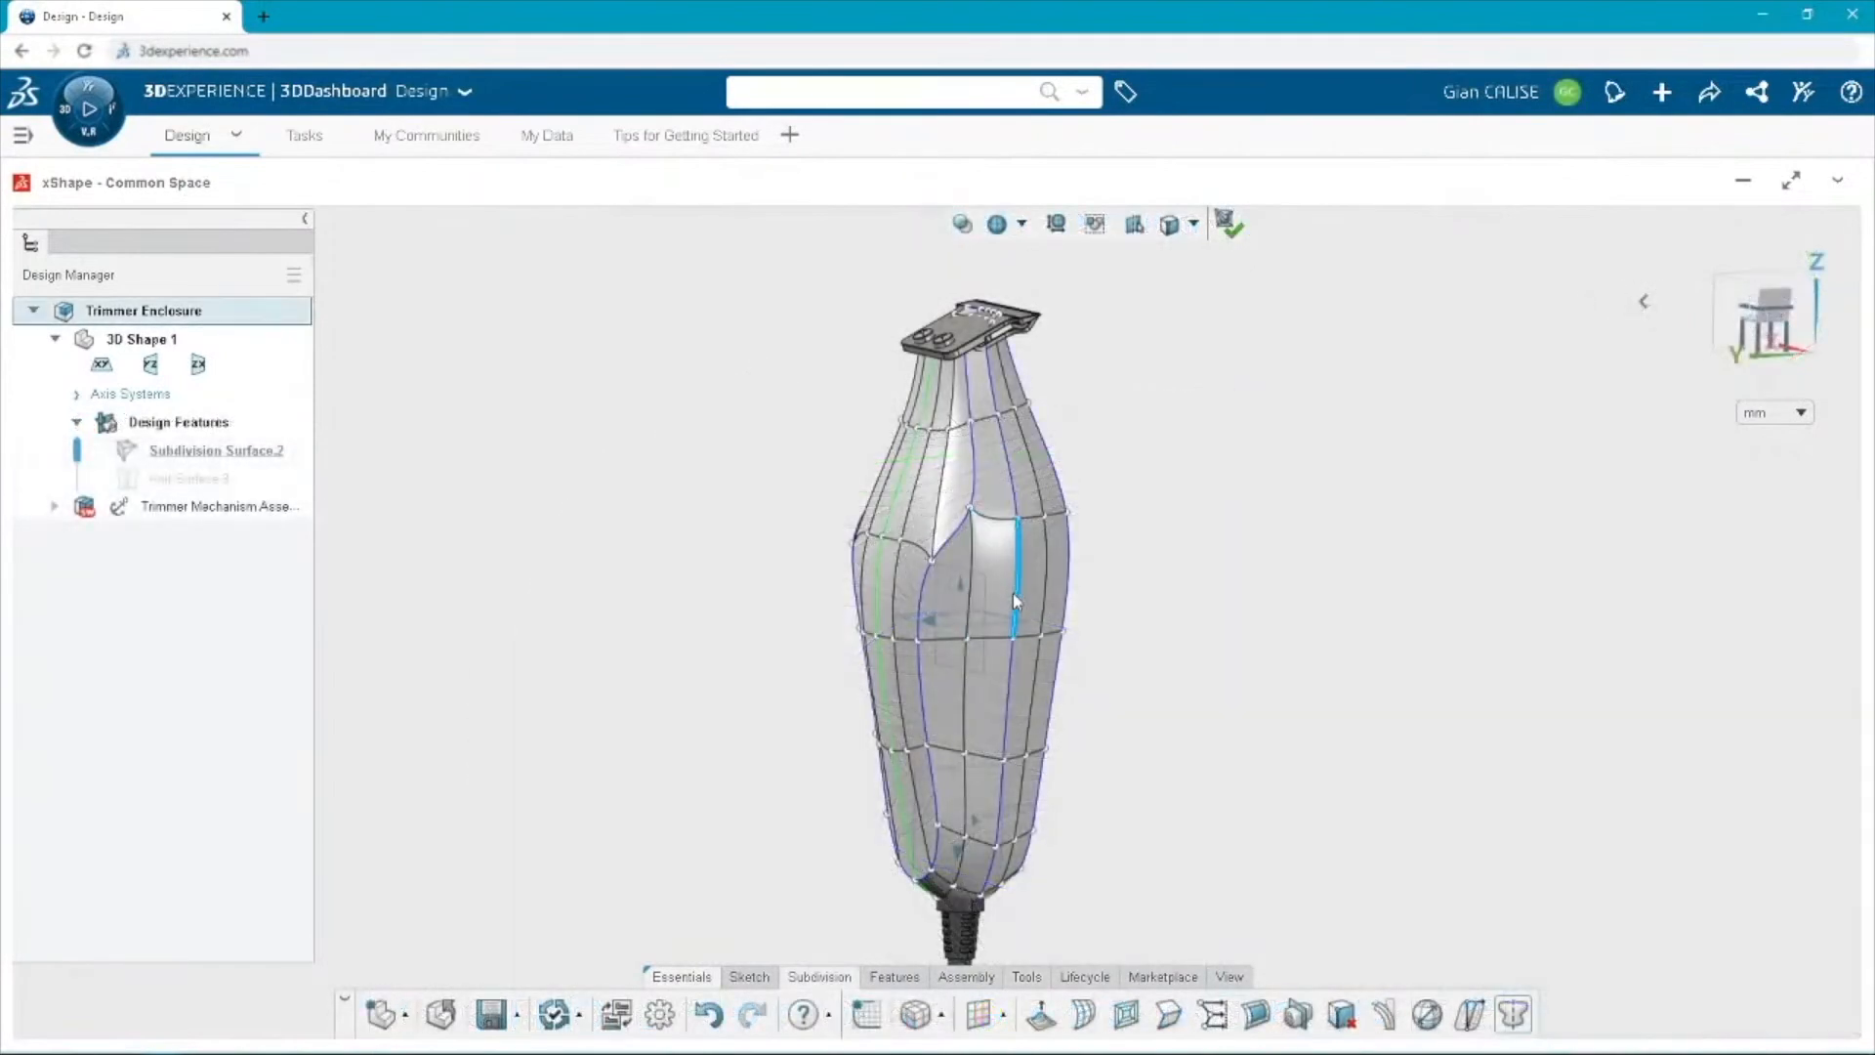
Select the lengthwise edge loop along the enclosure's side and align it to the mechanism assembly's plane near the cord end.
double_click(1012, 593)
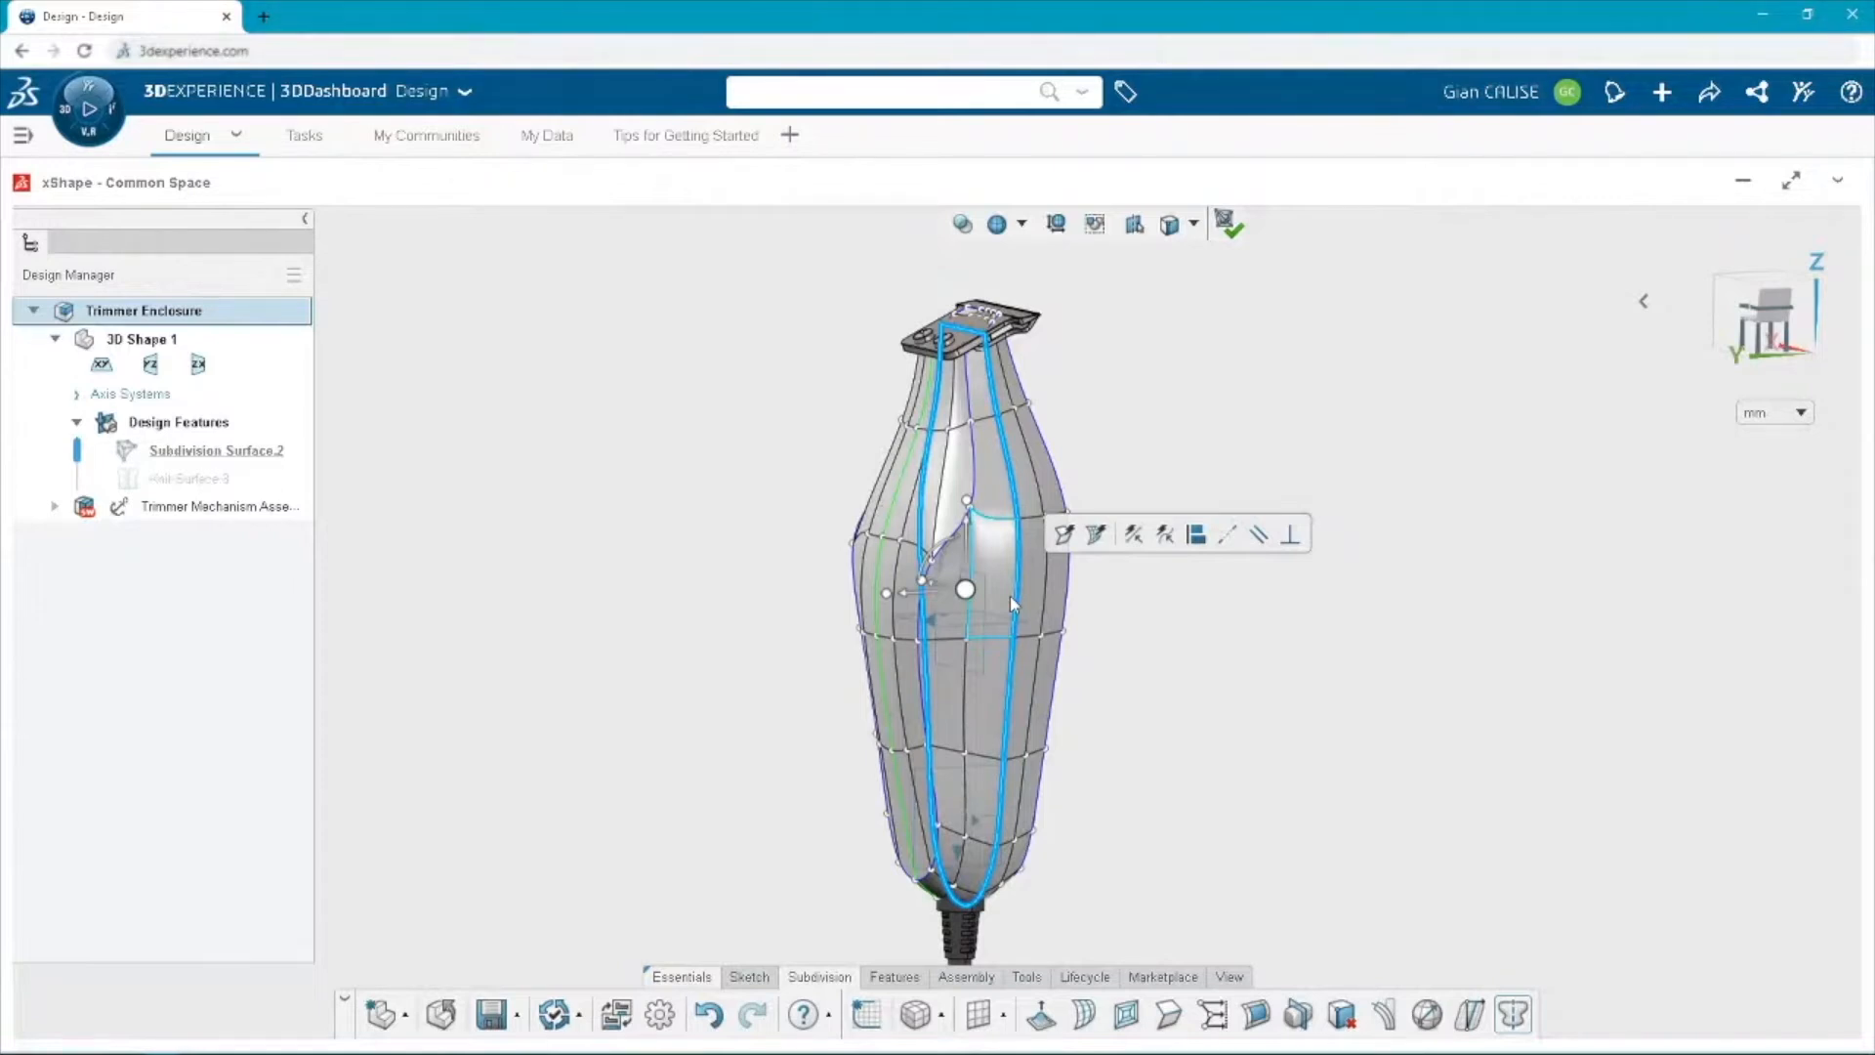
double_click(1011, 670)
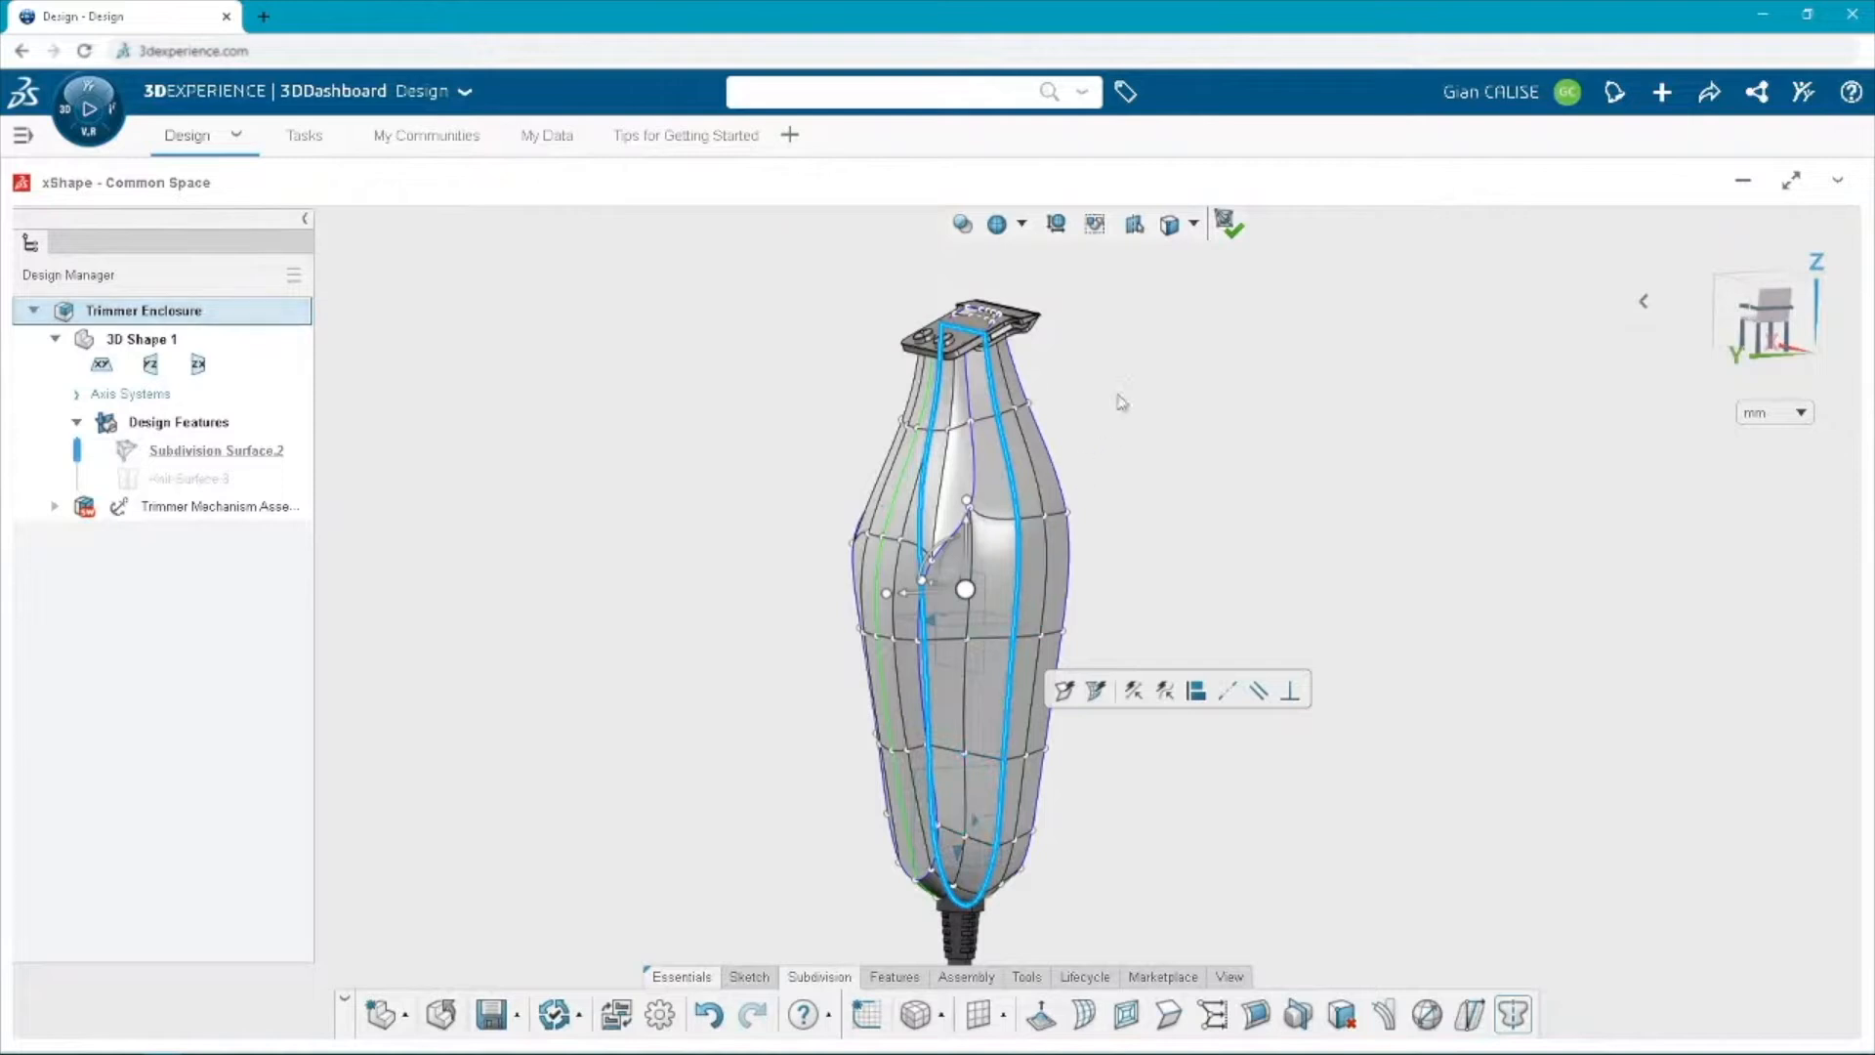
left_click(1134, 226)
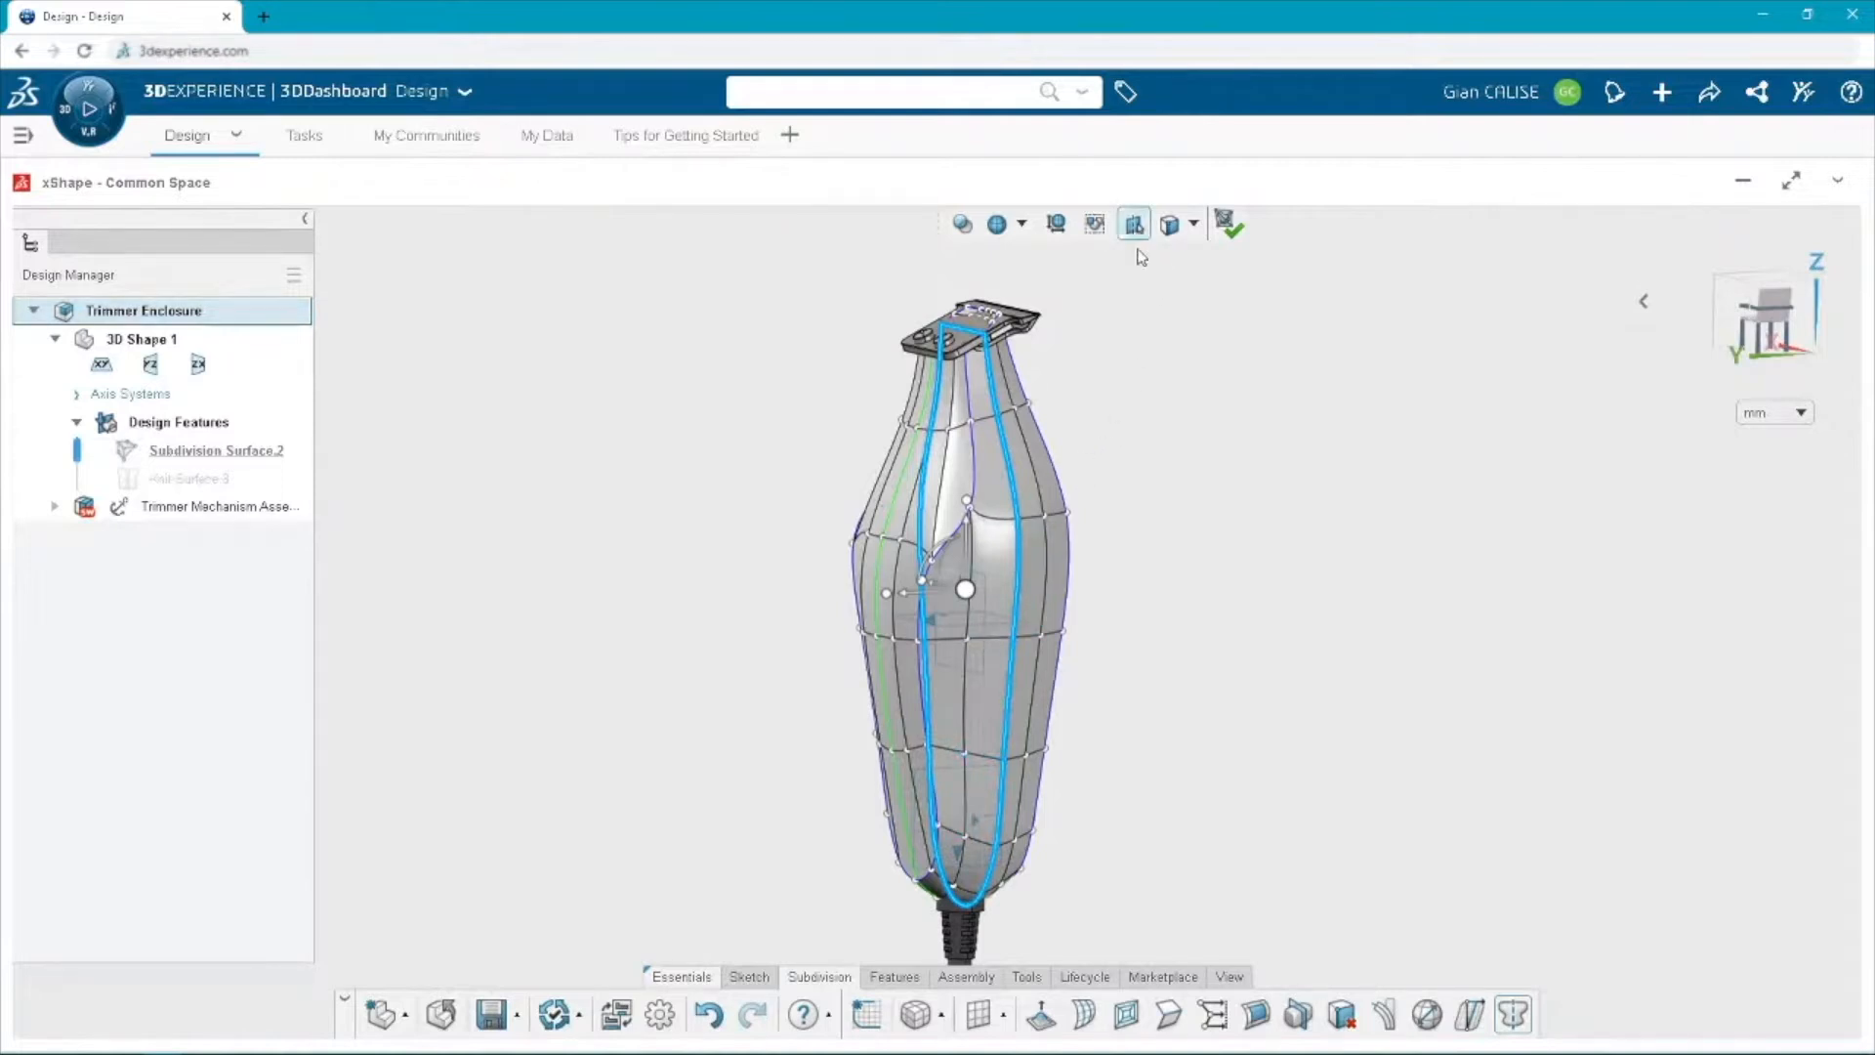
left_click(982, 802, "ctrl")
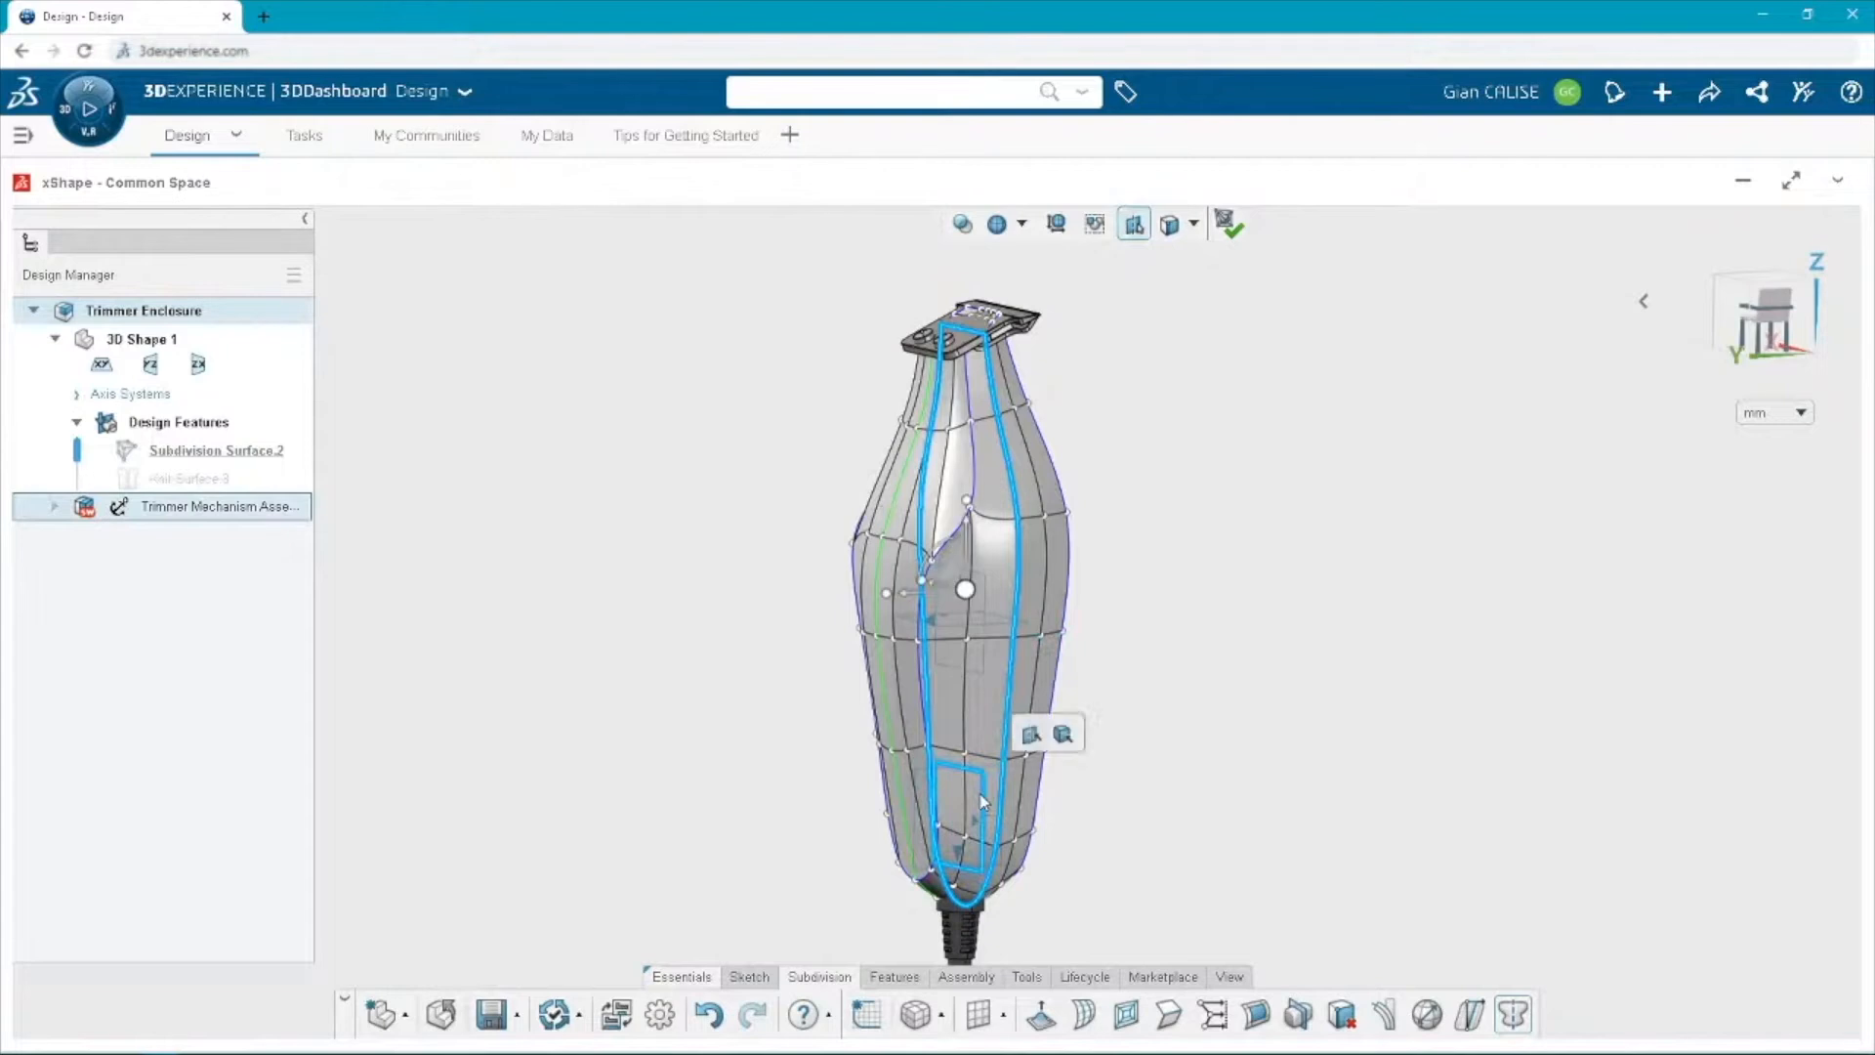
left_click(1037, 740)
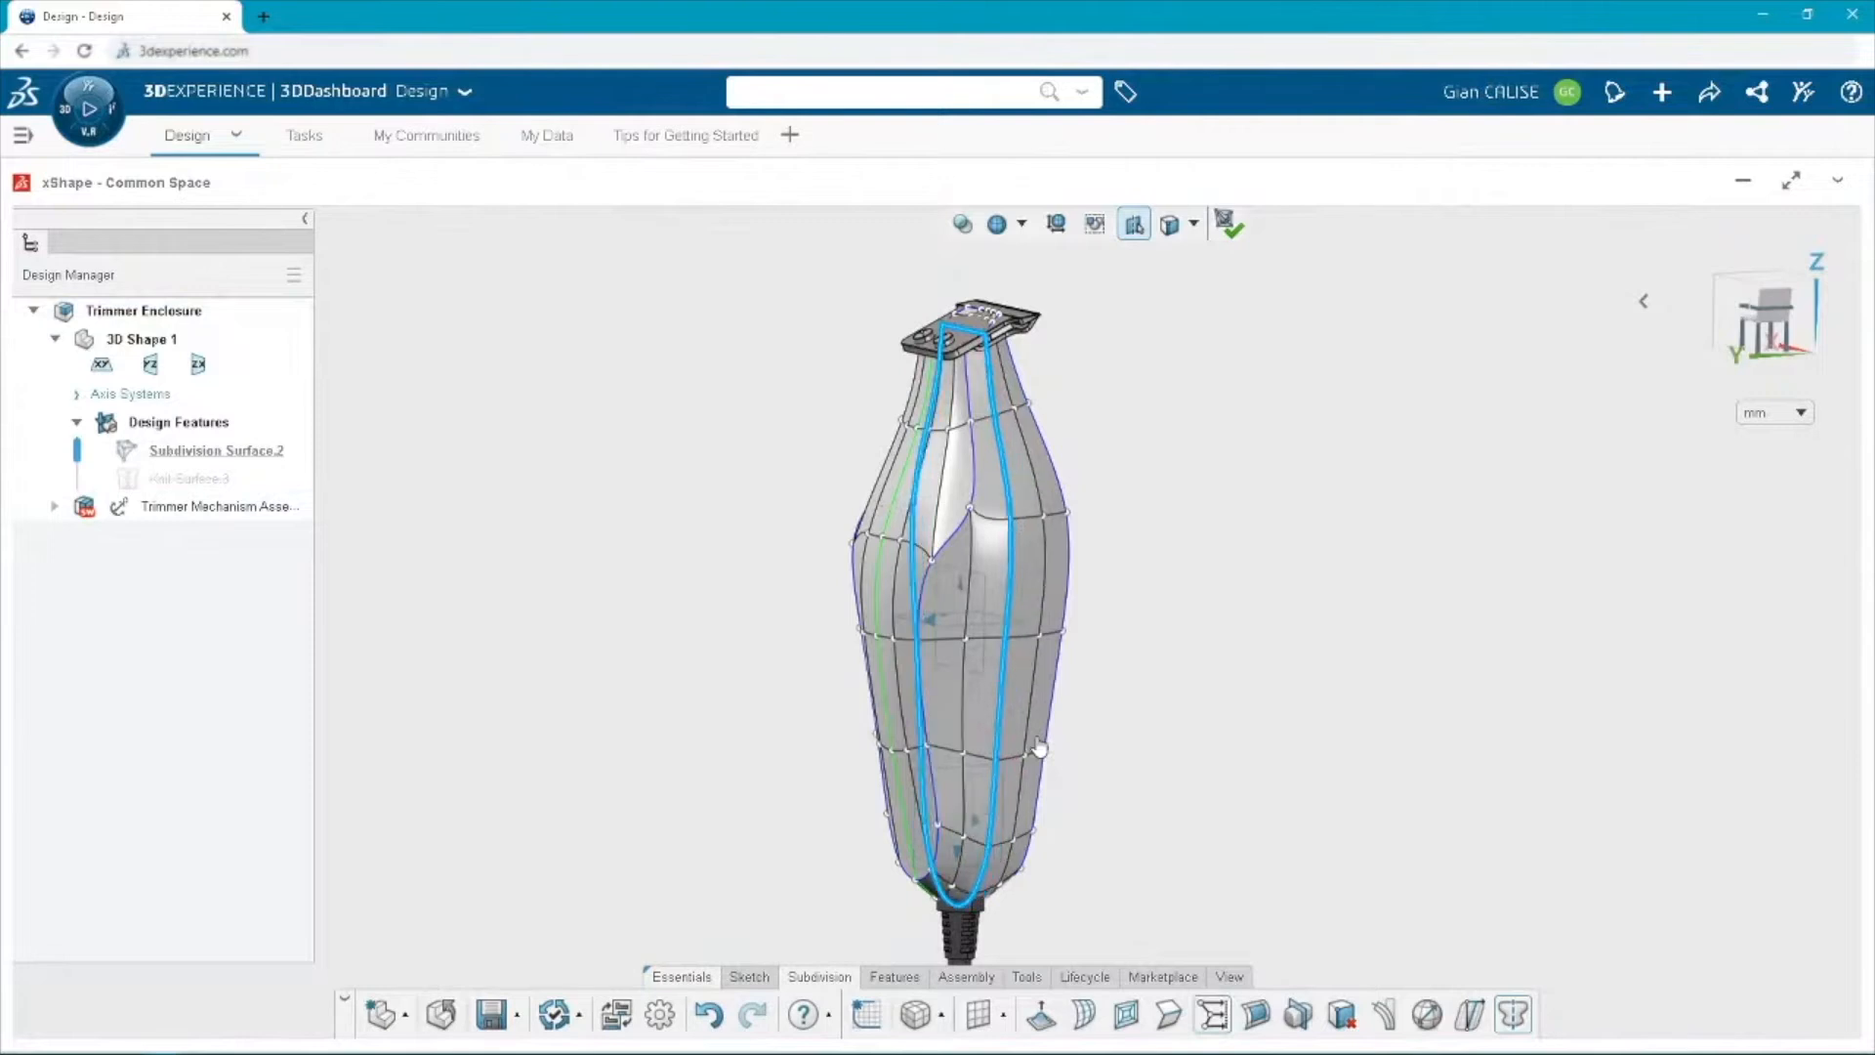
left_click(1137, 231)
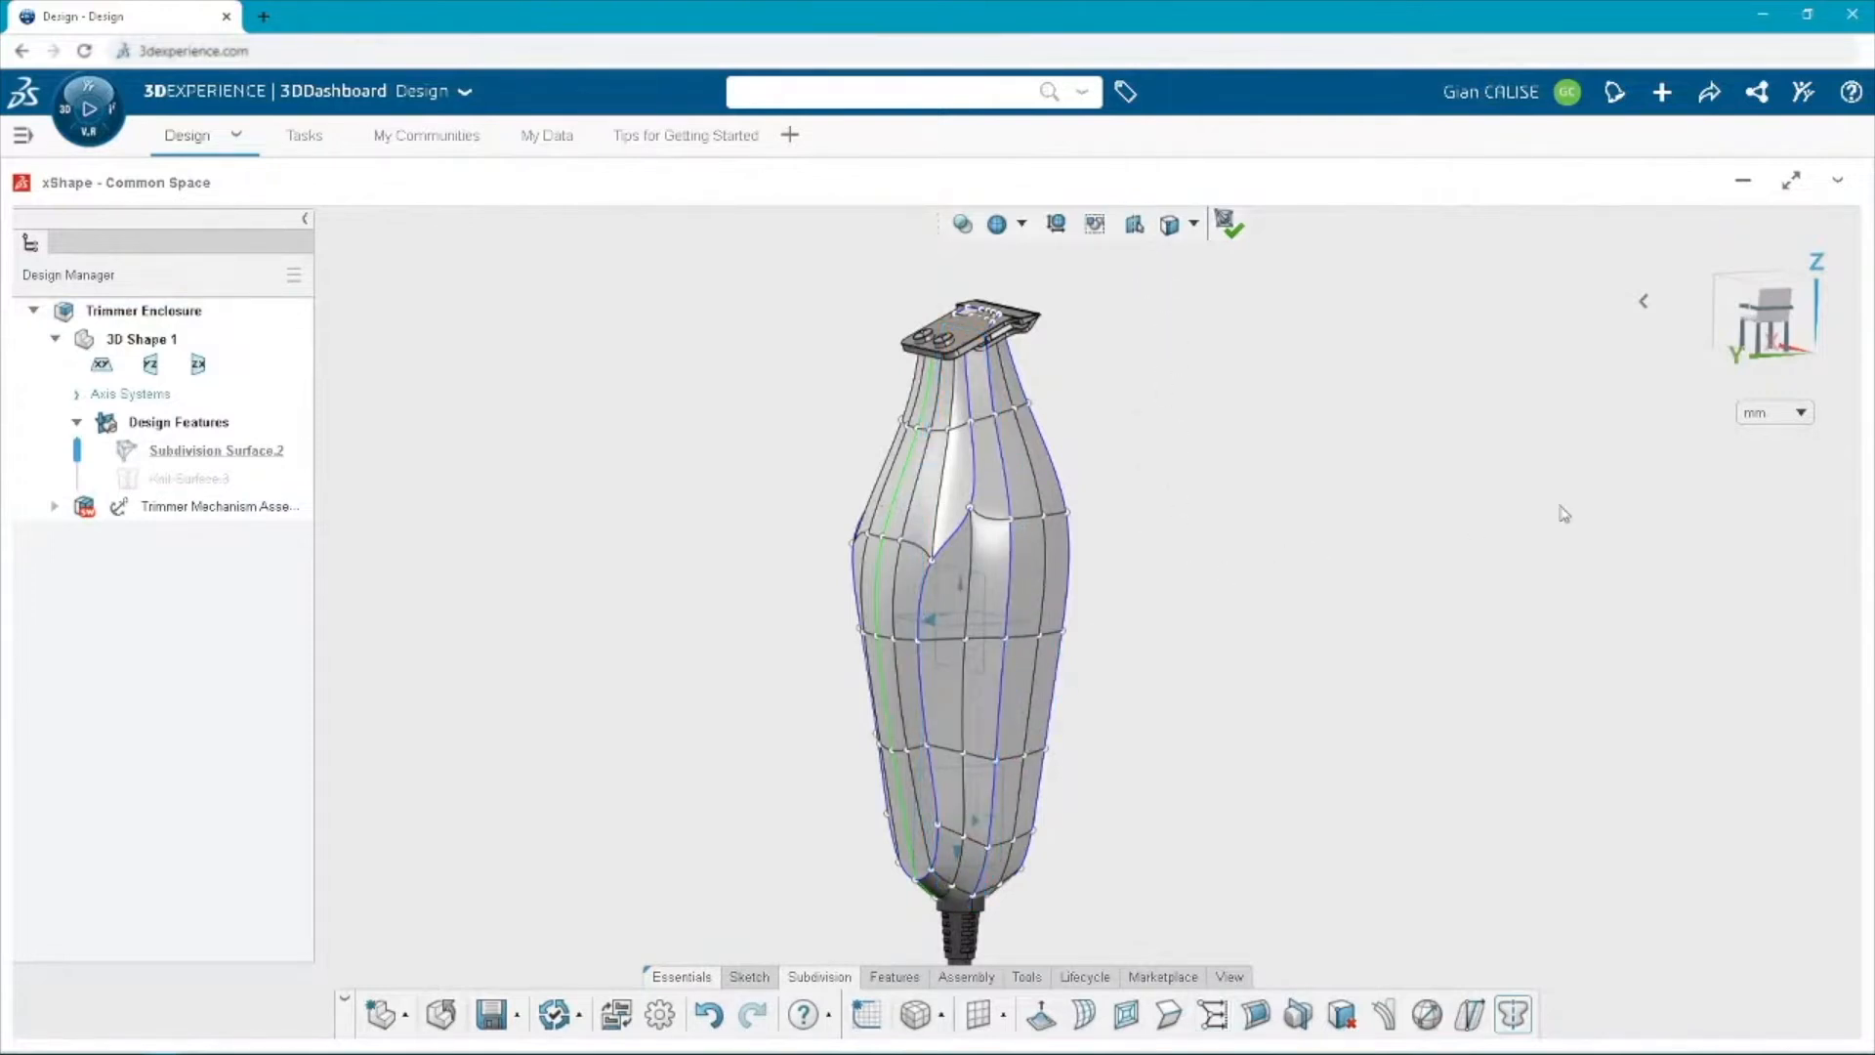
Finish editing the subdivision surface and switch the Trimmer Enclosure to the xDesign app.
left_click(1770, 314)
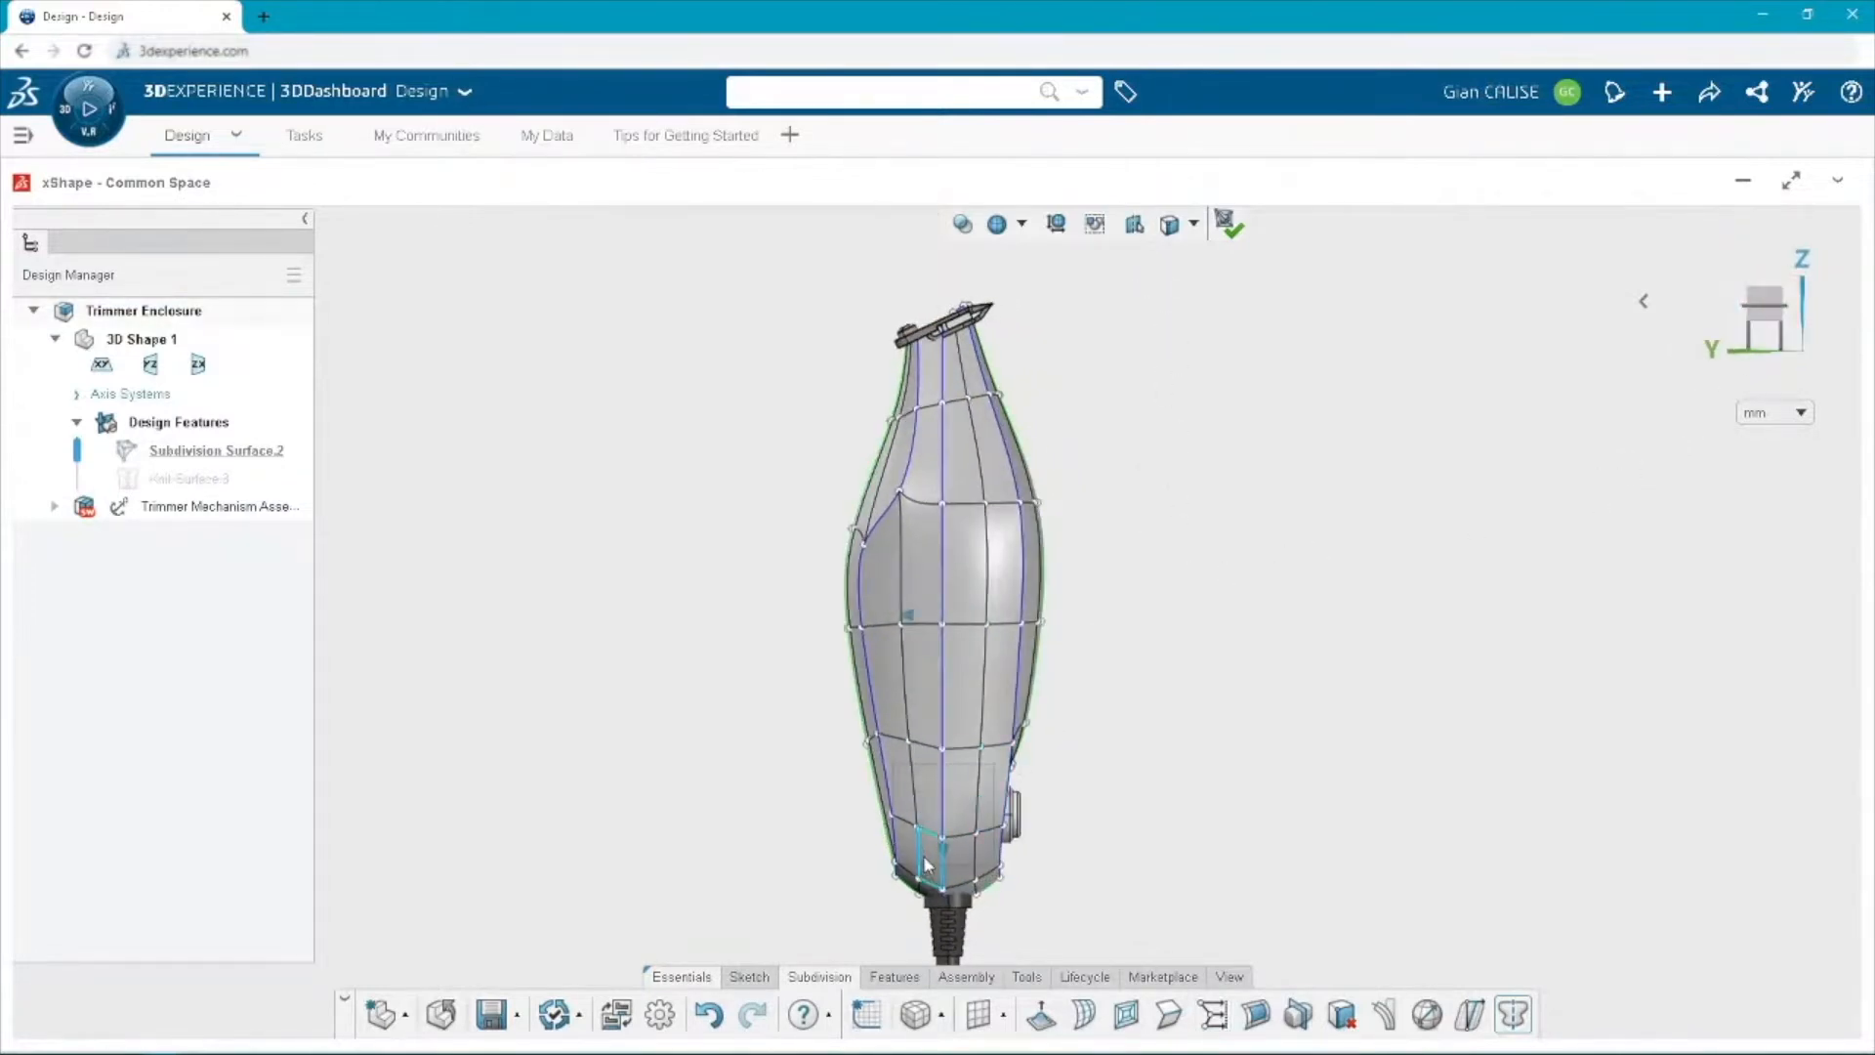
scroll(932, 862, "up", 3)
scroll(938, 867, "down", 2)
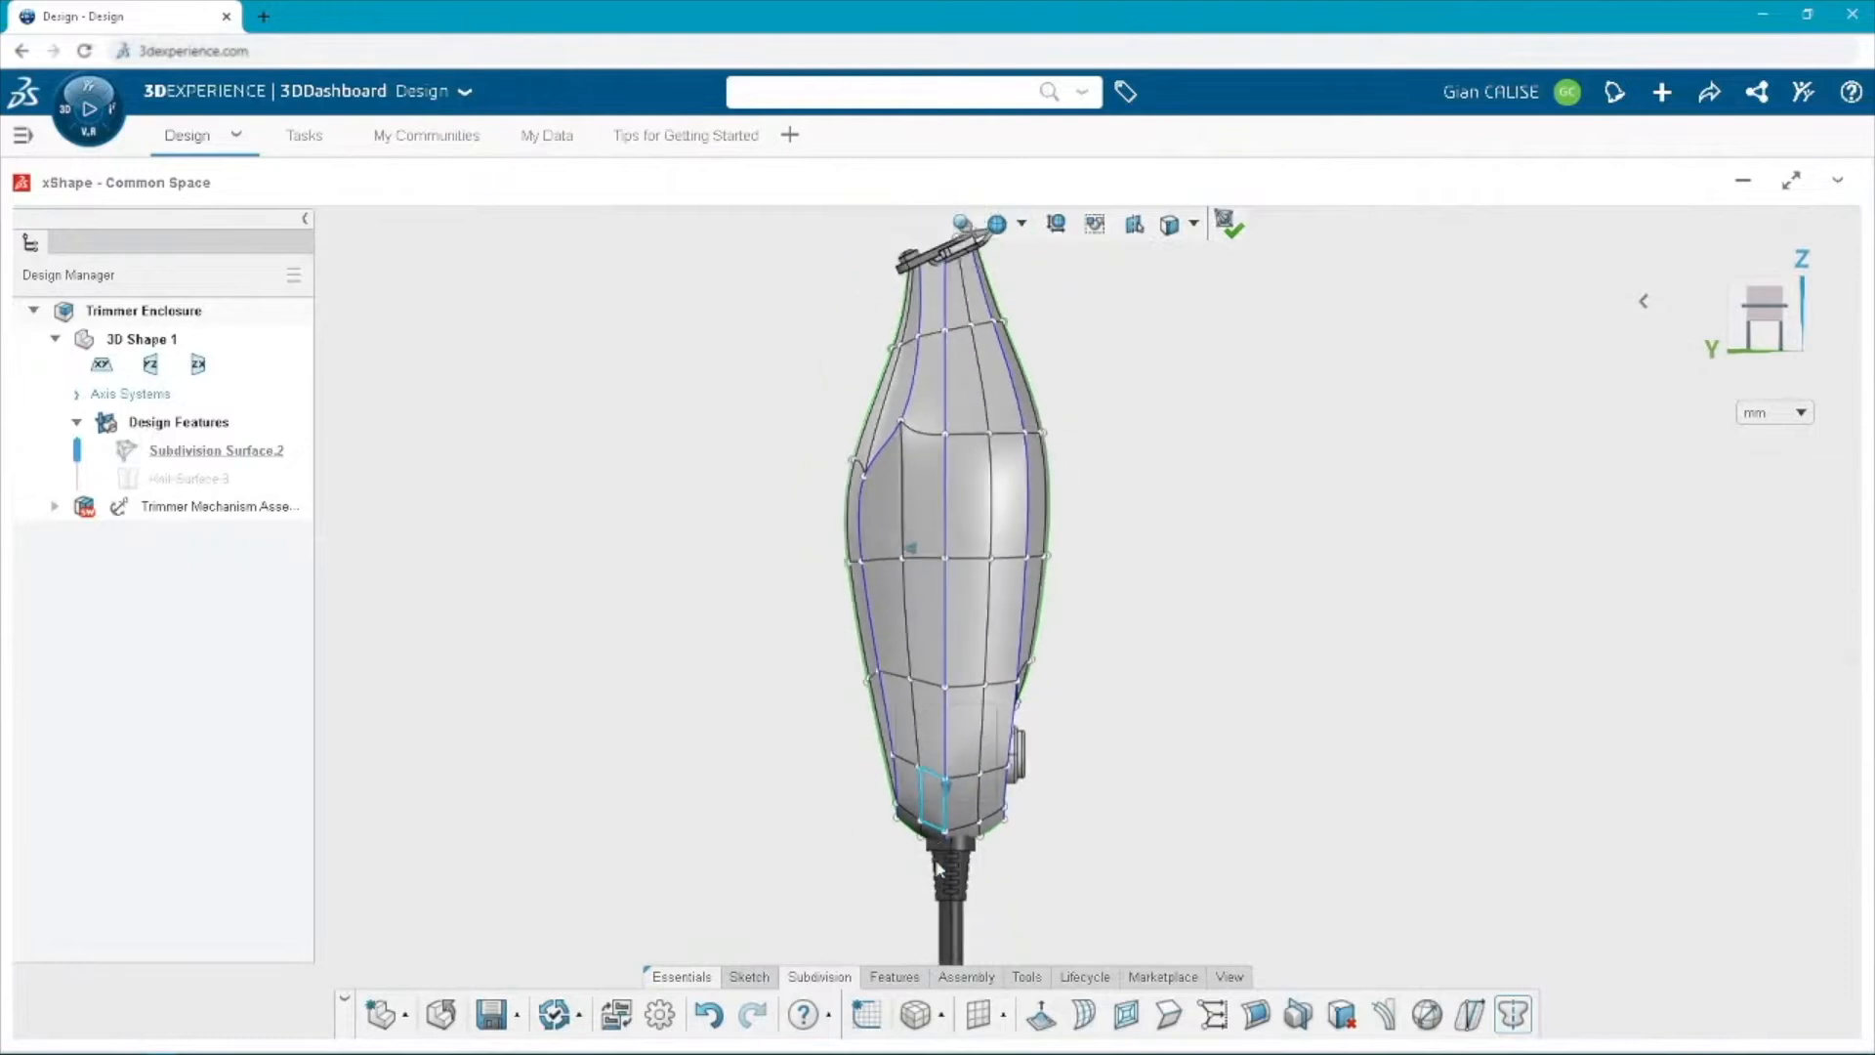
left_click(1227, 238)
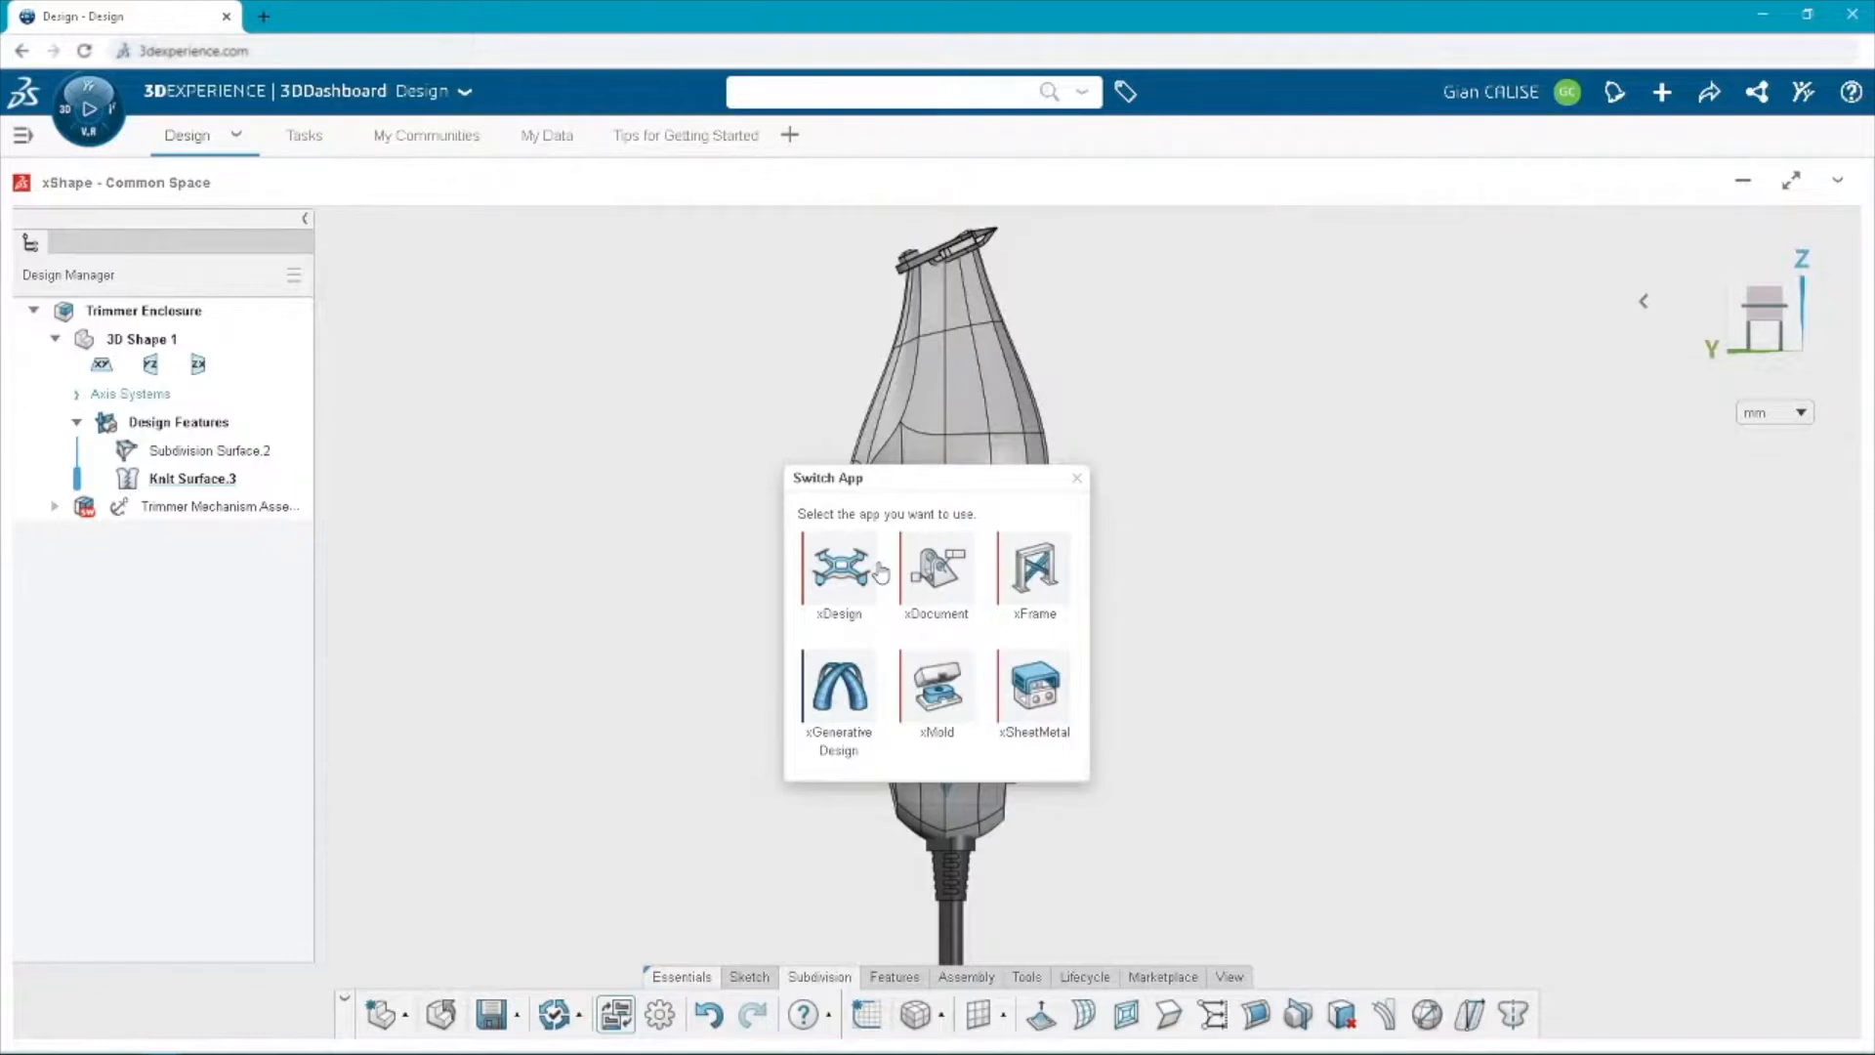
left_click(847, 572)
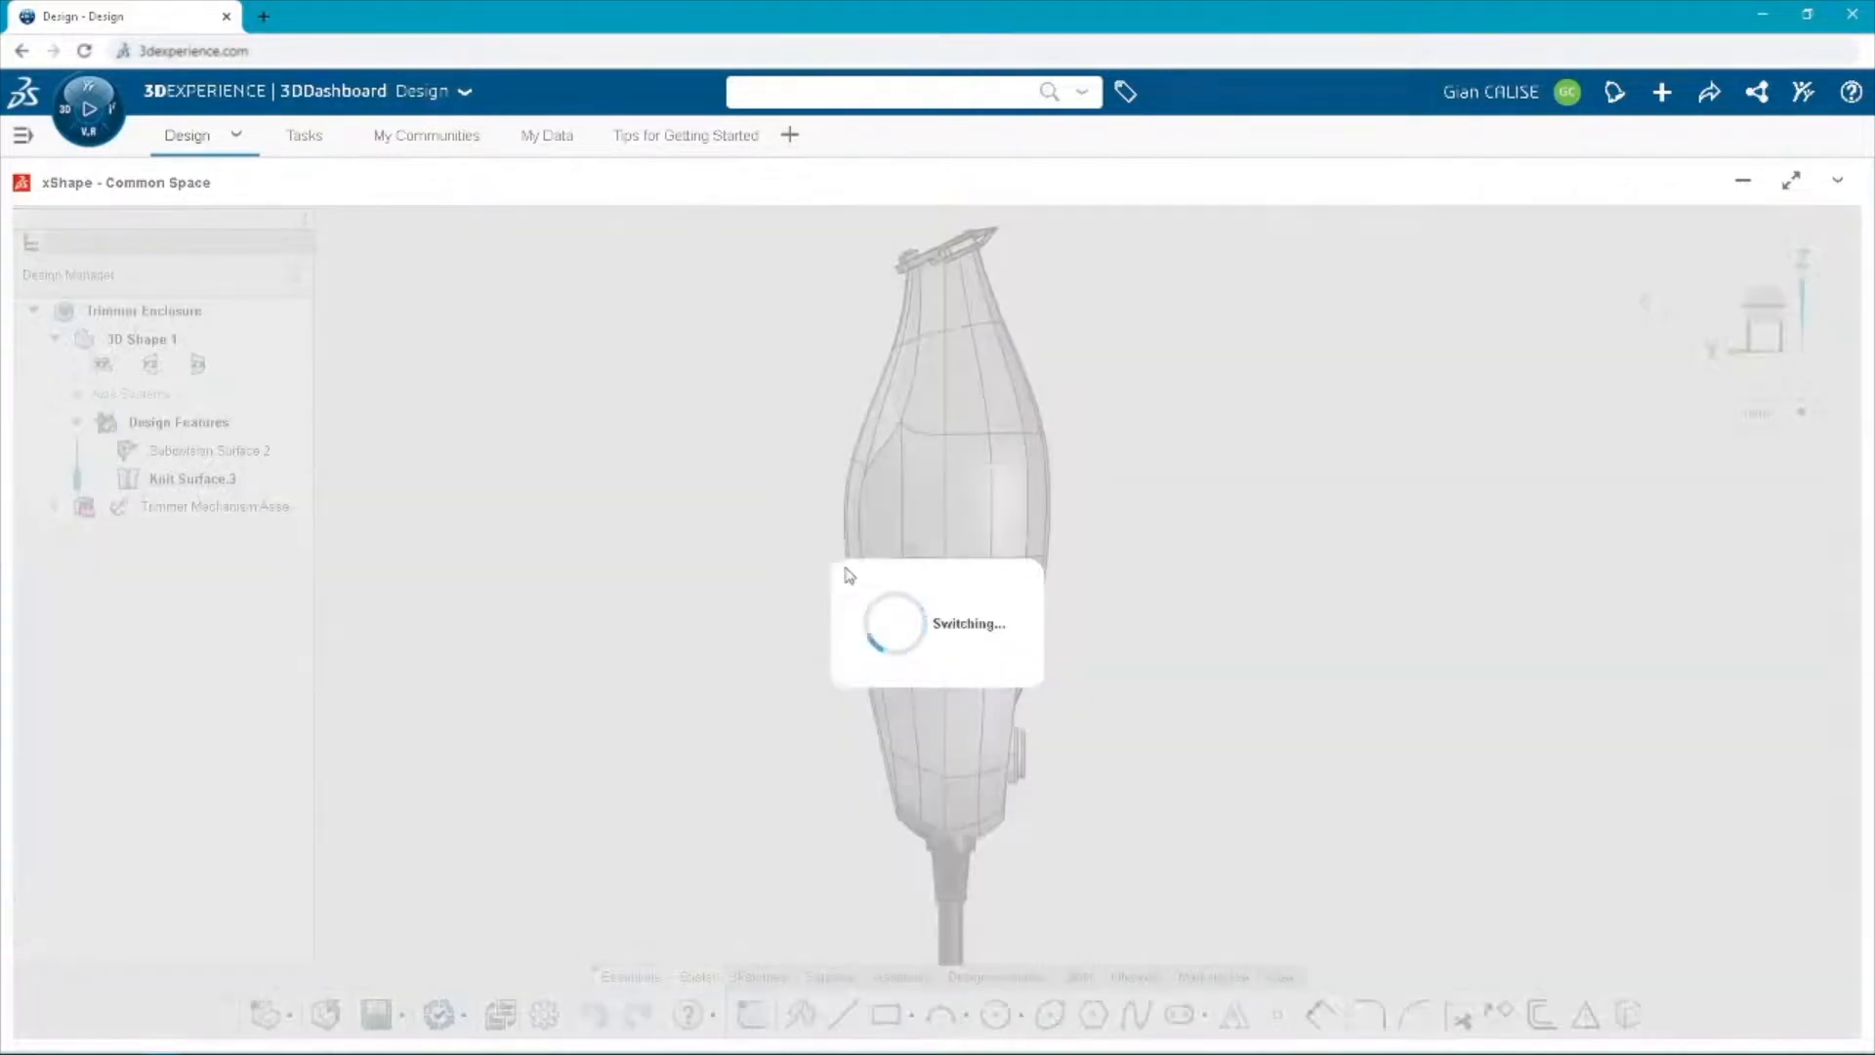
Hide the knit enclosure body and start a sketch on the YZ plane.
left_click(256, 480)
left_click(331, 327)
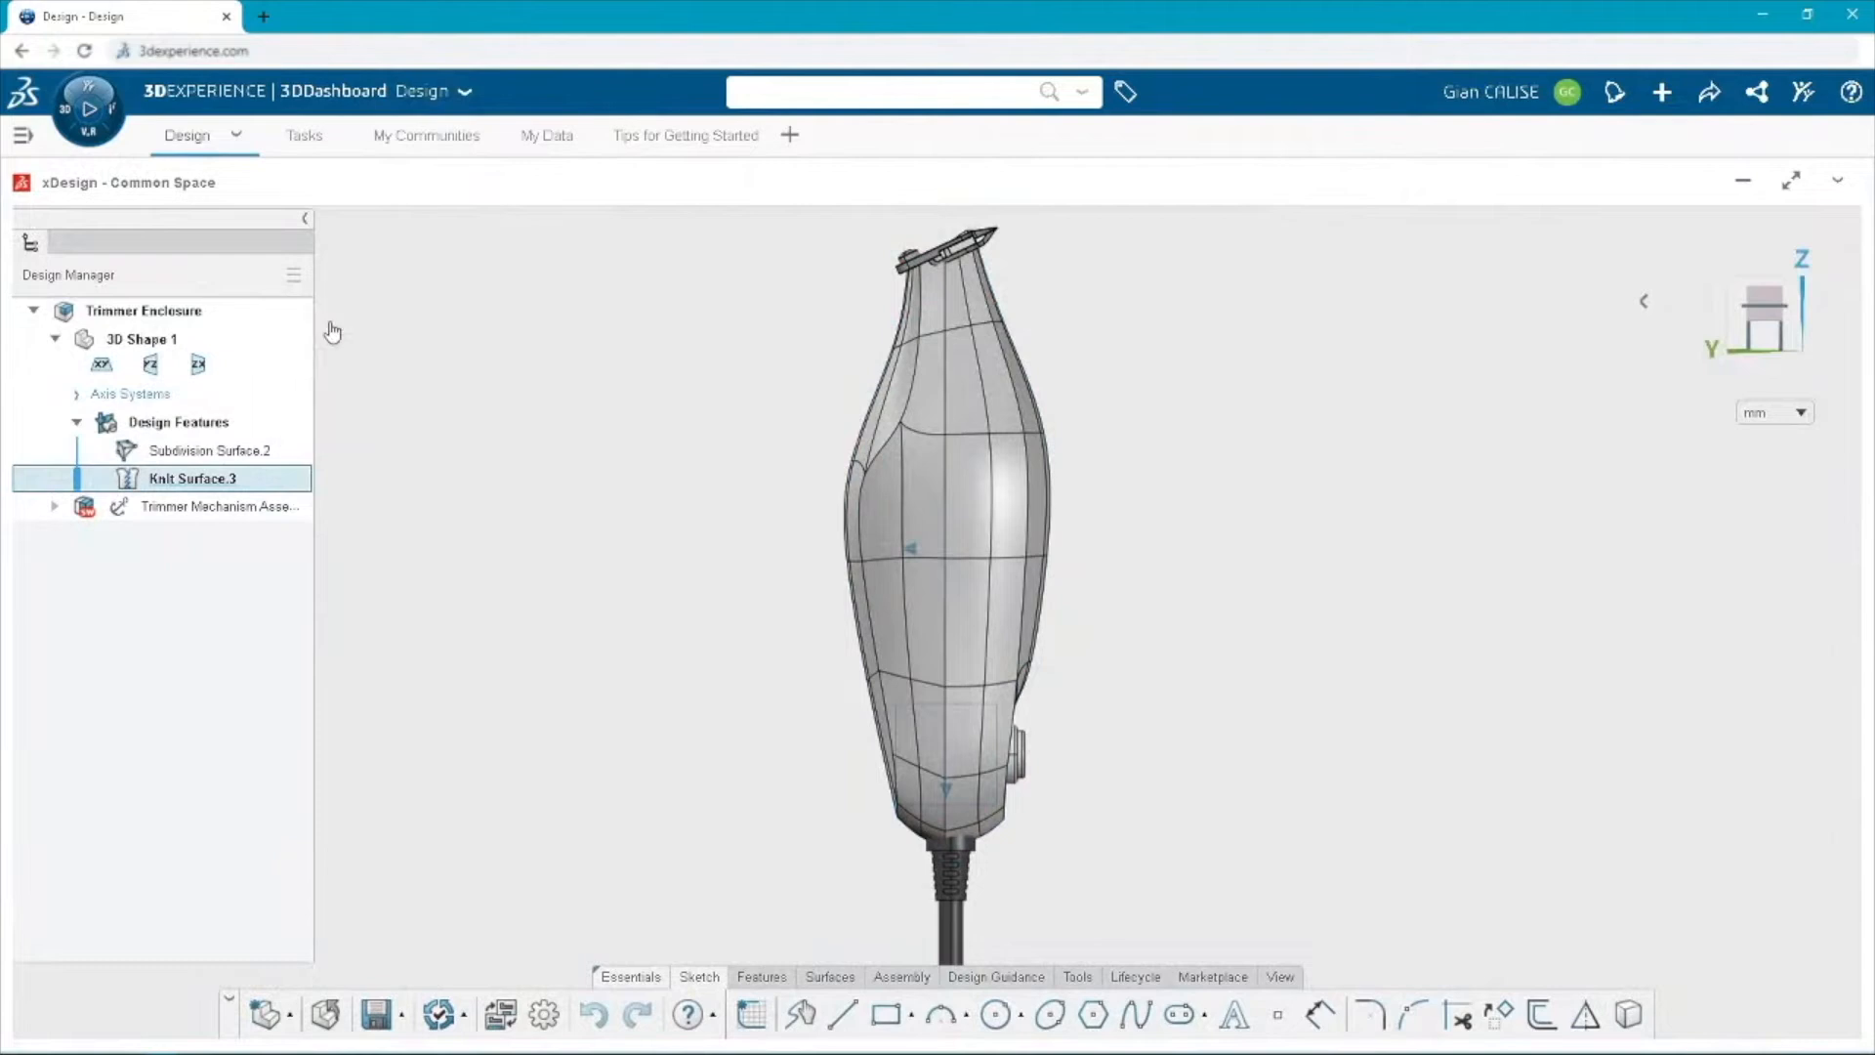
left_click(906, 725)
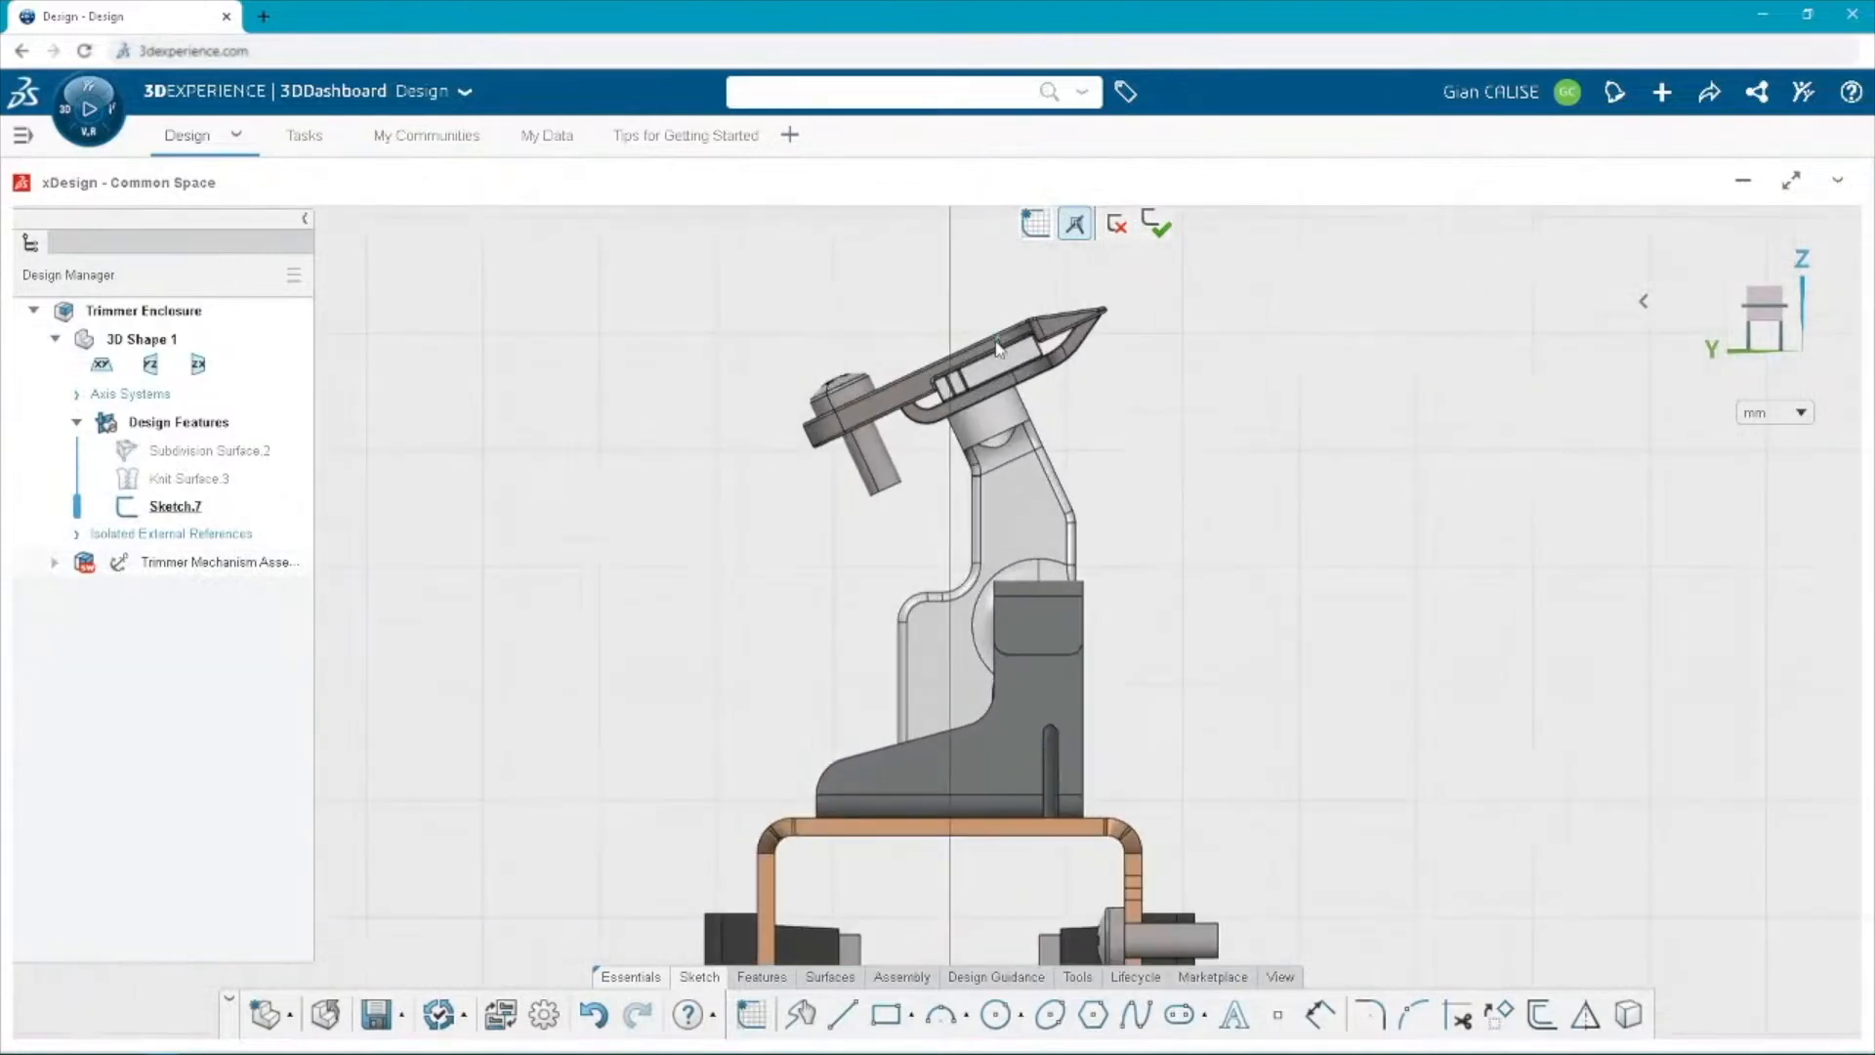
Convert the lower edges of the blade bracket, including its curved lip, into sketch geometry.
scroll(967, 376, "up", 3)
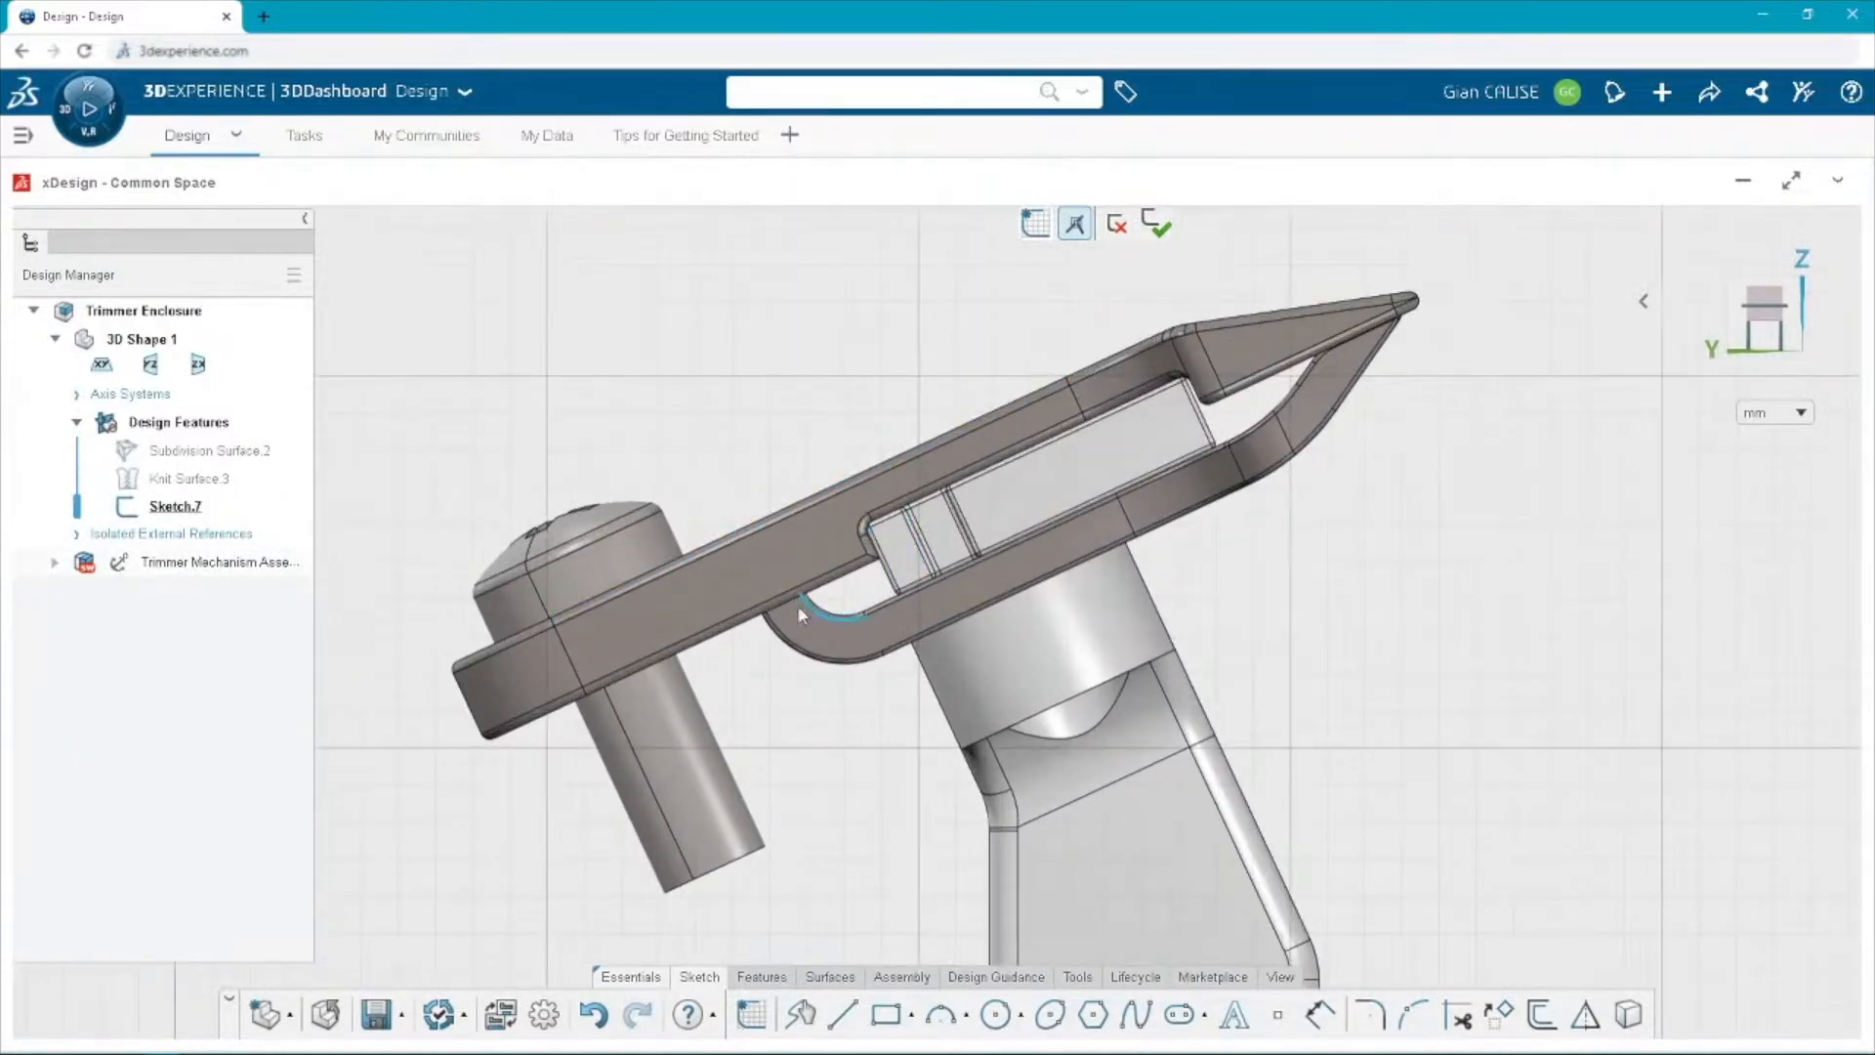
left_click(764, 625)
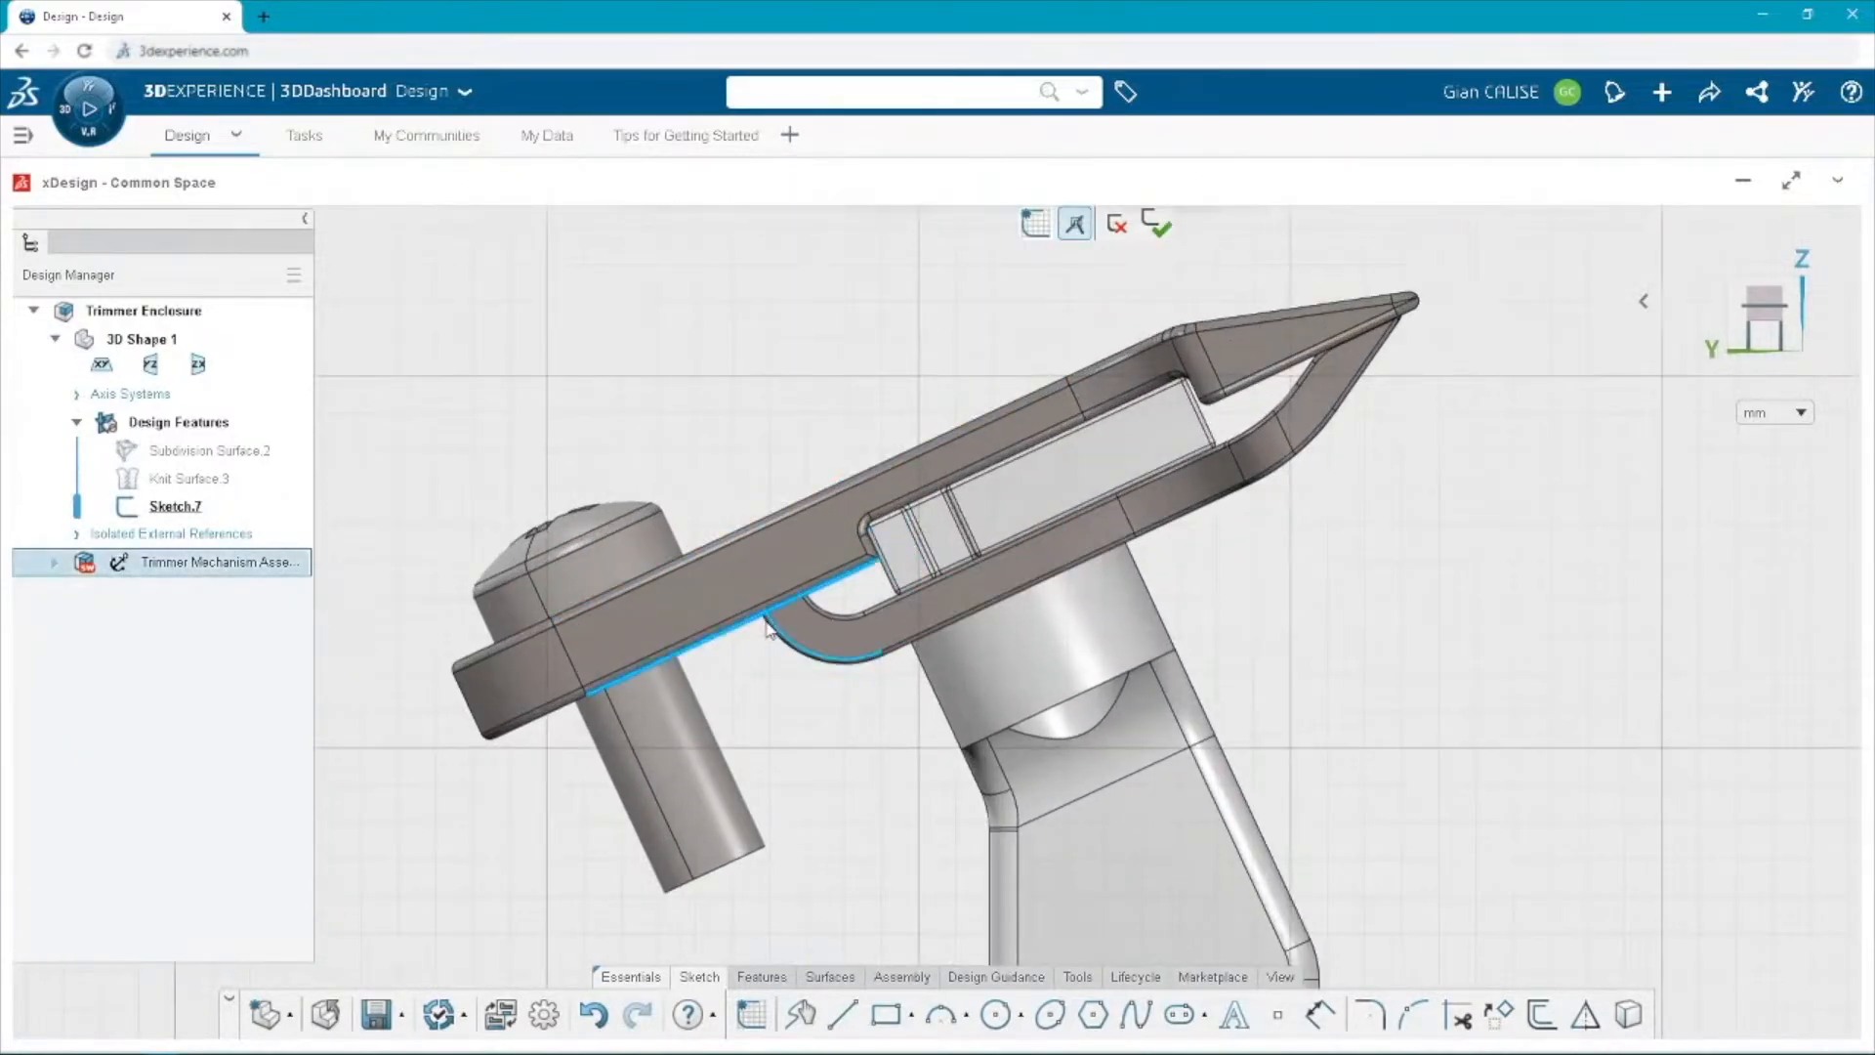
left_click(765, 622)
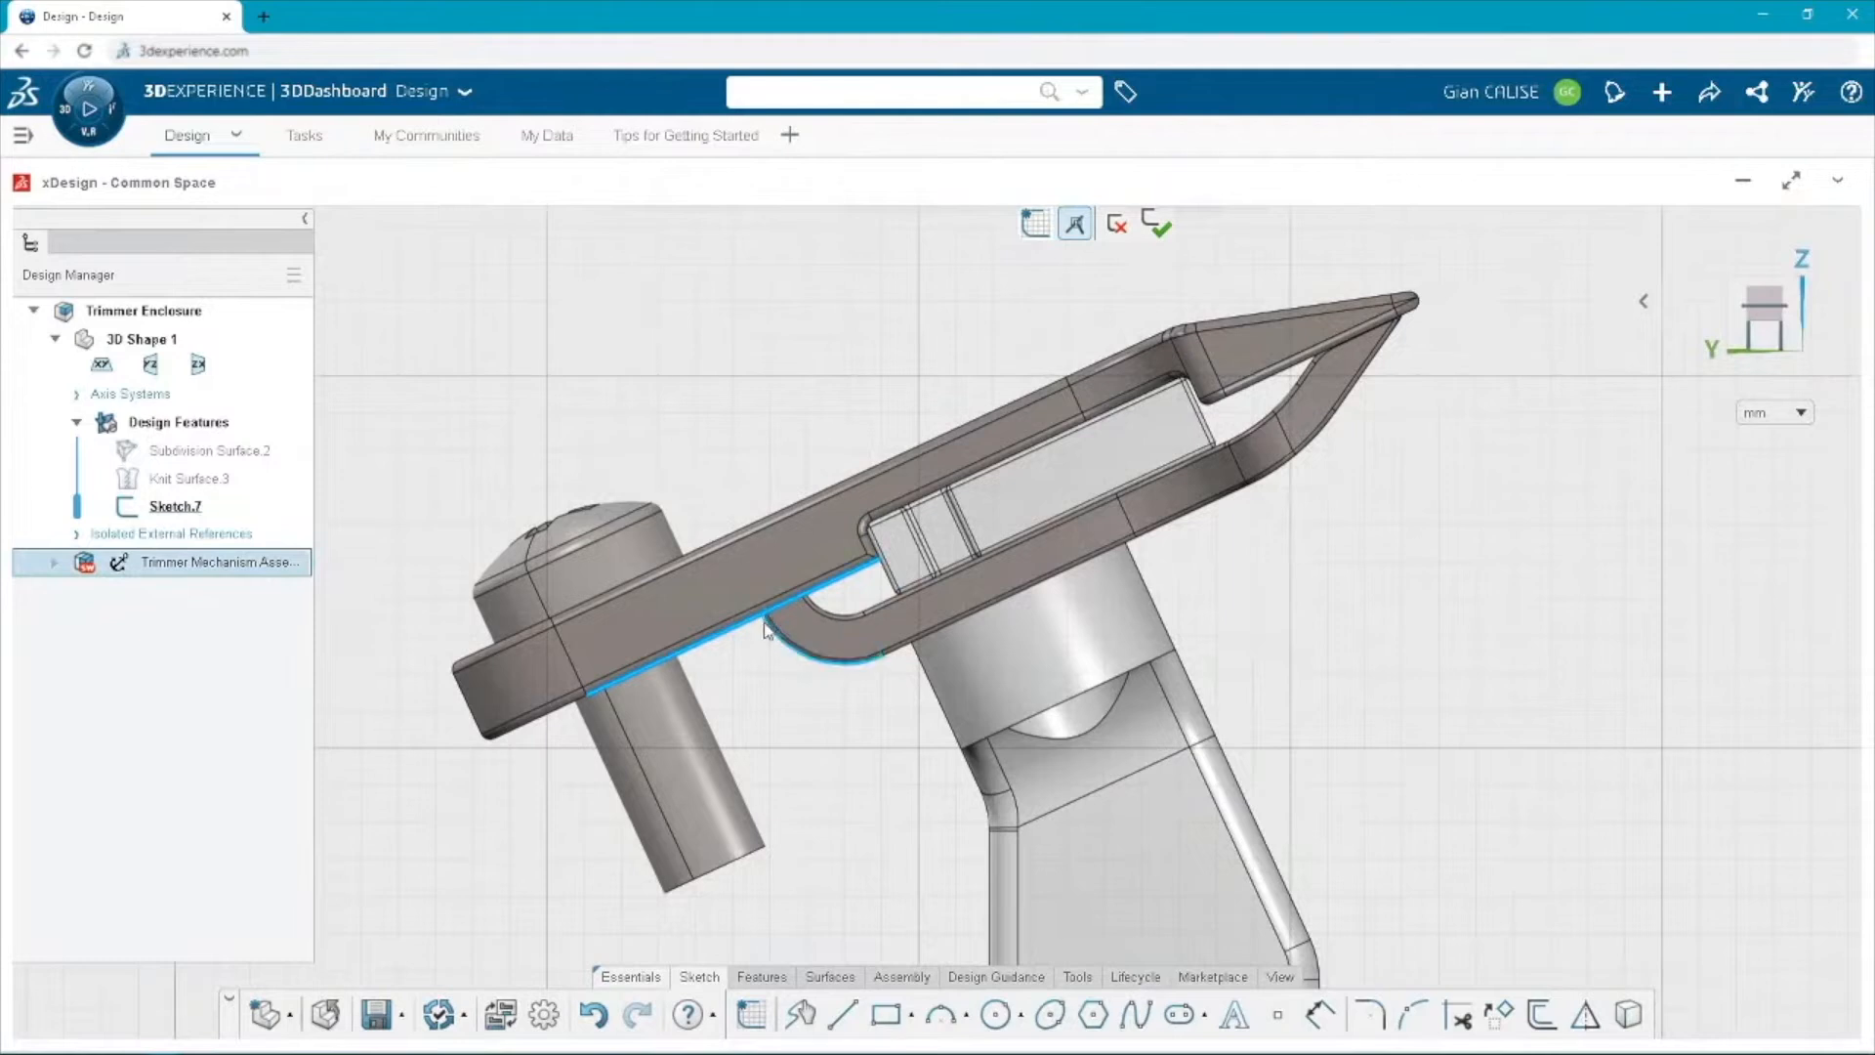
left_click(900, 653)
left_click(948, 579)
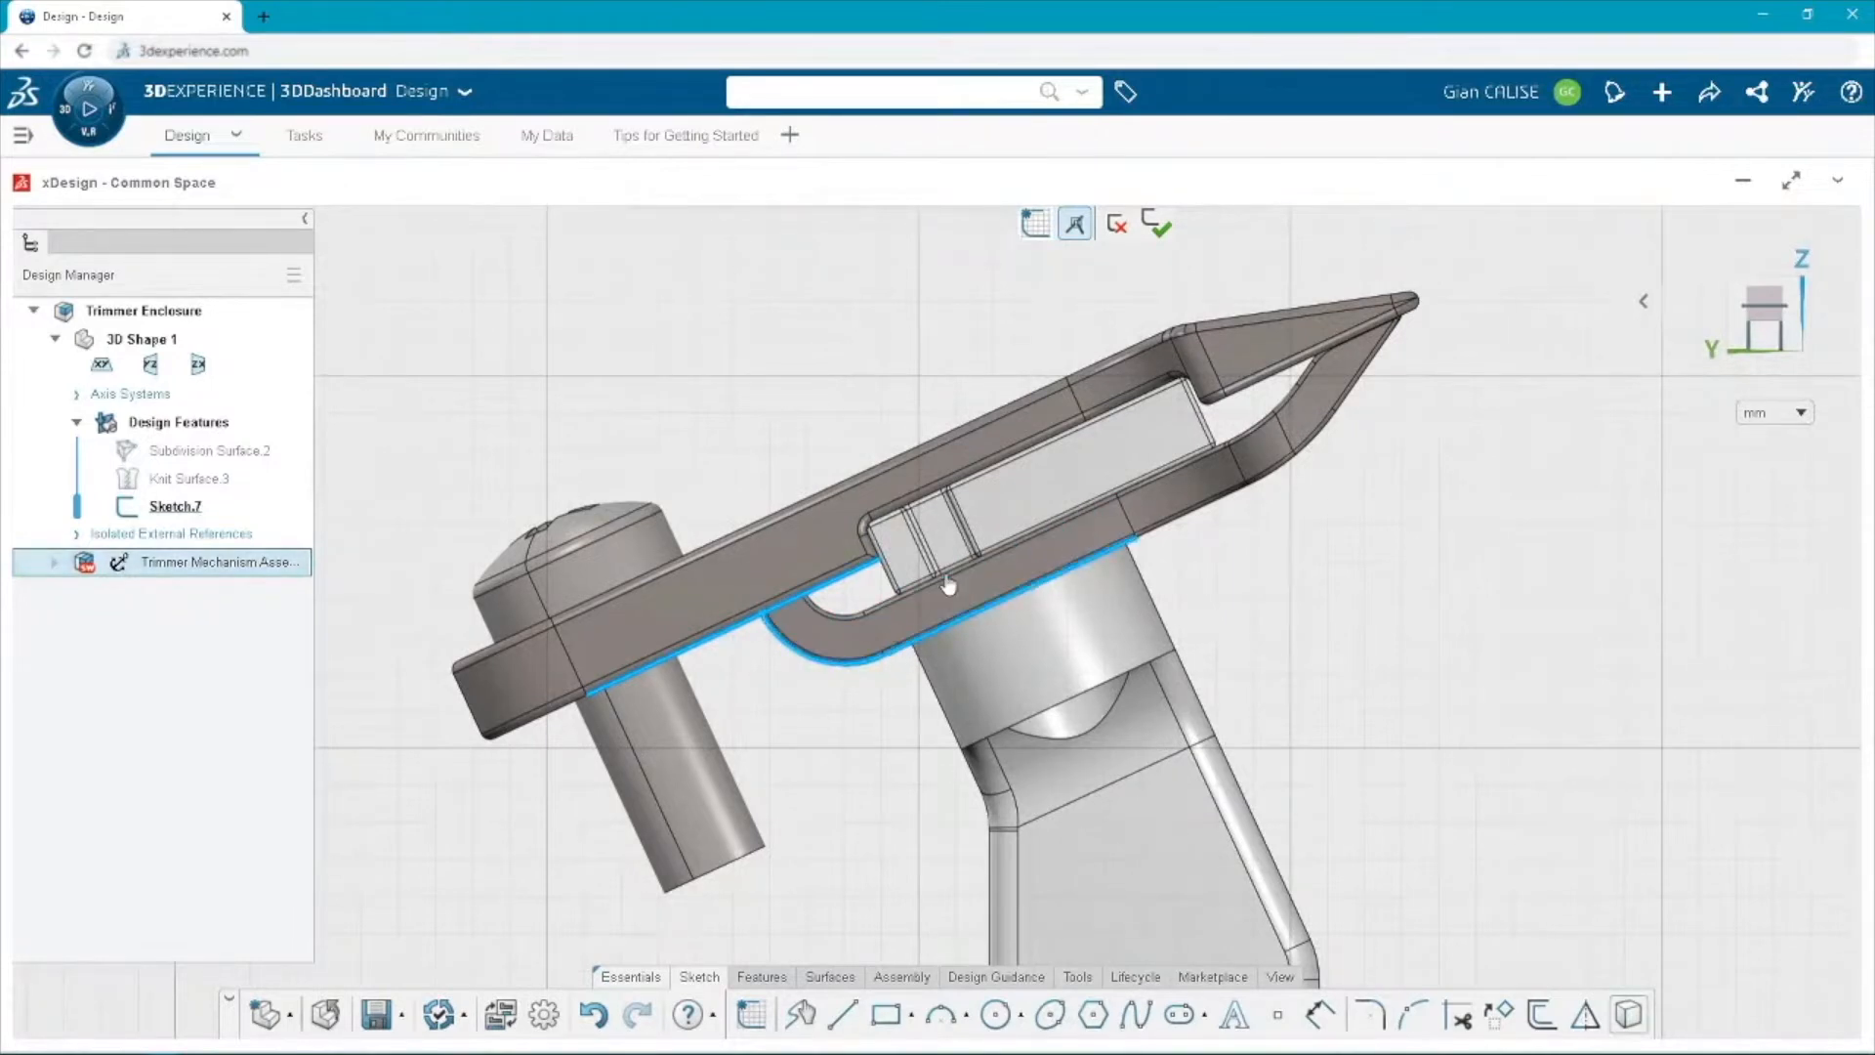
scroll(949, 574, "up", 3)
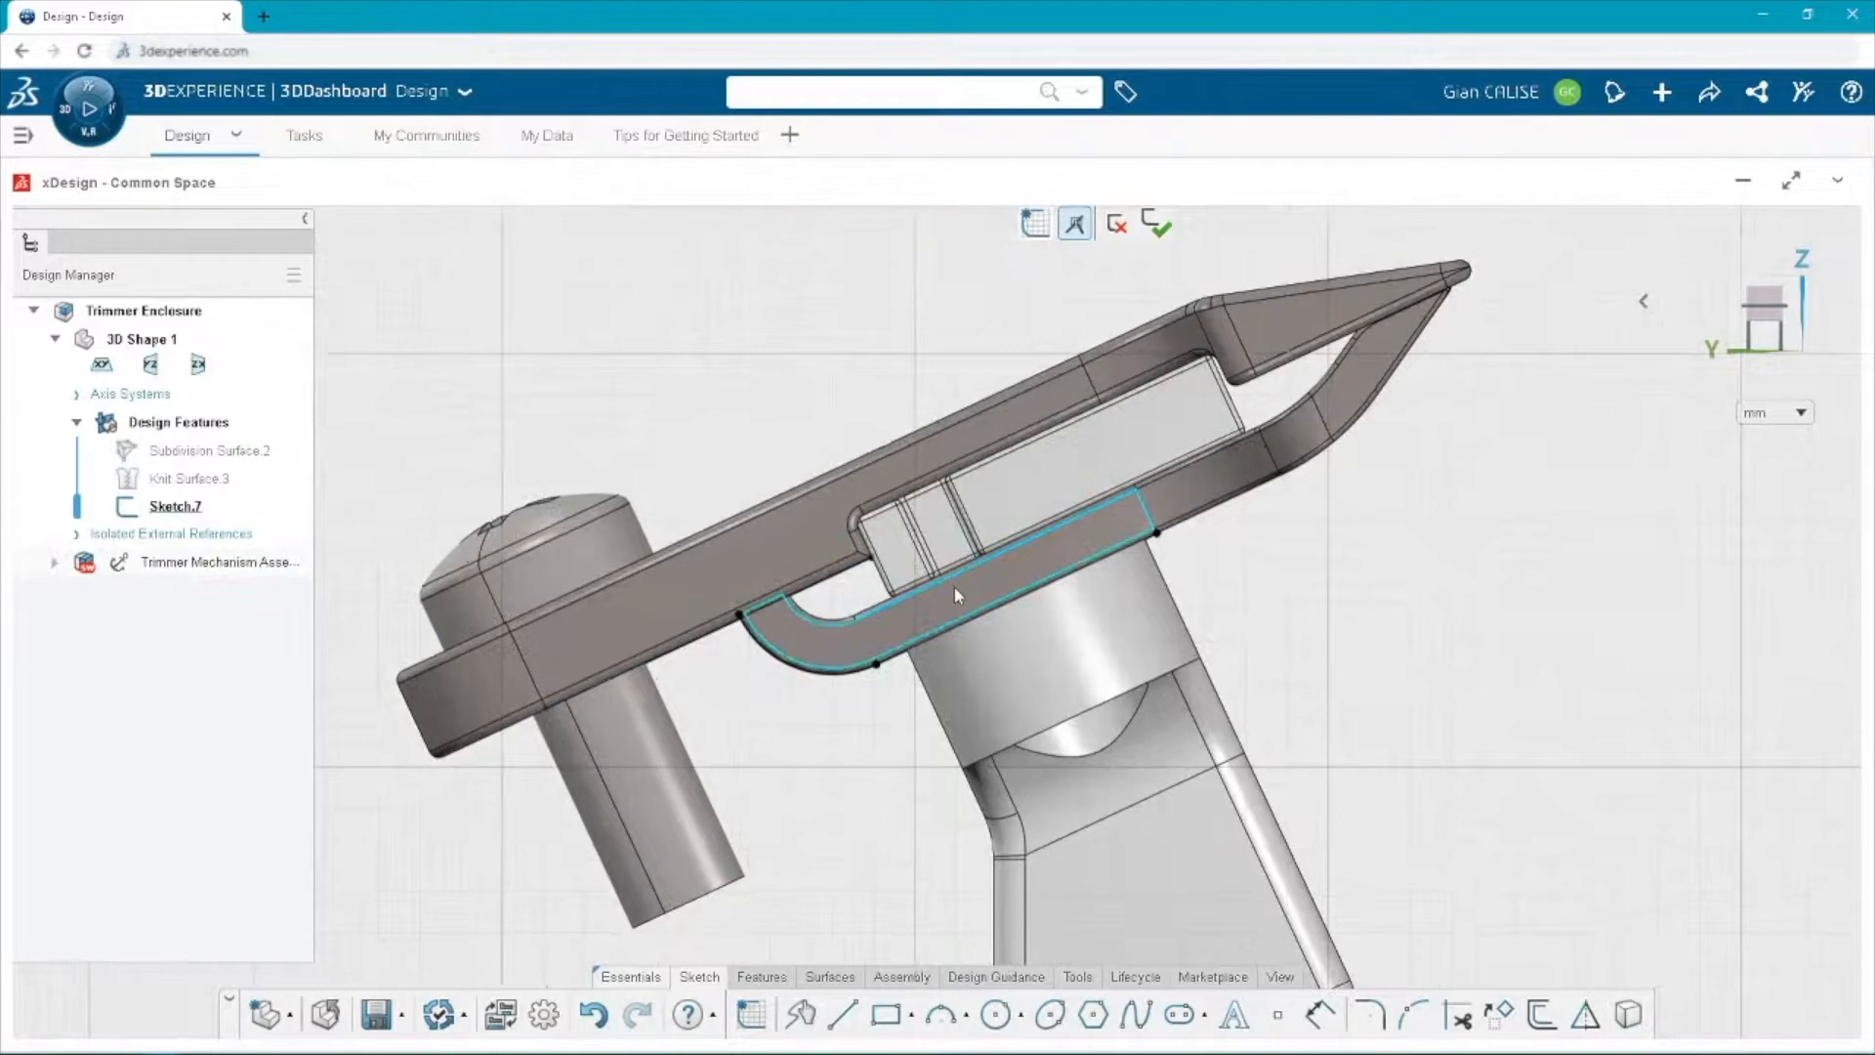
scroll(953, 589, "down", 3)
Close the profile with lines above the blade's underside and use it for an extruded solid cut set to Through All Both.
left_click(842, 1013)
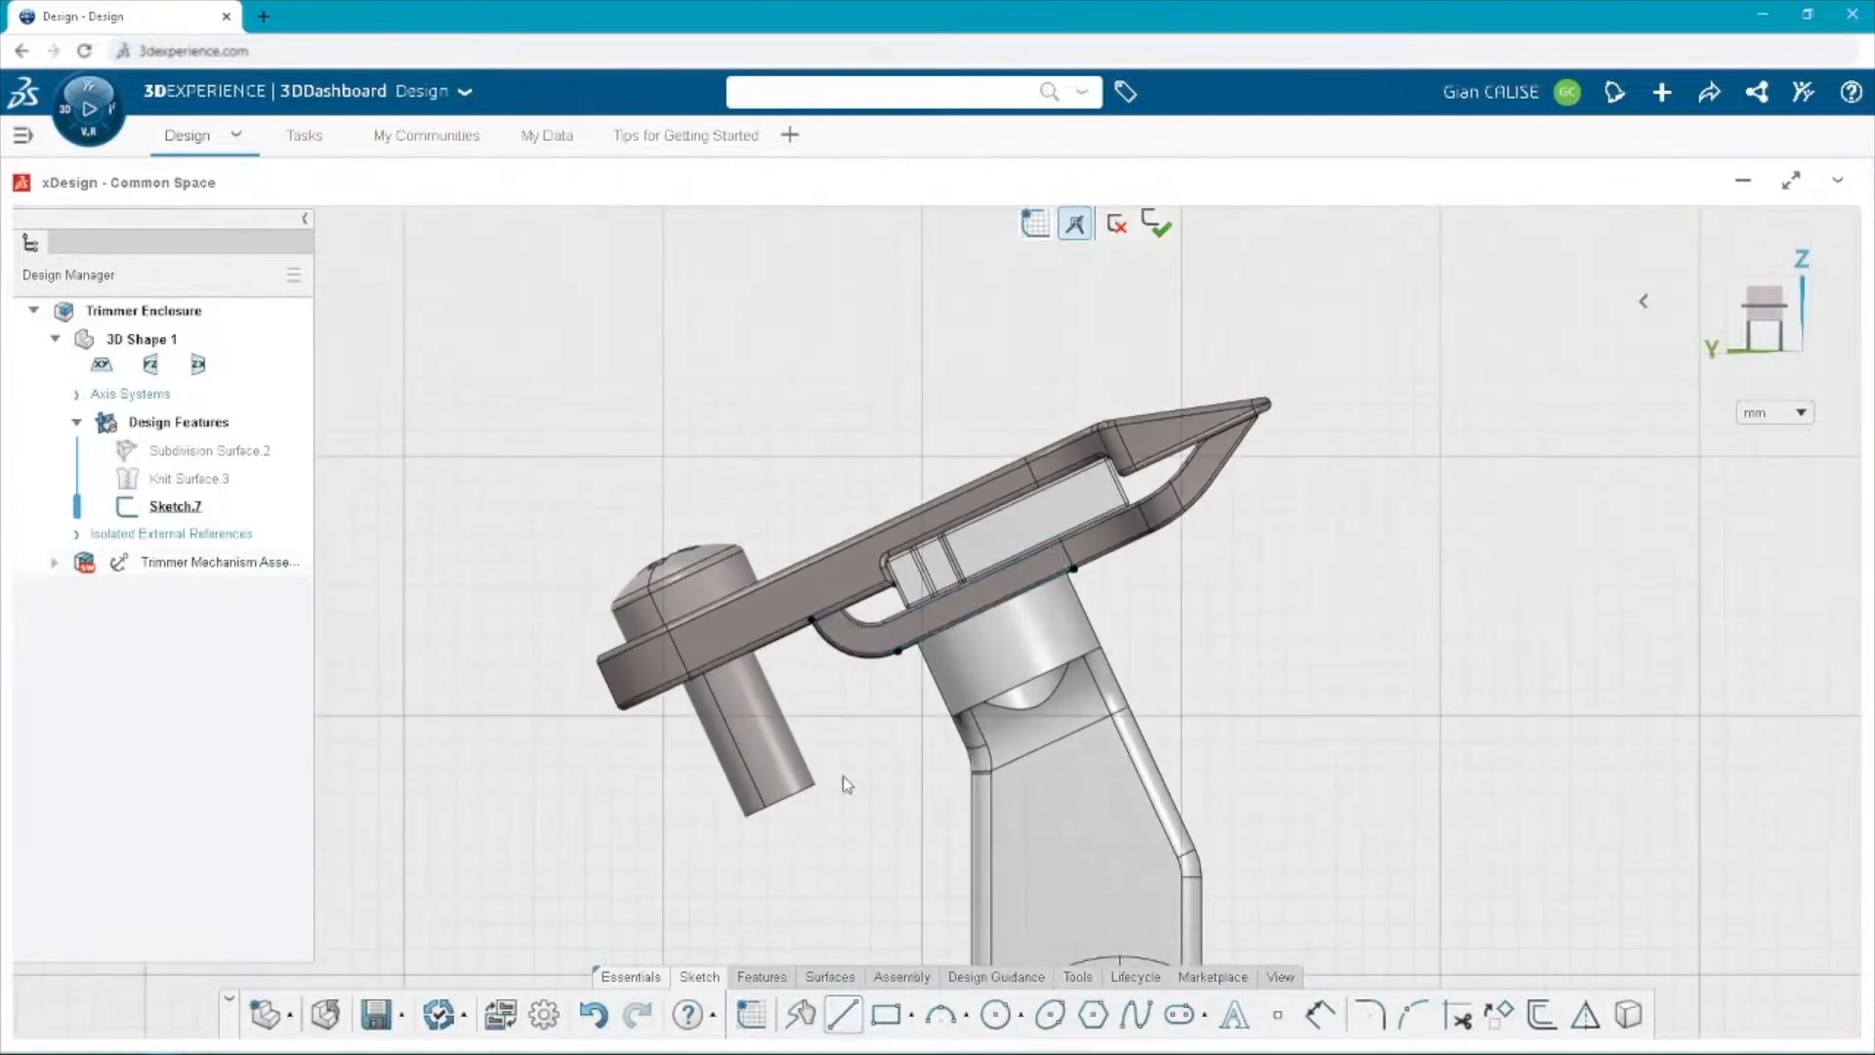
left_click(691, 678)
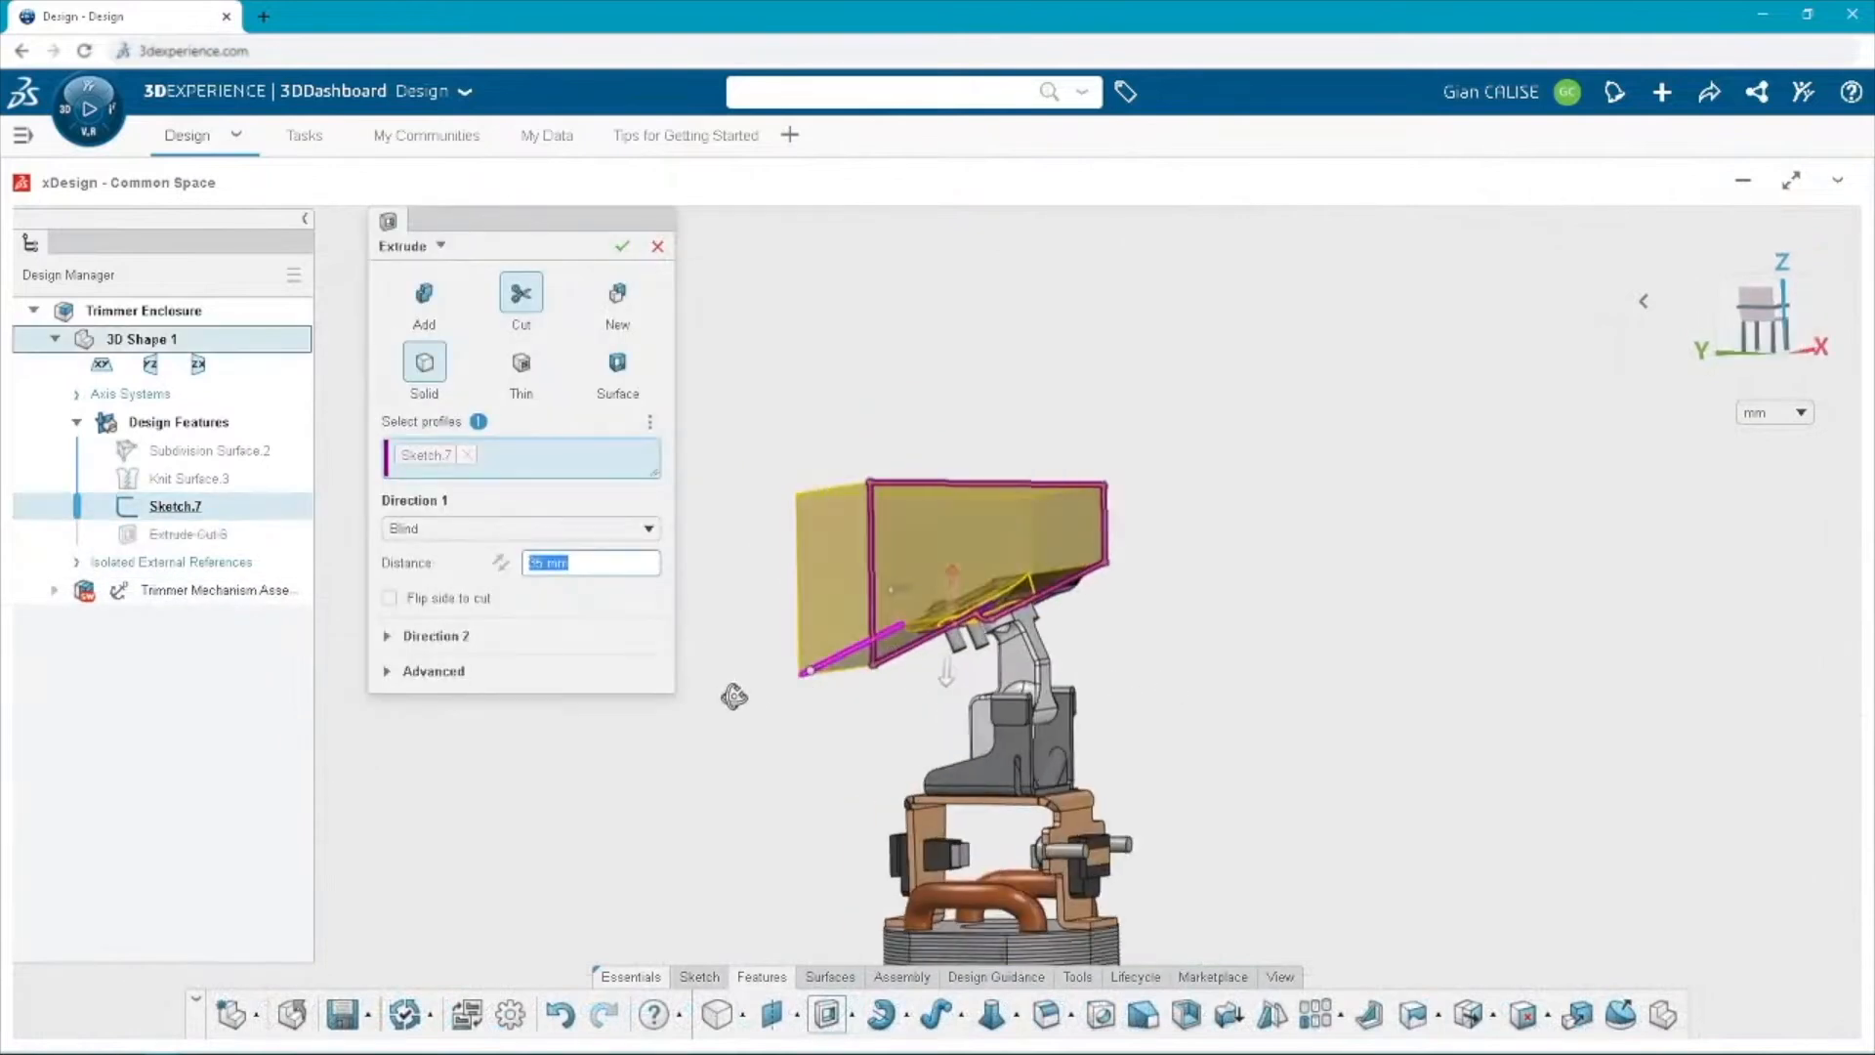
left_click(586, 528)
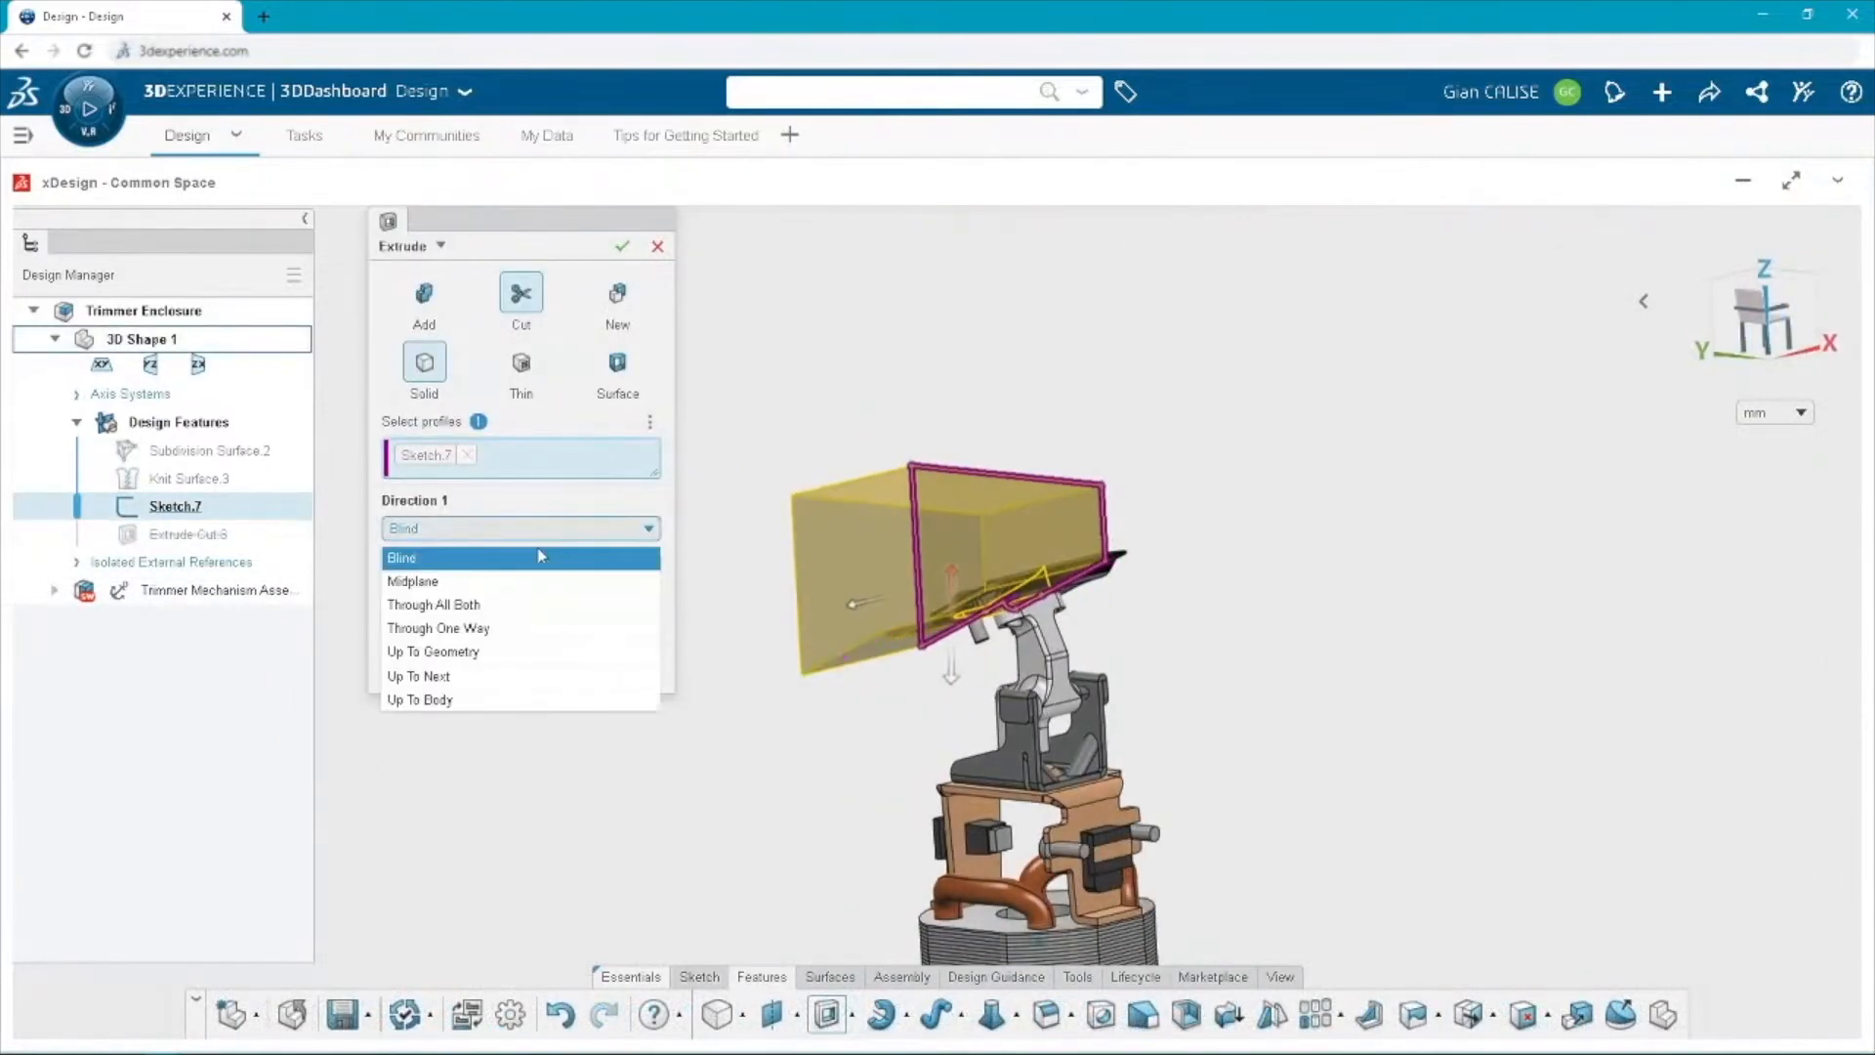
left_click(515, 605)
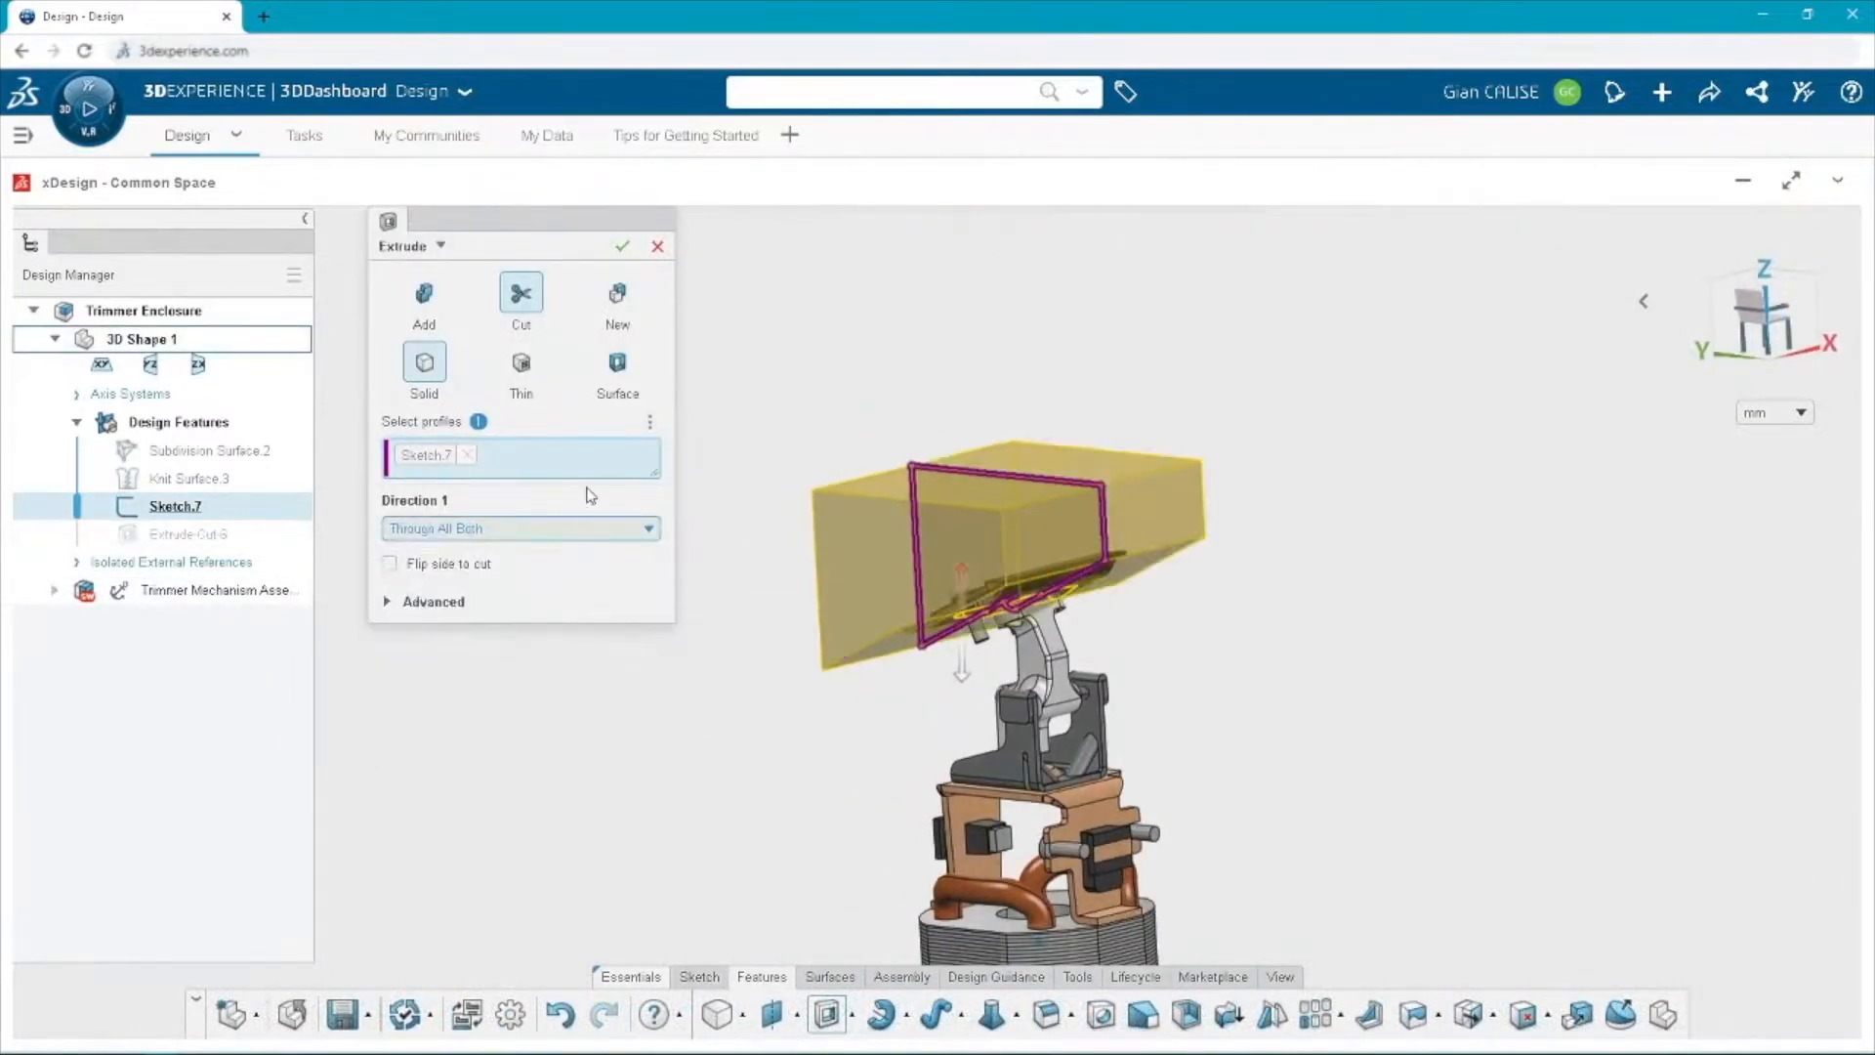
left_click(622, 246)
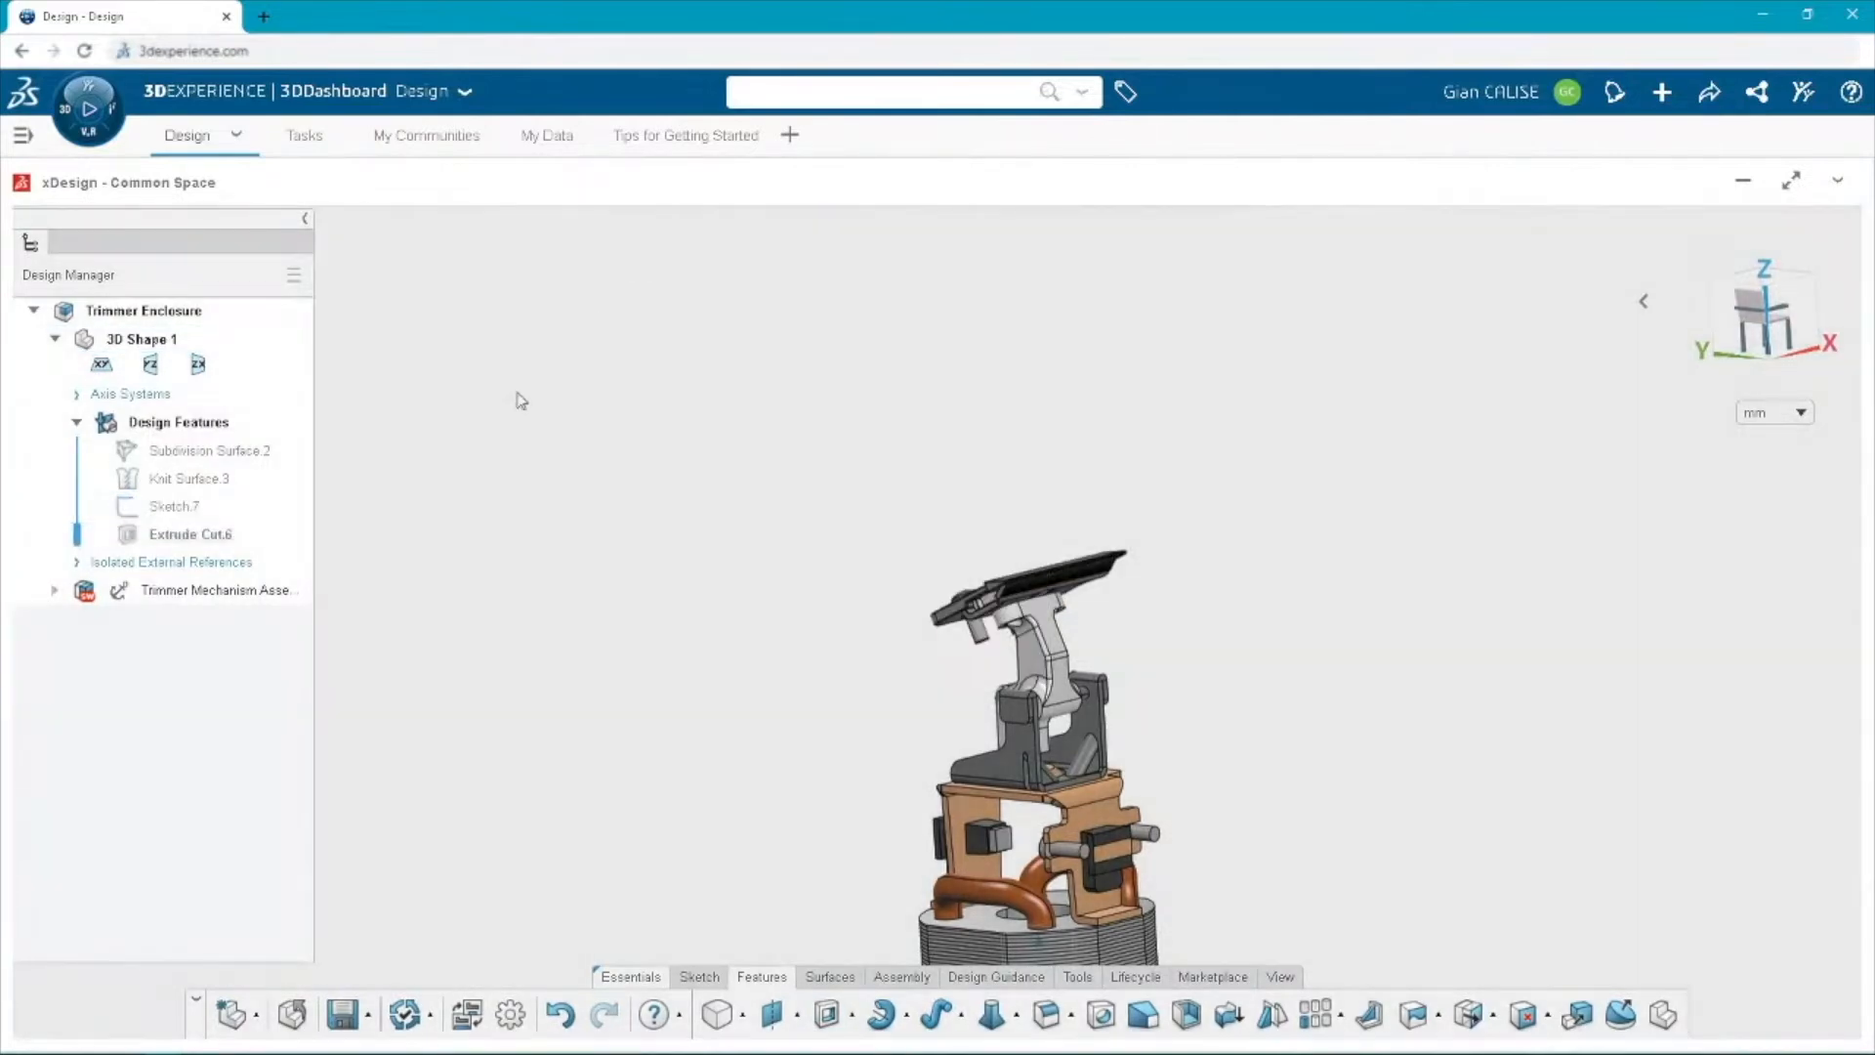
Show the cut enclosure body again and hide the trimmer mechanism assembly.
left_click(185, 534)
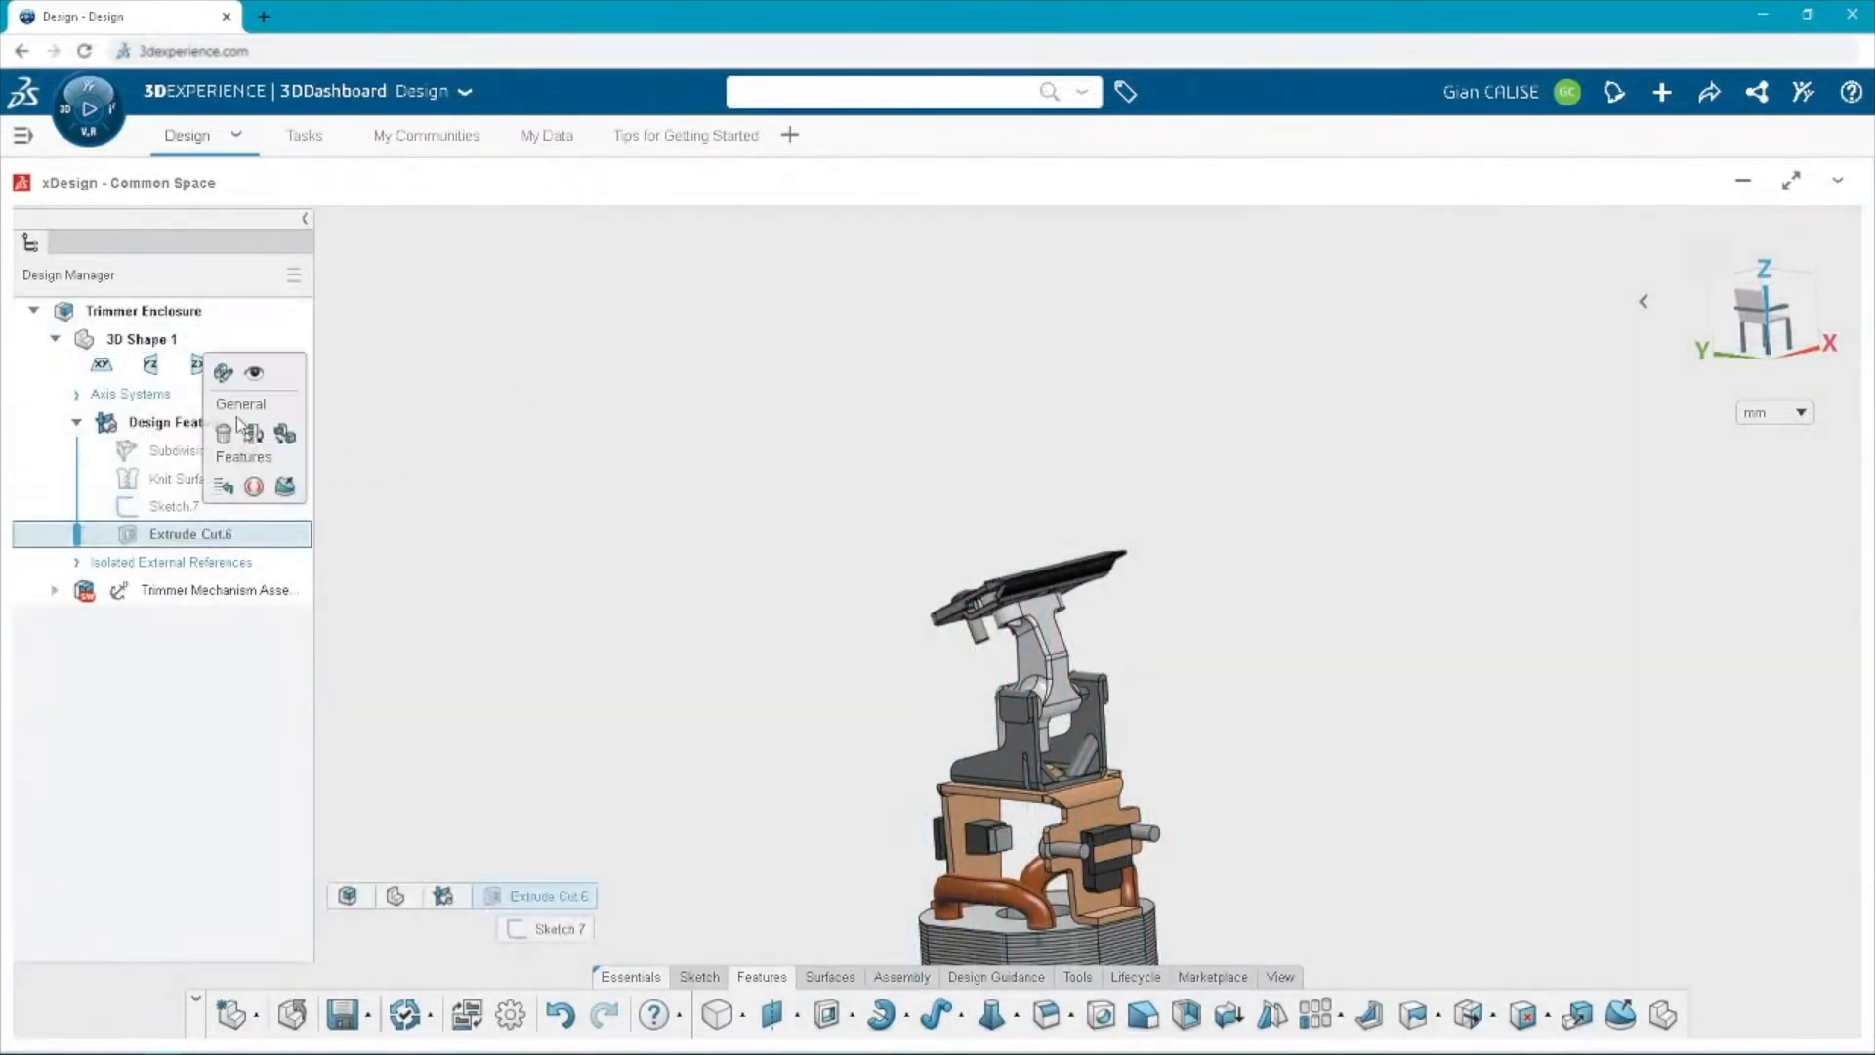
left_click(252, 373)
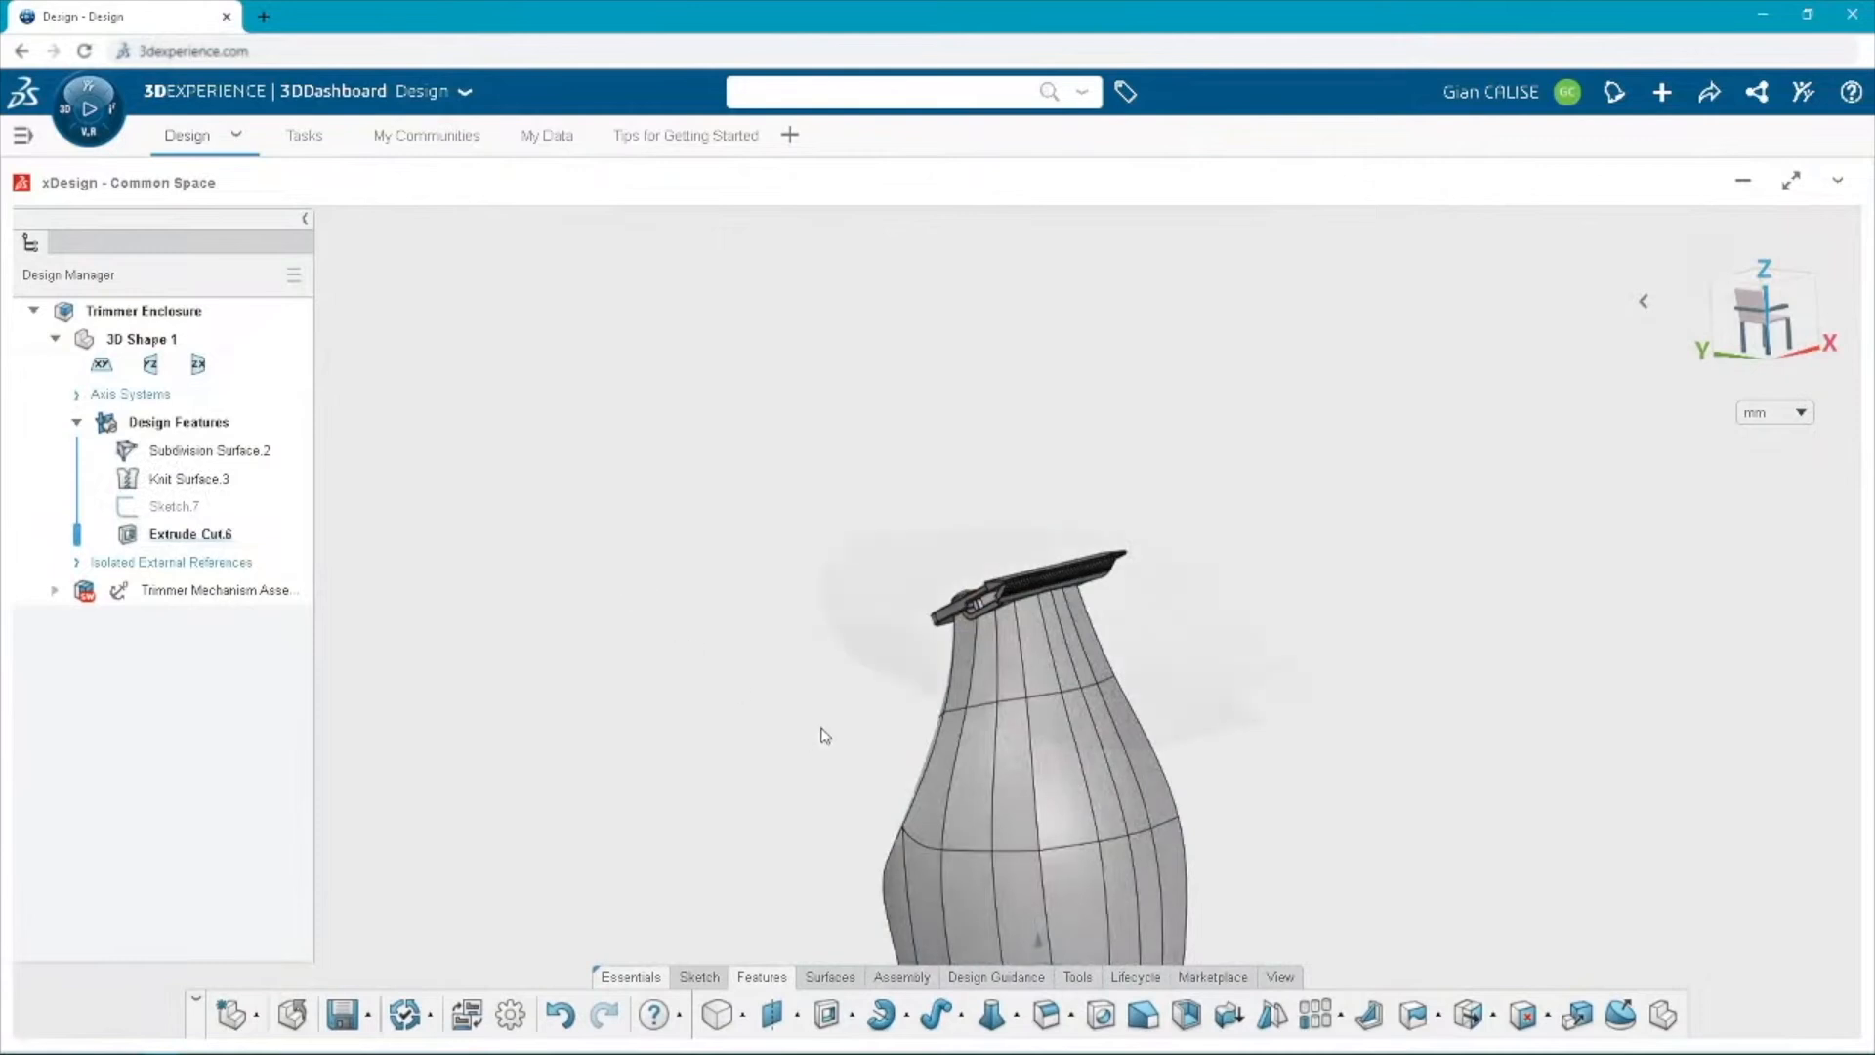
middle_click_drag(826, 734, 1062, 712)
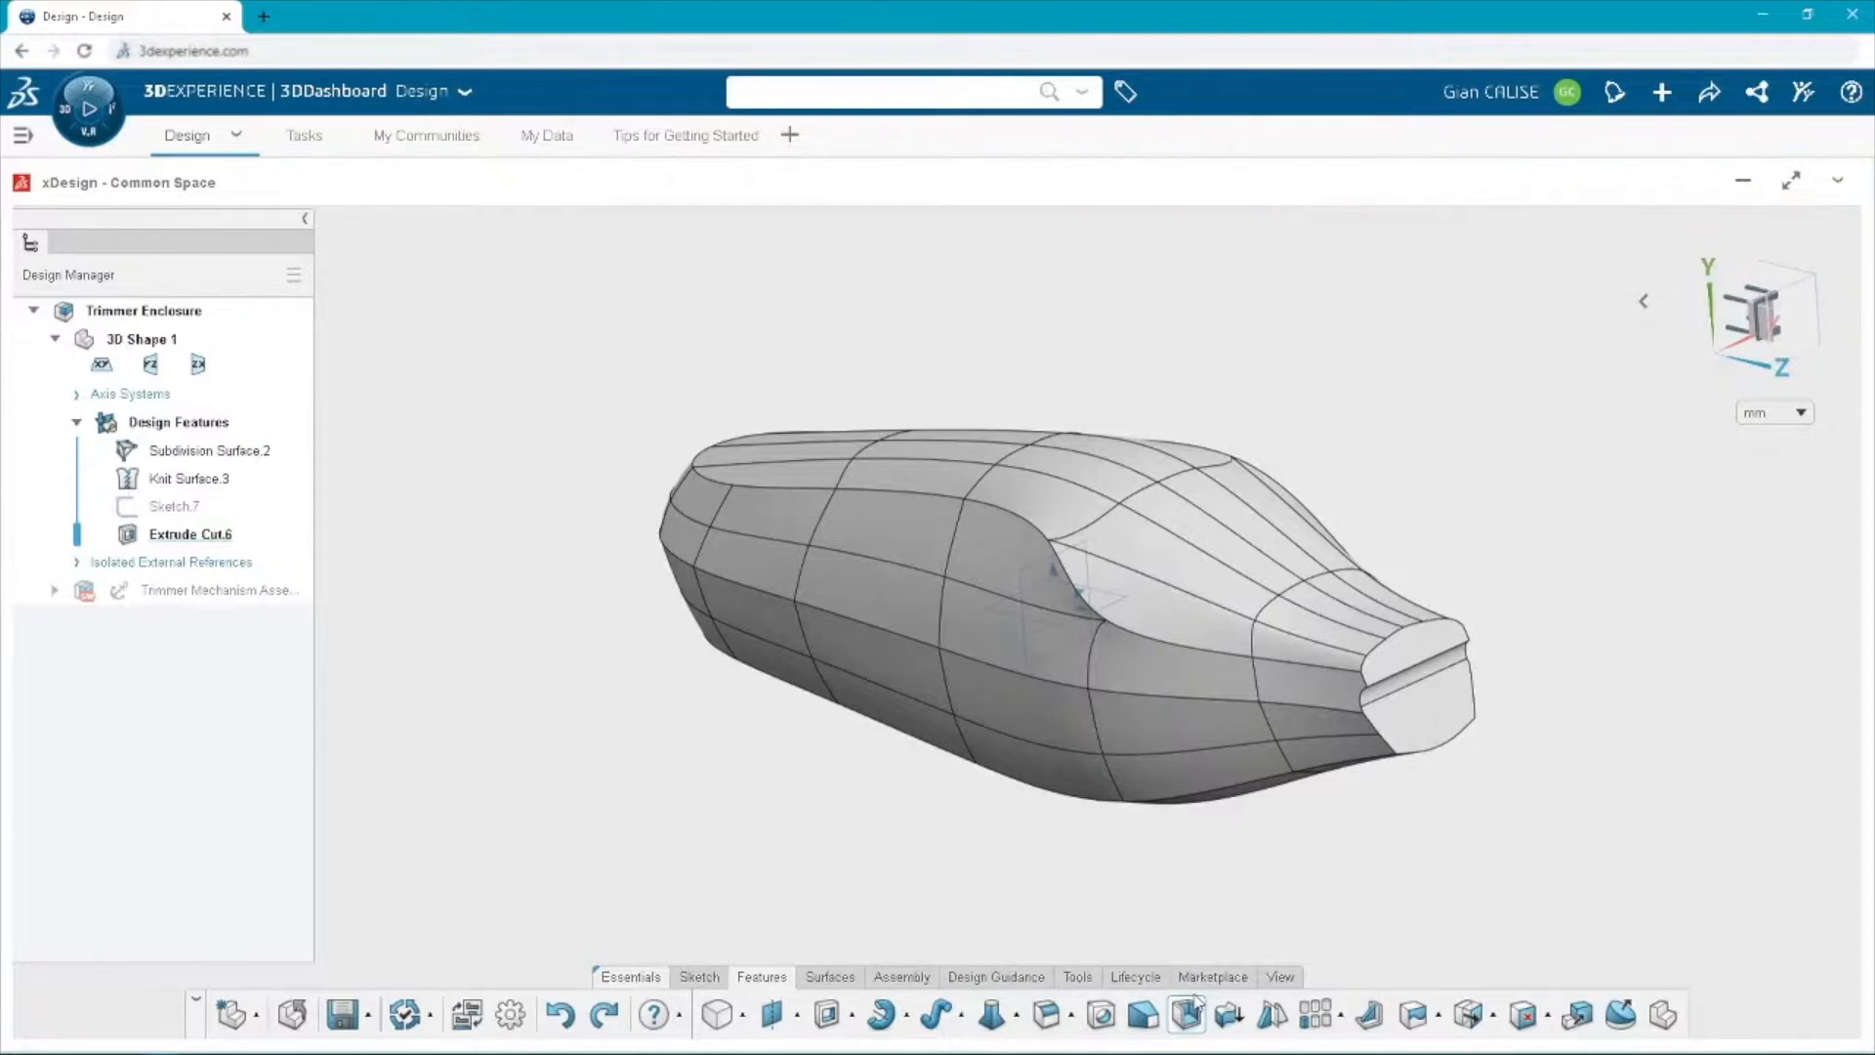
Shell the enclosure one way with 1 mm thickness, removing the three cut faces at the blade end.
left_click(1188, 1011)
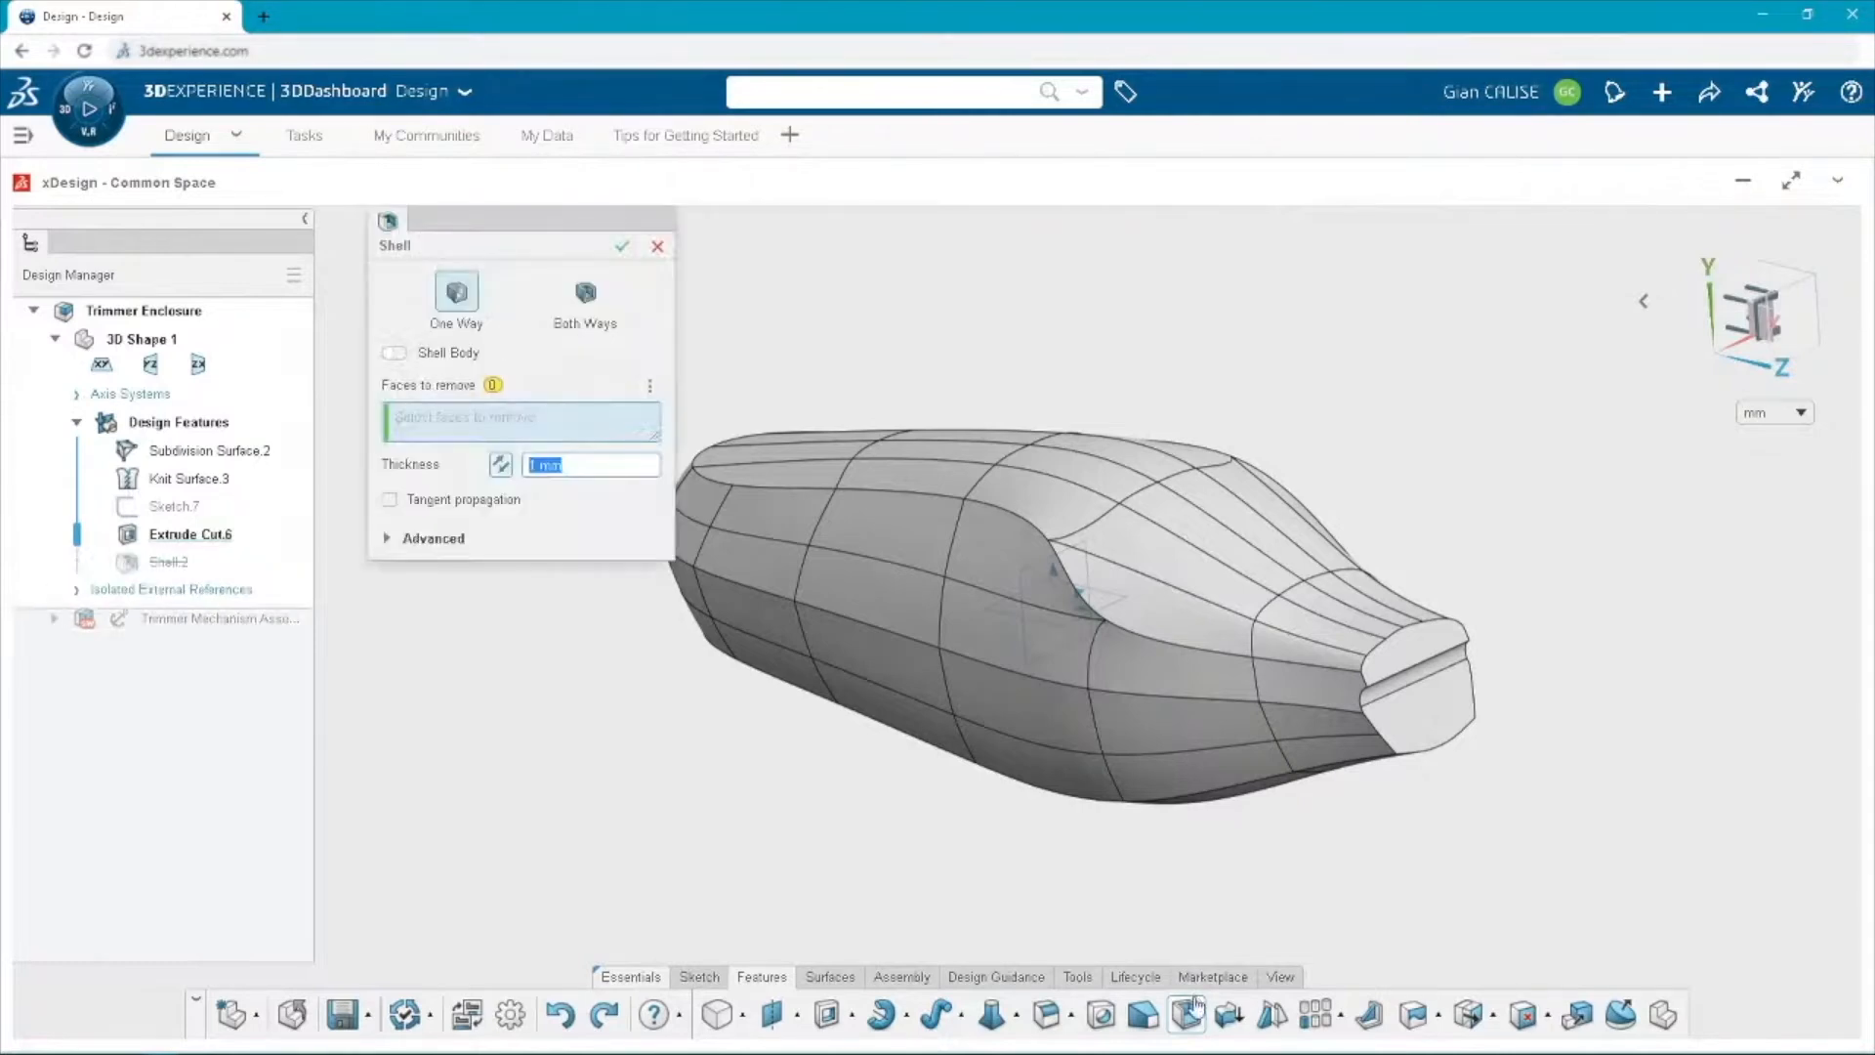
scroll(1437, 715, "up", 3)
left_click(1437, 715)
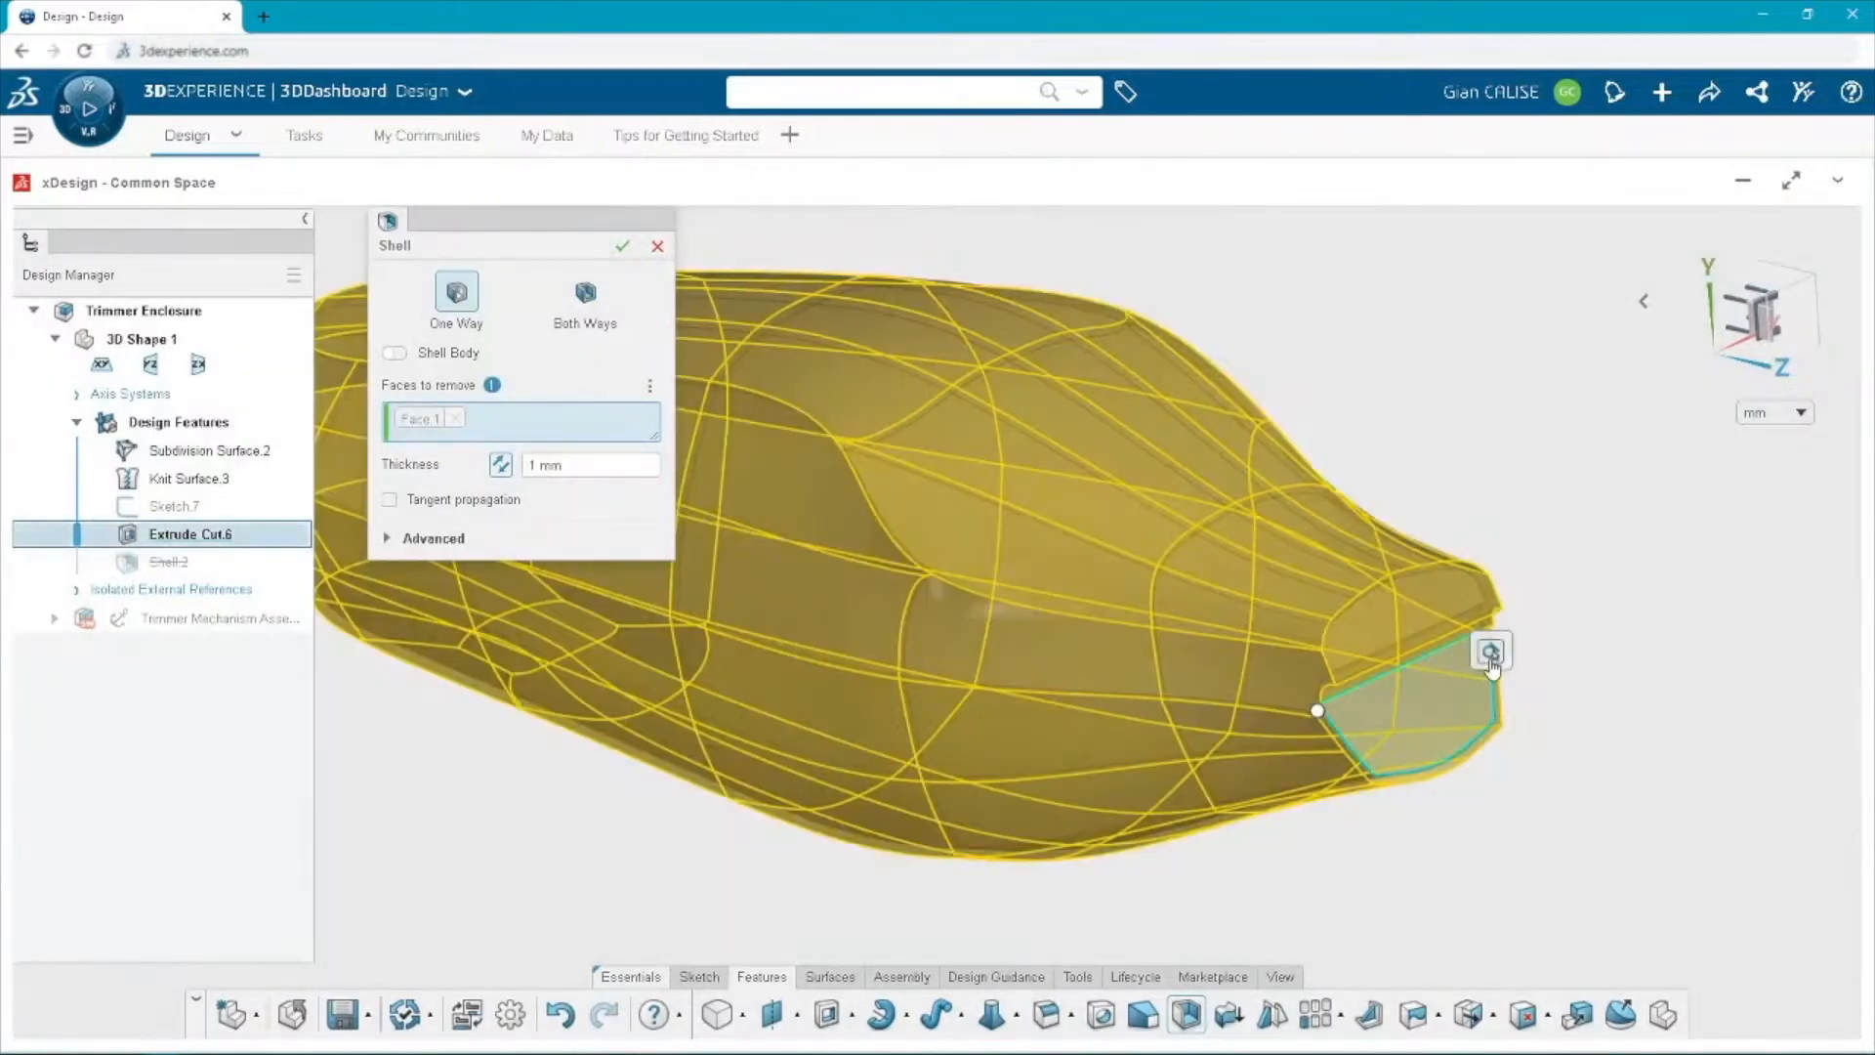
left_click(1491, 669)
left_click(1425, 597)
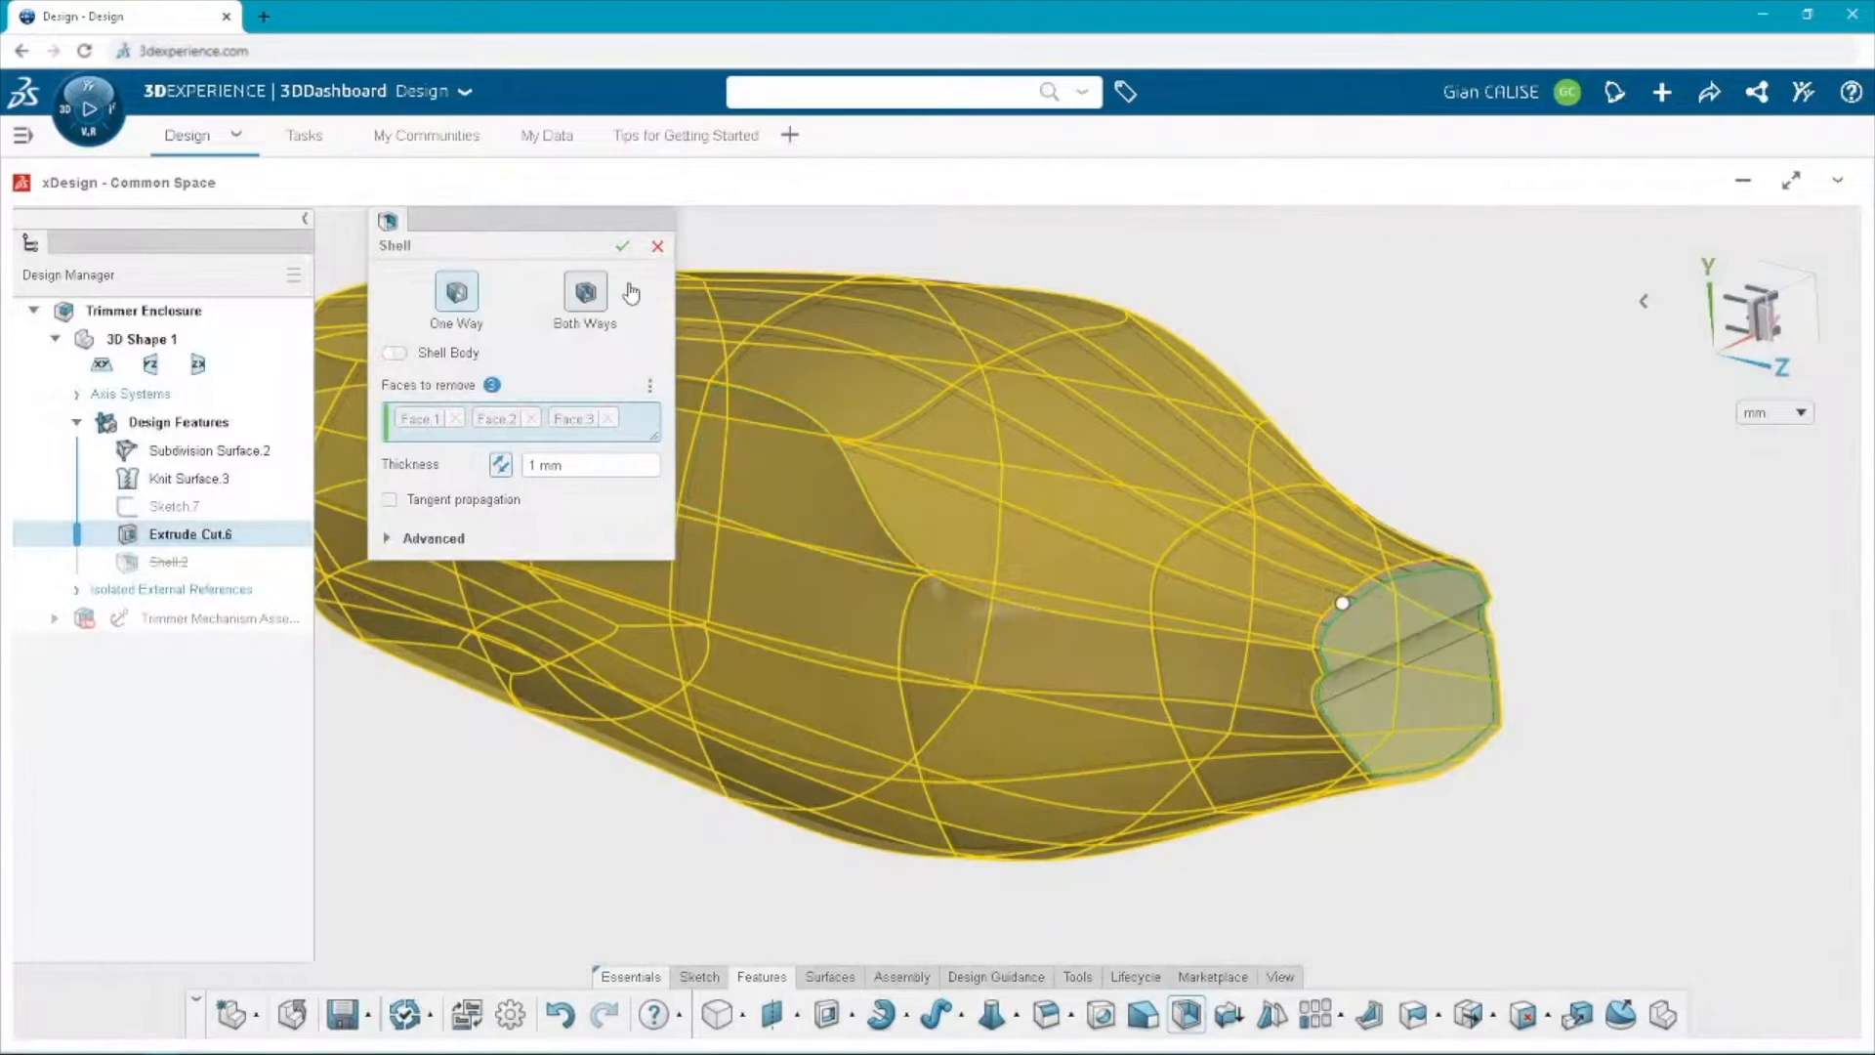
left_click(622, 247)
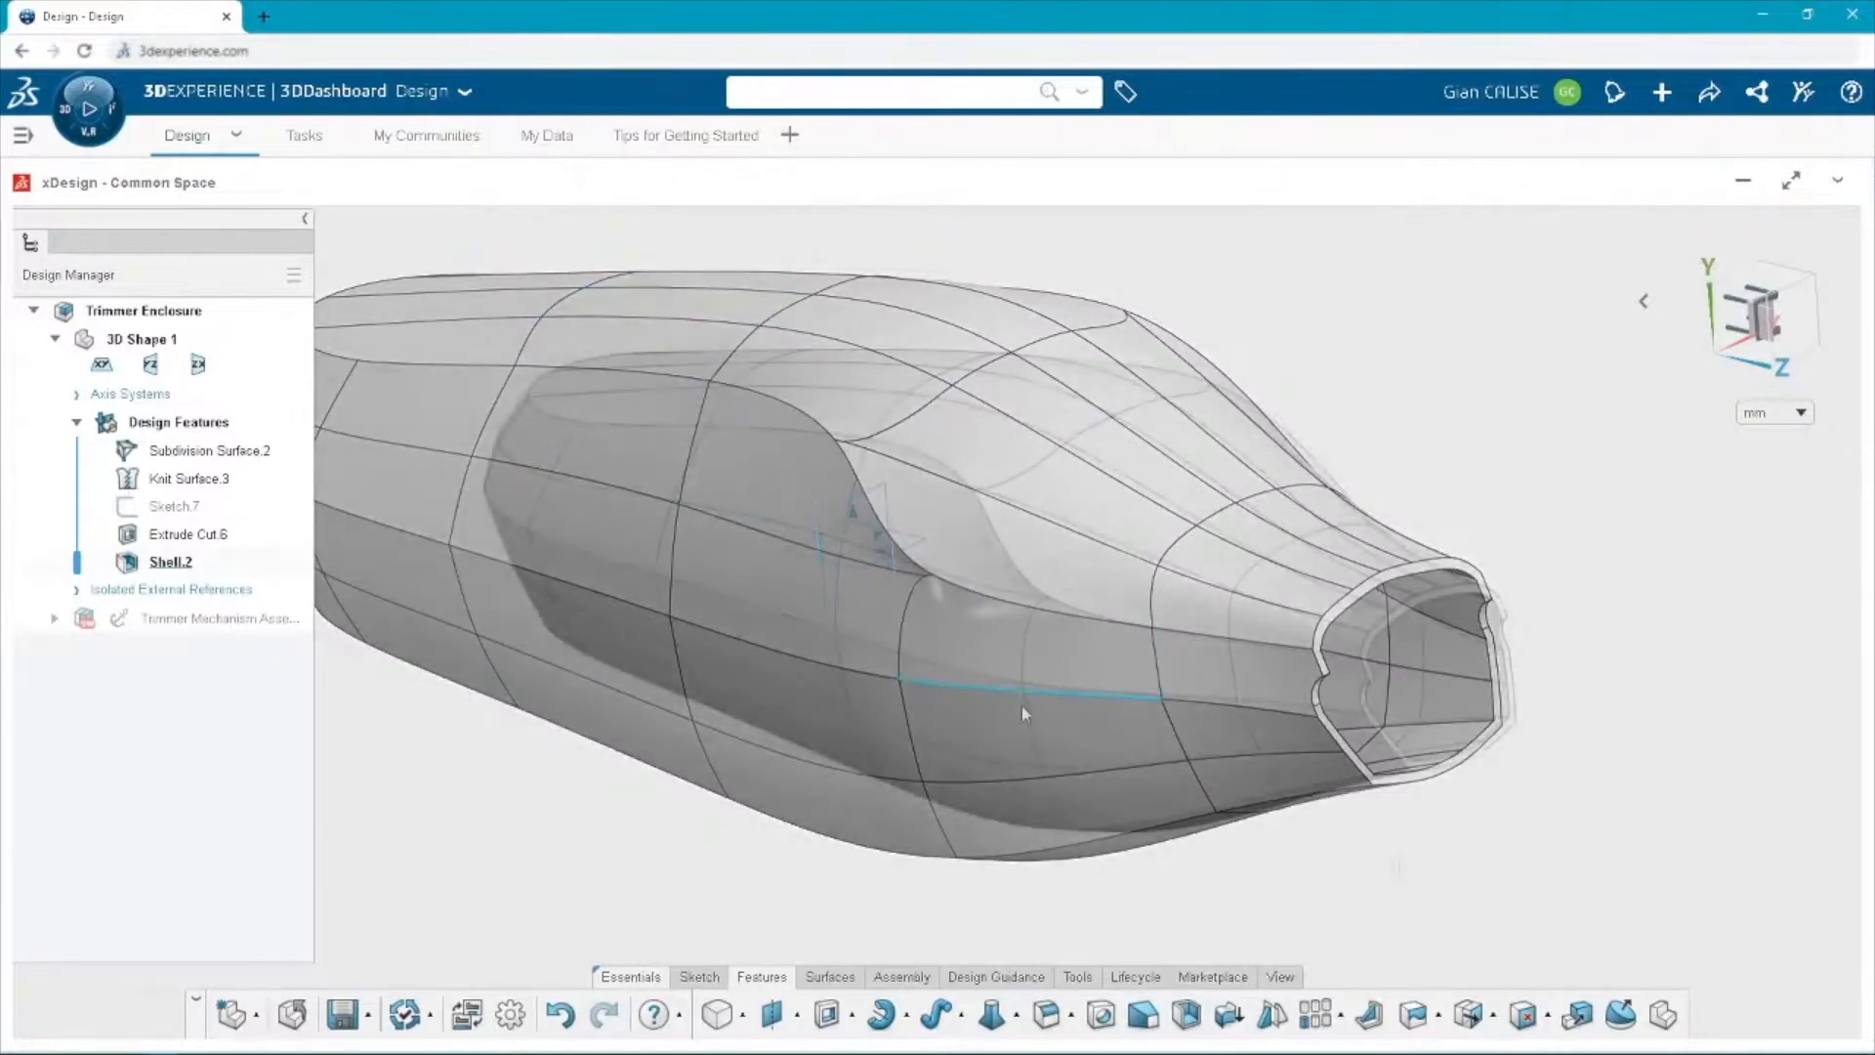
Split the shelled enclosure body along the zx plane using Intersect.
left_click(1413, 1016)
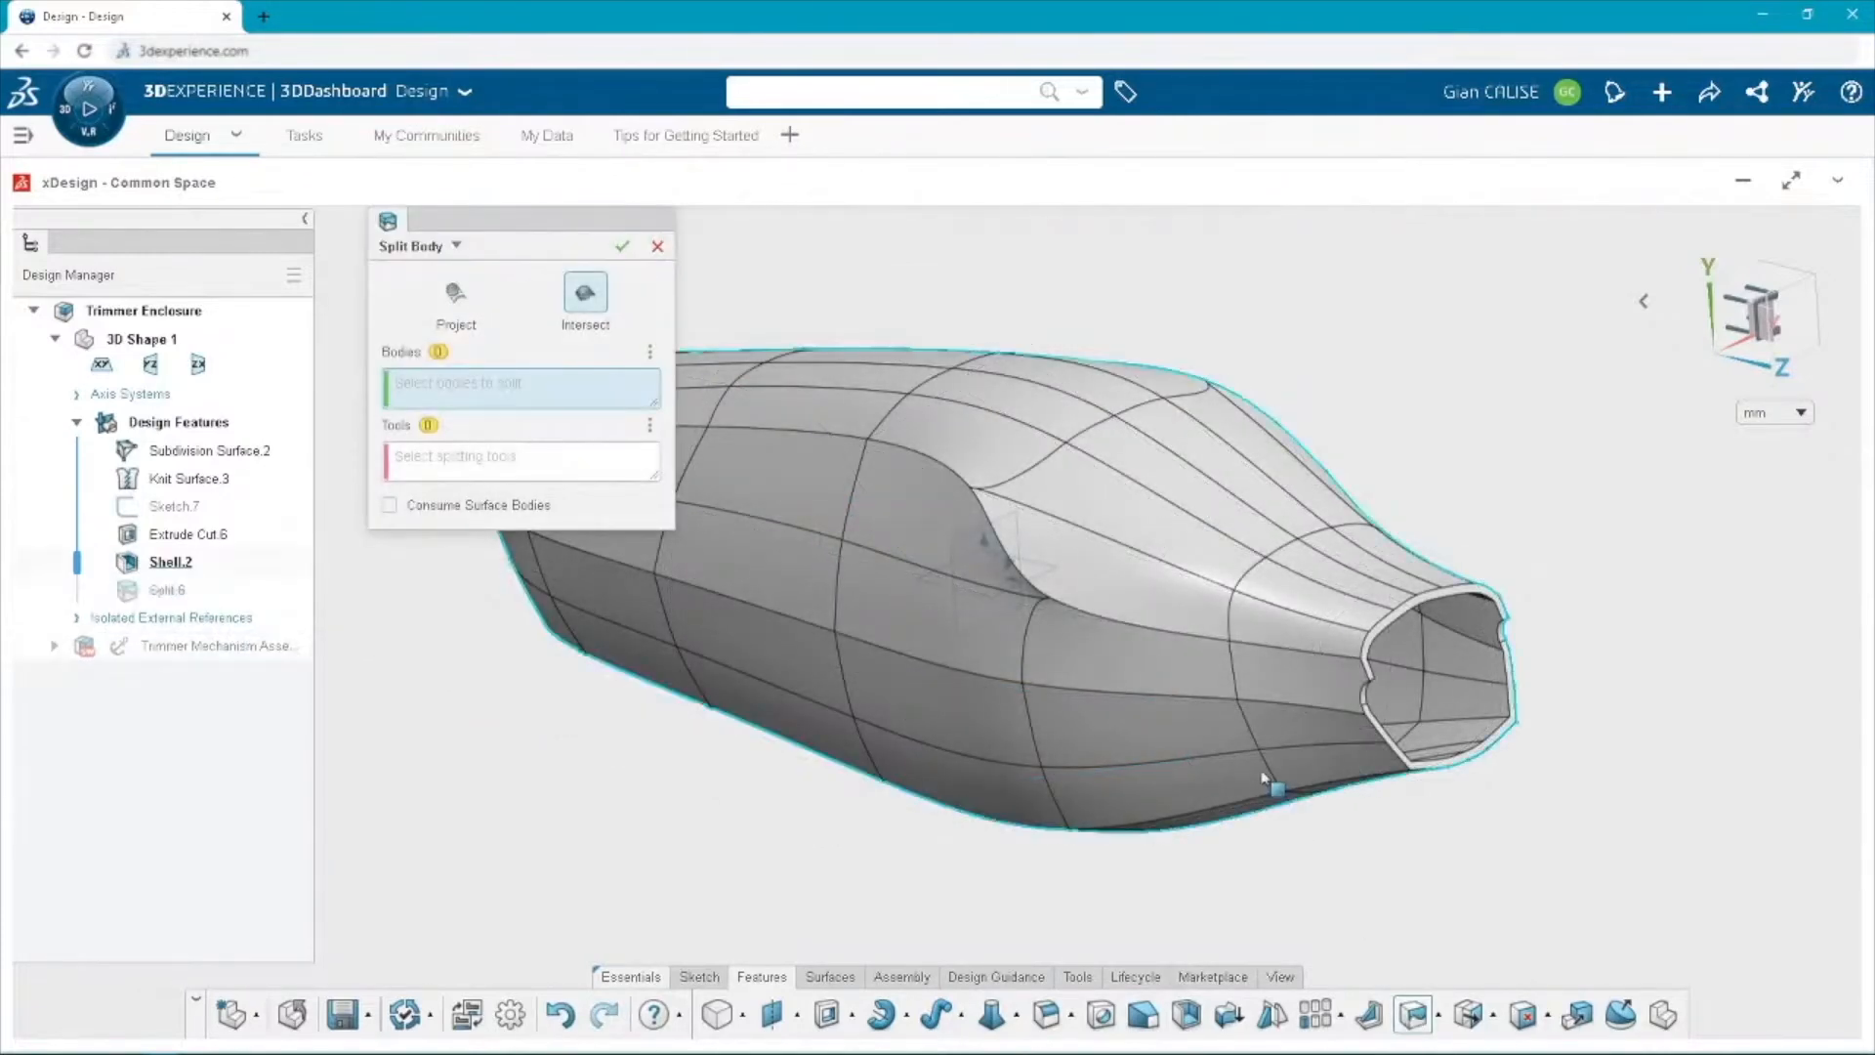
left_click(1264, 778)
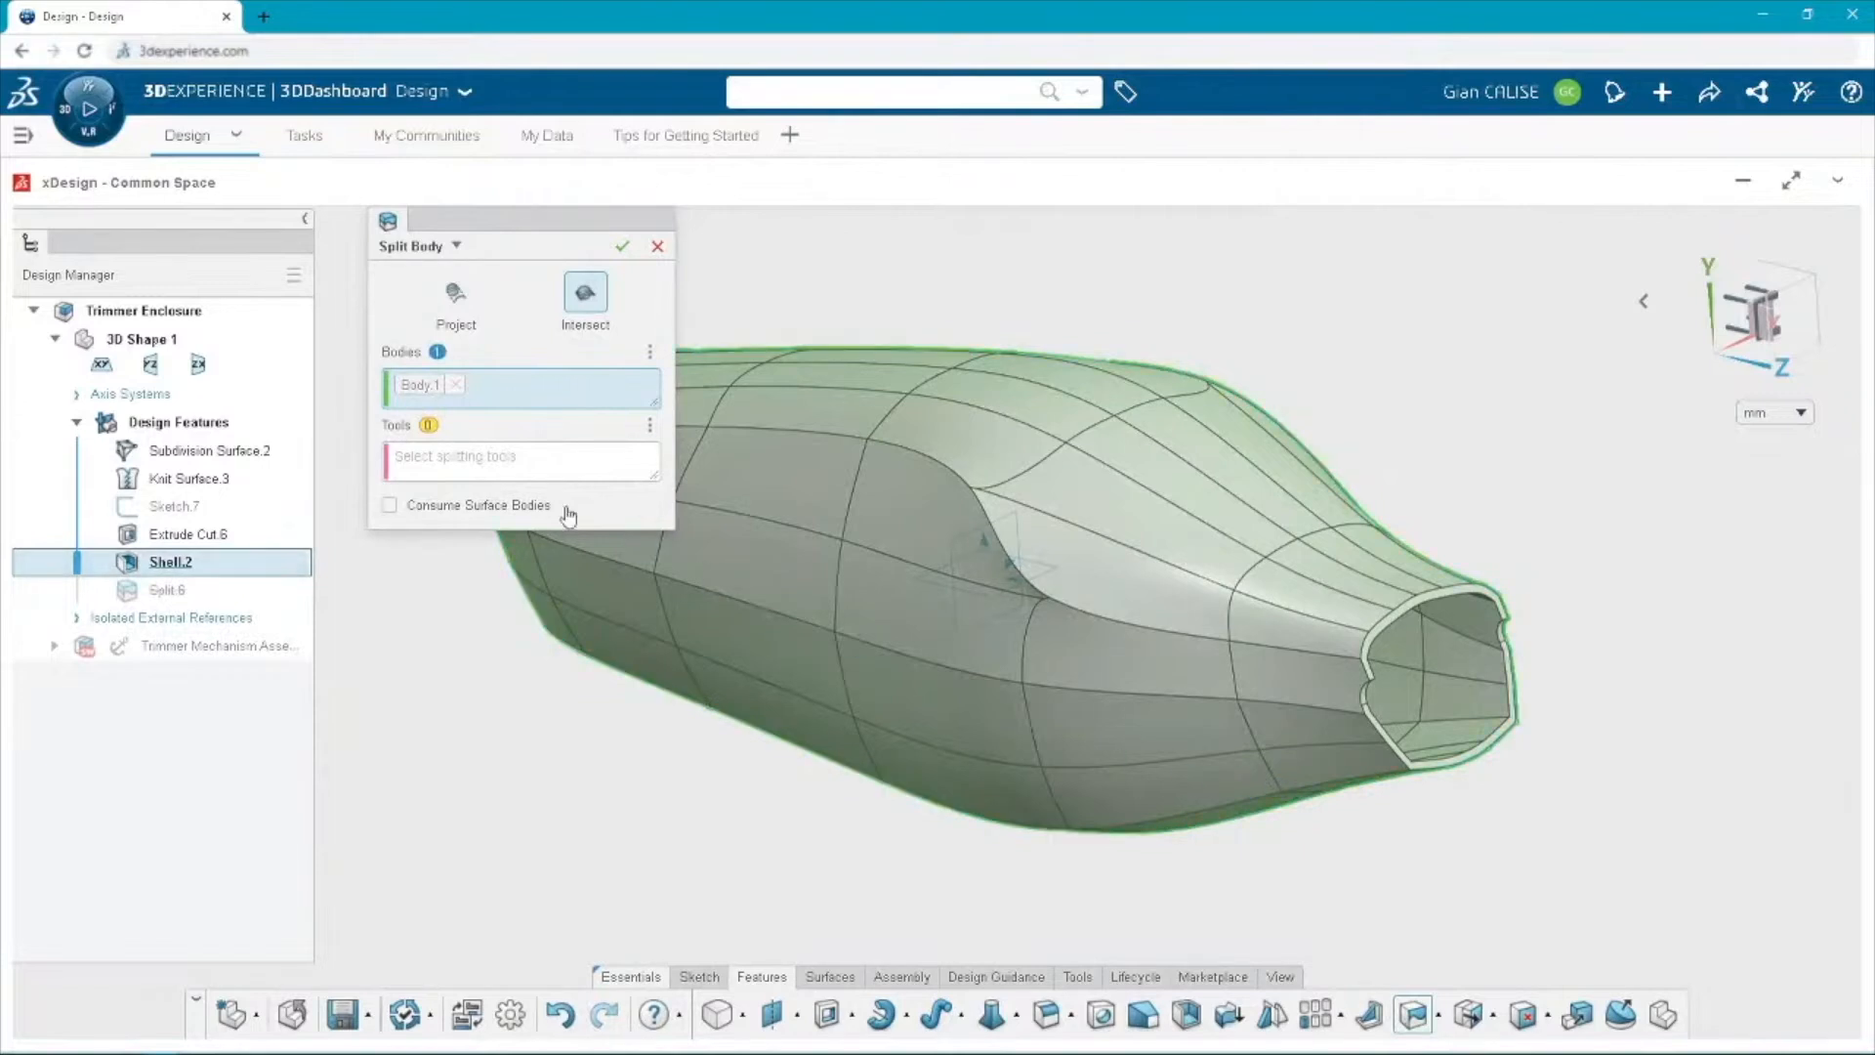
left_click(528, 478)
left_click(198, 366)
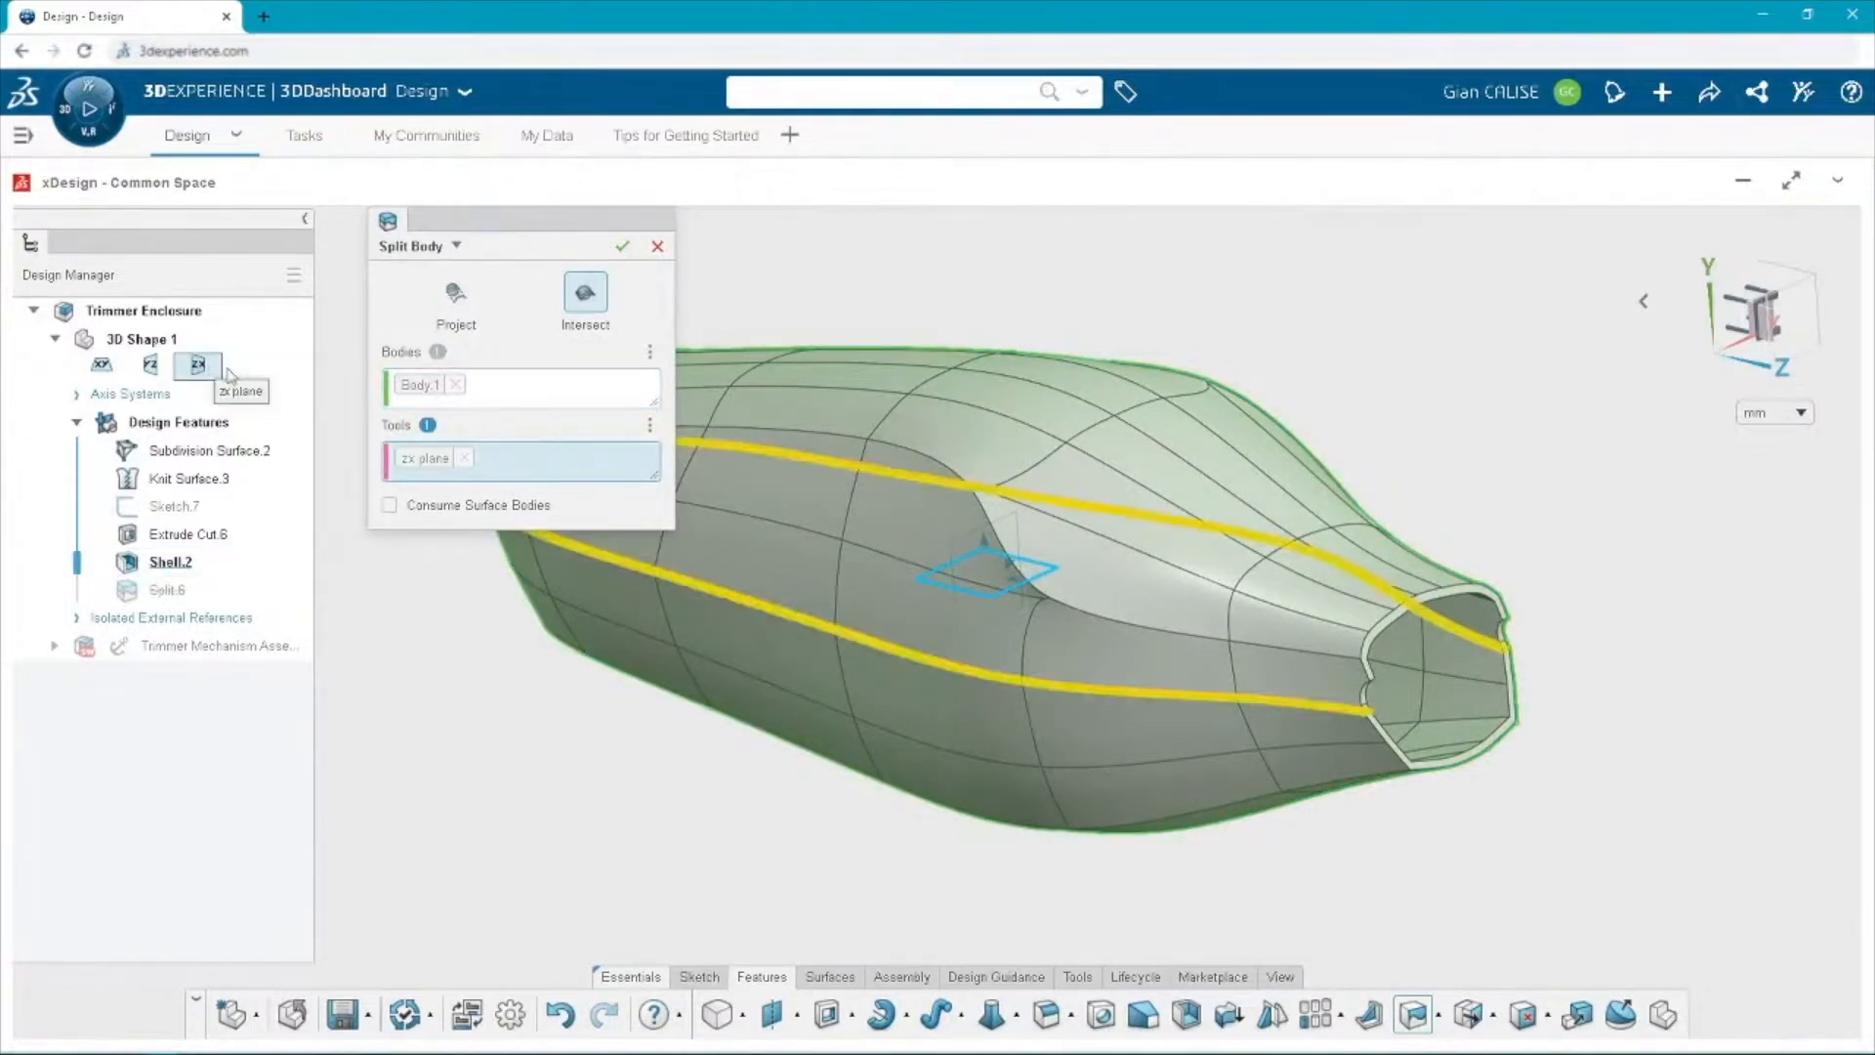
left_click(622, 247)
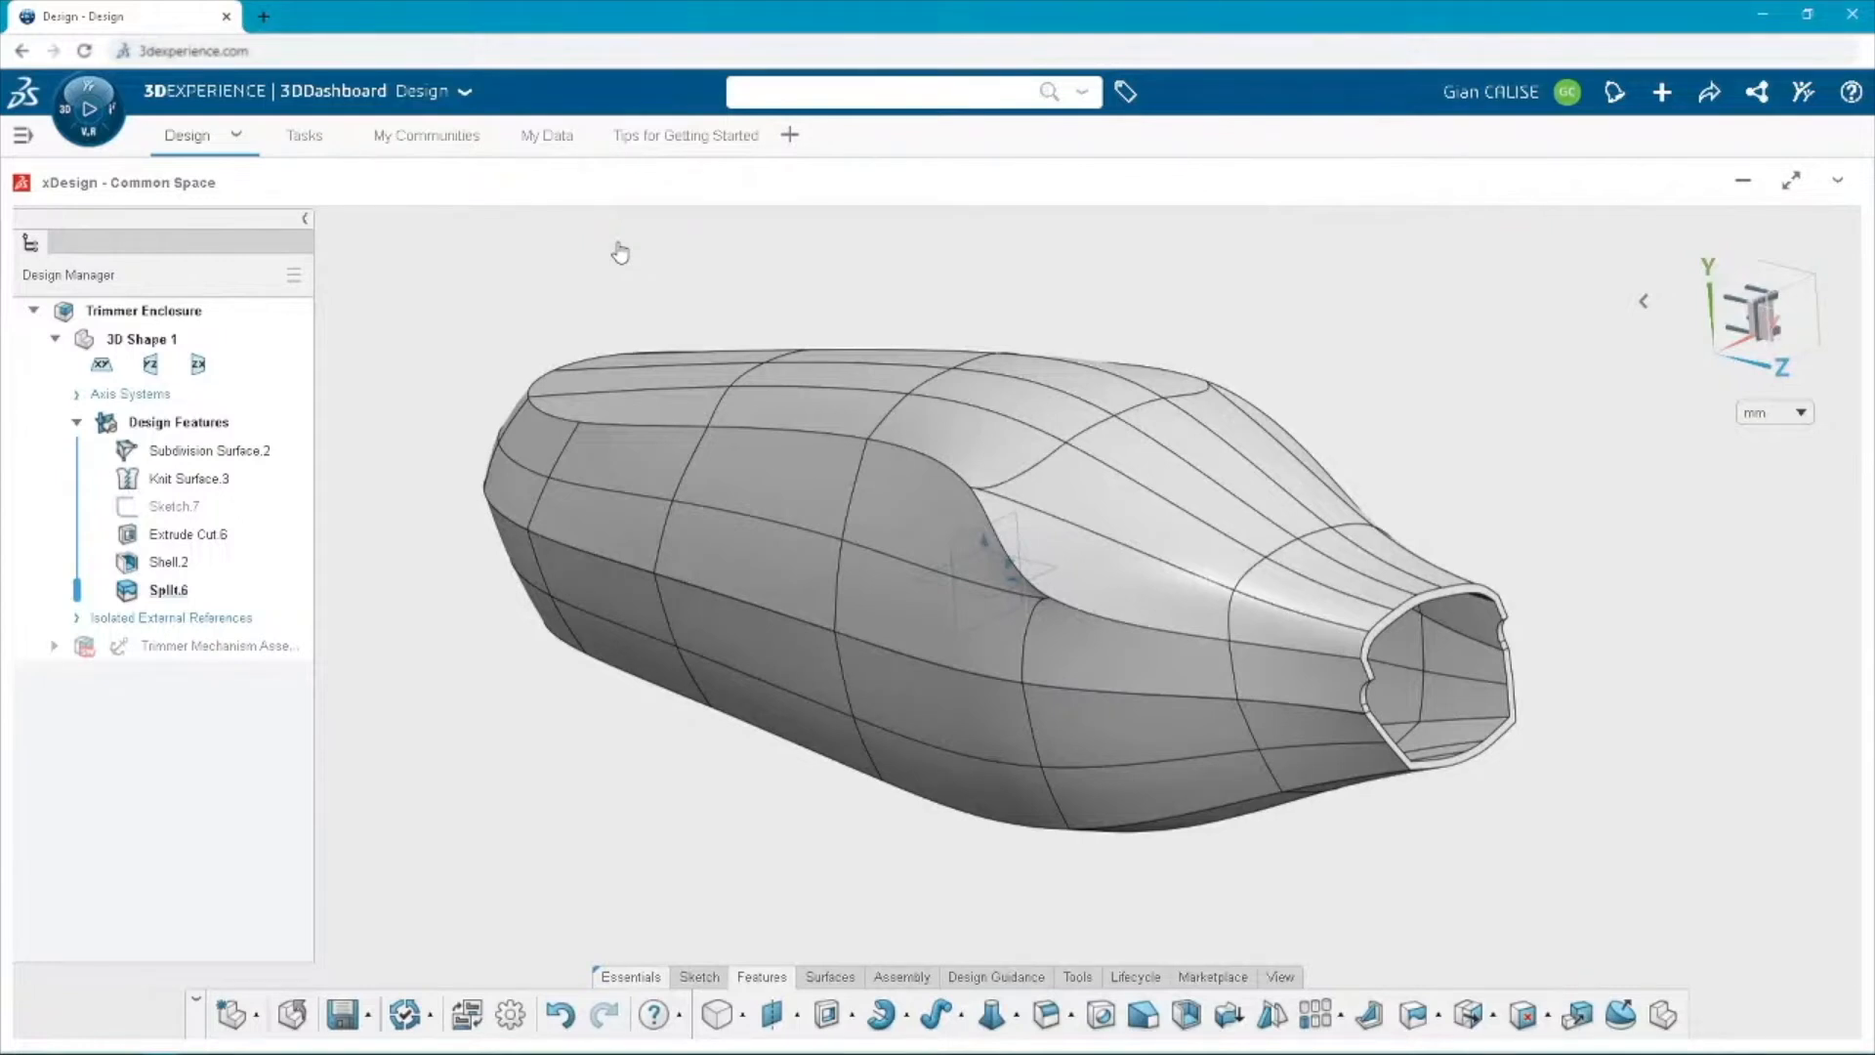
Make linked bodies from the split halves in new ordered geometrical sets named Top Cover and Bottom Cover.
left_click(872, 703)
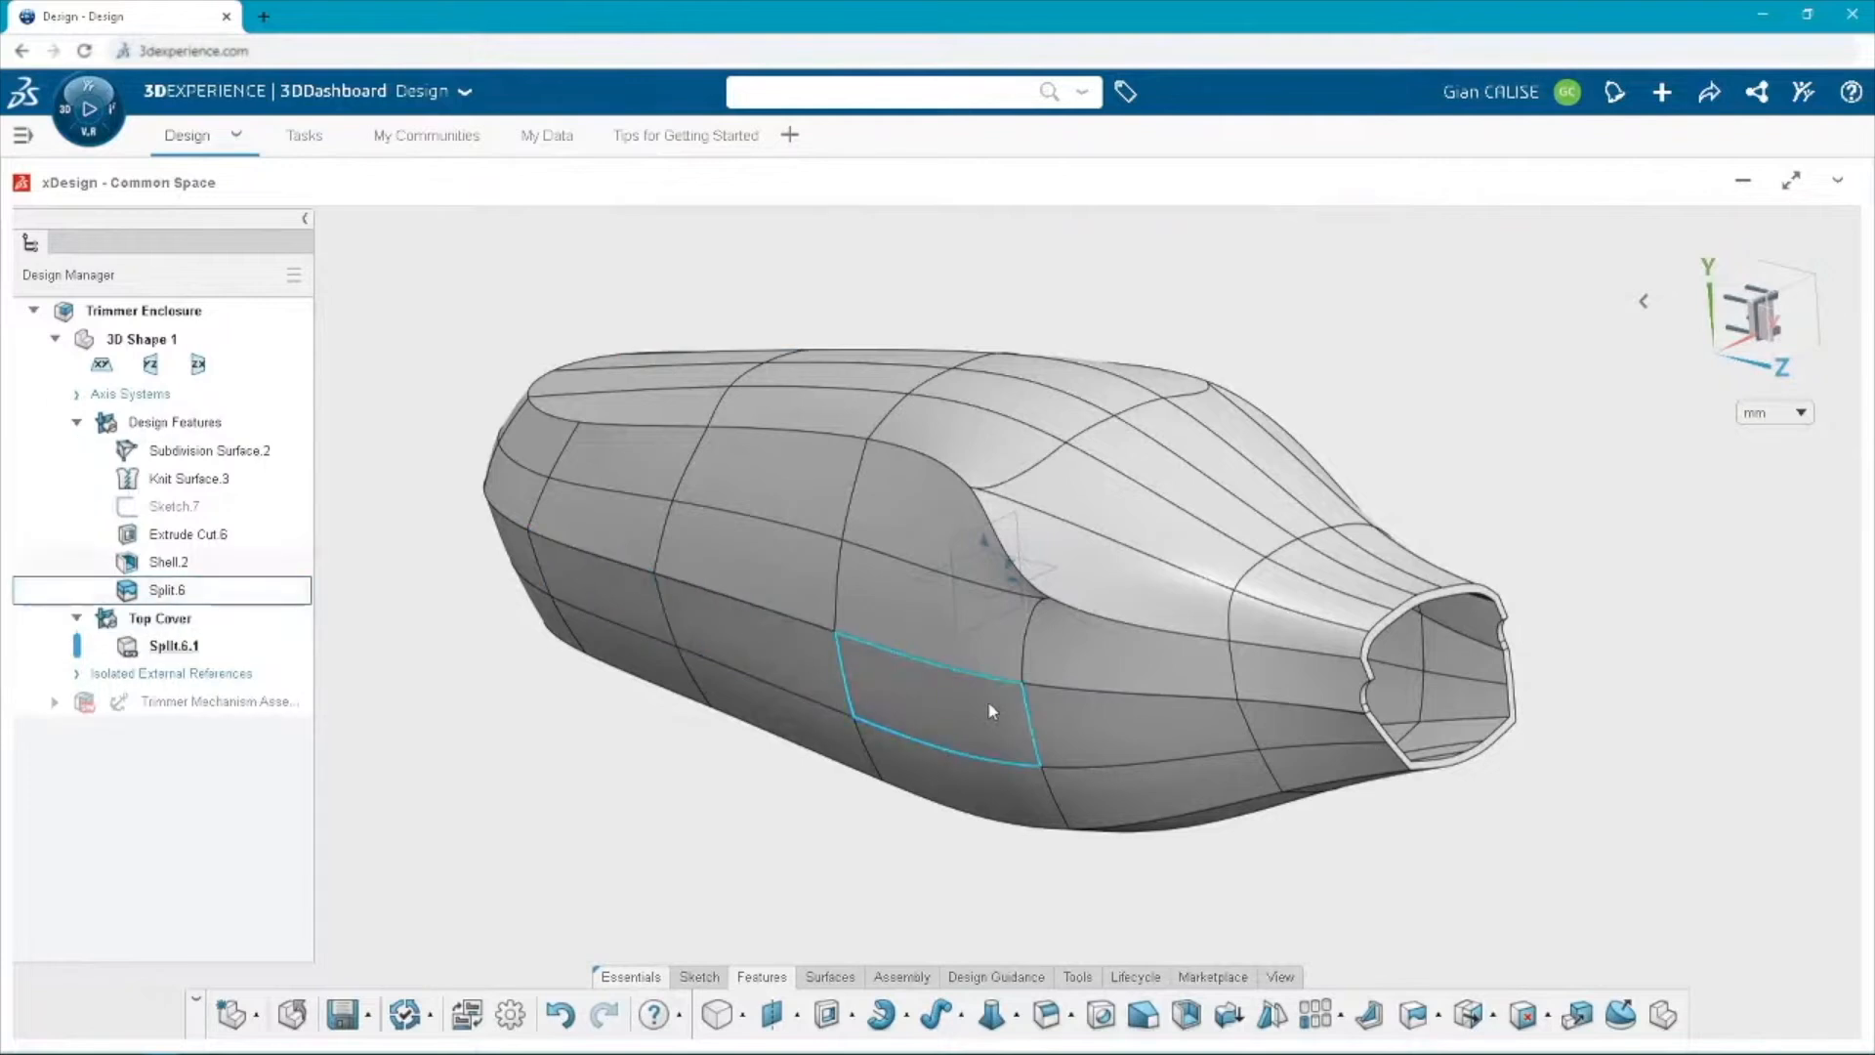
left_click(989, 704)
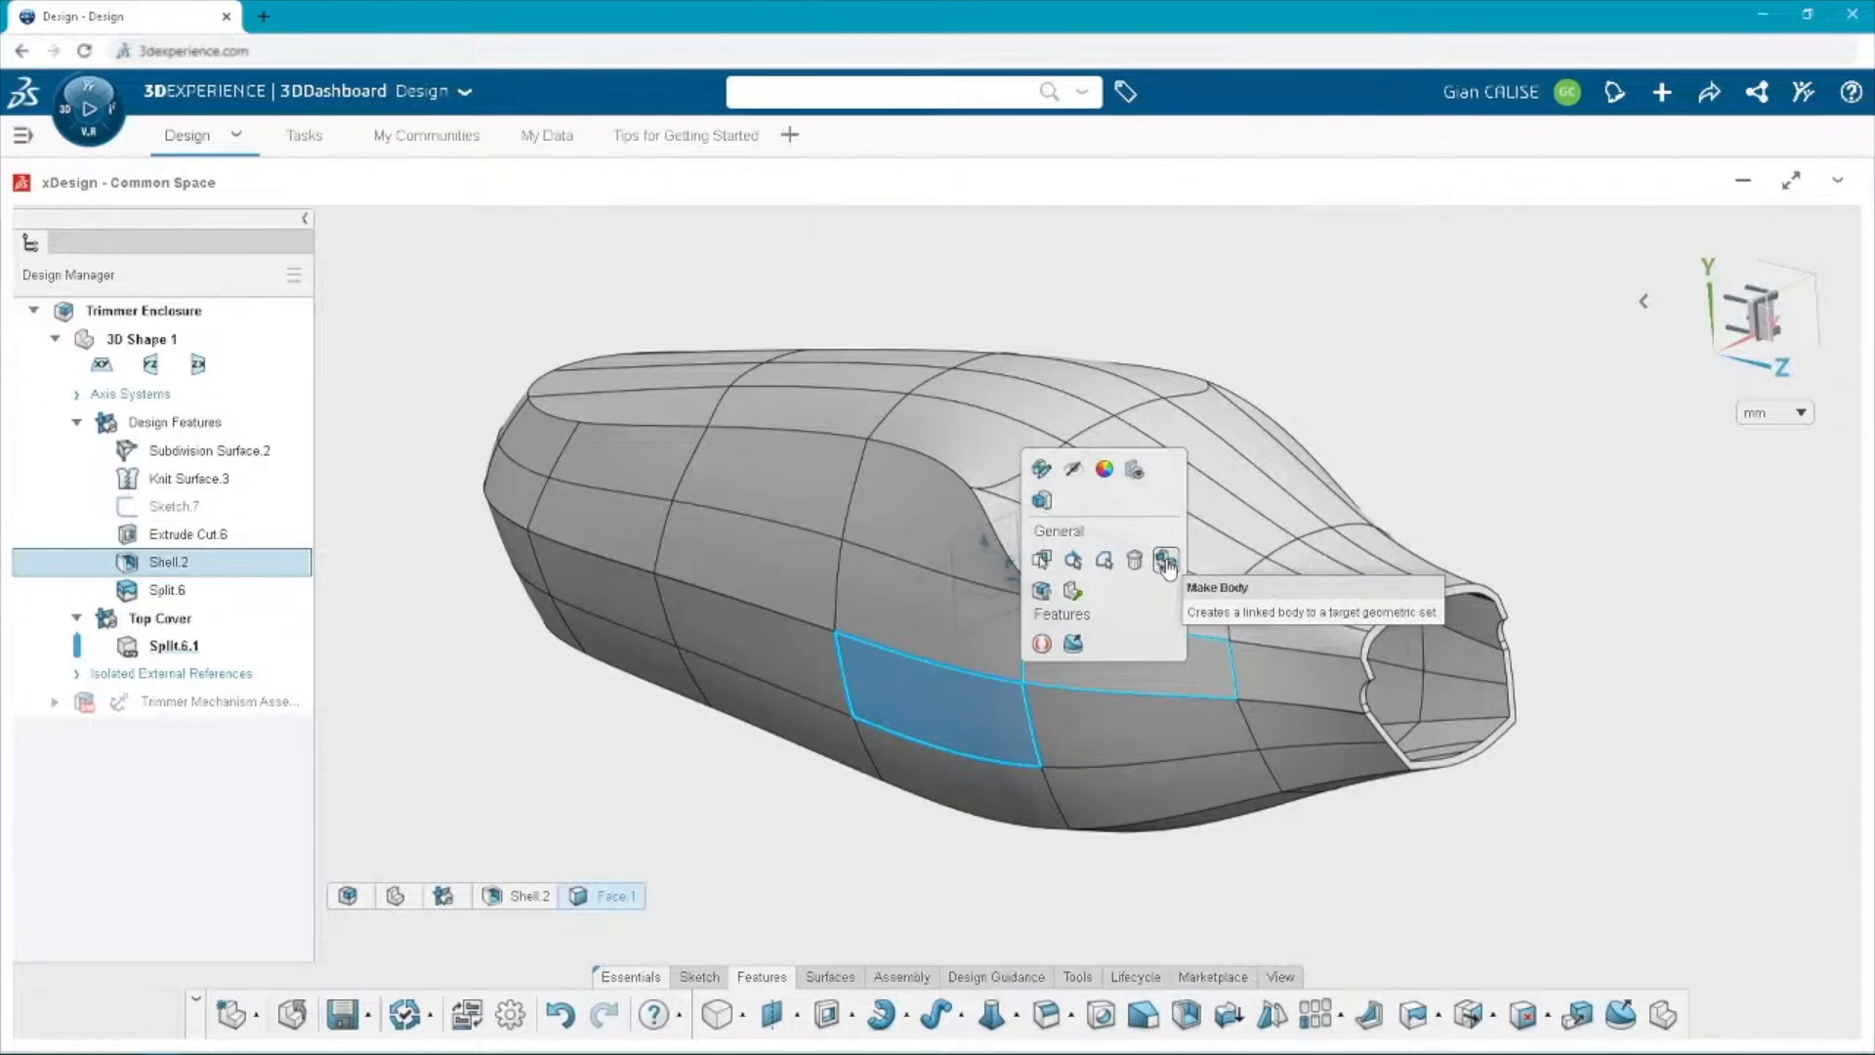
left_click(1165, 560)
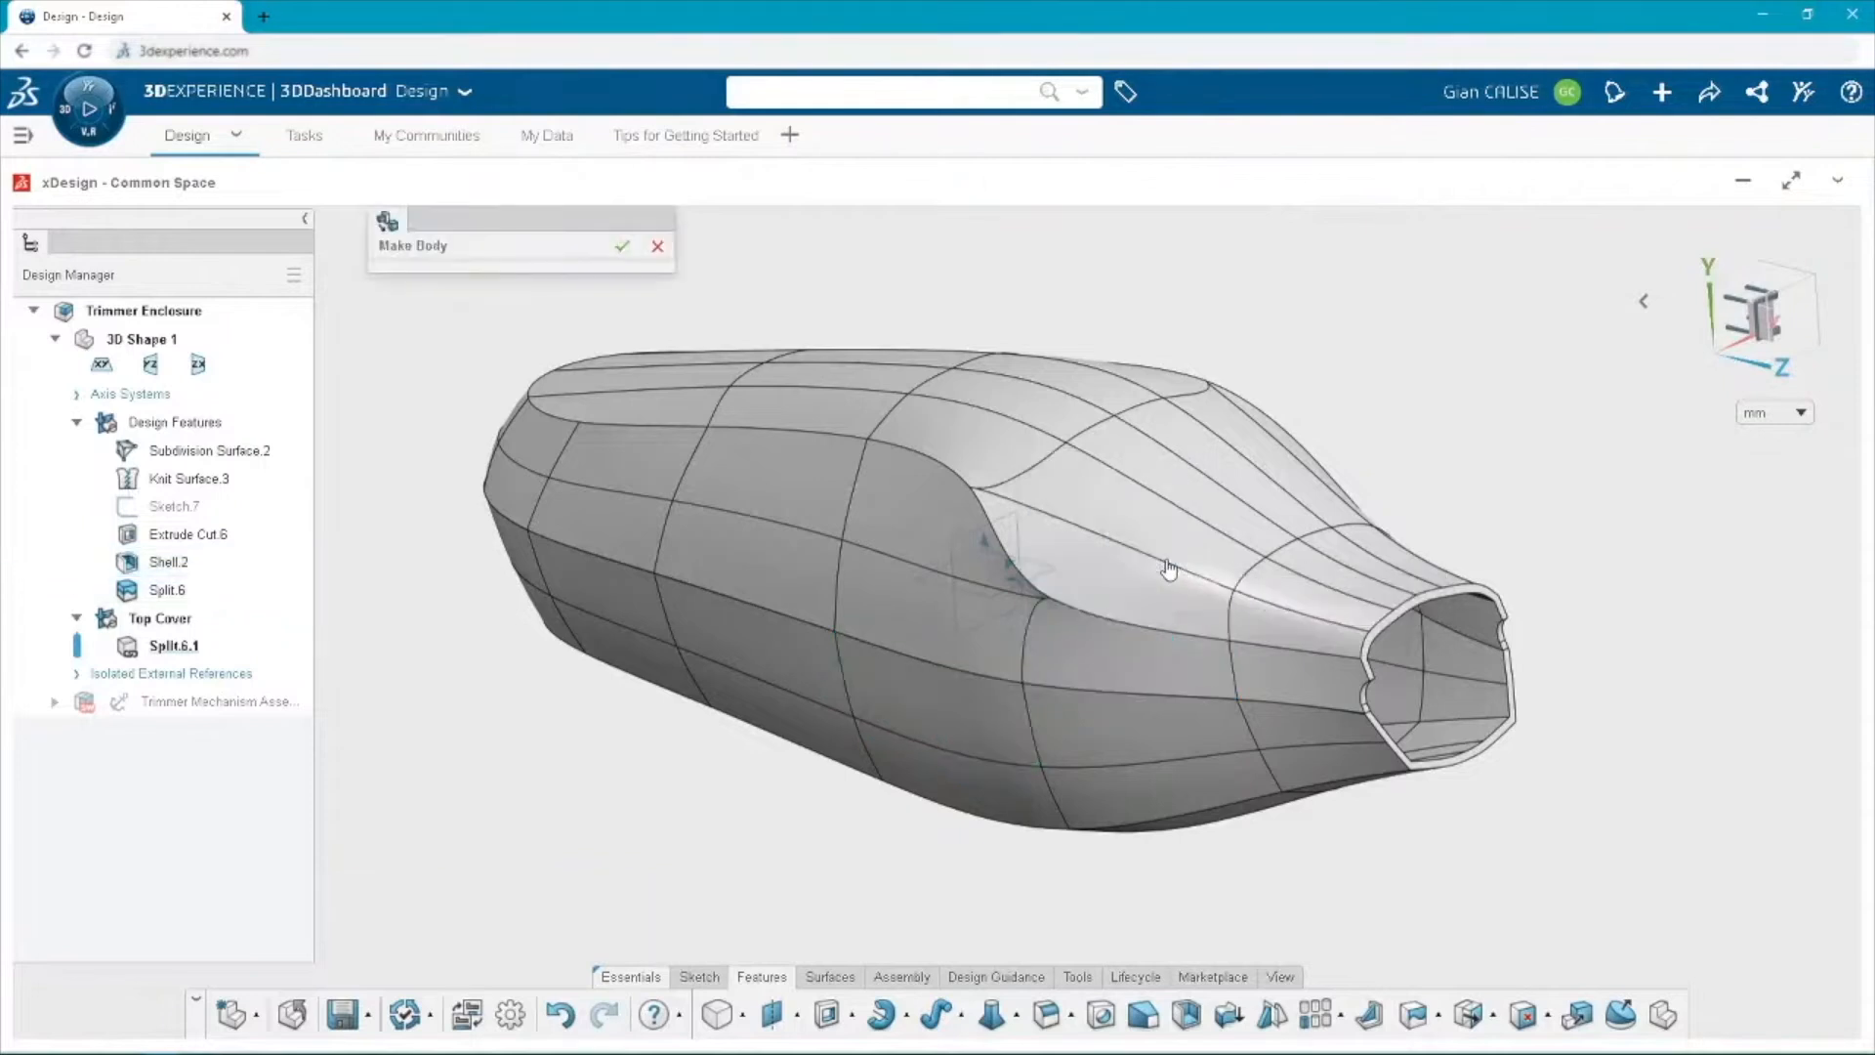
type("Bottom")
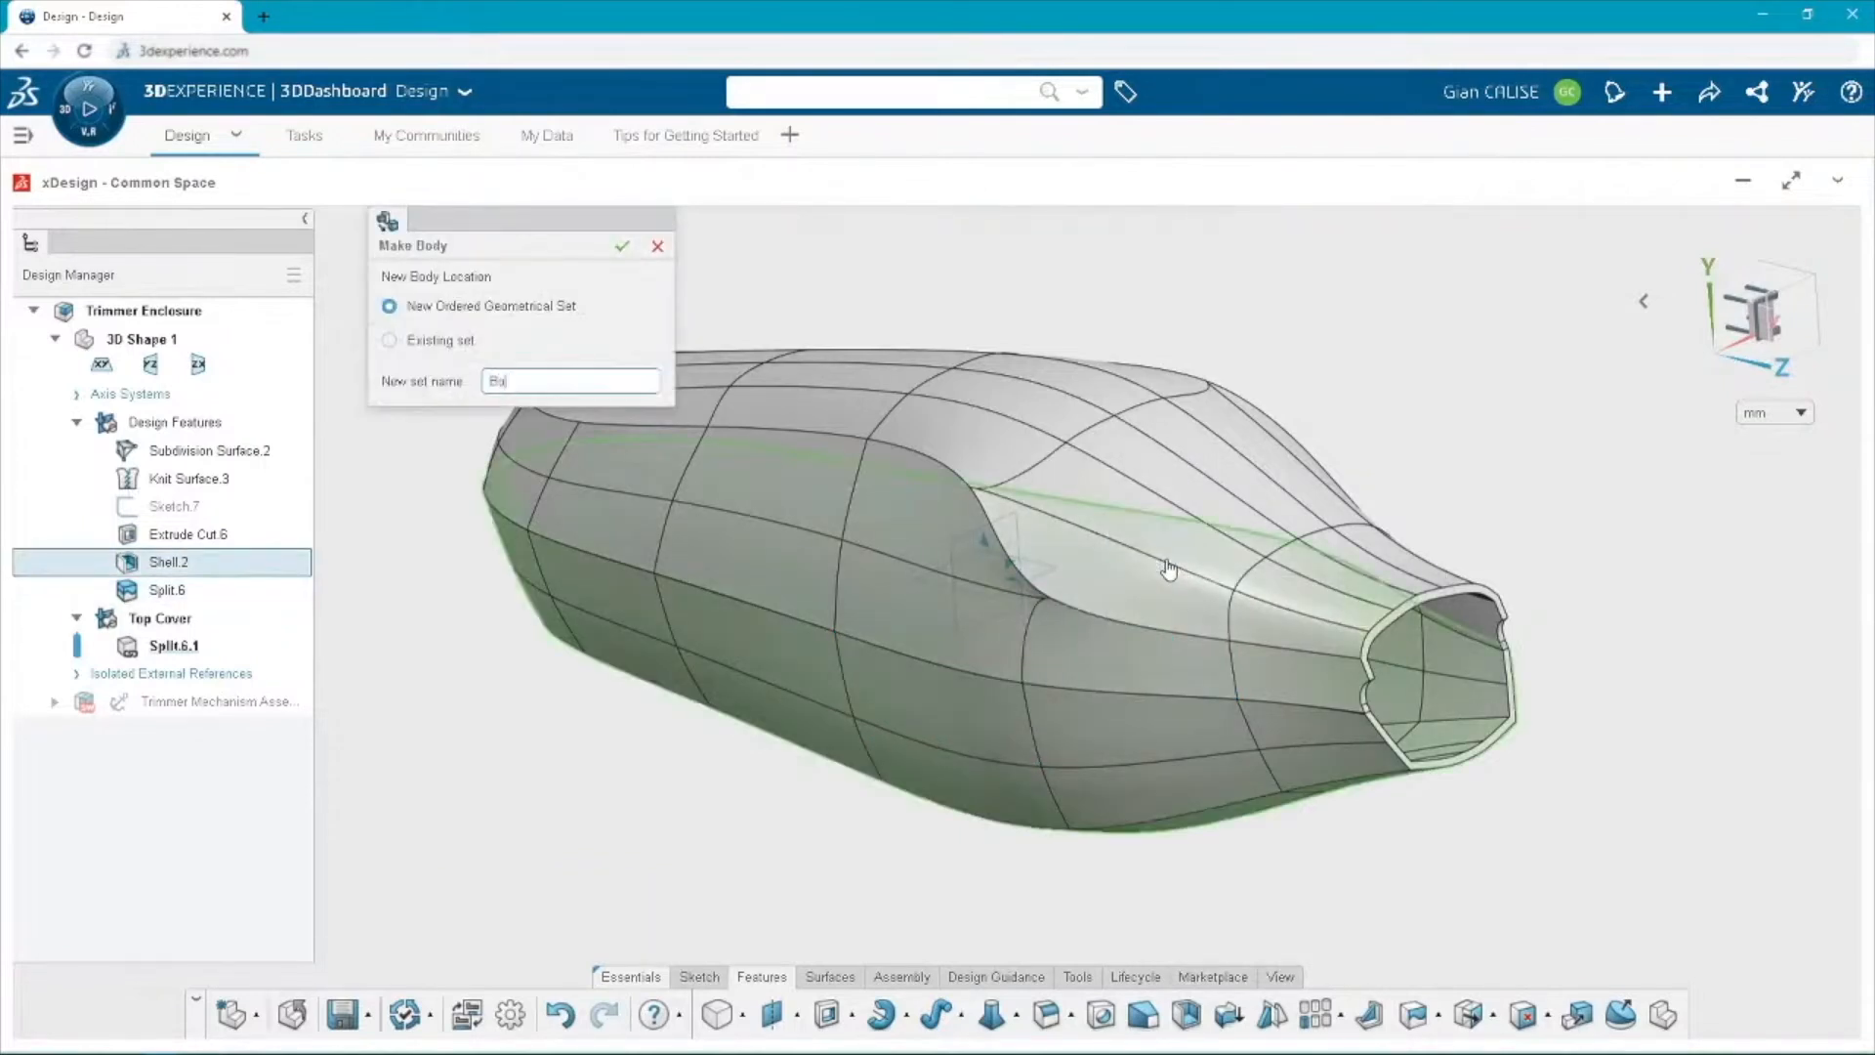
type(" Cover")
left_click(622, 246)
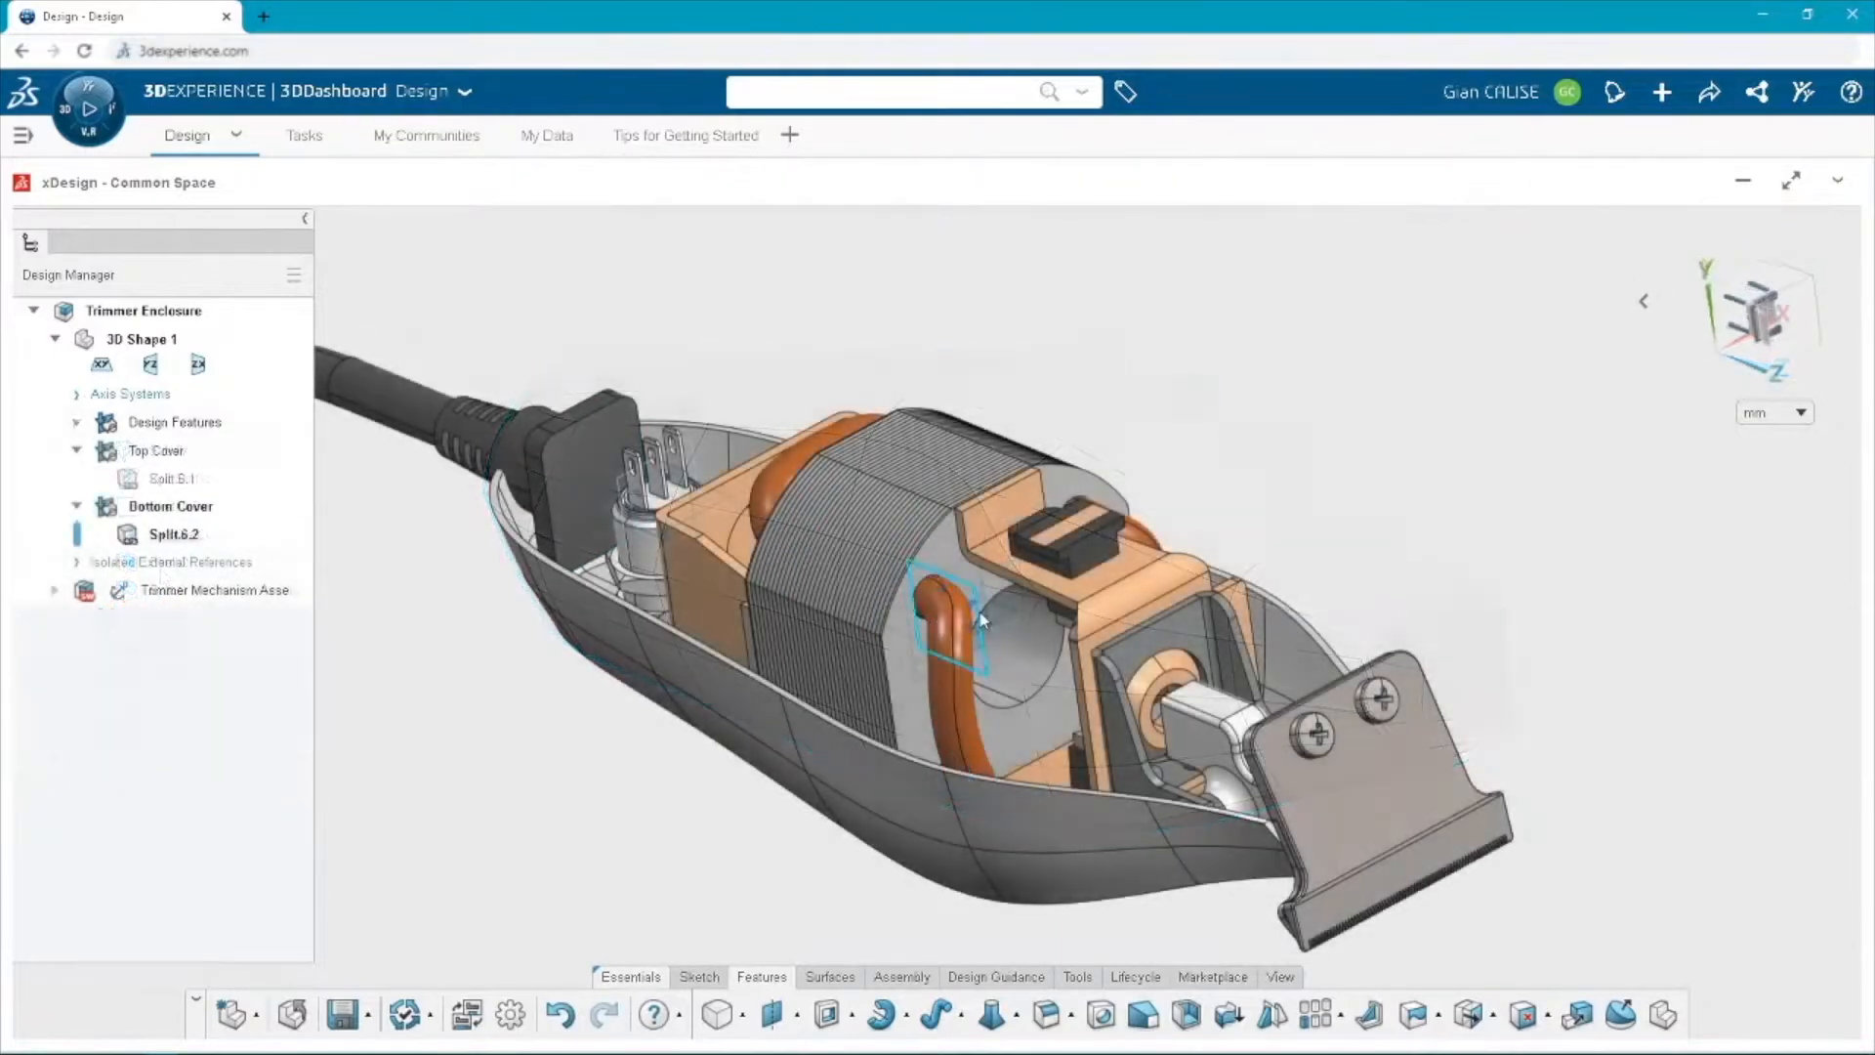
Sketch two concentric circles on the zx plane in the bottom cover, between the front bracket screw and the cover wall.
left_click(1004, 617)
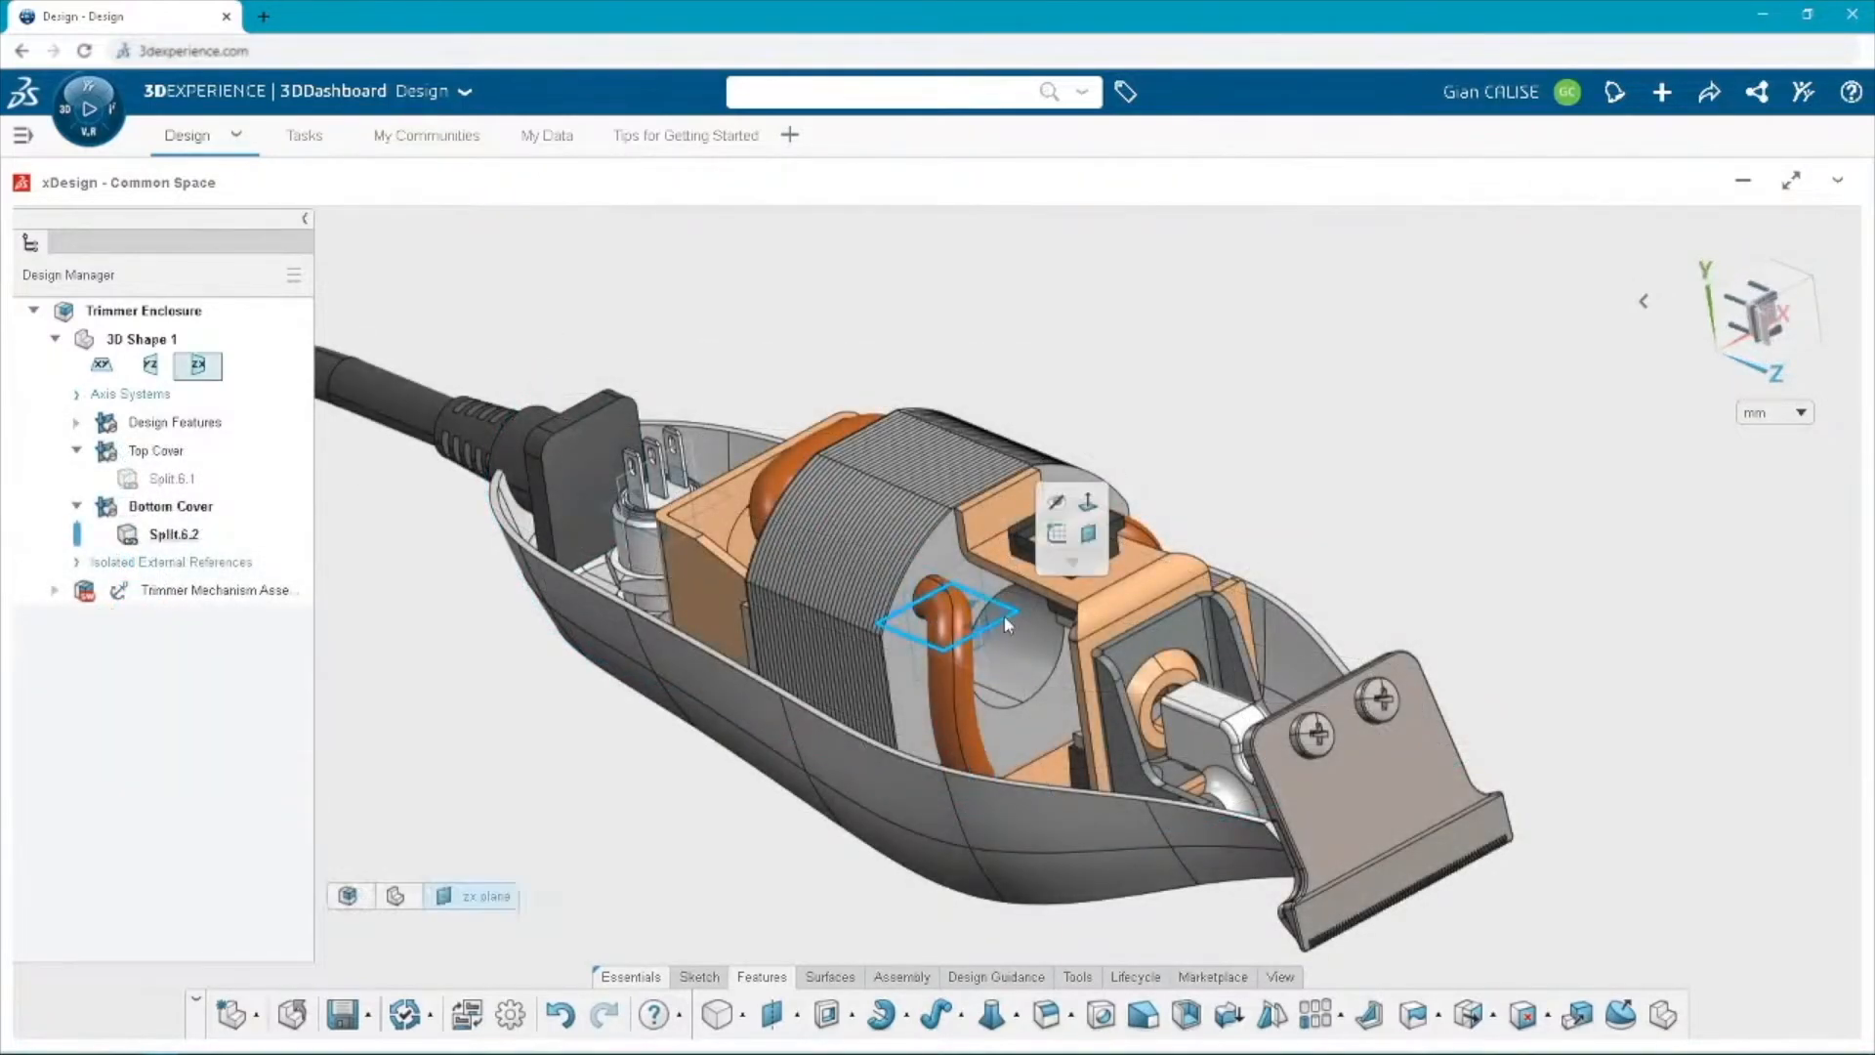
left_click(1057, 537)
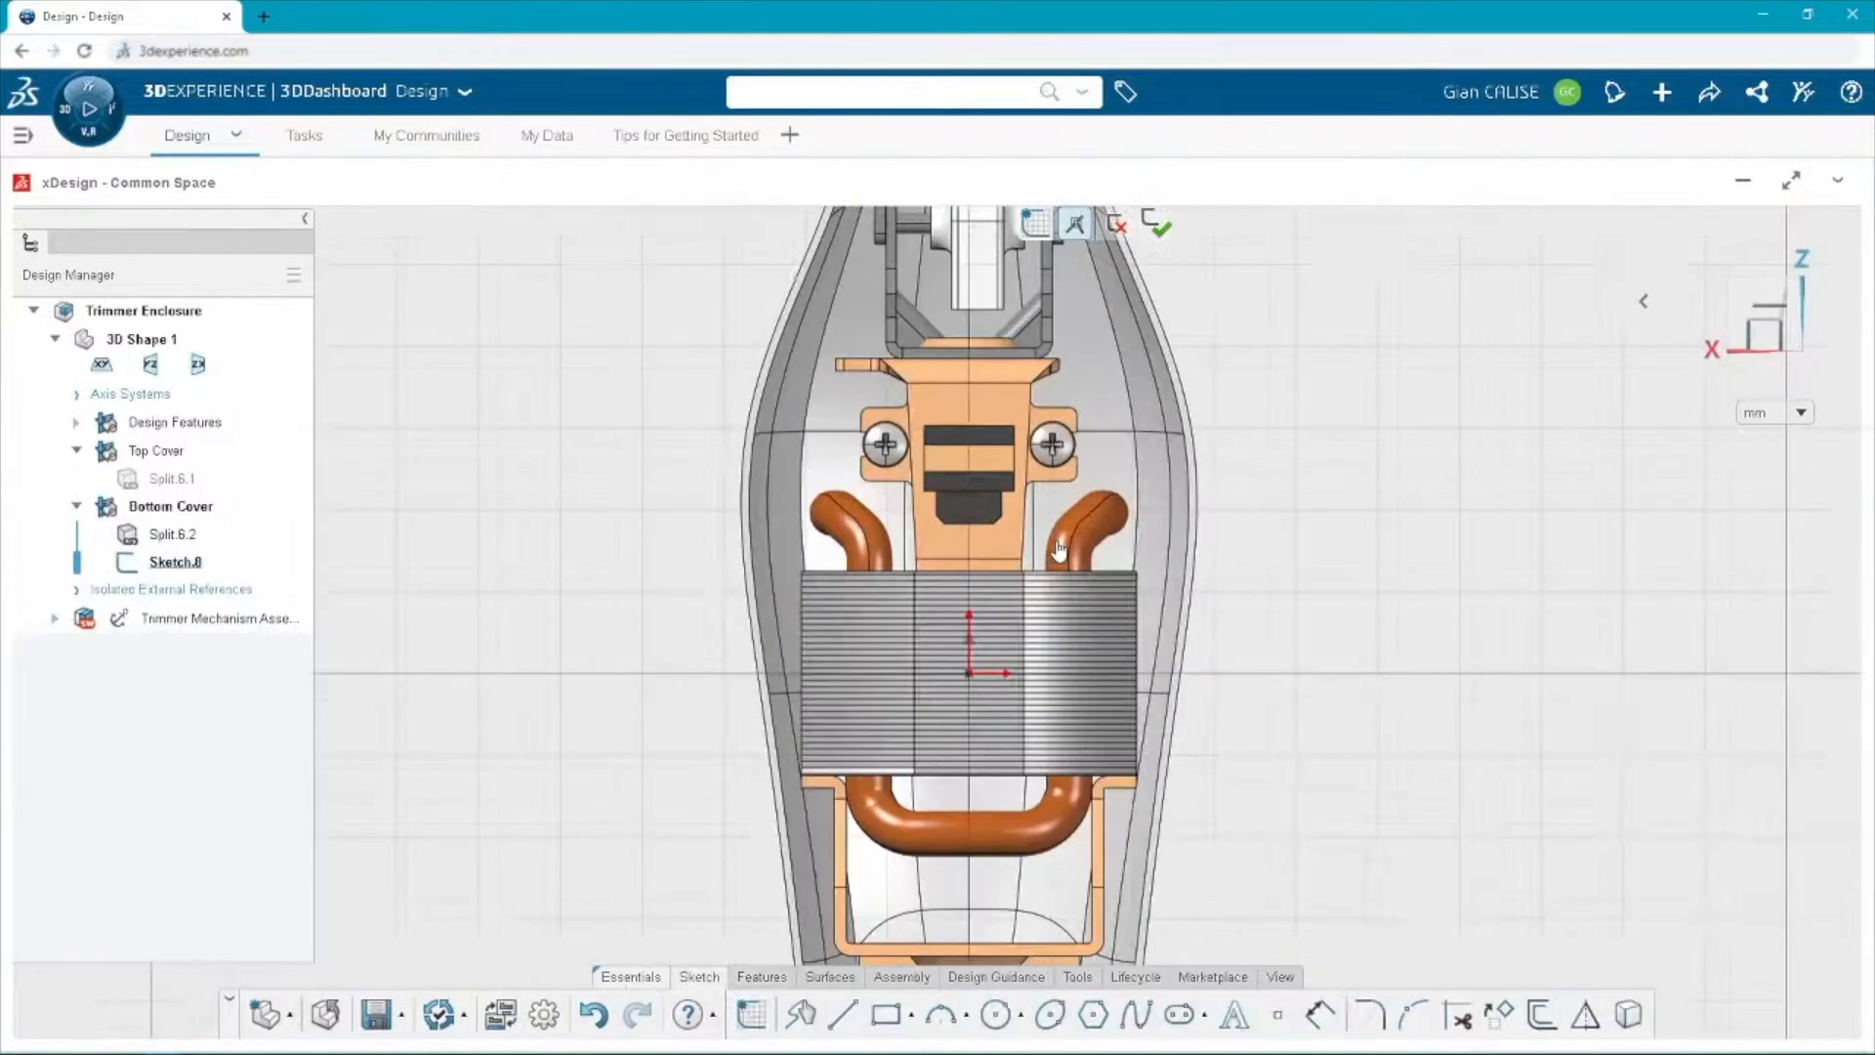
left_click(995, 1014)
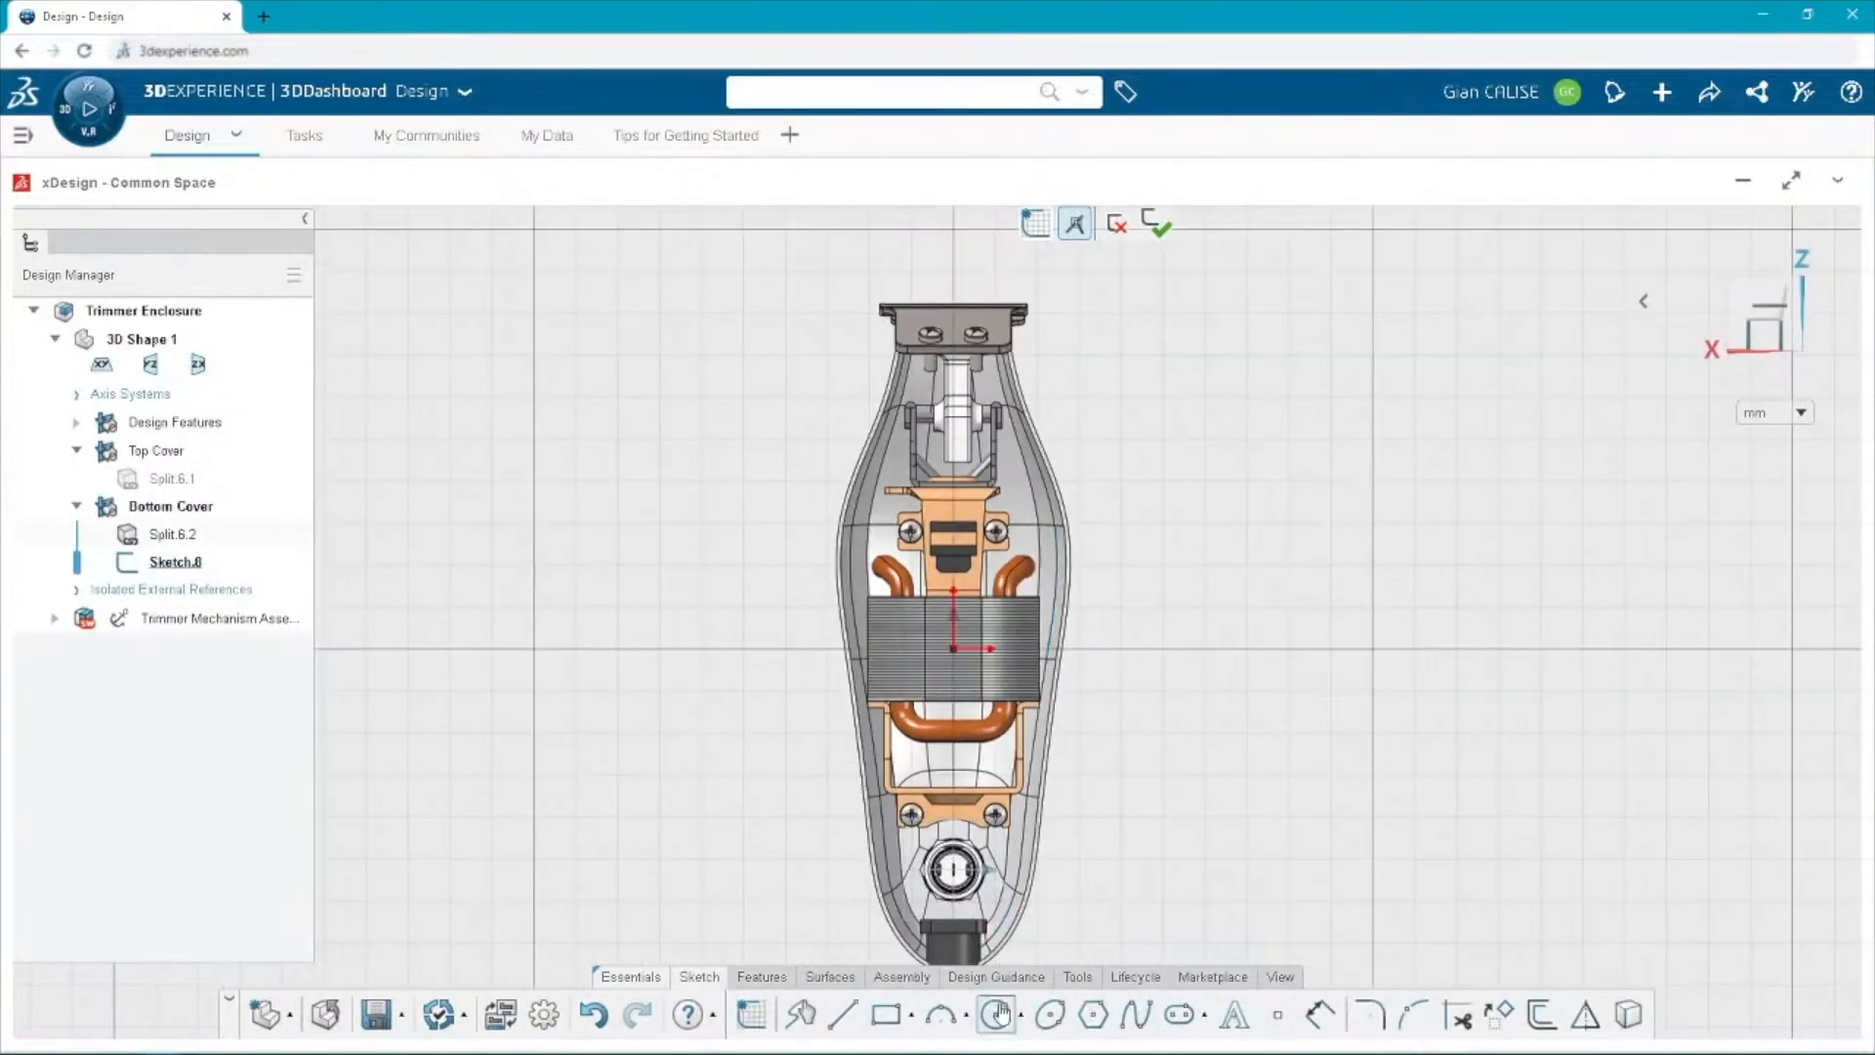
scroll(1039, 525, "up", 3)
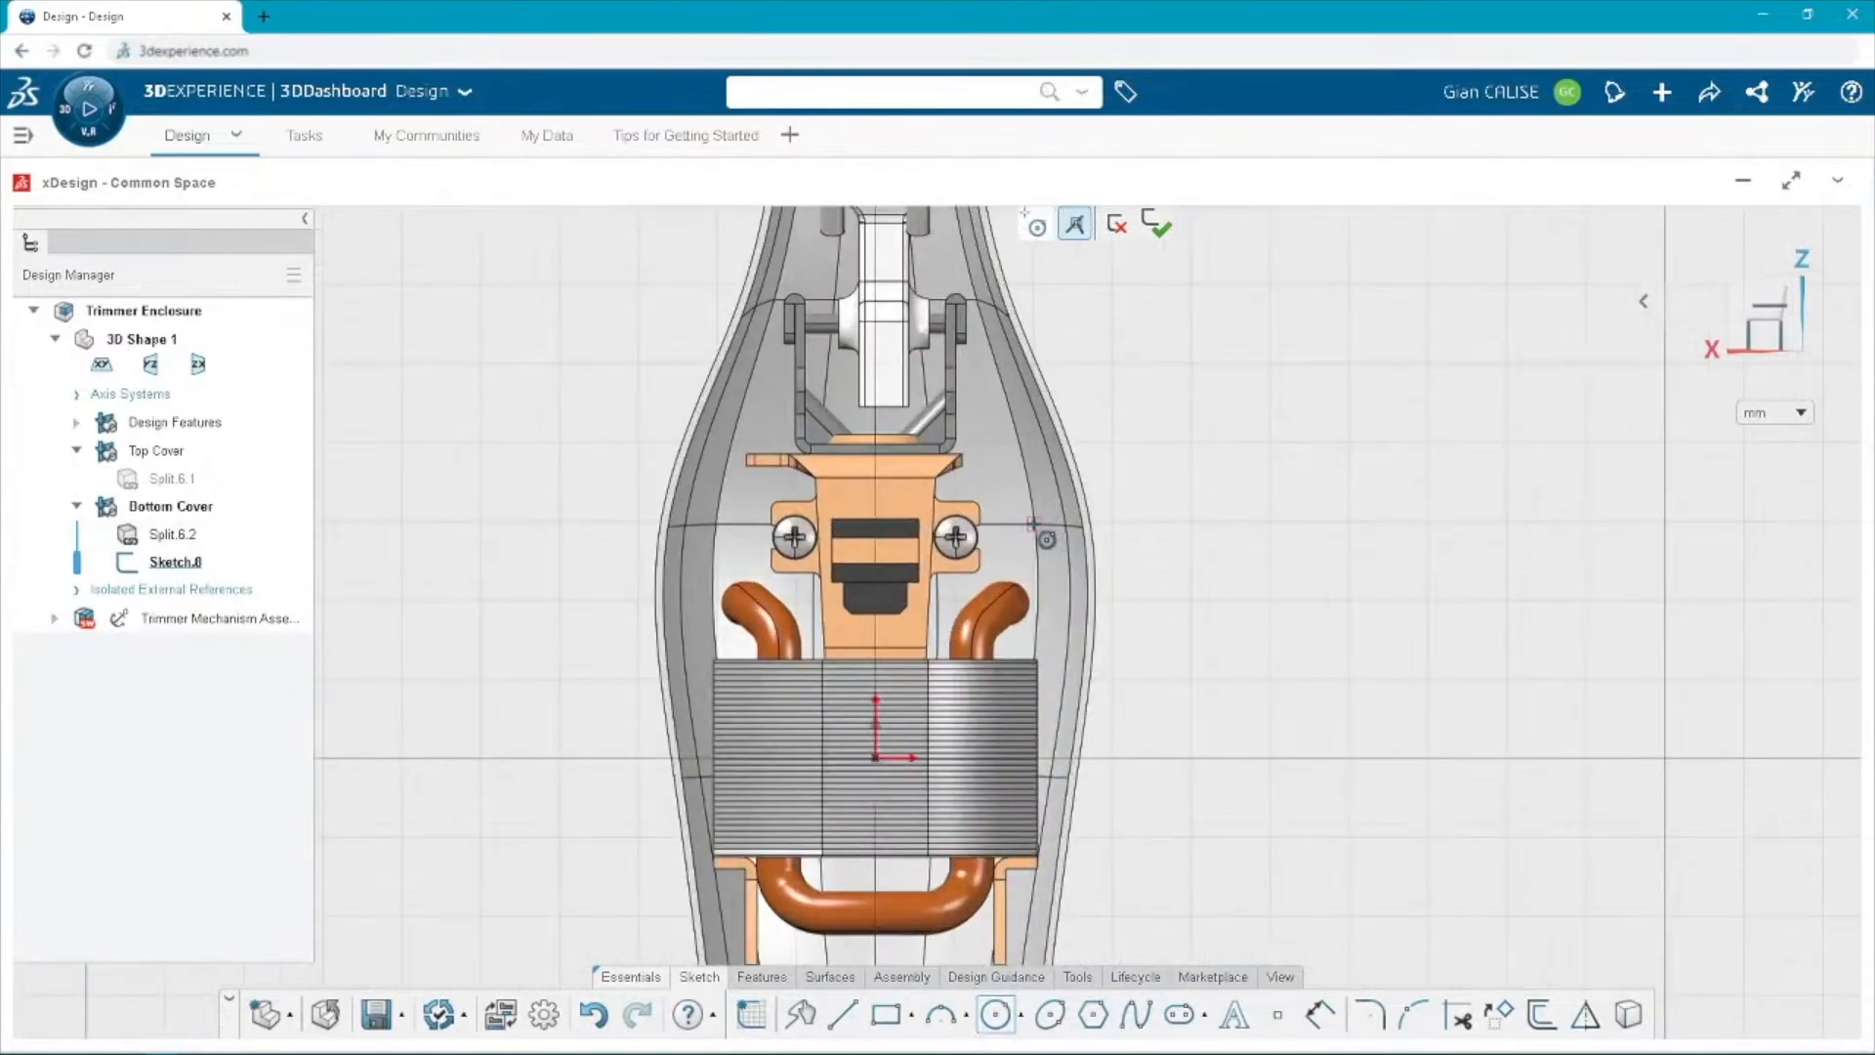
left_click(1034, 525)
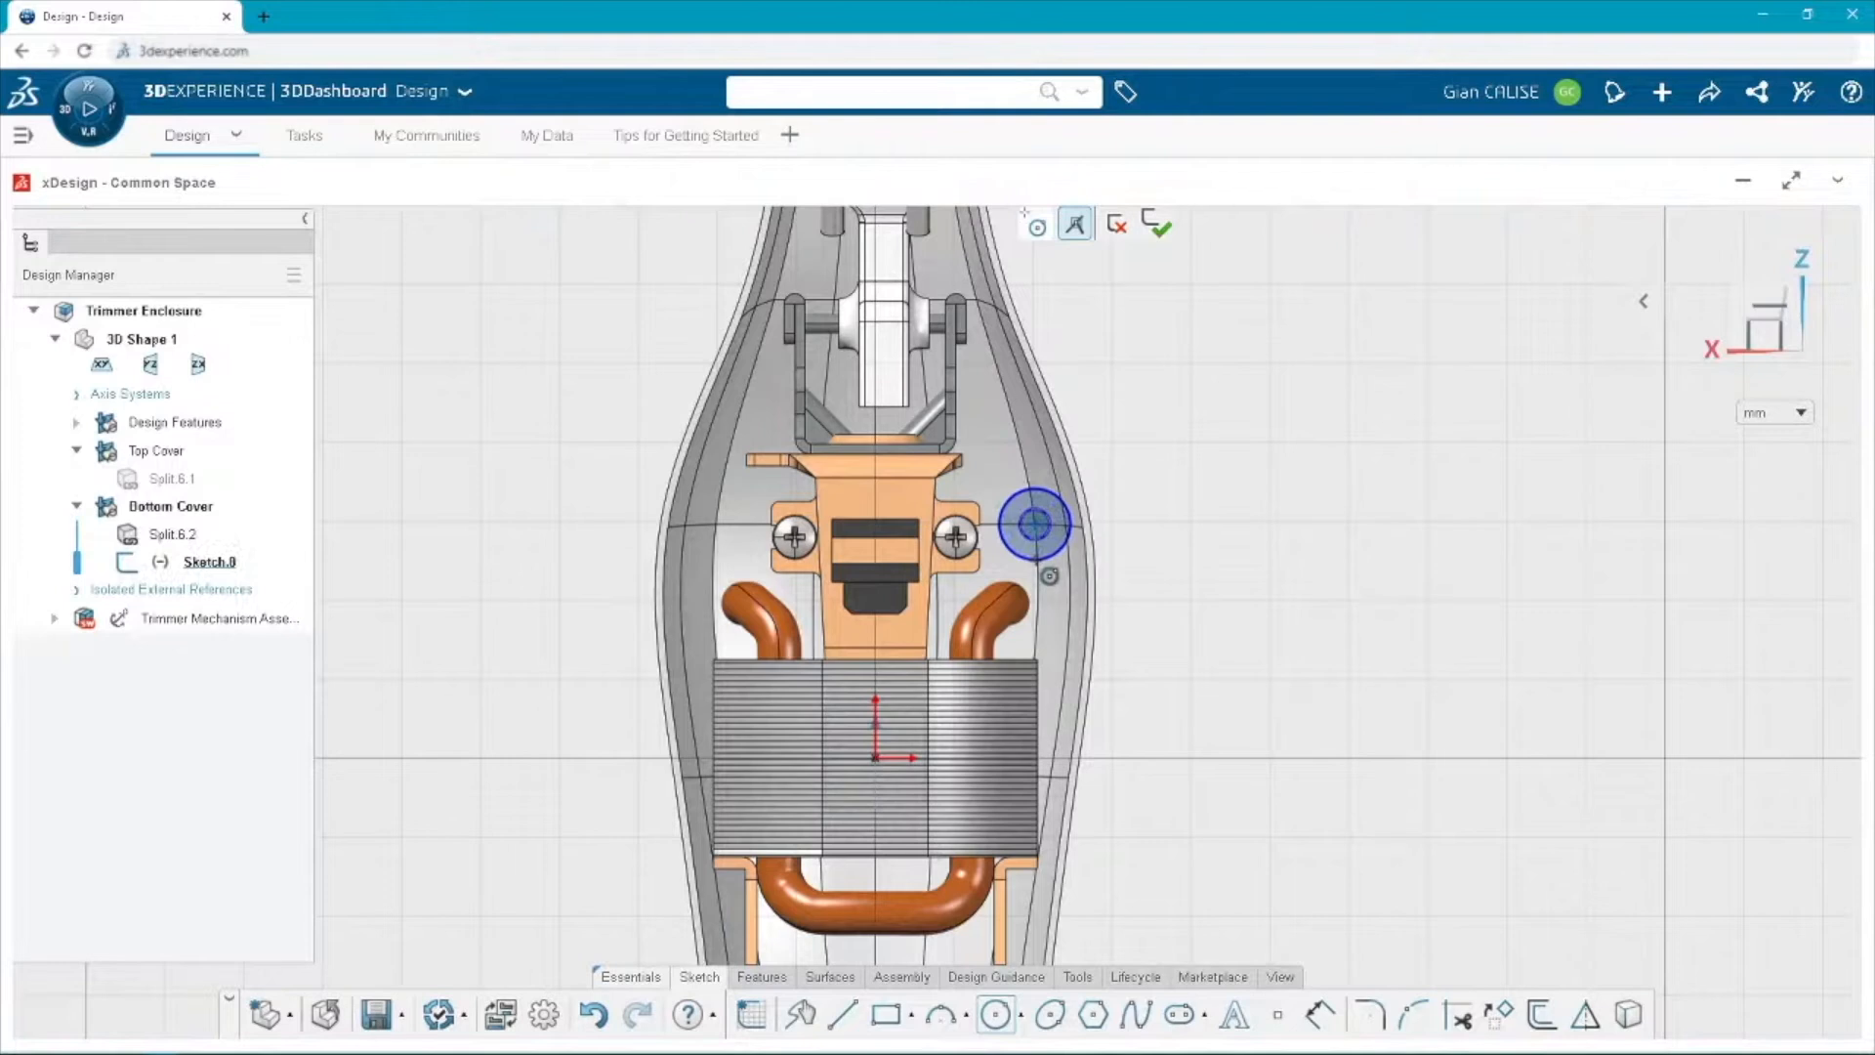
left_click(1039, 564)
left_click(1038, 545)
Set the inner circle's diameter to 3 mm and the outer circle's diameter to 10 mm.
double_click(1100, 476)
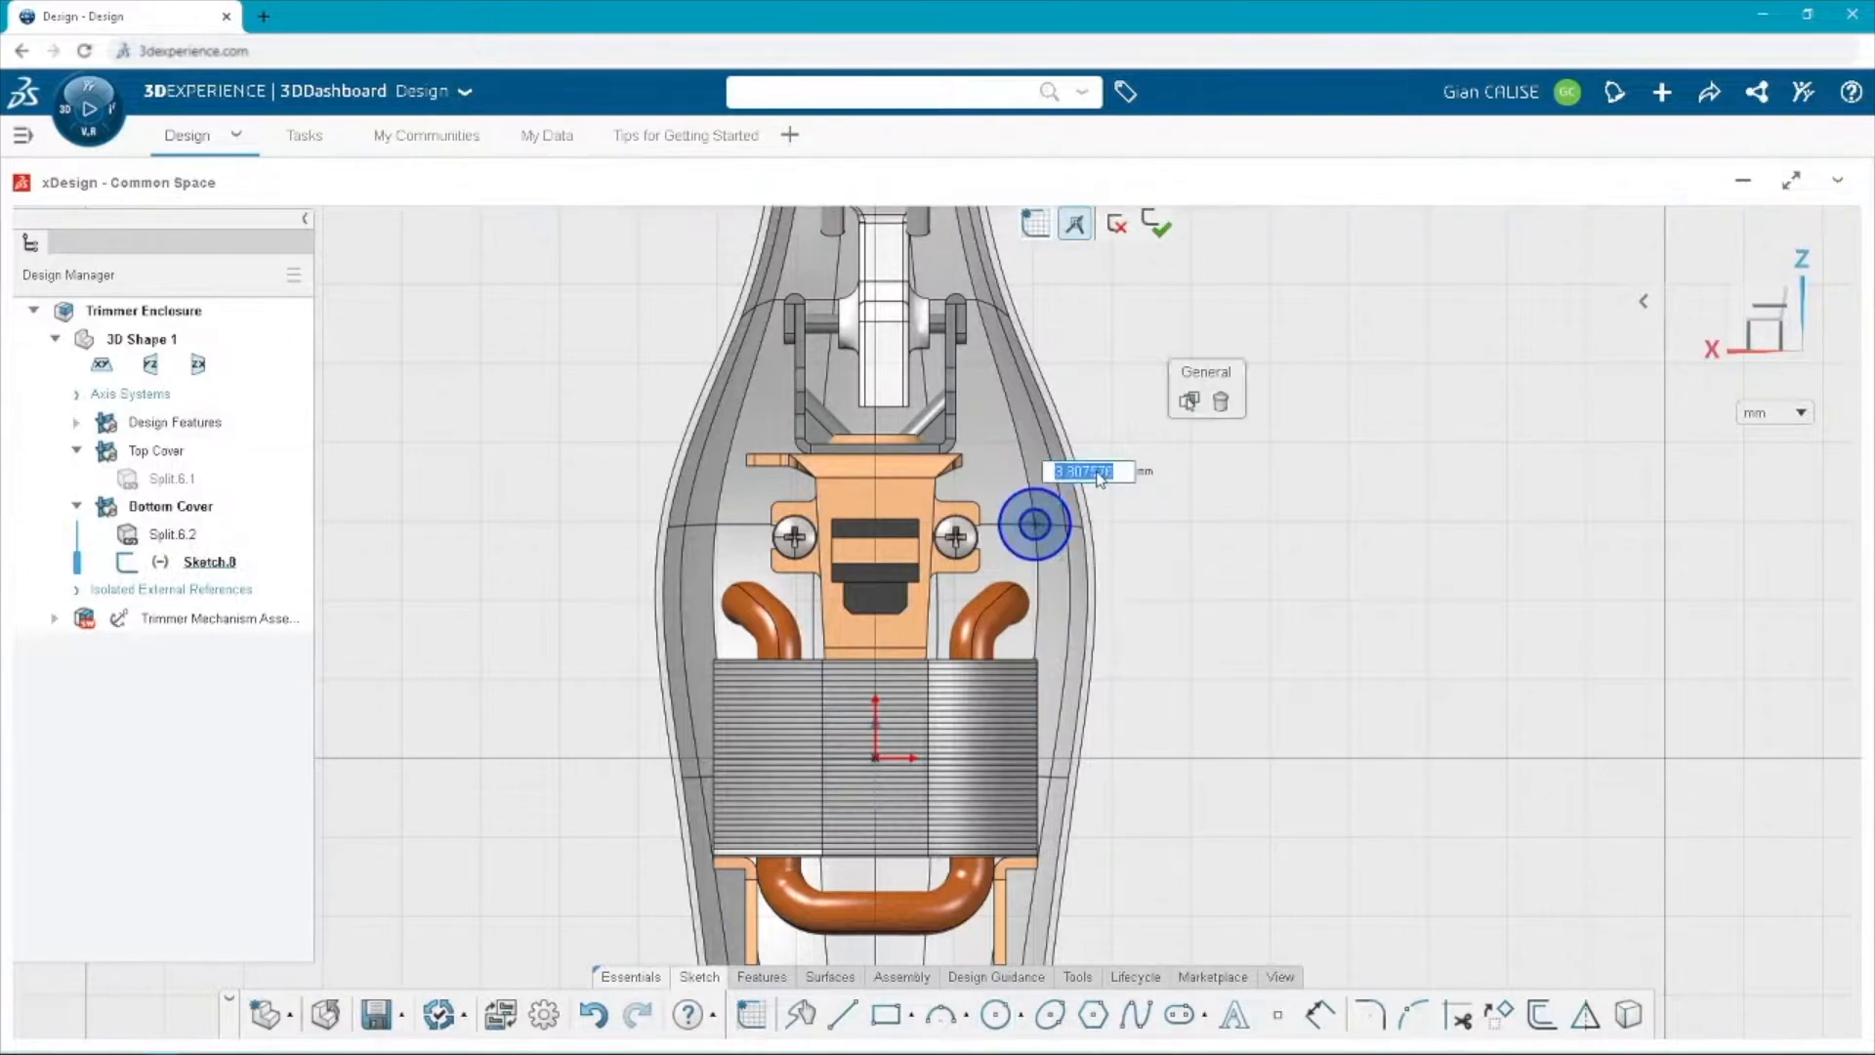
type("3")
key("Return")
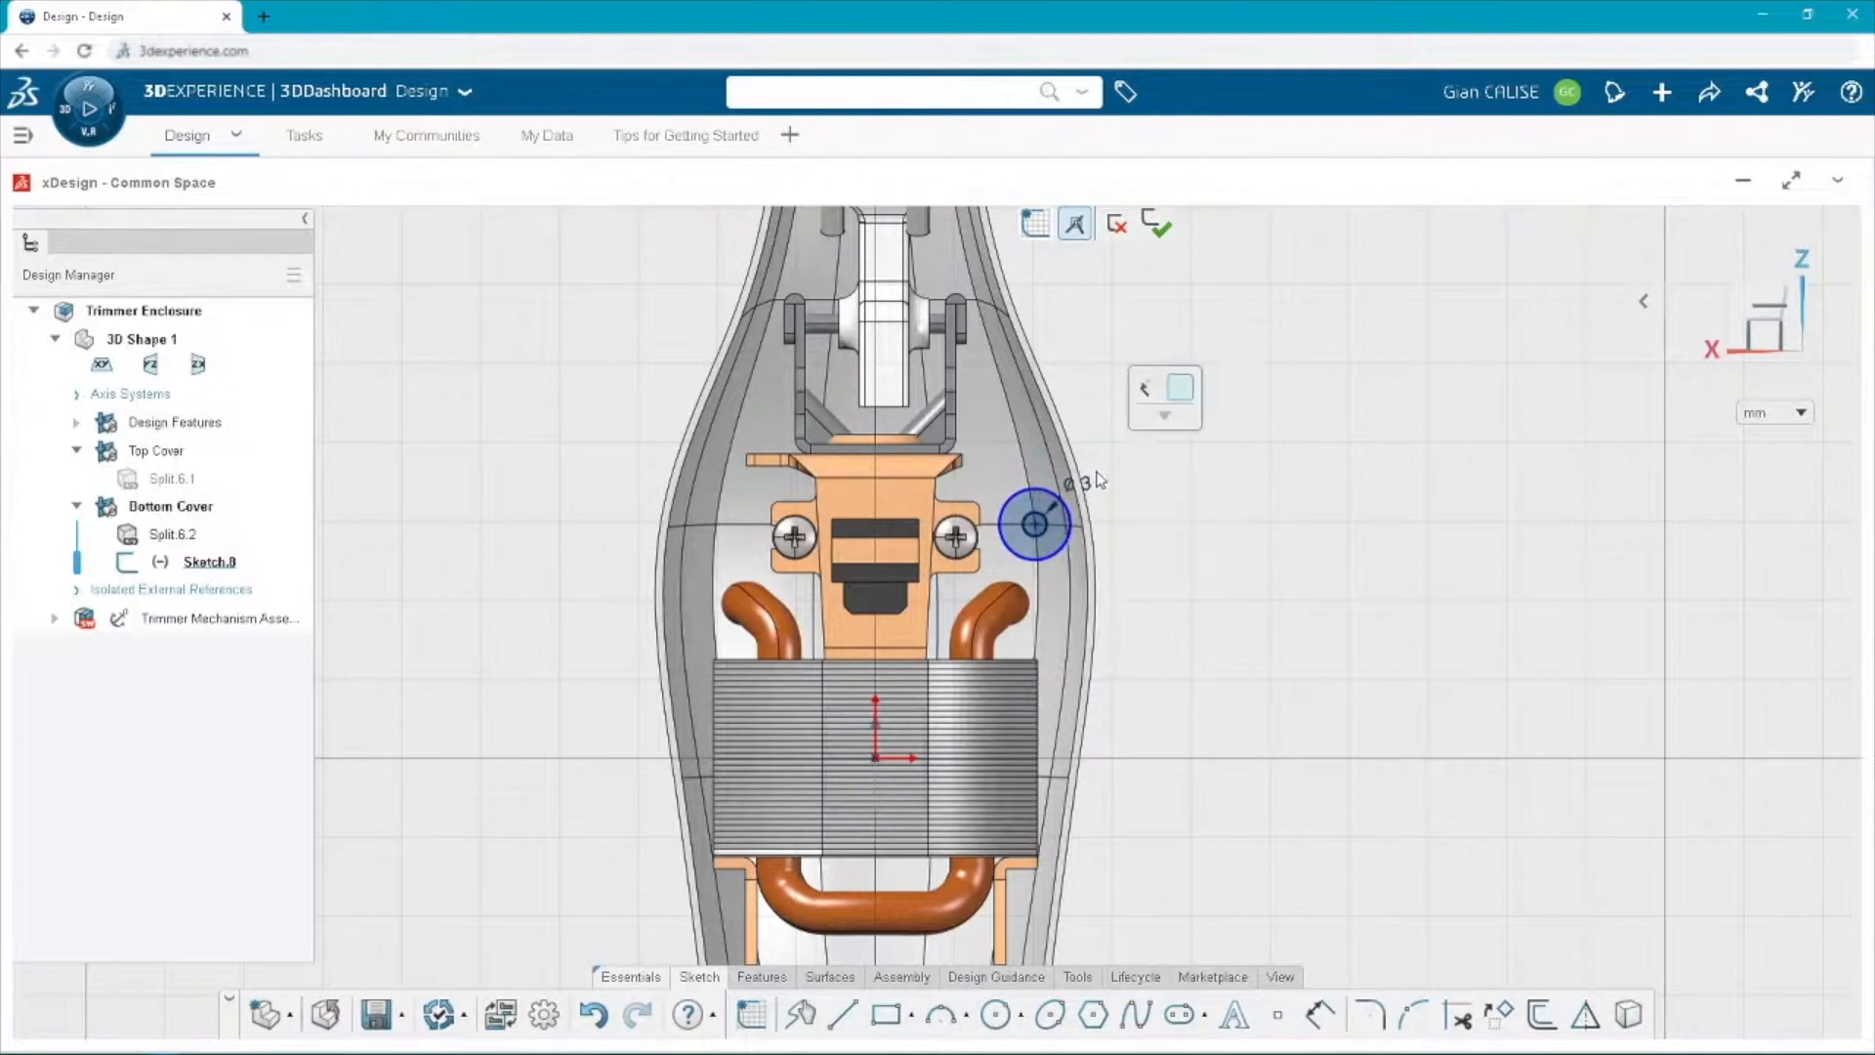
left_click(1073, 528)
double_click(1062, 534)
type("10")
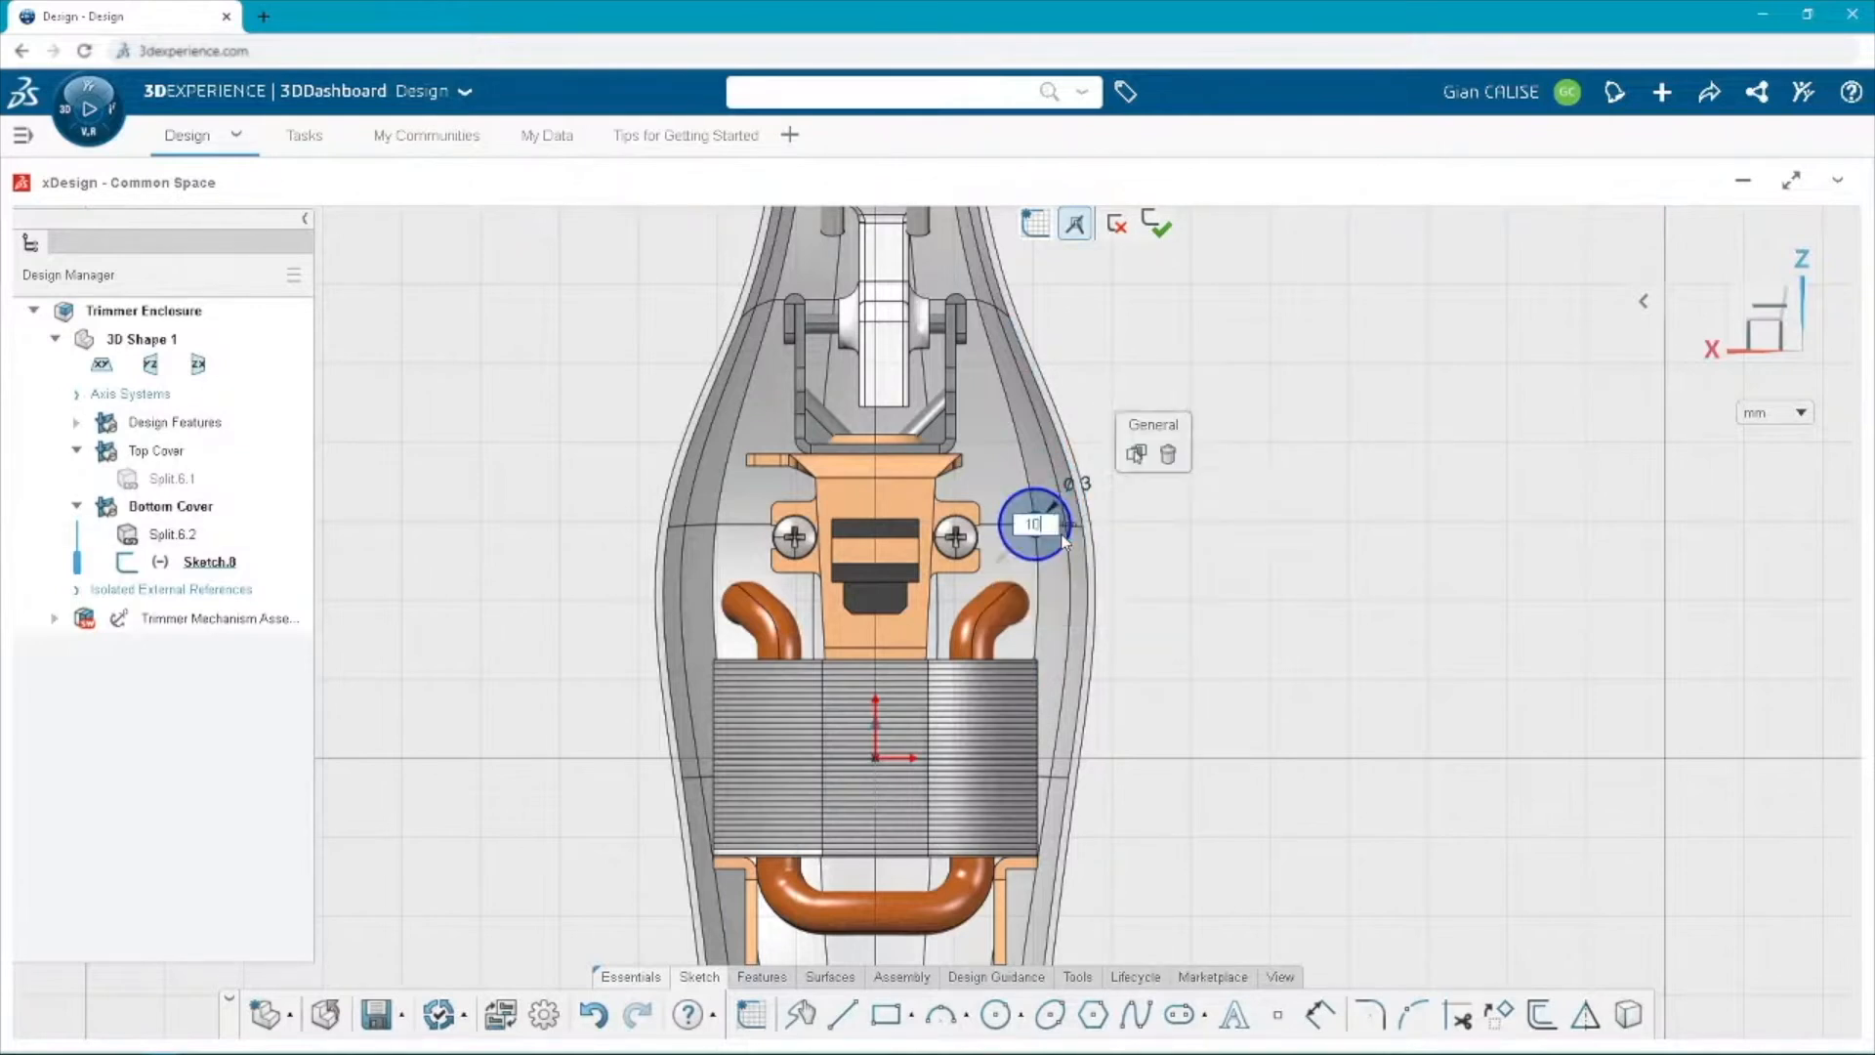
key("Return")
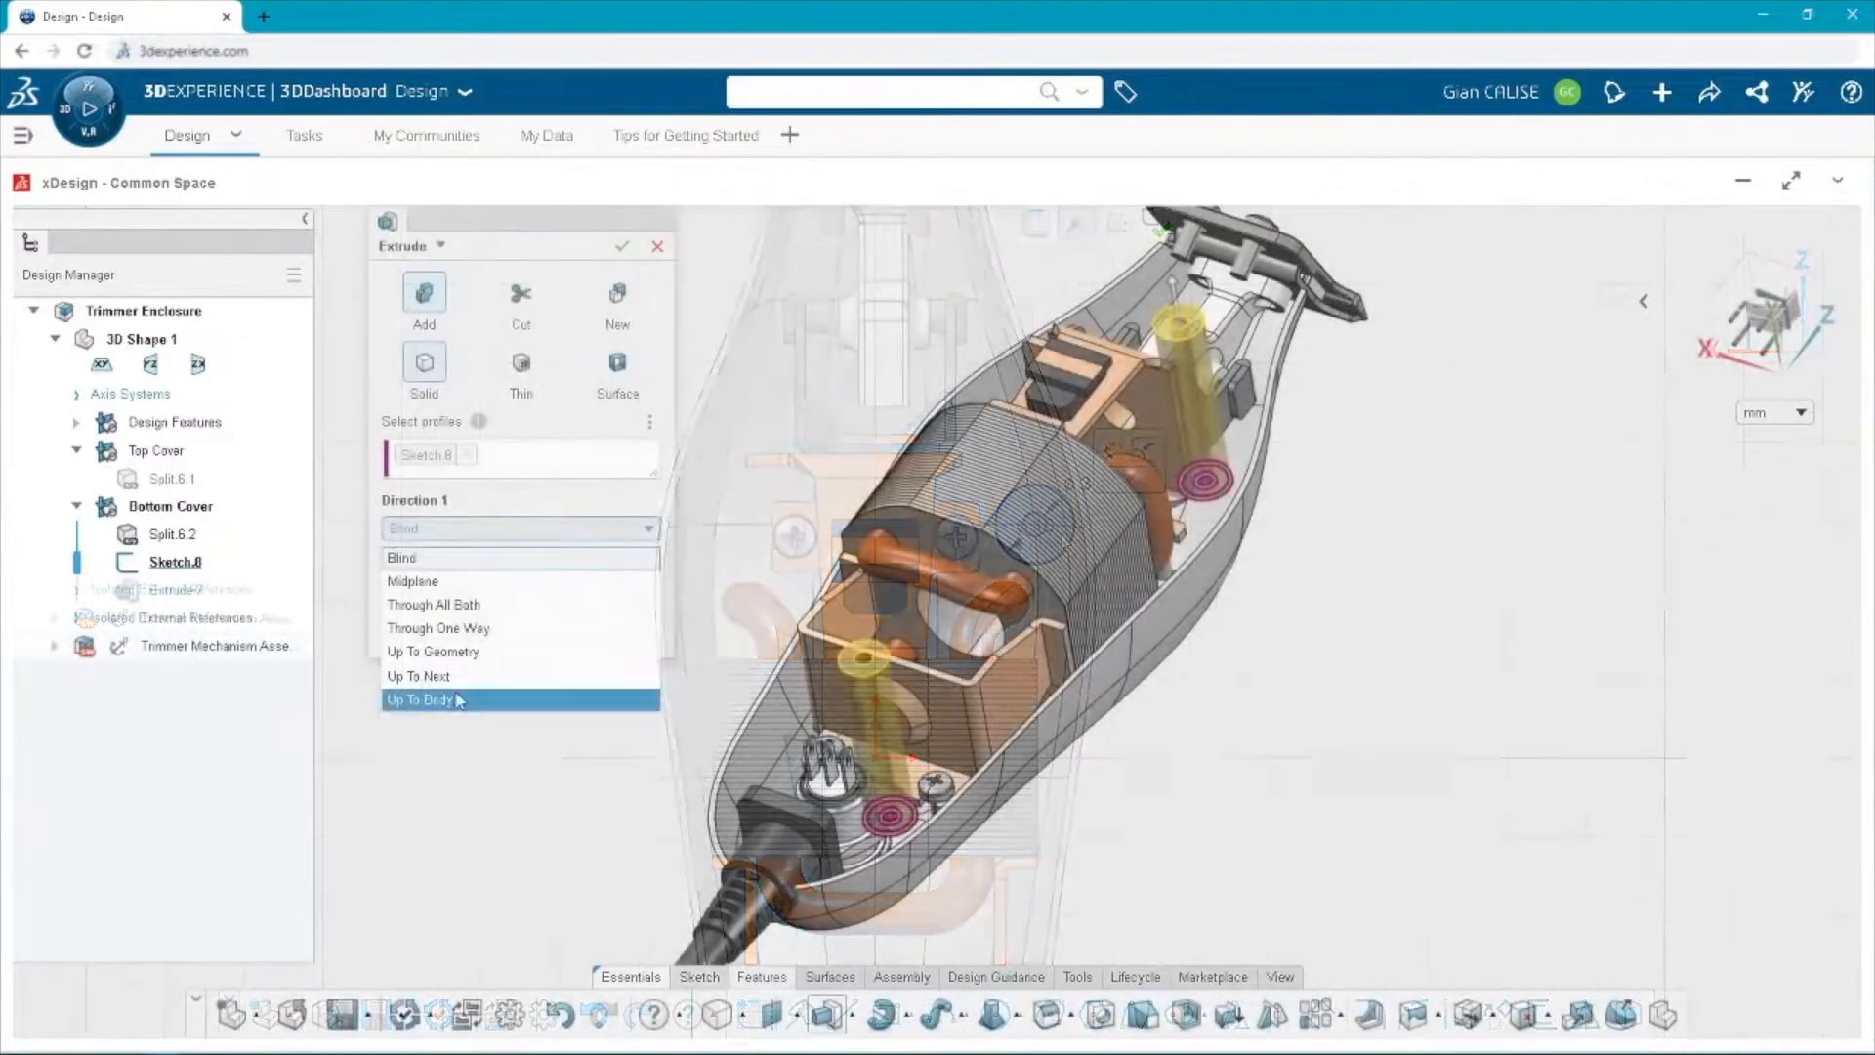
Extrude the front and rear concentric-circle profiles as bosses, using Up To Body with the bottom cover body.
left_click(456, 676)
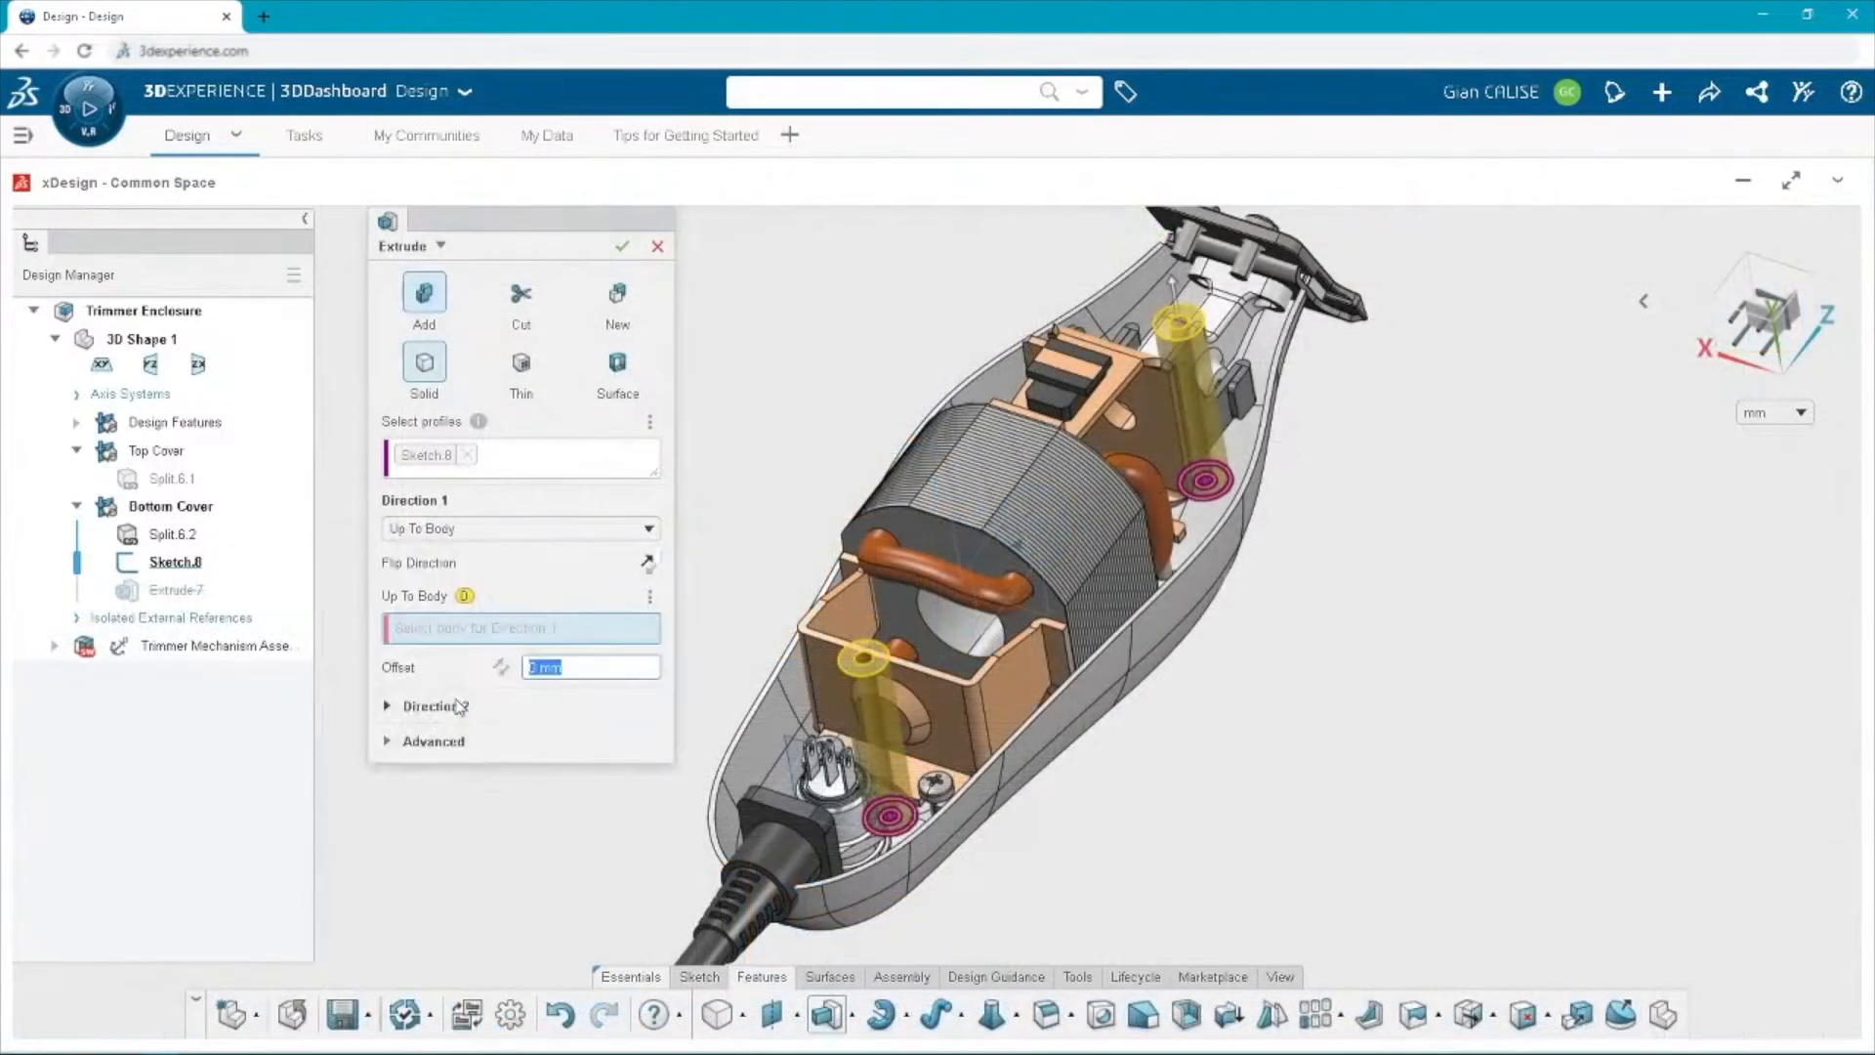
left_click(850, 887)
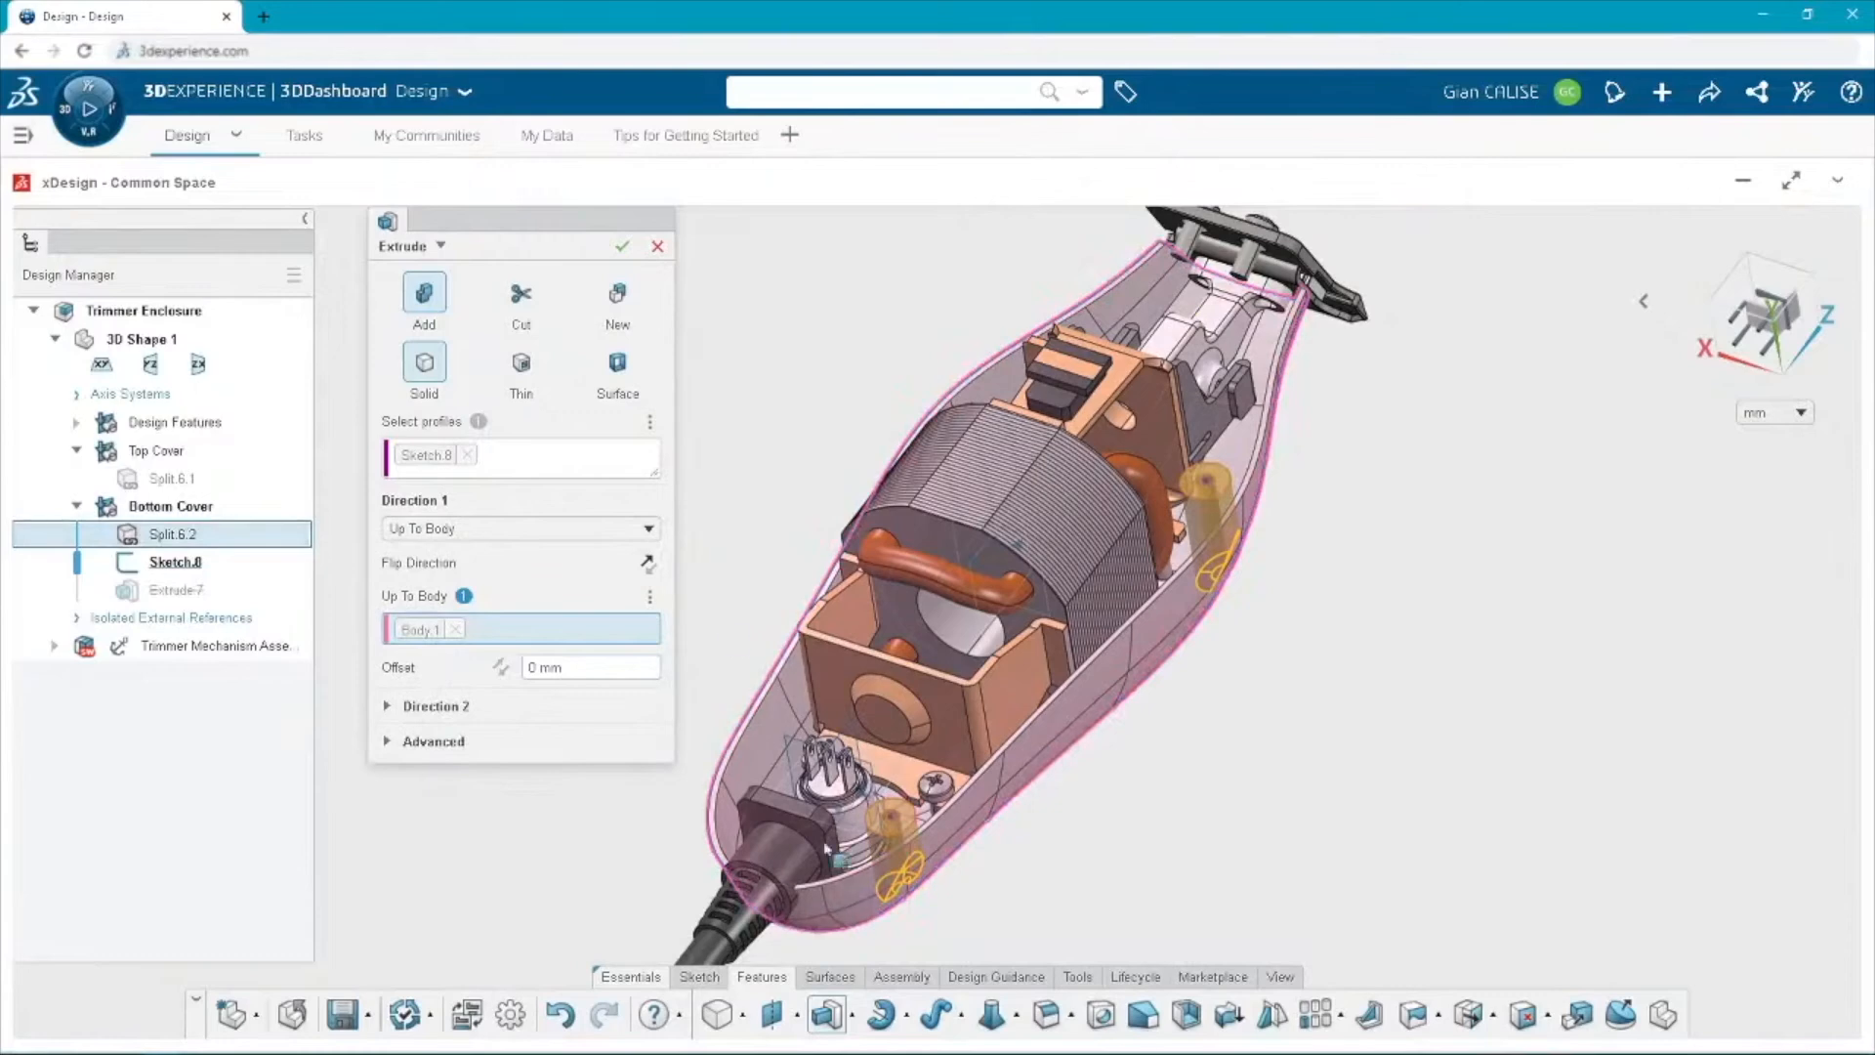
left_click(623, 248)
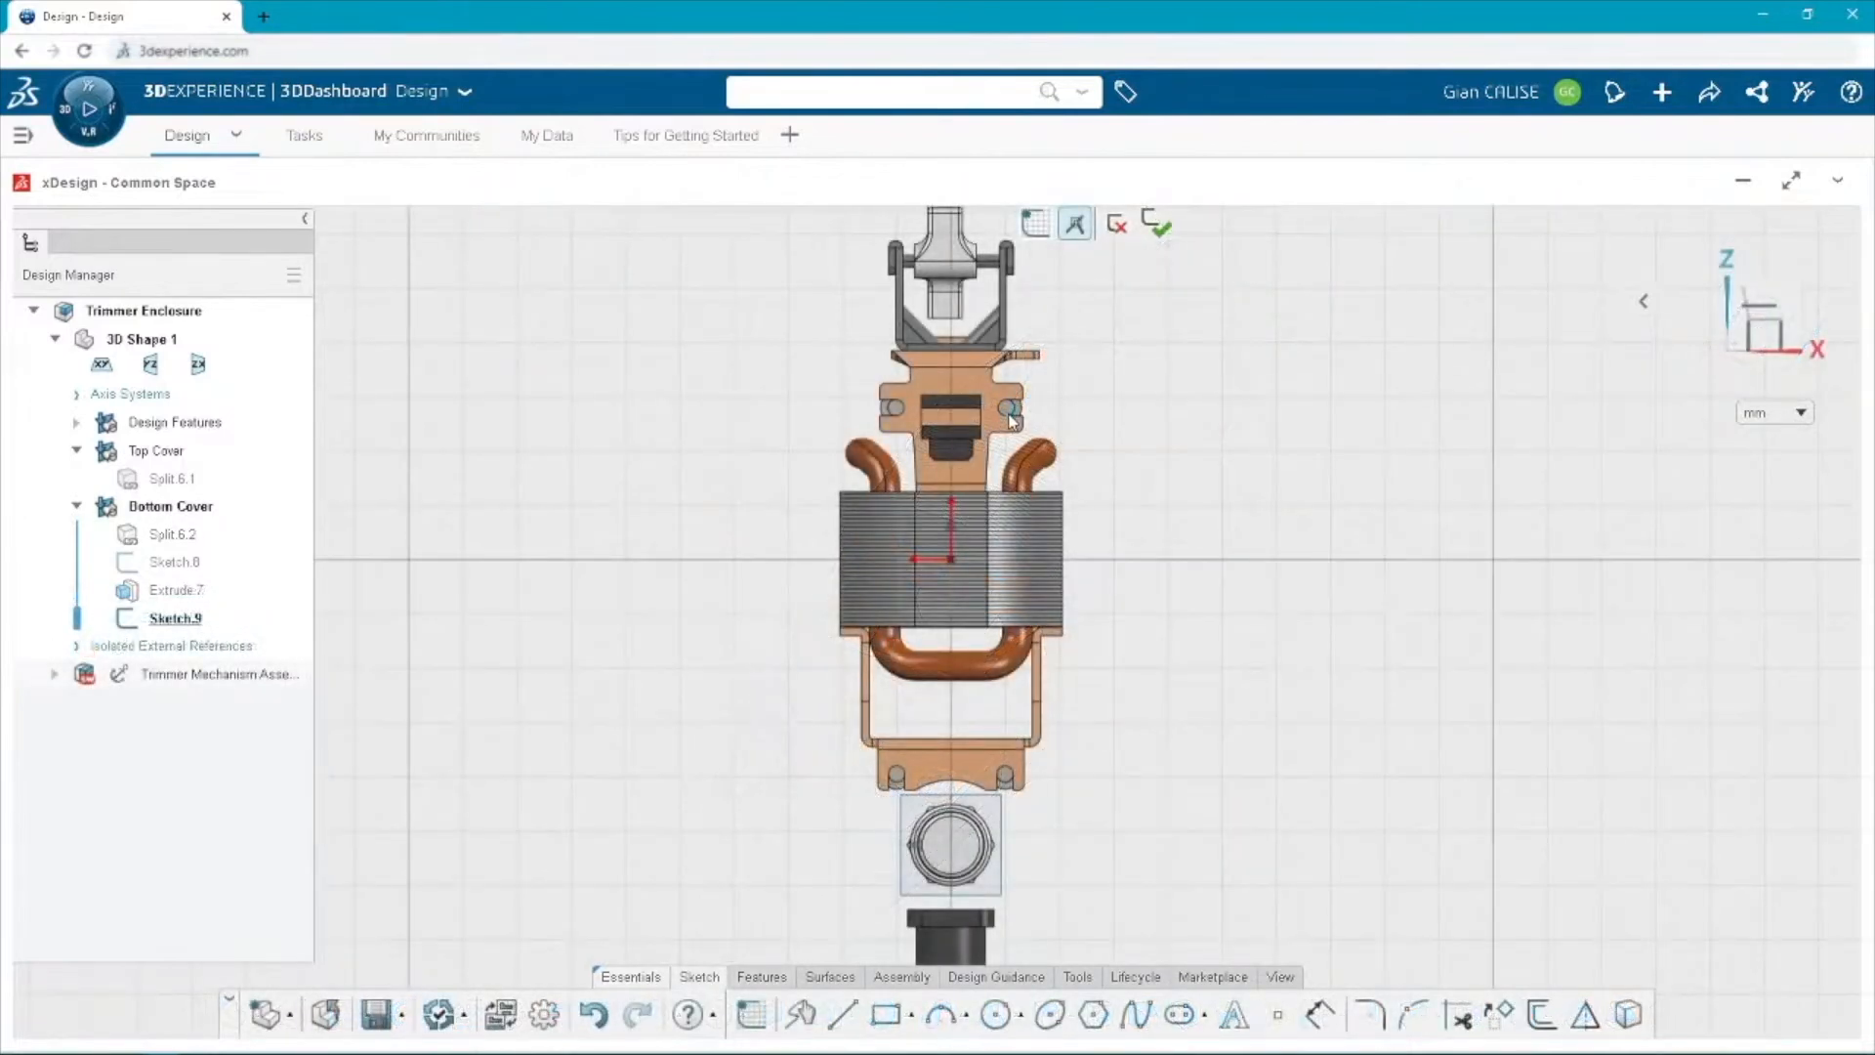
Convert the front and rear screw shank edges on one side of the mechanism into the sketch and offset them outward by 2.5 mm.
left_click(1010, 408)
left_click(1008, 778)
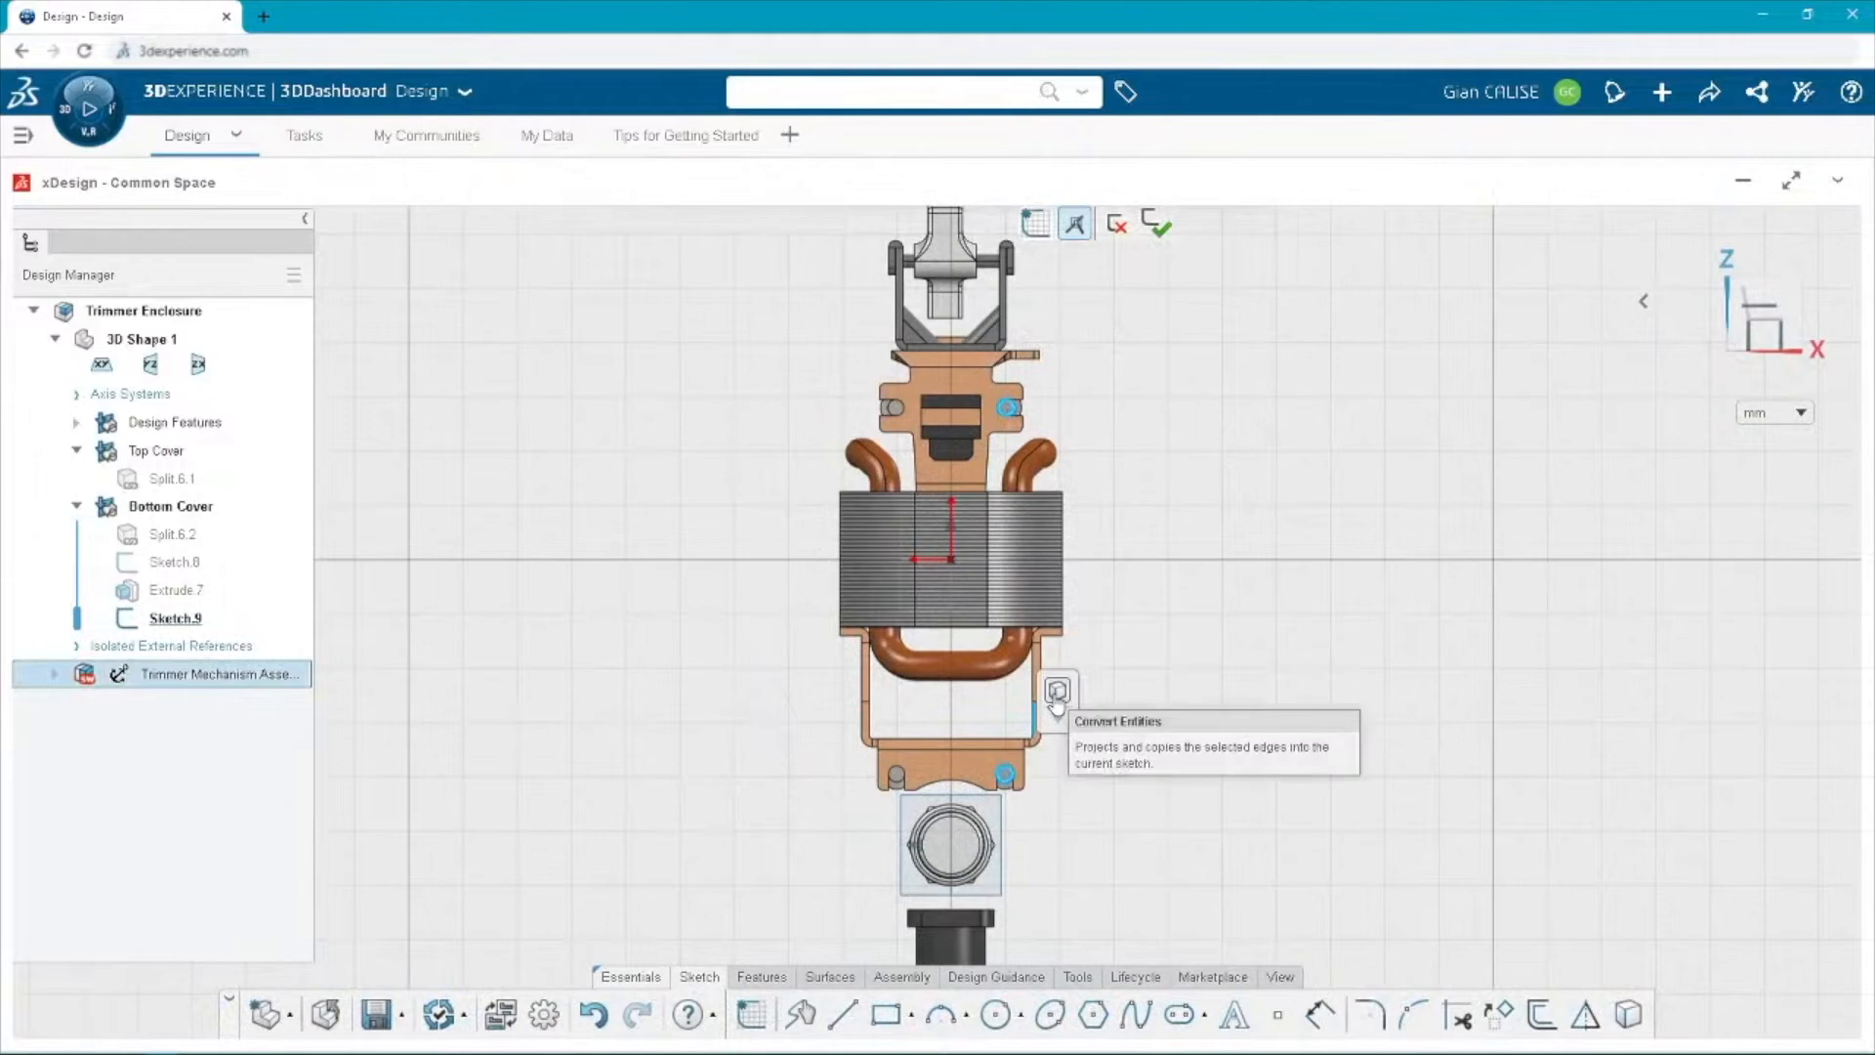
left_click(1056, 693)
left_click(903, 488)
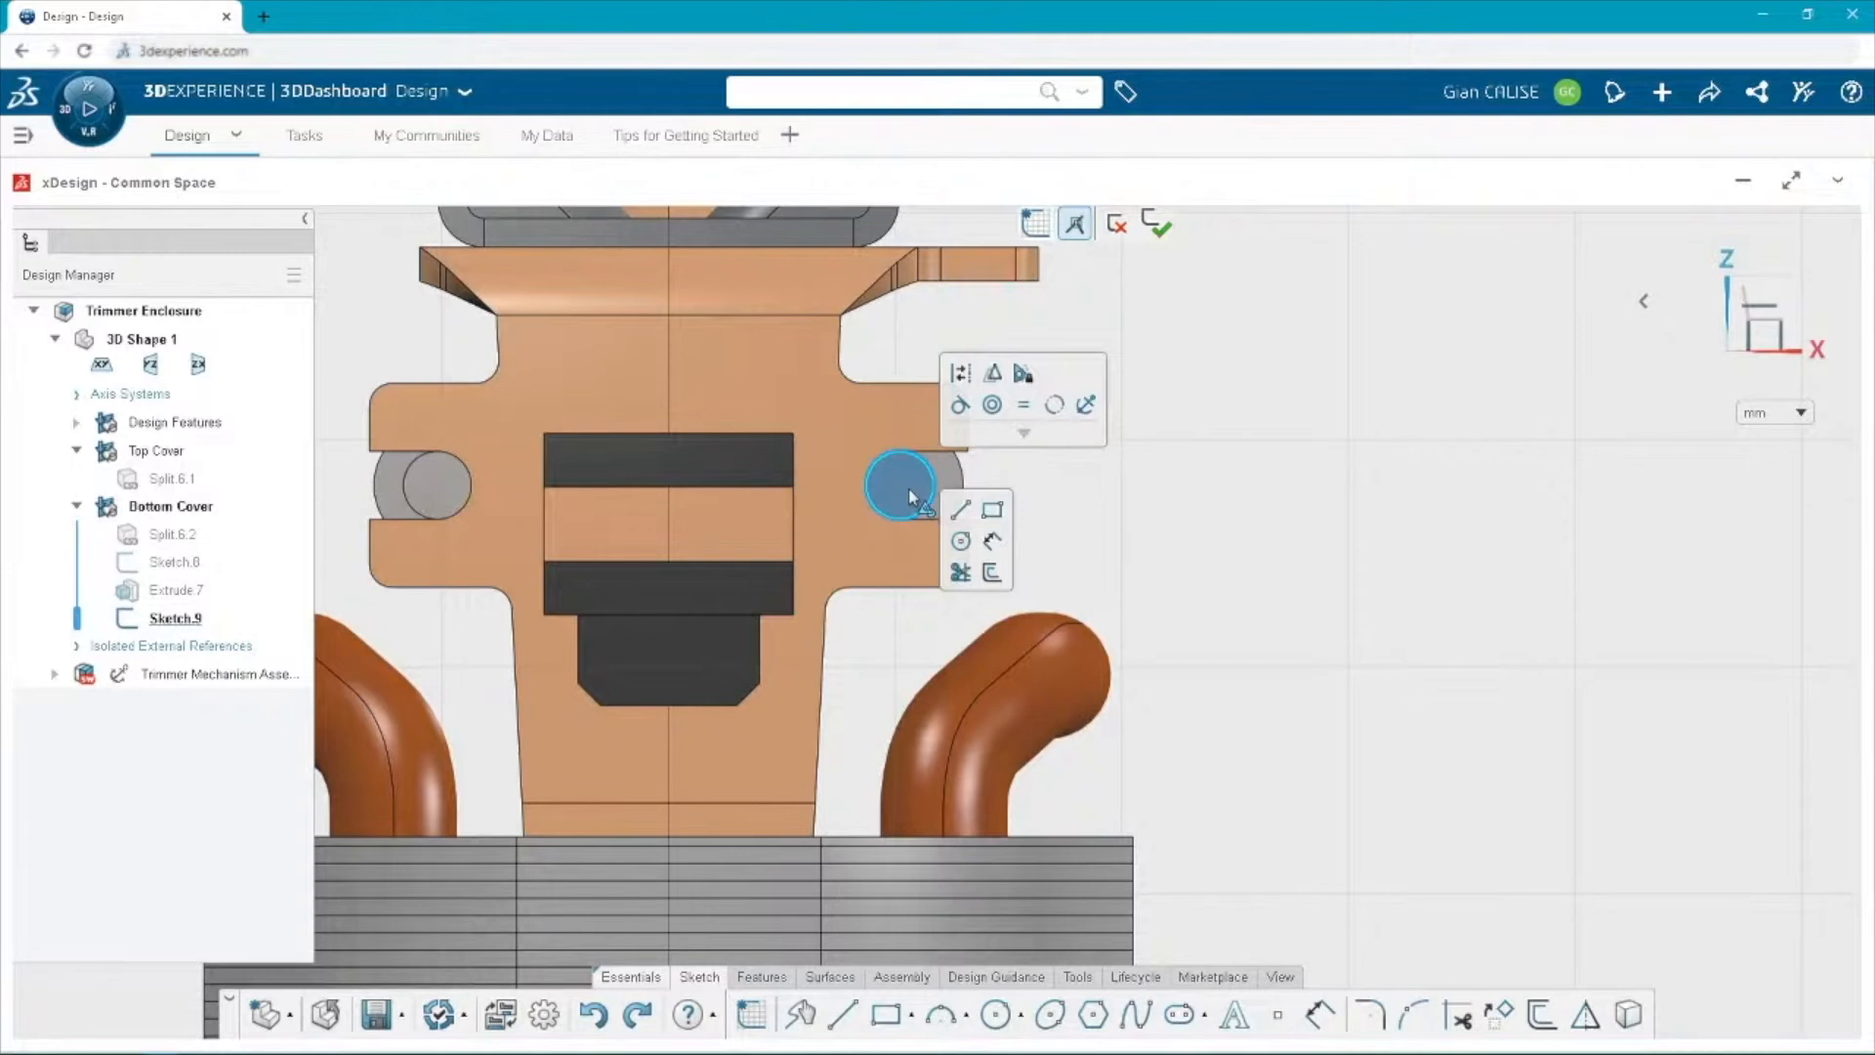
left_click(990, 581)
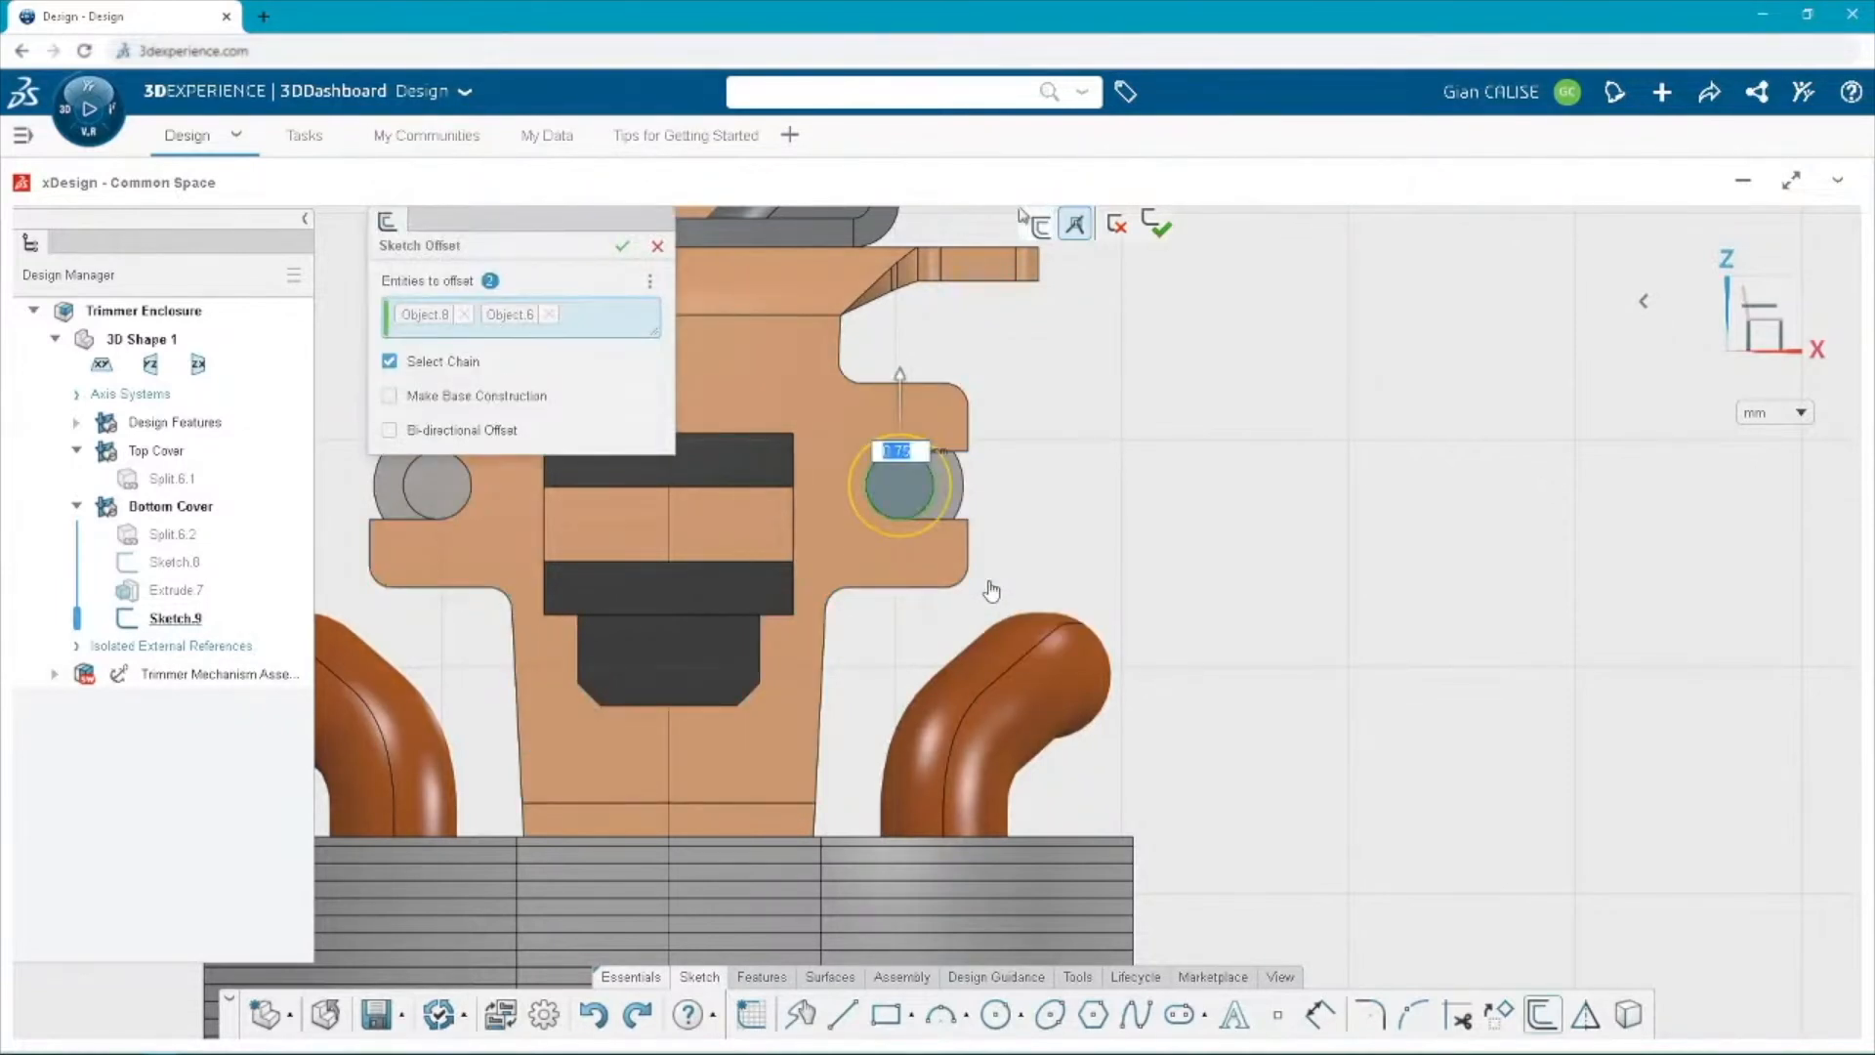
left_click_drag(900, 376, 1002, 392)
type("2.5")
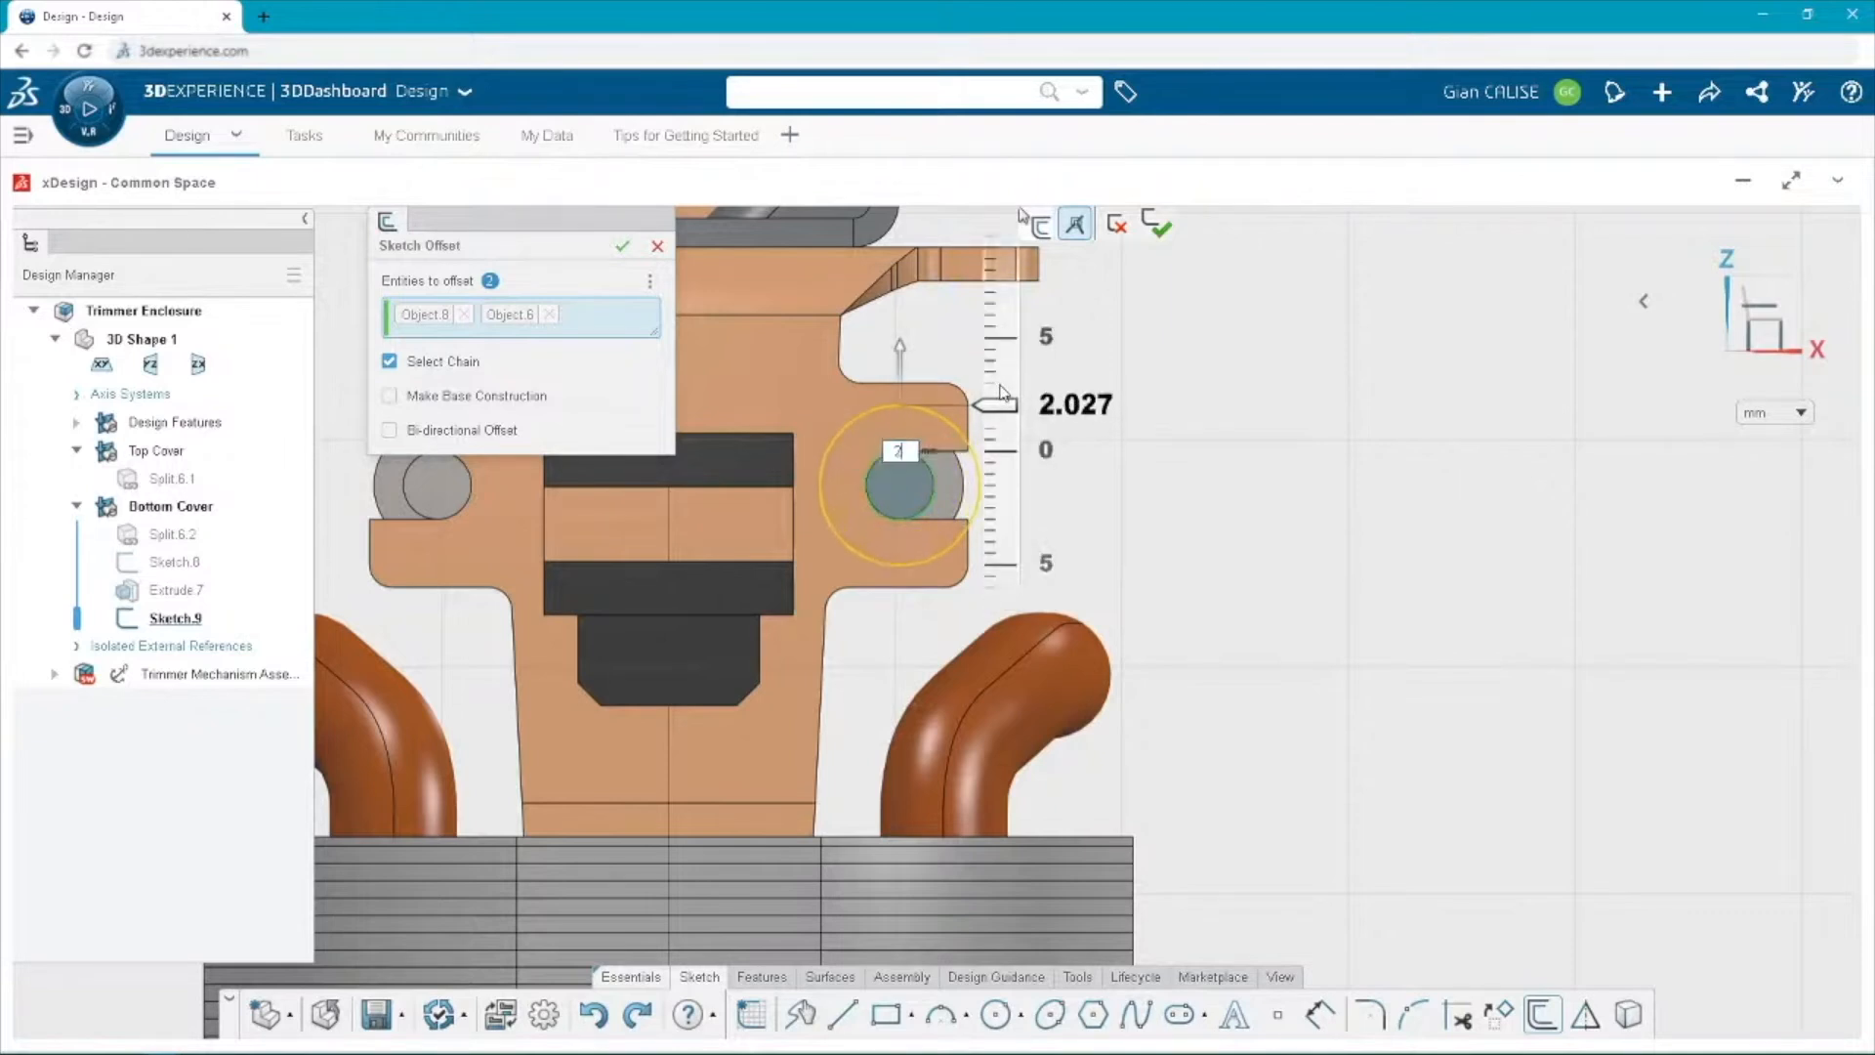
key("Return")
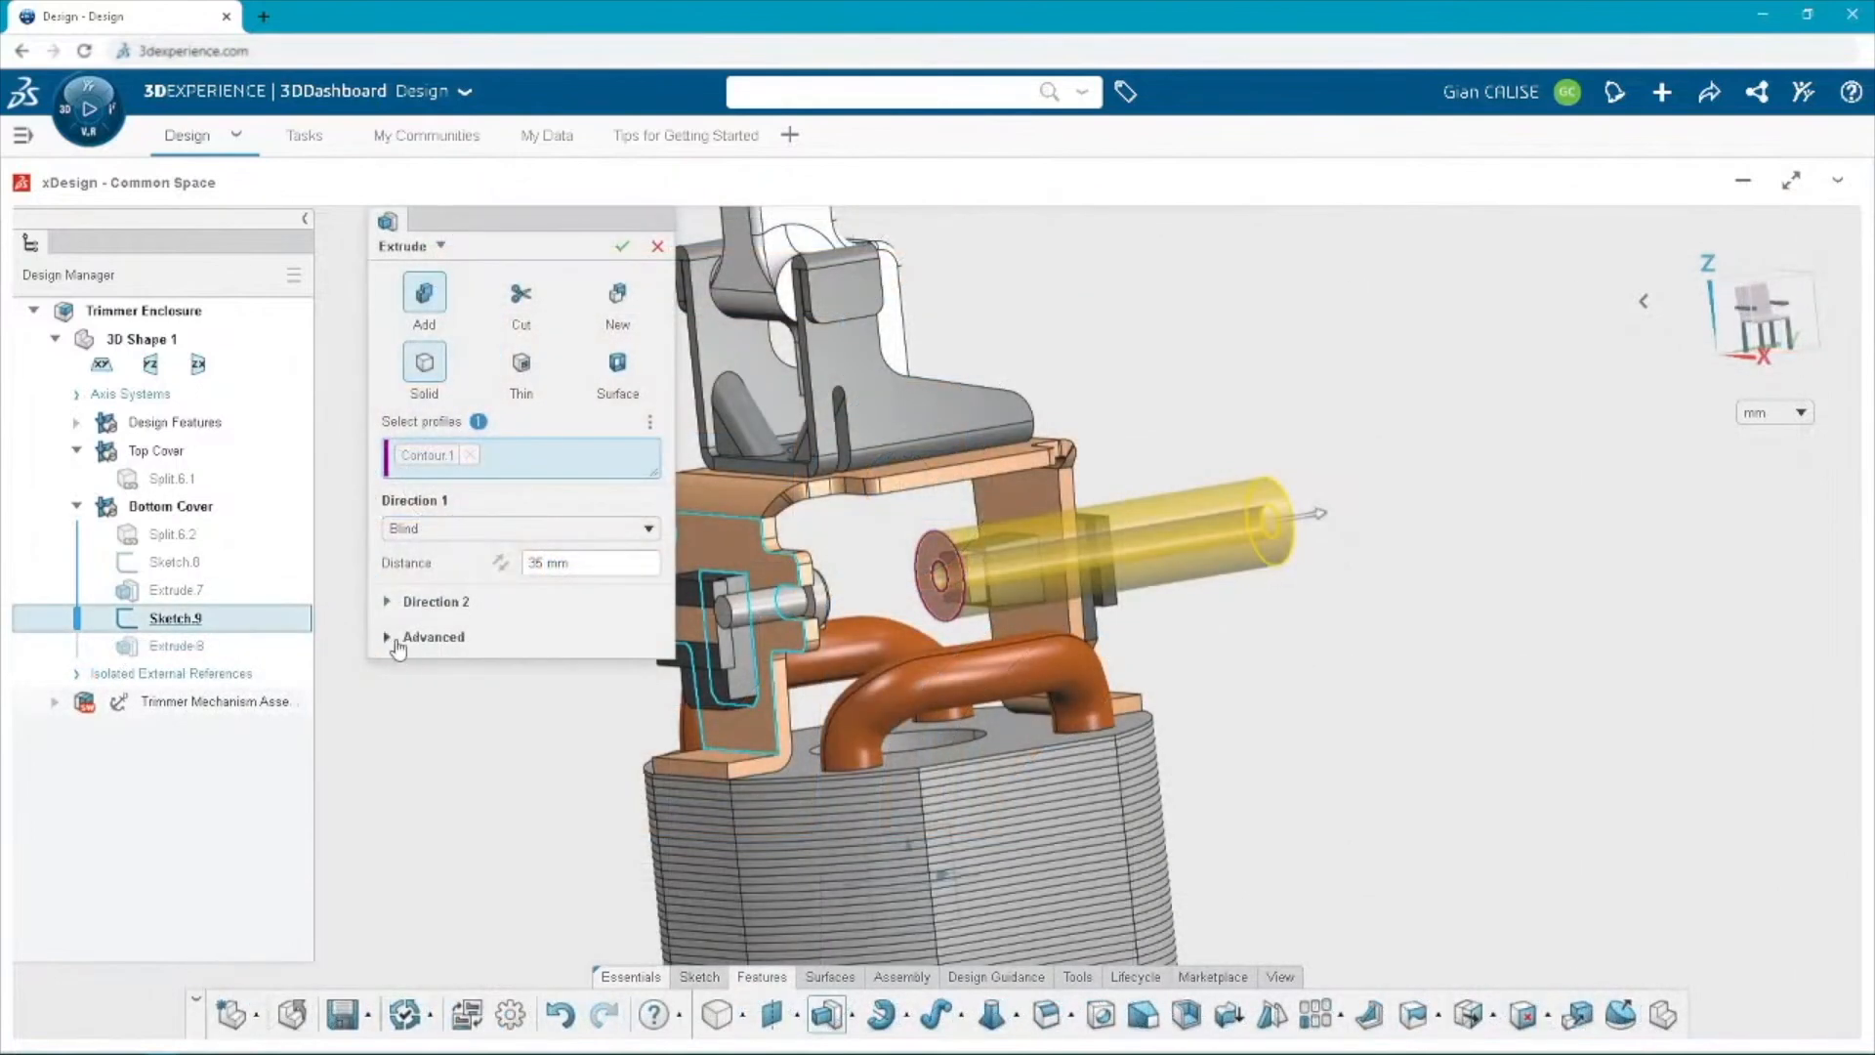
Set the ring contour's extrusion to start From Selected Geometry, using the mechanism bracket's face around the screw.
left_click(397, 645)
left_click(416, 692)
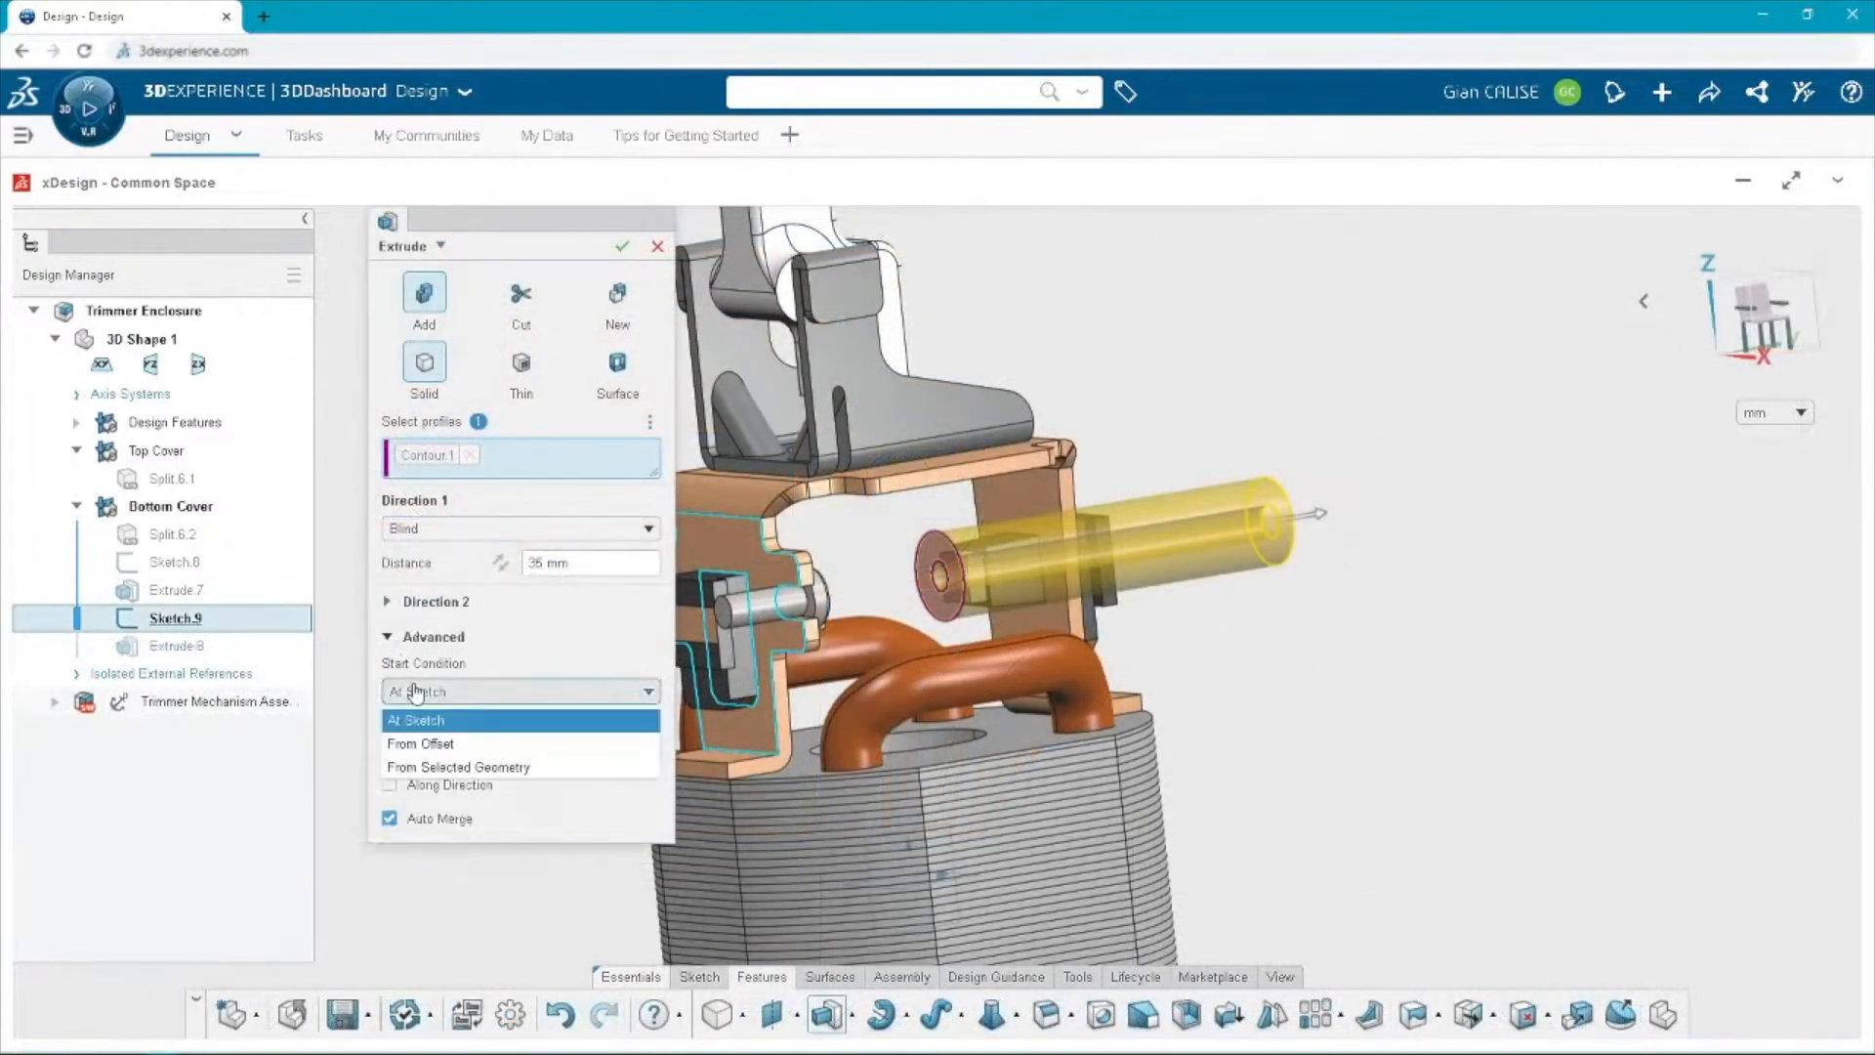
left_click(459, 766)
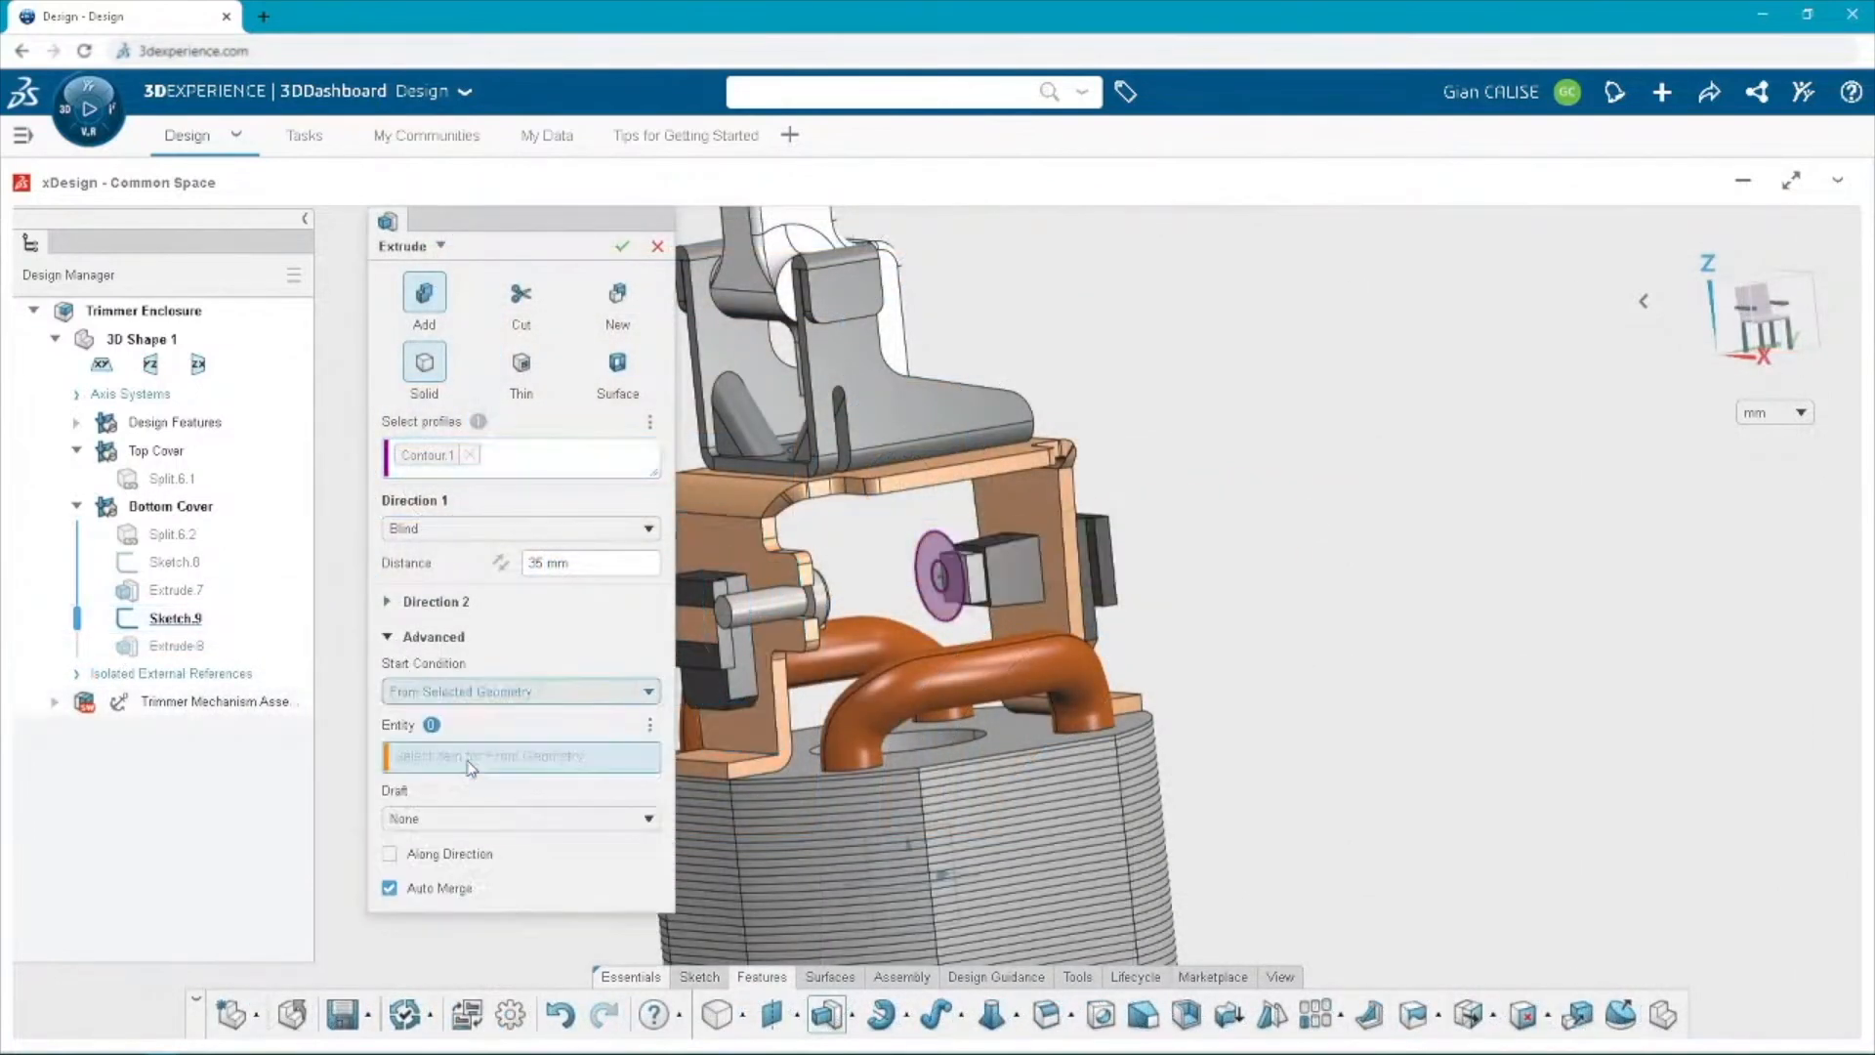
left_click(771, 645)
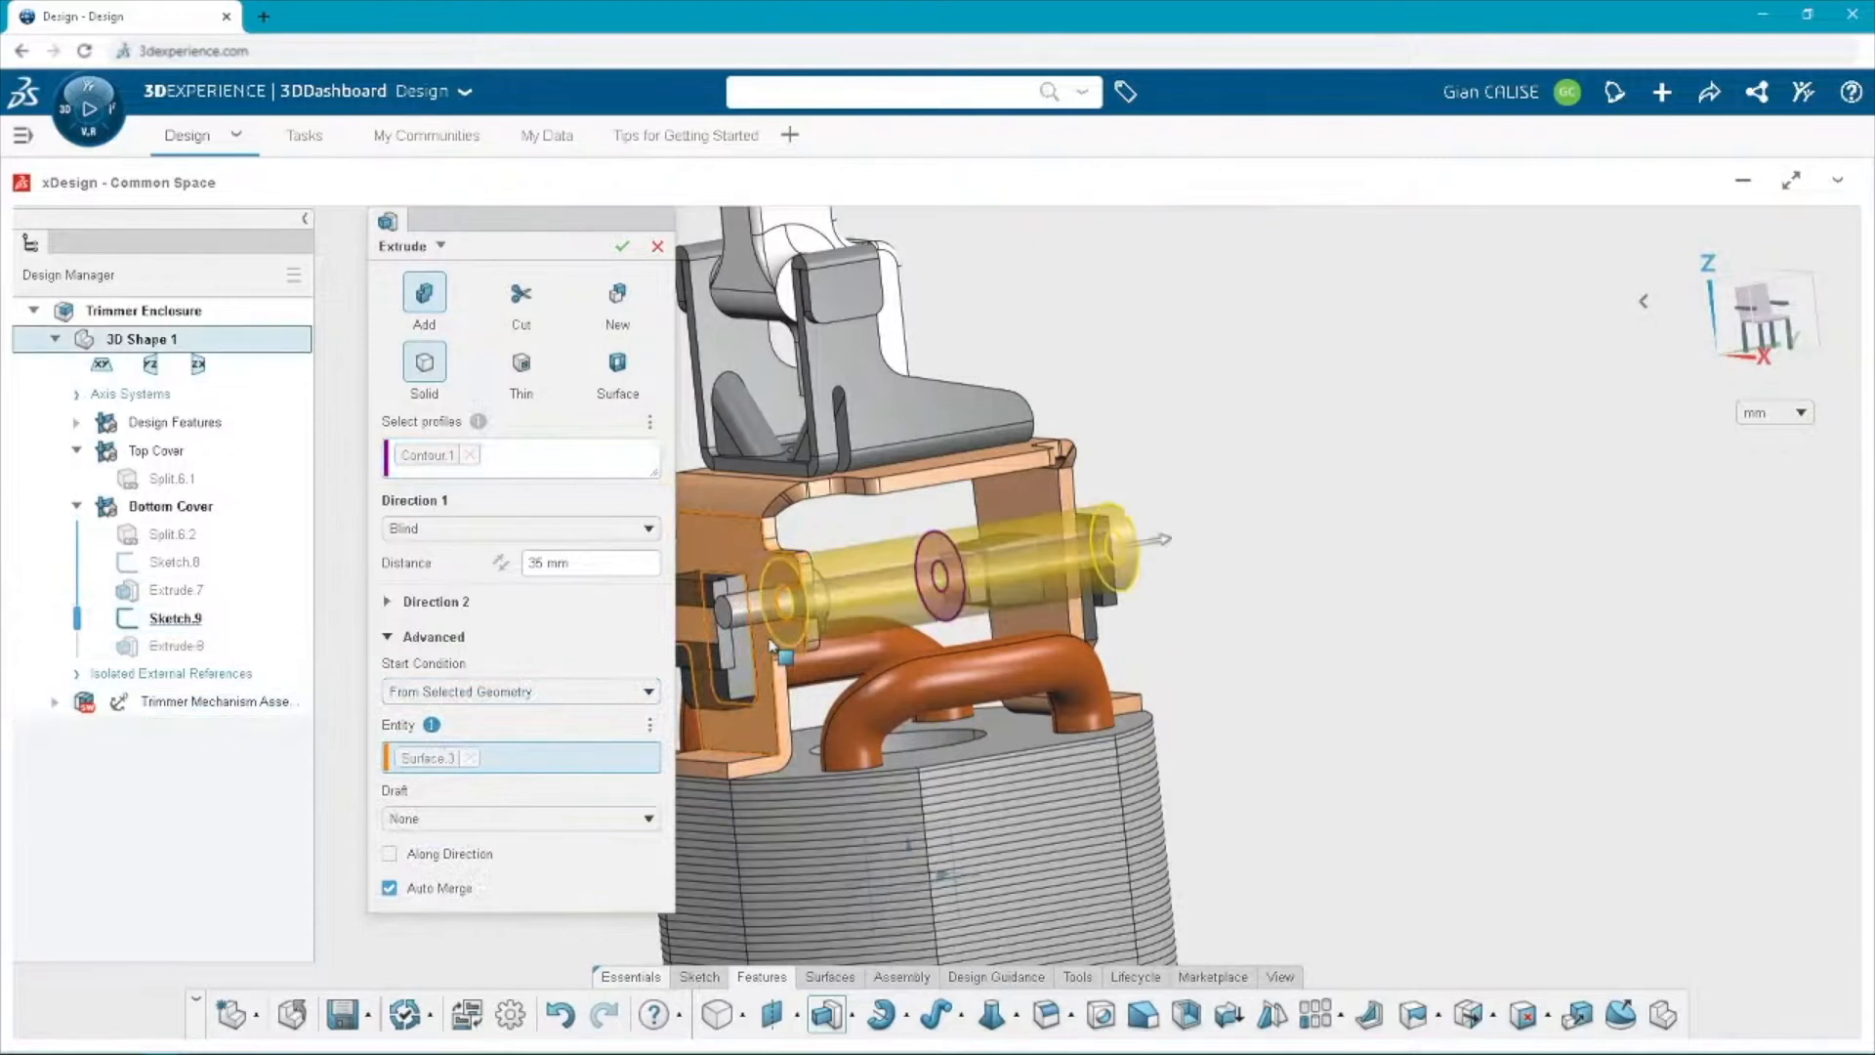
scroll(770, 646, "down", 2)
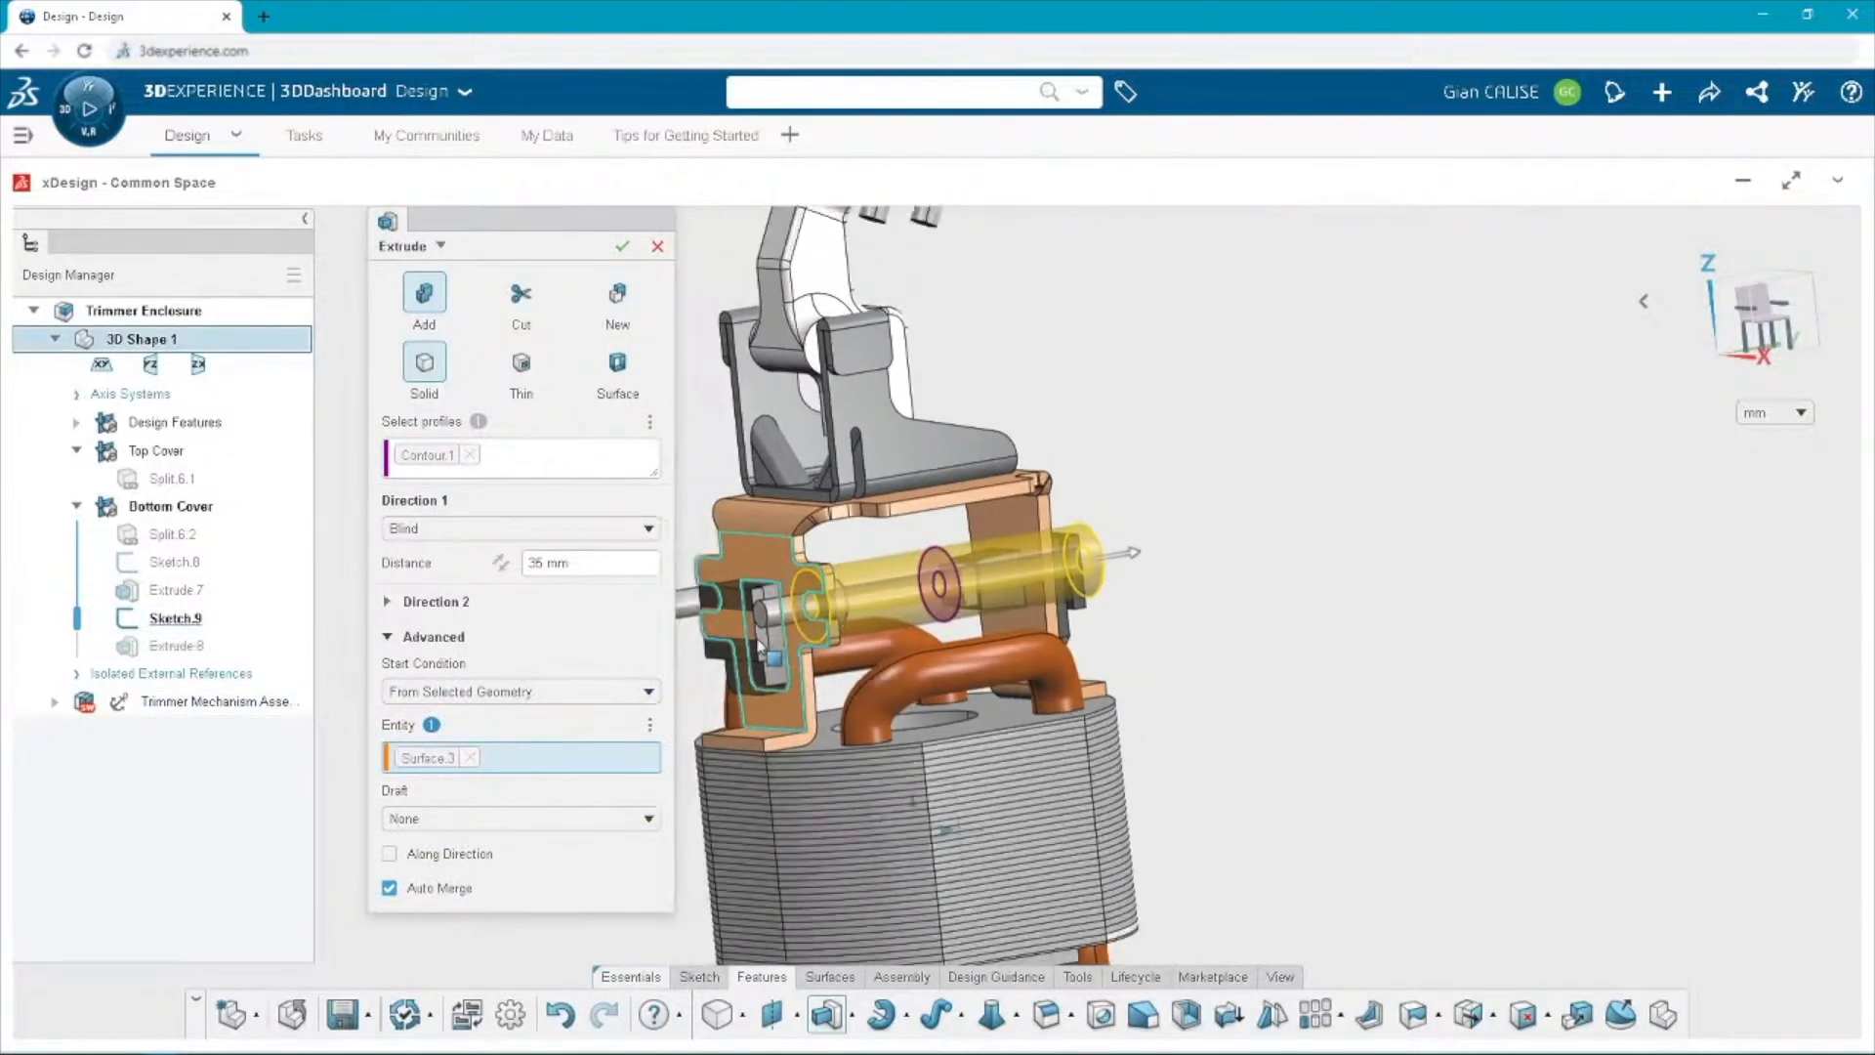
Show the bottom cover body and finish the screw boss extrusion as Up To Body against it.
left_click(451, 530)
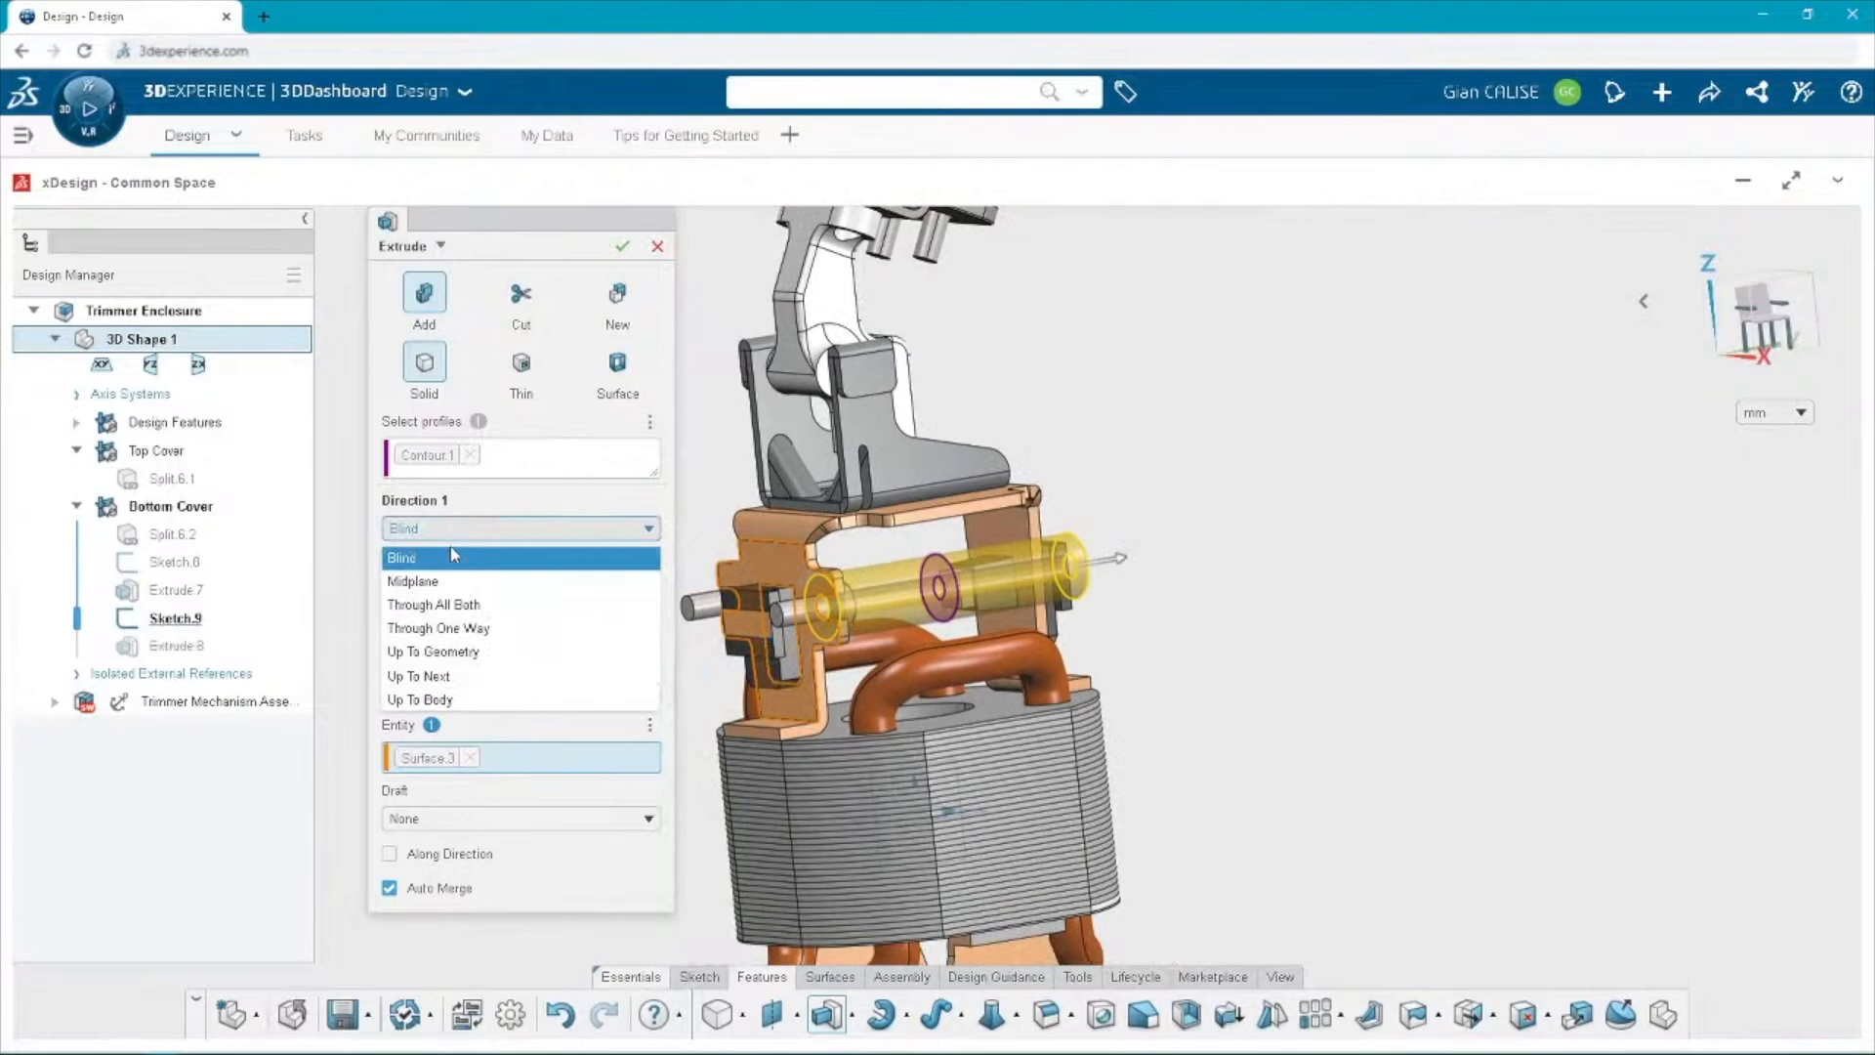
left_click(463, 701)
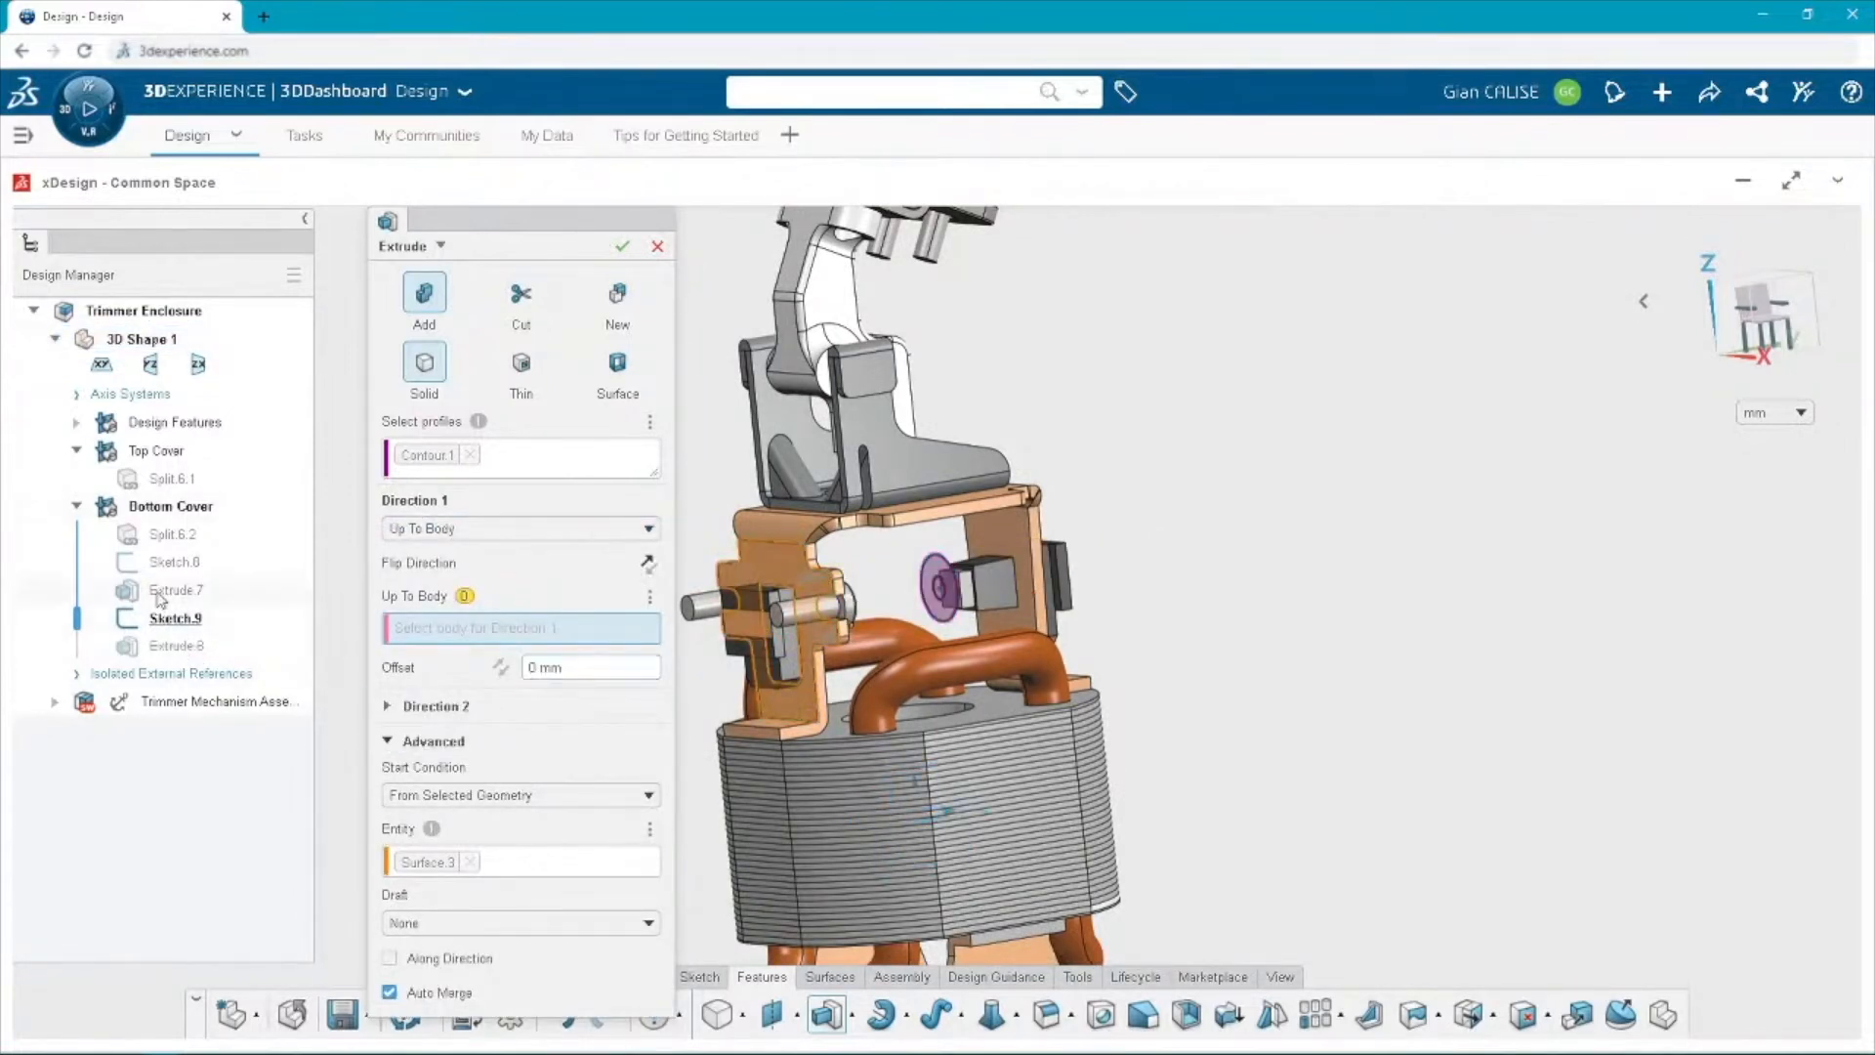
left_click(206, 533)
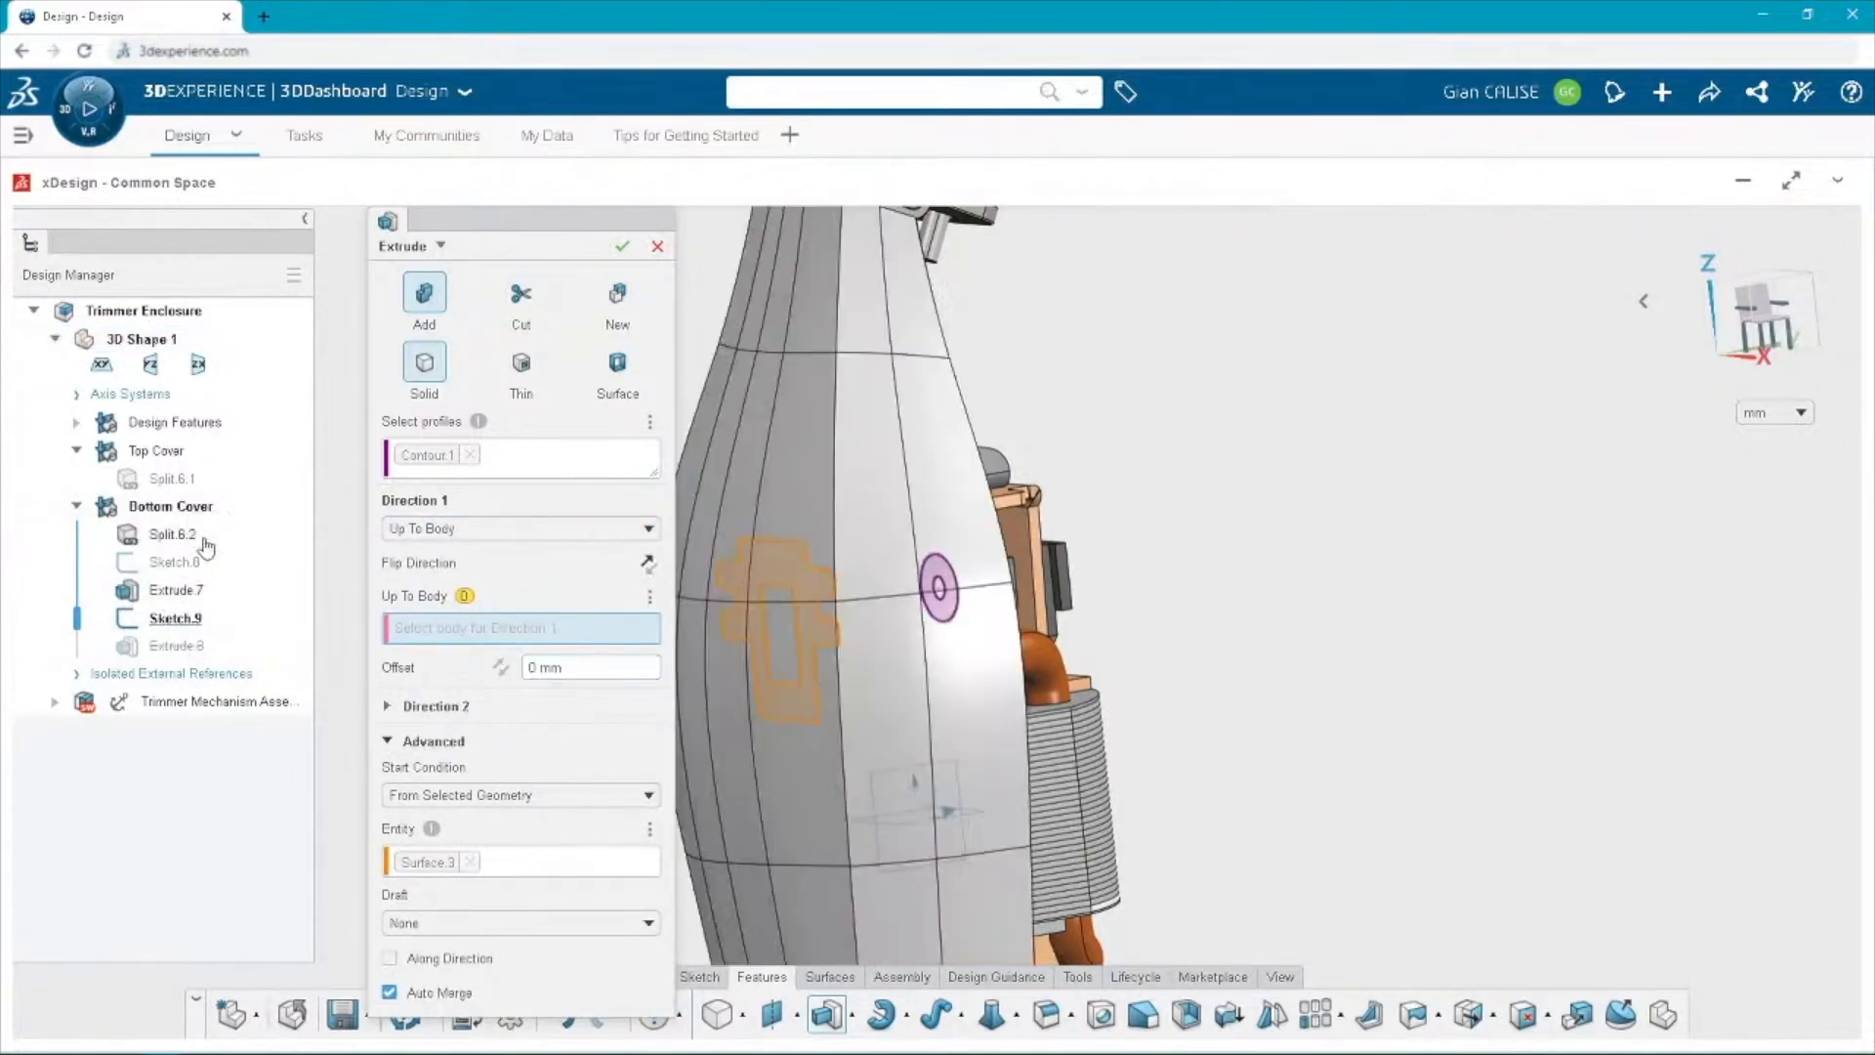
left_click(793, 670)
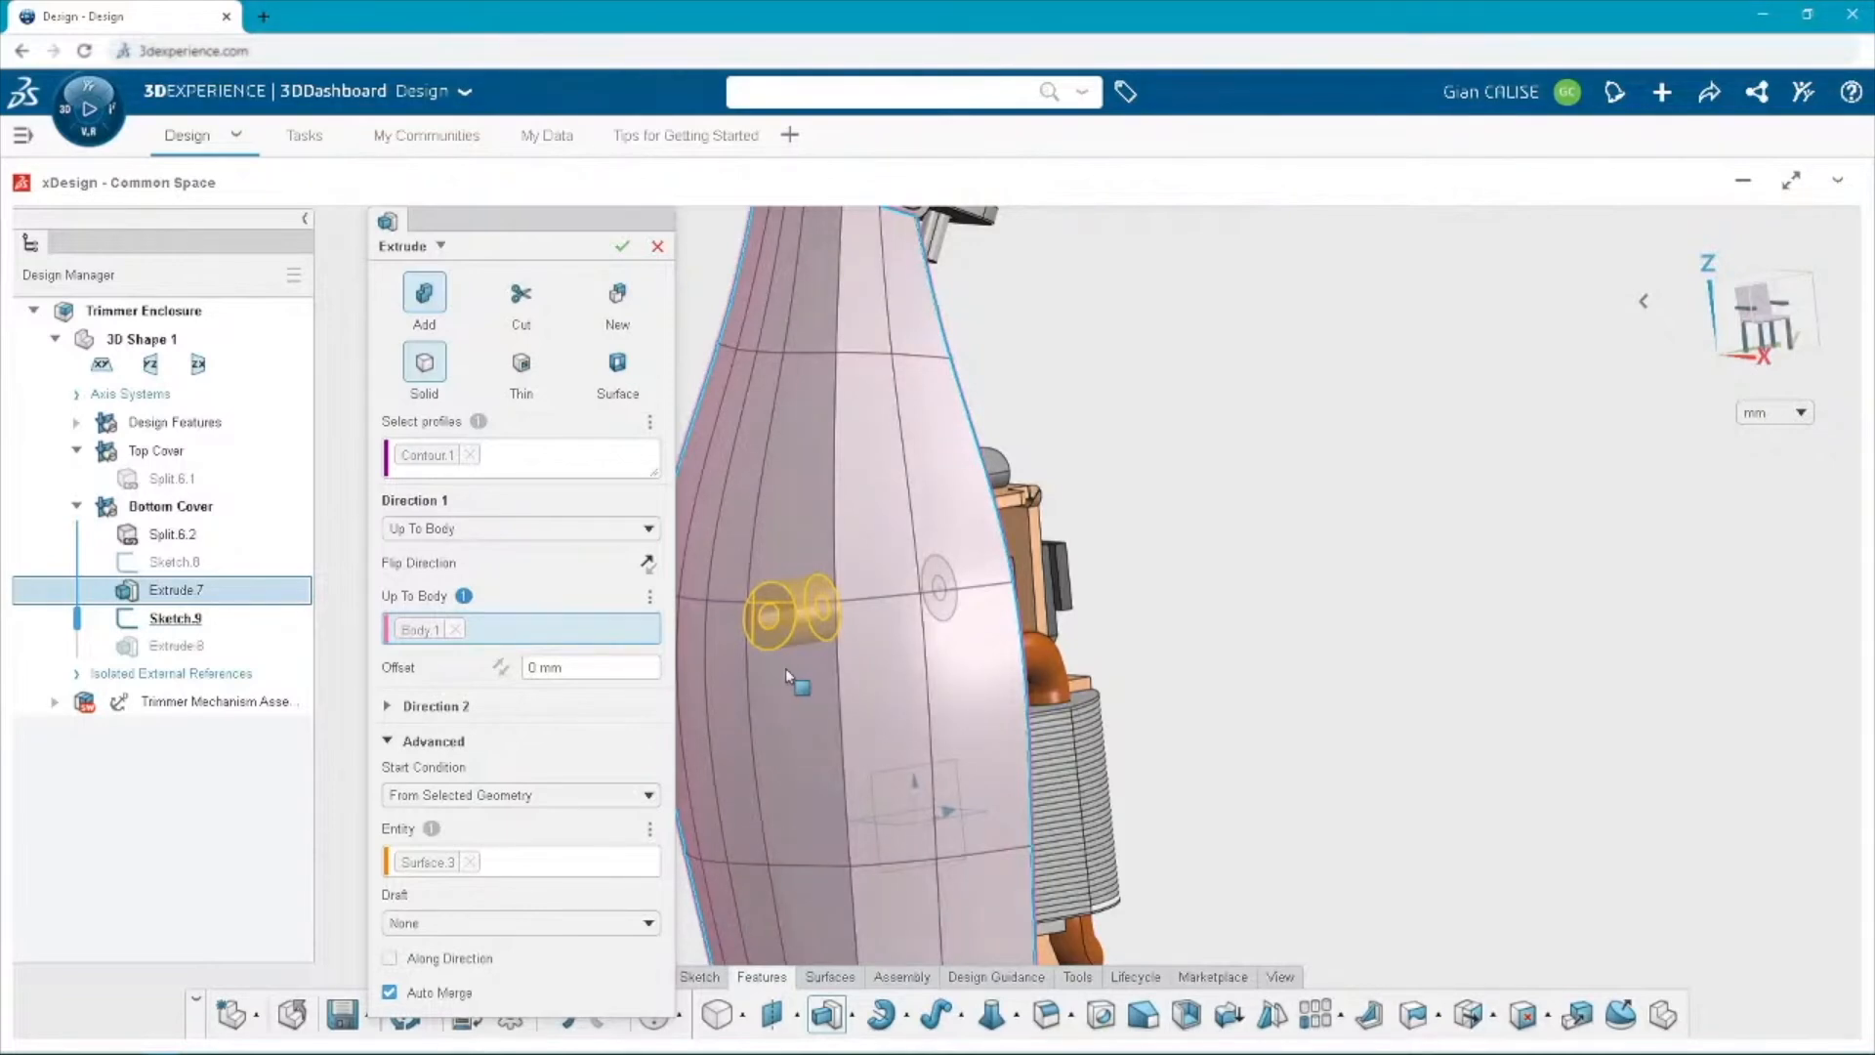
left_click(622, 247)
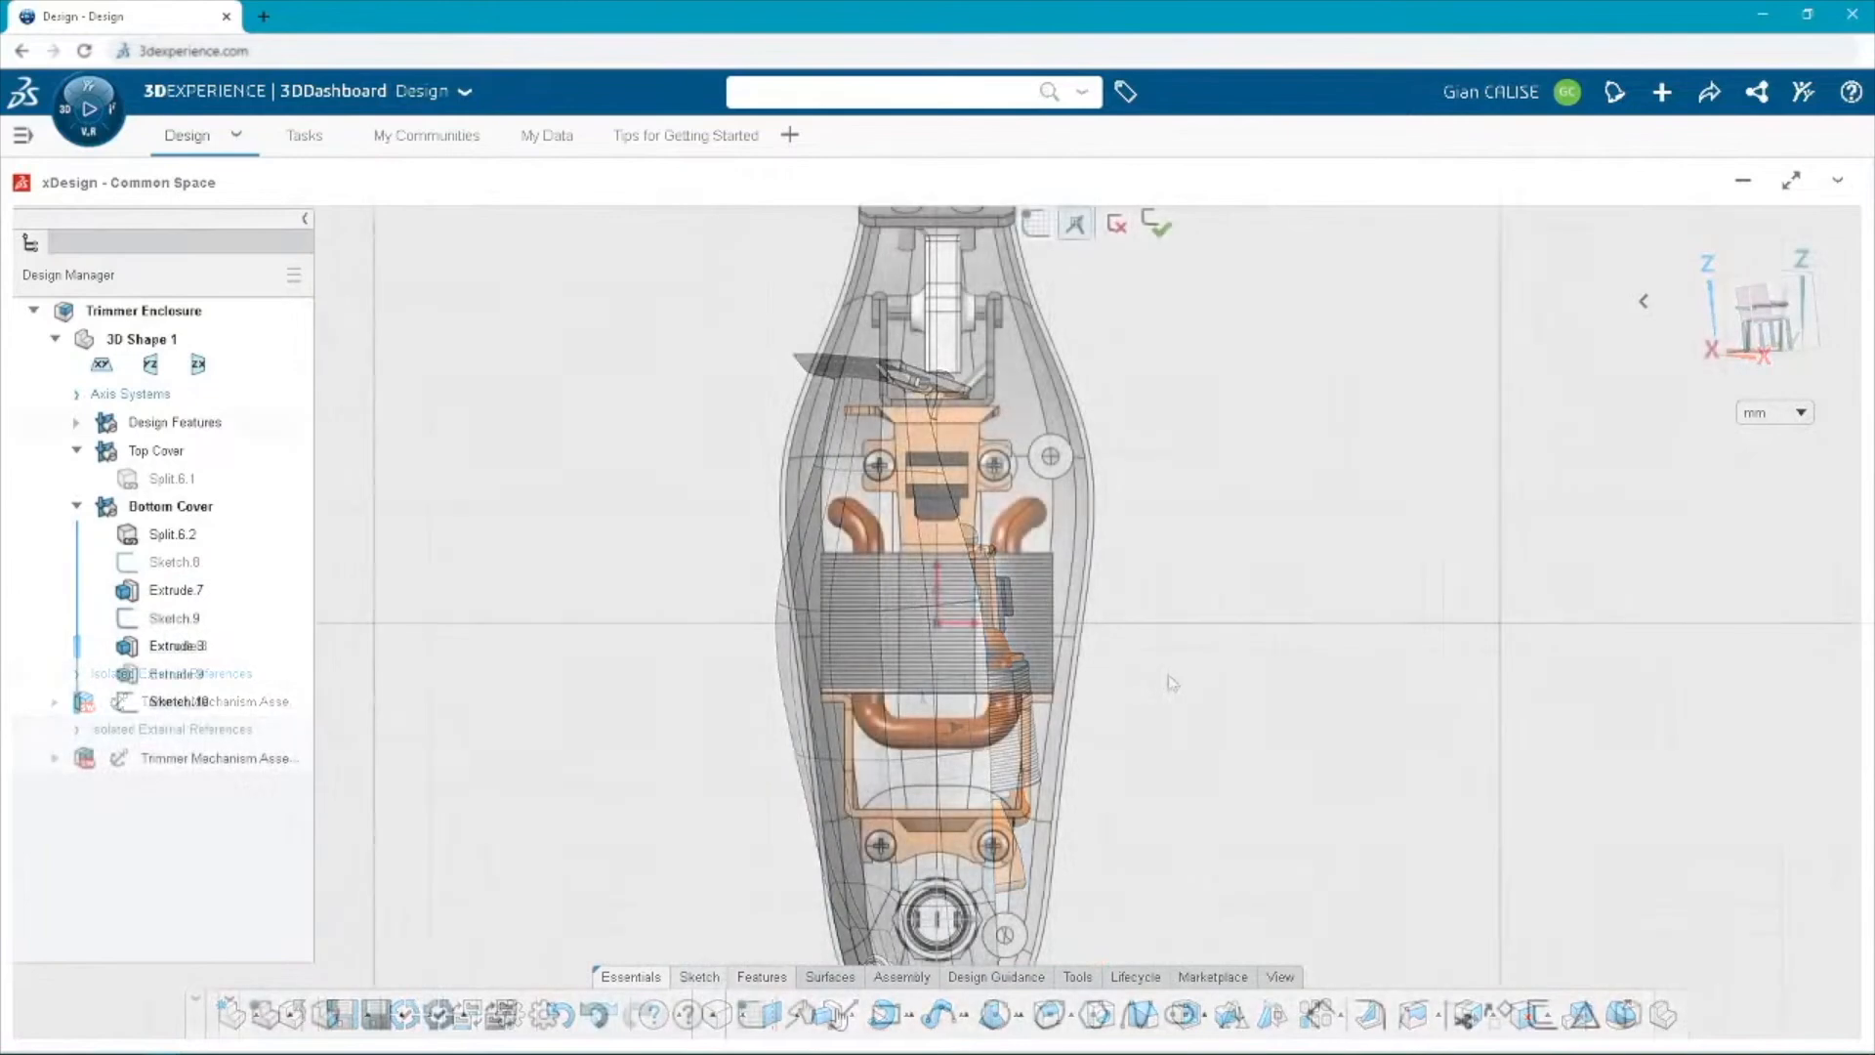
Sketch a short line from the front boss's outer edge to the adjacent cover wall as a rib profile.
scroll(1079, 461, "up", 3)
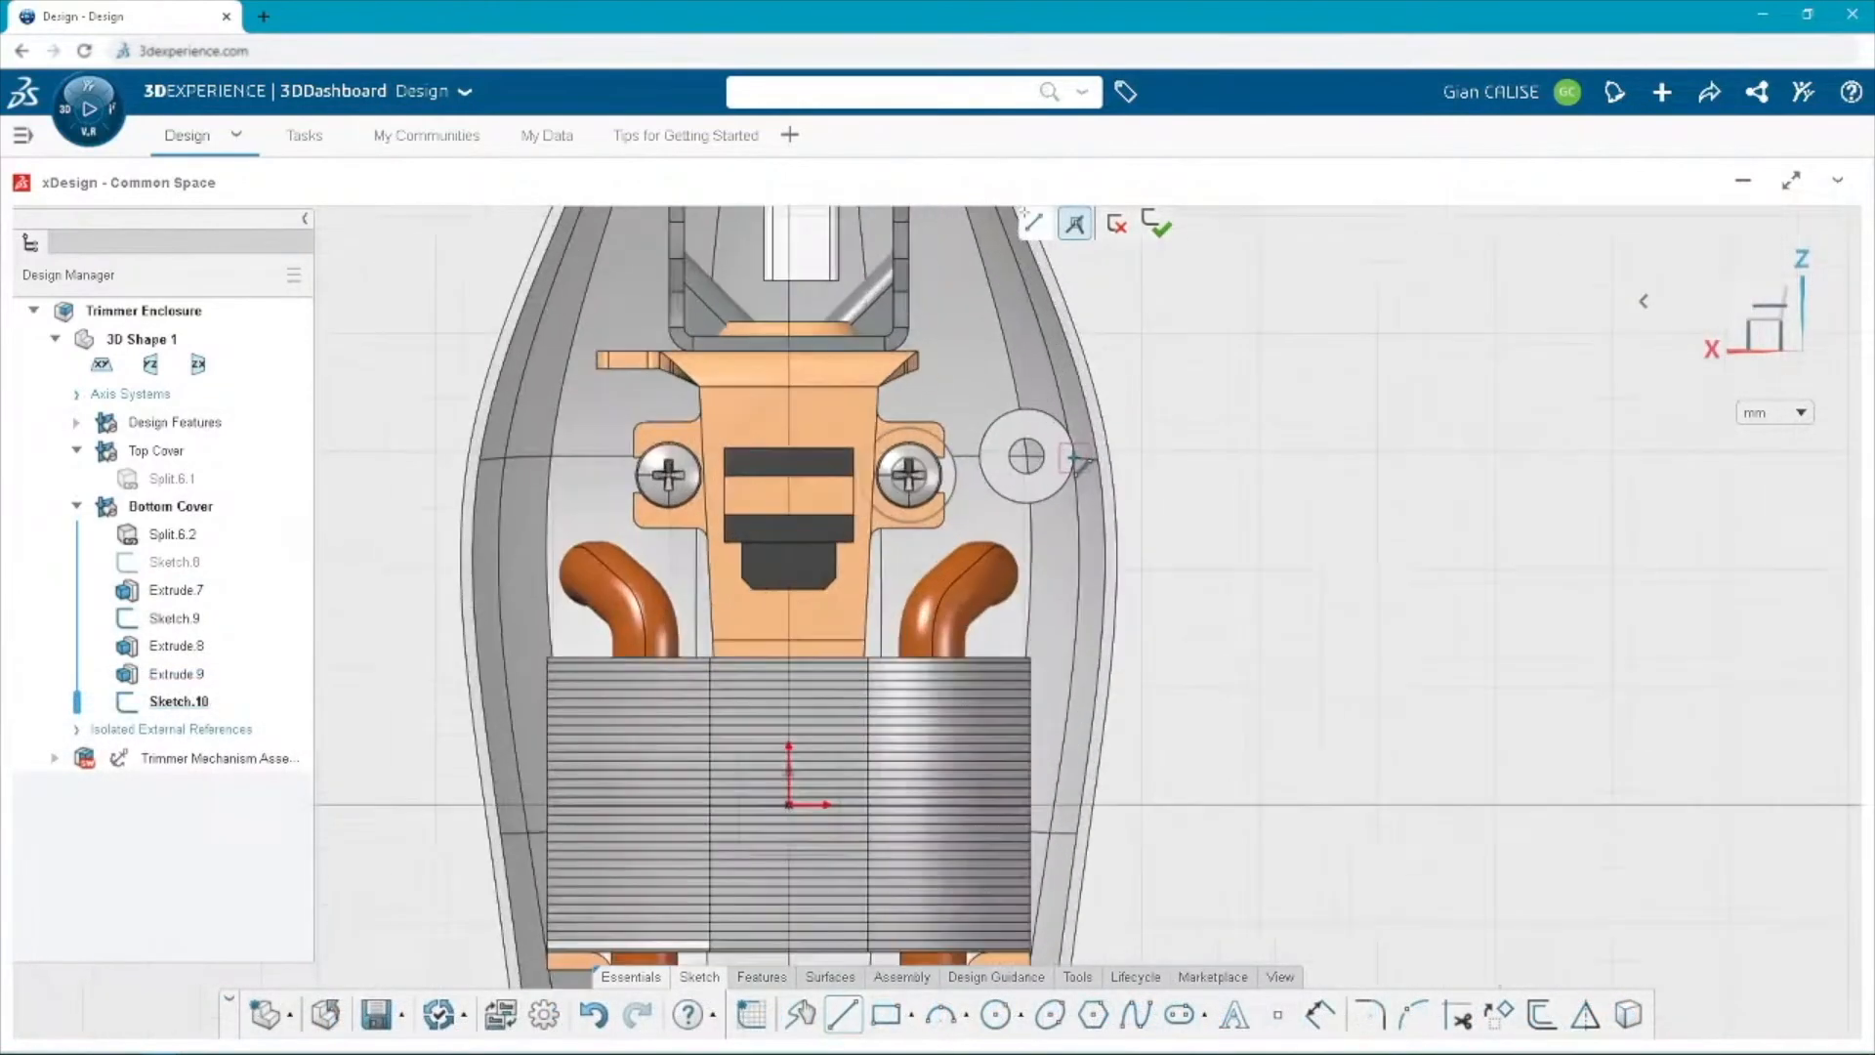
scroll(1079, 461, "up", 3)
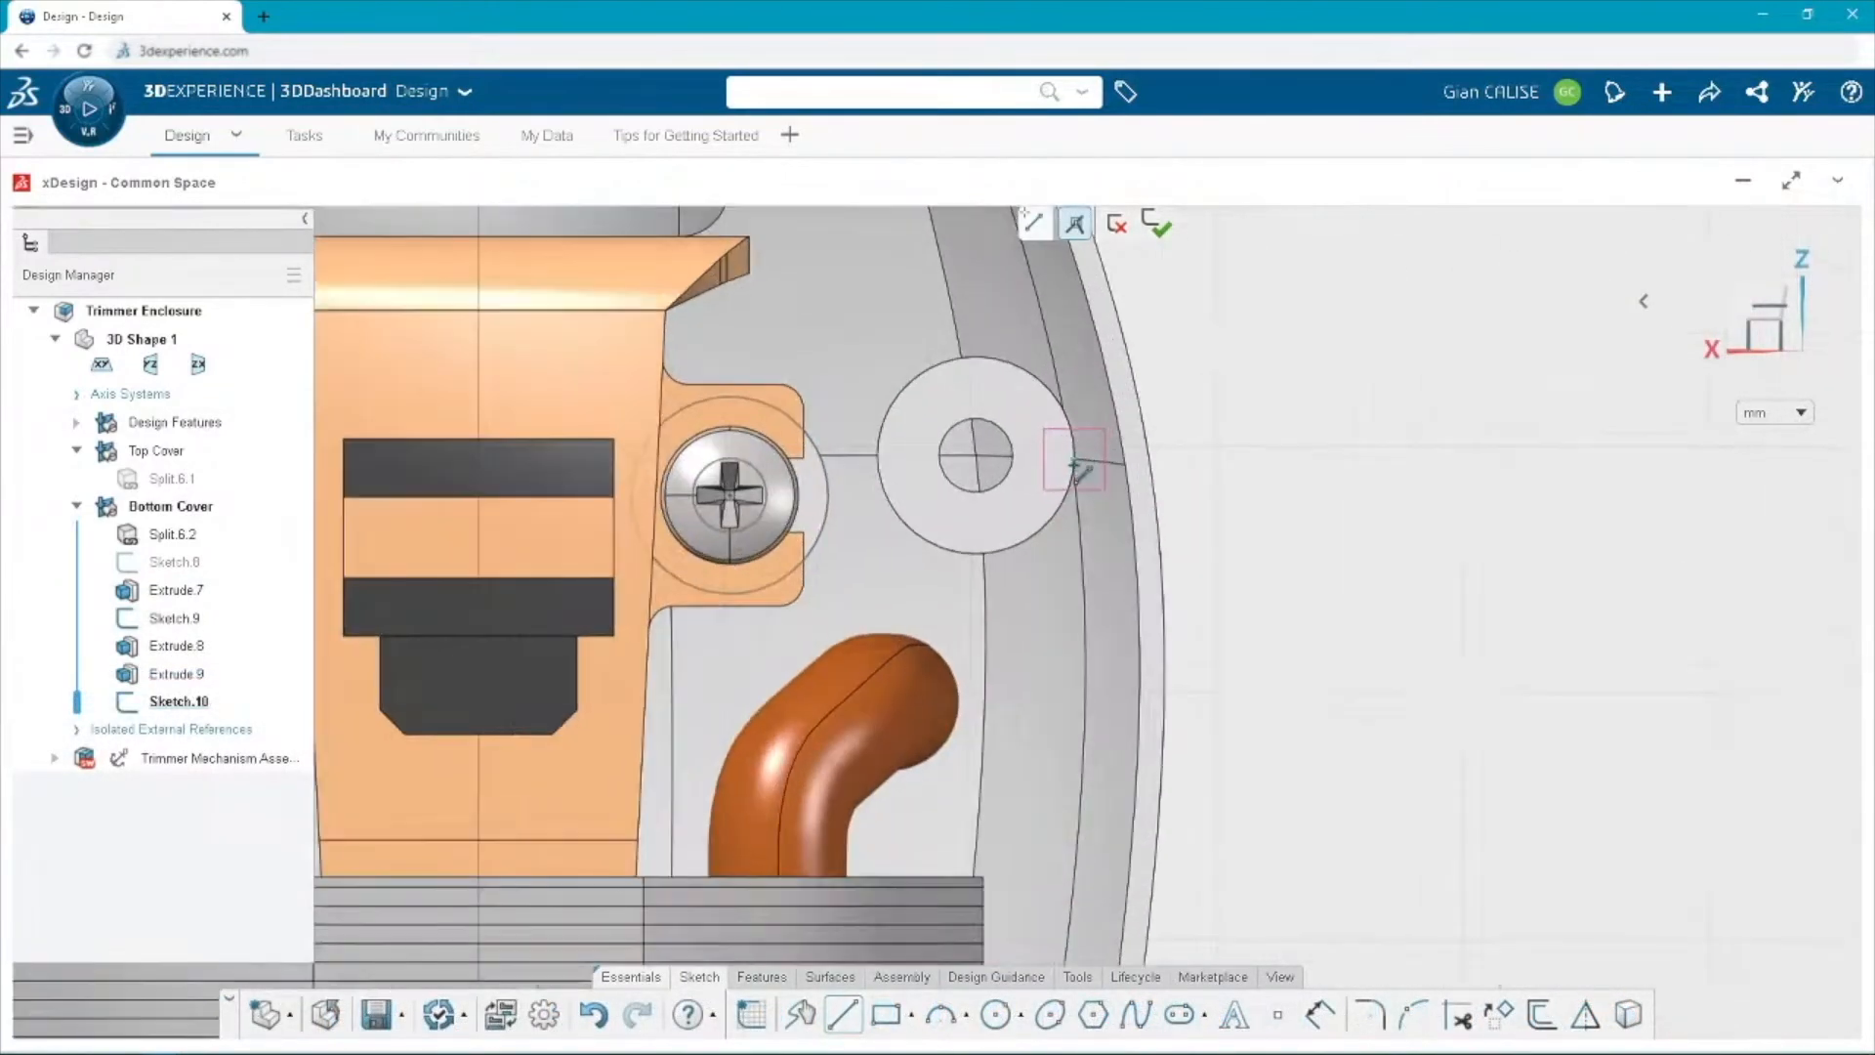
left_click(1074, 459)
left_click(1130, 459)
key("Escape")
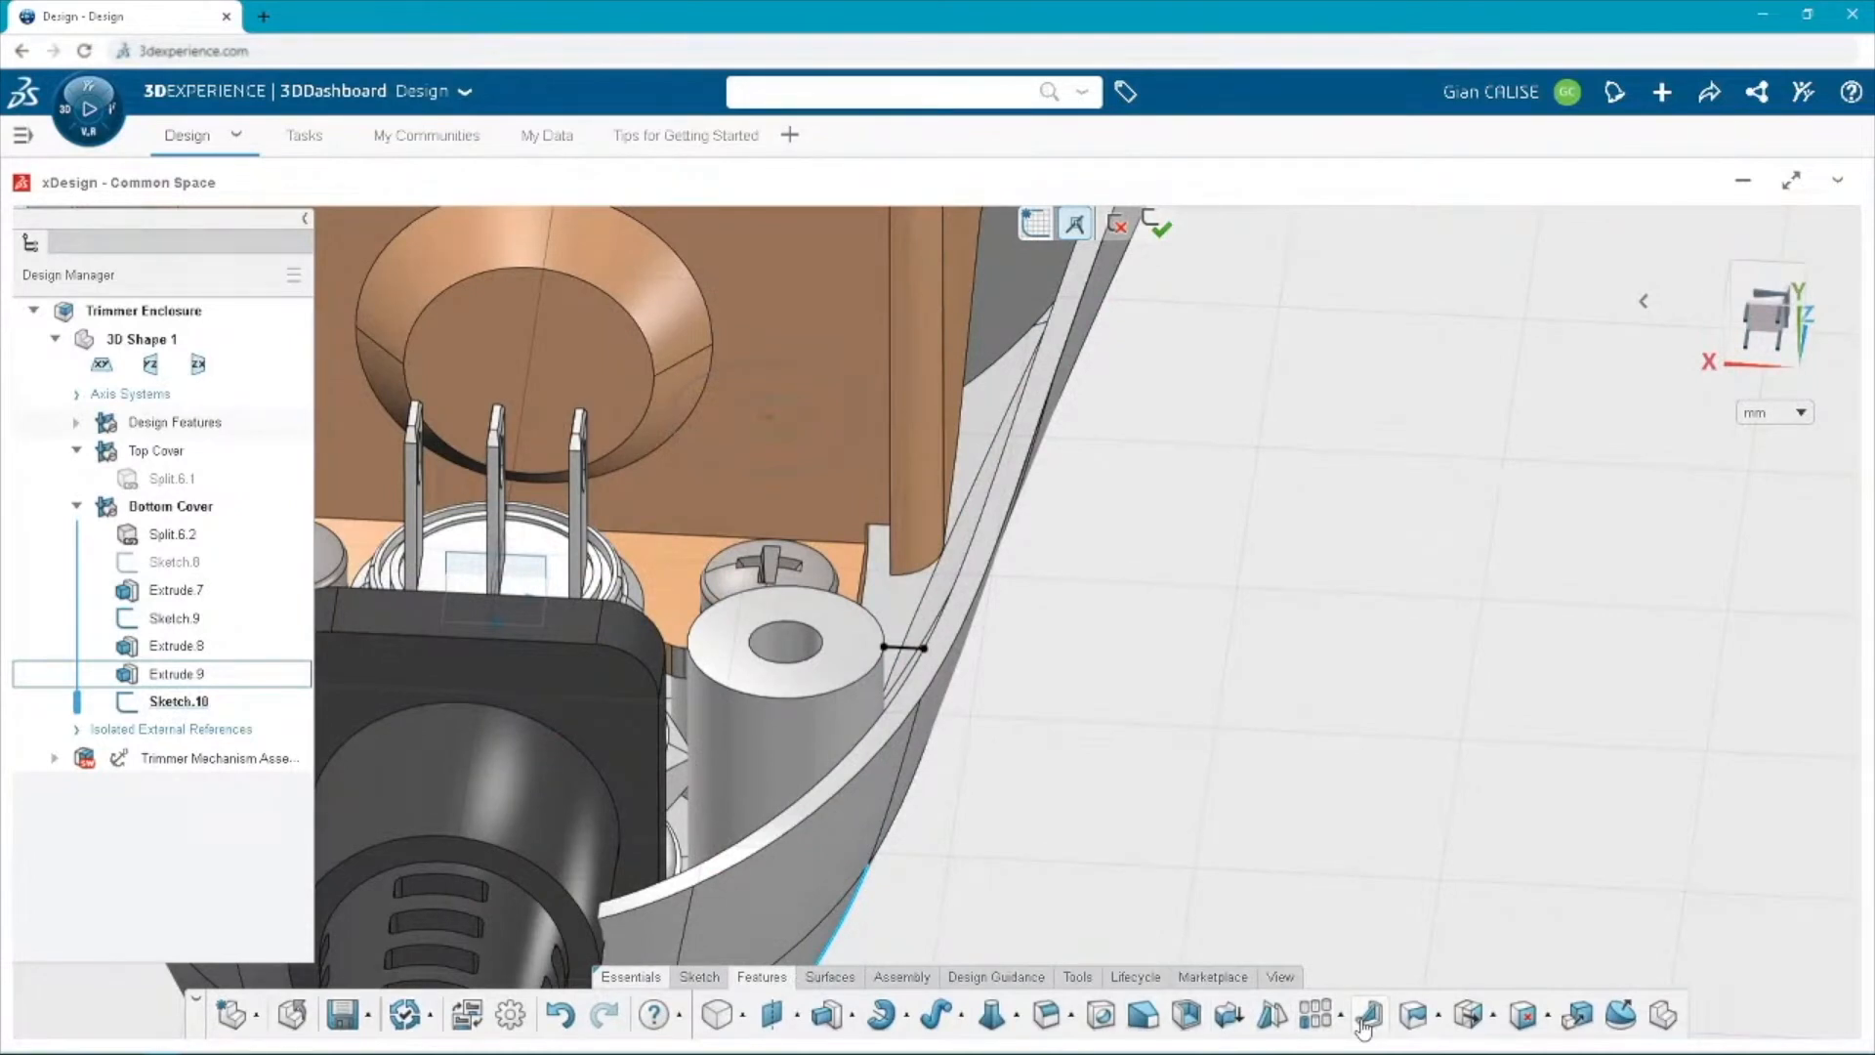
Create ribs from the line sketch between the bosses and the bottom cover wall, midplane with 2.5 mm thickness.
left_click(1368, 1015)
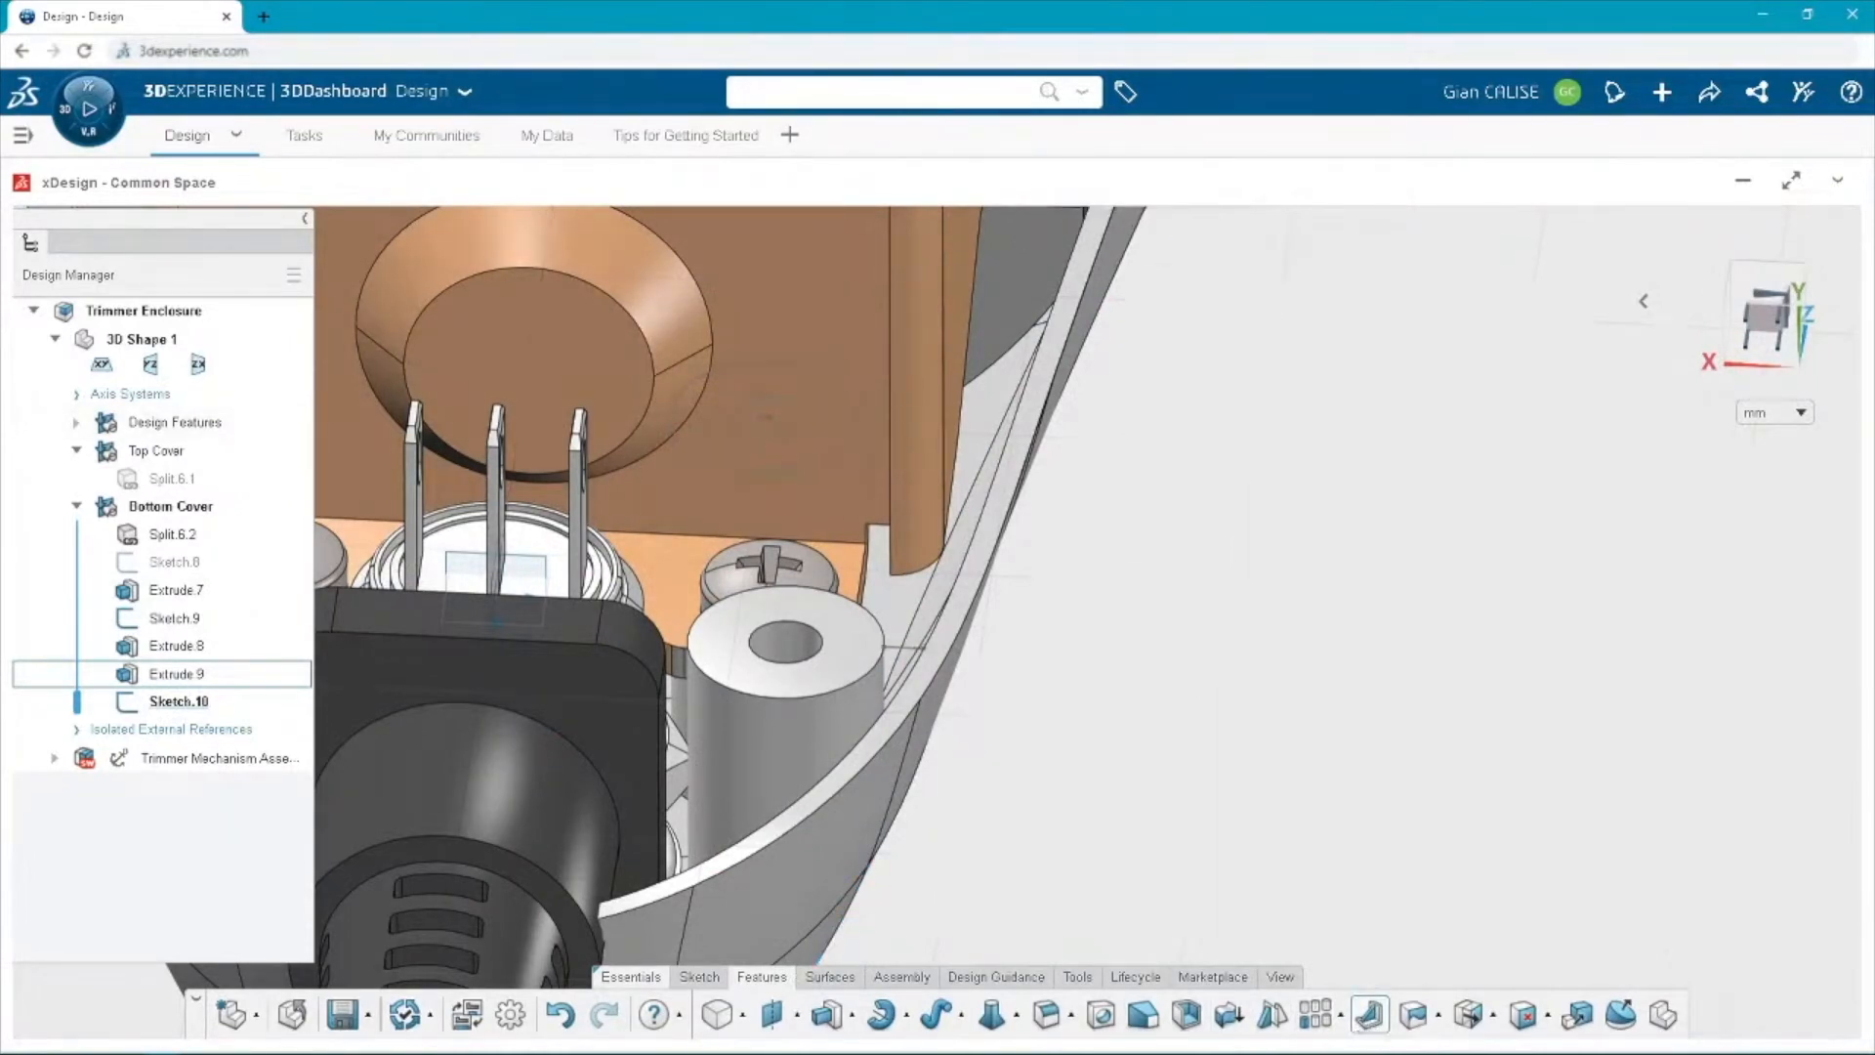
type("2")
key("Return")
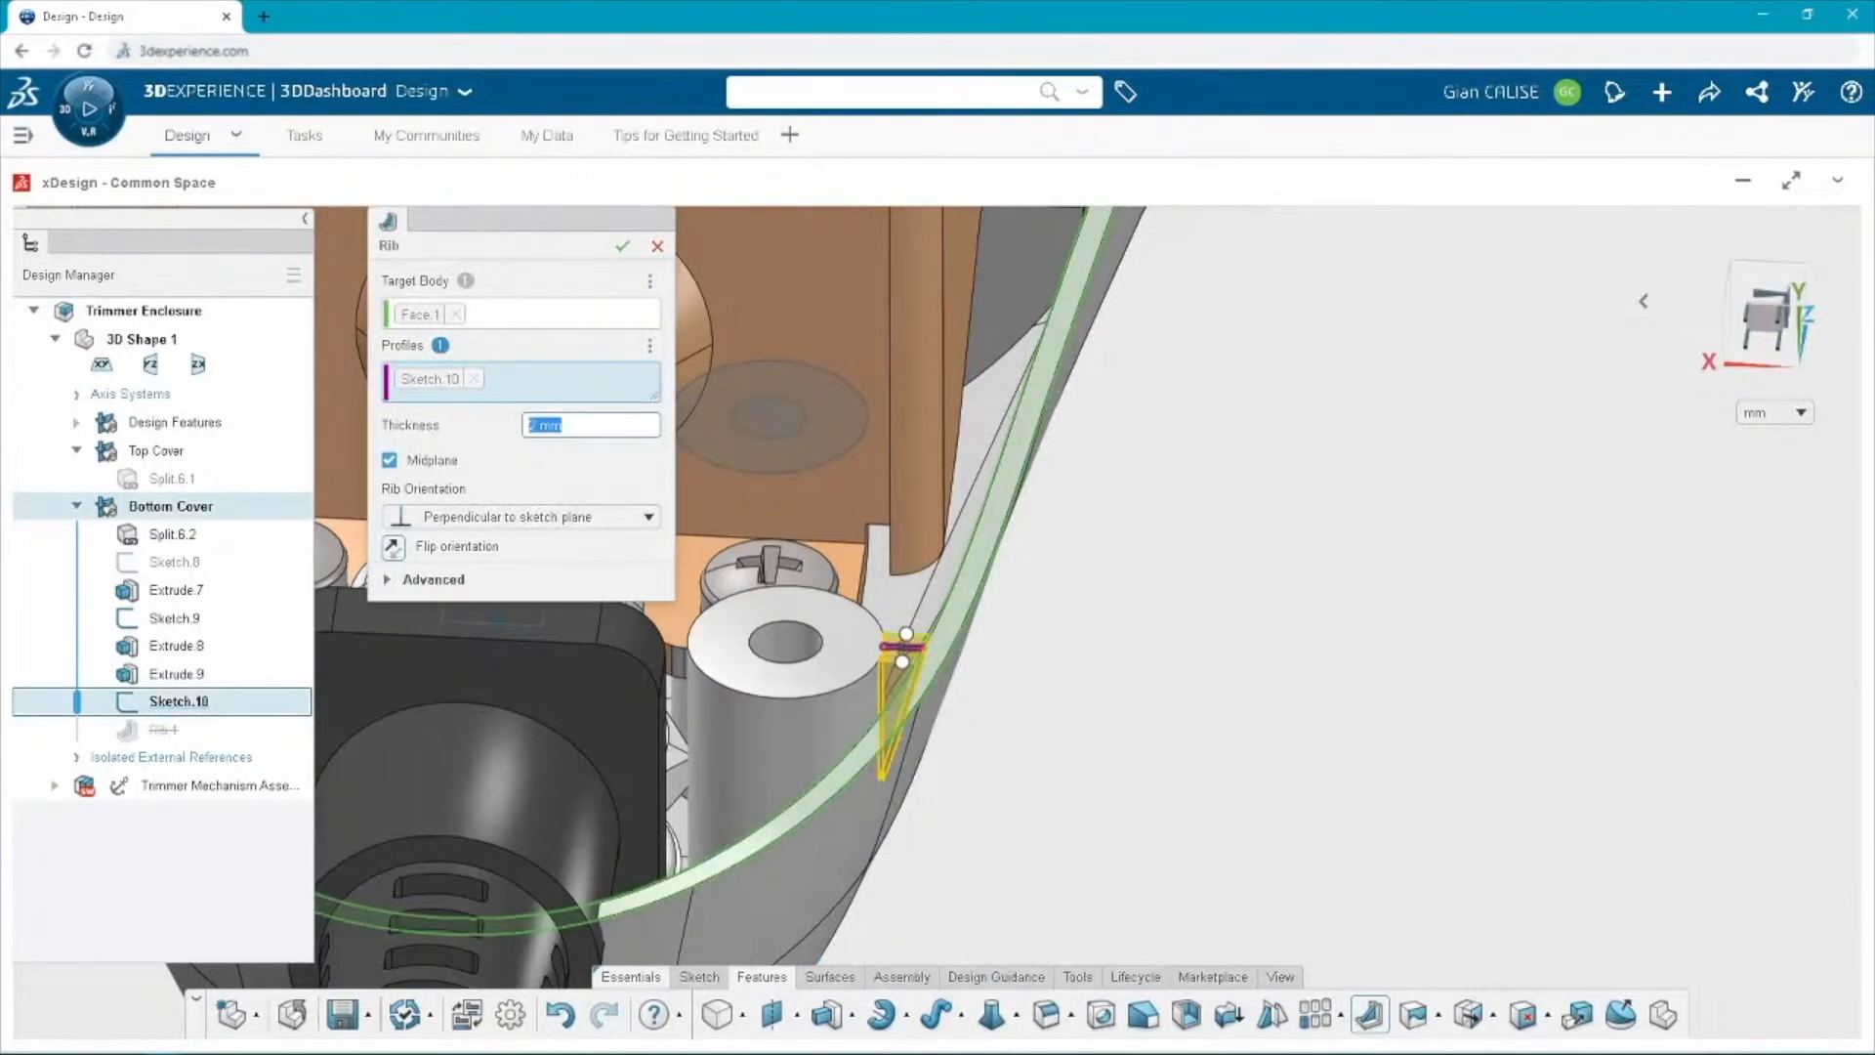
scroll(1221, 560, "down", 6)
scroll(985, 314, "up", 6)
middle_click_drag(962, 320, 897, 394)
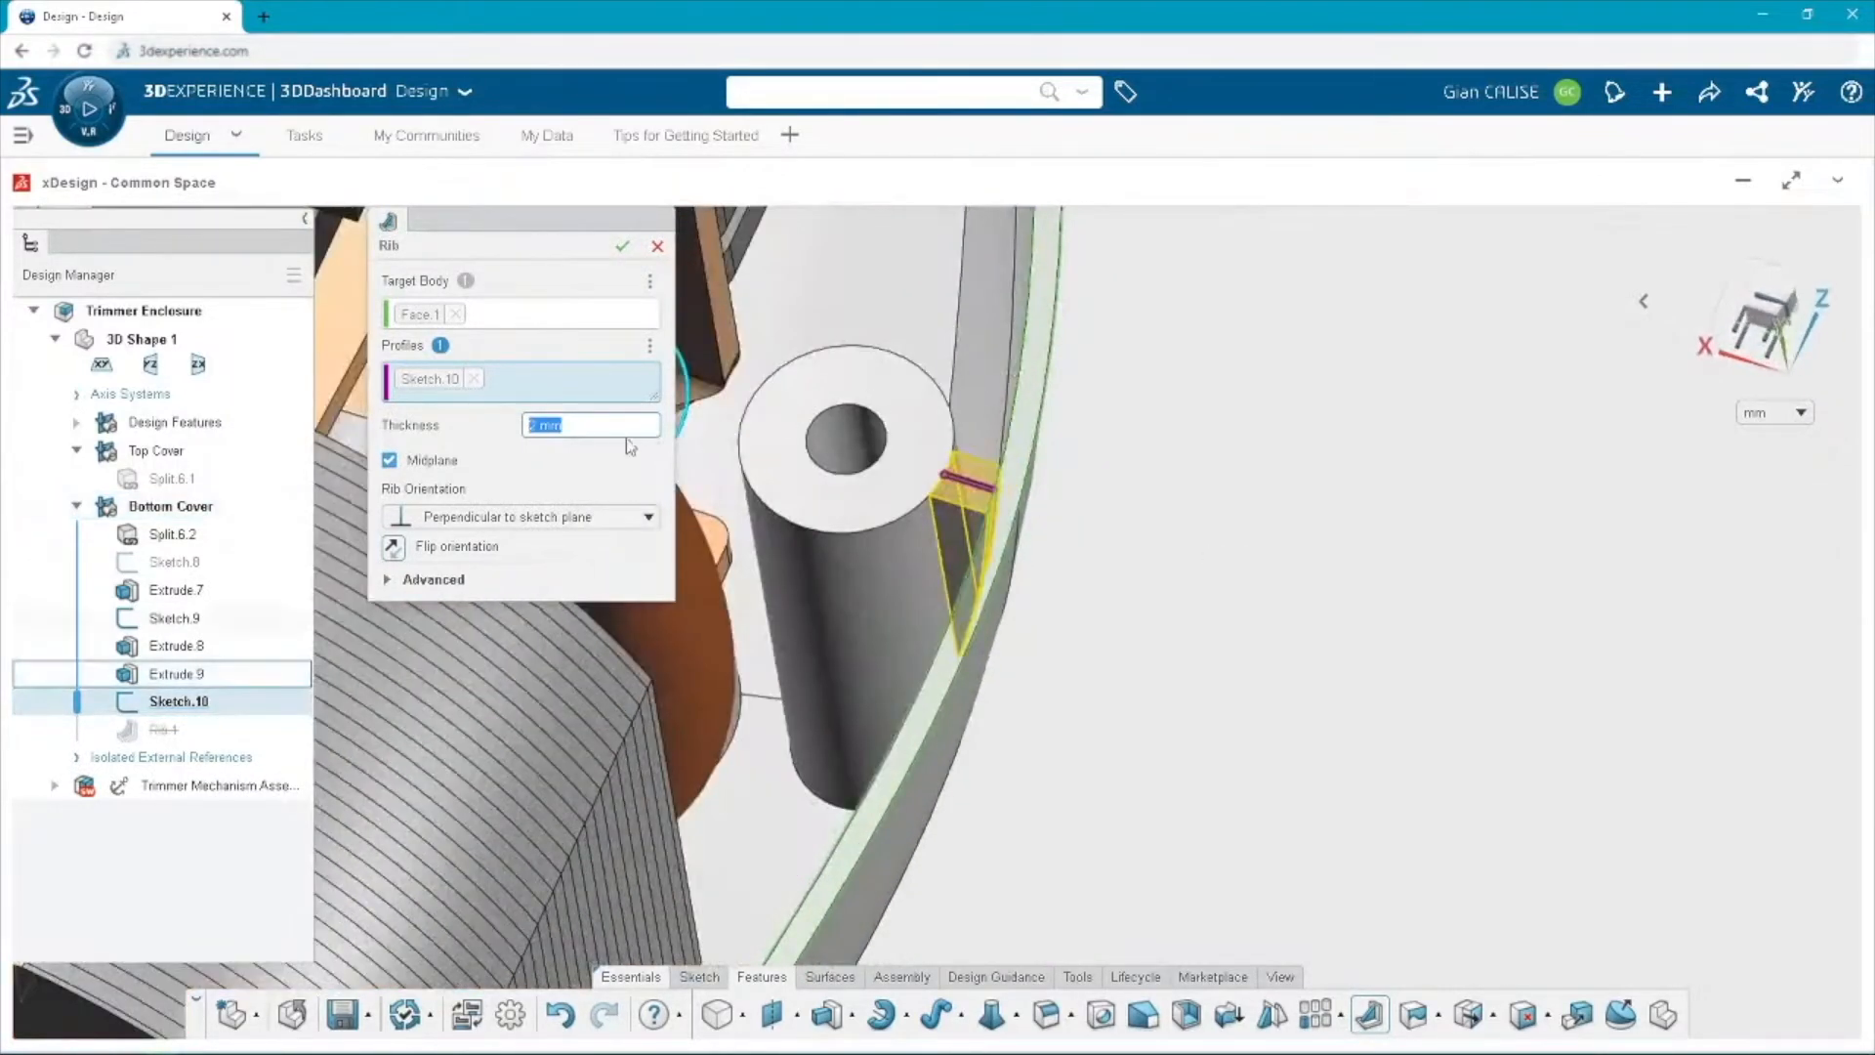
type("2.5")
key("Return")
left_click(617, 249)
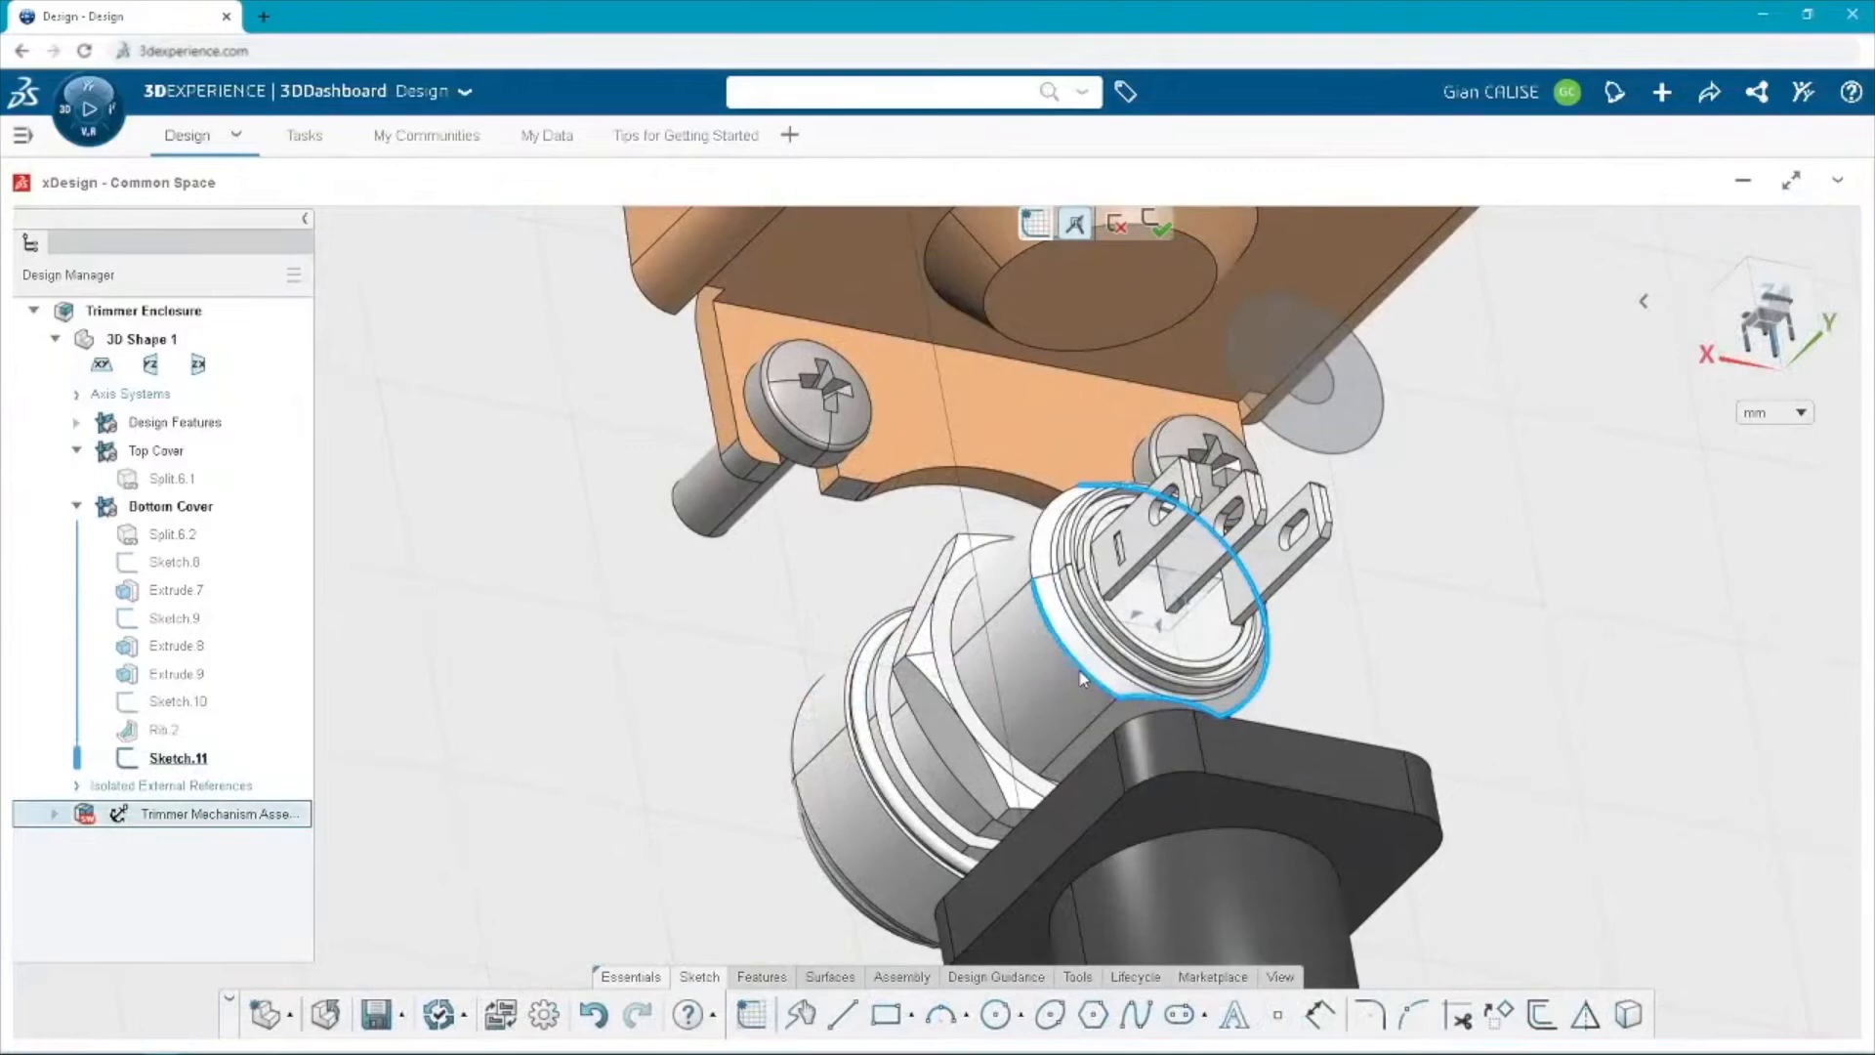
Convert the outer rim edges at the pronged end of the power socket into the new sketch.
left_click(1035, 562)
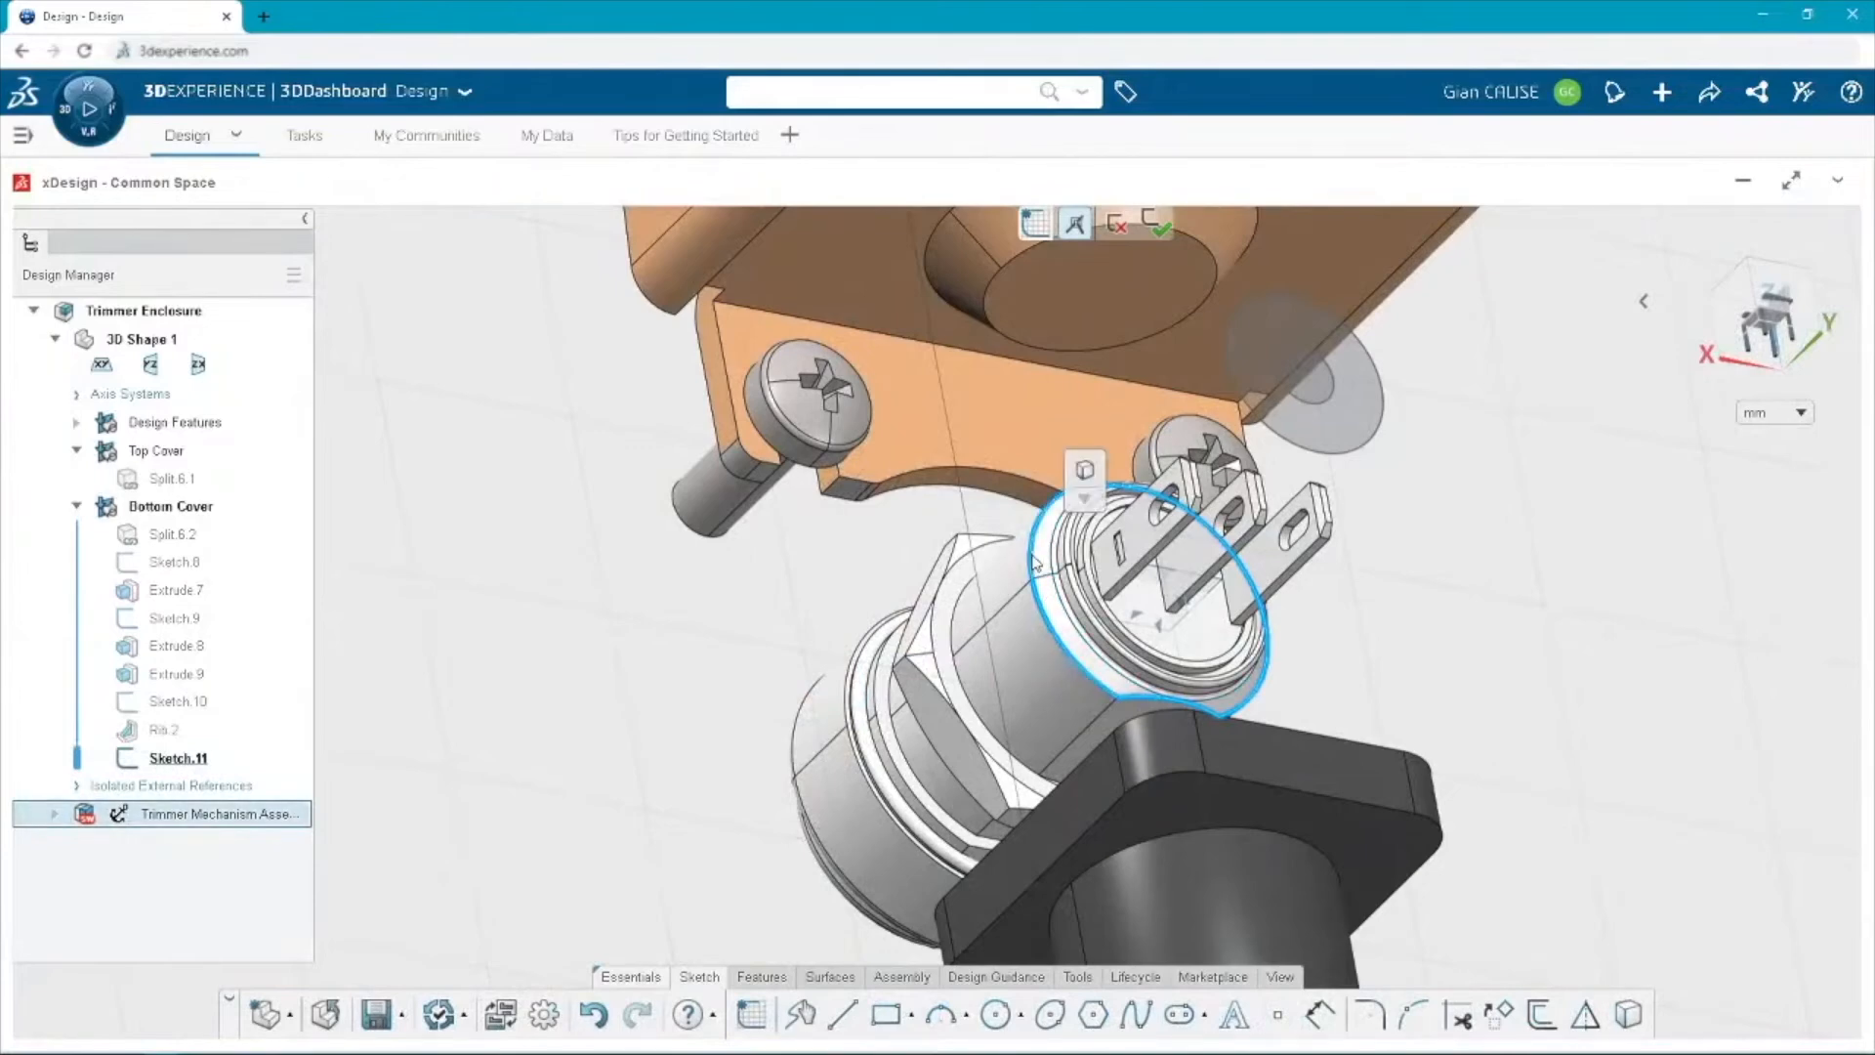
left_click(1084, 470)
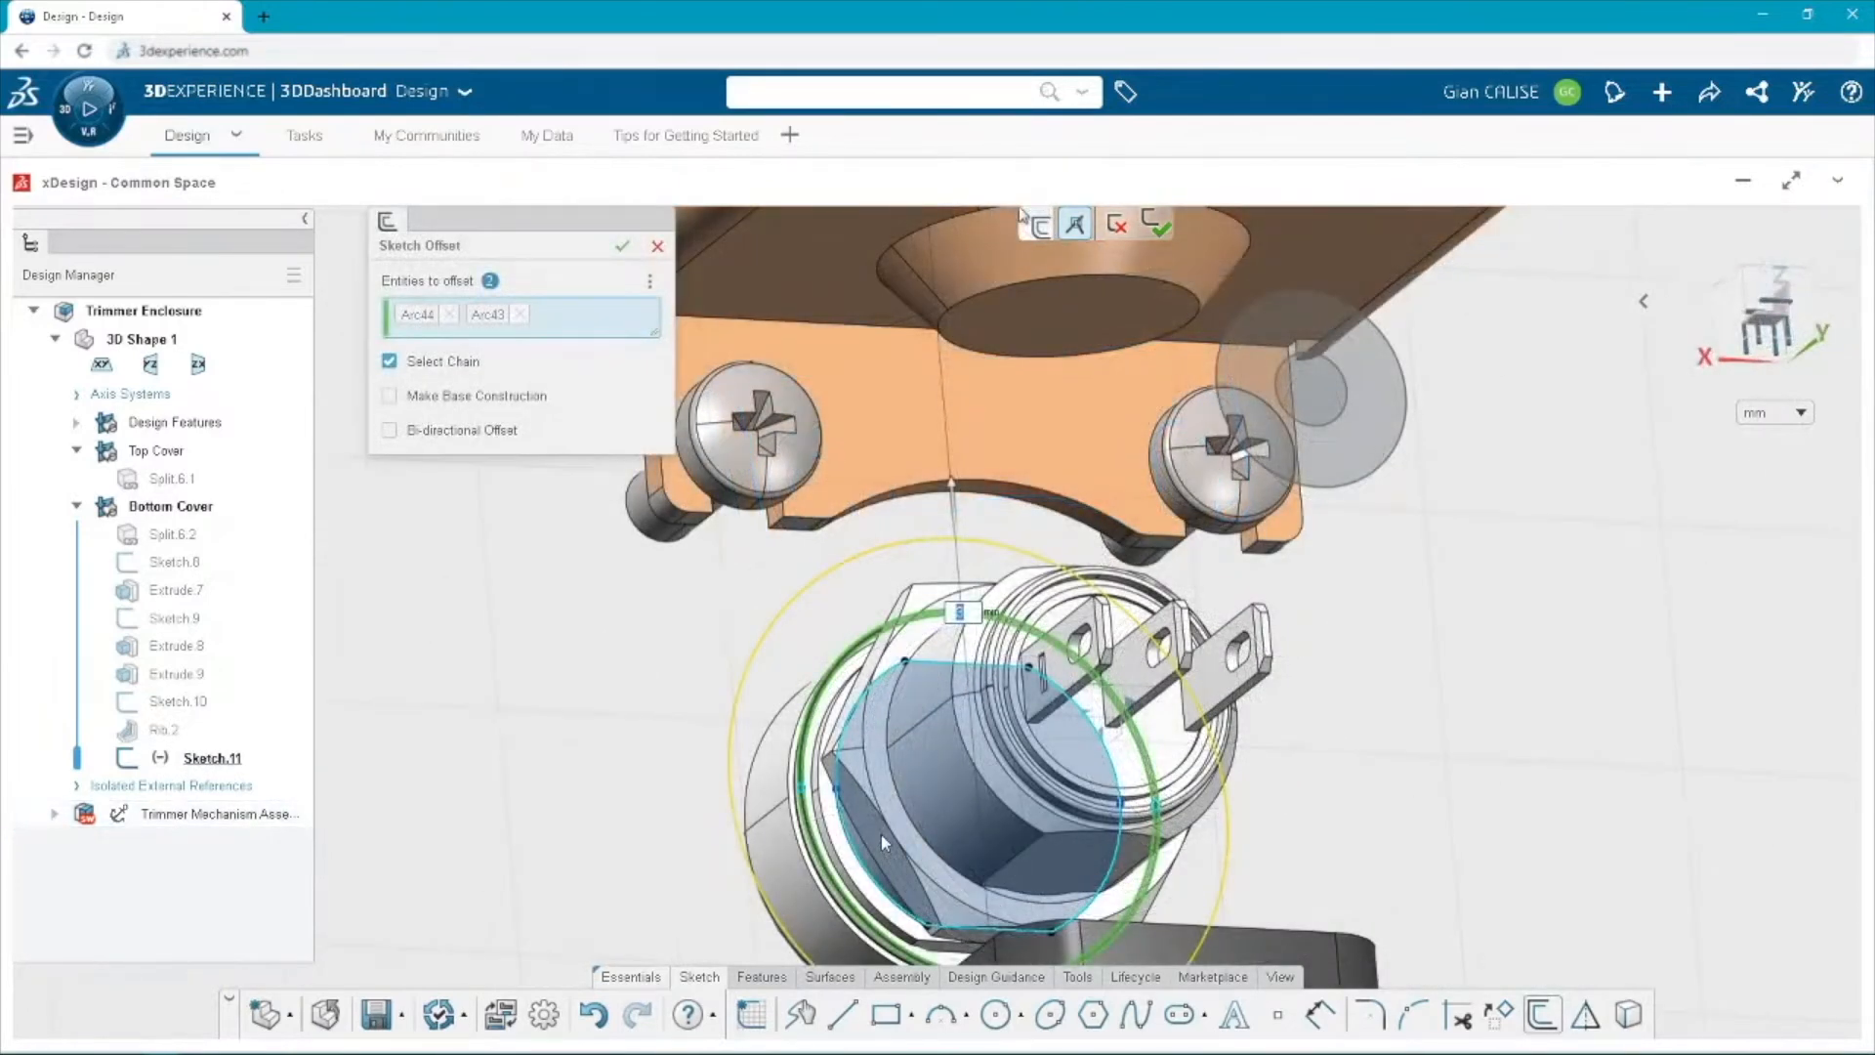
Offset the converted socket rim edges by 2.5 mm and extrude the profile with flipped direction Up To Body against the bottom cover.
type("2.5")
key("Return")
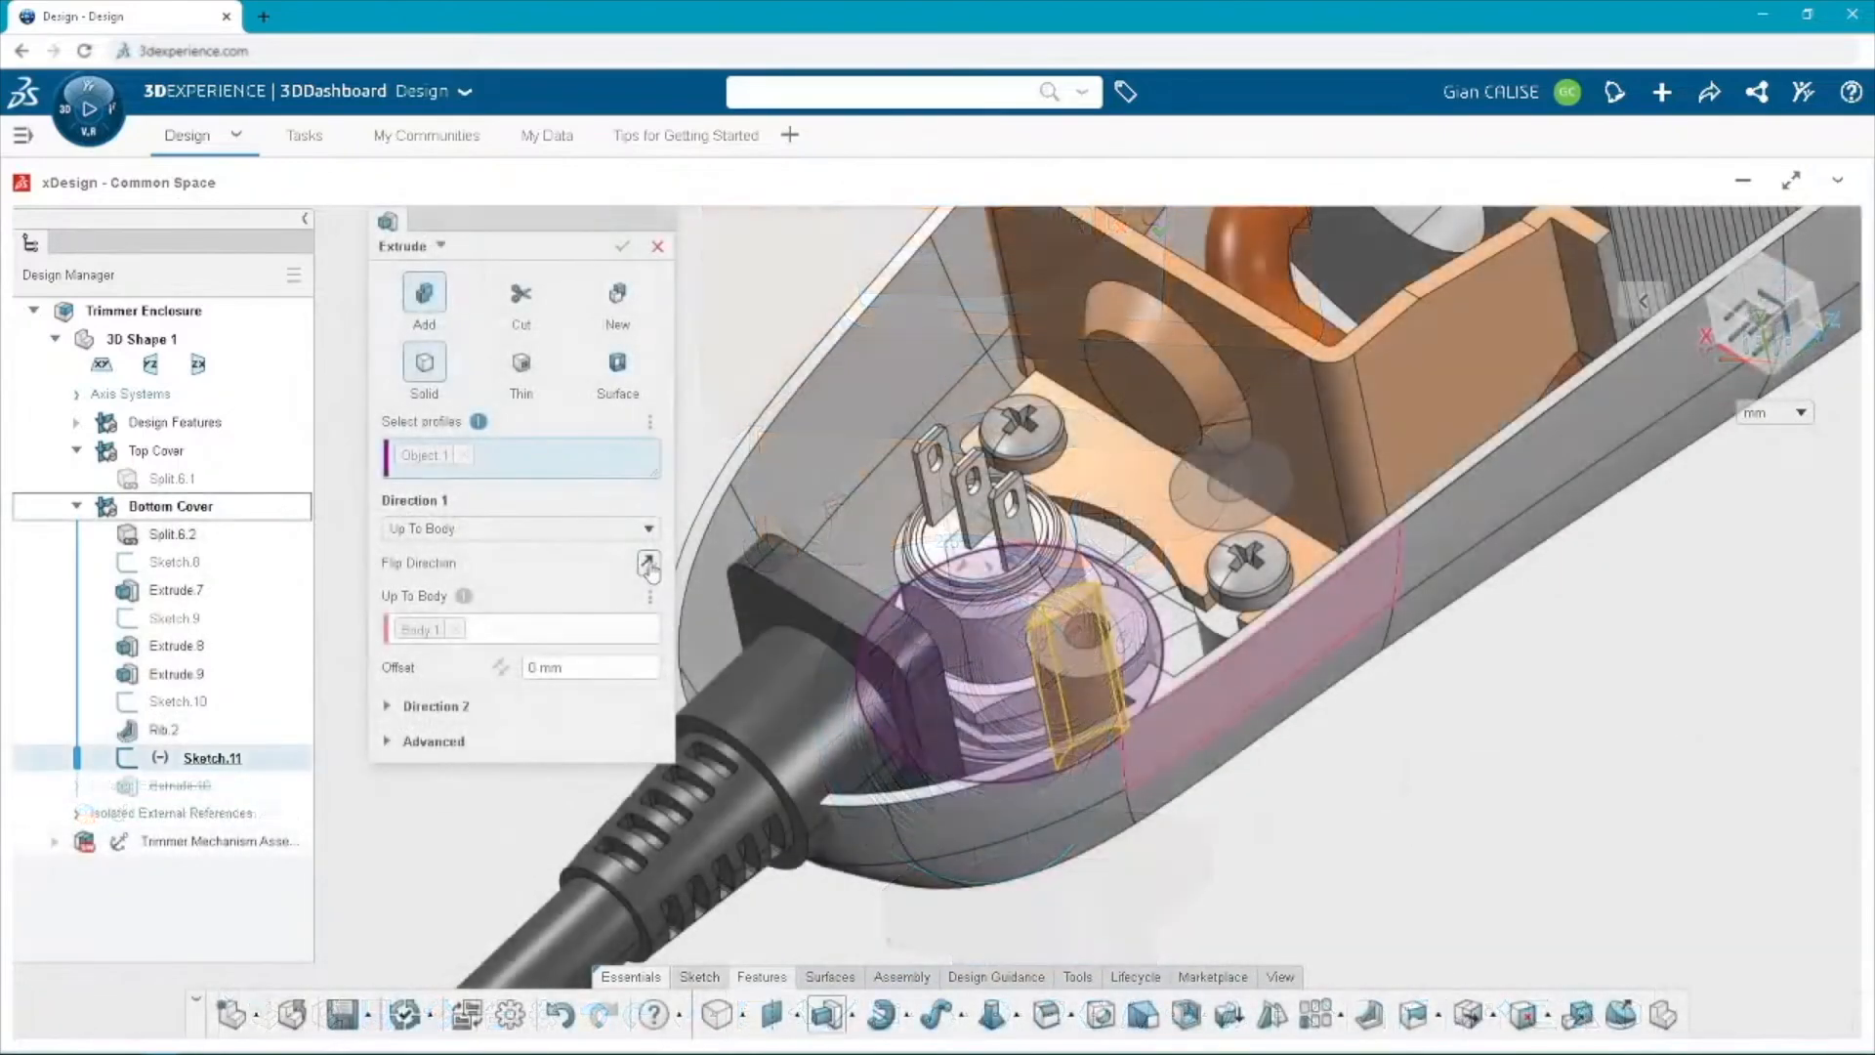
left_click(648, 564)
middle_click_drag(996, 586, 1025, 623)
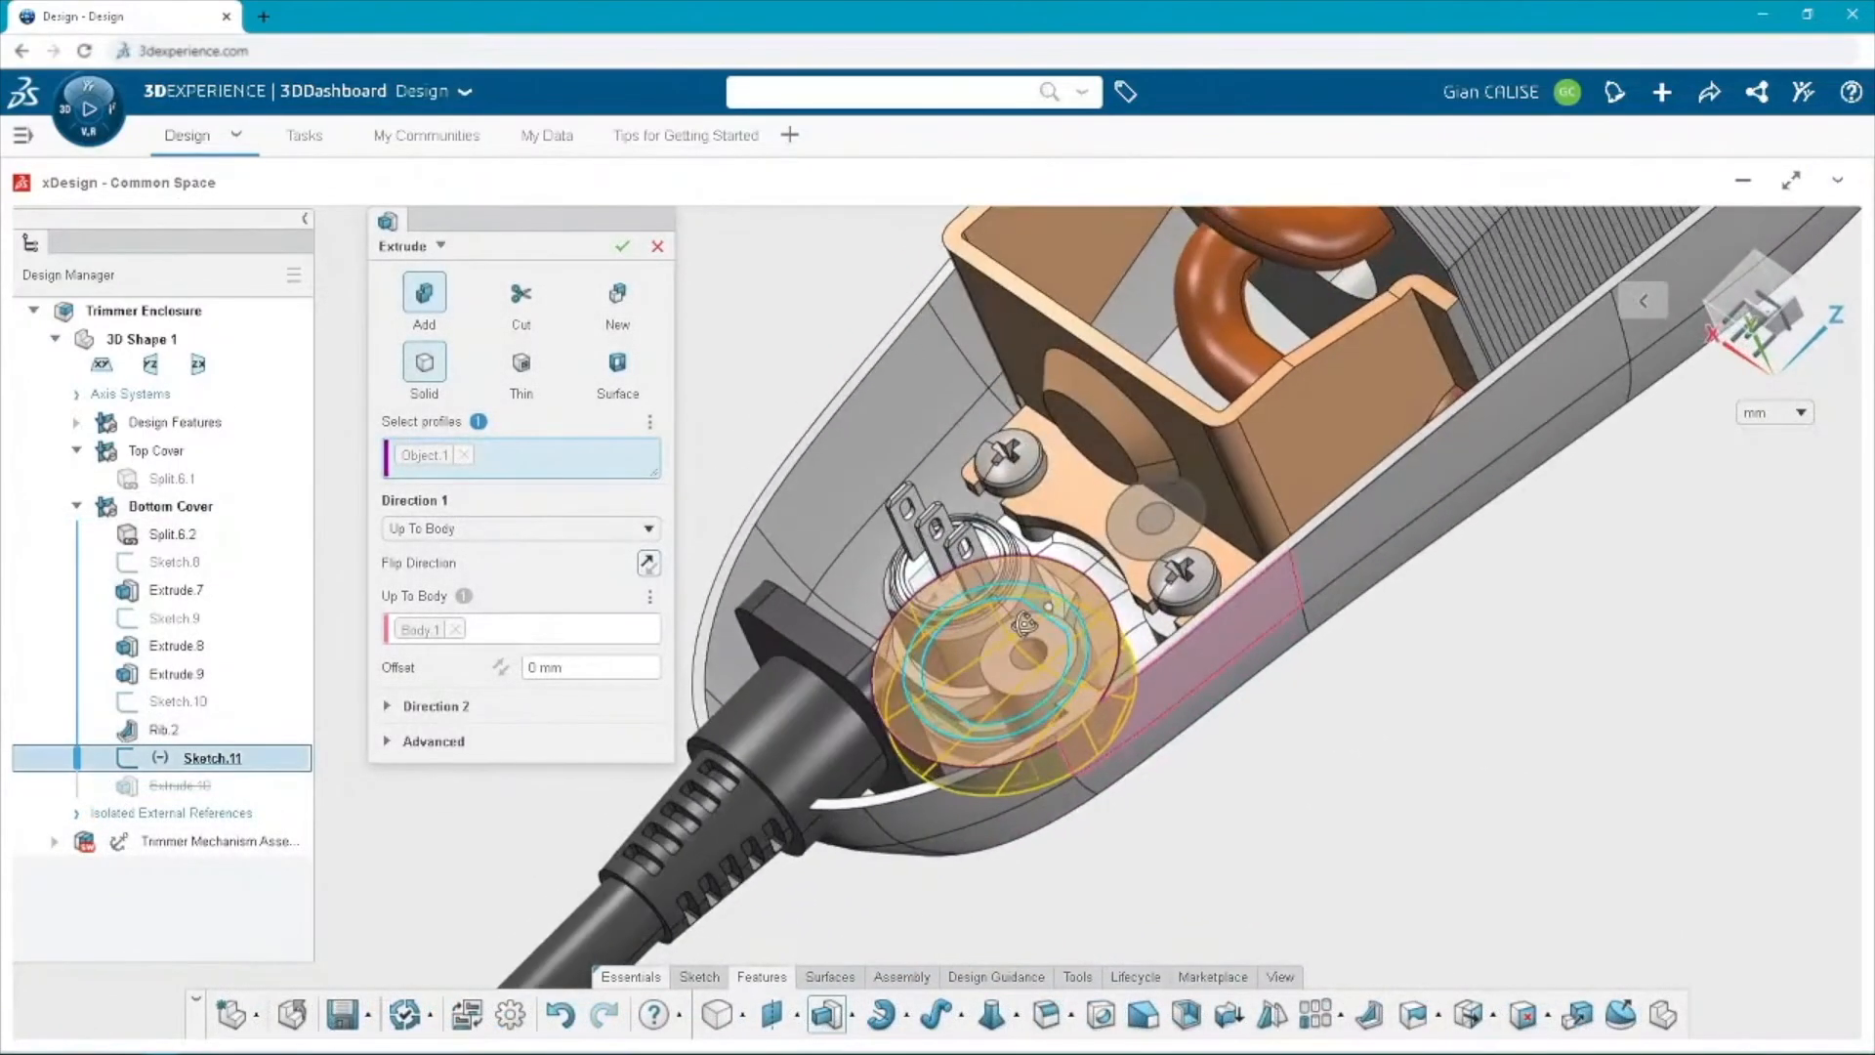
left_click(623, 247)
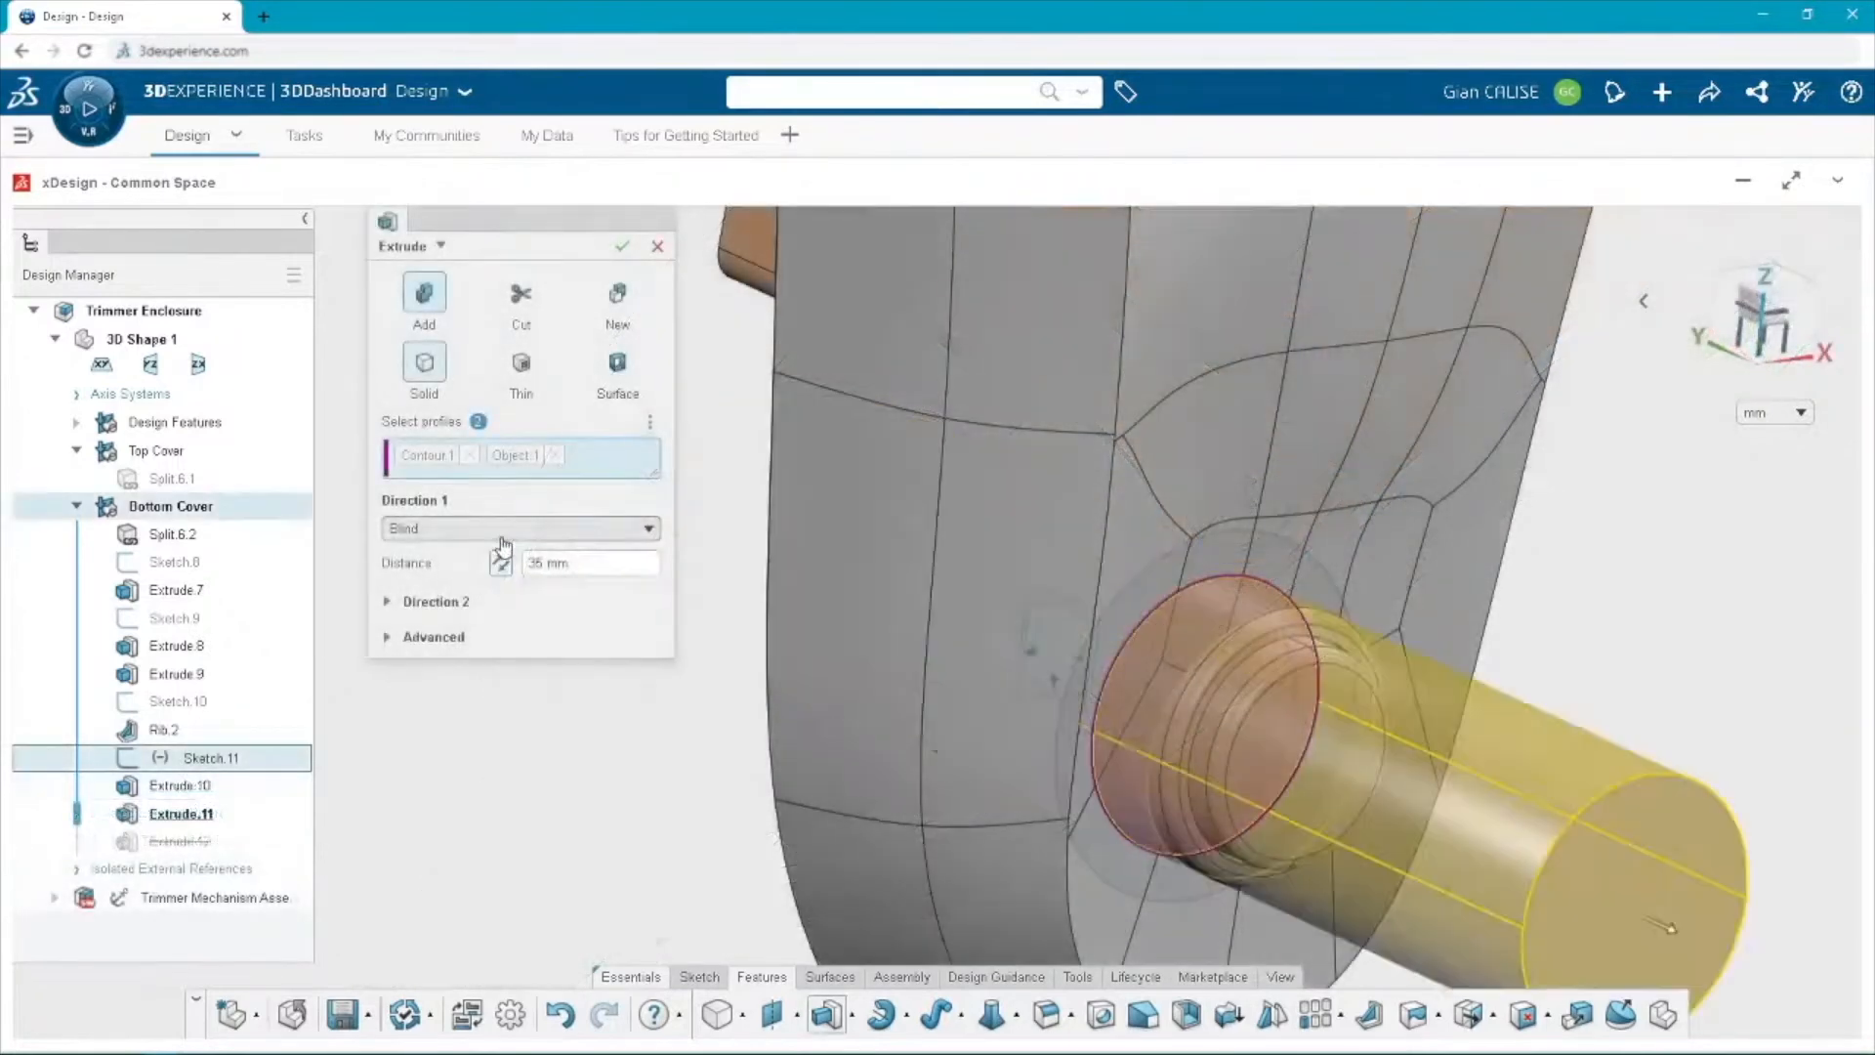
Cut the socket profiles through the bottom cover wall with a Through One Way extrude.
left_click(504, 543)
left_click(489, 630)
left_click(521, 295)
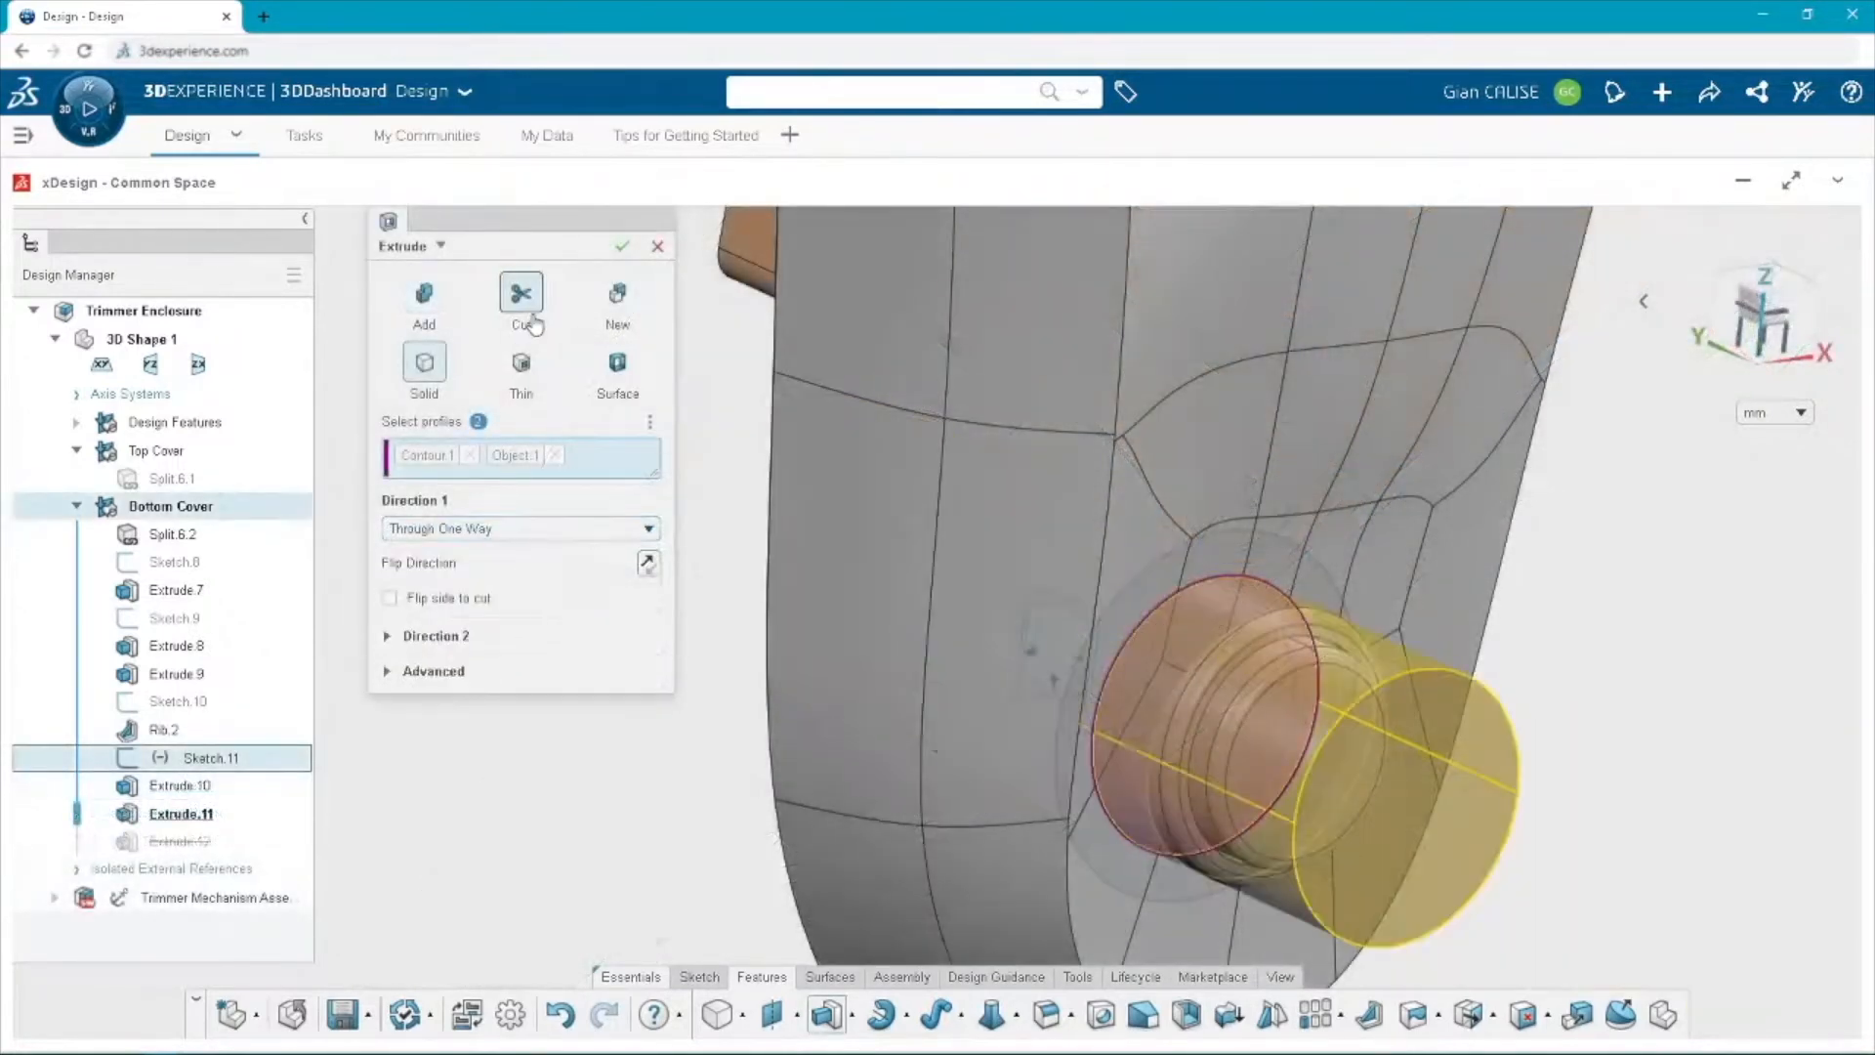
left_click(621, 250)
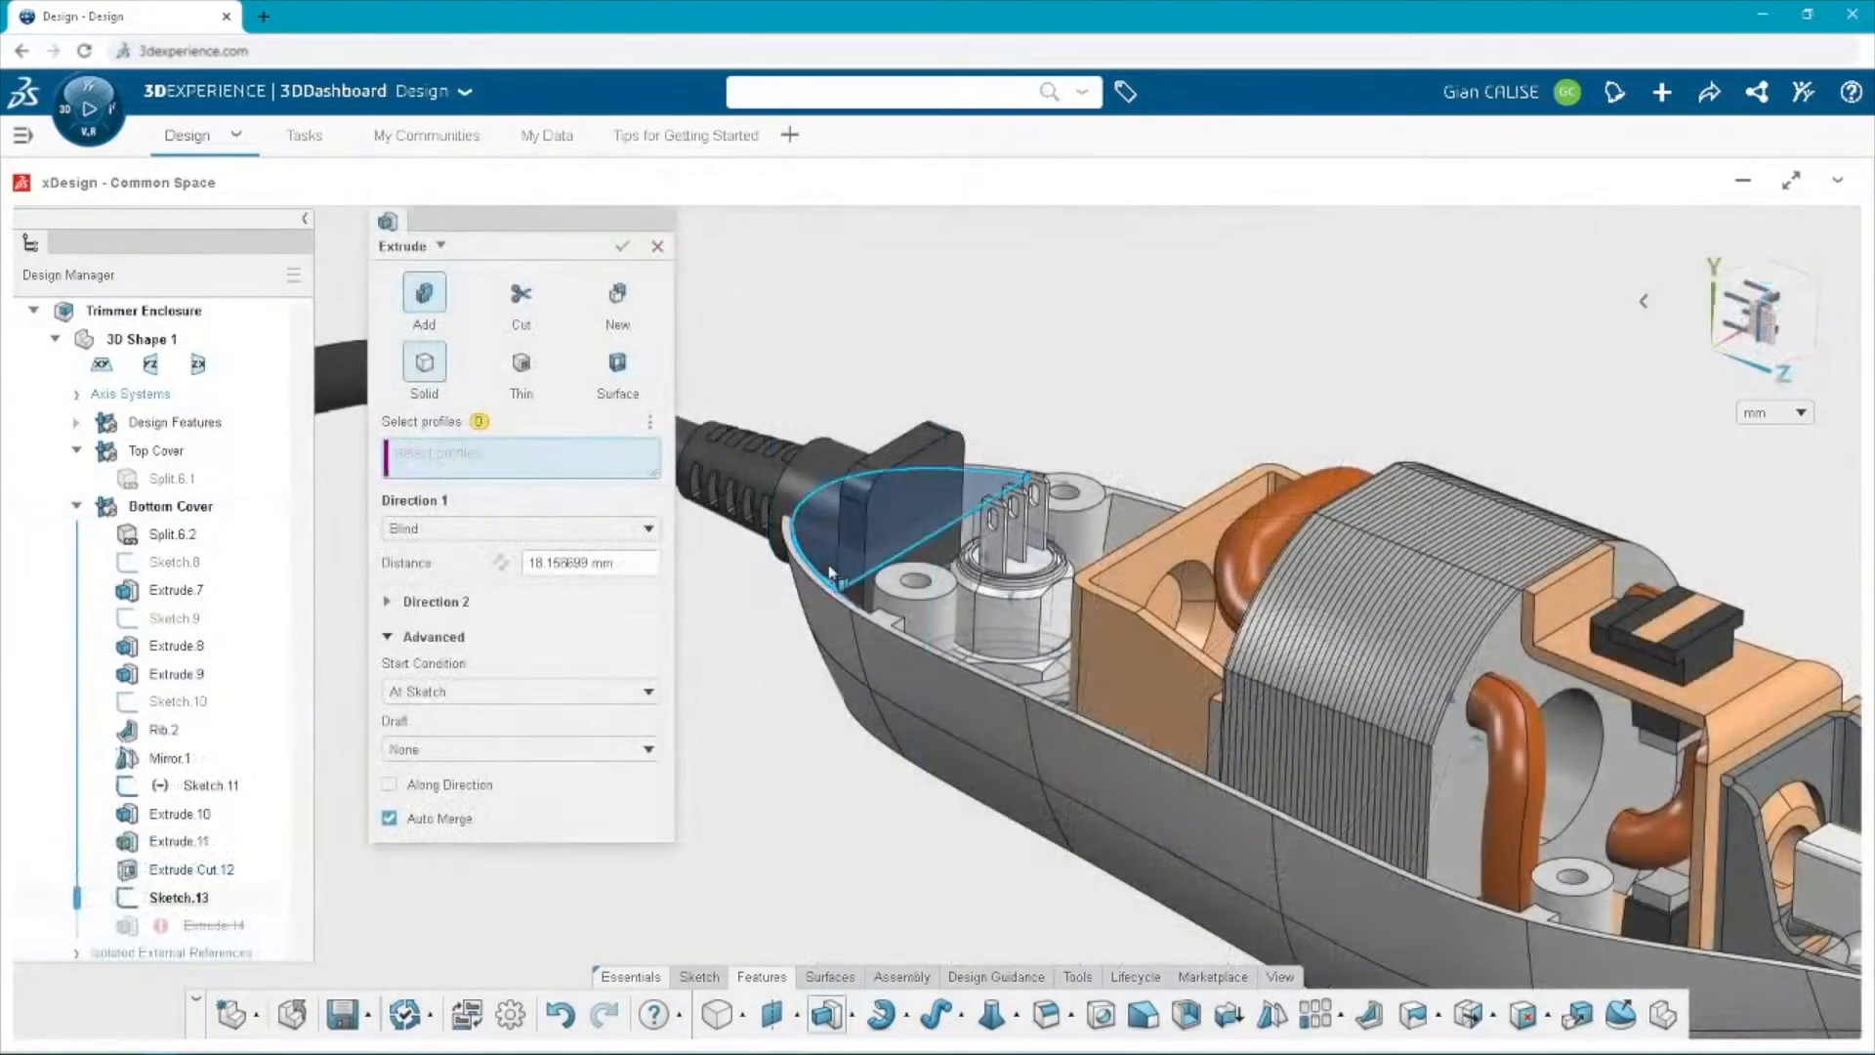
Extrude the sketched region at the cord end of the bottom cover as Up To Body against the cover.
left_click(831, 573)
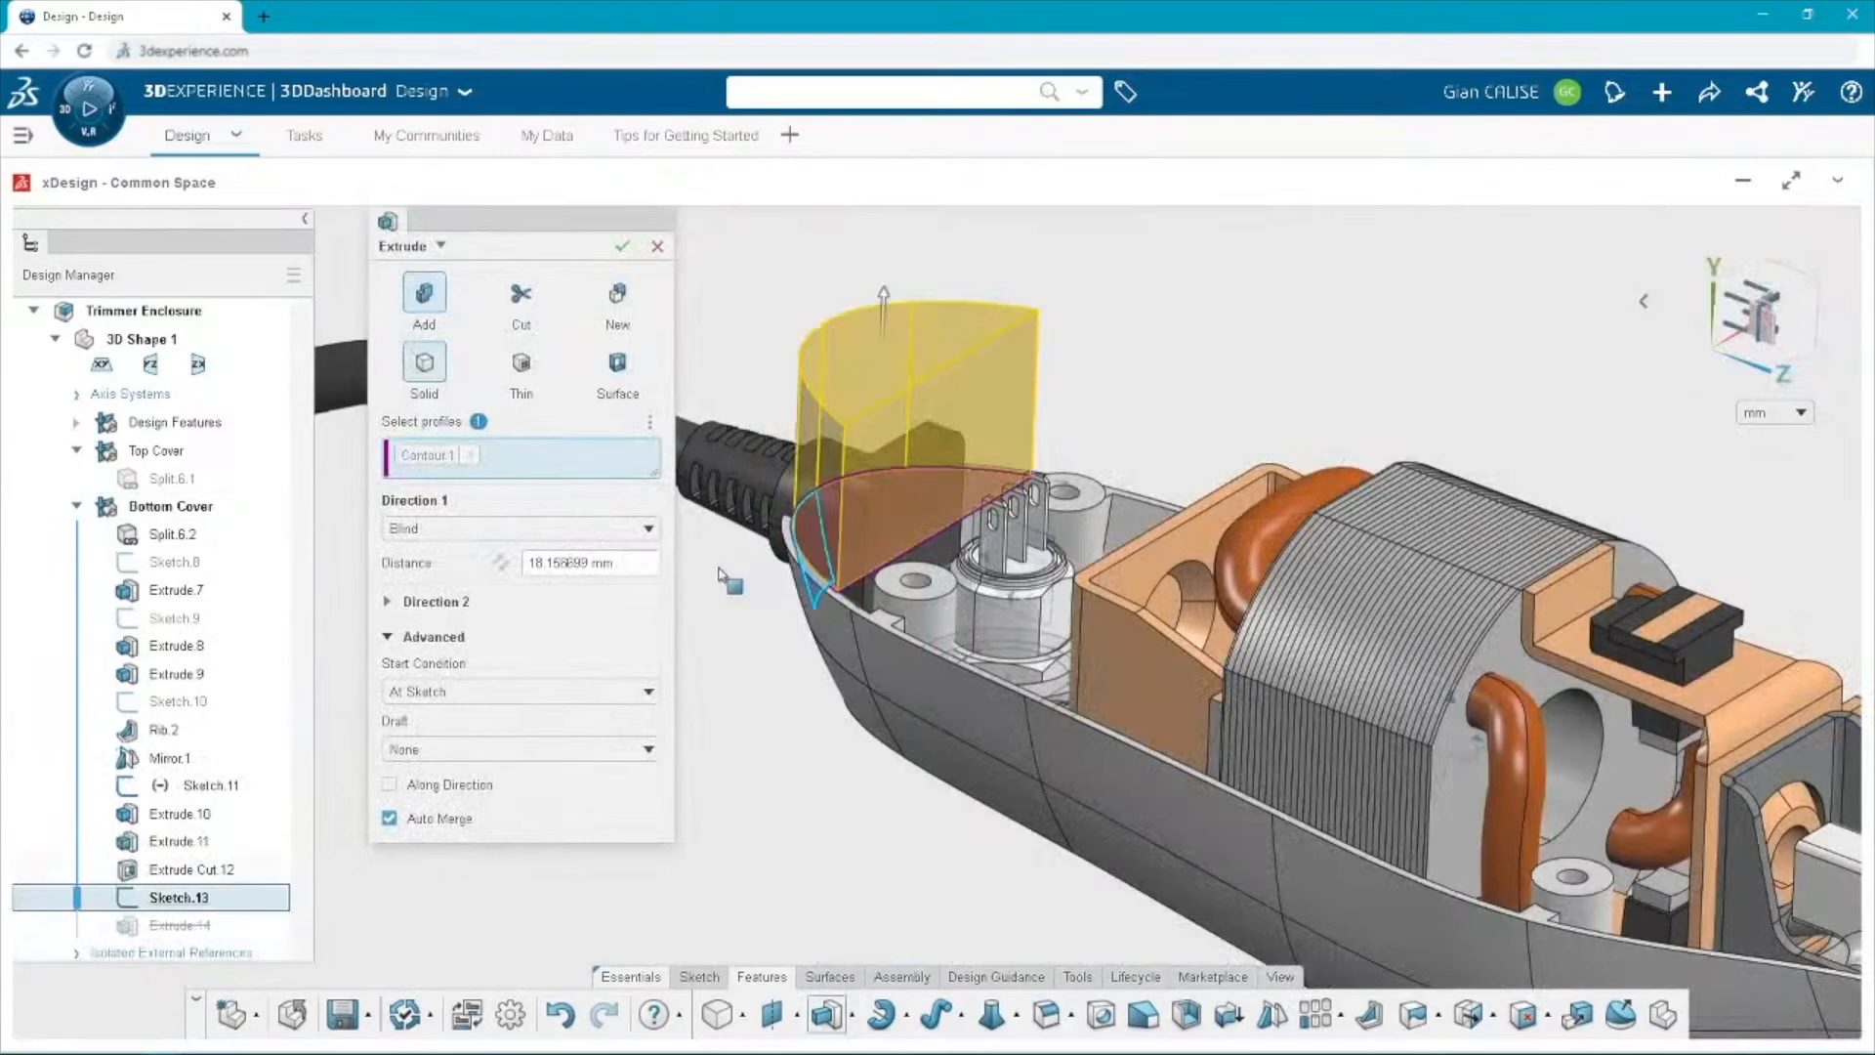
left_click(639, 528)
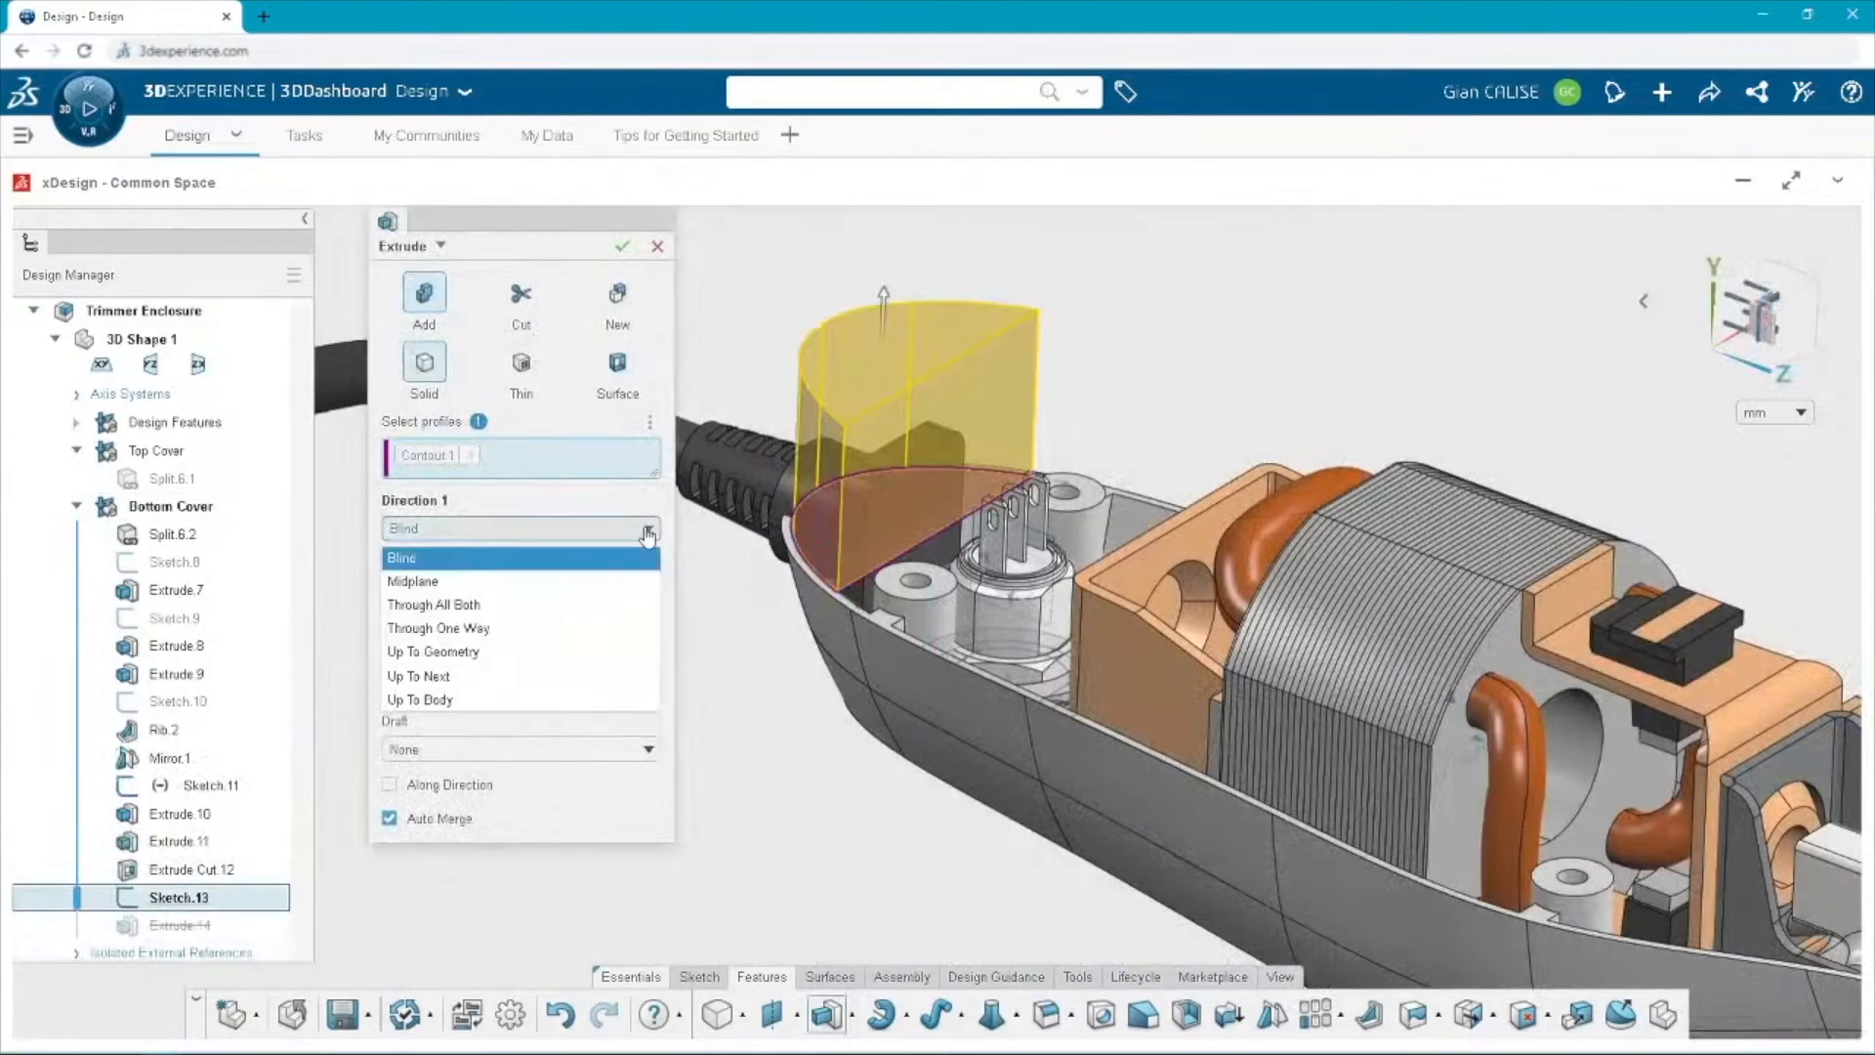
left_click(569, 699)
left_click(844, 694)
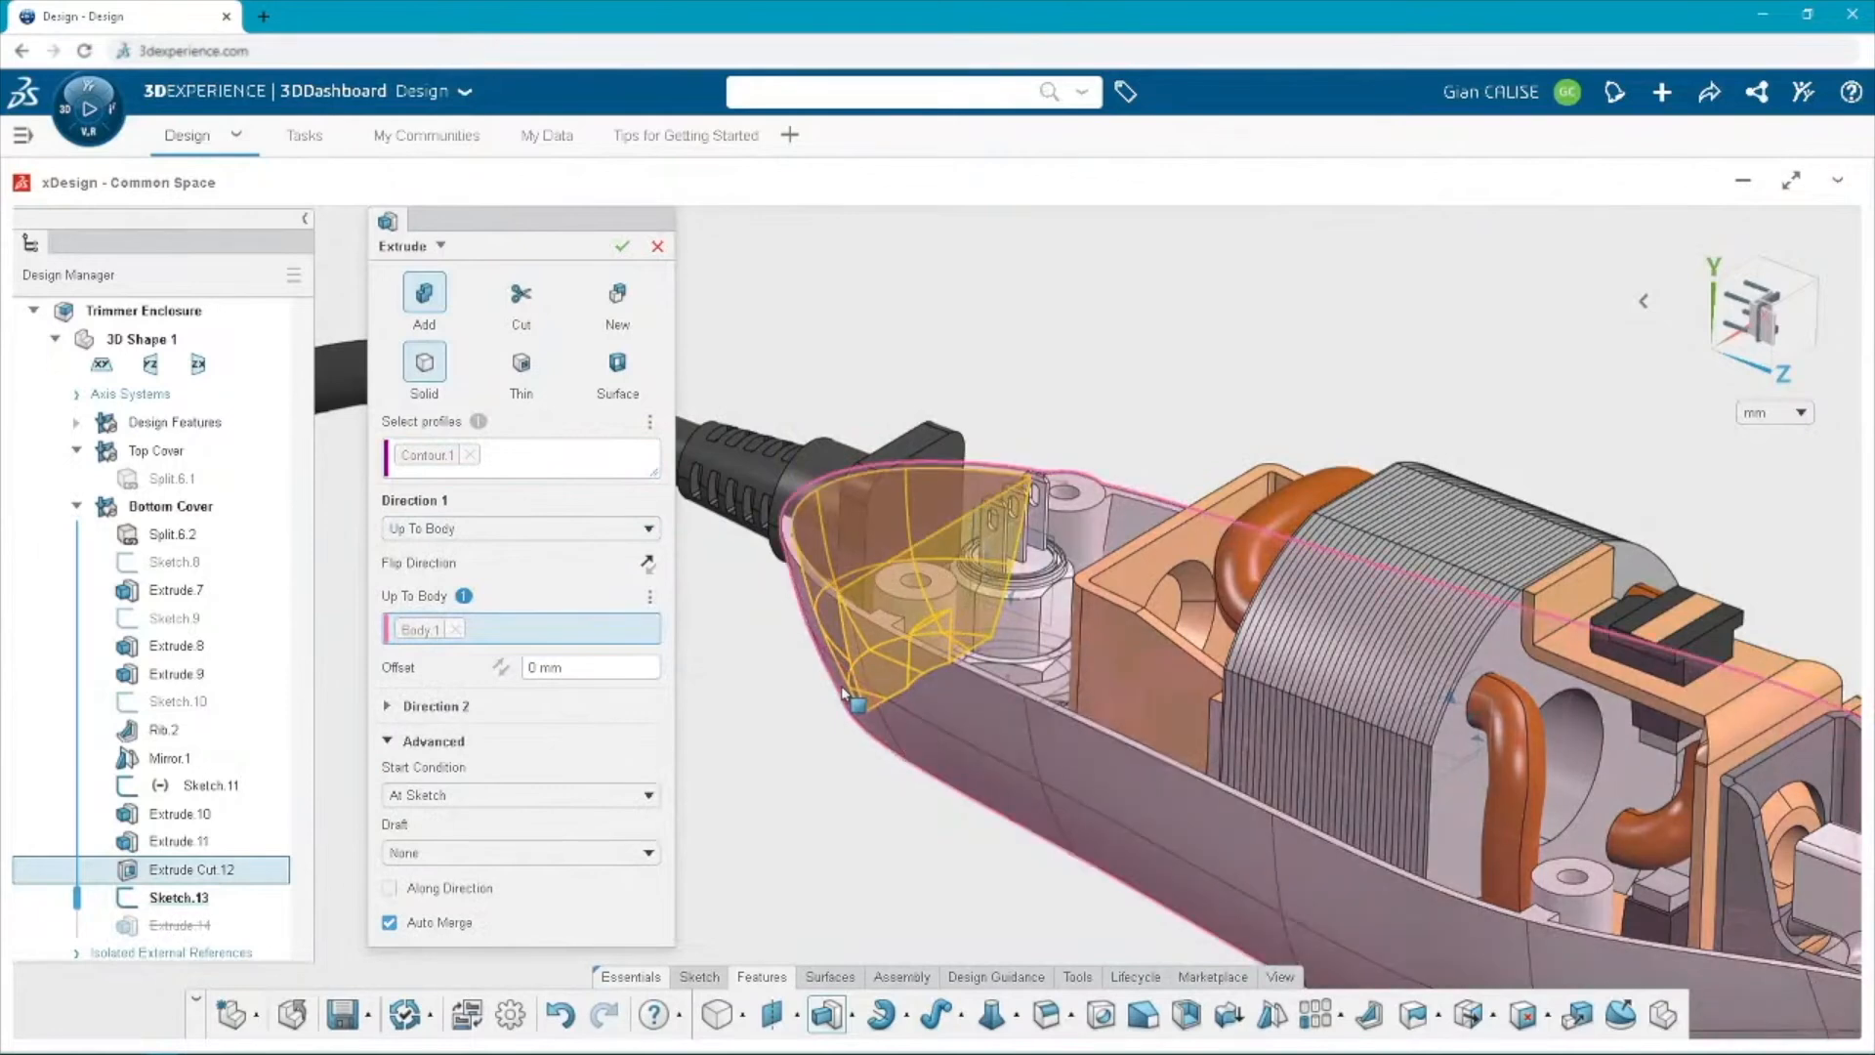
left_click(622, 245)
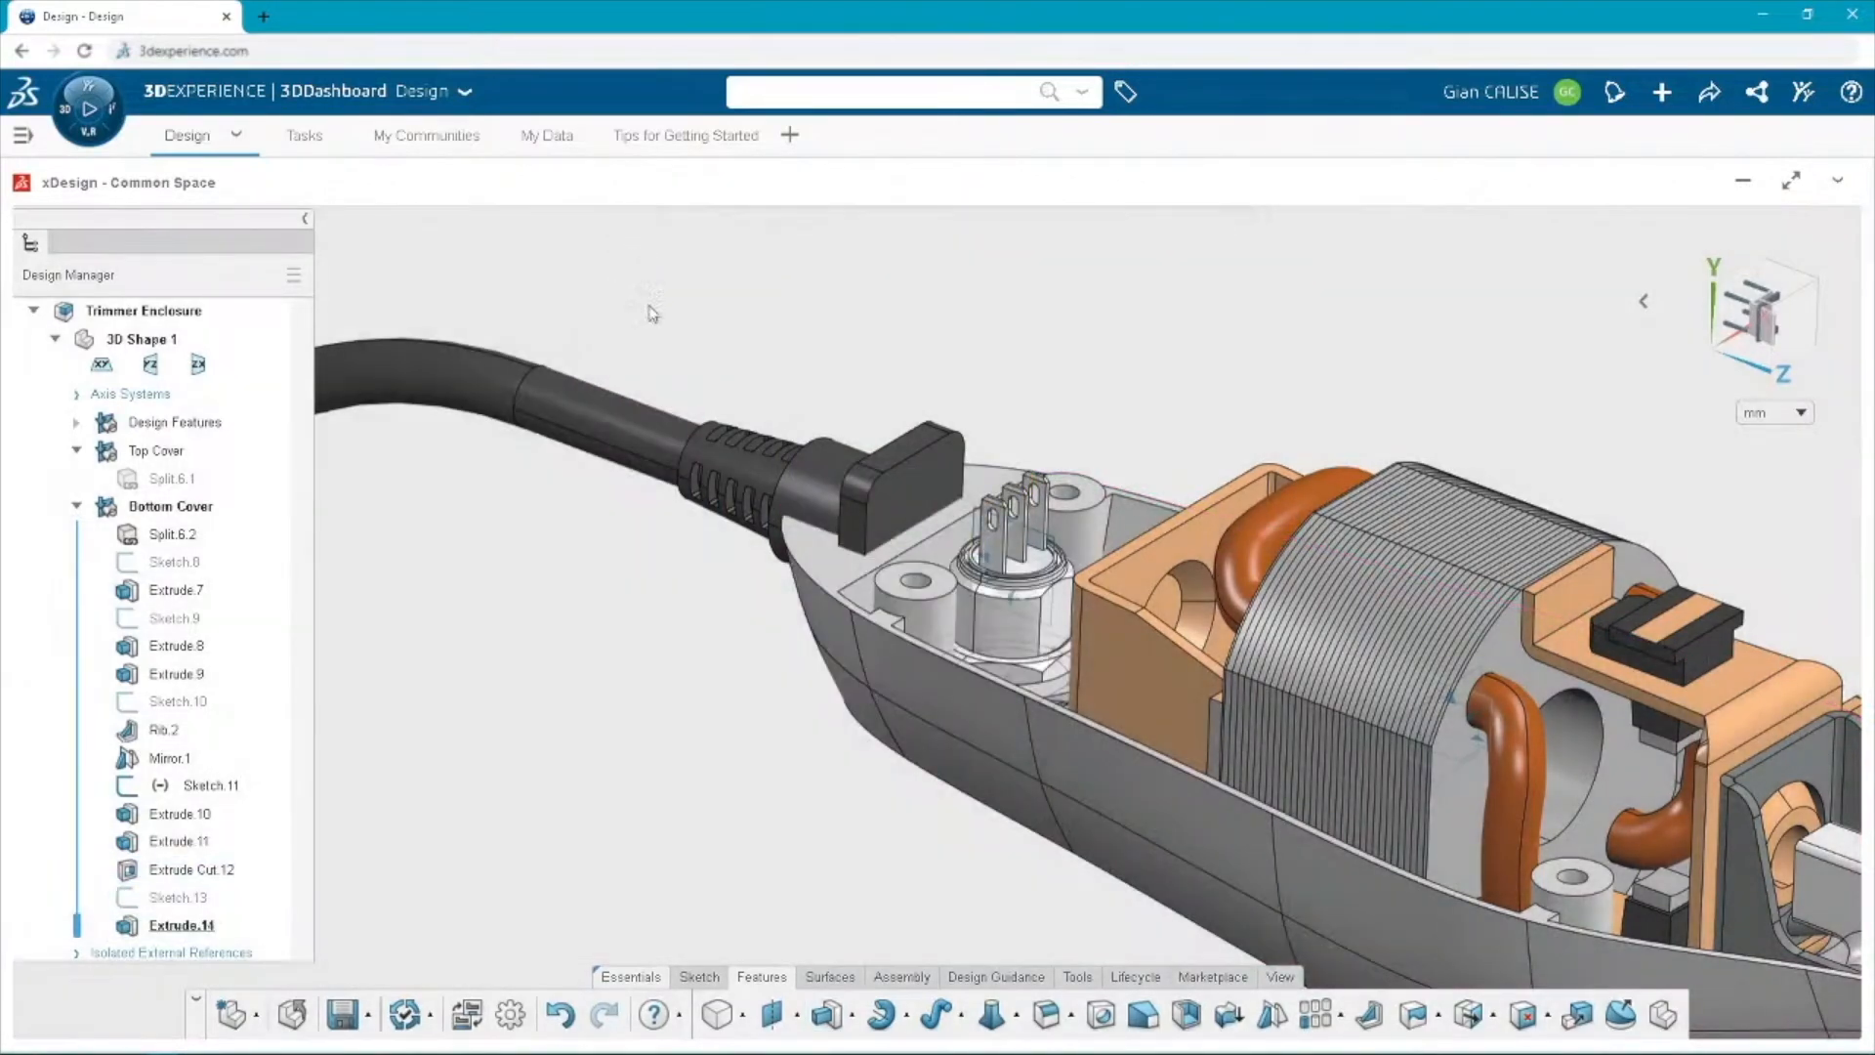
Start a sketch on the power cord plug's flat cord-side face and convert that face's edges into it.
left_click(728, 349)
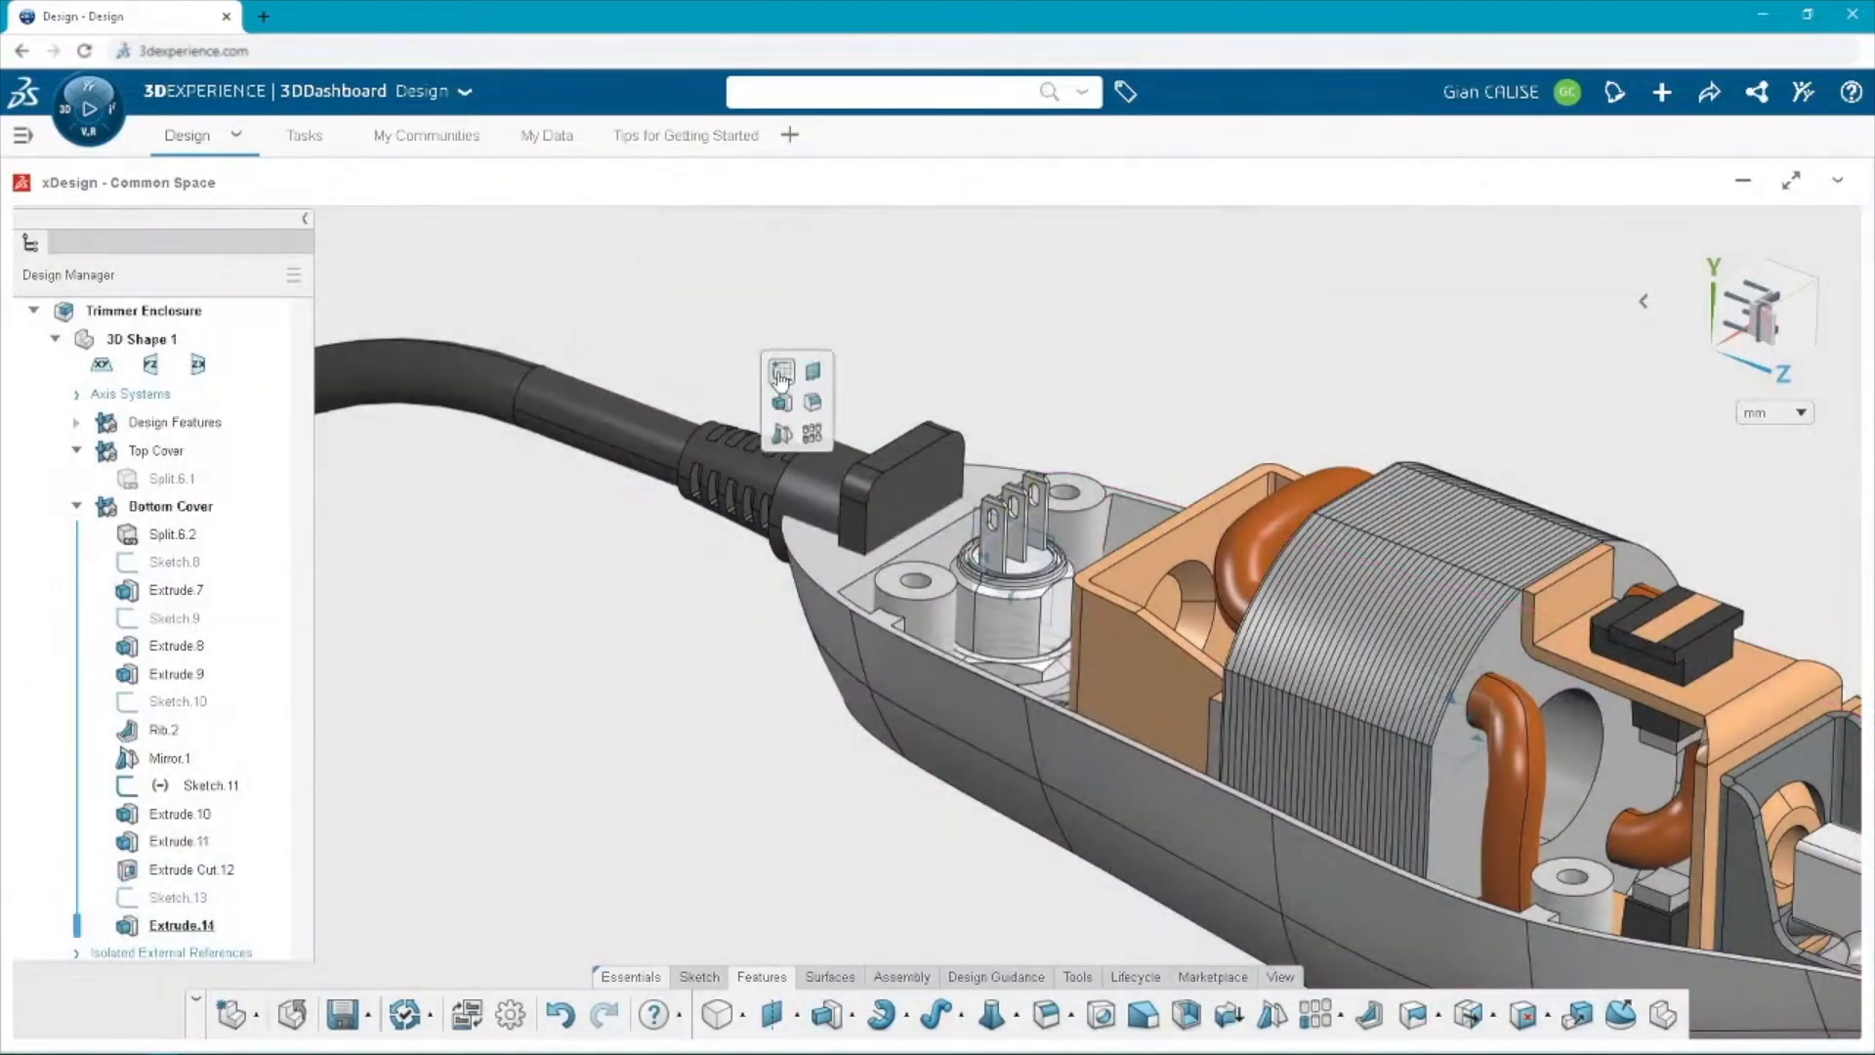
left_click(787, 384)
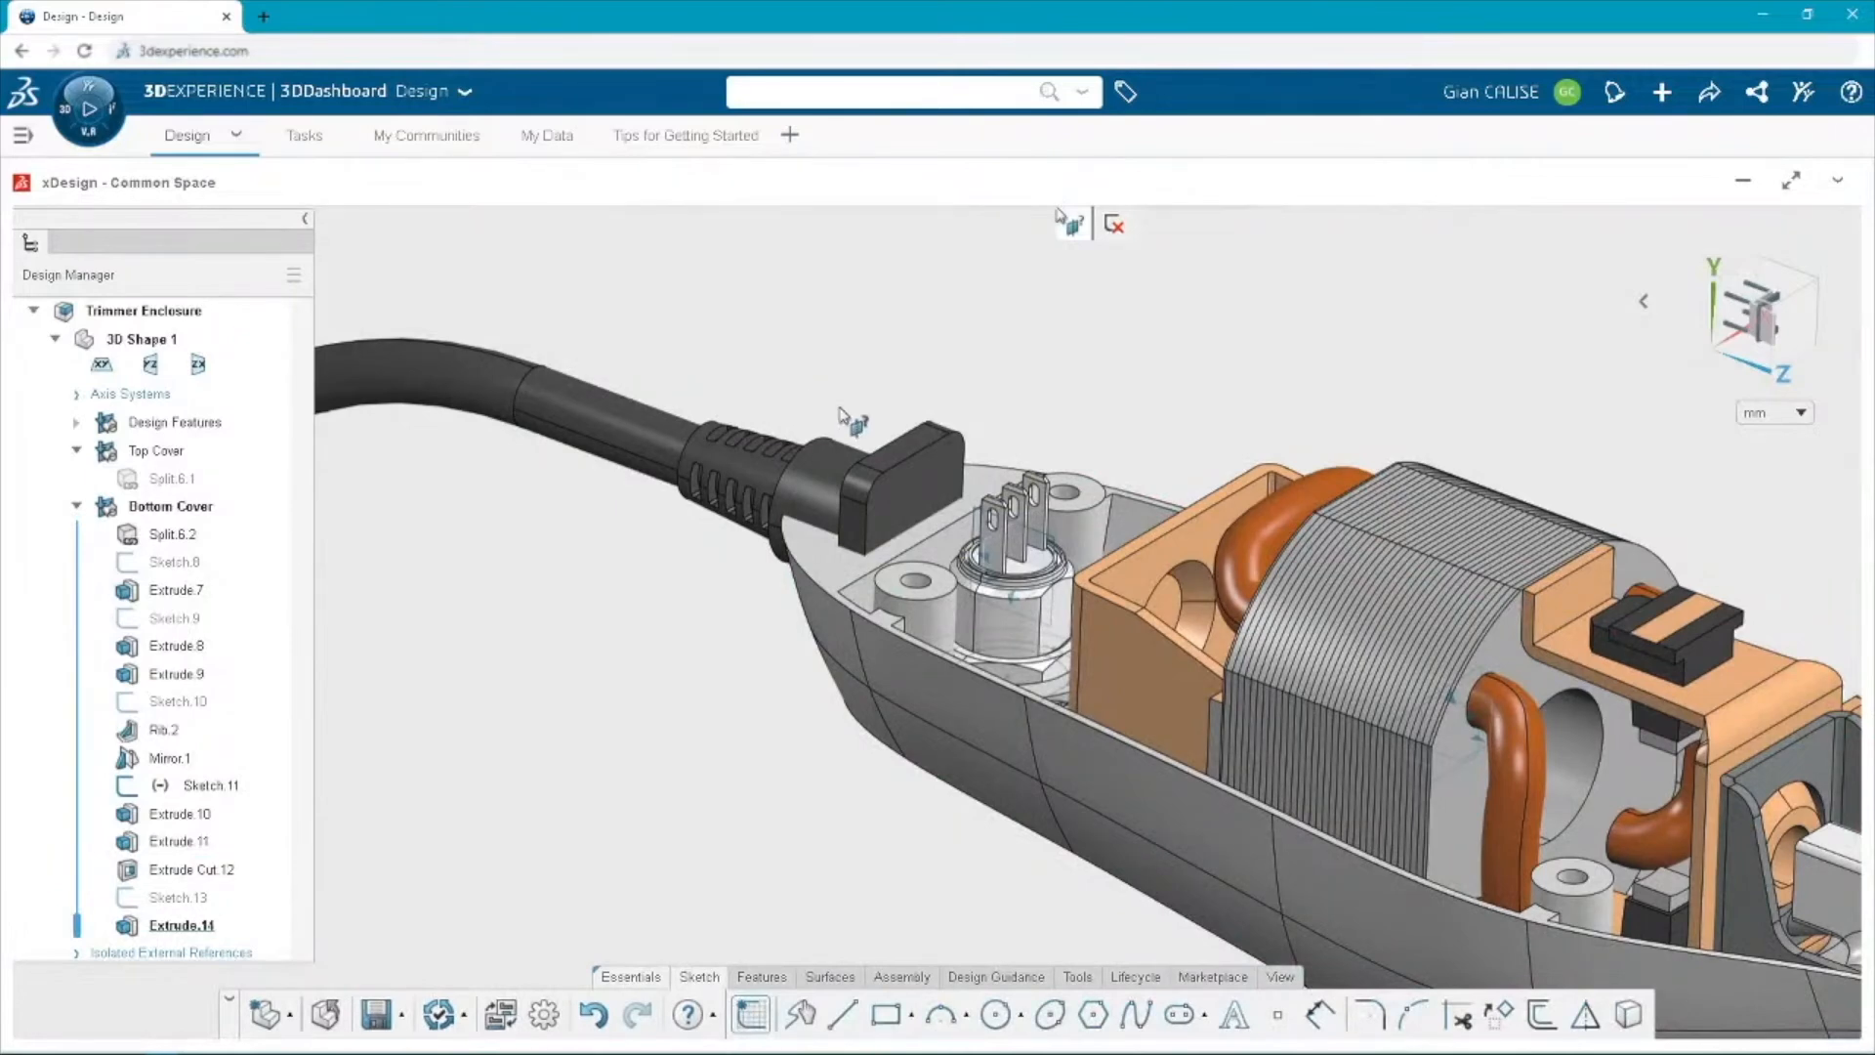
left_click(956, 449)
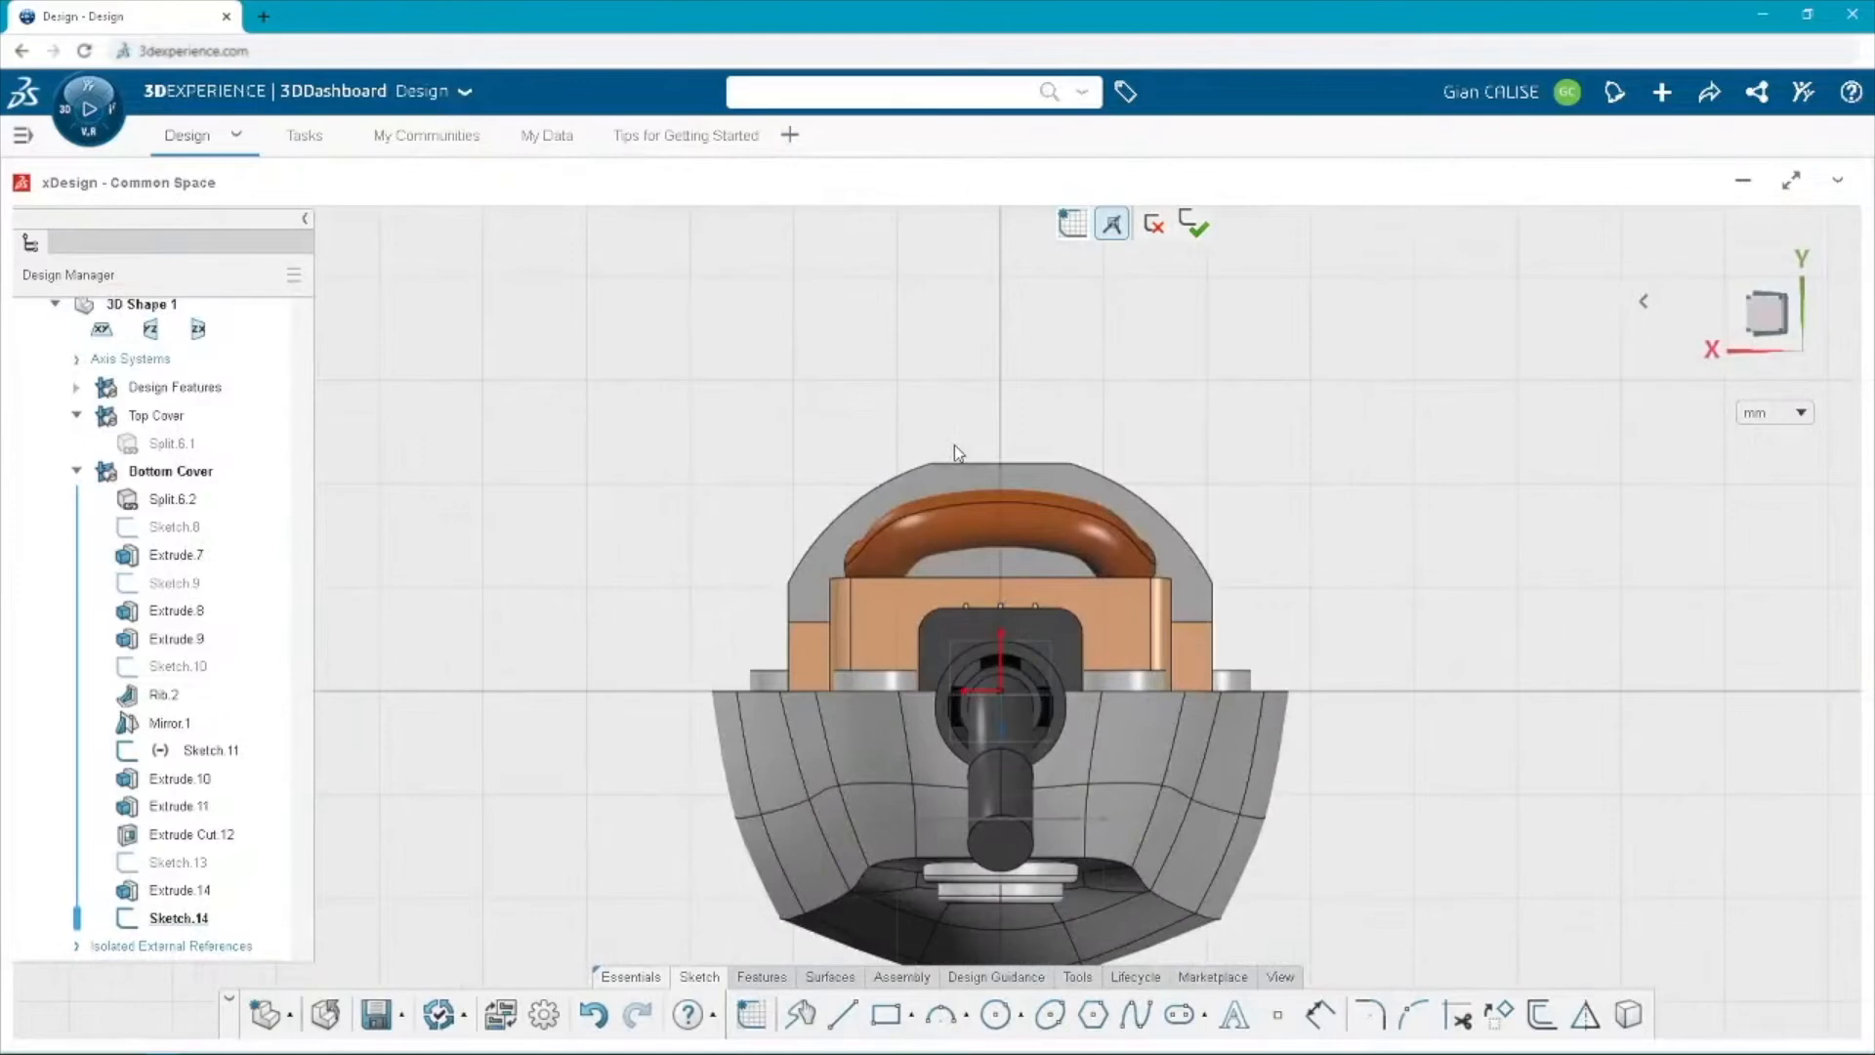
left_click(941, 624)
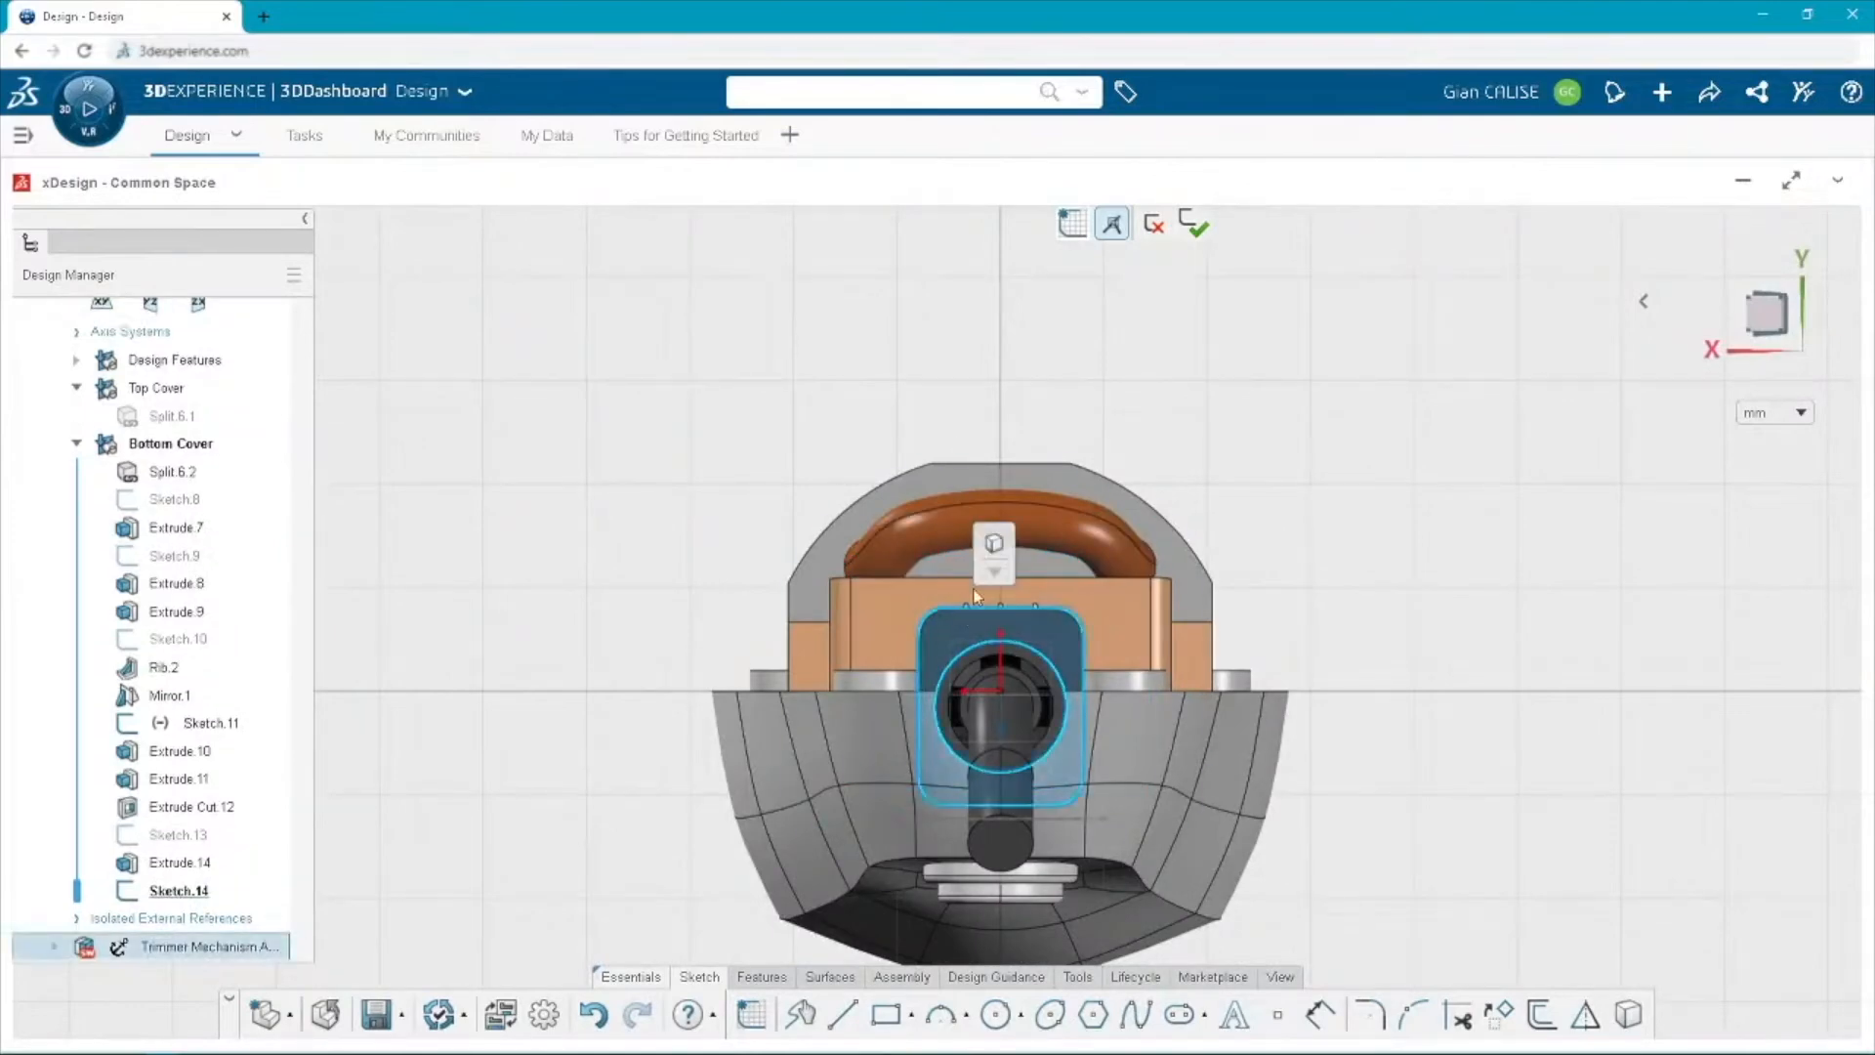
left_click(993, 543)
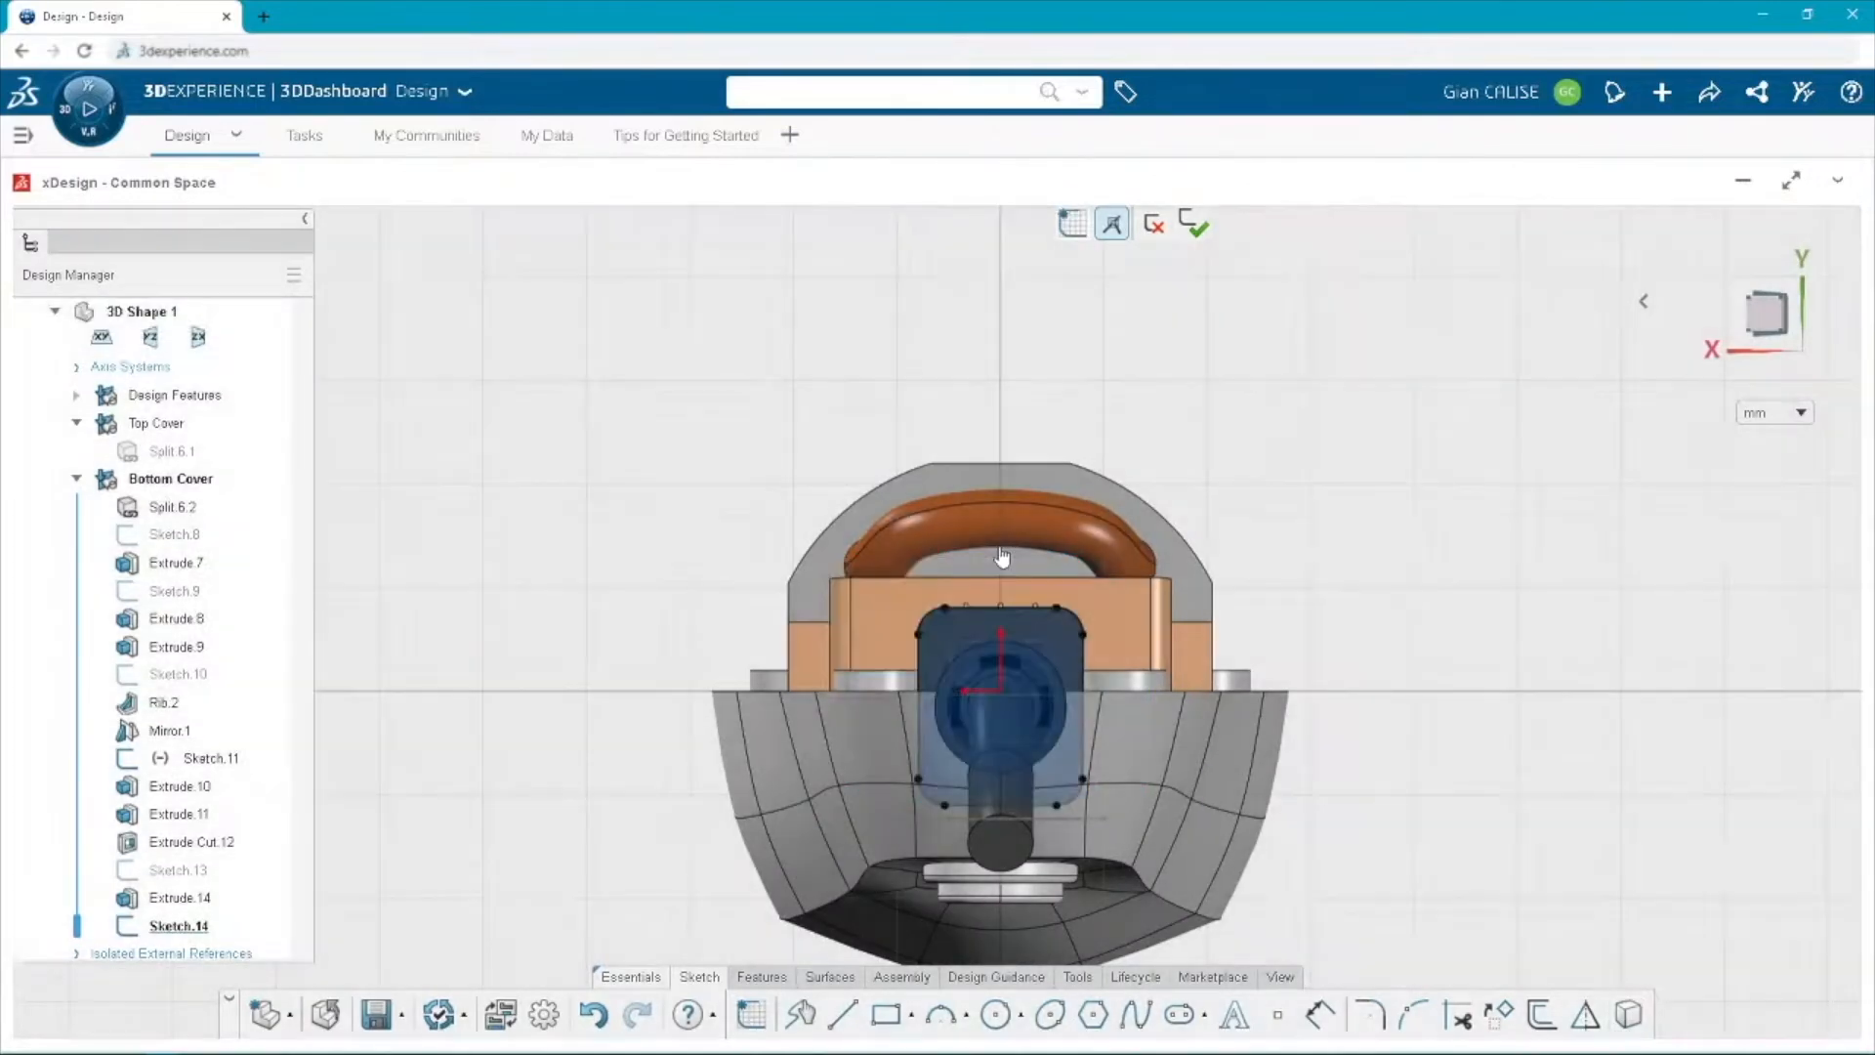
Cut the circular cord profile from the bottom cover Through All towards the cord side.
middle_click_drag(1372, 609, 1242, 660)
scroll(782, 782, "up", 4)
middle_click_drag(781, 783, 713, 819)
left_click(714, 779)
left_click_drag(739, 770, 547, 859)
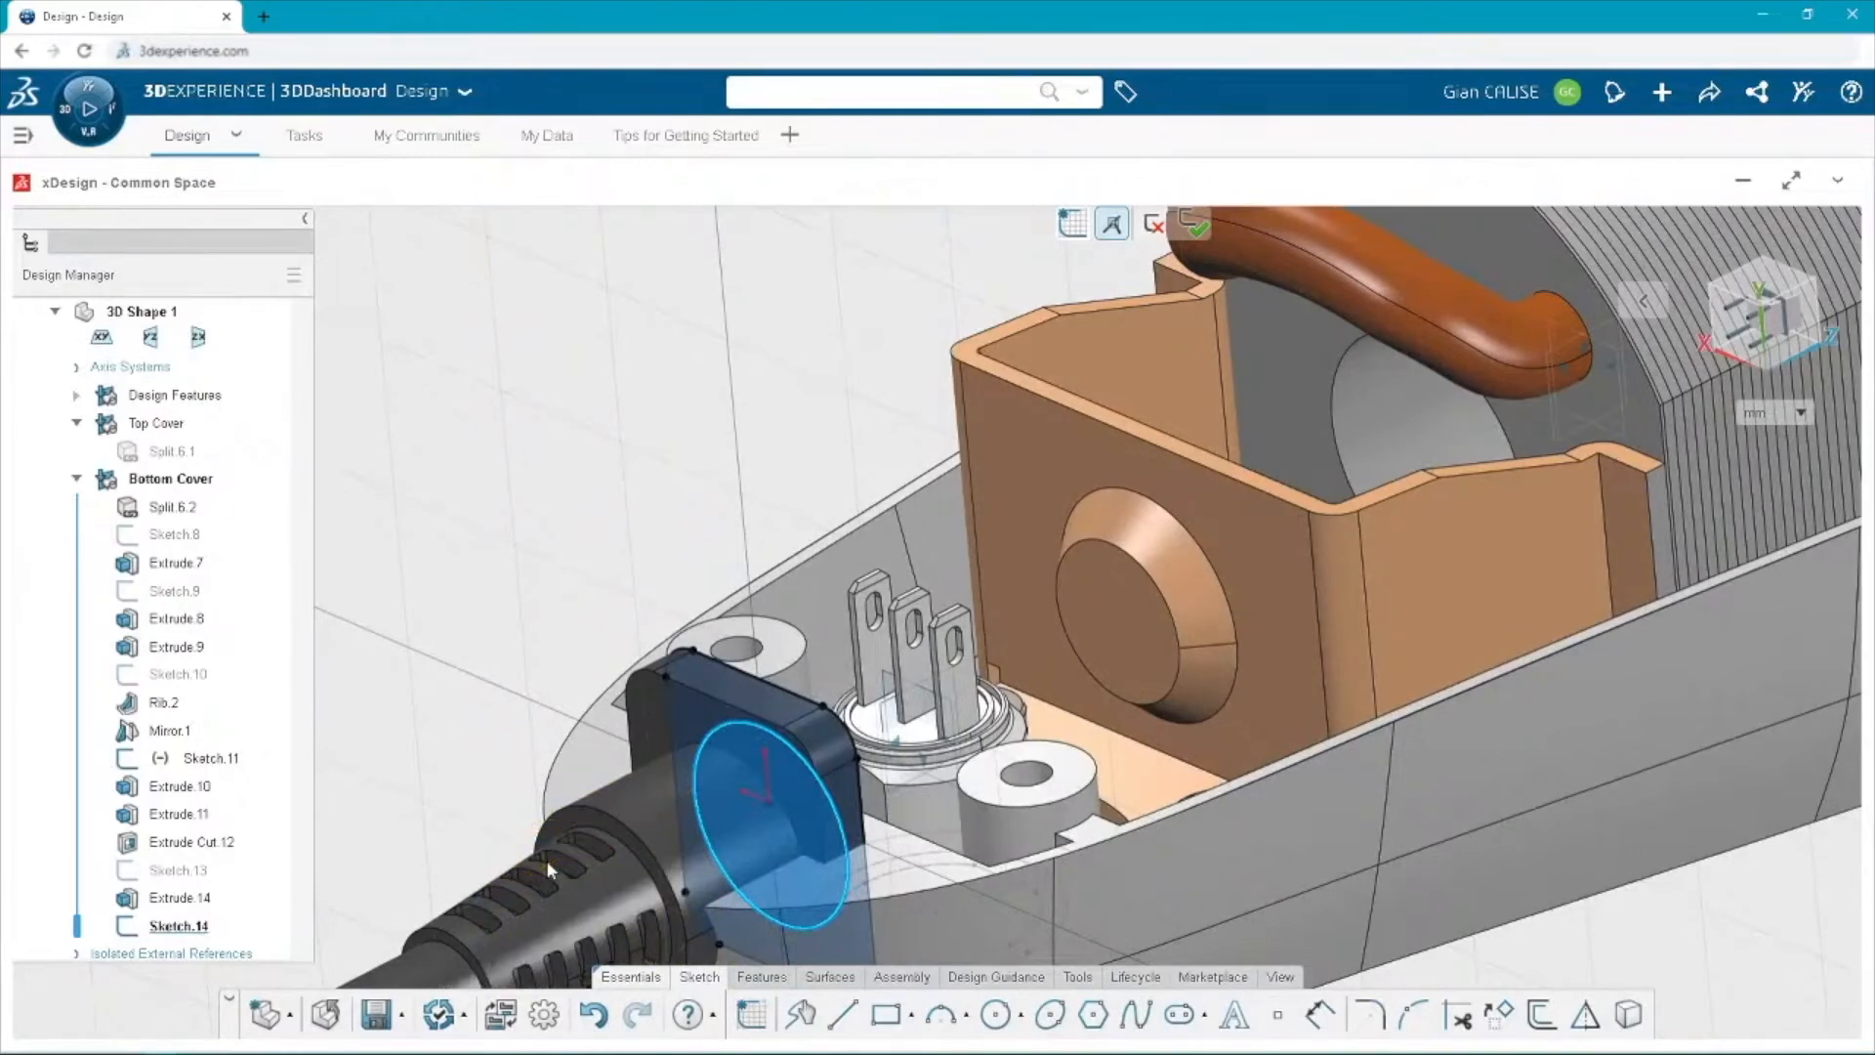
scroll(648, 824, "down", 4)
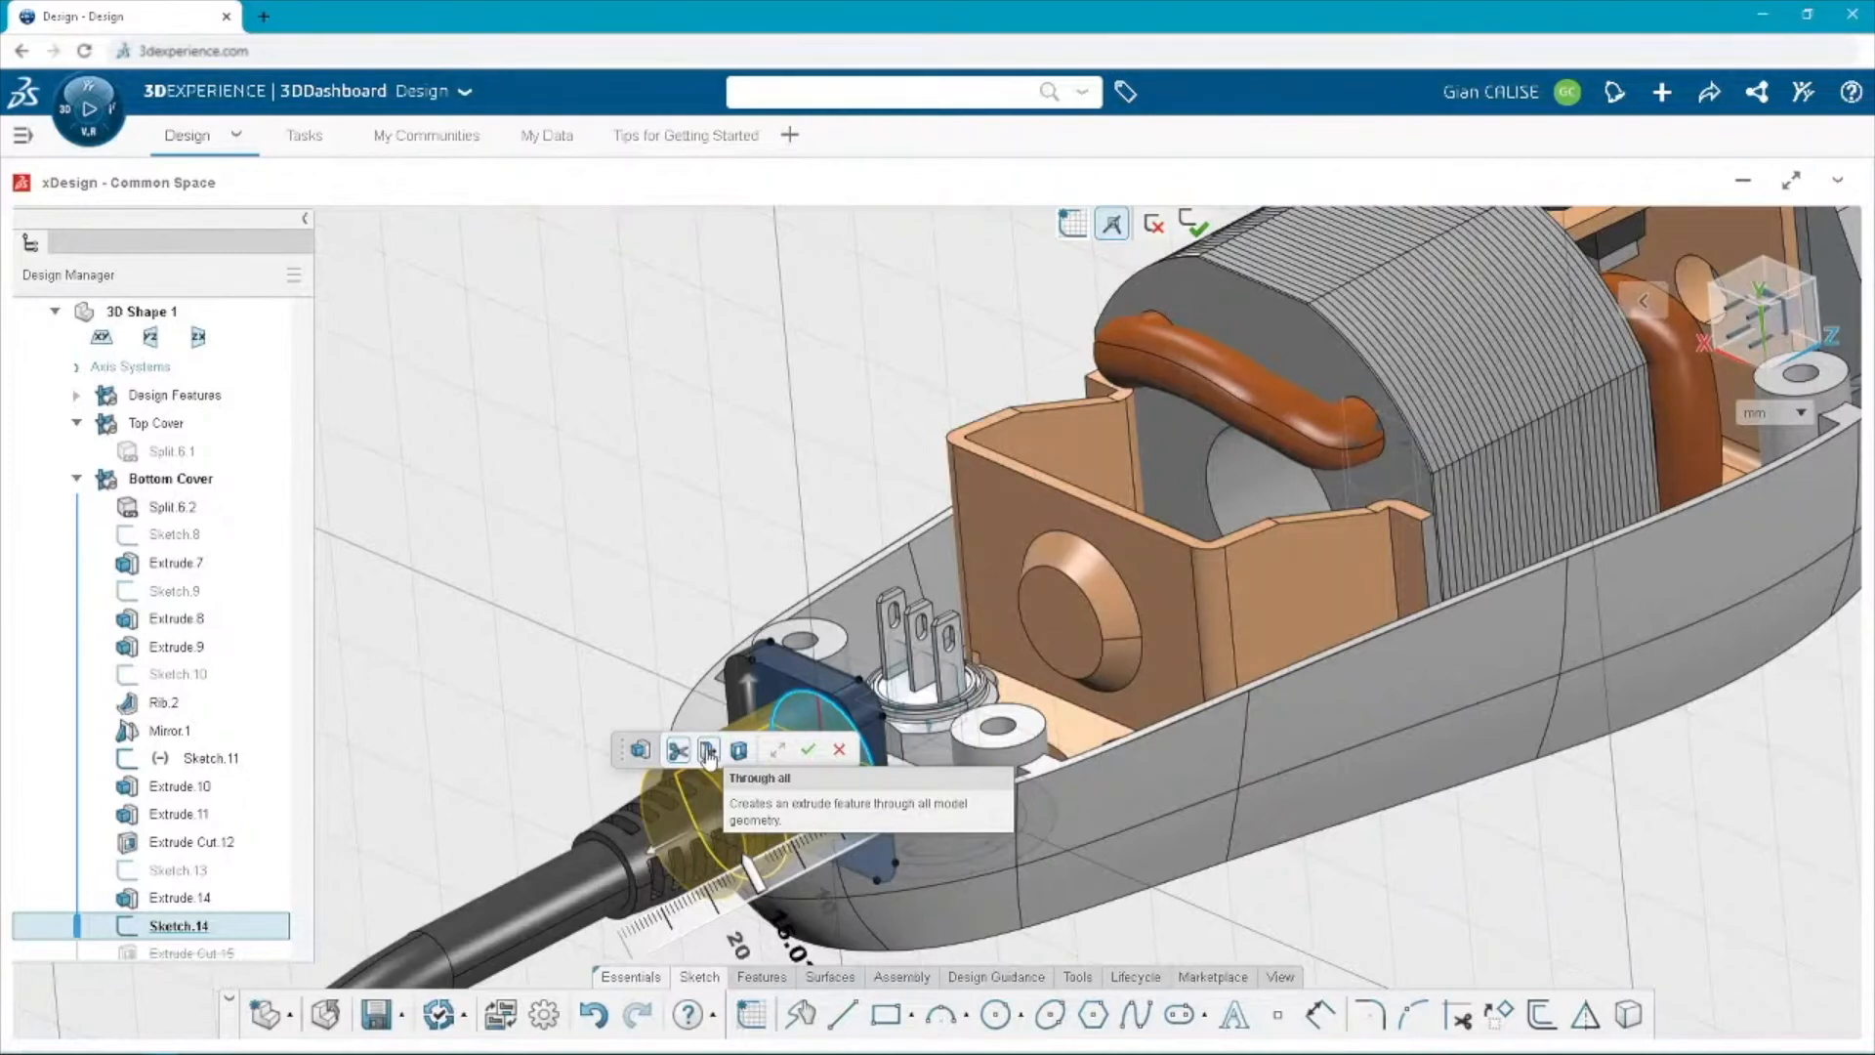
left_click(708, 752)
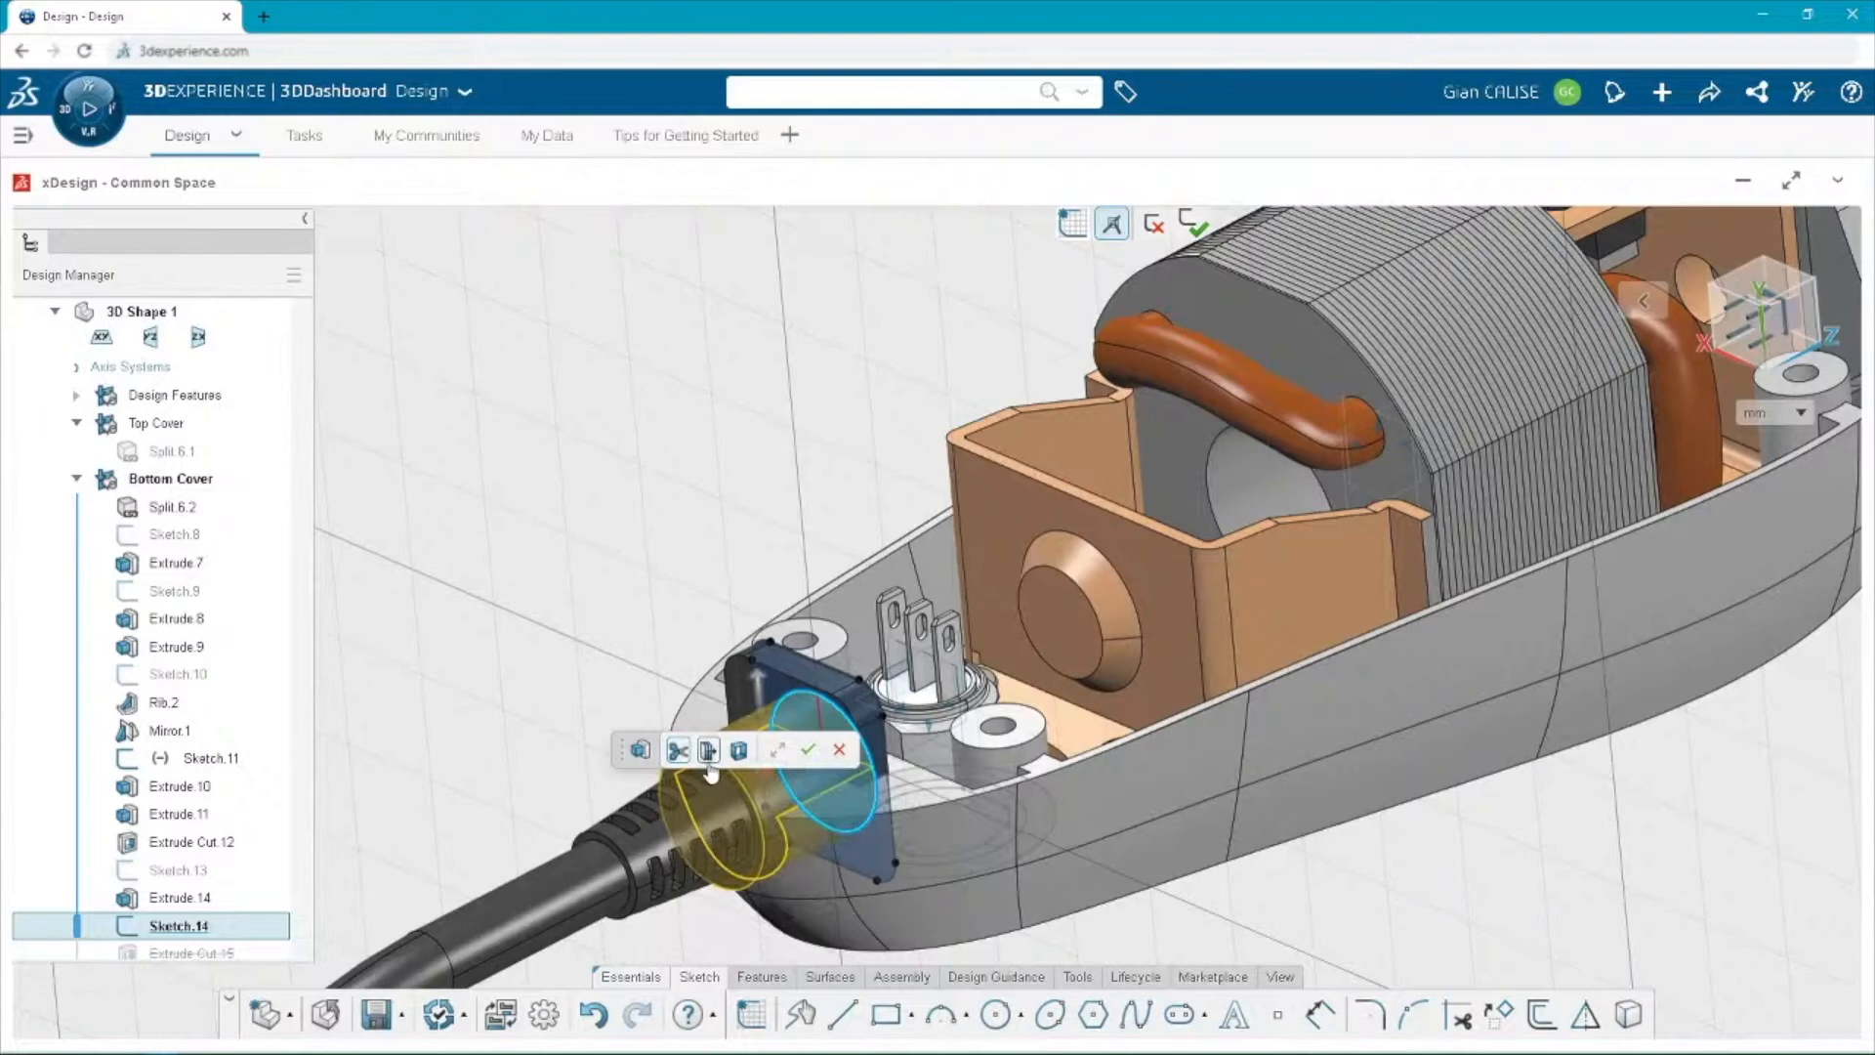
left_click(807, 752)
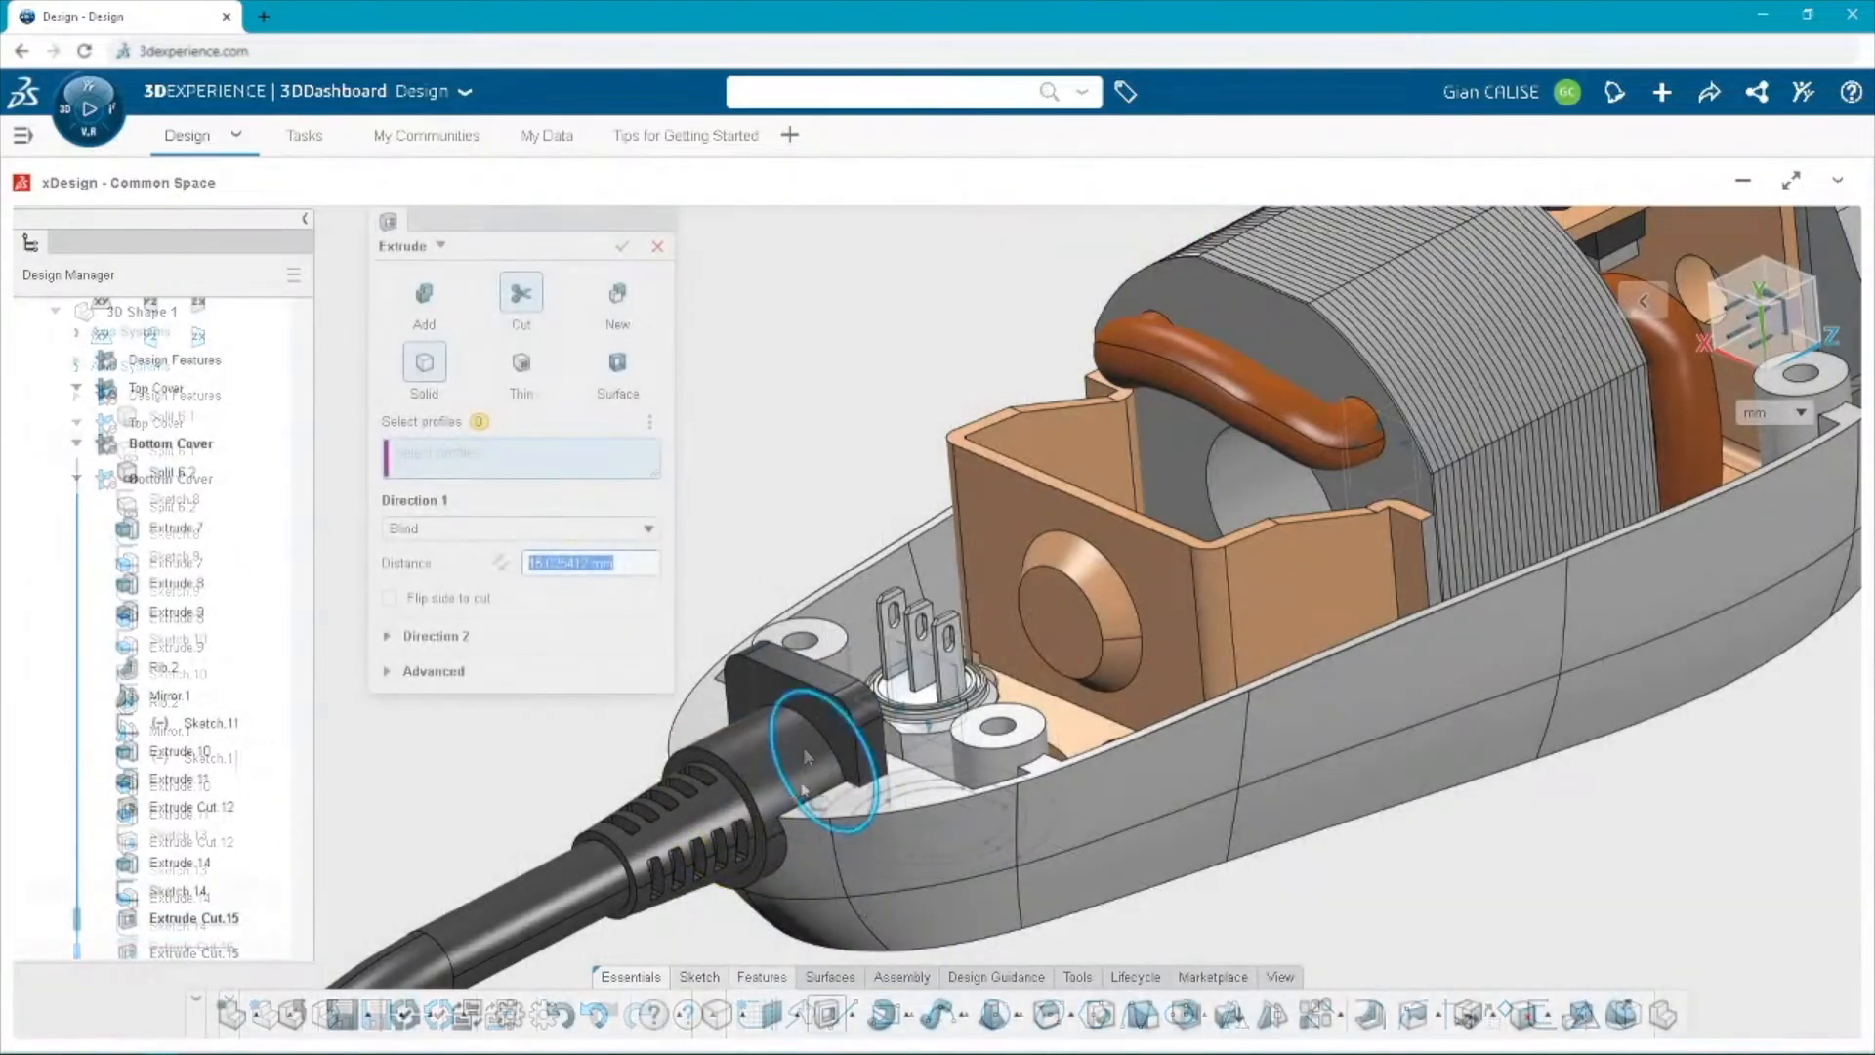
Cut the rounded rectangular plug profile from the bottom cover with Up To Geometry, ending at the plug flange's opposite face.
left_click(776, 694)
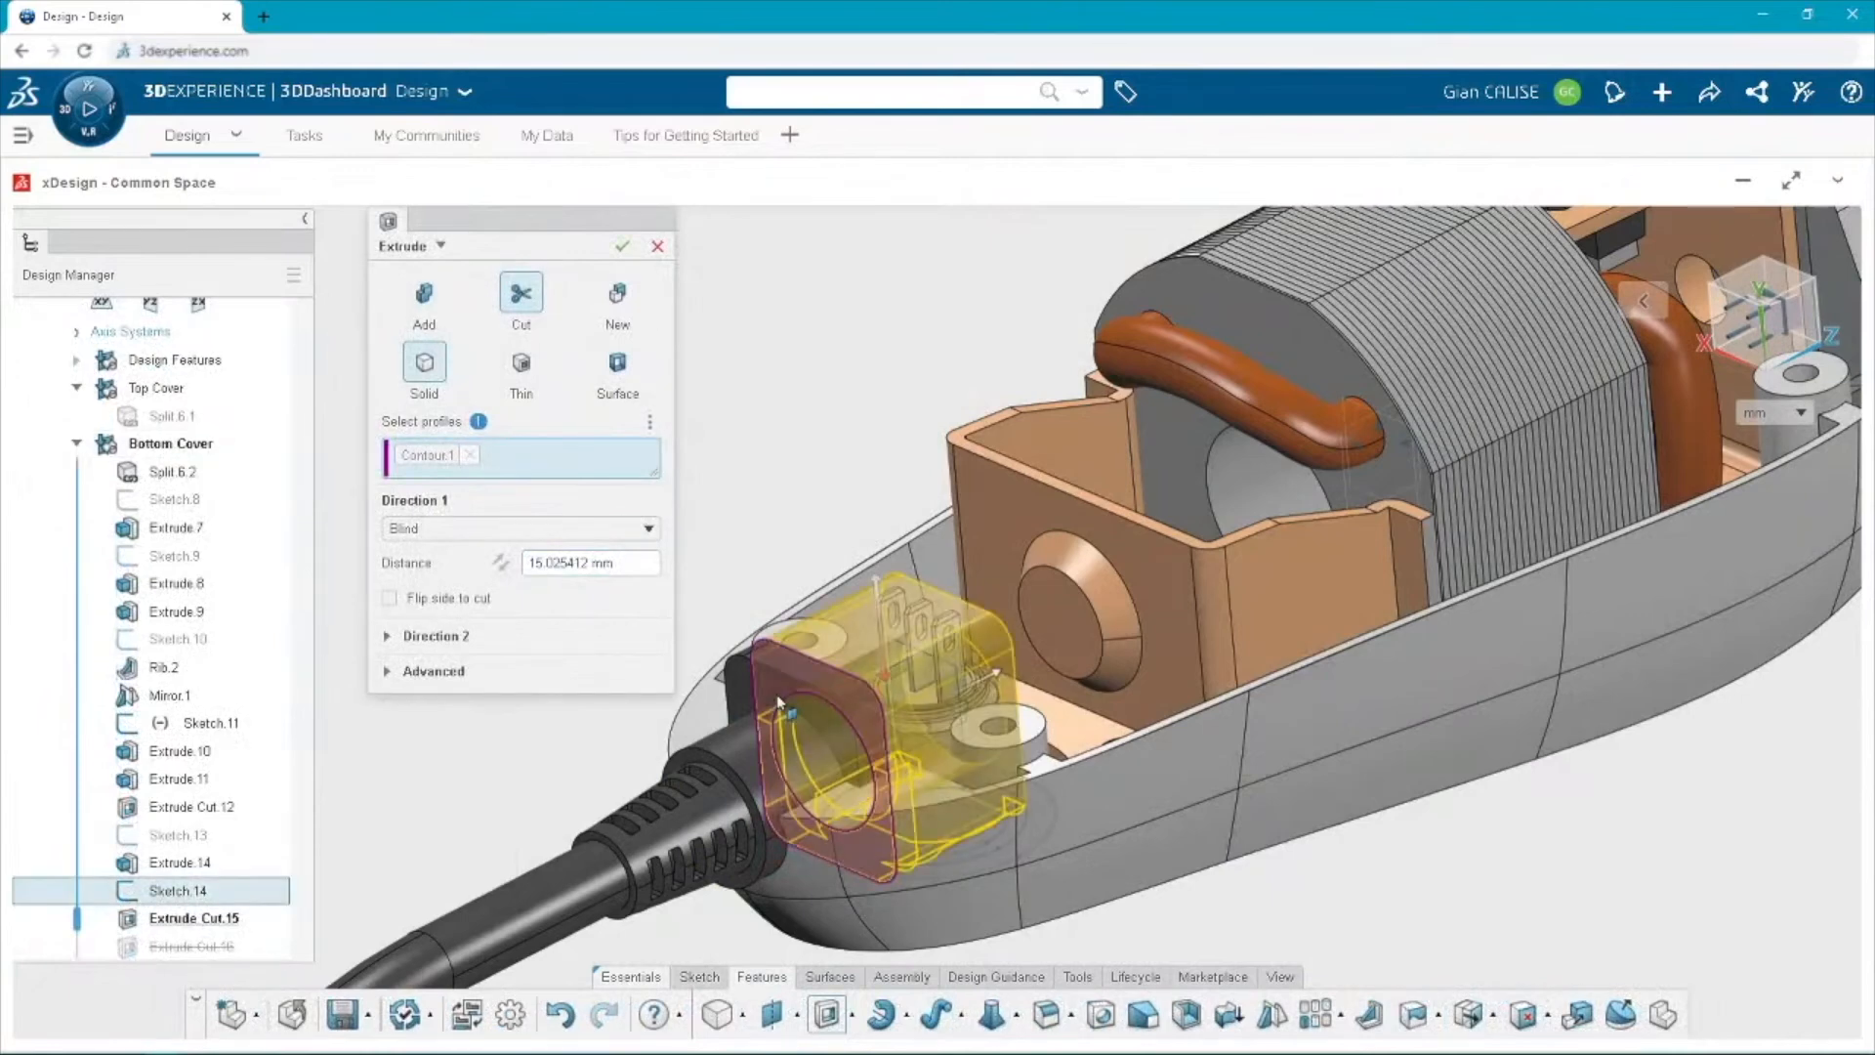
left_click(564, 530)
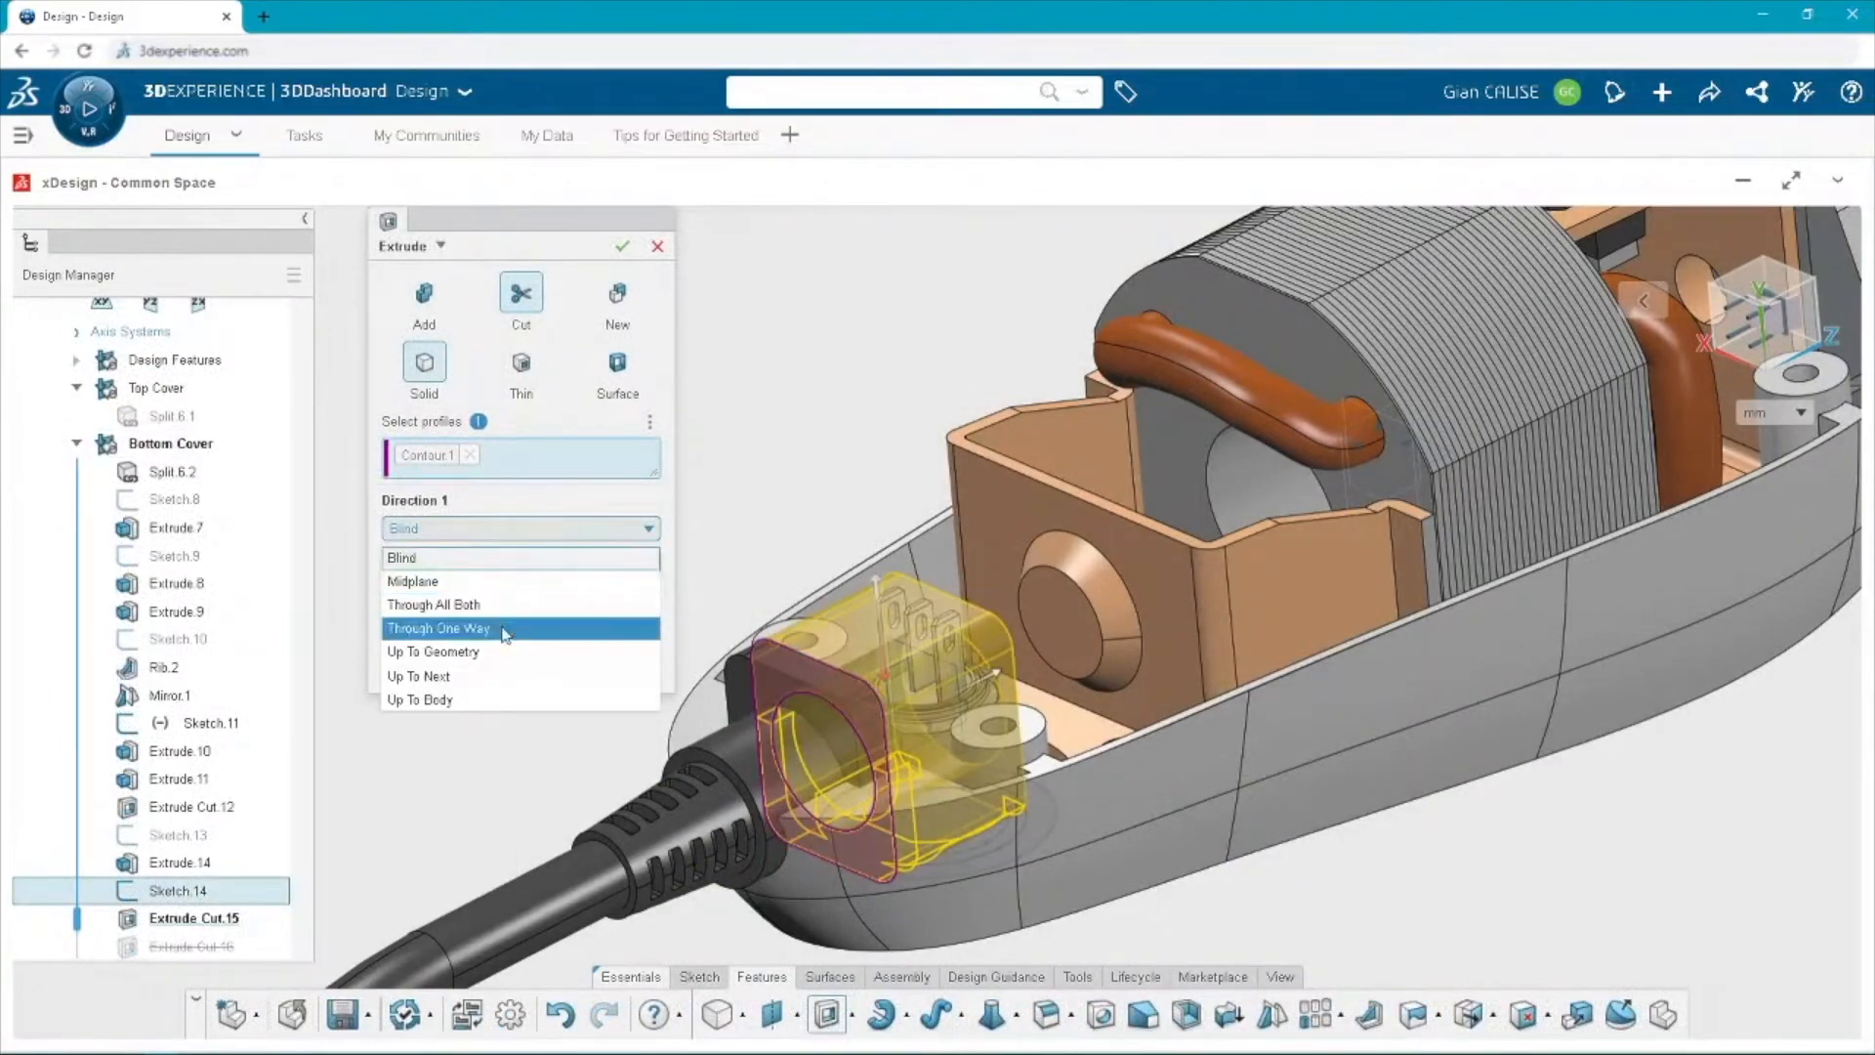
left_click(503, 662)
middle_click_drag(697, 718, 689, 653)
left_click(735, 652)
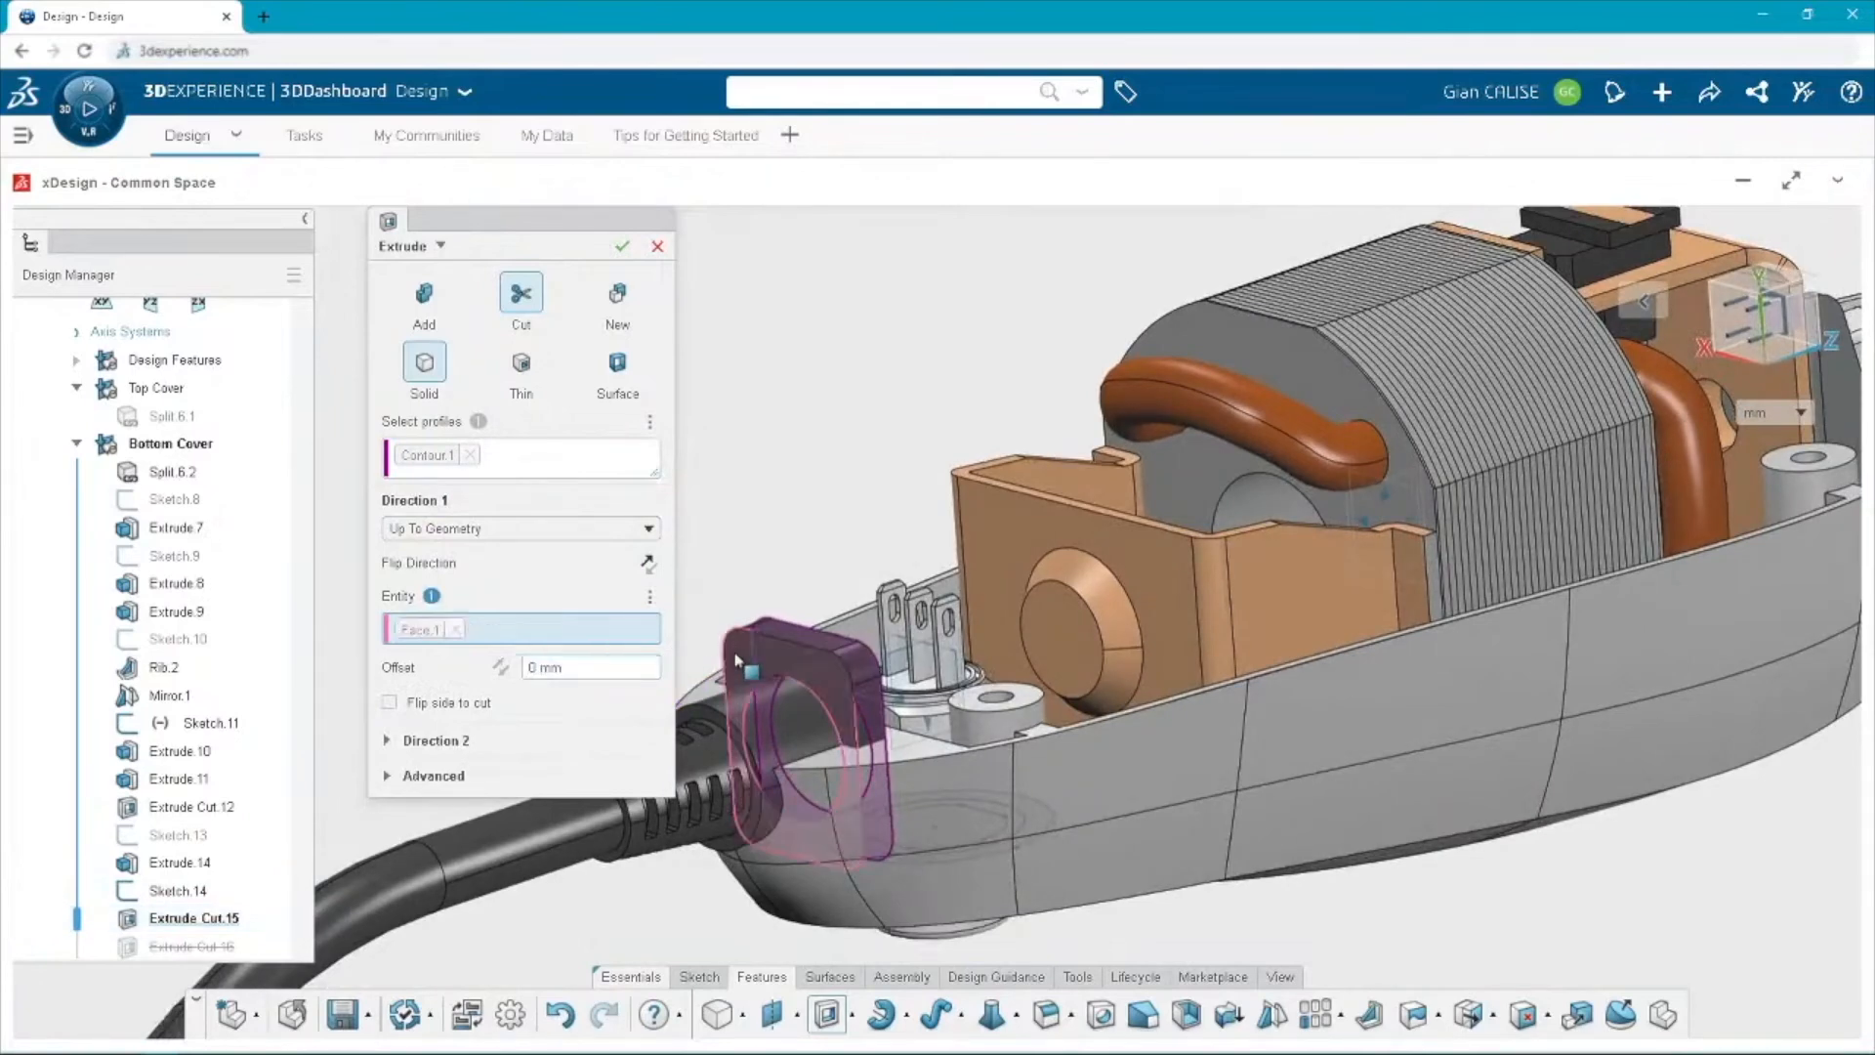
left_click(622, 246)
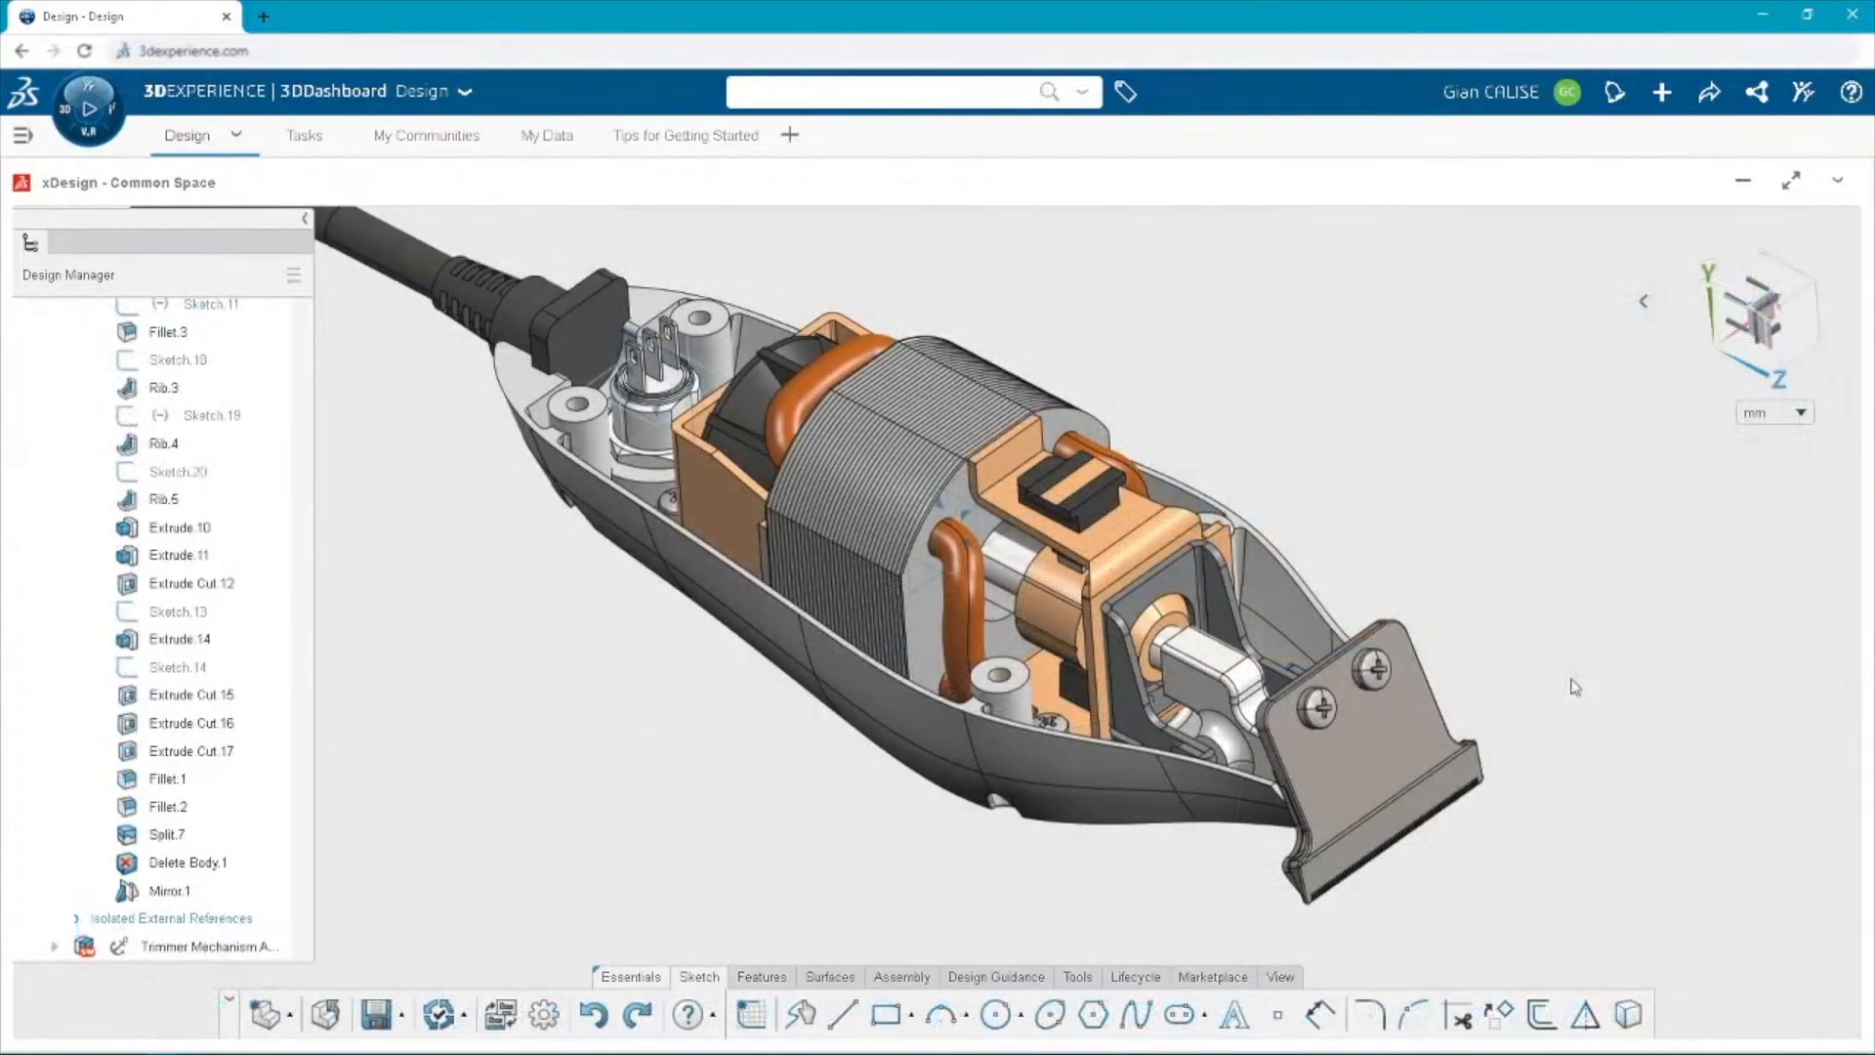
Fade the Trimmer Mechanism Assembly to examine the bottom cover's interior, adjust the fade level, and restore the normal display.
left_click(1474, 774)
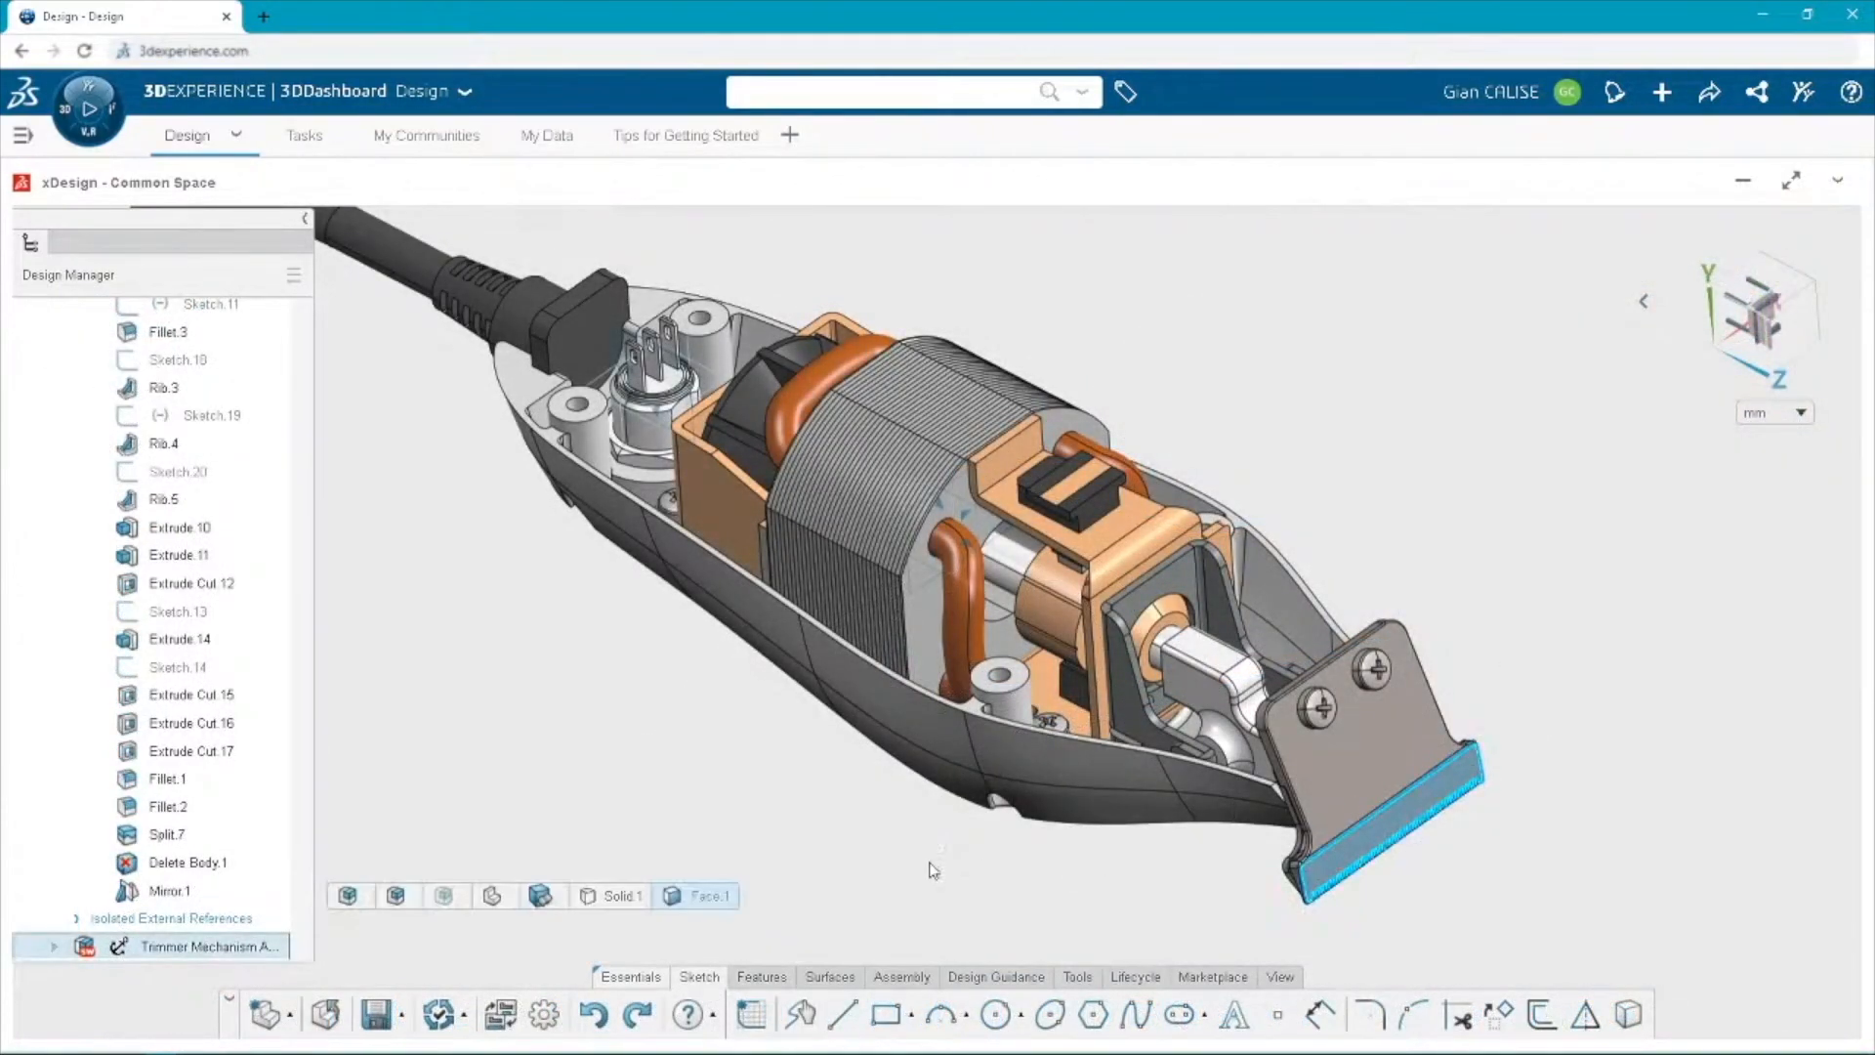
left_click(398, 896)
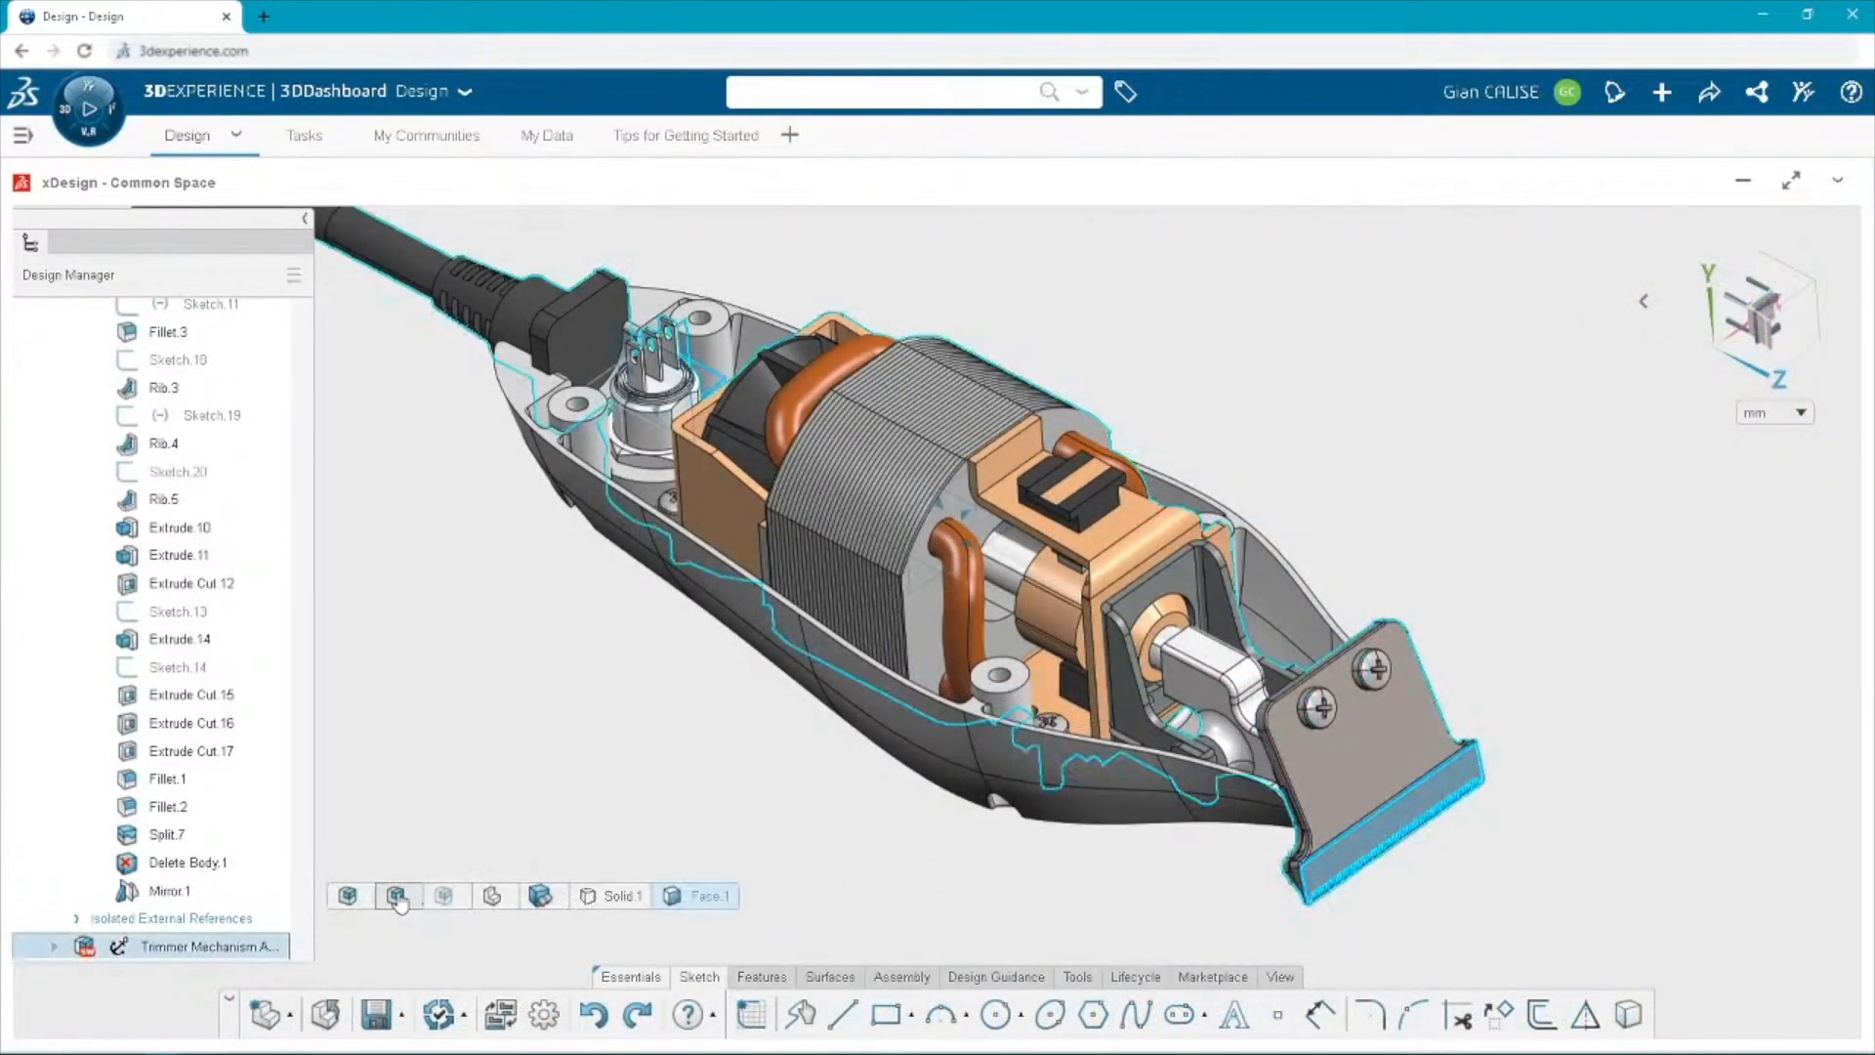
left_click(408, 897)
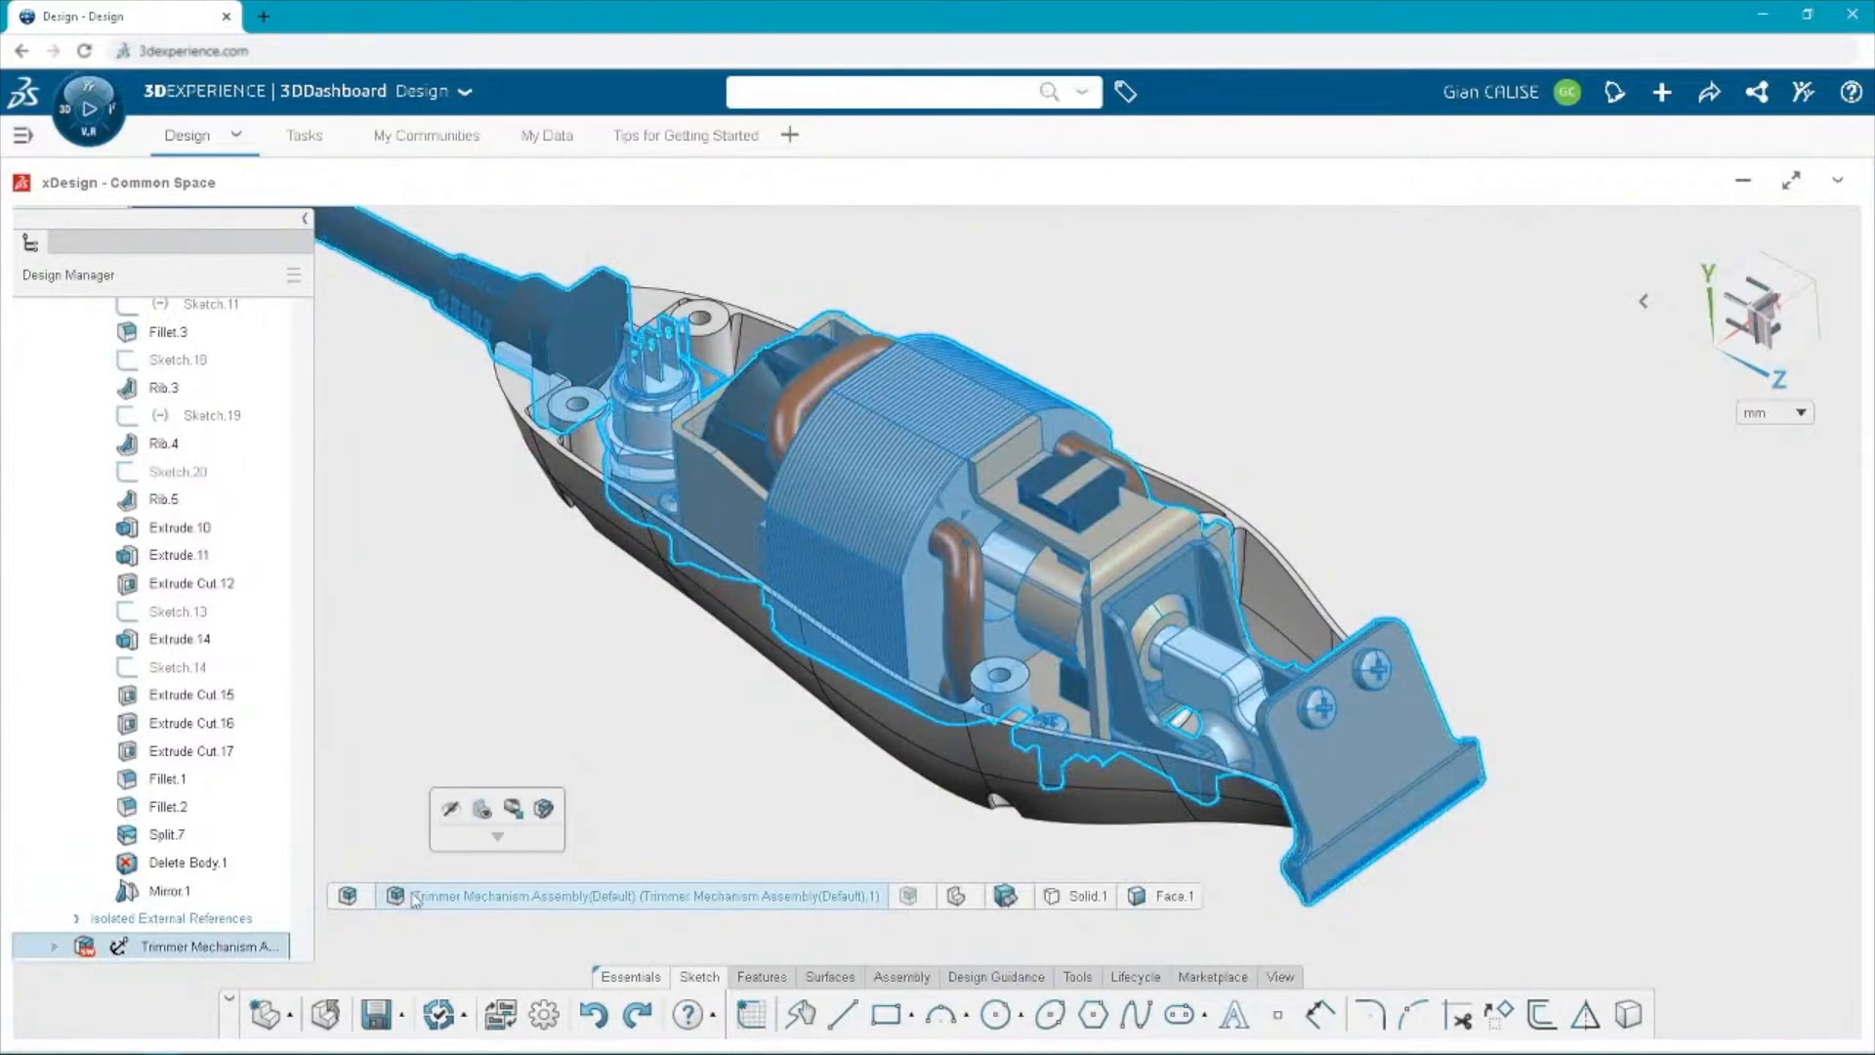
left_click(483, 813)
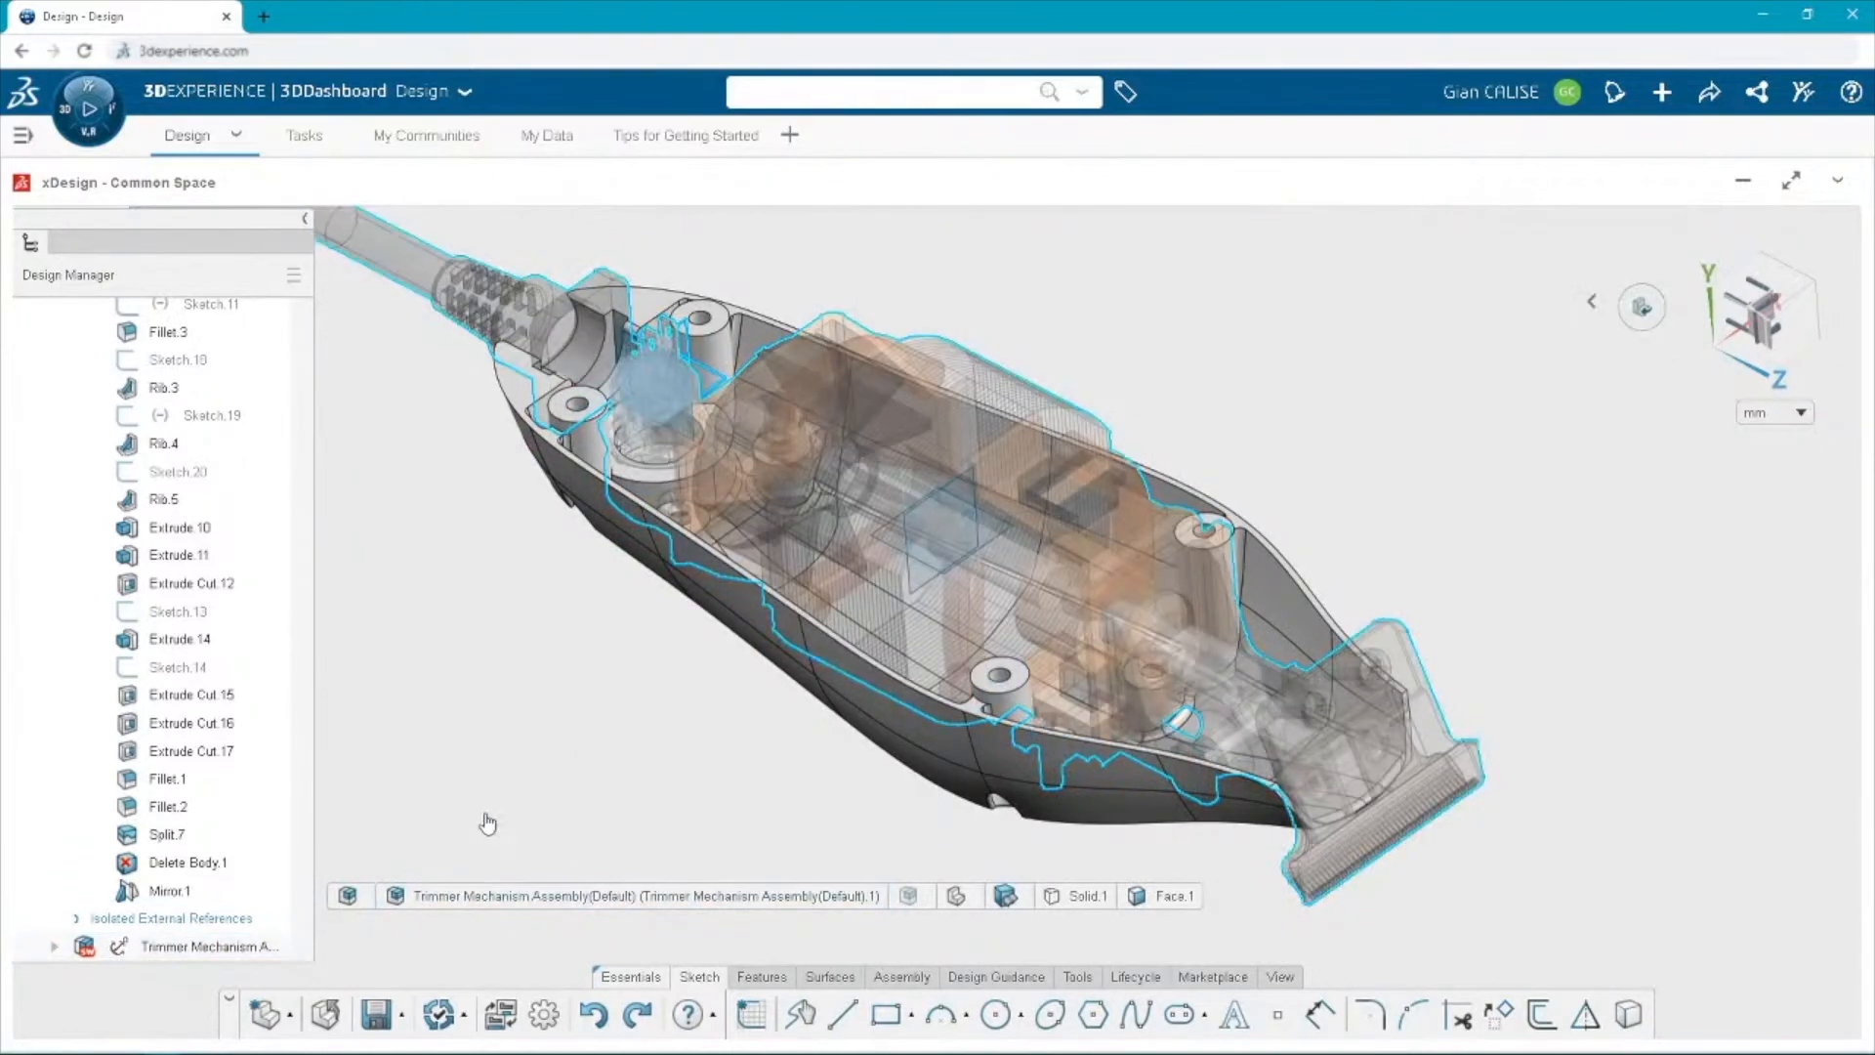
left_click(1592, 302)
mouse_move(1397, 342)
left_mouse_down()
mouse_move(1298, 341)
mouse_move(1382, 342)
left_mouse_up()
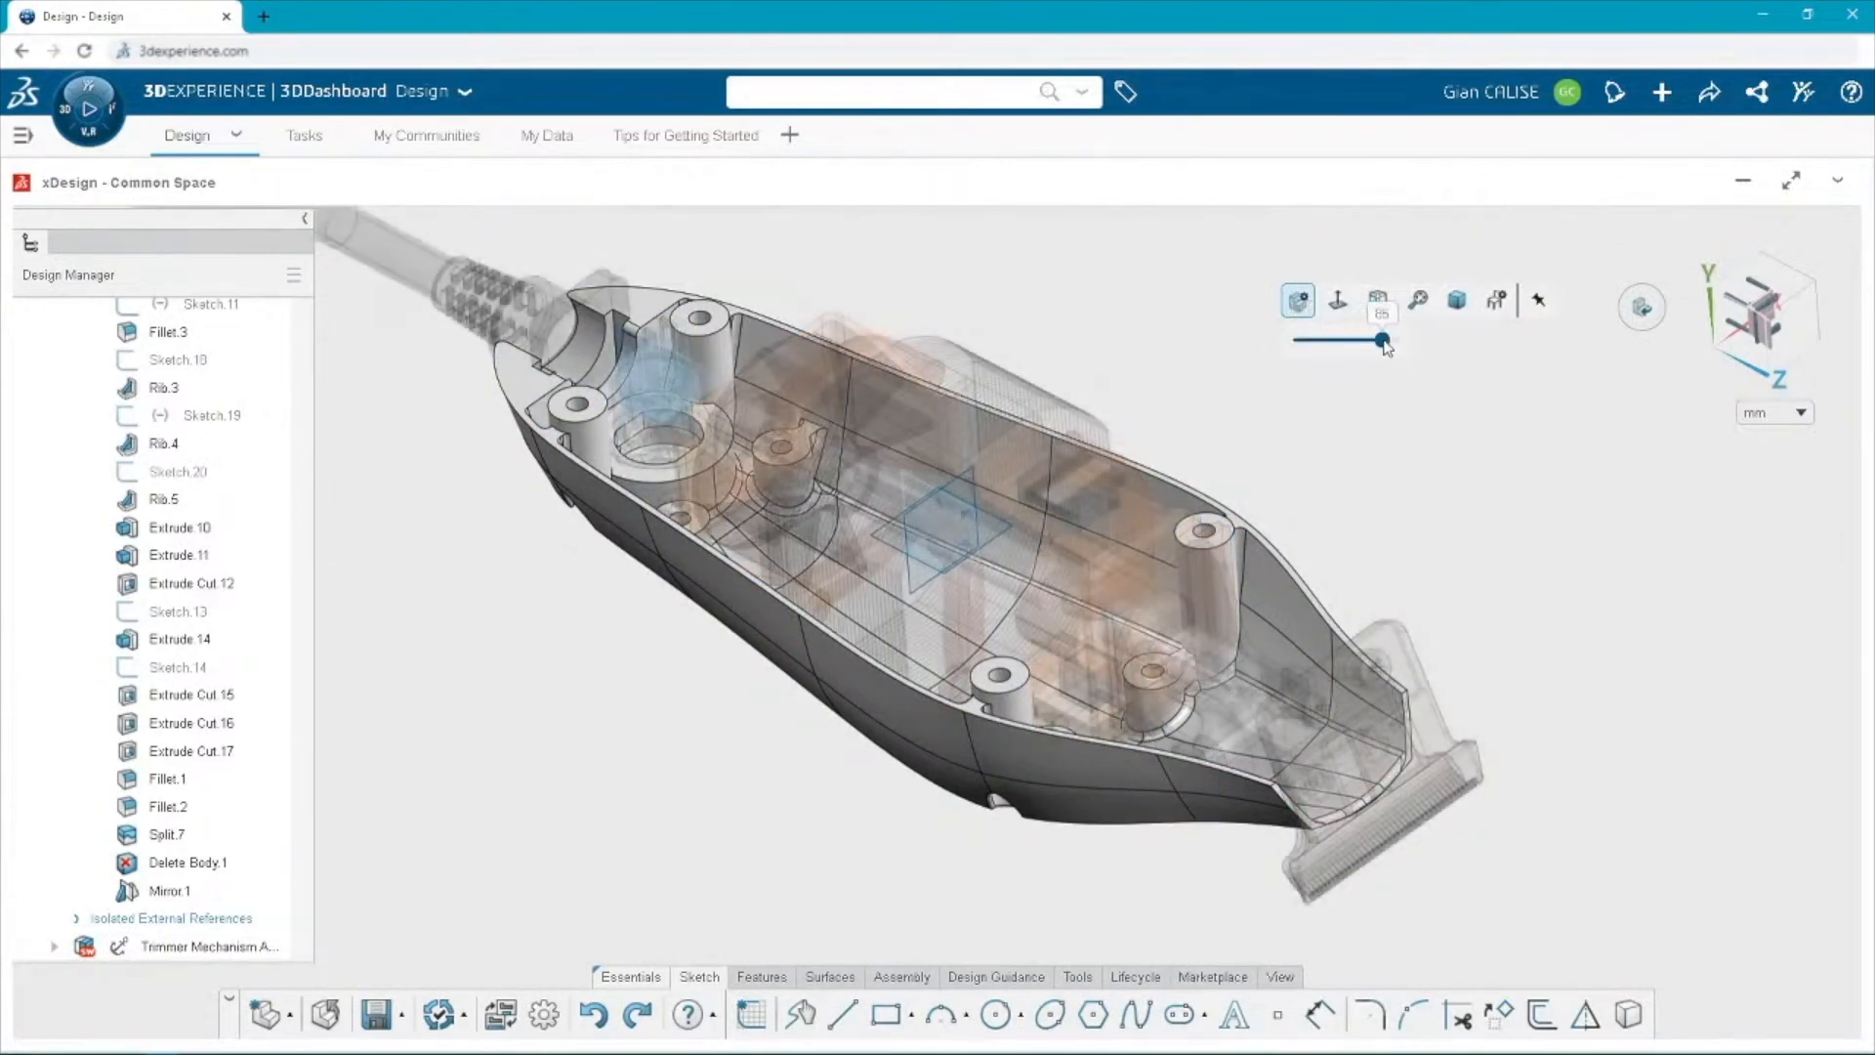
left_click(1643, 309)
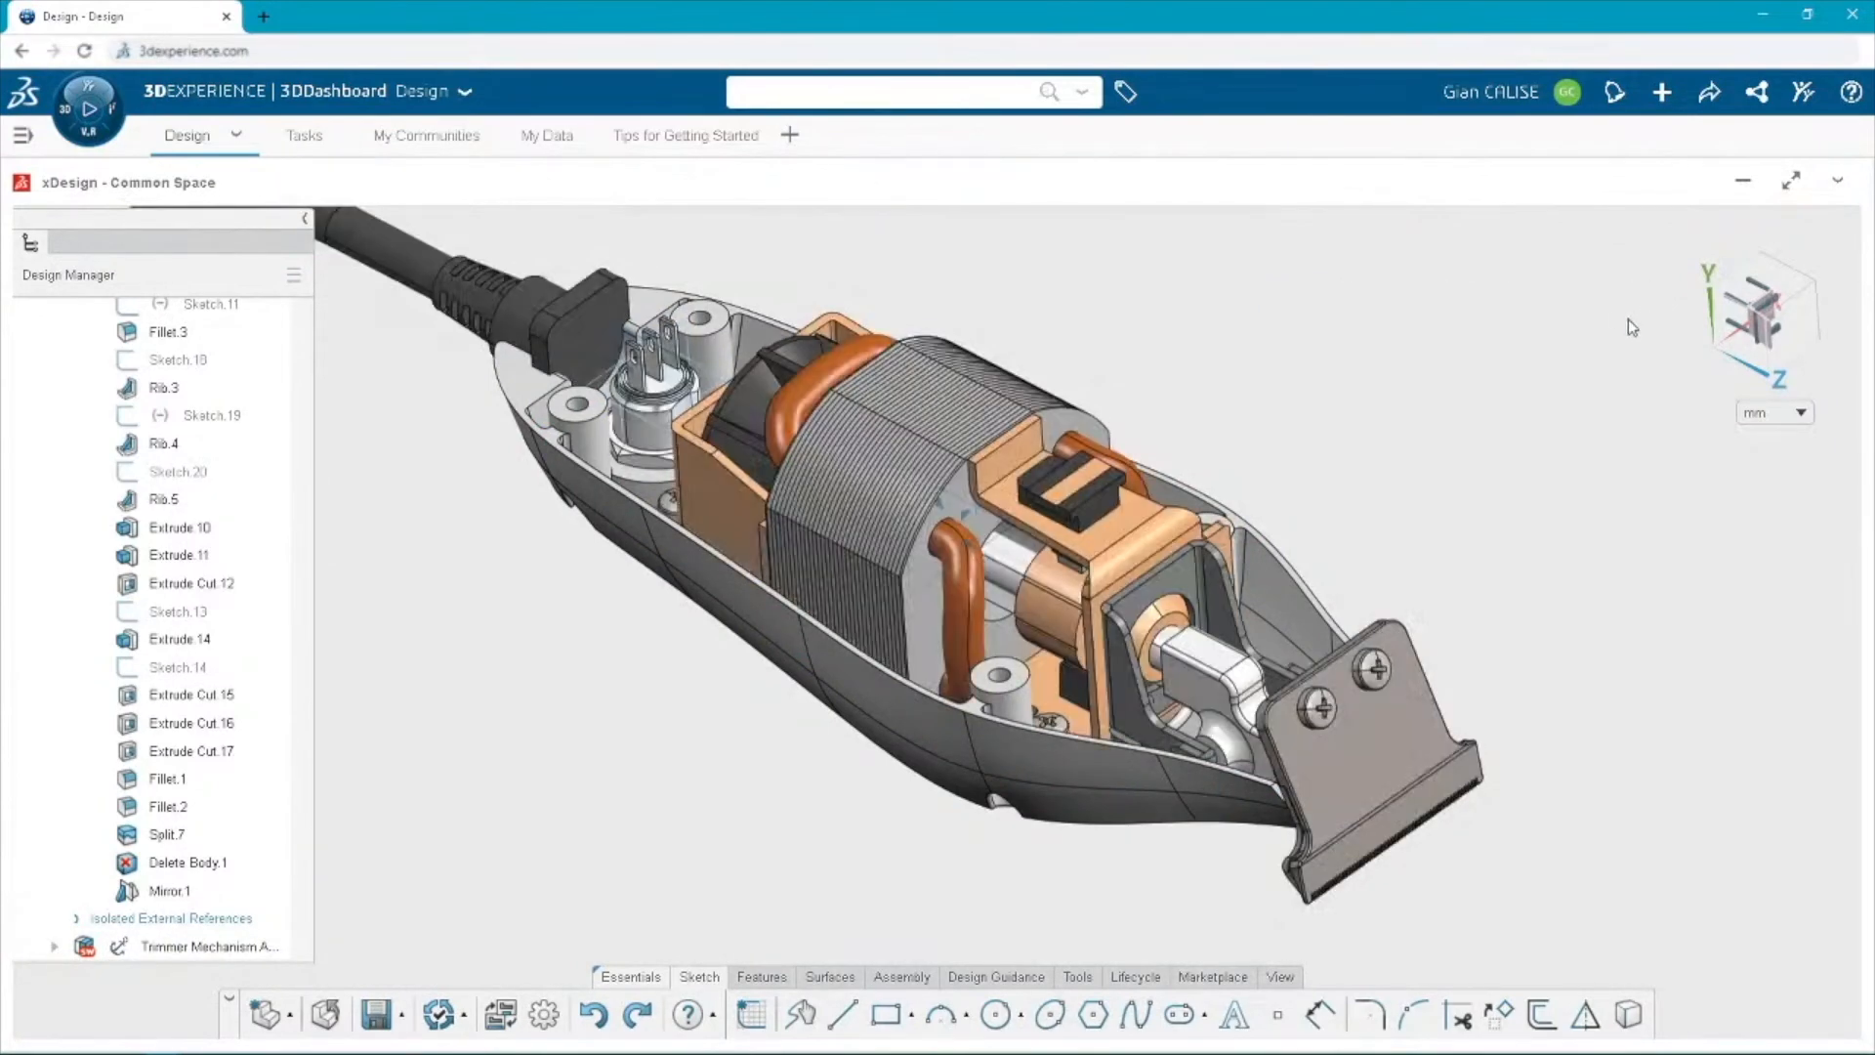
Hide the Trimmer Mechanism Assembly and collapse the Bottom Cover's feature list.
left_click(225, 946)
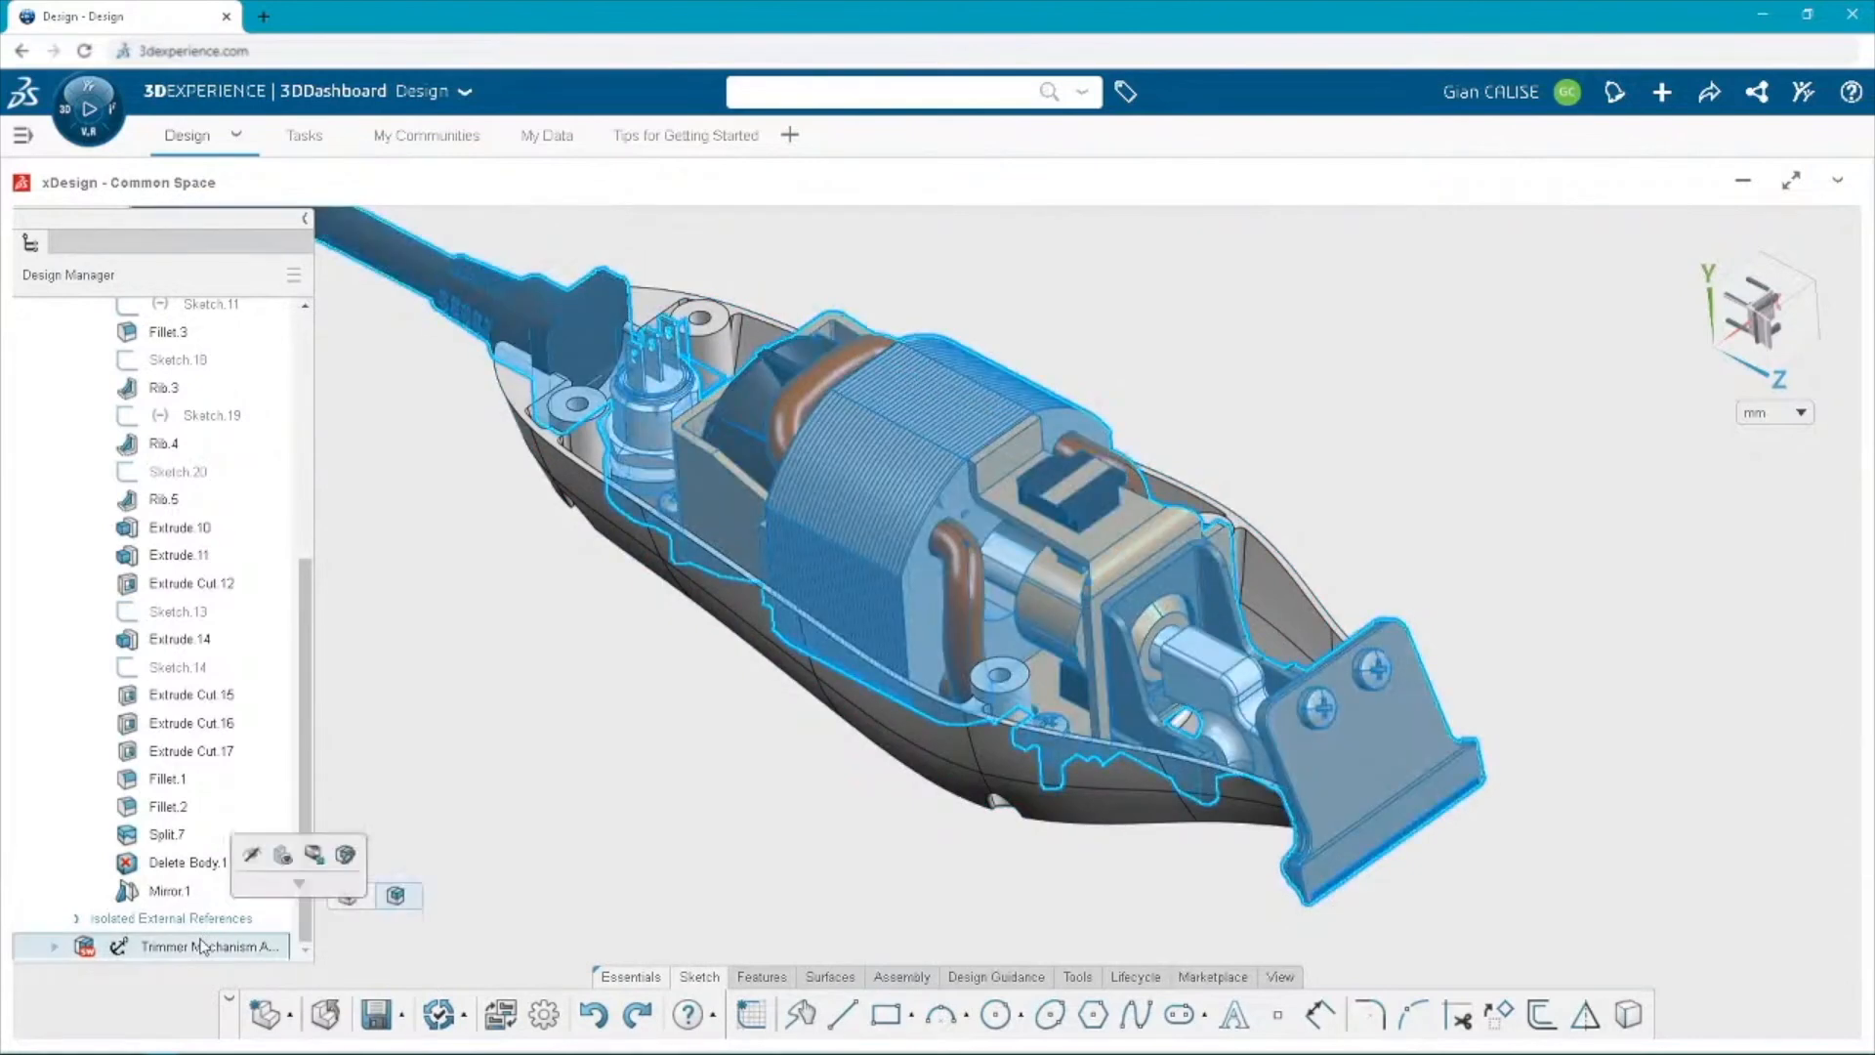
left_click(251, 856)
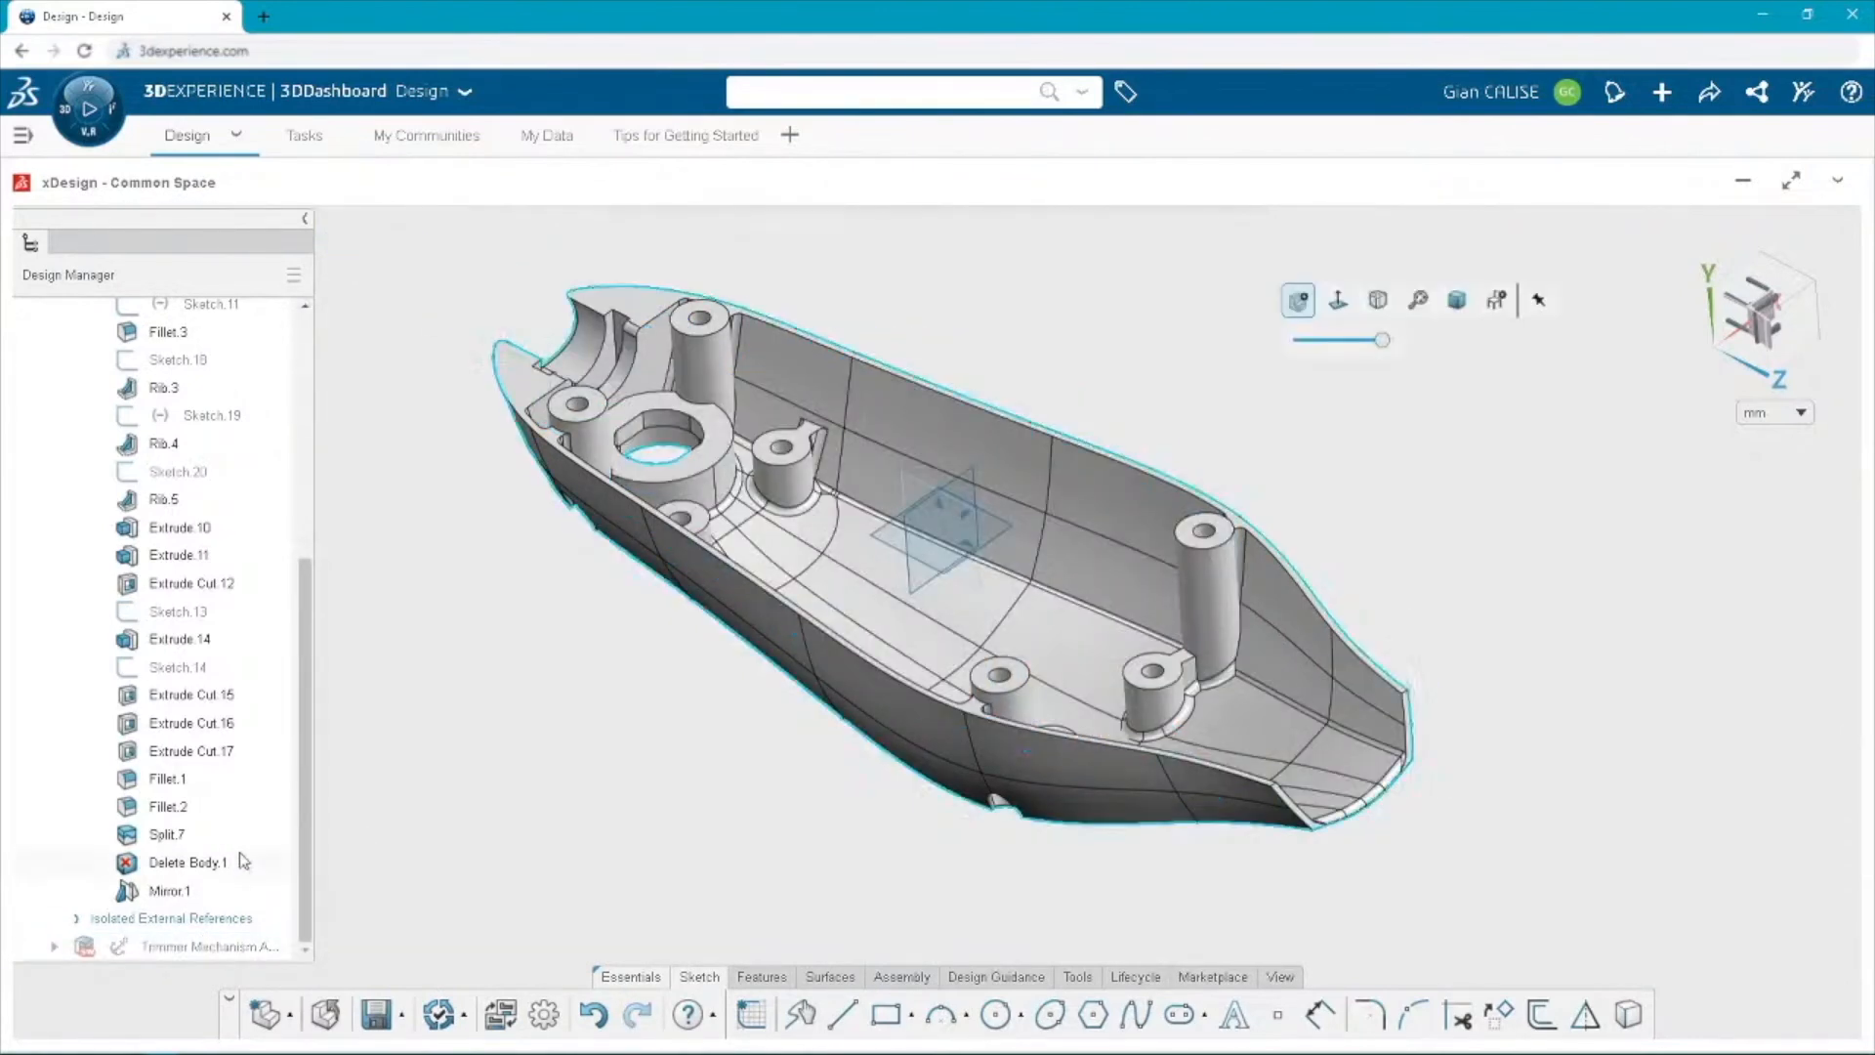
scroll(176, 691, "up", 5)
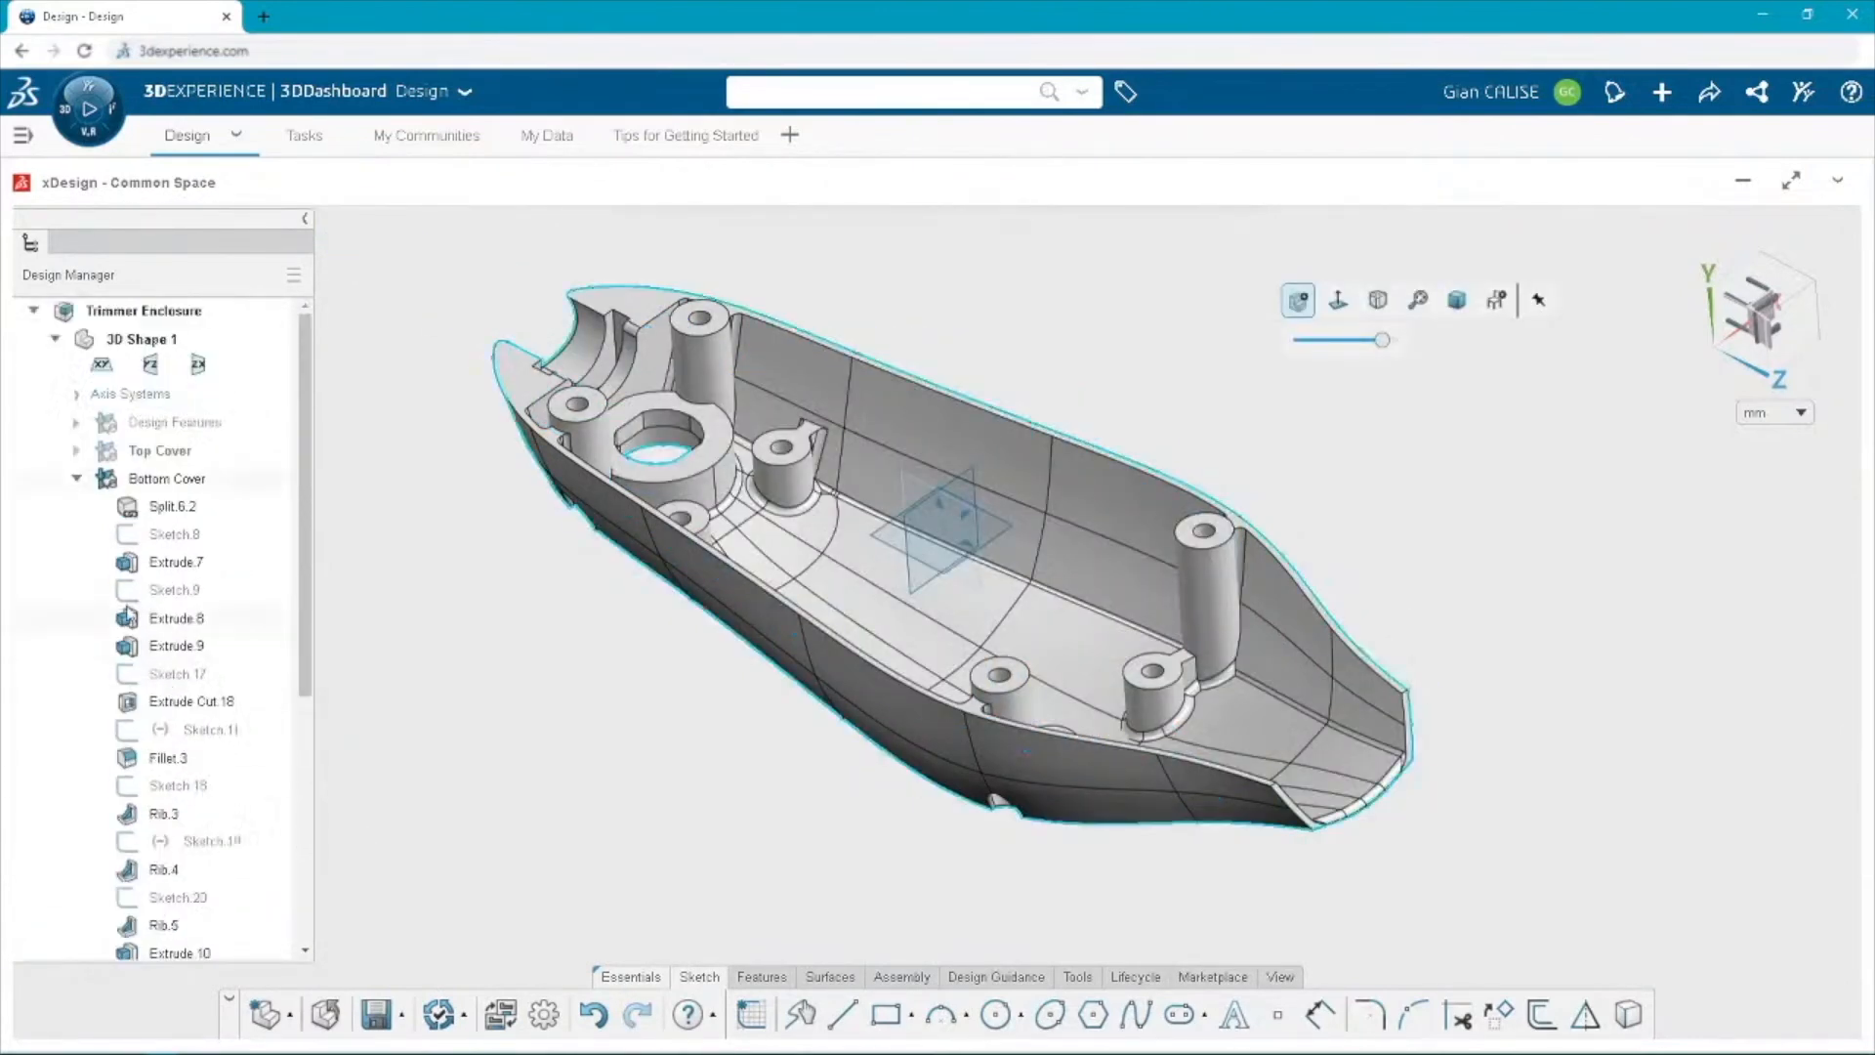
left_click(77, 479)
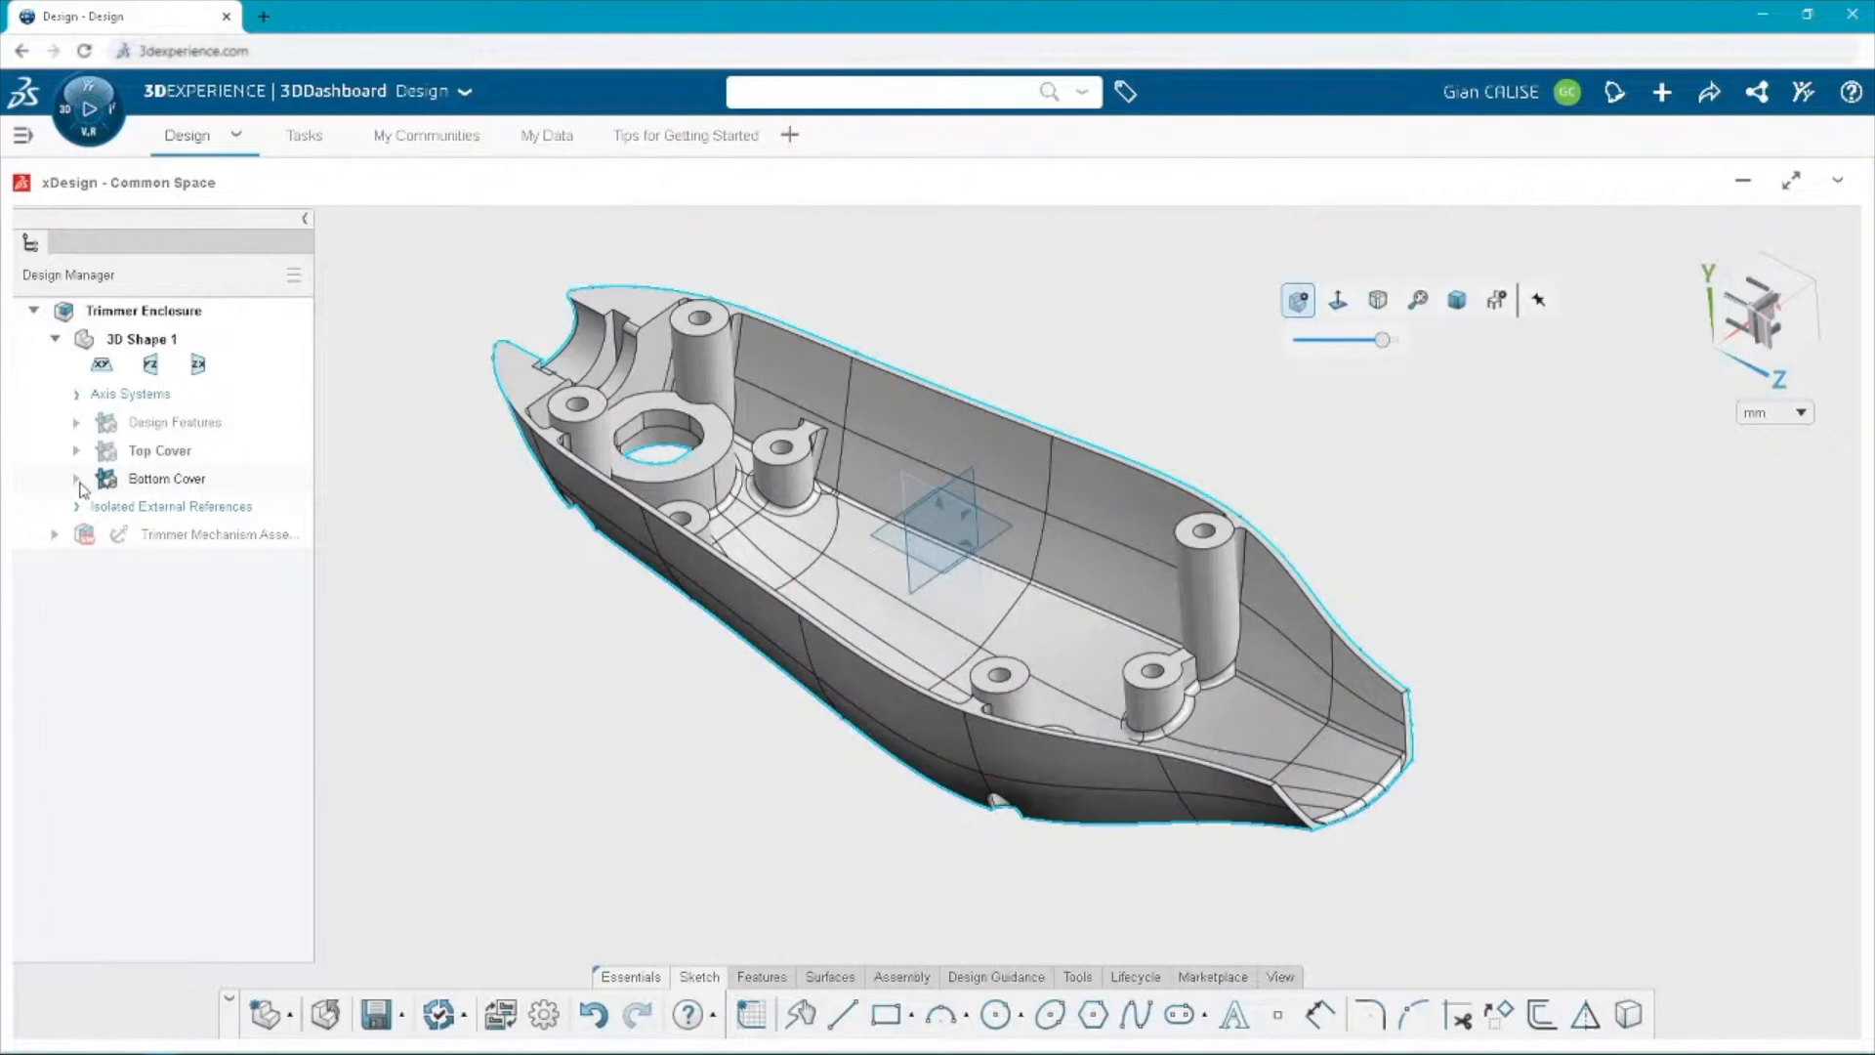
Hide the Bottom Cover to inspect the inside of the Top Cover.
left_click(156, 478)
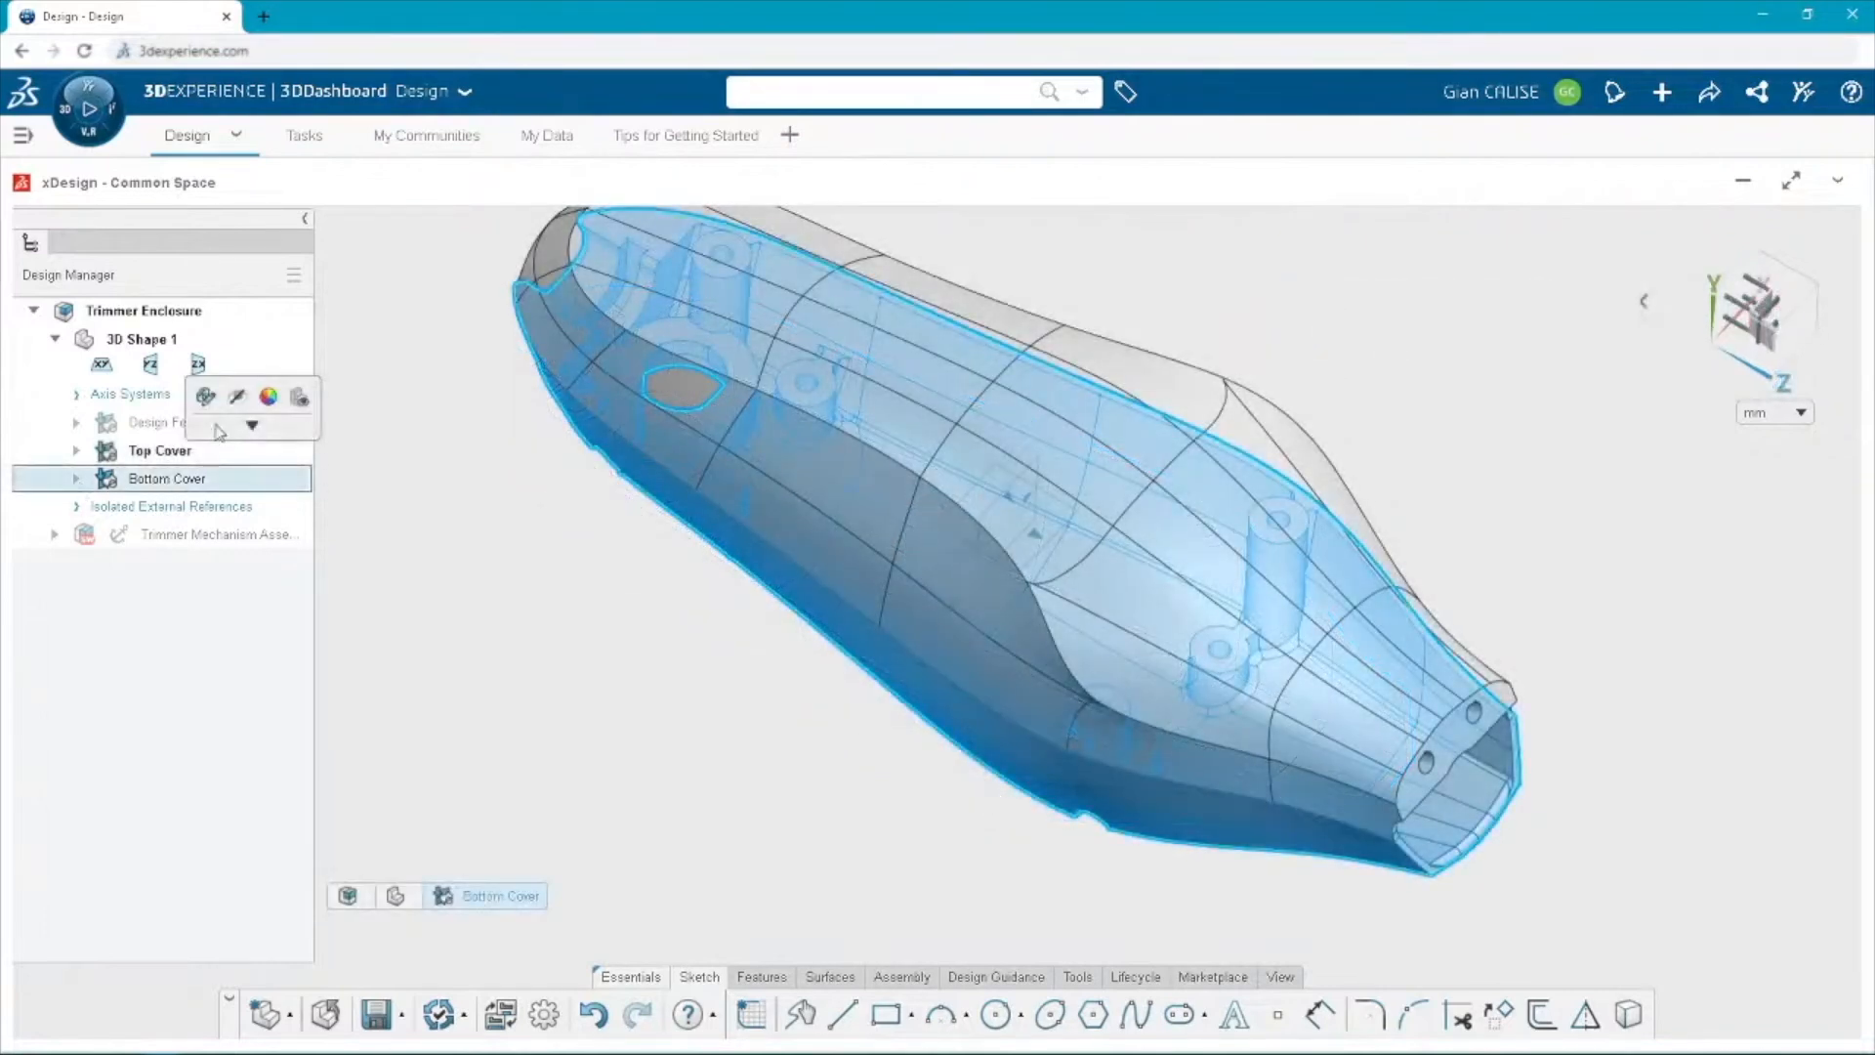
left_click(236, 395)
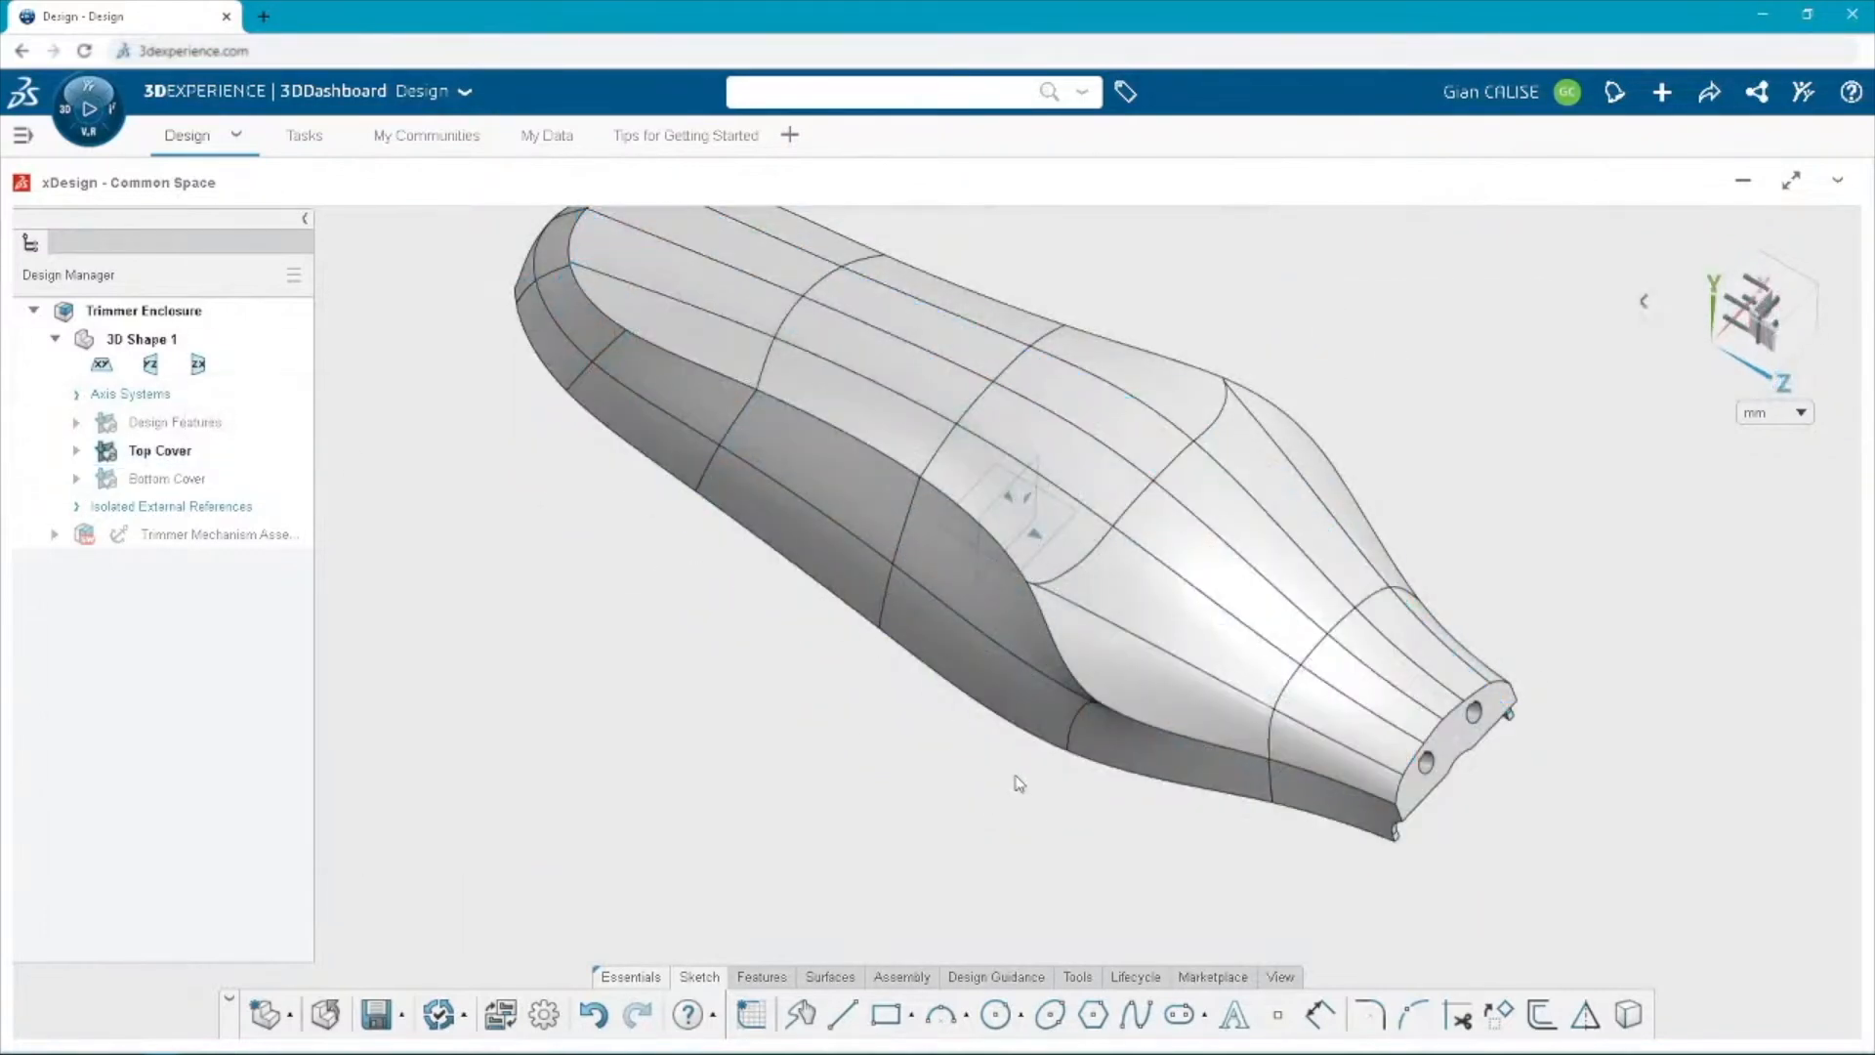
middle_click_drag(1012, 778, 992, 737)
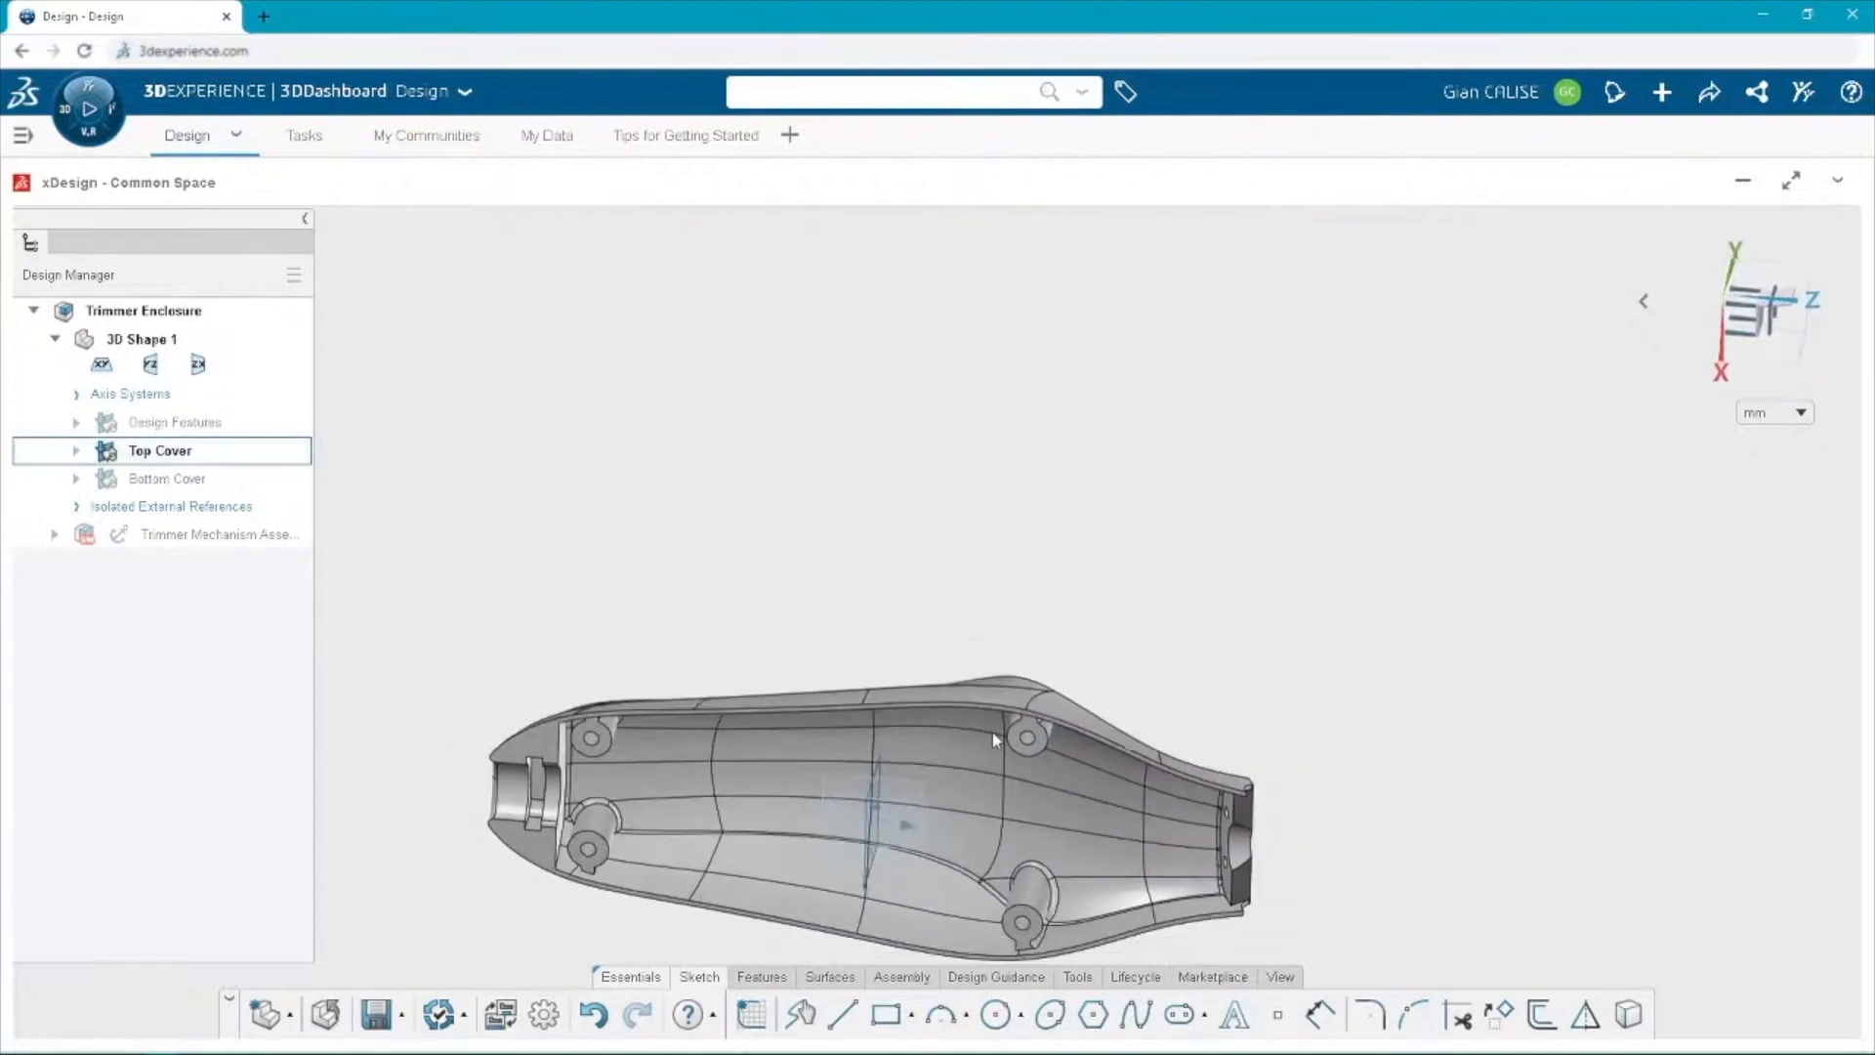
Make a component as a linked body from the Top Cover's final fillet, name it Top Cover, and collapse 3D Shape 1.
scroll(728, 876, "up", 4)
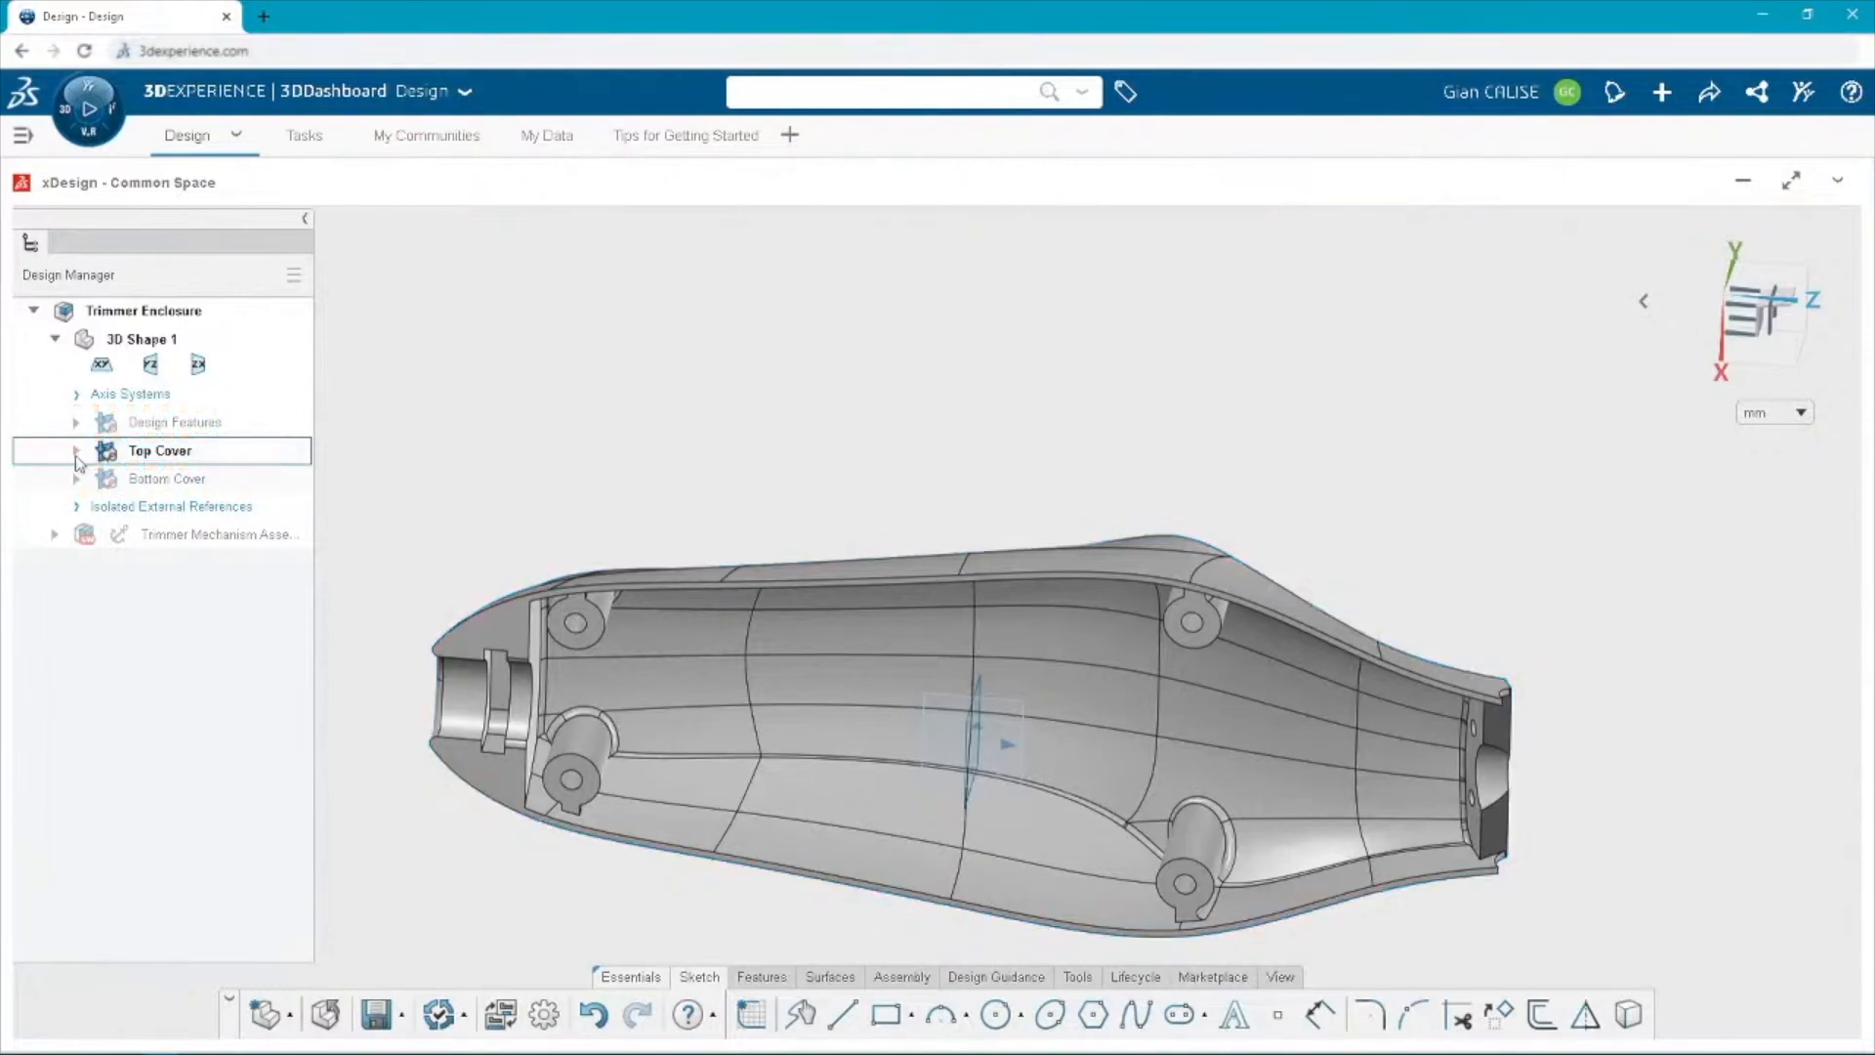
left_click(76, 450)
left_click(190, 788)
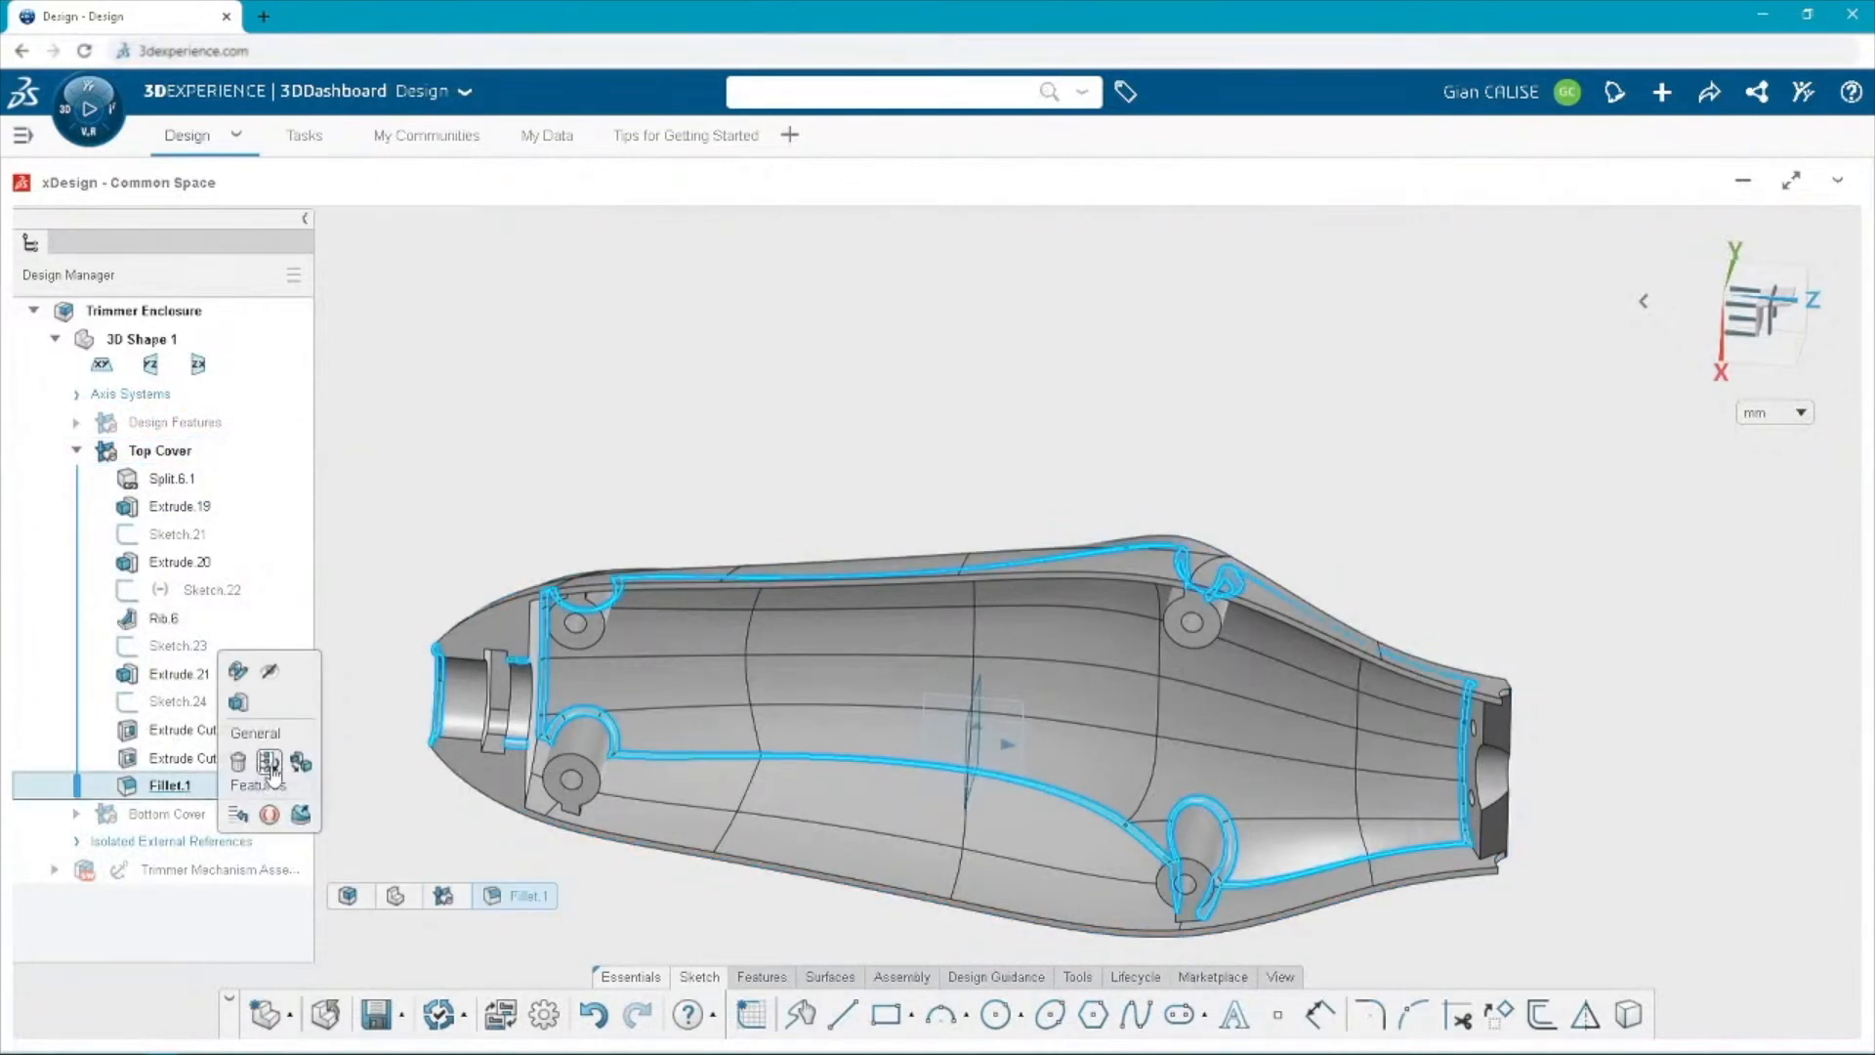
left_click(268, 763)
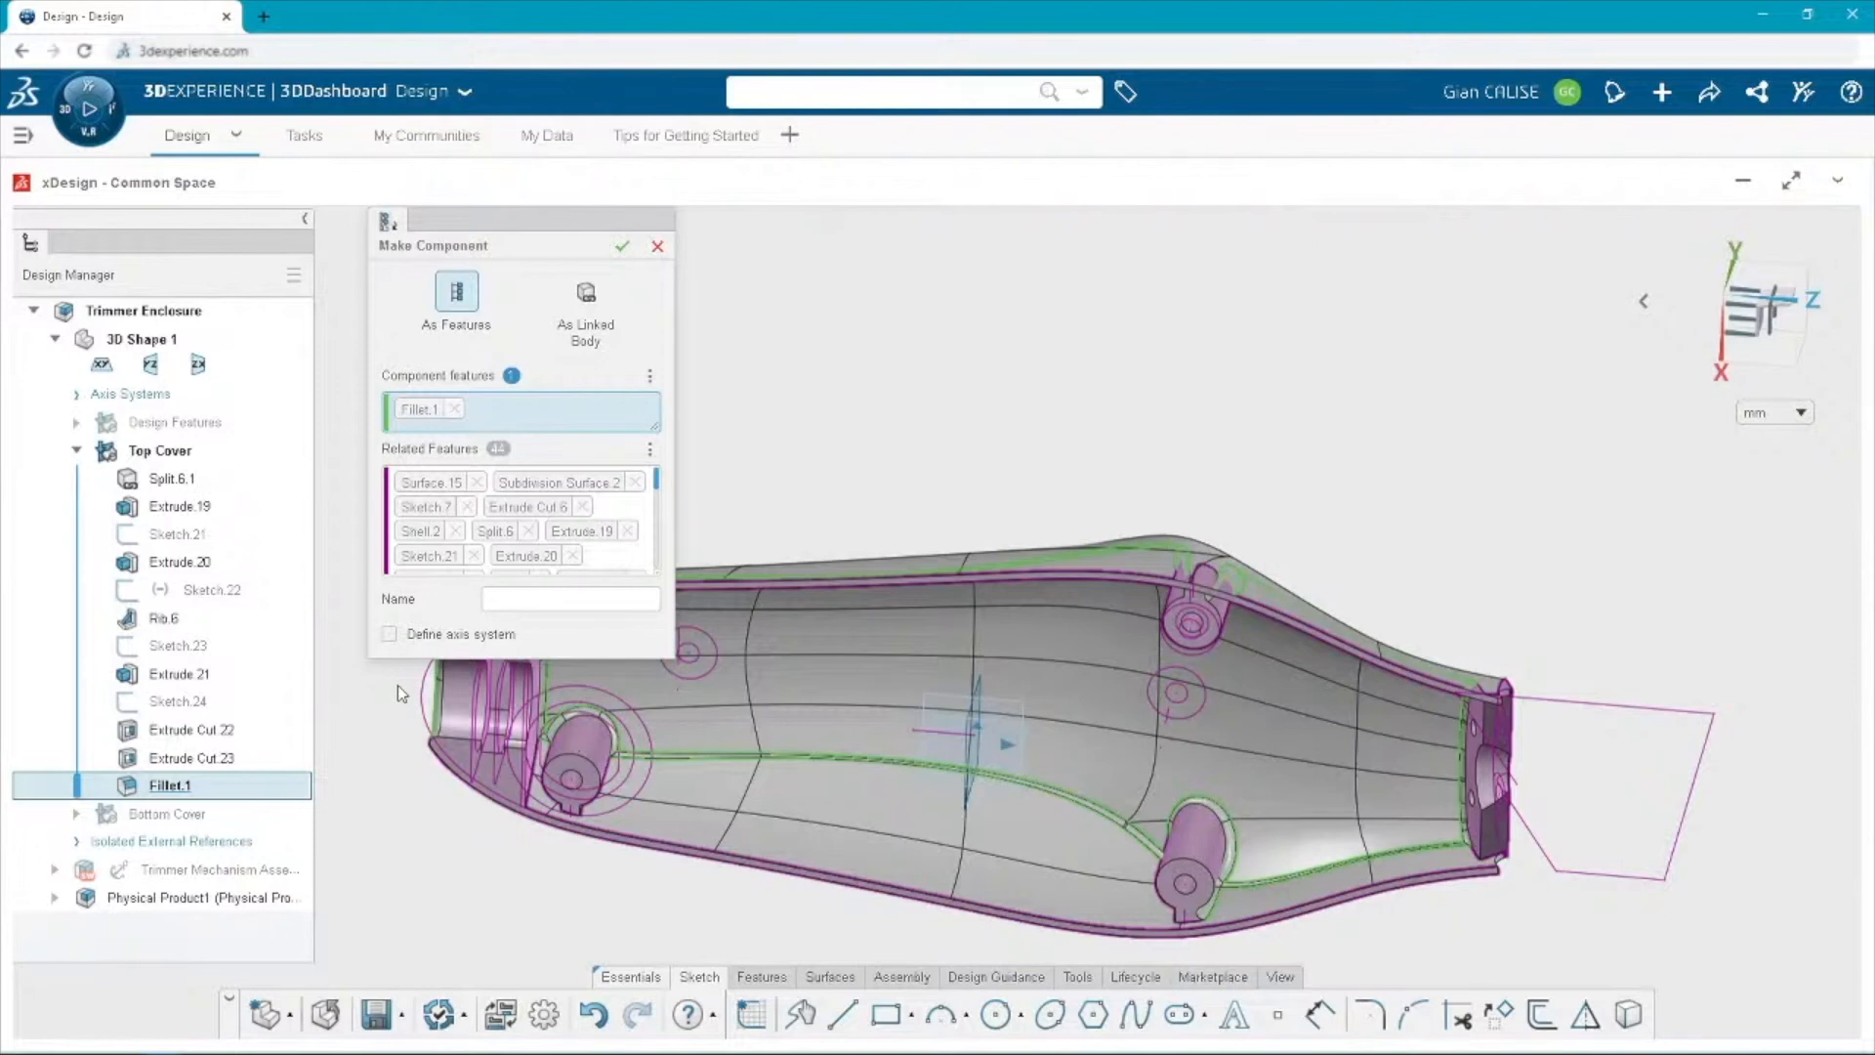
left_click(581, 327)
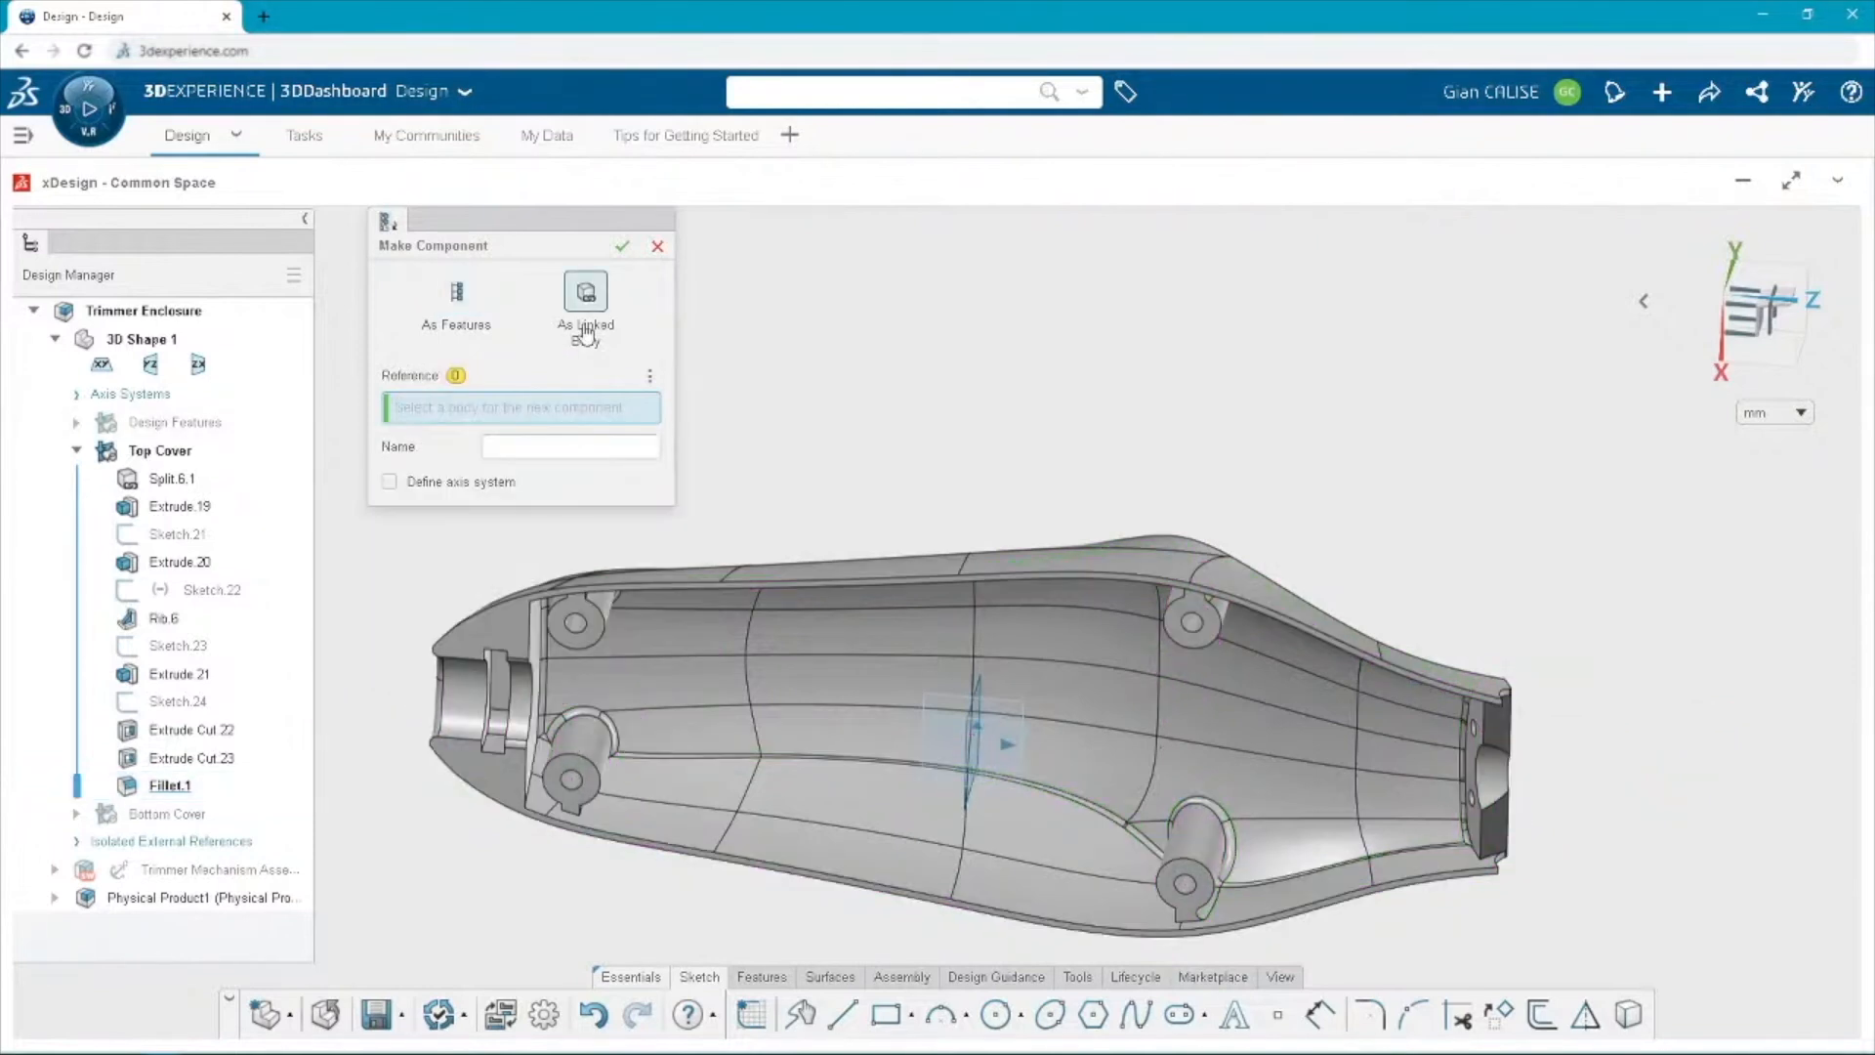
left_click(576, 707)
left_click(555, 448)
type("Top Cover")
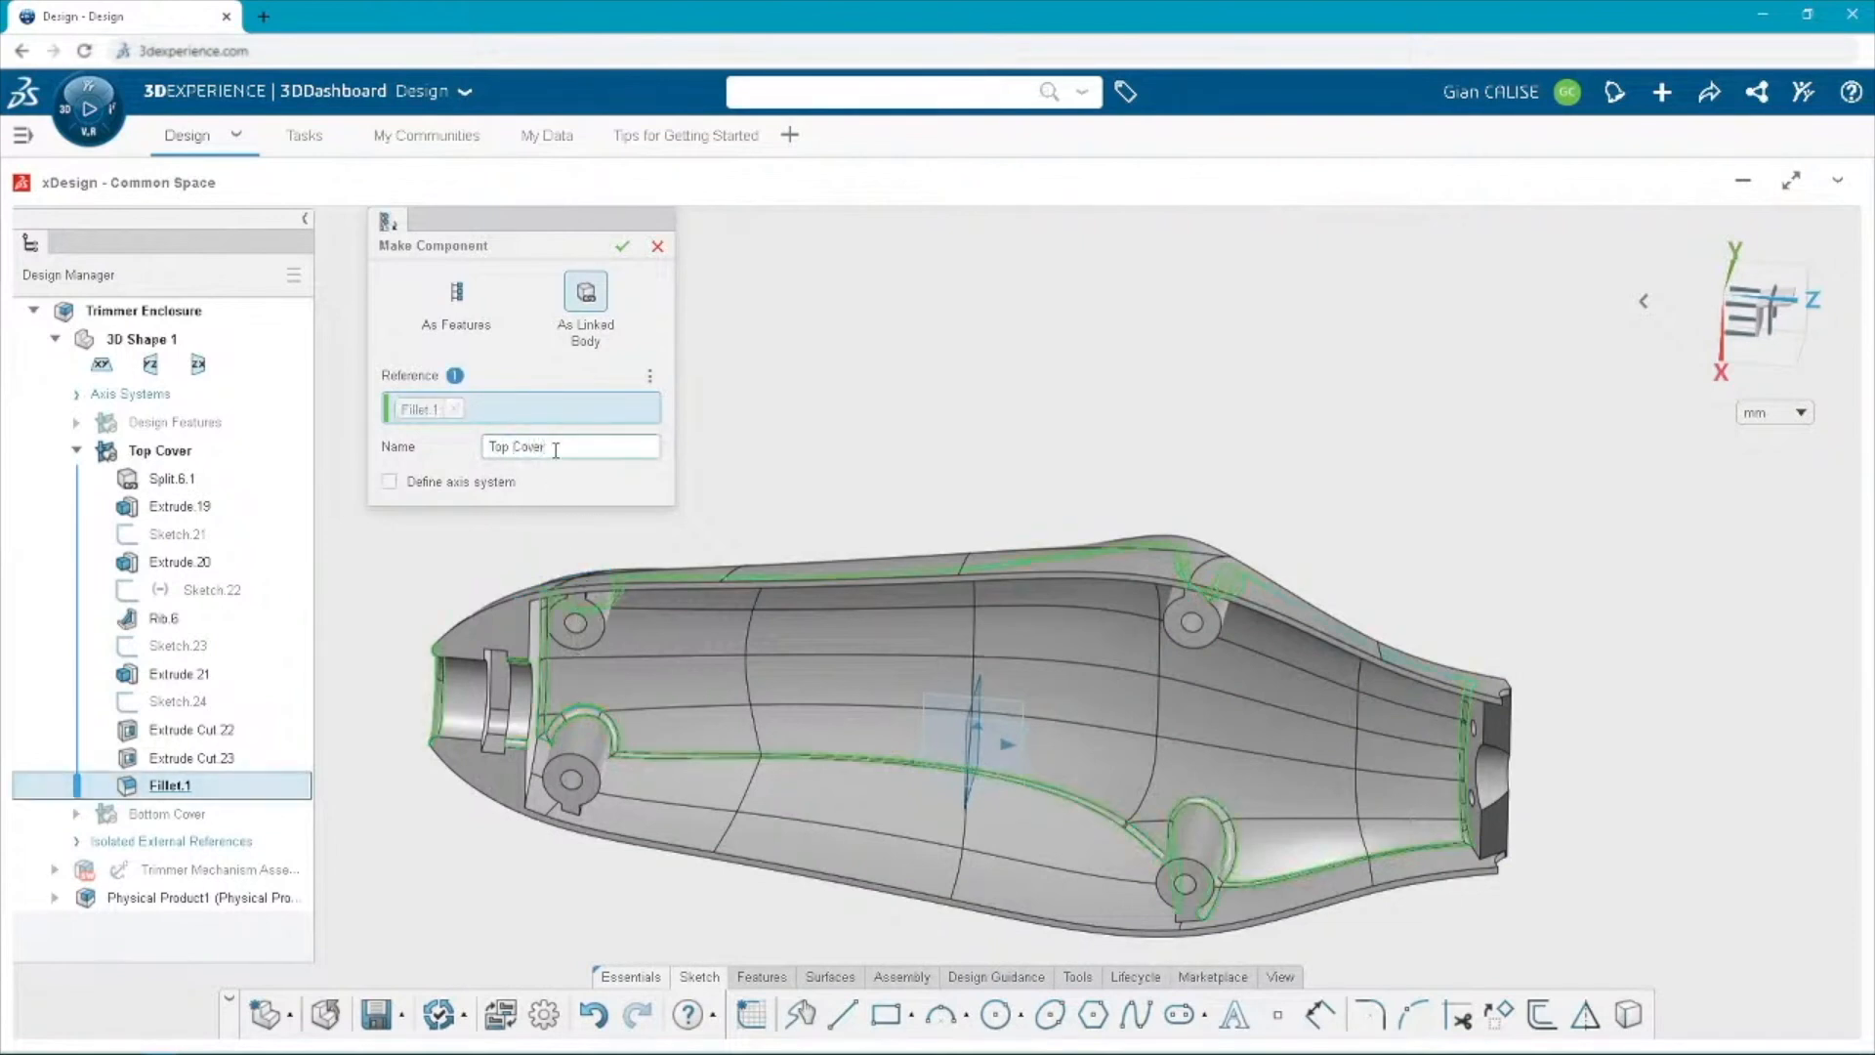
left_click(621, 248)
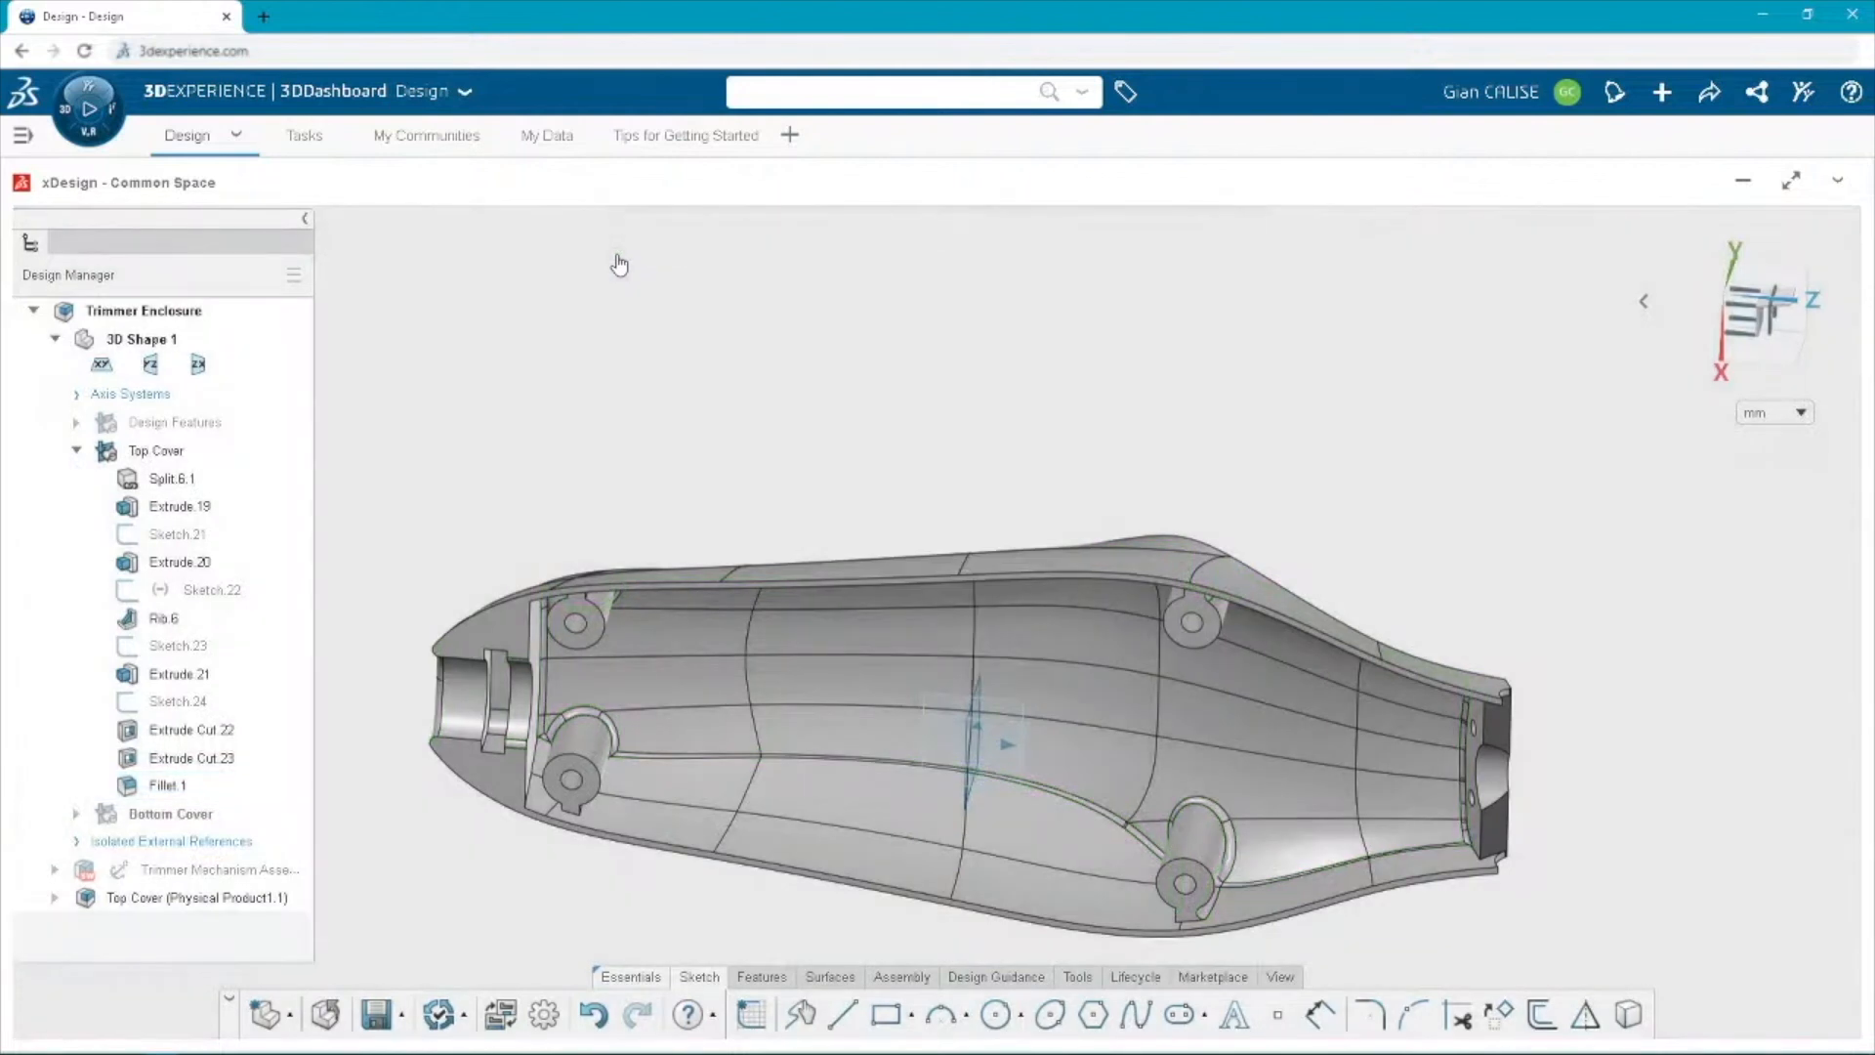
left_click(54, 339)
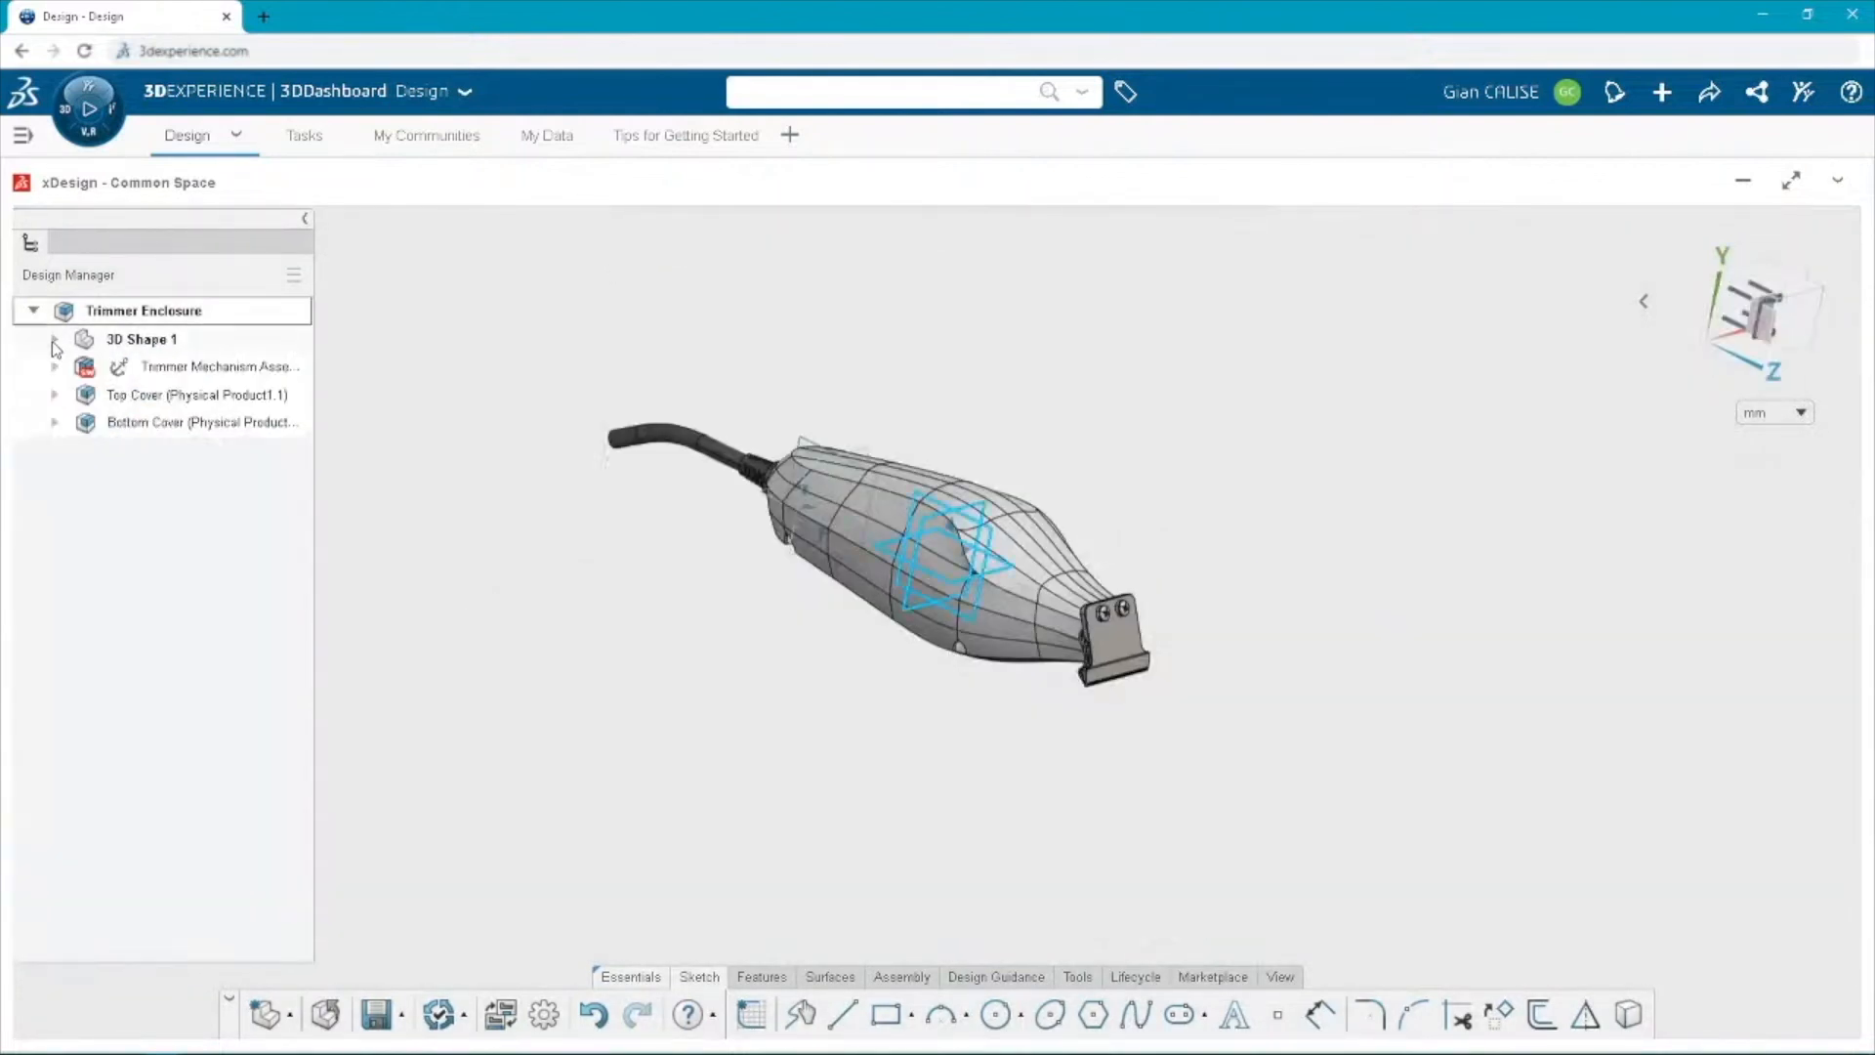
Move the Top Cover component straight up, clear of the trimmer mechanism.
left_click(76, 341)
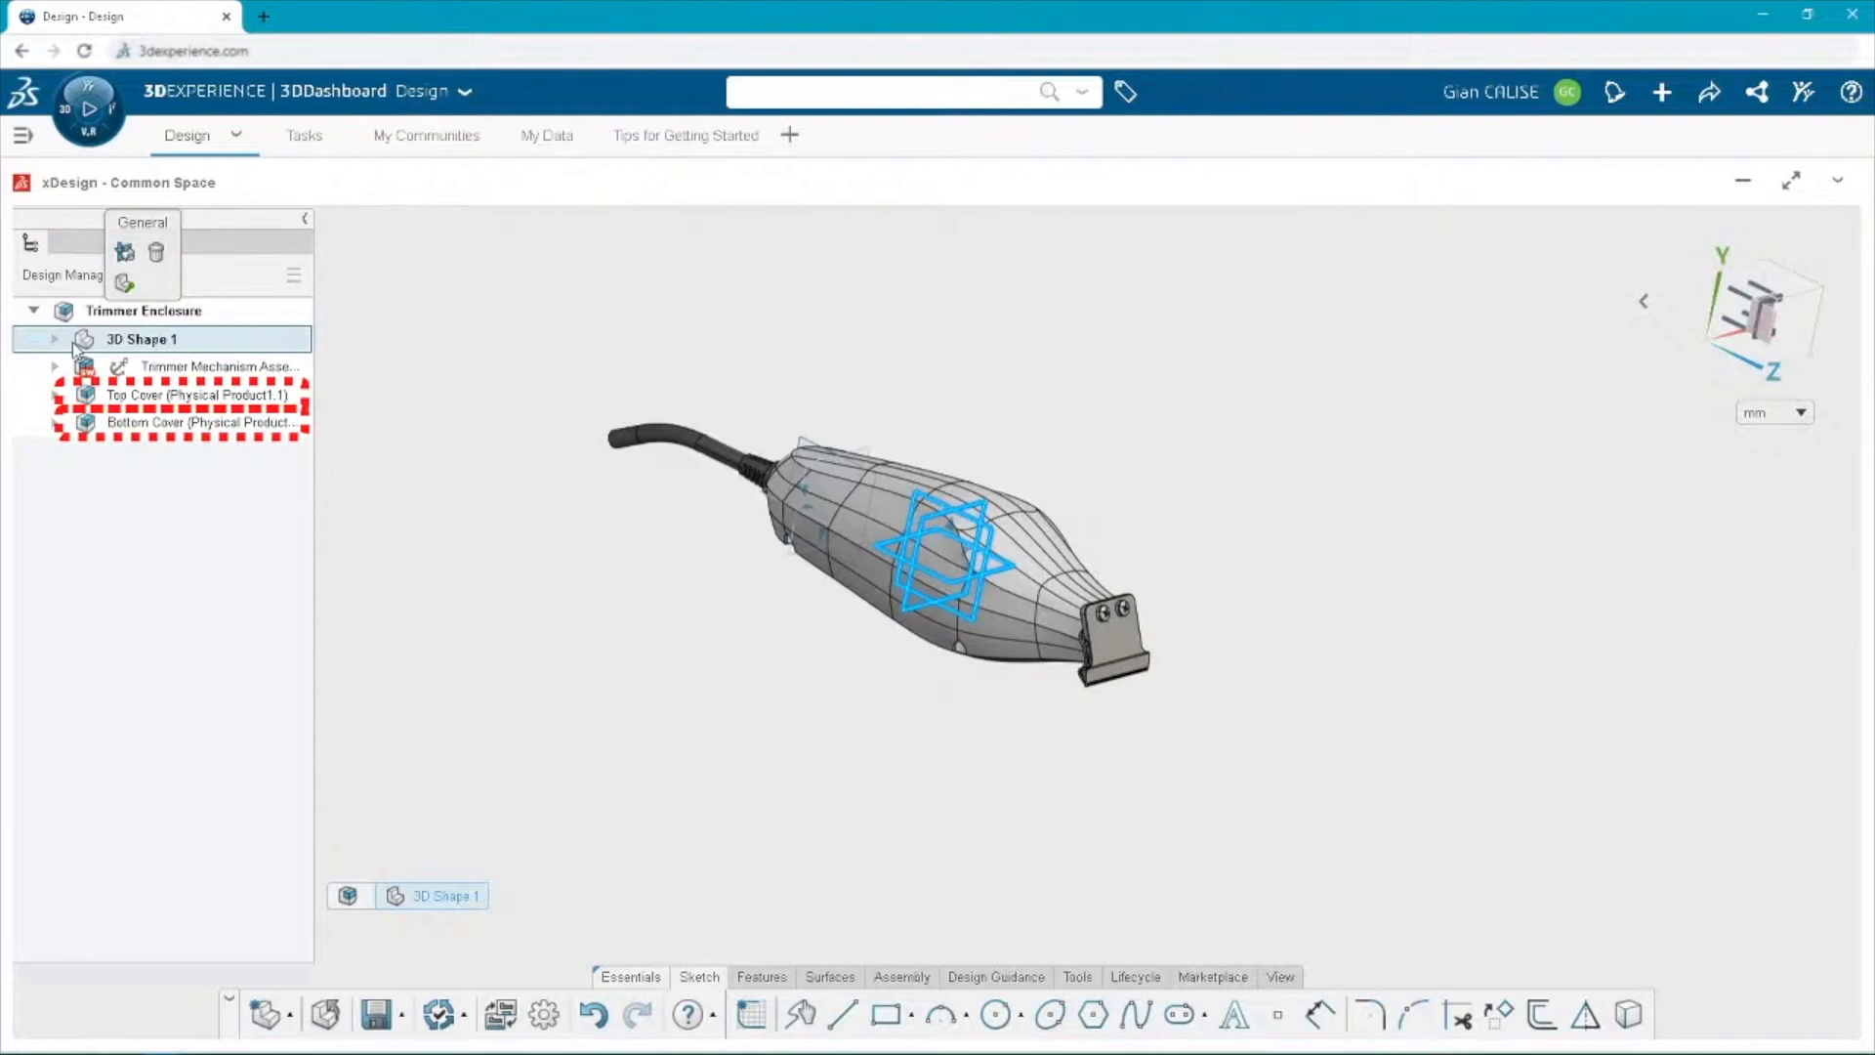
left_click(78, 391)
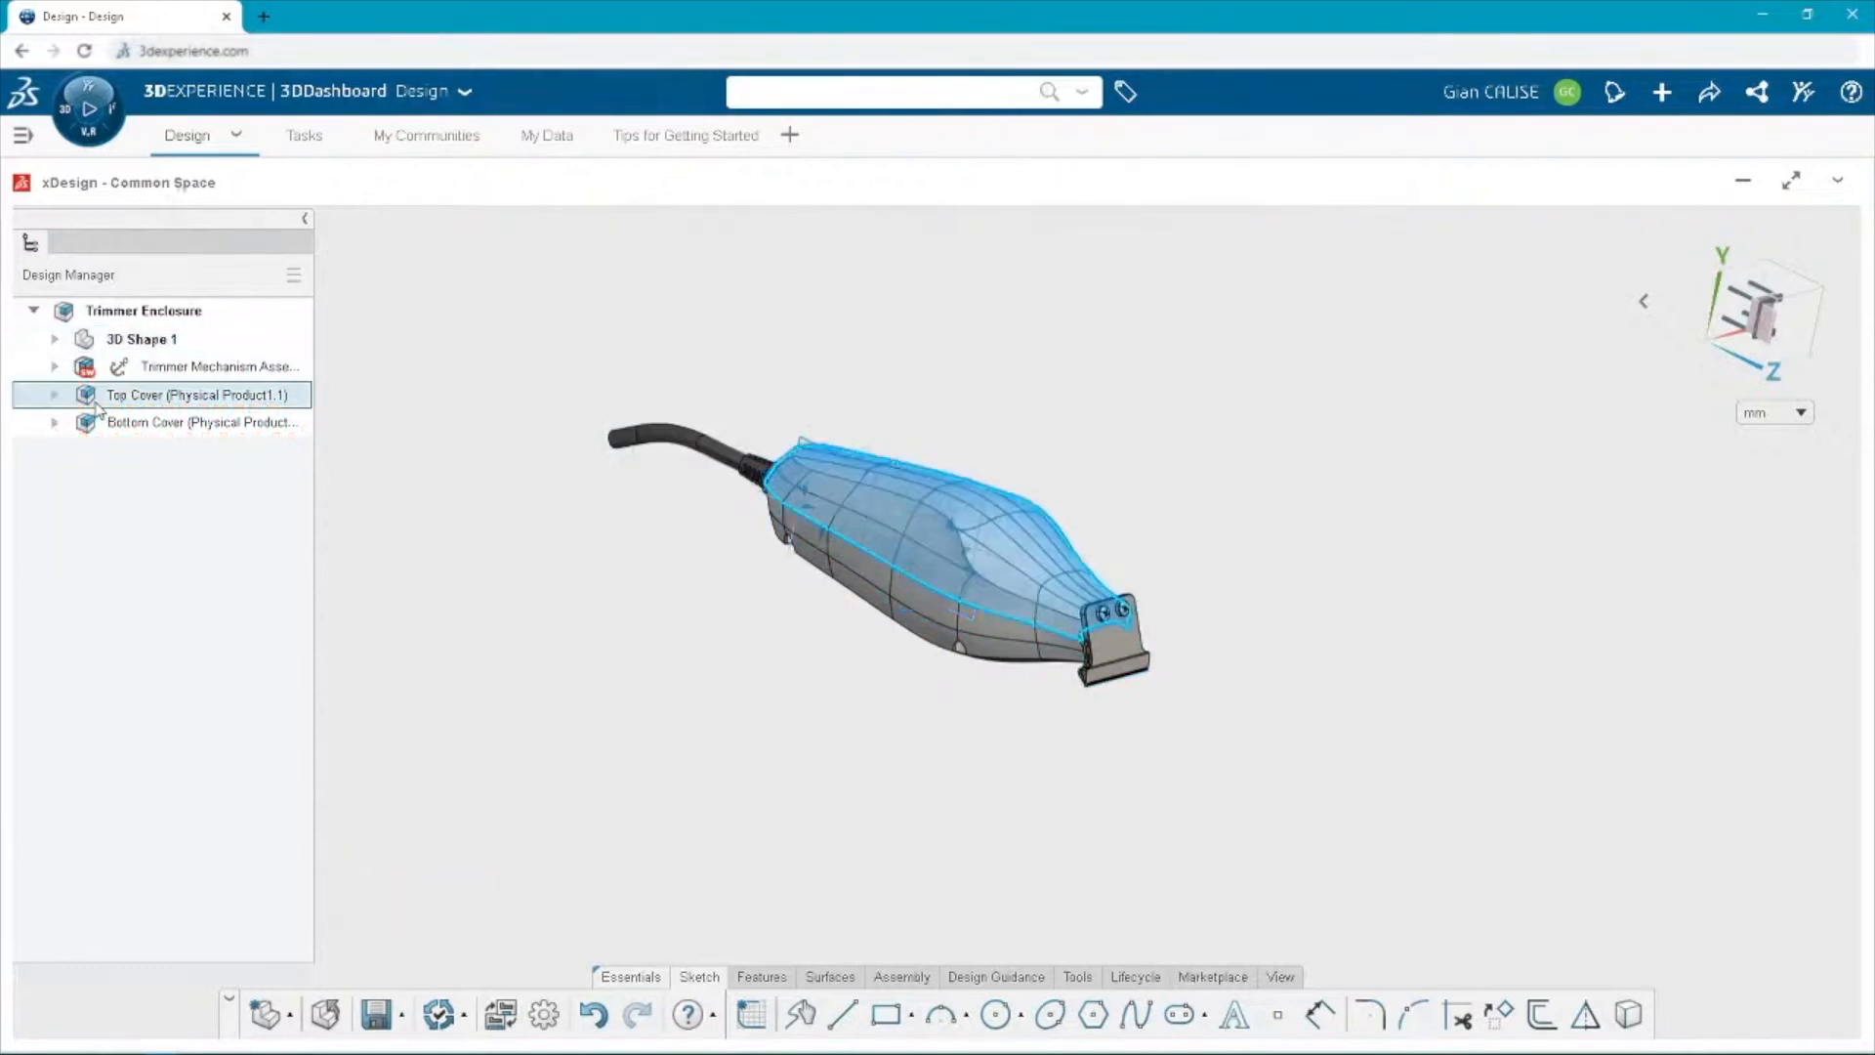
left_click_drag(964, 524, 1019, 395)
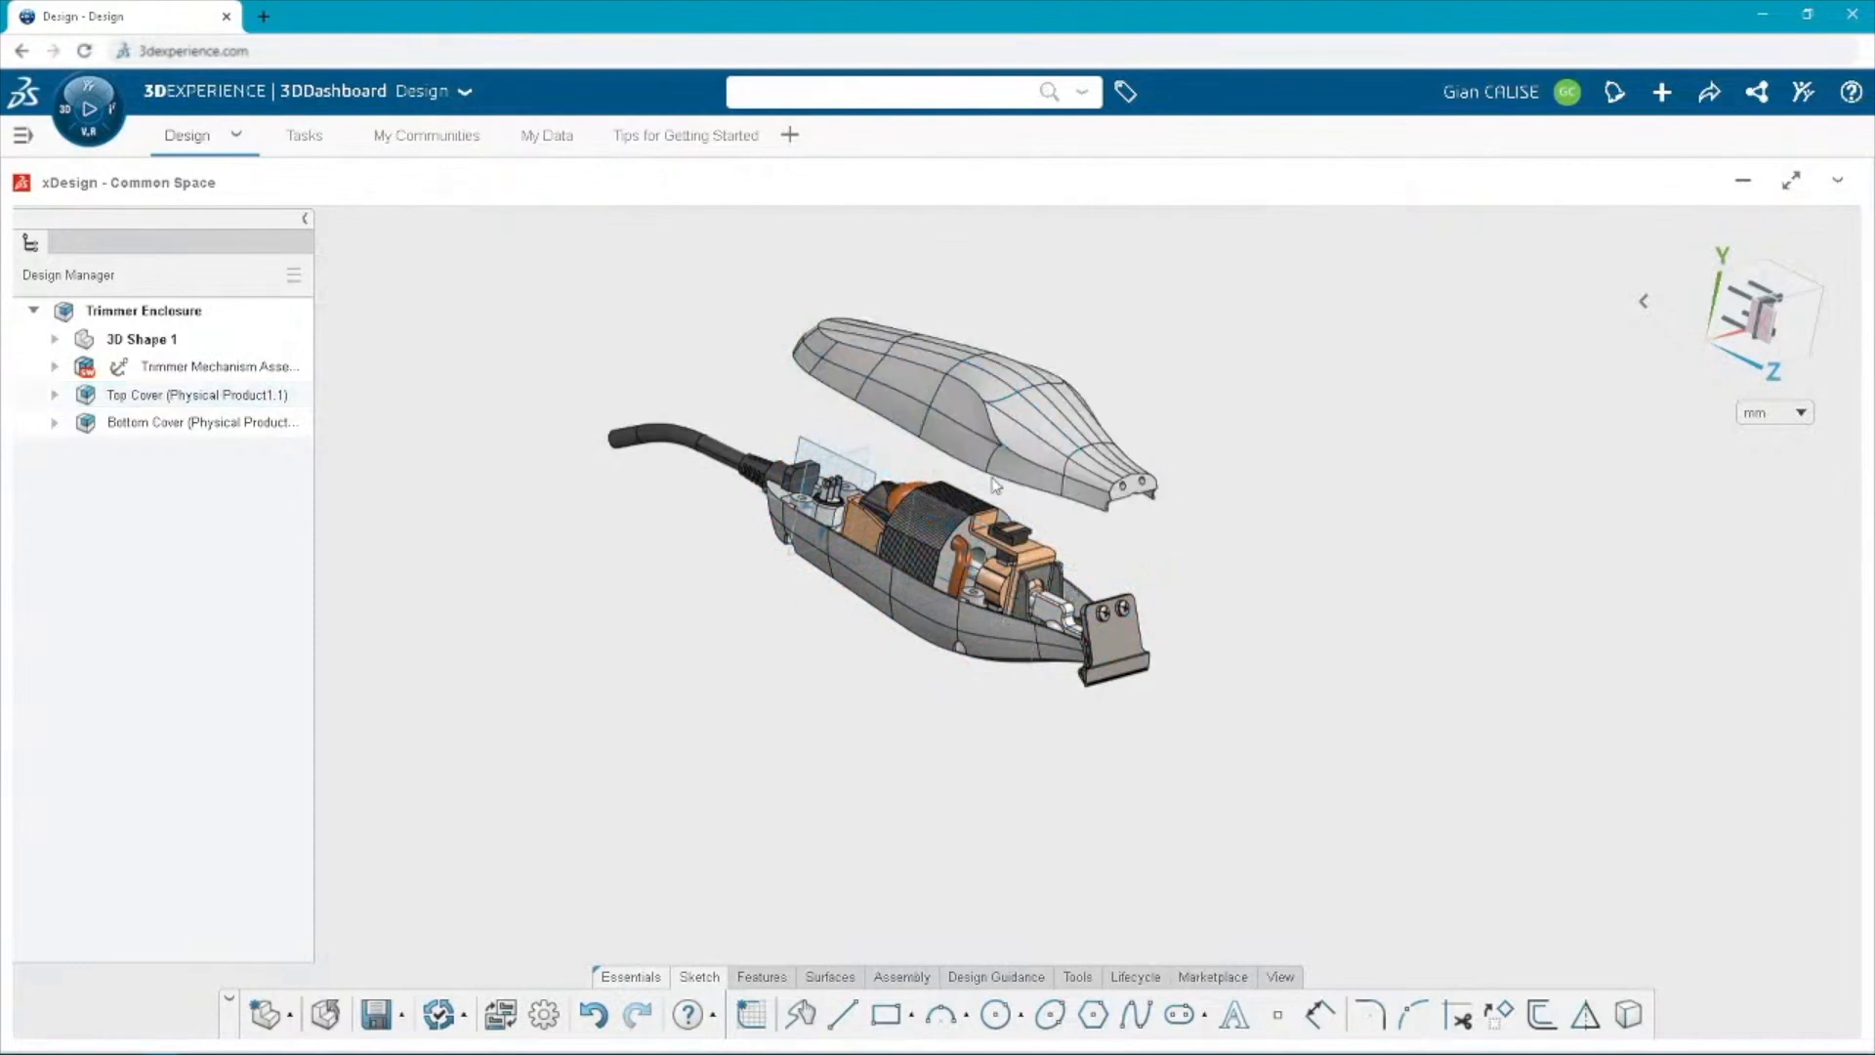
Move the Bottom Cover component about 40 mm straight down, away from the trimmer mechanism.
left_click(937, 625)
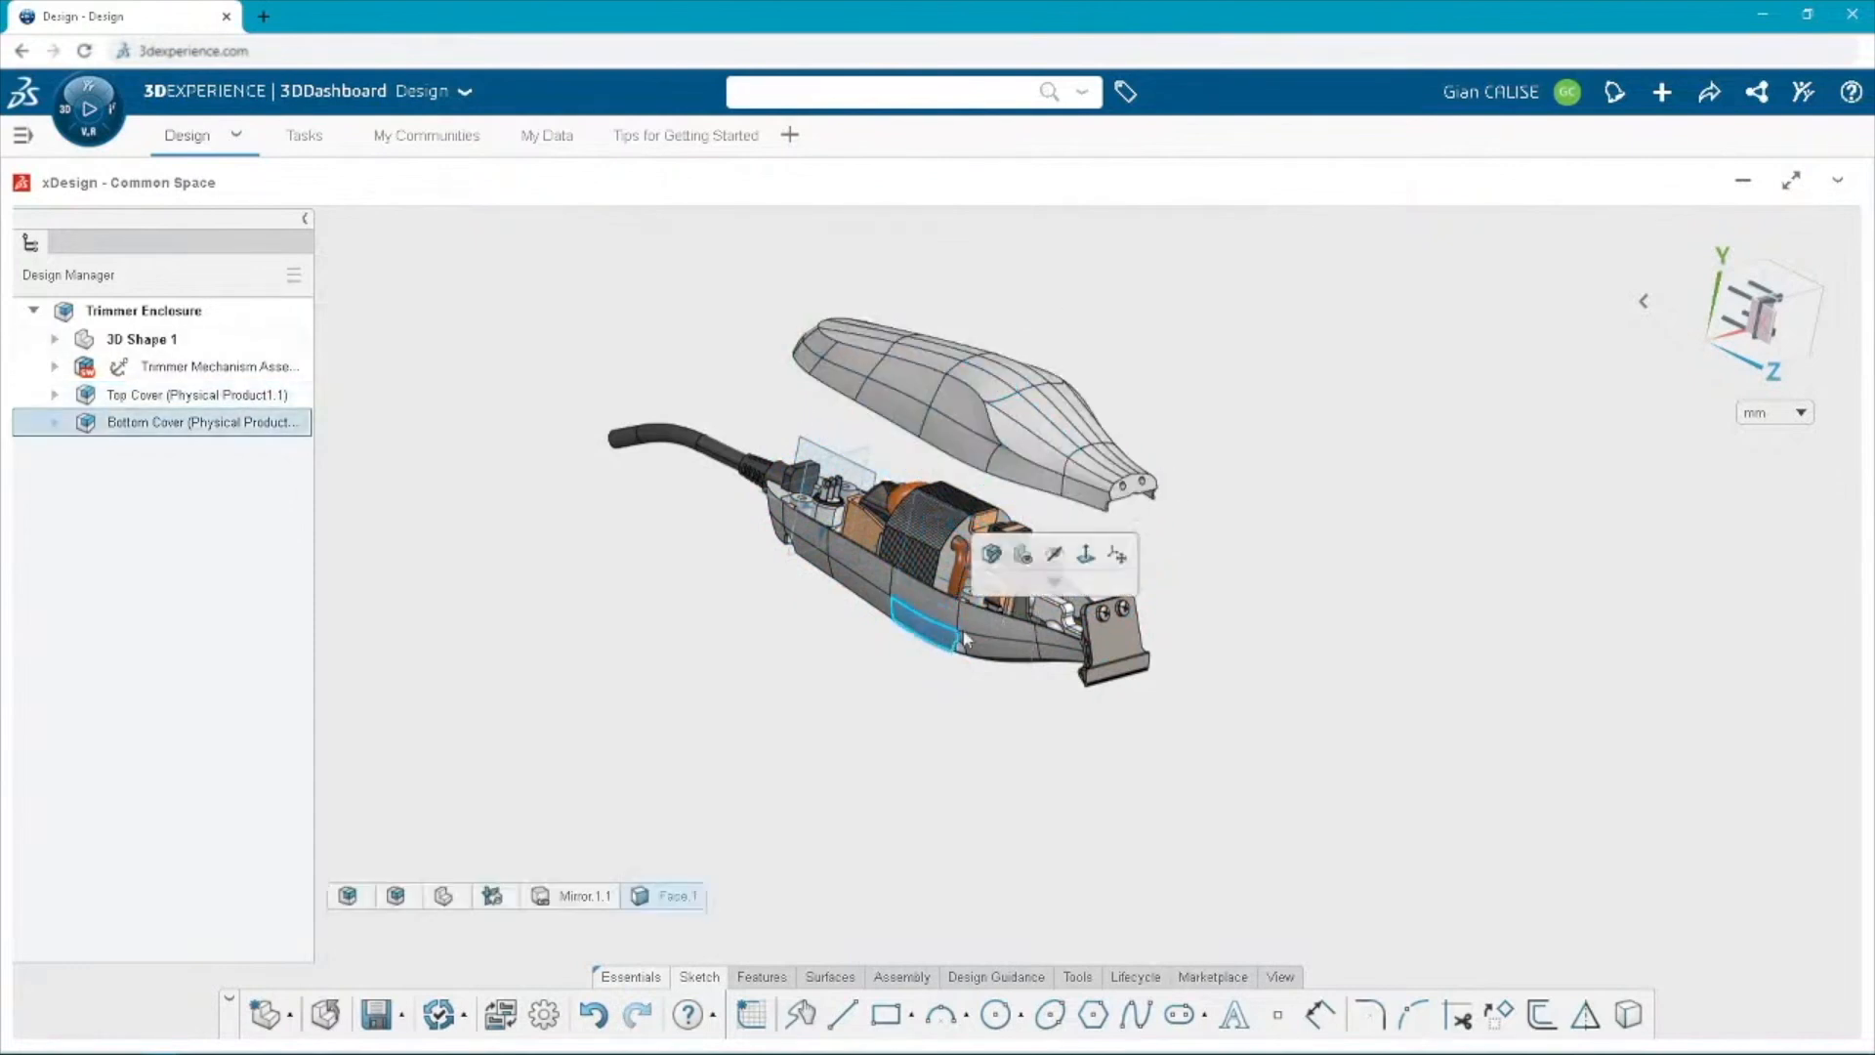
left_click(1116, 556)
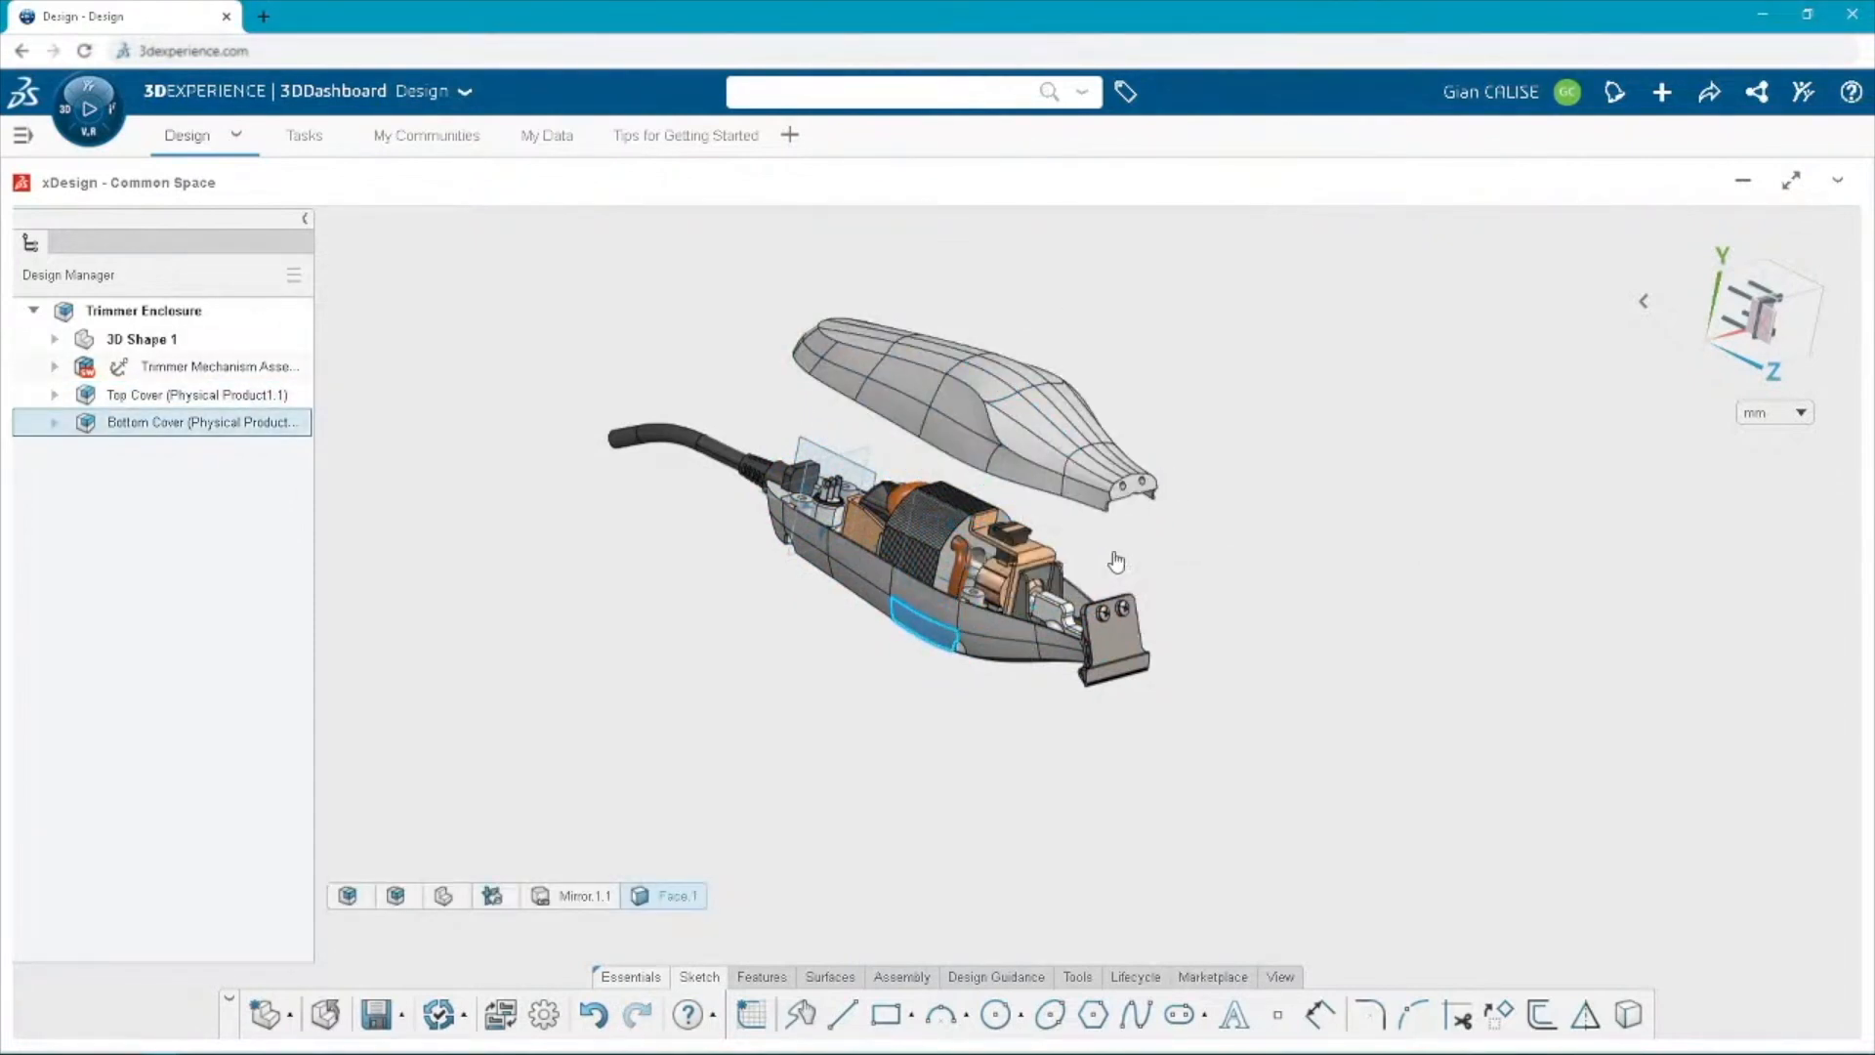
left_click_drag(957, 510, 1004, 691)
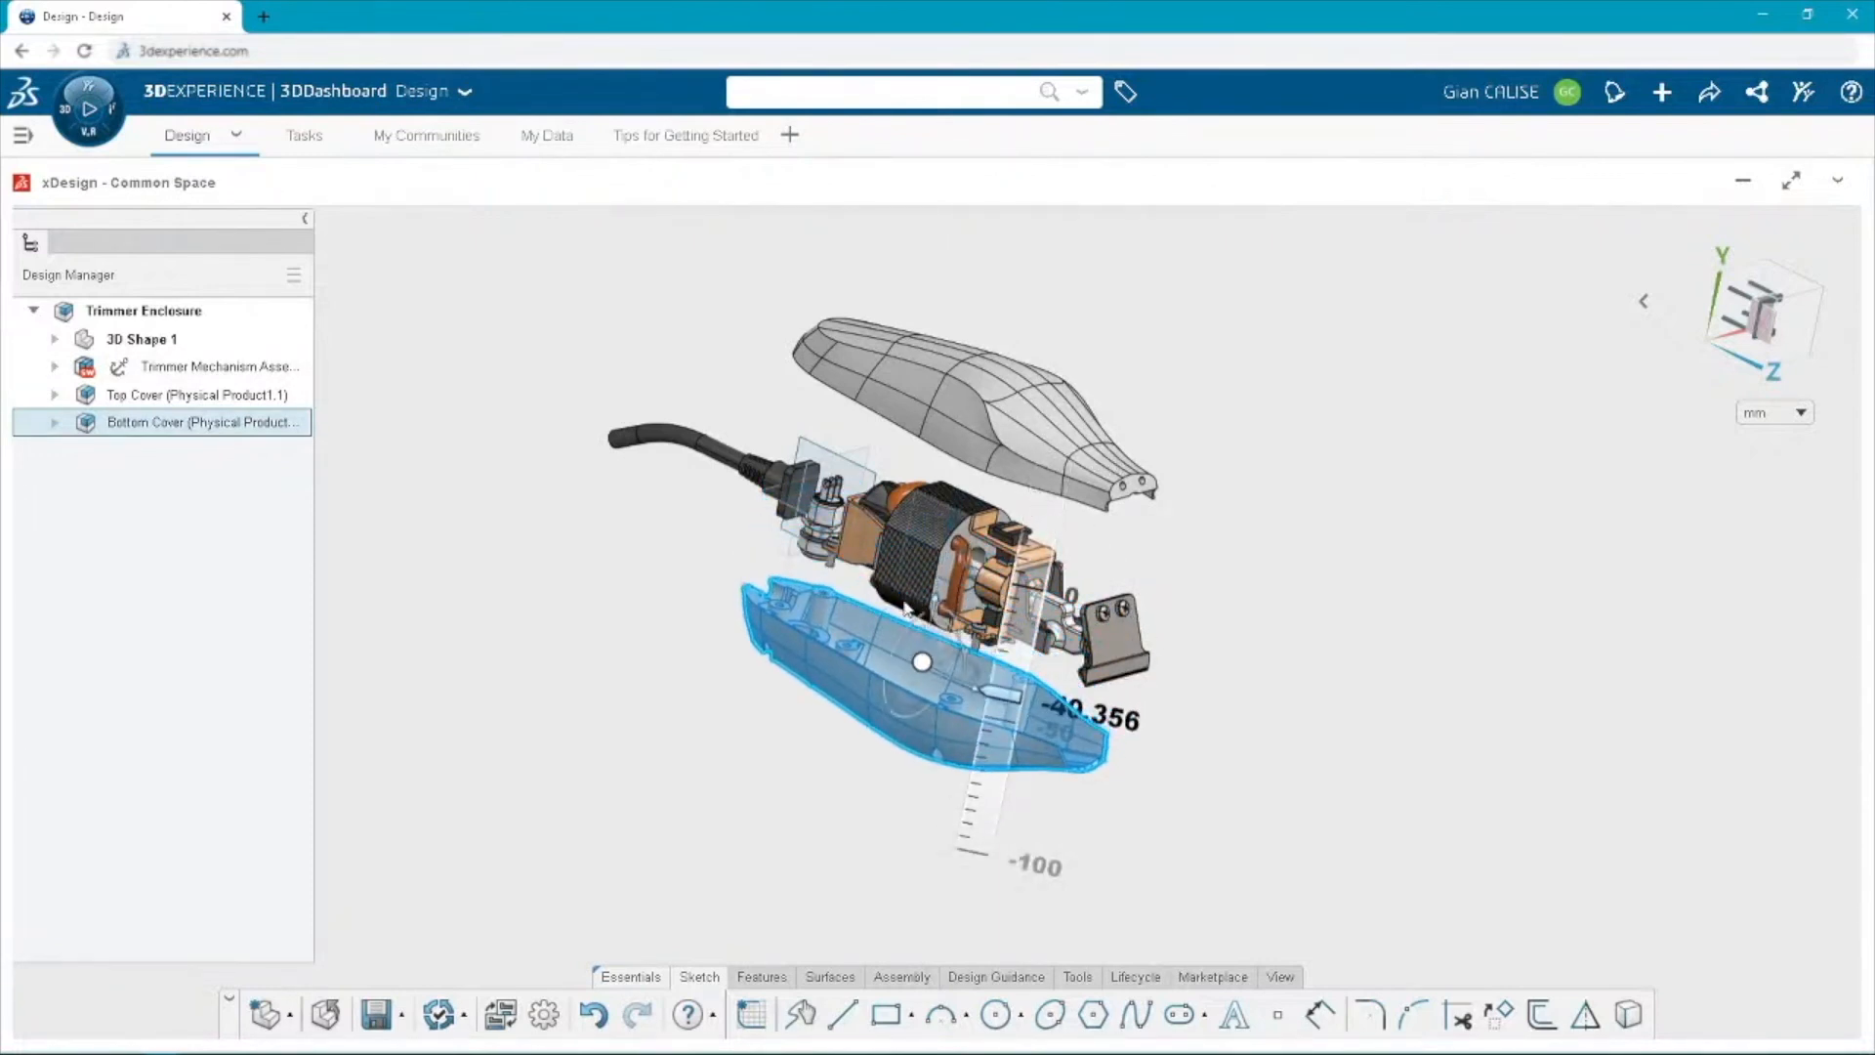
left_click(710, 561)
Examine the separated covers around the trimmer mechanism, and undo the cover moves.
scroll(940, 515, "up", 4)
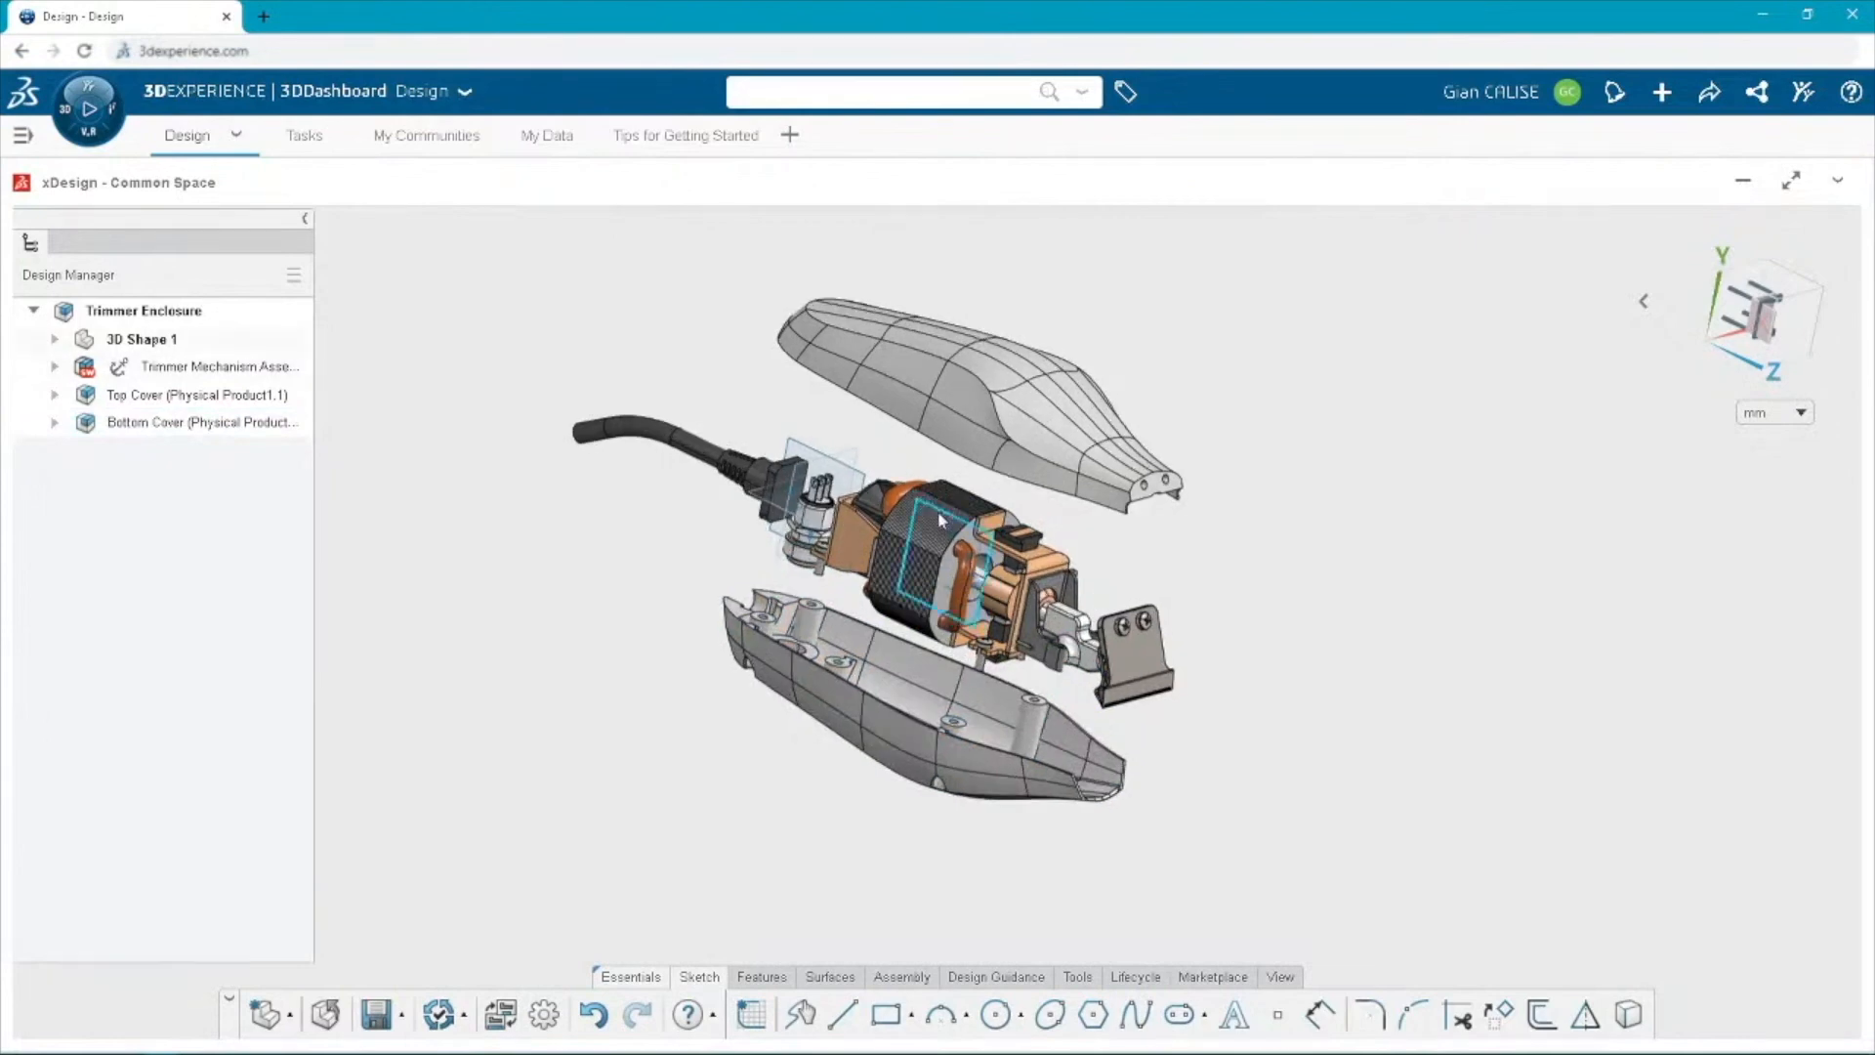
middle_click_drag(949, 542, 900, 529)
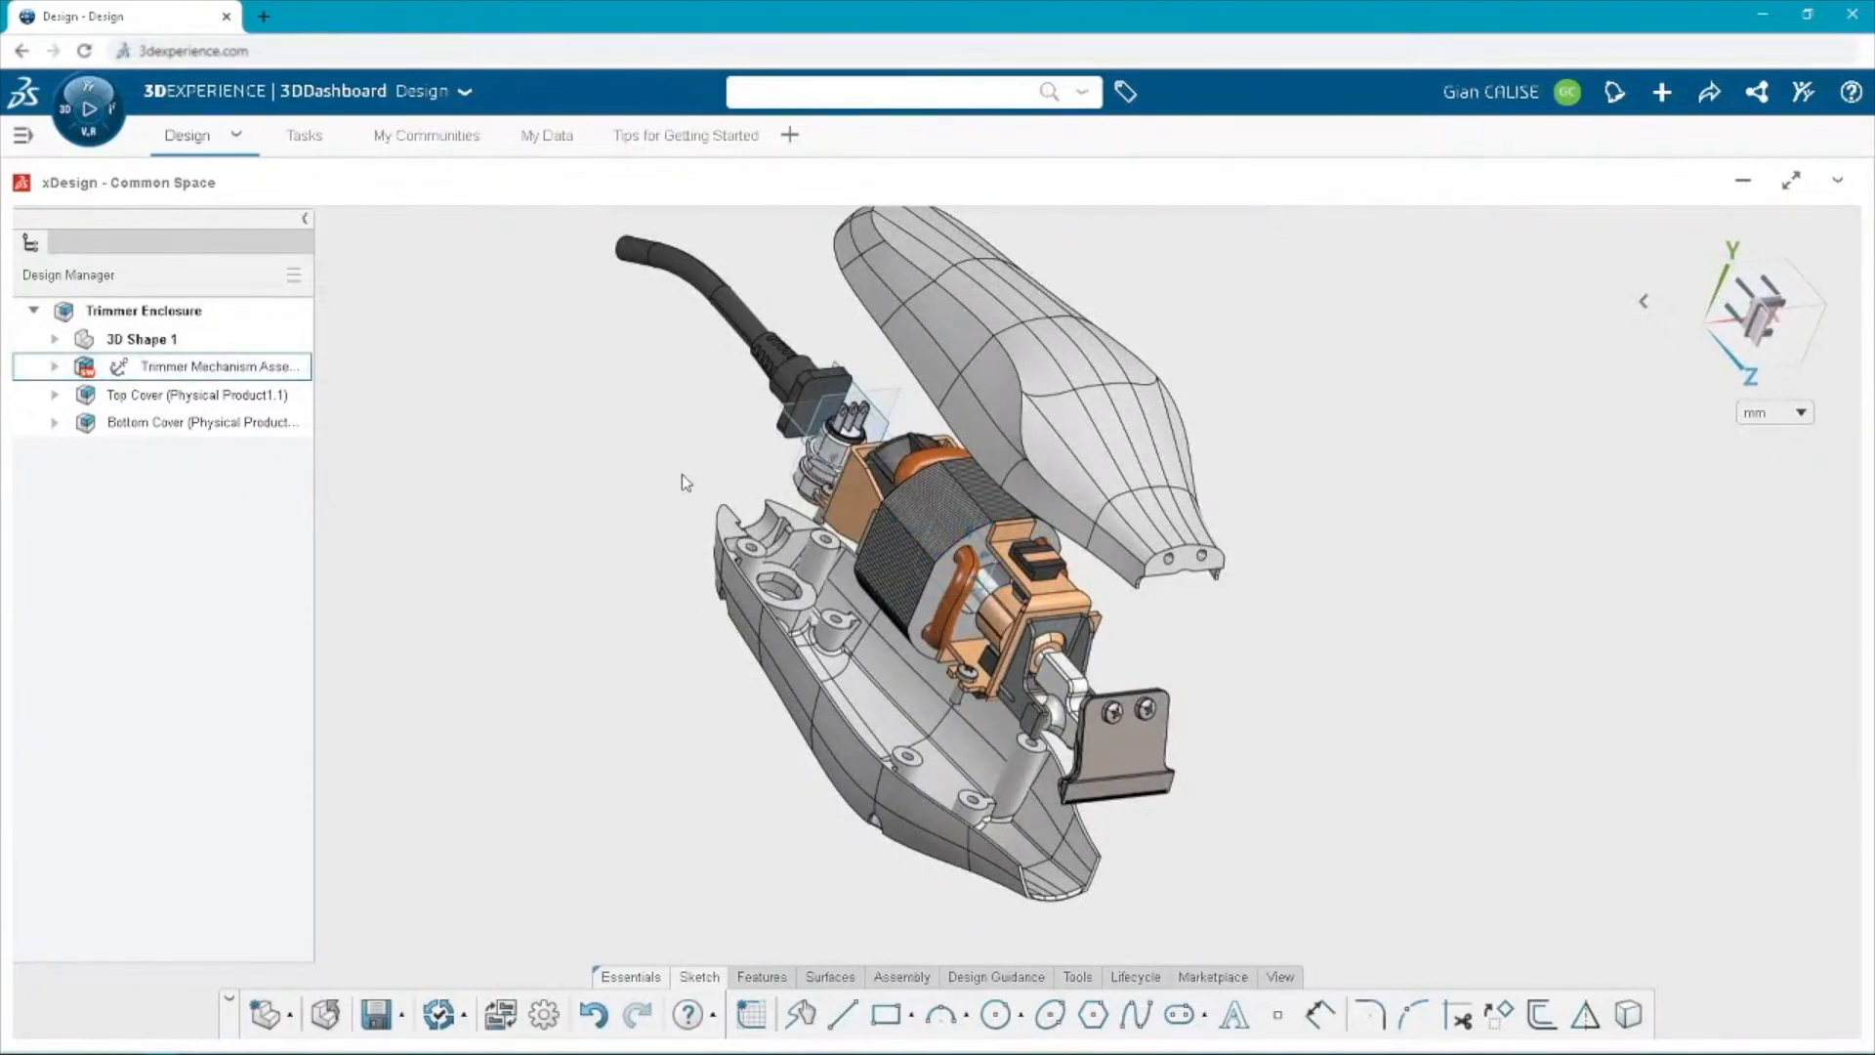
key("ctrl+z")
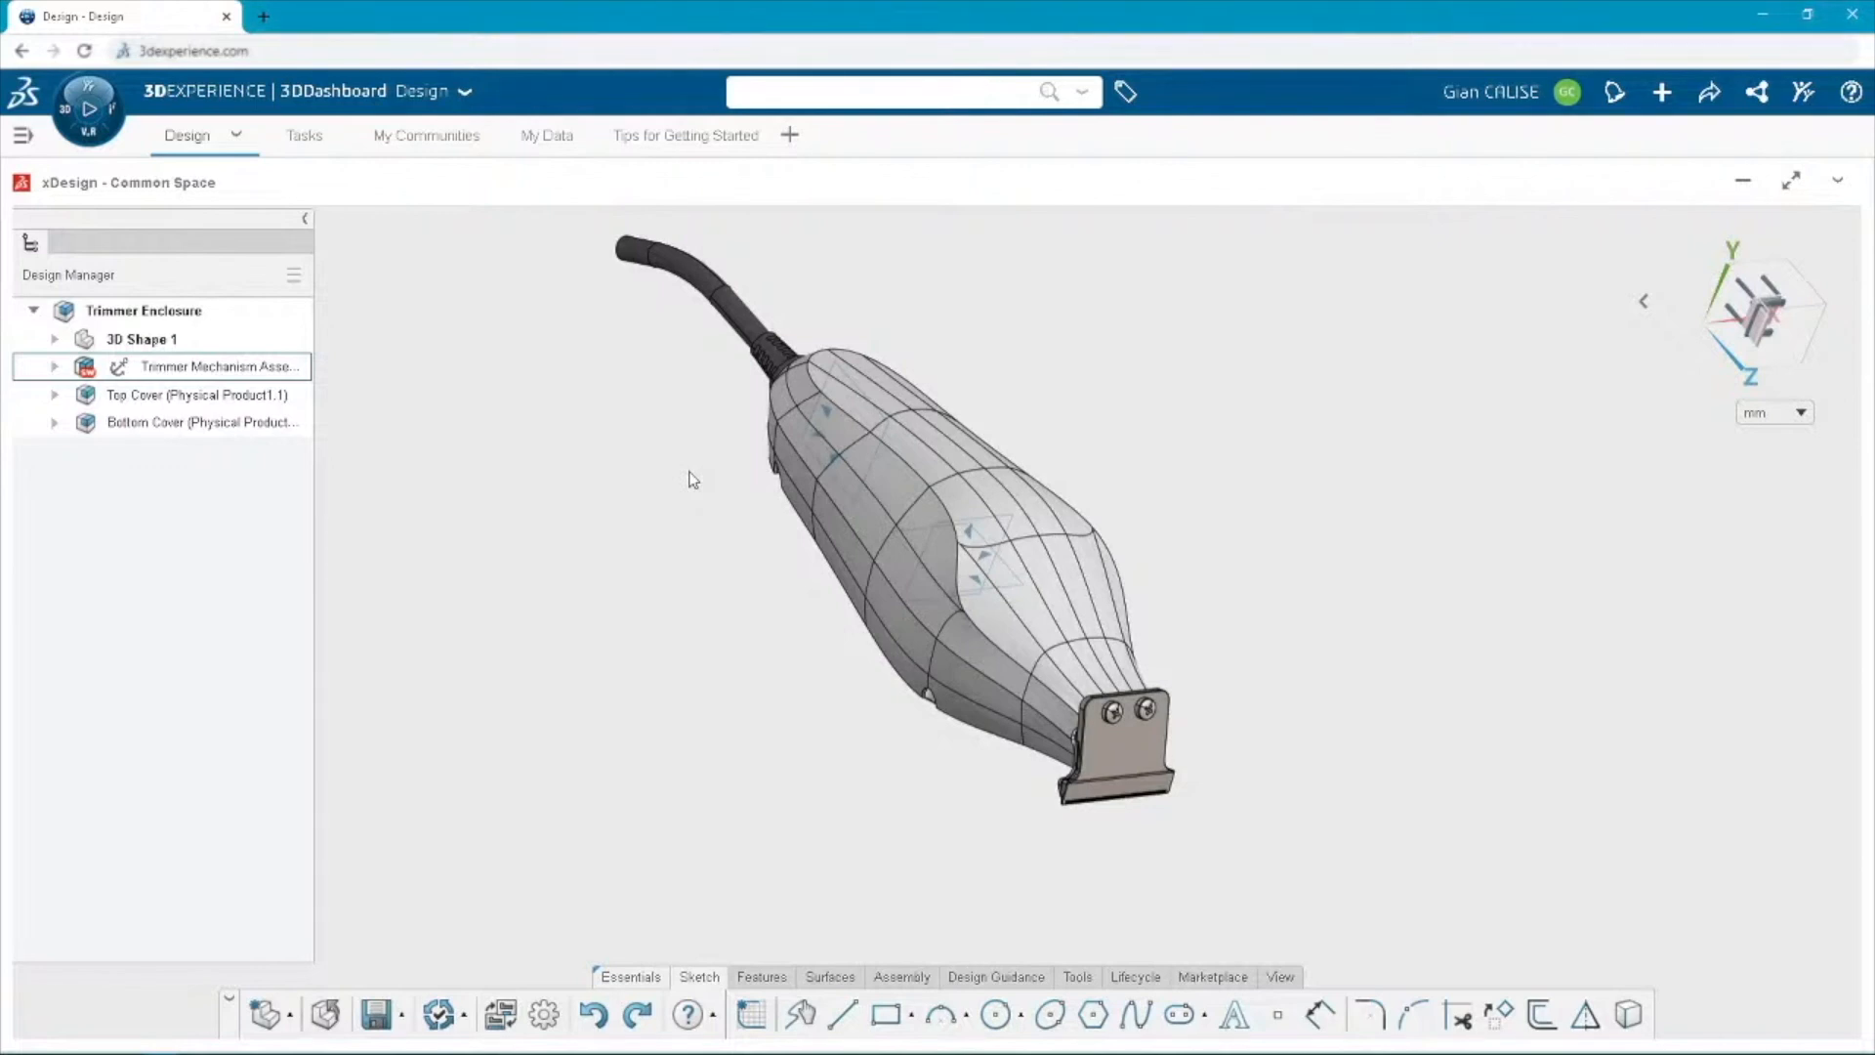
Add Trimmer Enclosure as a deliverable to the Create Trimmer Enclosure task in Collaborative Tasks and set the task's status to Completed.
left_click_drag(171, 317, 757, 384)
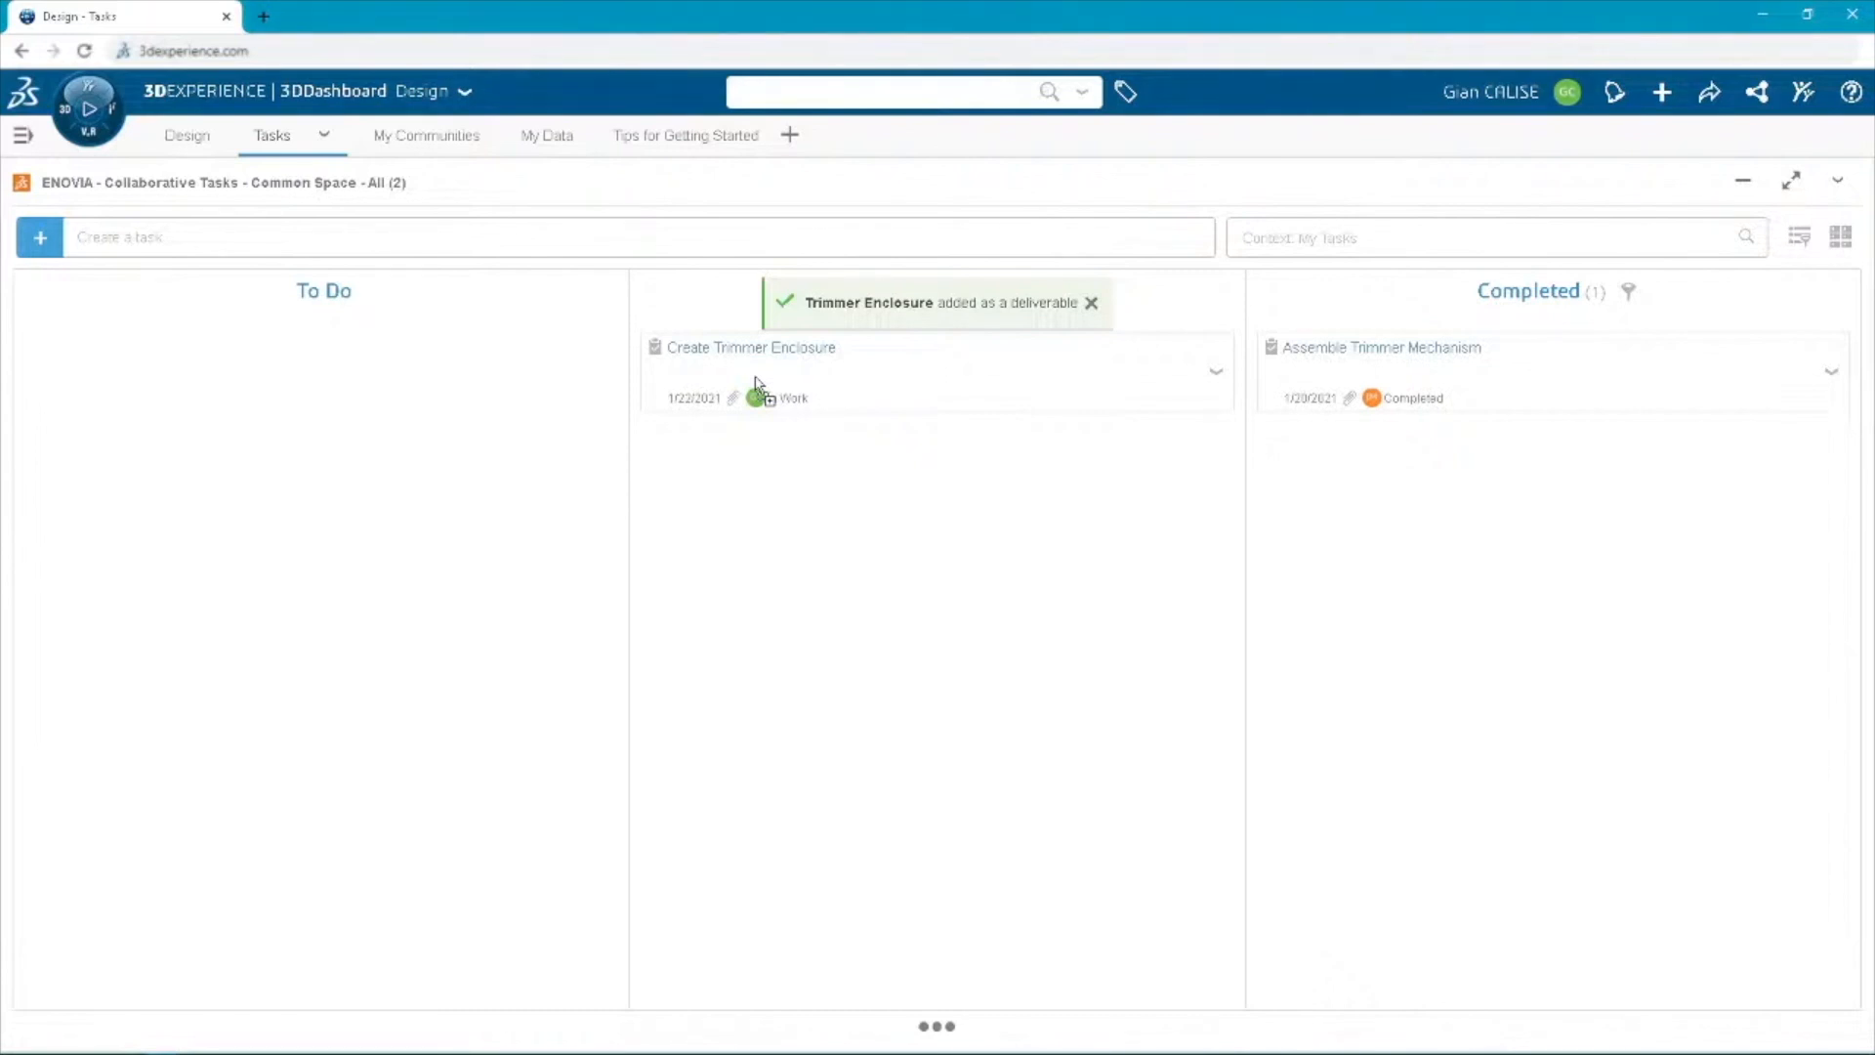
left_click_drag(757, 386, 1406, 502)
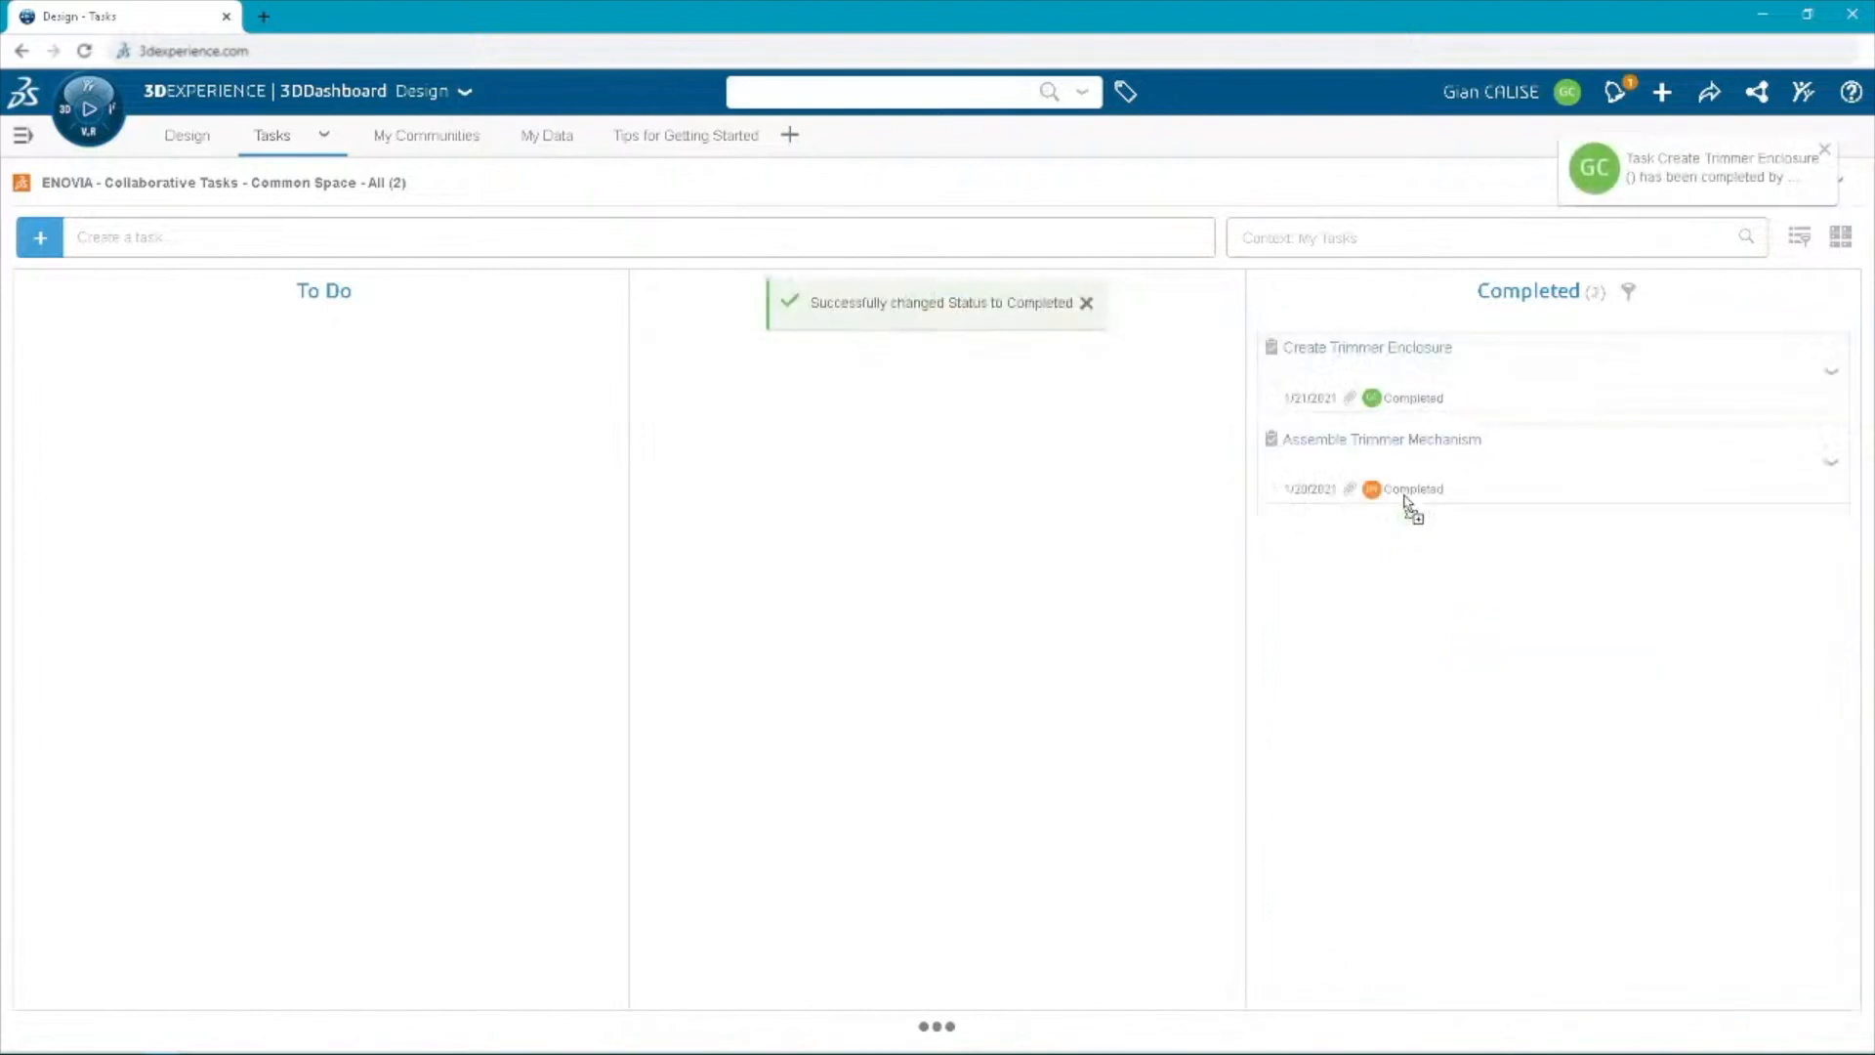